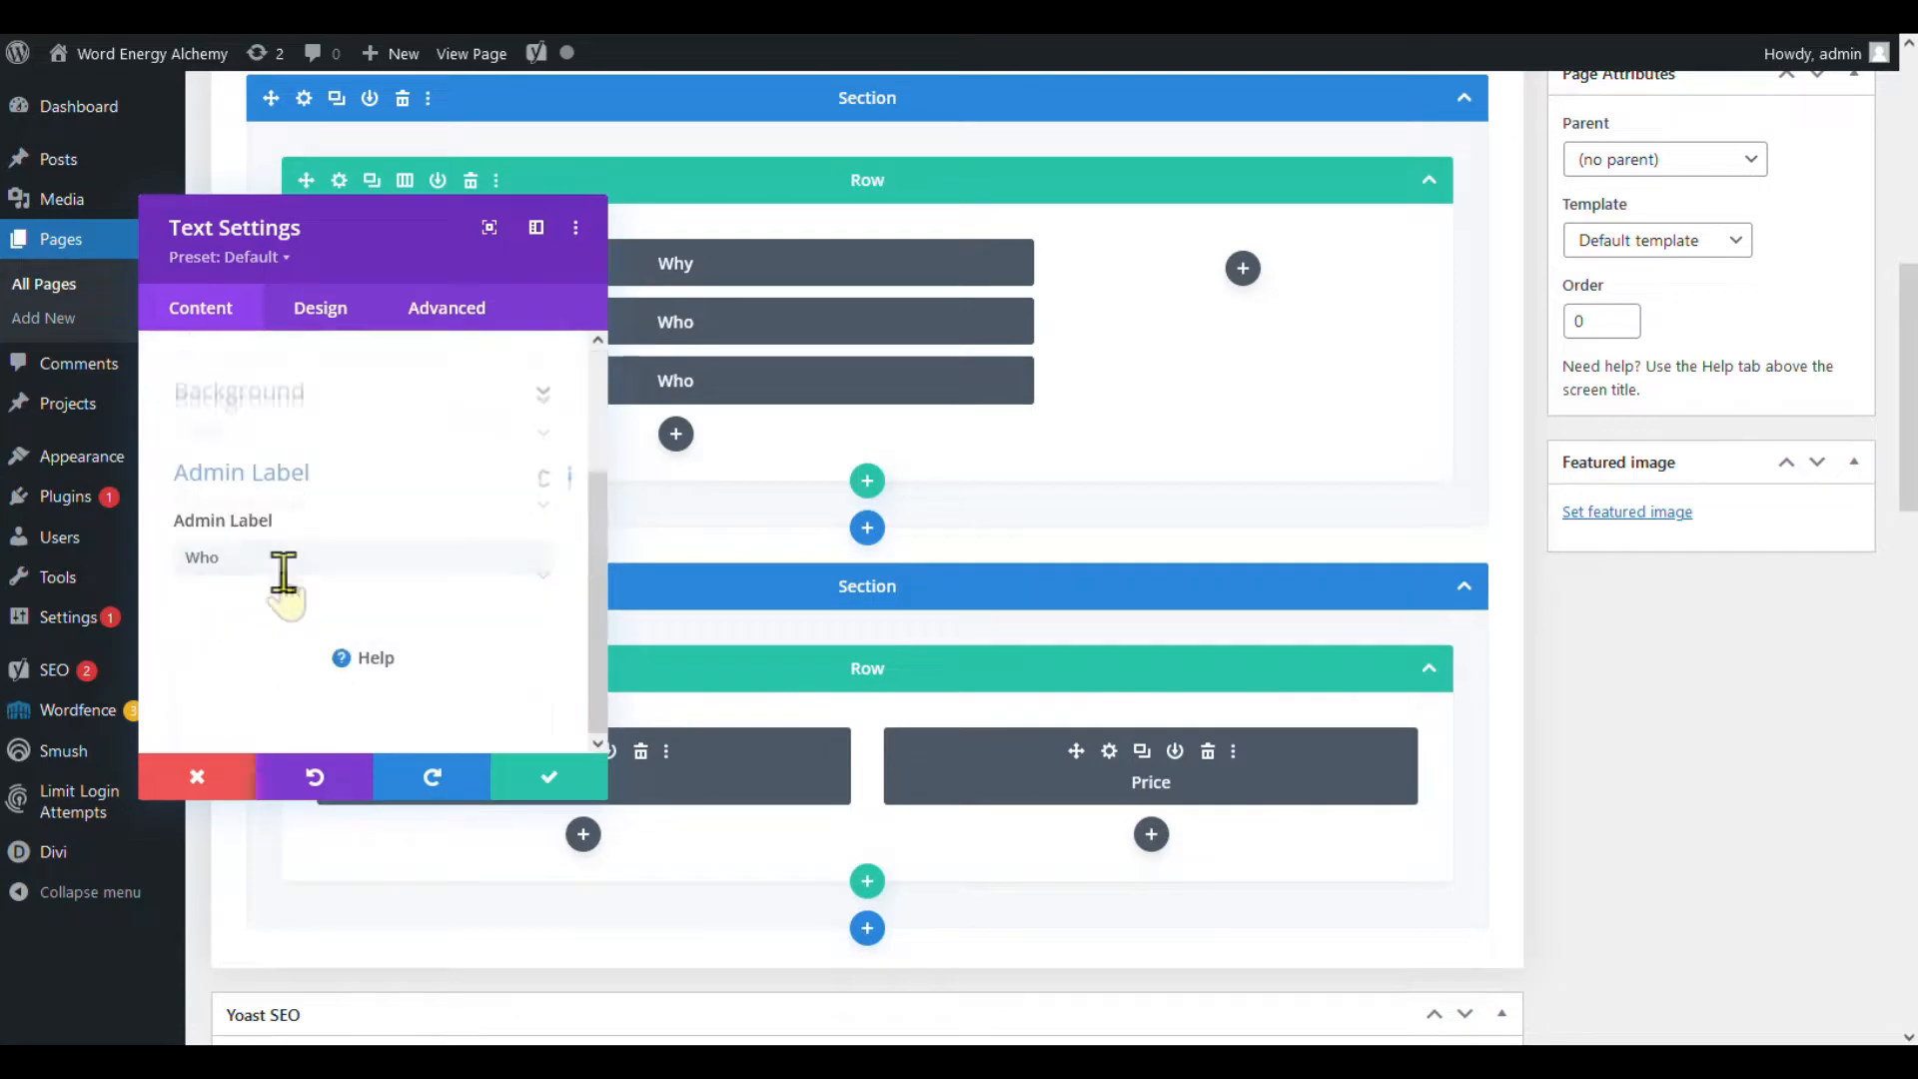
Save the label change, then duplicate the What and My Story text modules.
click(500, 789)
click(395, 384)
Relabel the copied My Story module as How.
scroll(235, 639, down, 10)
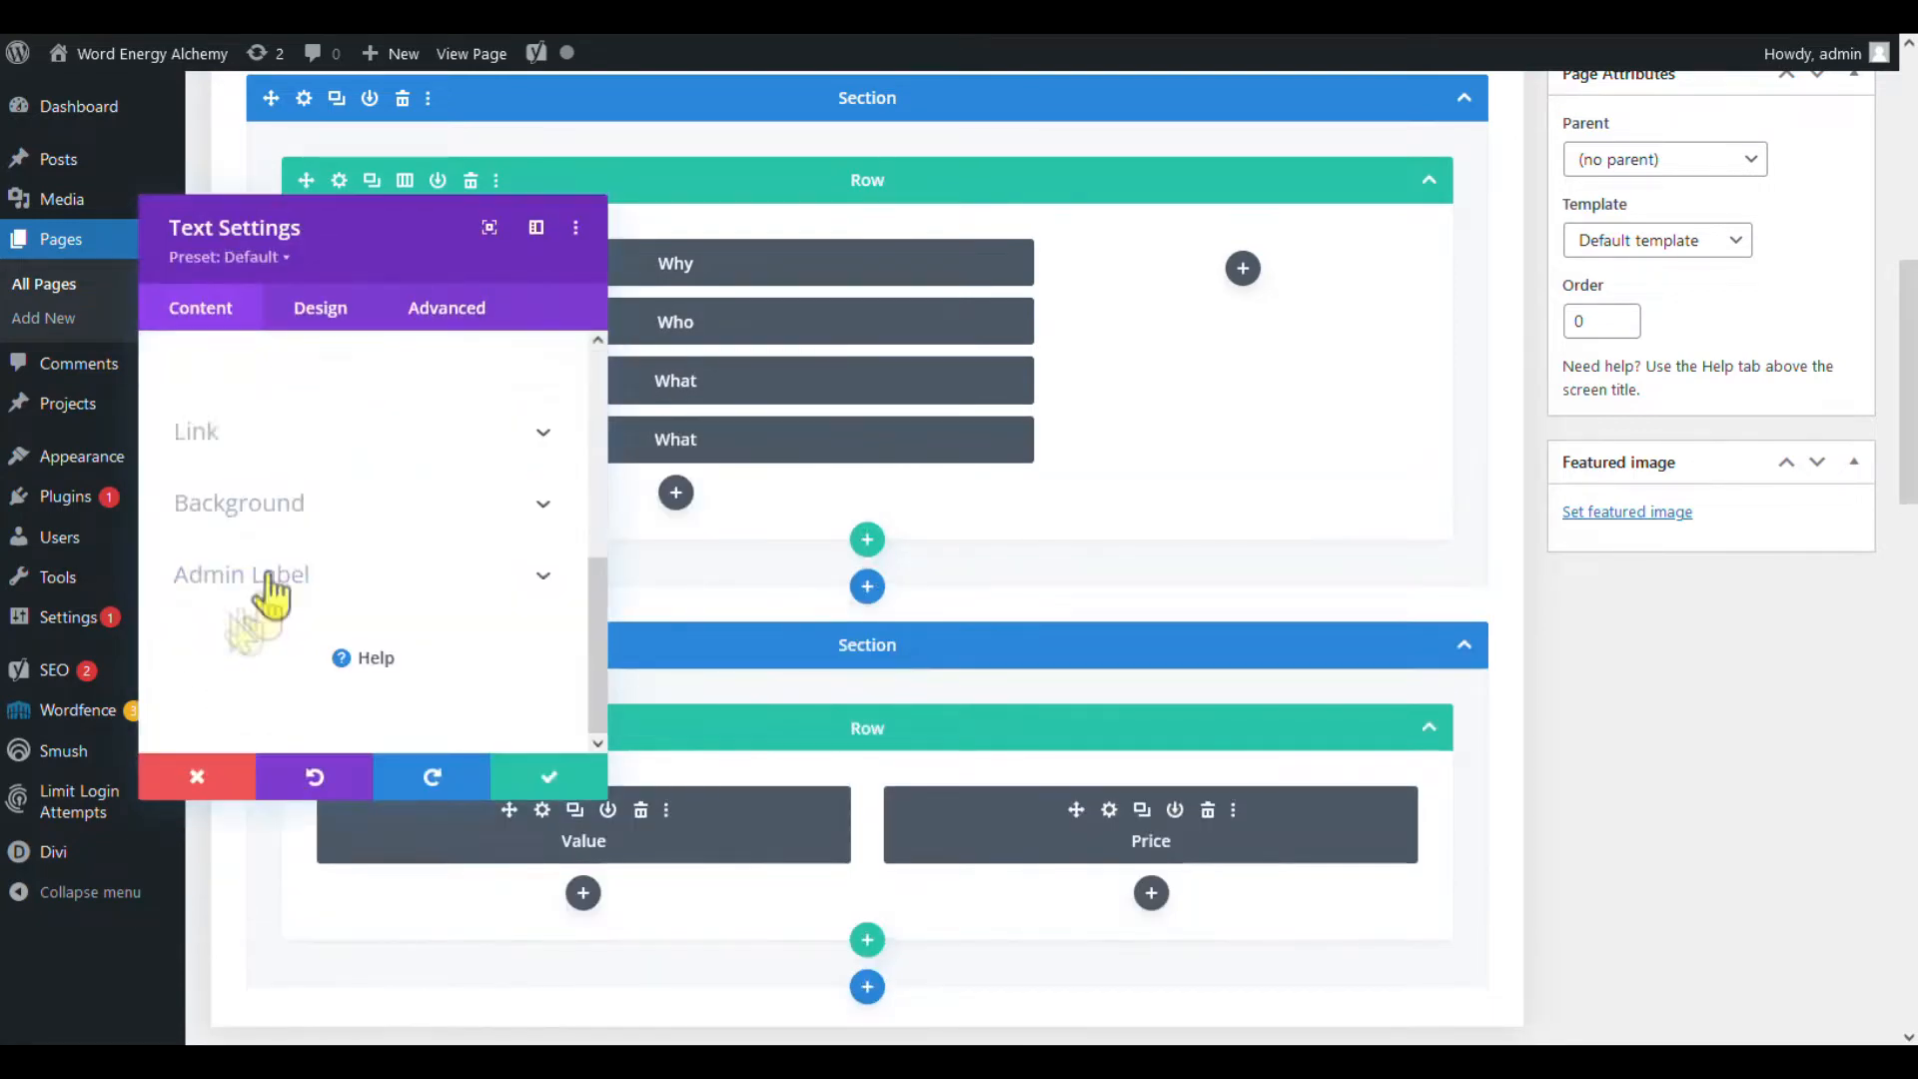
click(548, 776)
click(375, 440)
click(548, 776)
click(408, 439)
click(374, 499)
drag(340, 700, 58, 705)
Relabel the last How module as Why Act.
scroll(275, 599, down, 10)
drag(205, 552, 300, 550)
text(How)
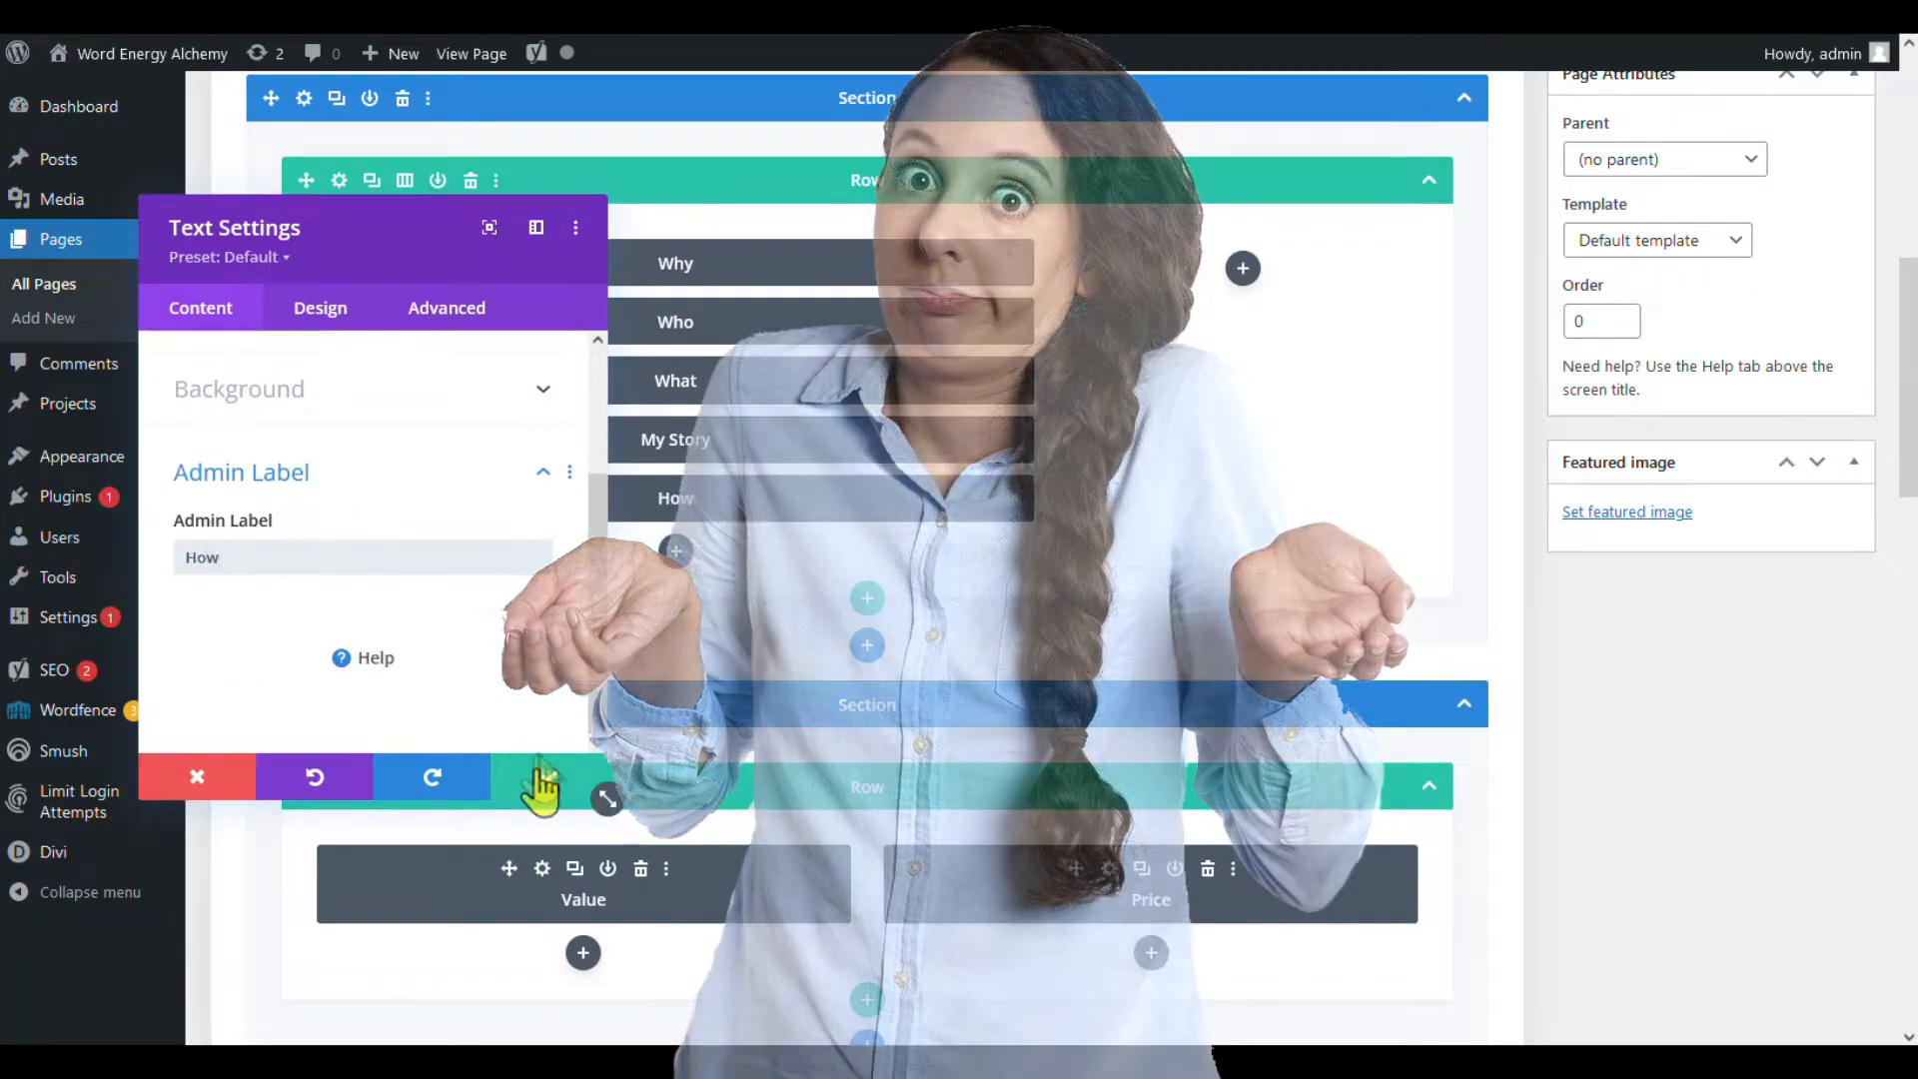
click(549, 776)
click(374, 556)
scroll(275, 599, down, 10)
drag(299, 552, 164, 557)
text(Why Act)
click(549, 776)
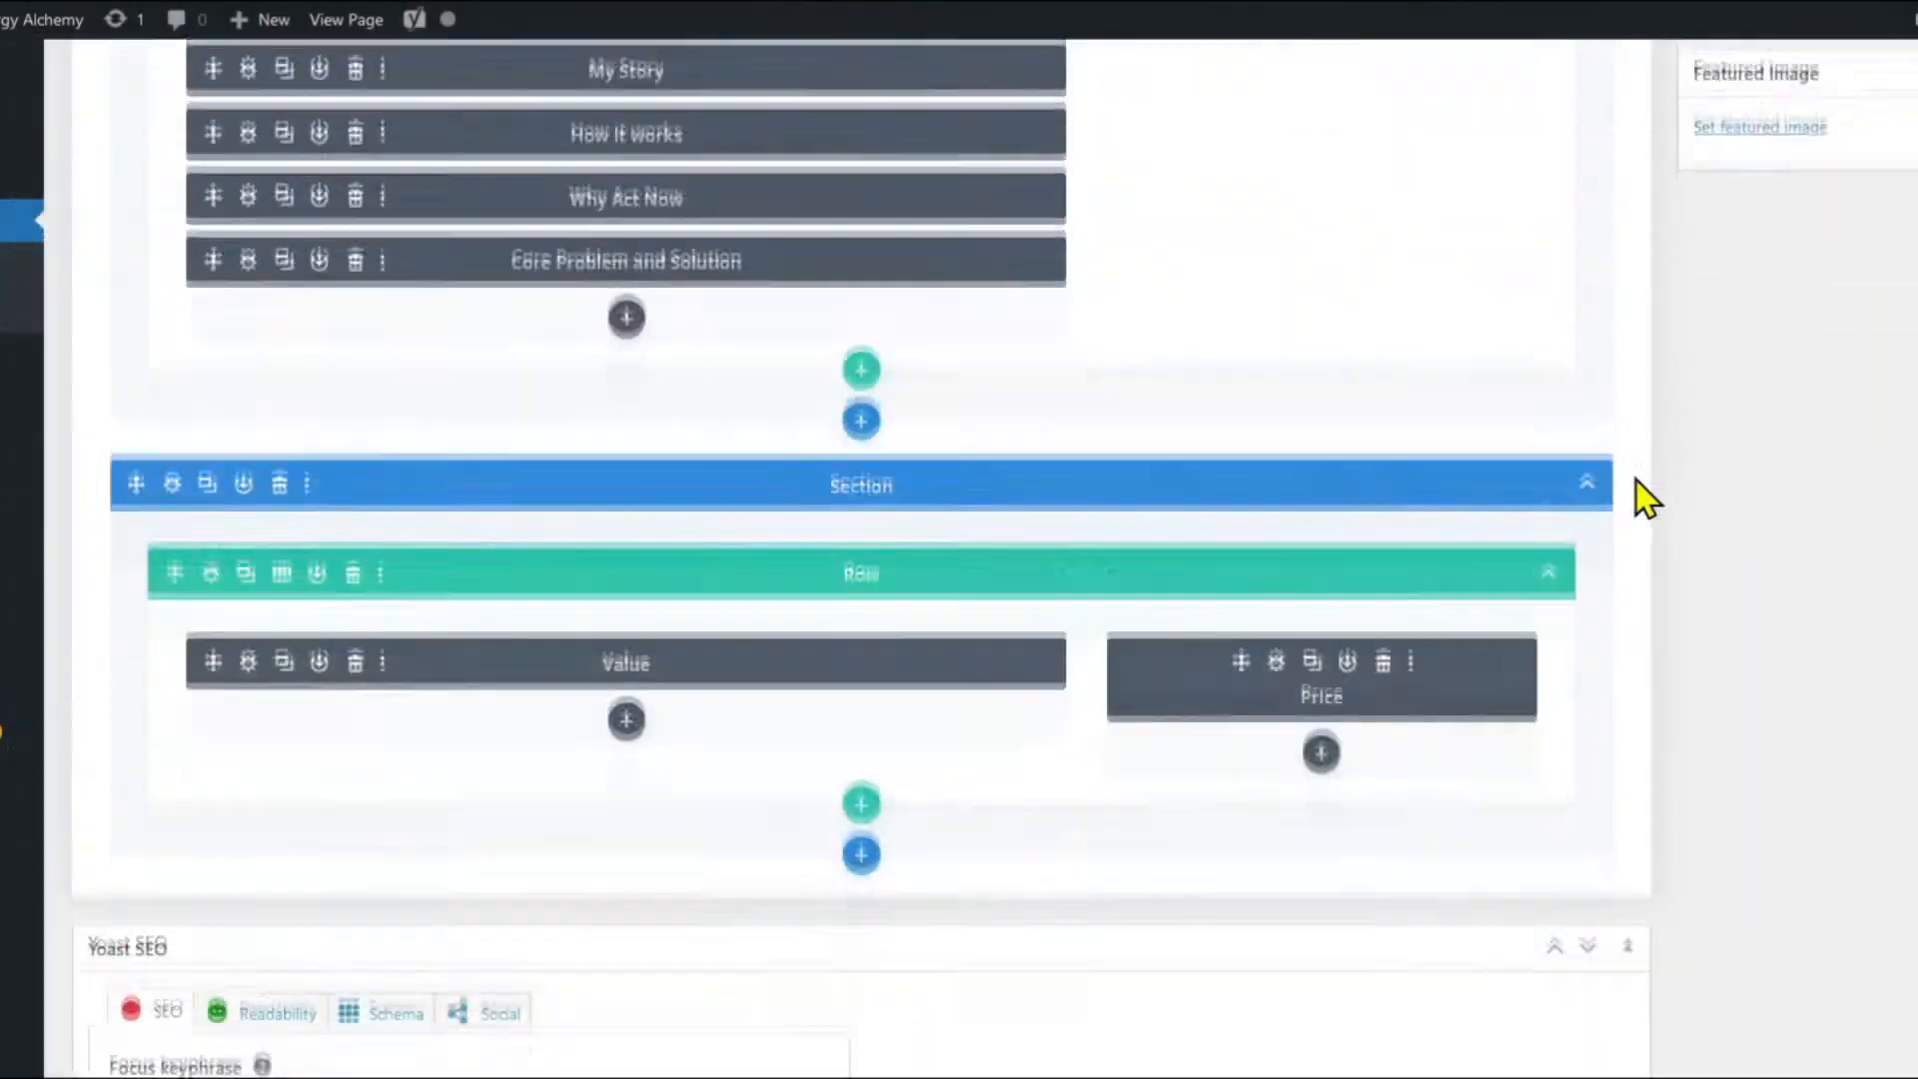
Scroll to the second section and view the Why module settings without changing them.
scroll(1609, 642, down, 2)
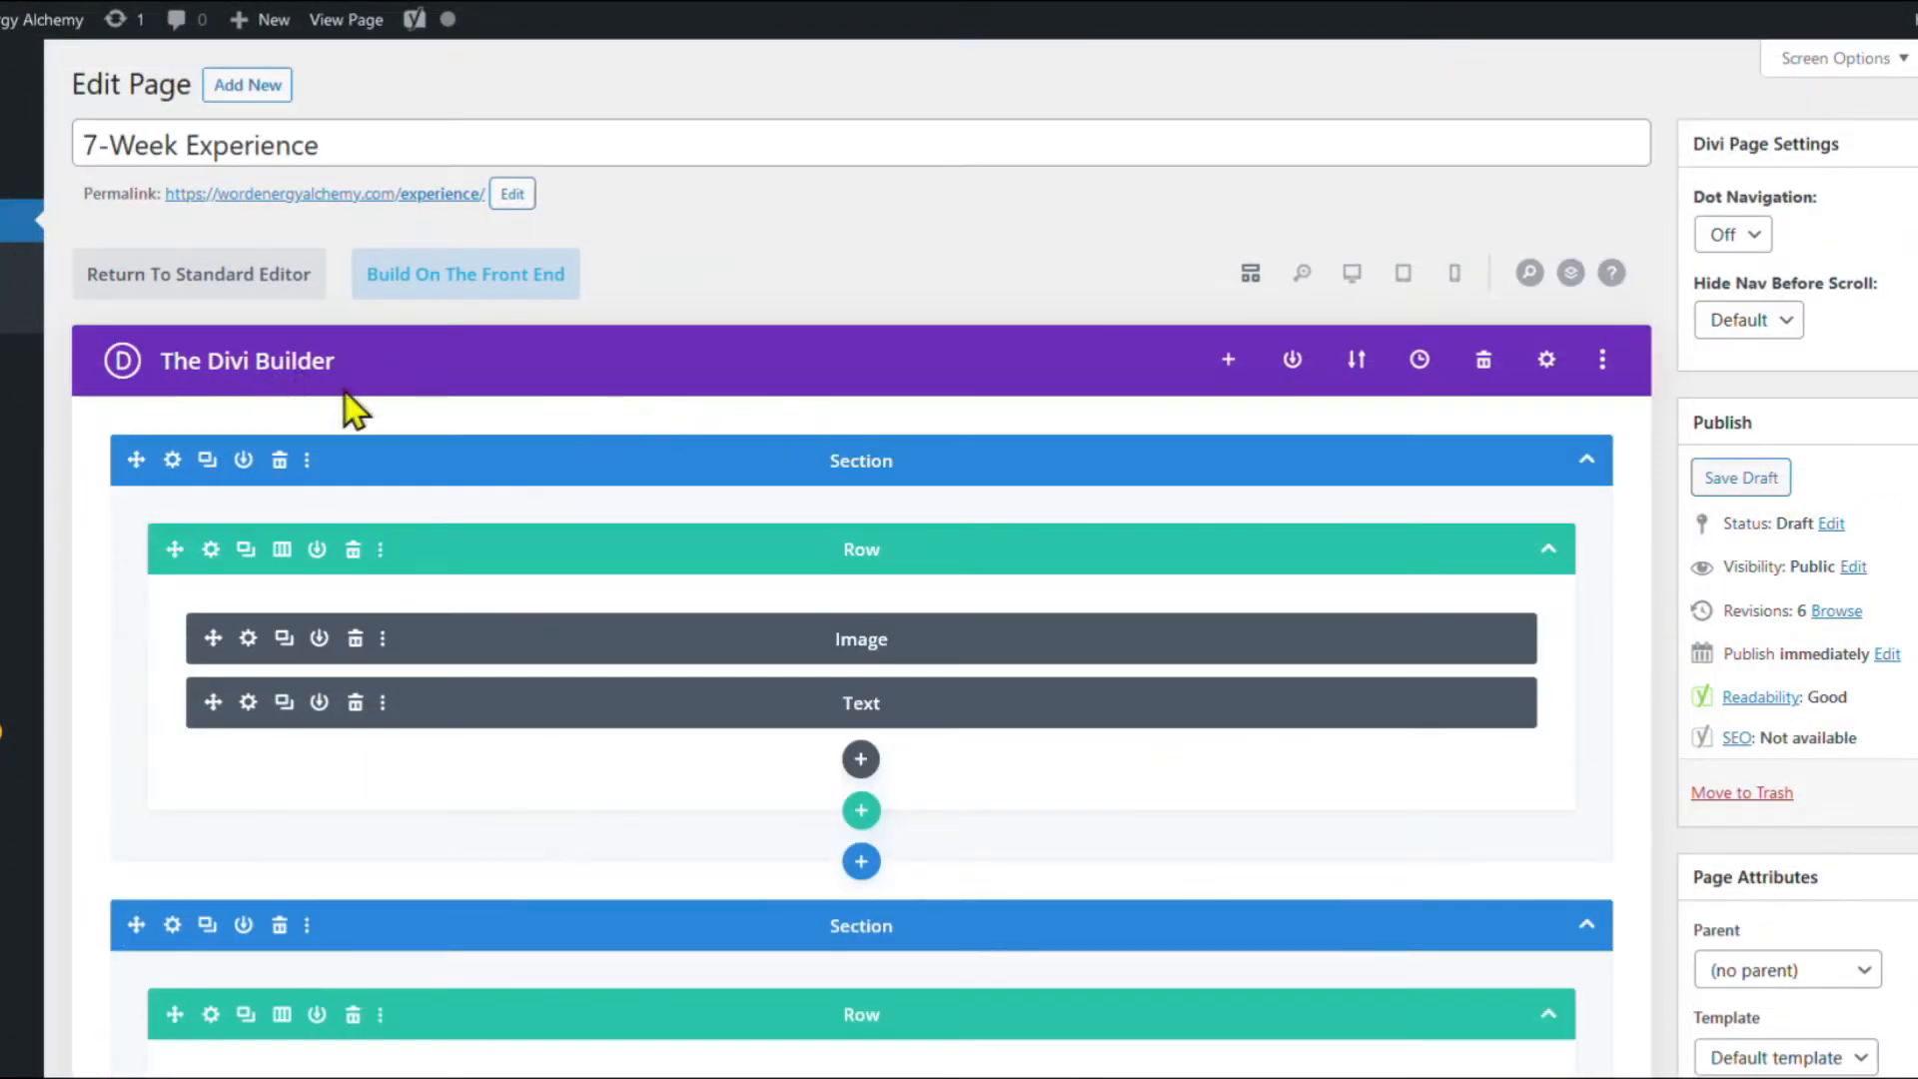
scroll(345, 392, down, 2)
scroll(574, 322, down, 8)
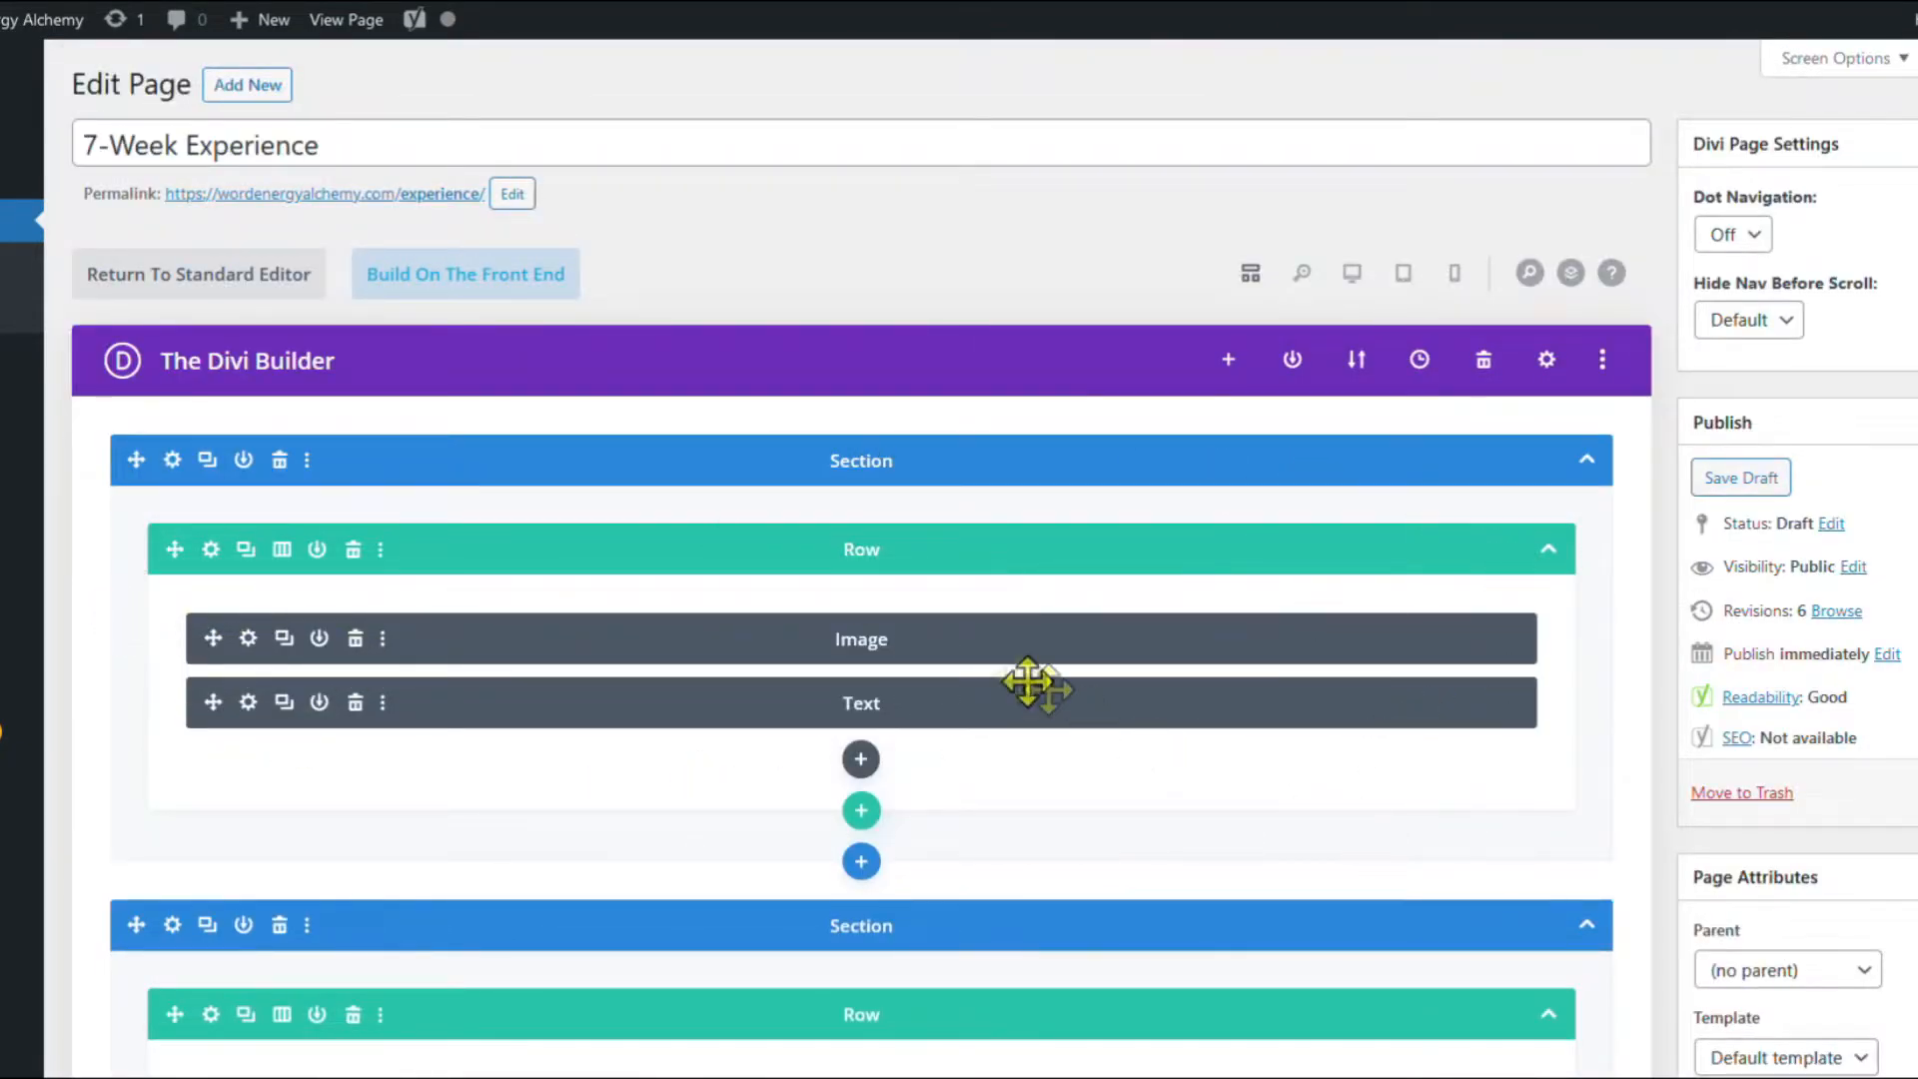
scroll(1031, 685, down, 6)
scroll(959, 330, down, 2)
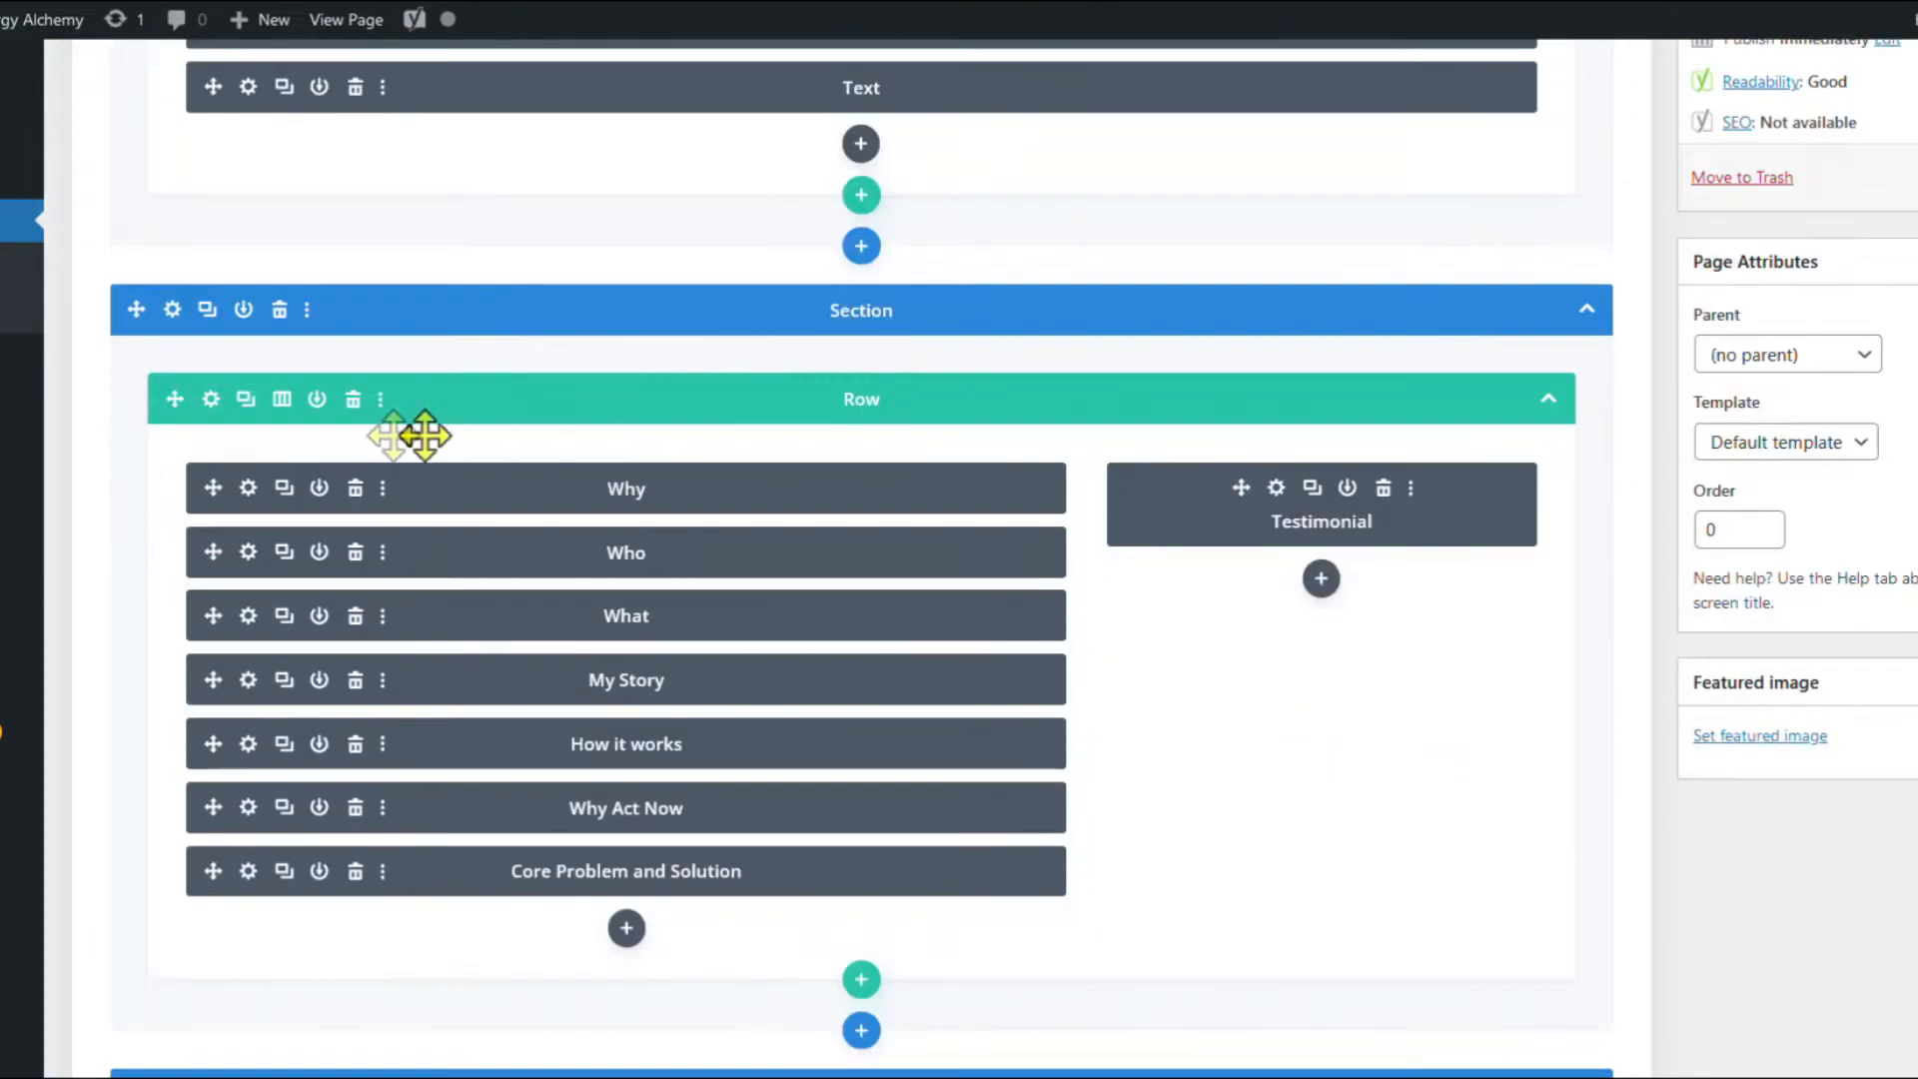
click(247, 488)
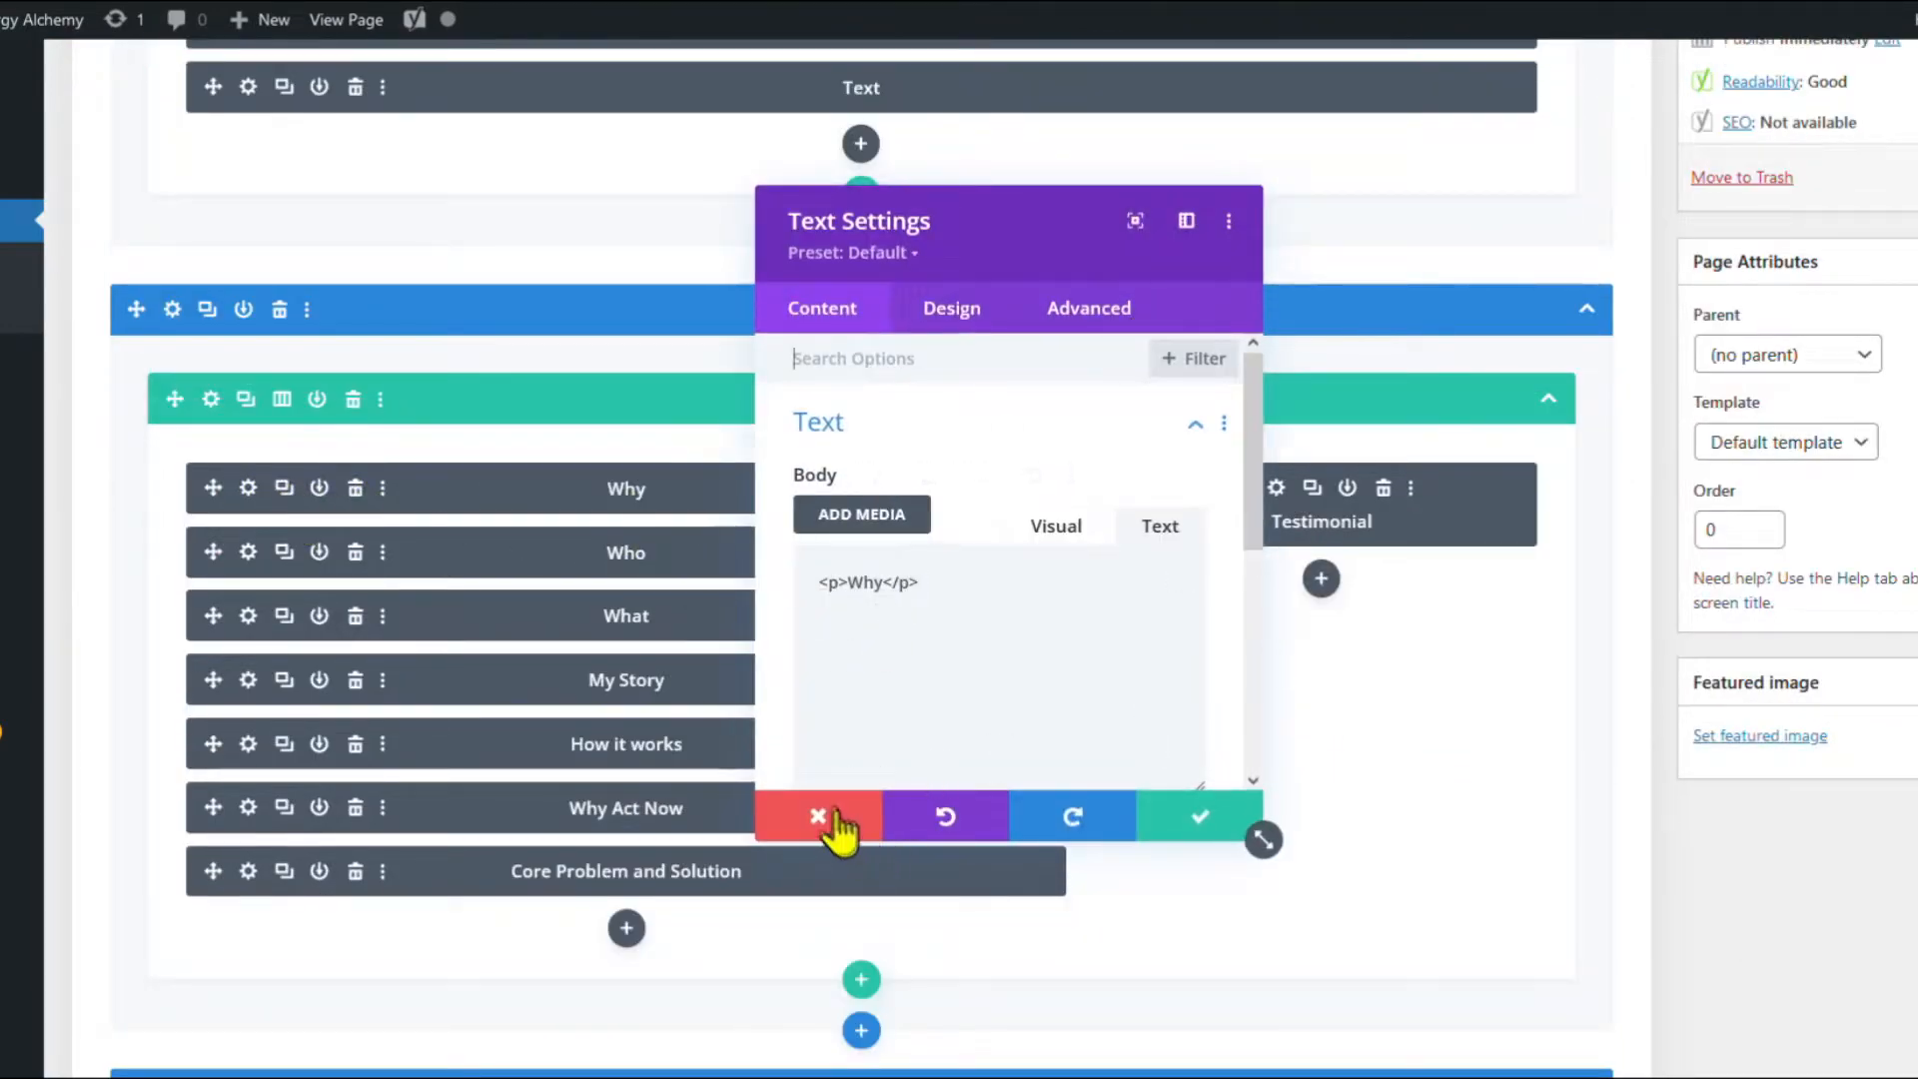
click(818, 817)
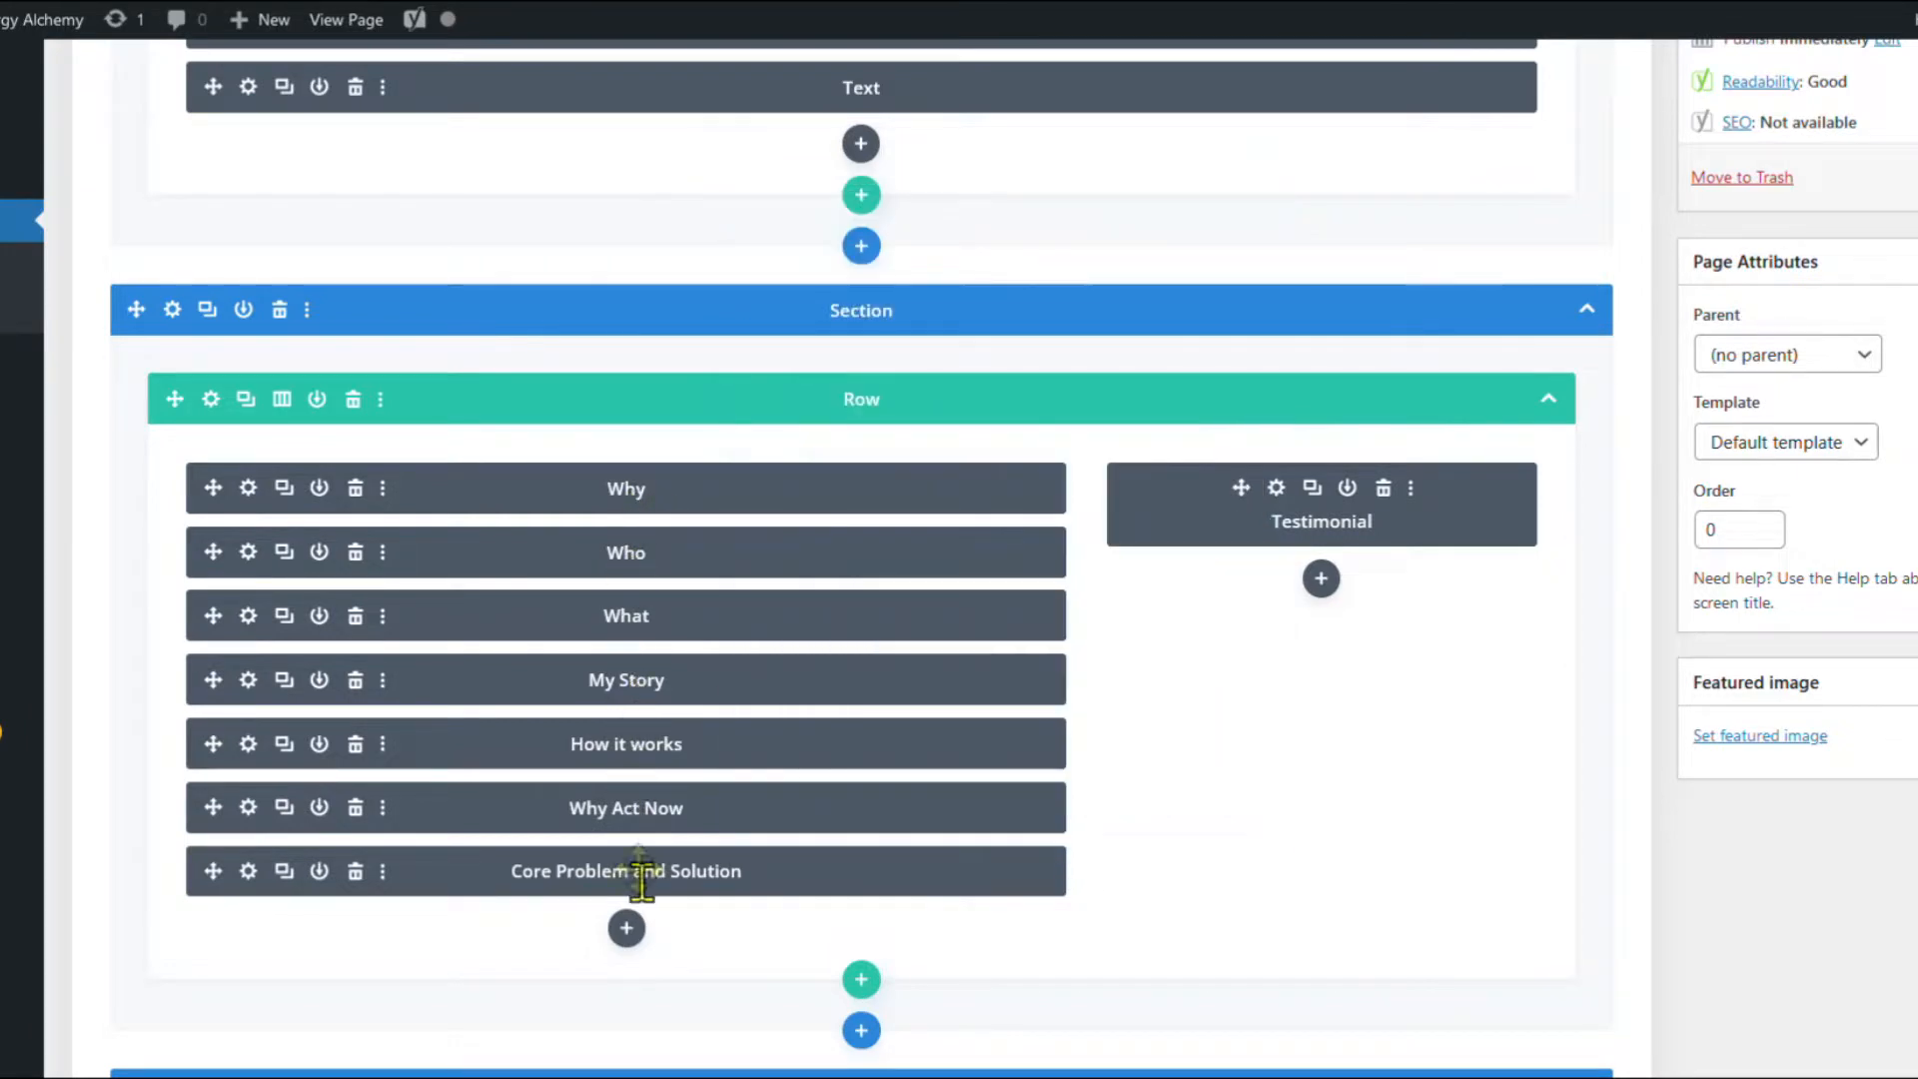
Open the page in Divi's front-end Visual Builder.
scroll(1177, 664, down, 2)
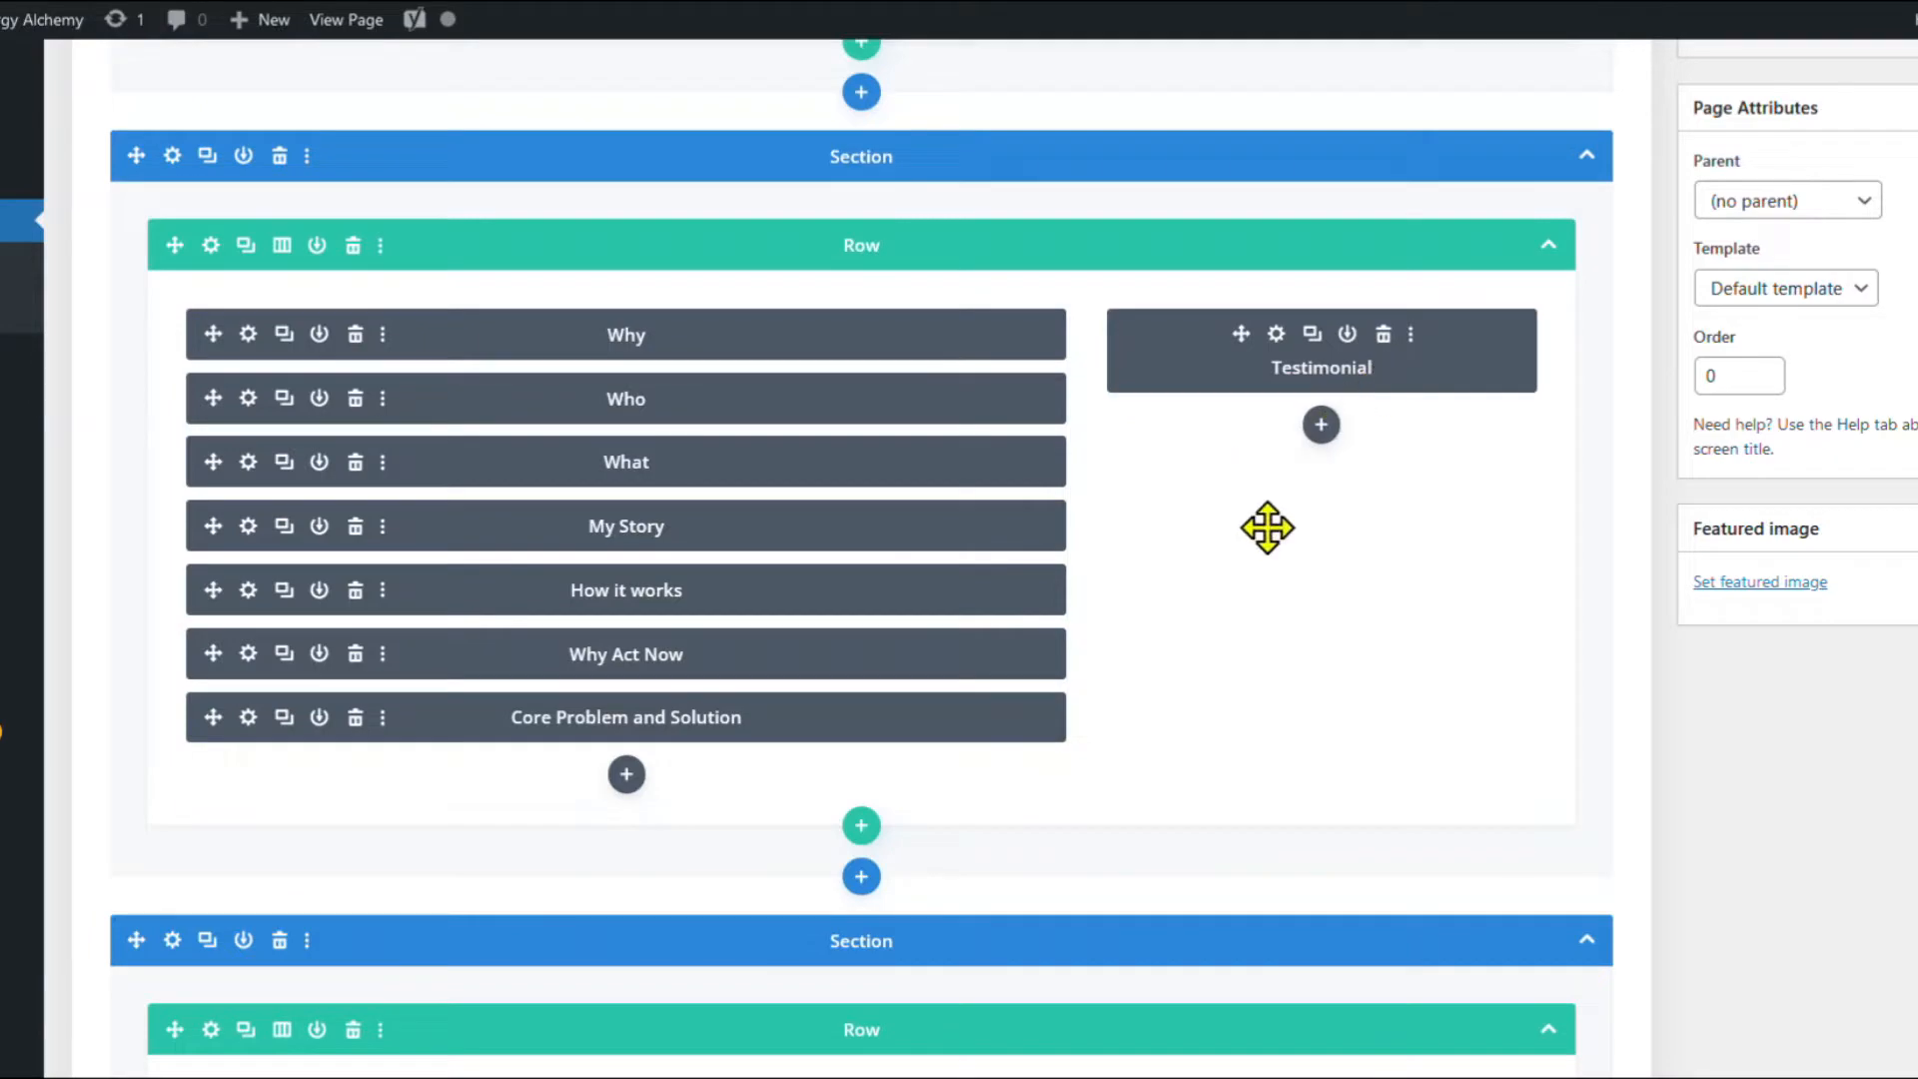
scroll(1267, 526, down, 6)
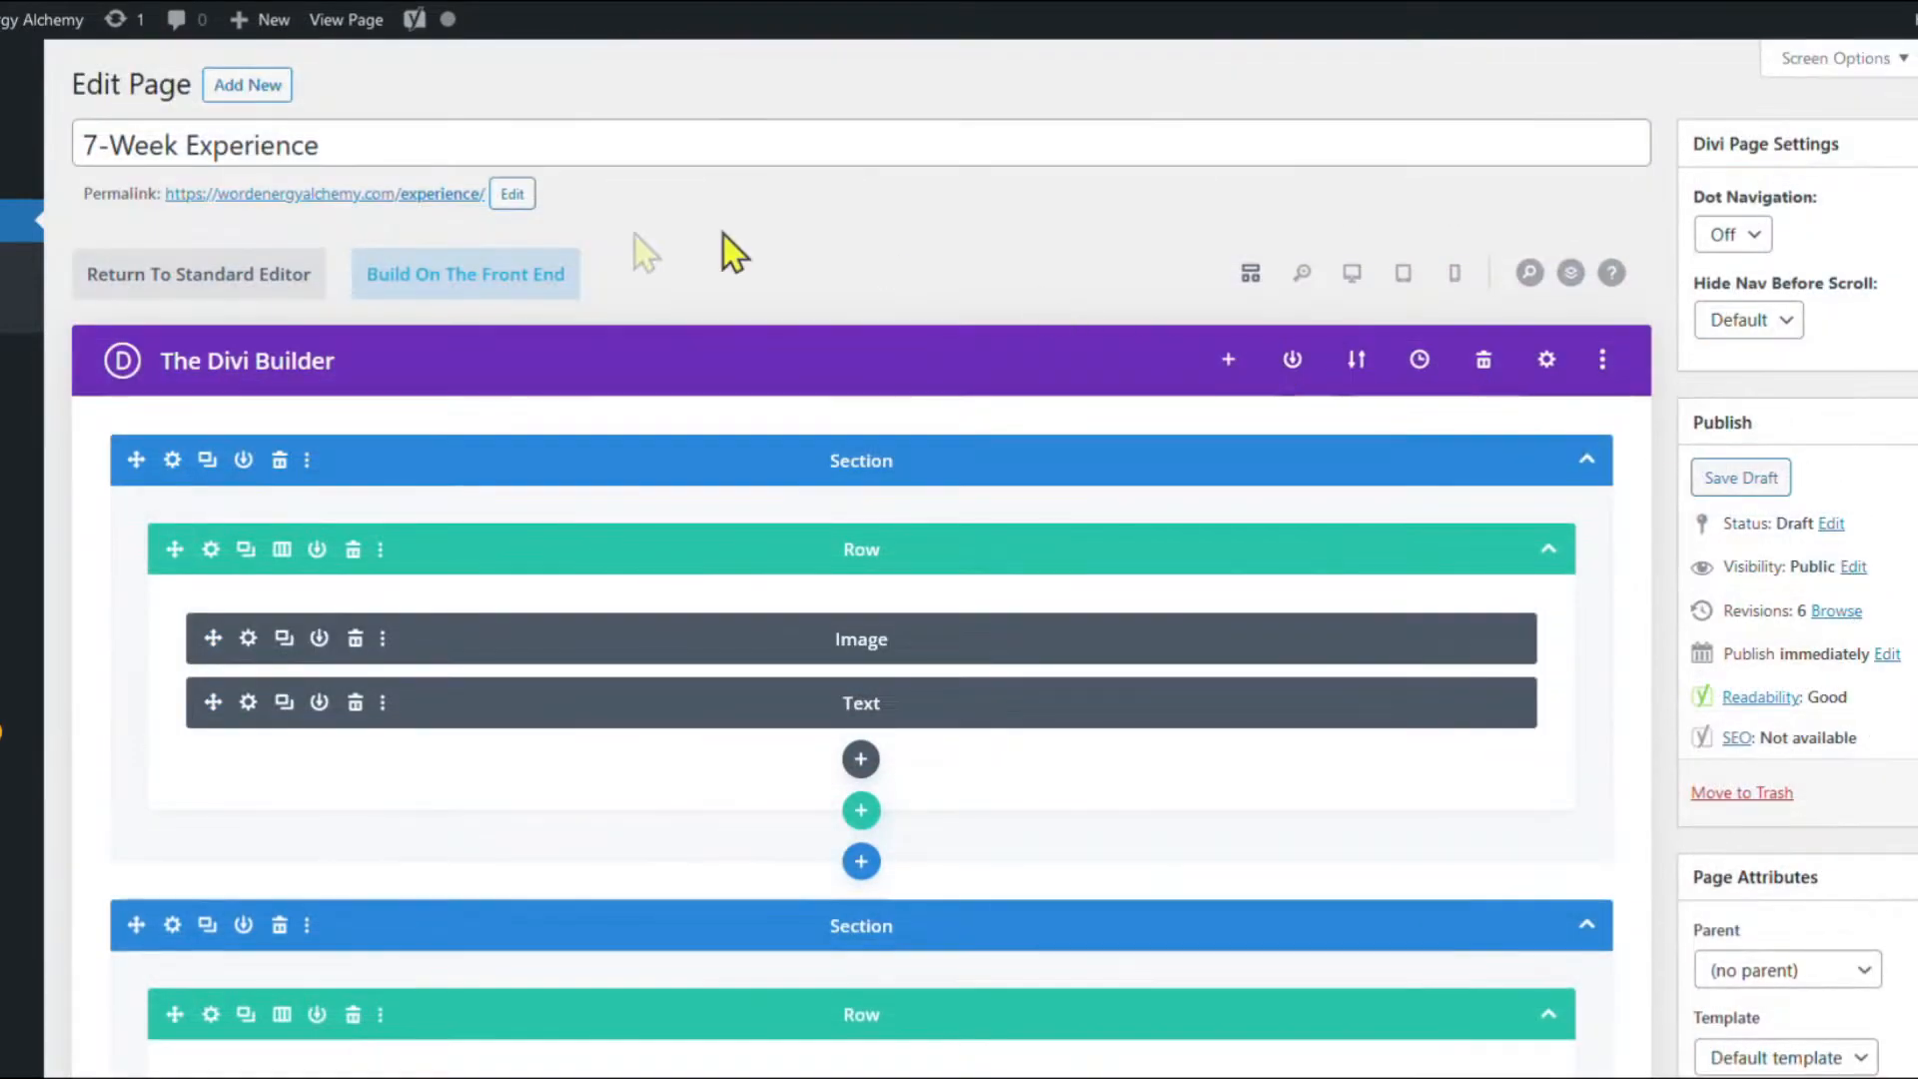
click(456, 282)
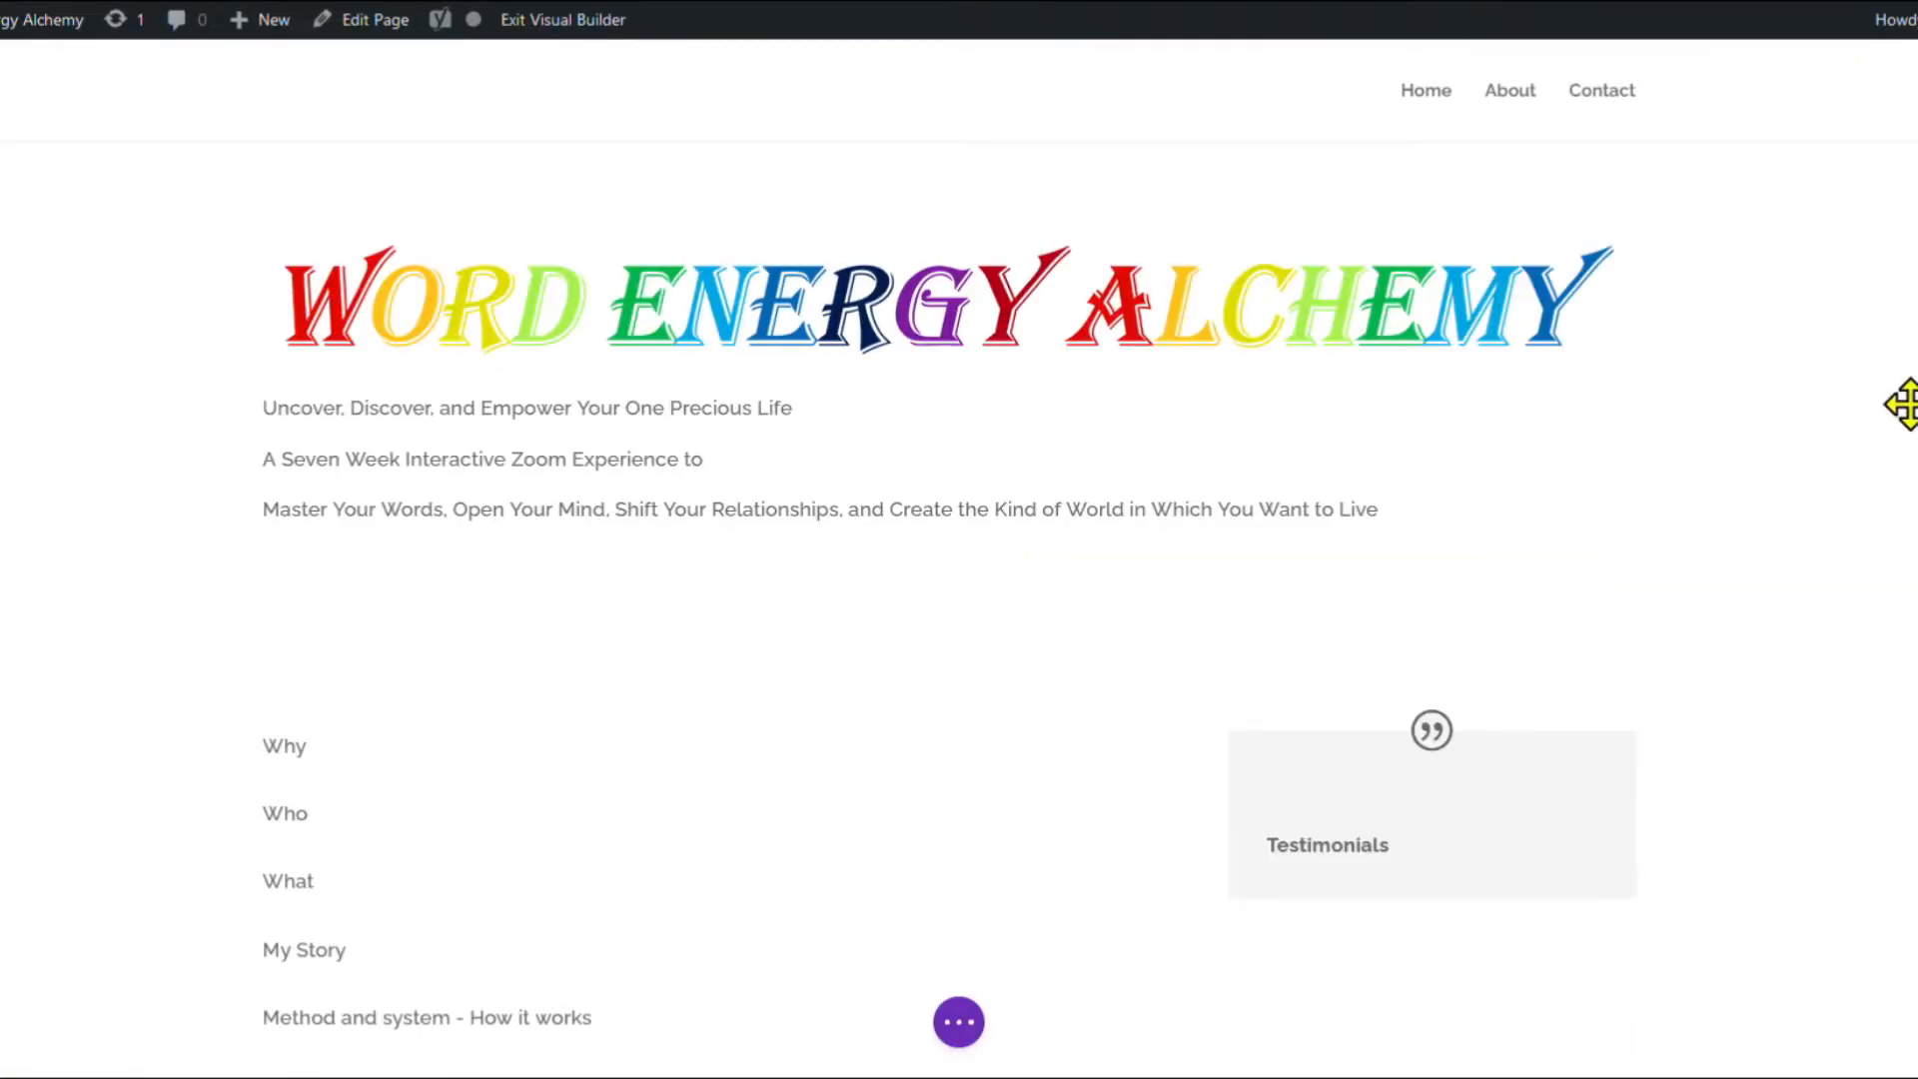
scroll(1808, 398, down, 5)
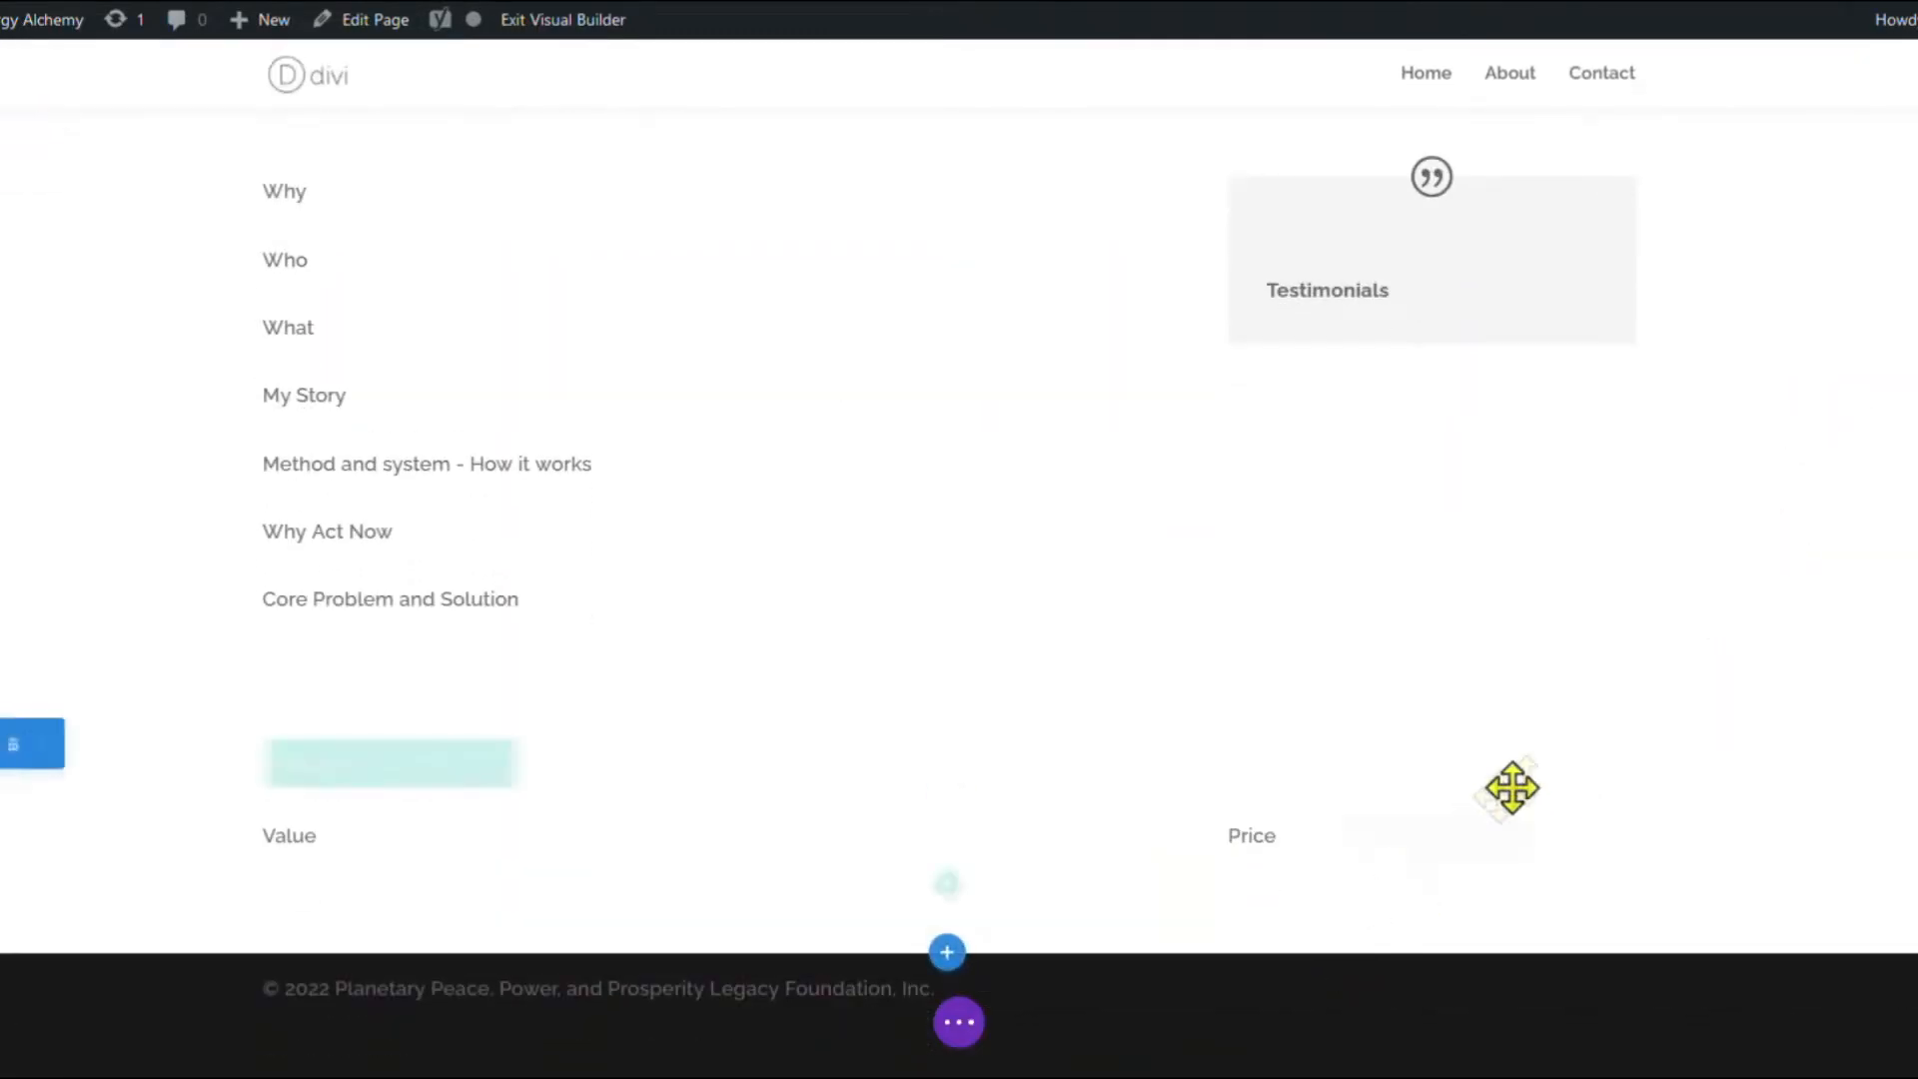
scroll(1605, 745, up, 5)
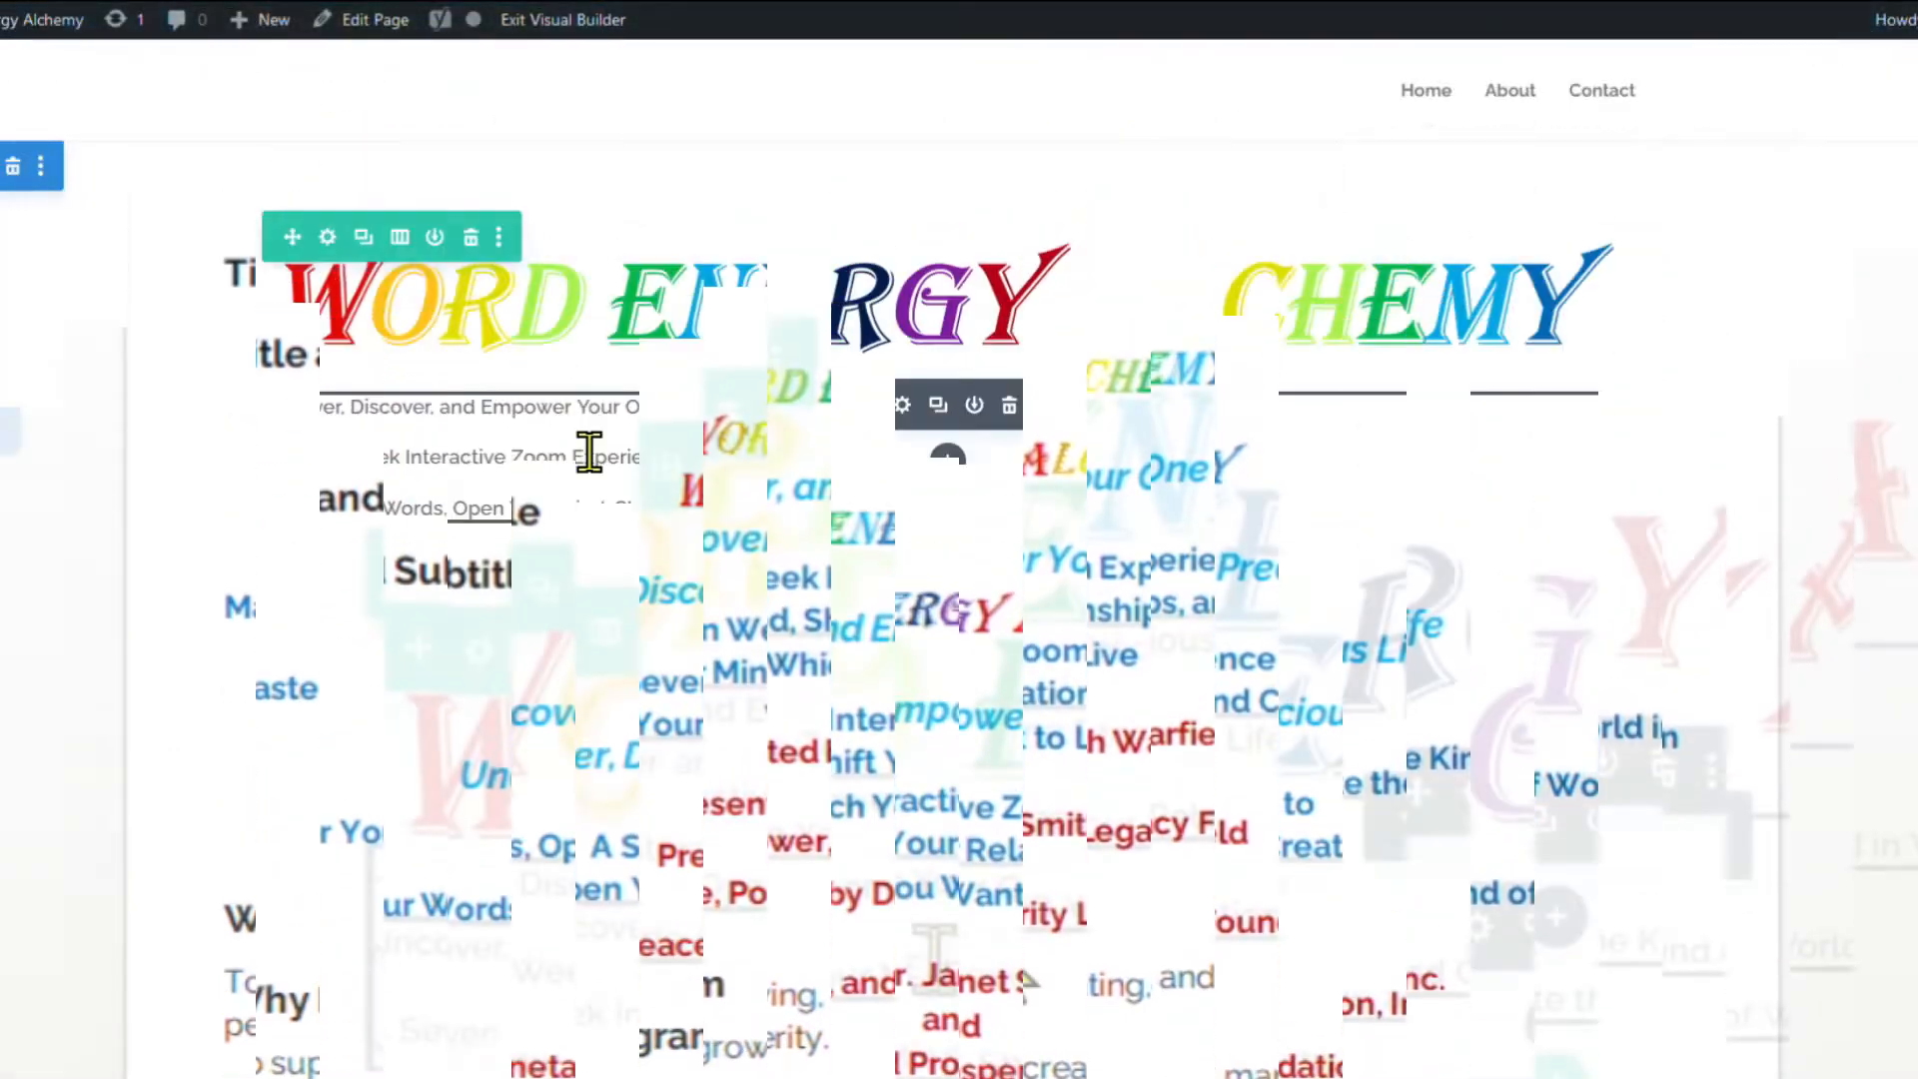
Format the intro text module's first line as Heading 1.
click(902, 405)
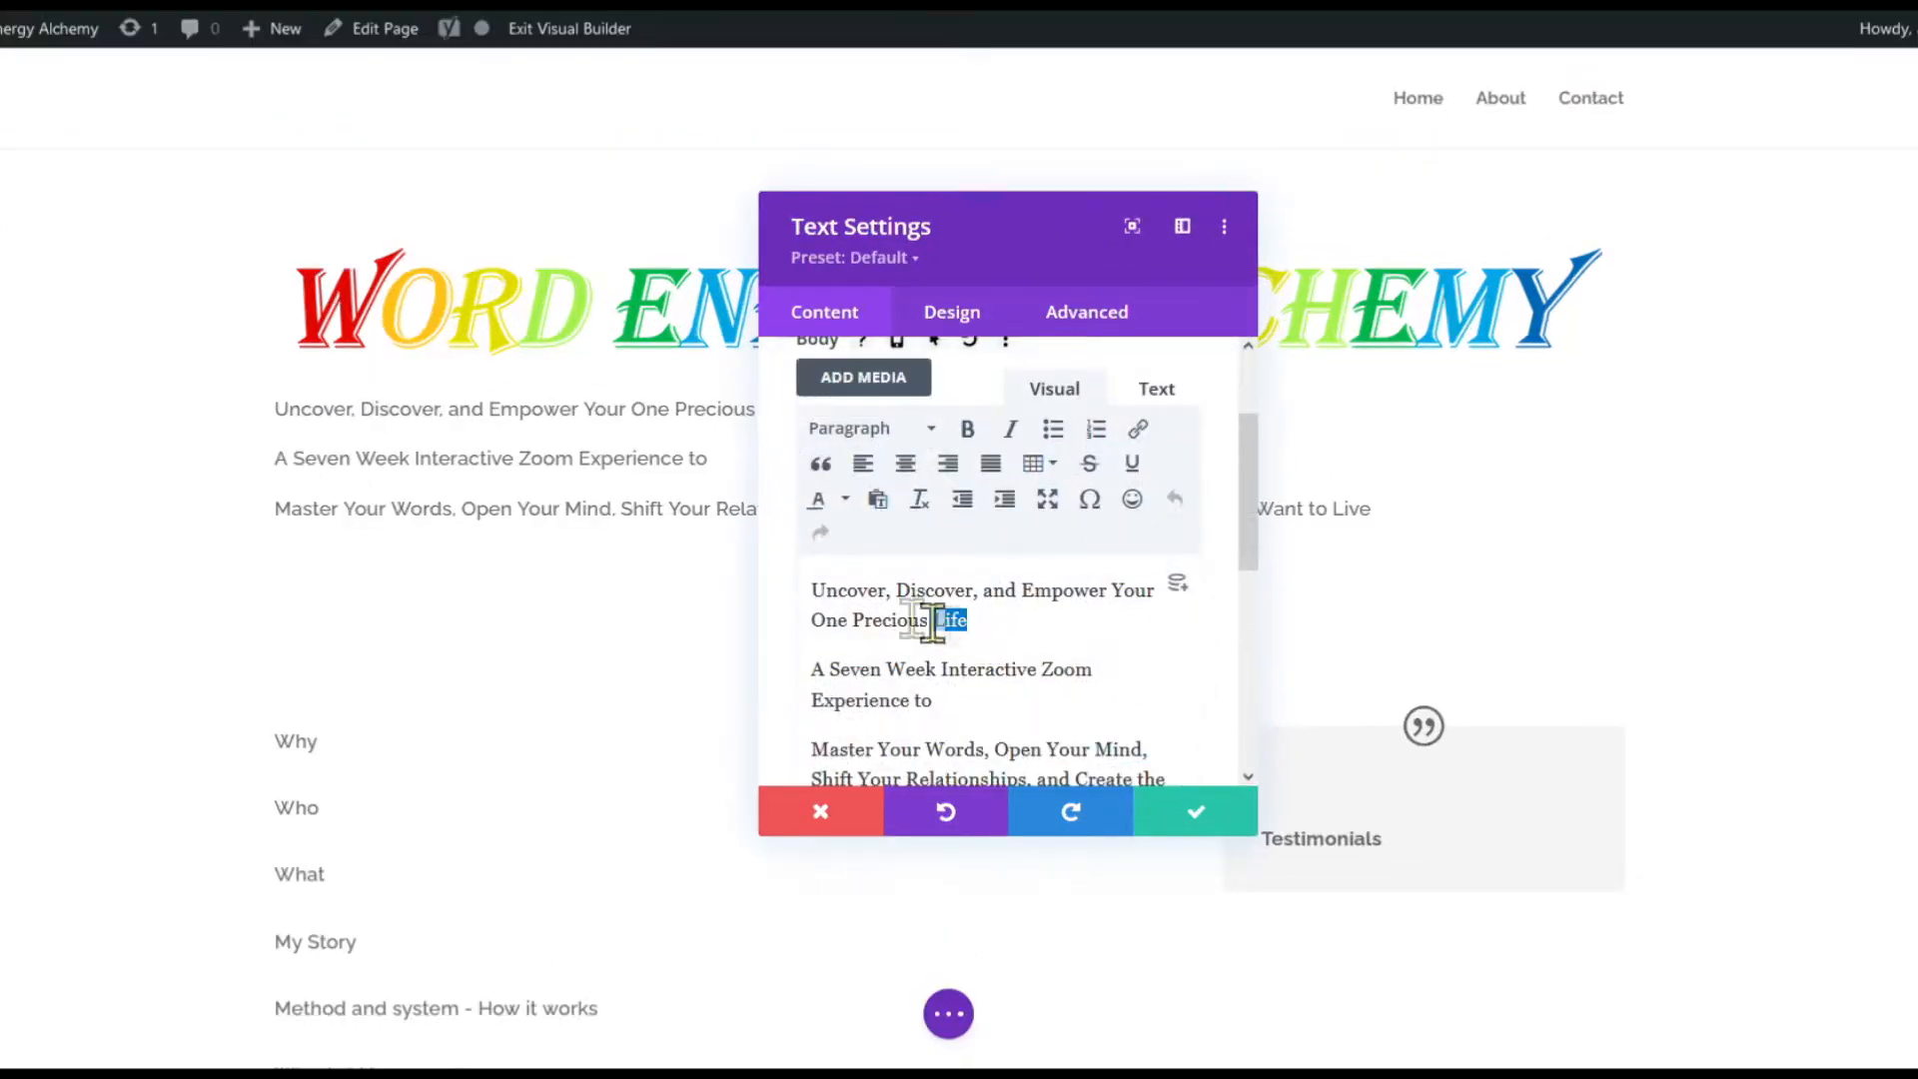
drag(932, 621, 781, 590)
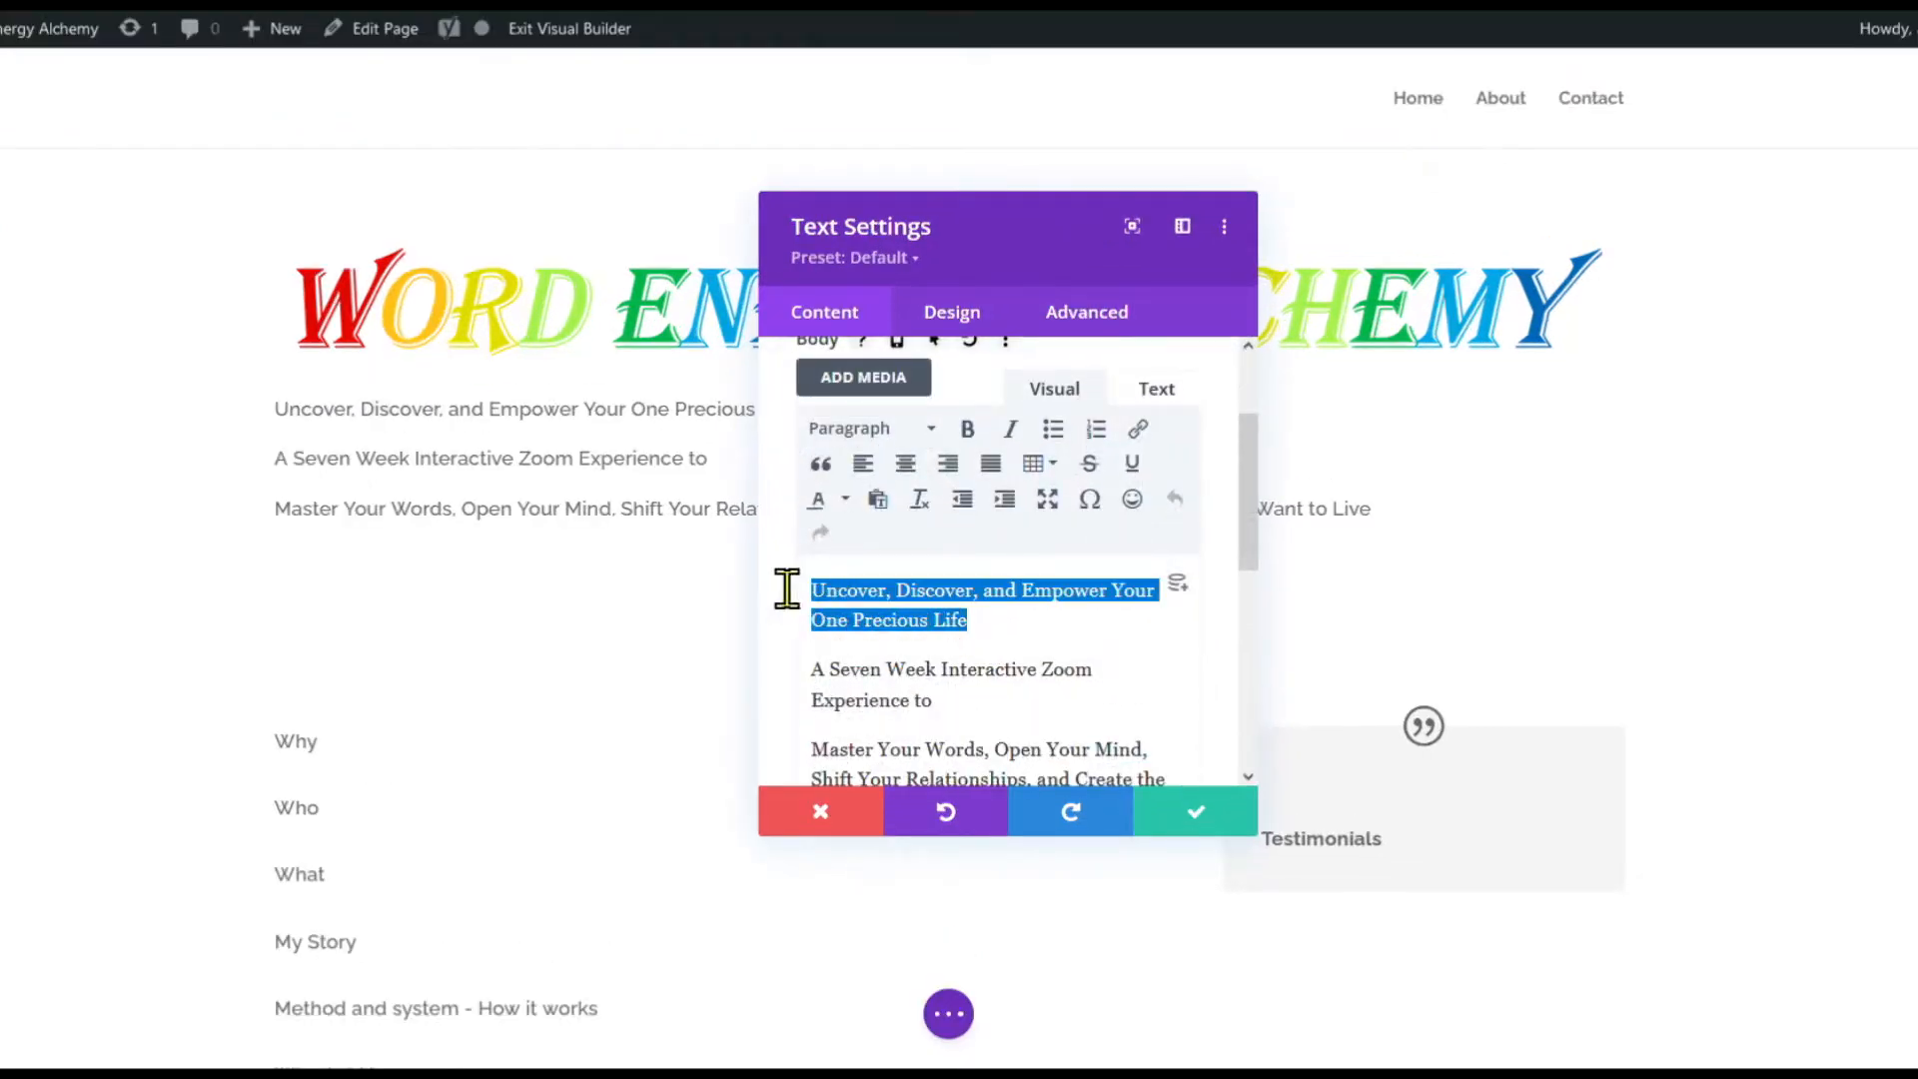
click(926, 432)
click(920, 548)
scroll(1099, 504, down, 2)
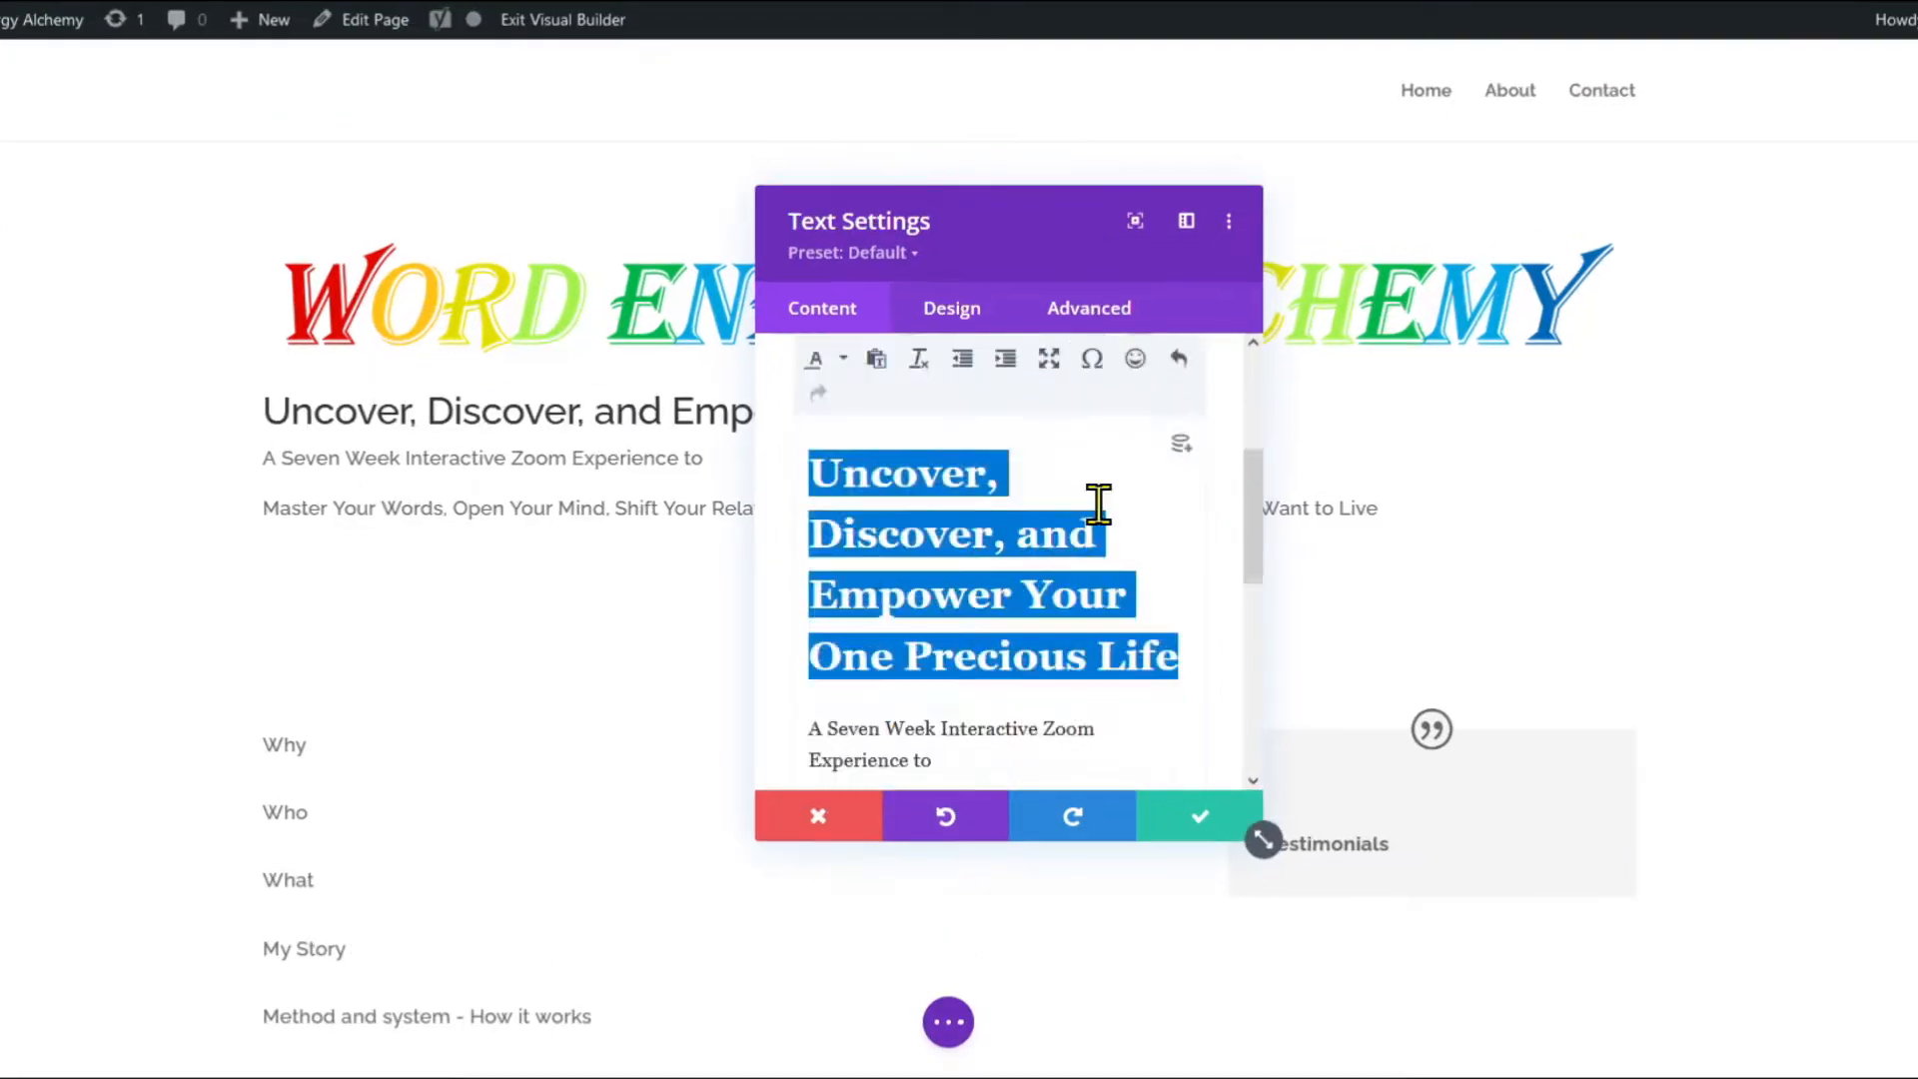
scroll(1099, 504, down, 3)
drag(953, 479, 807, 446)
scroll(997, 503, up, 2)
scroll(996, 502, up, 3)
Make the second line Heading 2 and the last paragraph Heading 3.
click(934, 437)
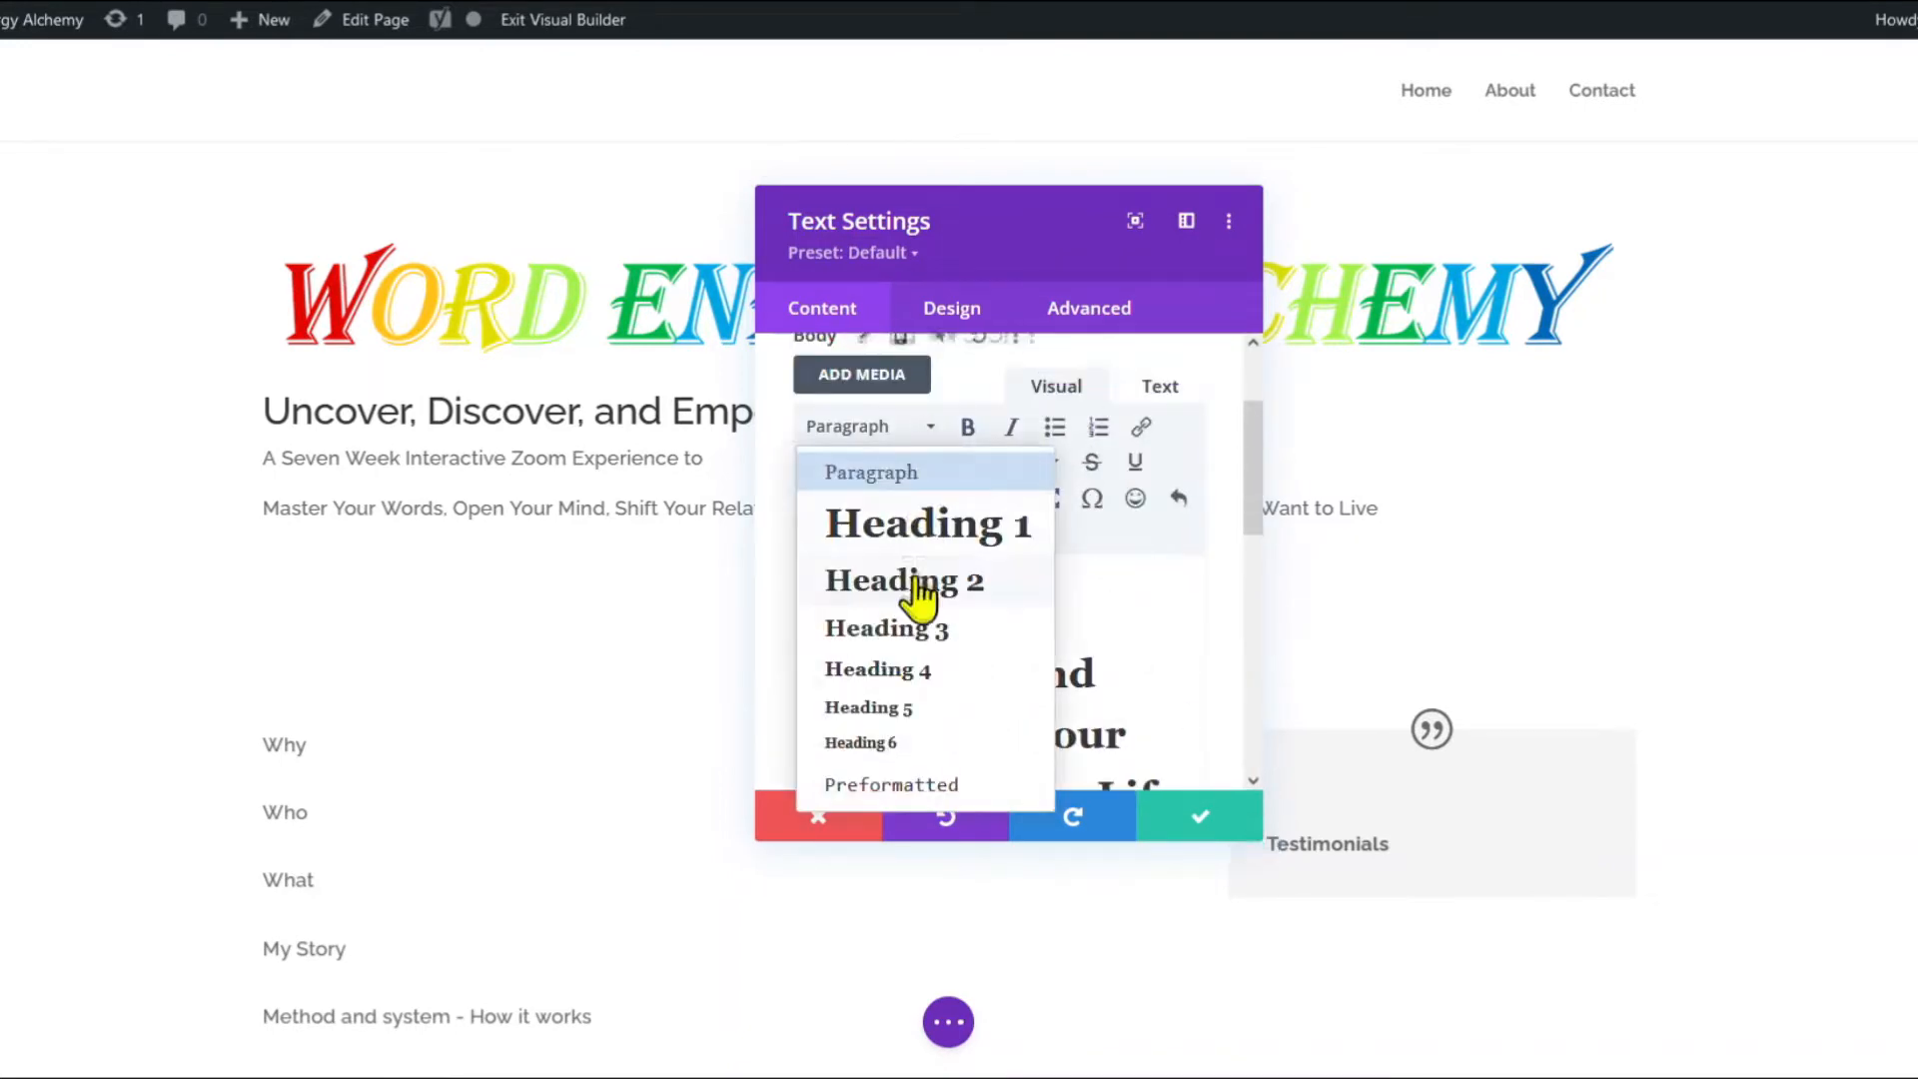
click(914, 587)
scroll(1099, 614, down, 3)
drag(1192, 666, 796, 613)
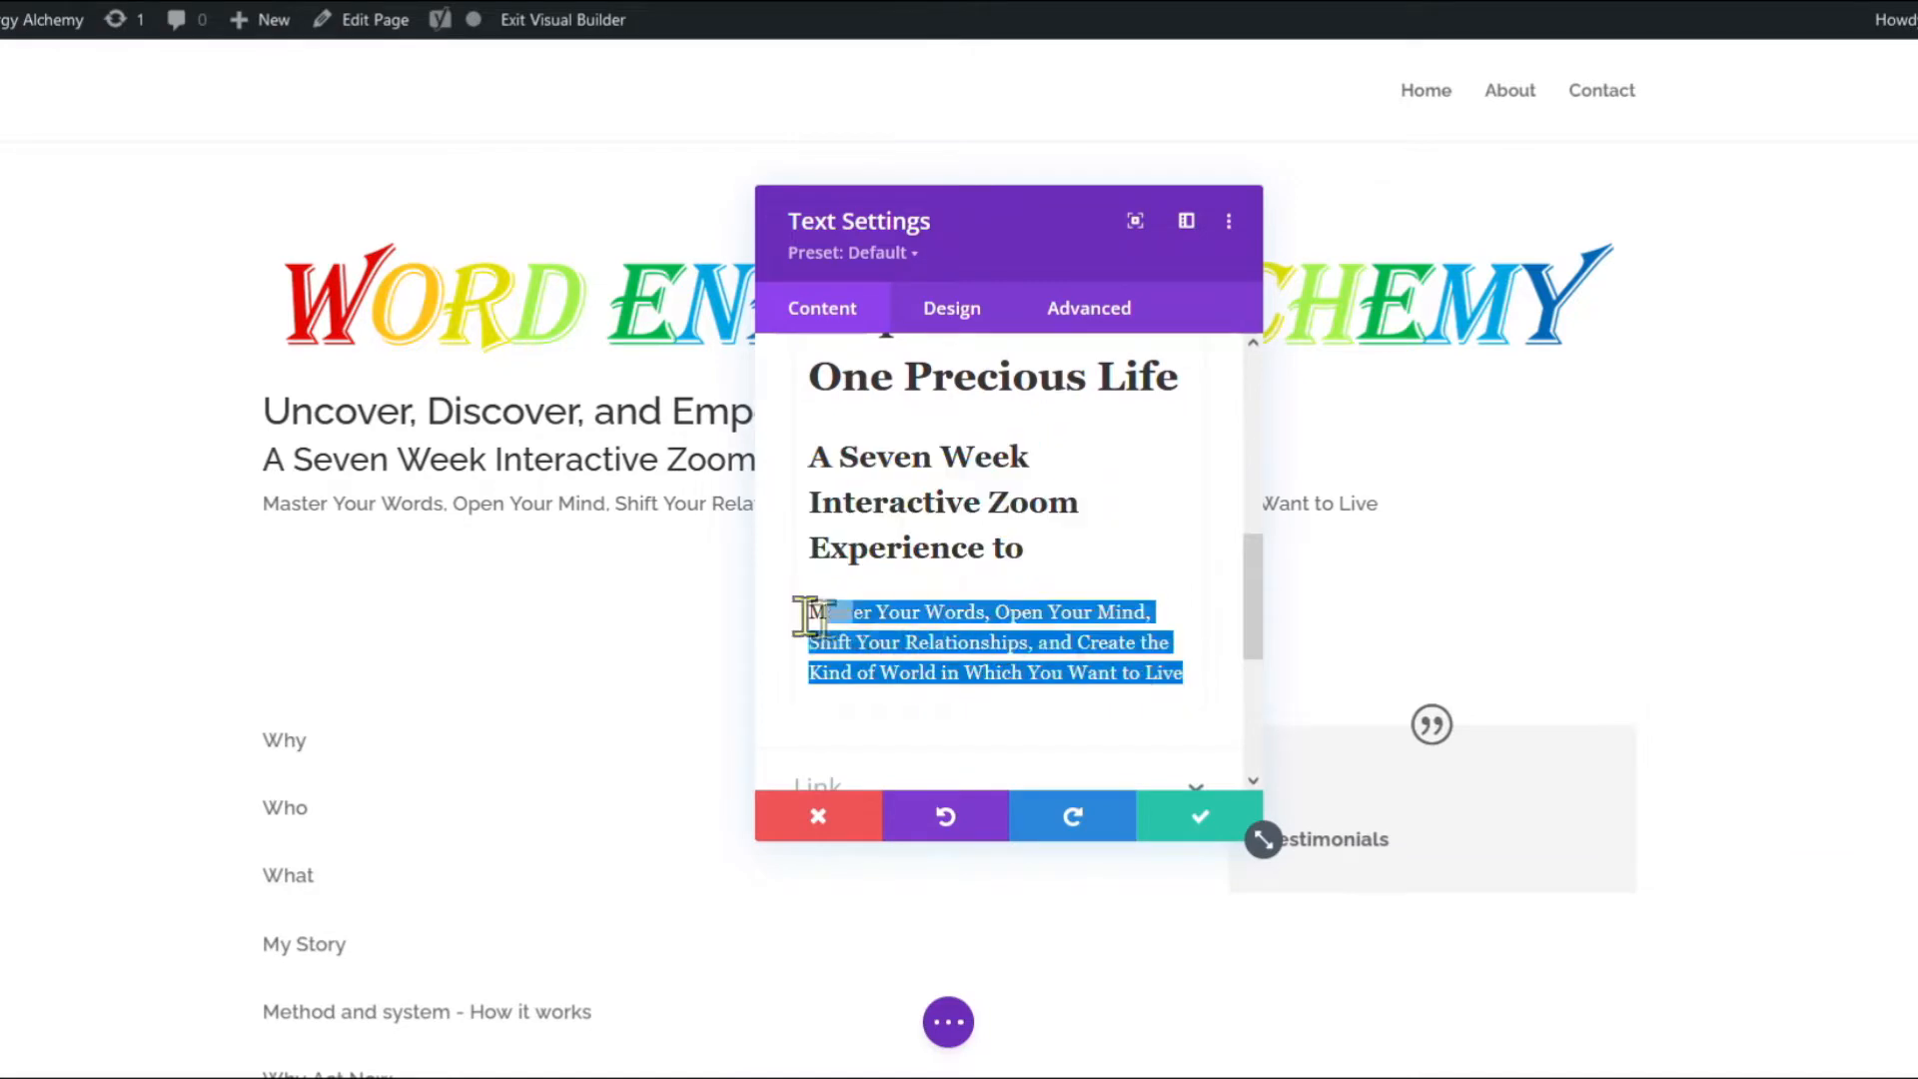
scroll(911, 523, up, 3)
click(929, 437)
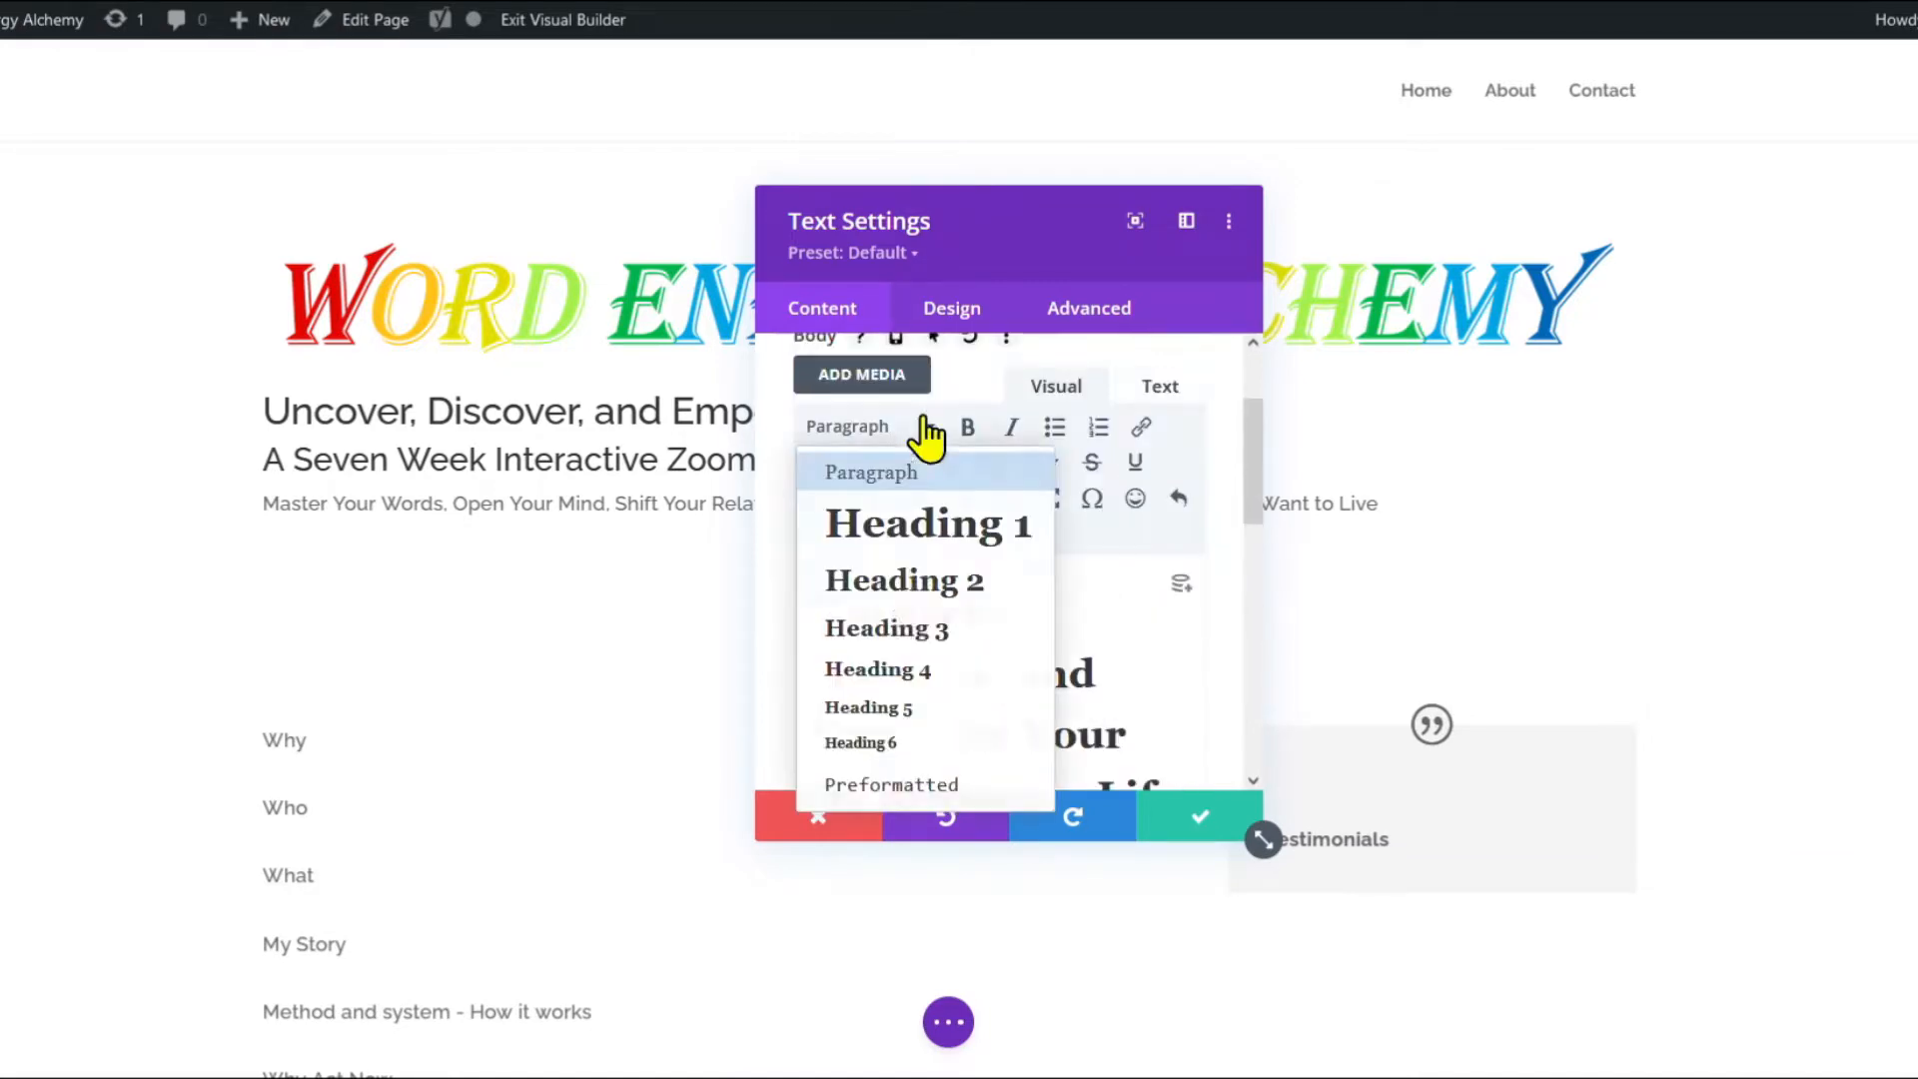
click(892, 623)
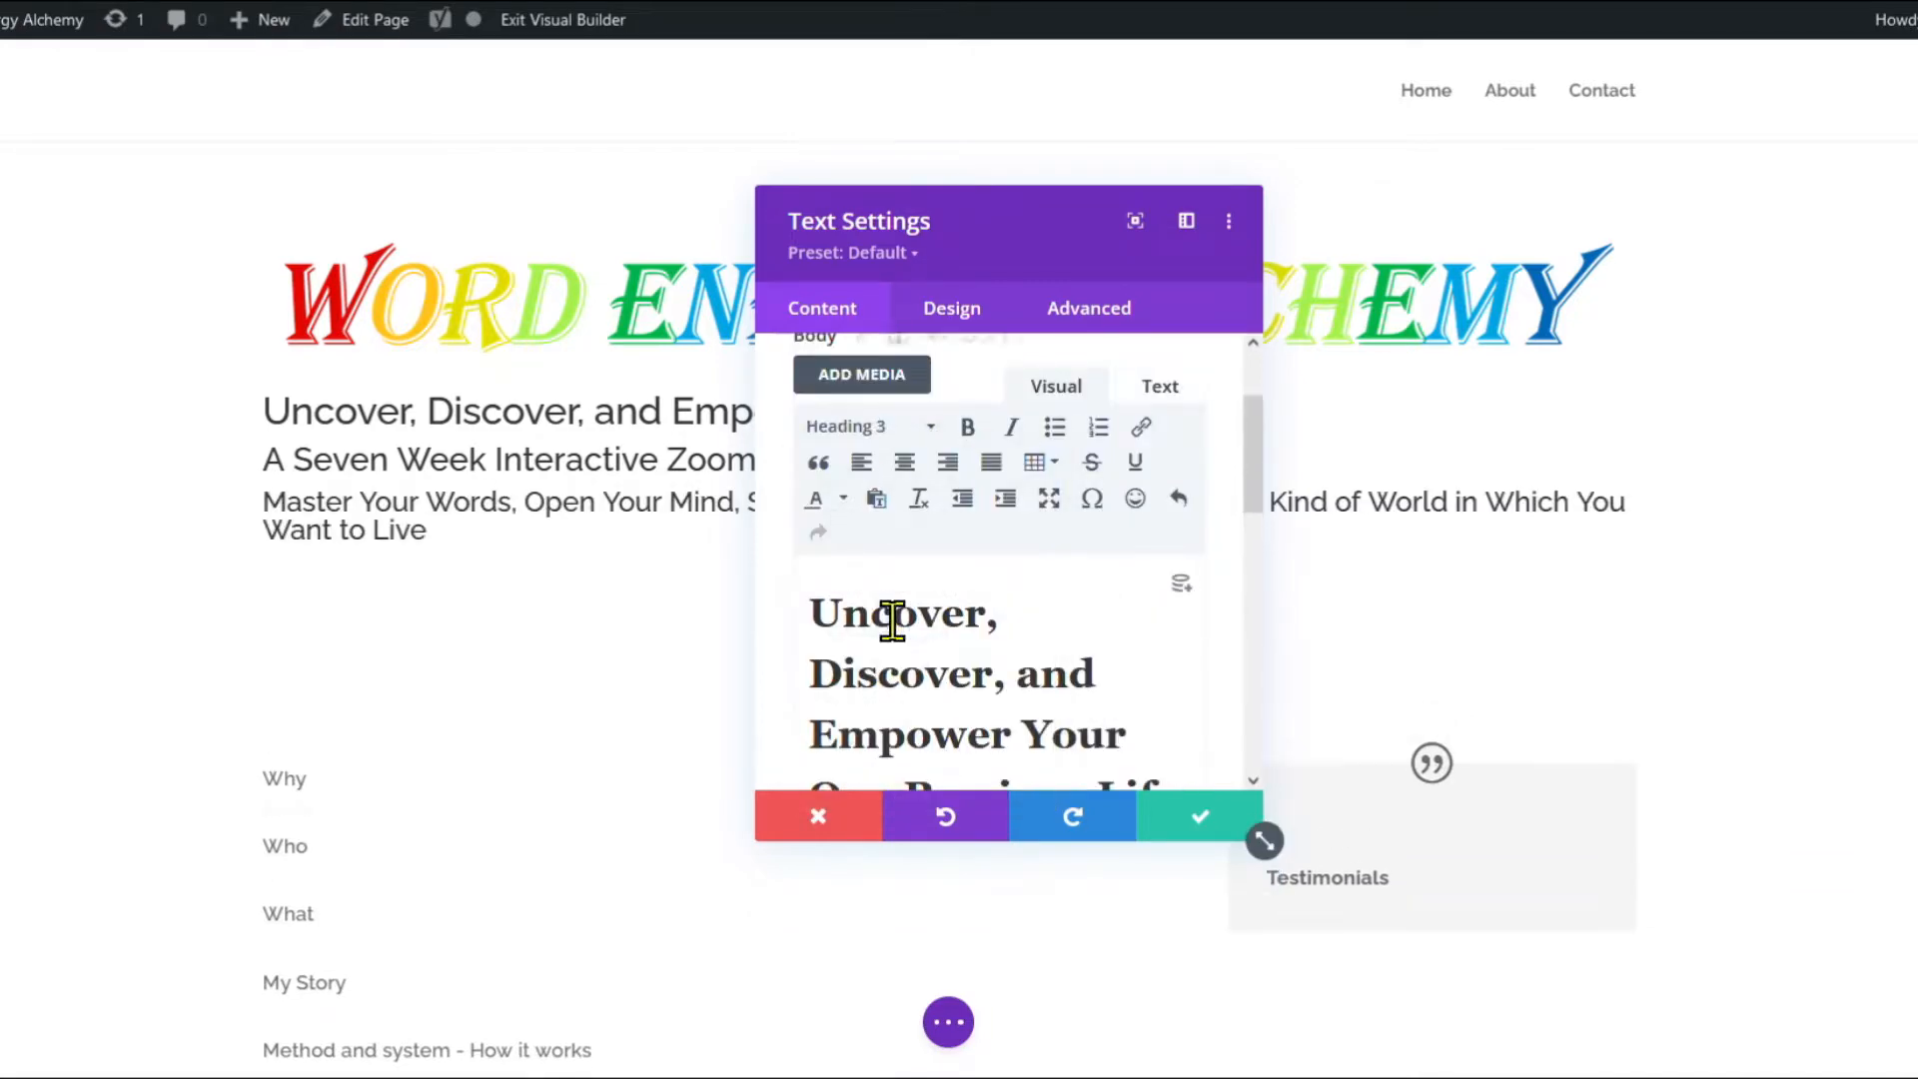
Center-align the H1, H2 and H3 heading text in the module's design options.
click(947, 309)
click(894, 503)
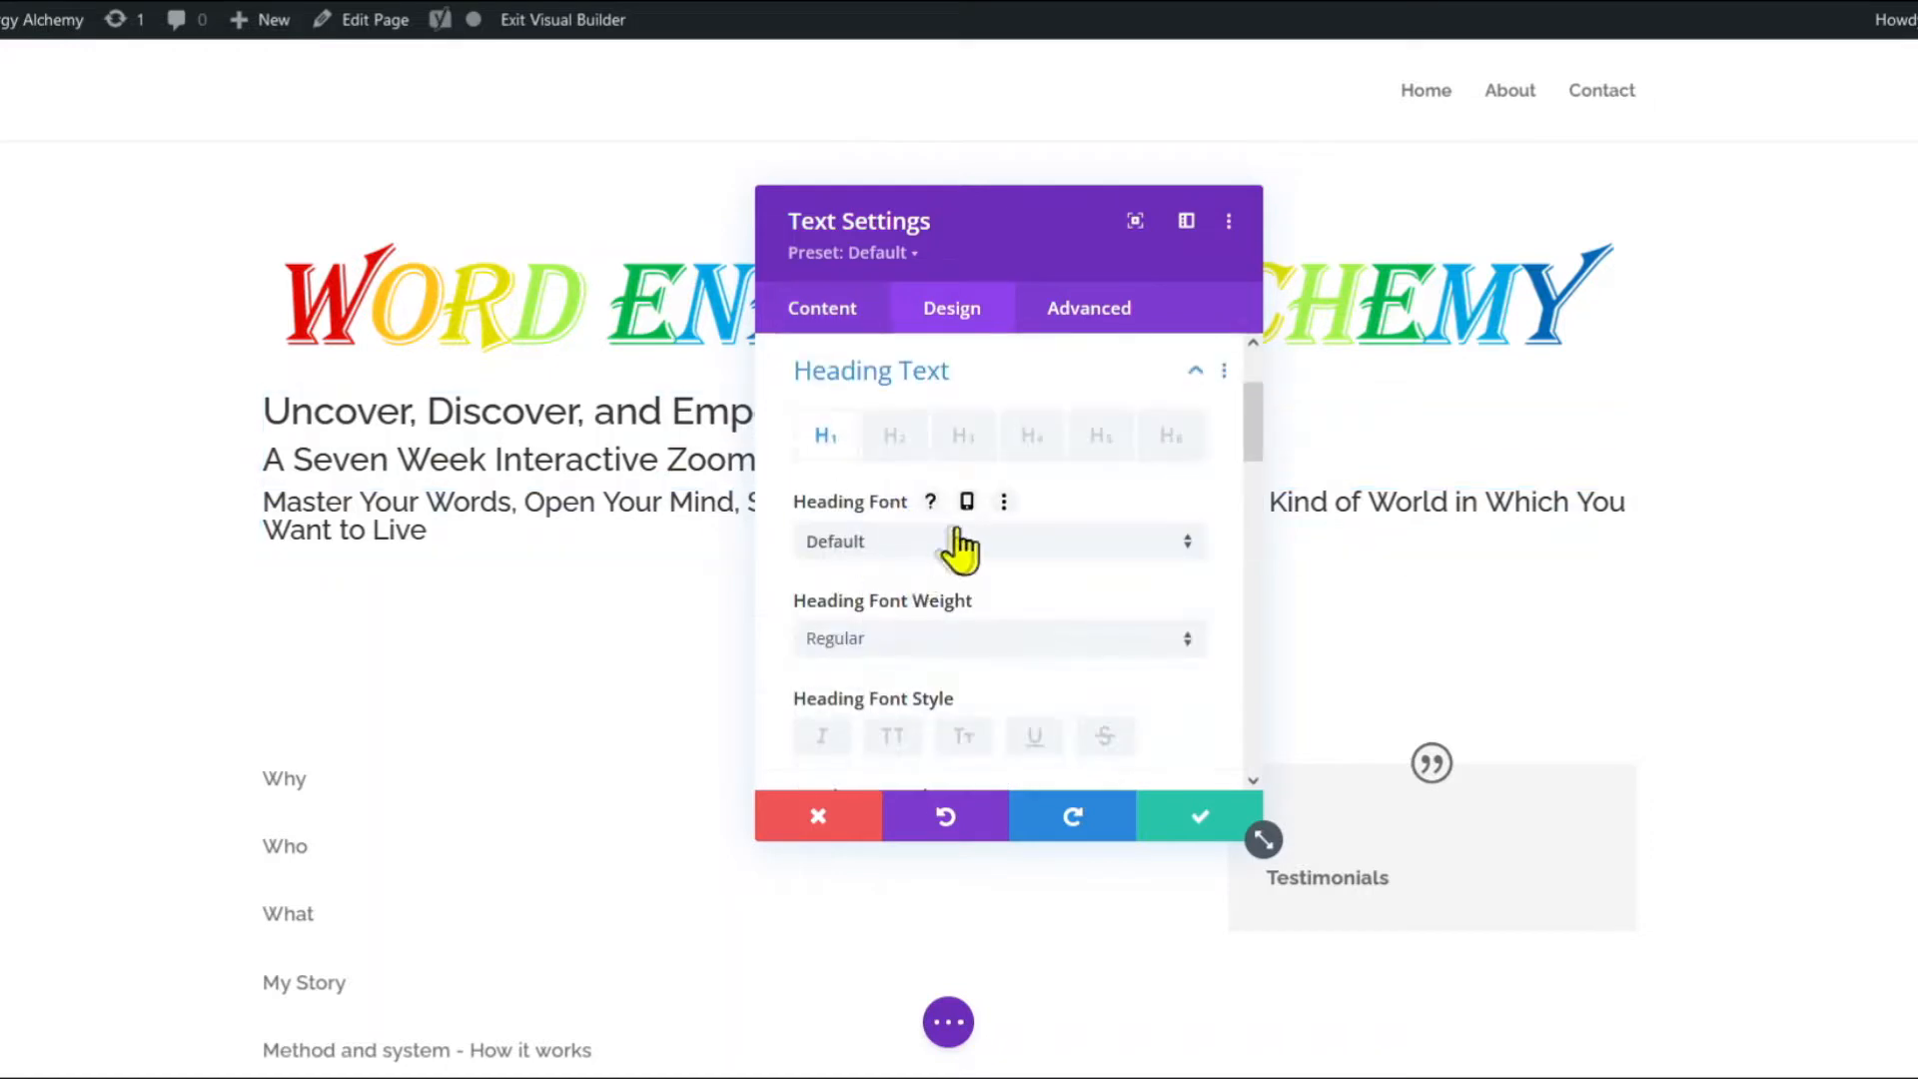
scroll(952, 544, down, 3)
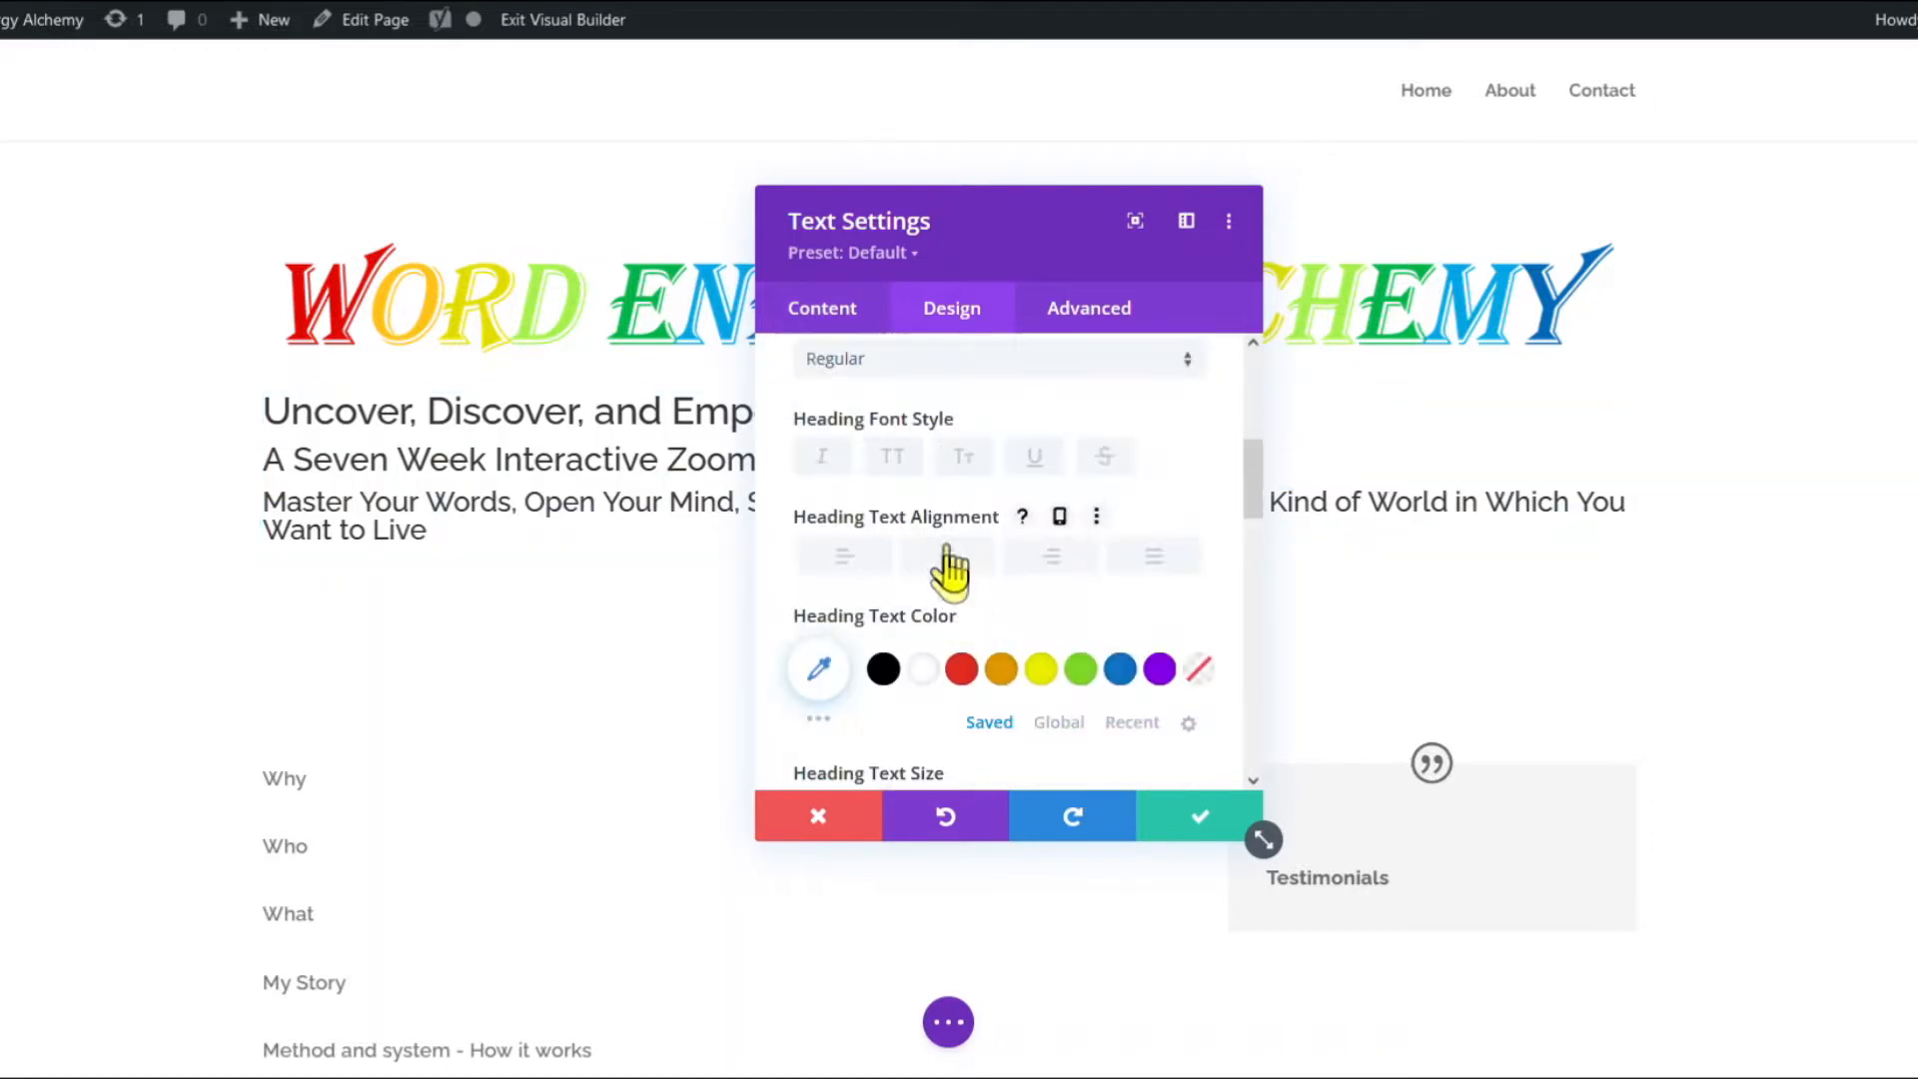
click(947, 559)
scroll(939, 500, up, 4)
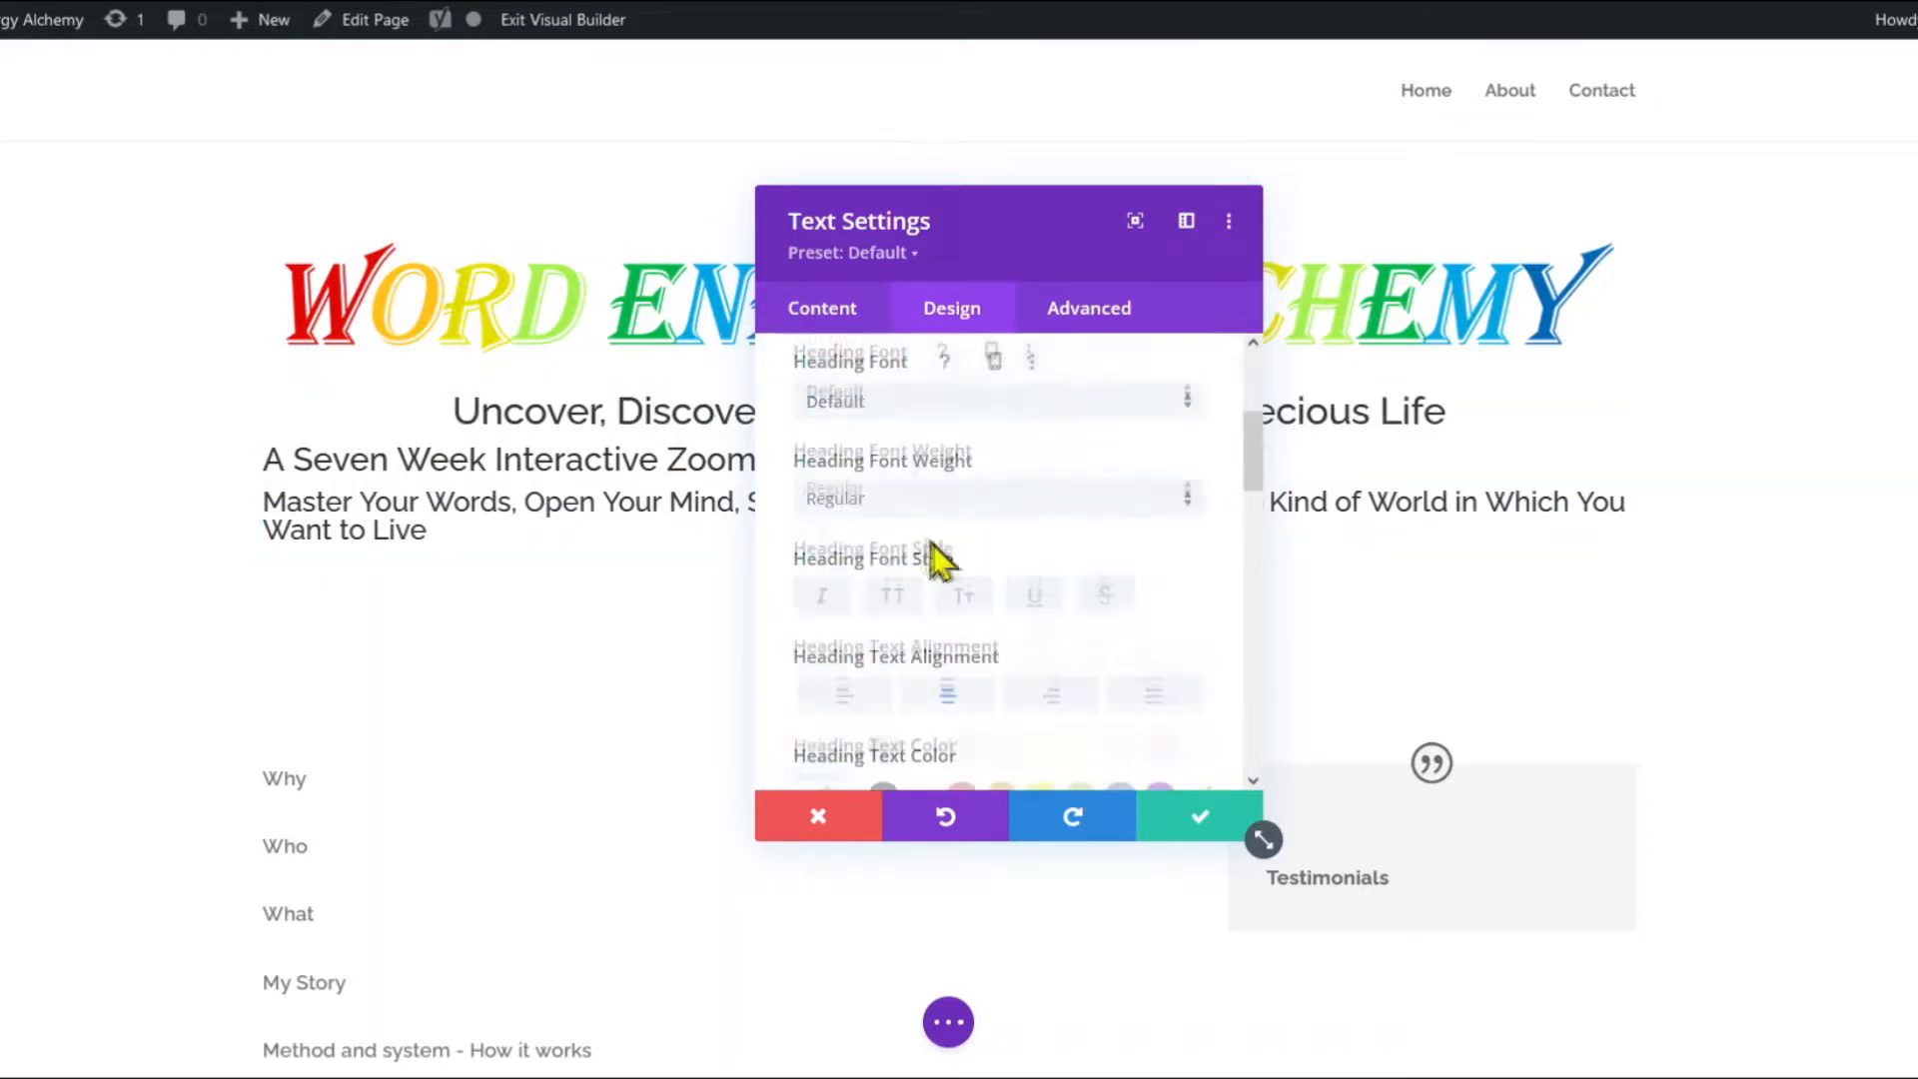
click(891, 432)
scroll(966, 579, down, 2)
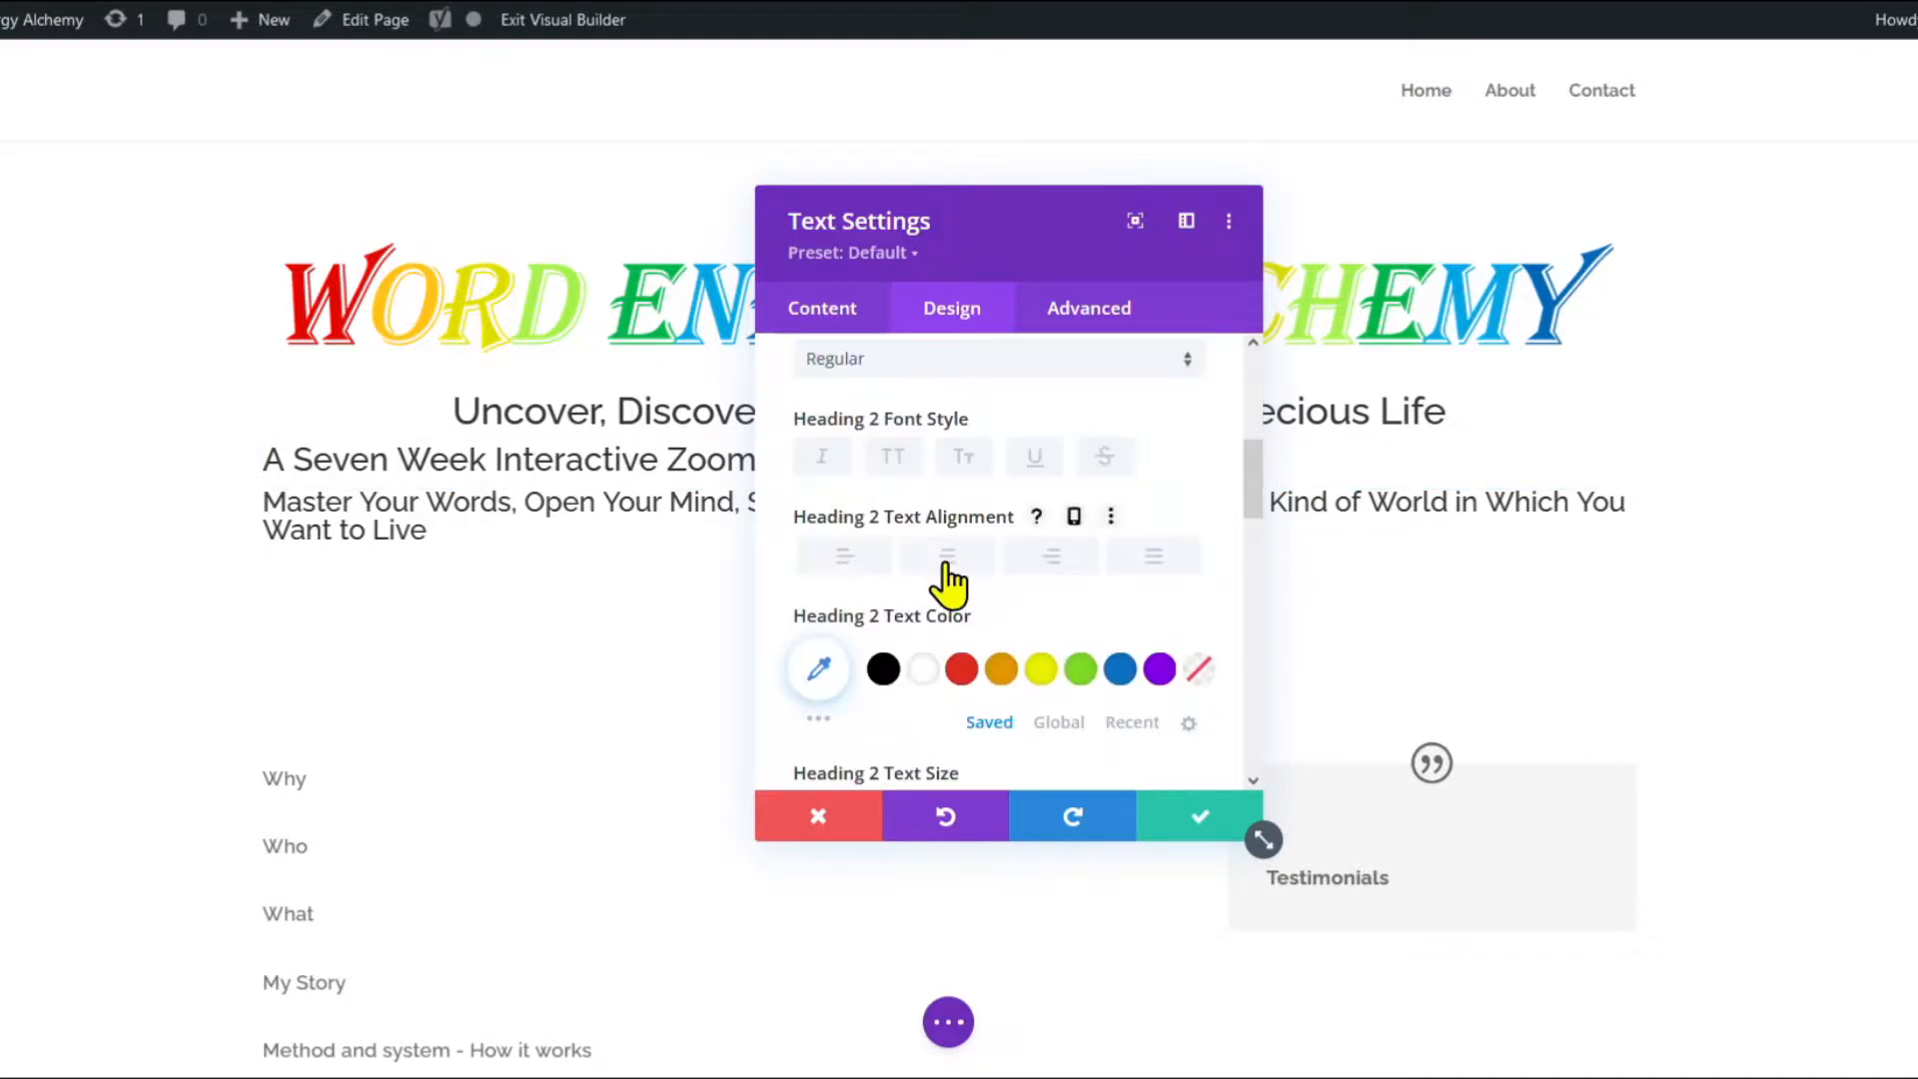
click(947, 558)
scroll(949, 574, up, 4)
click(965, 571)
scroll(985, 560, down, 2)
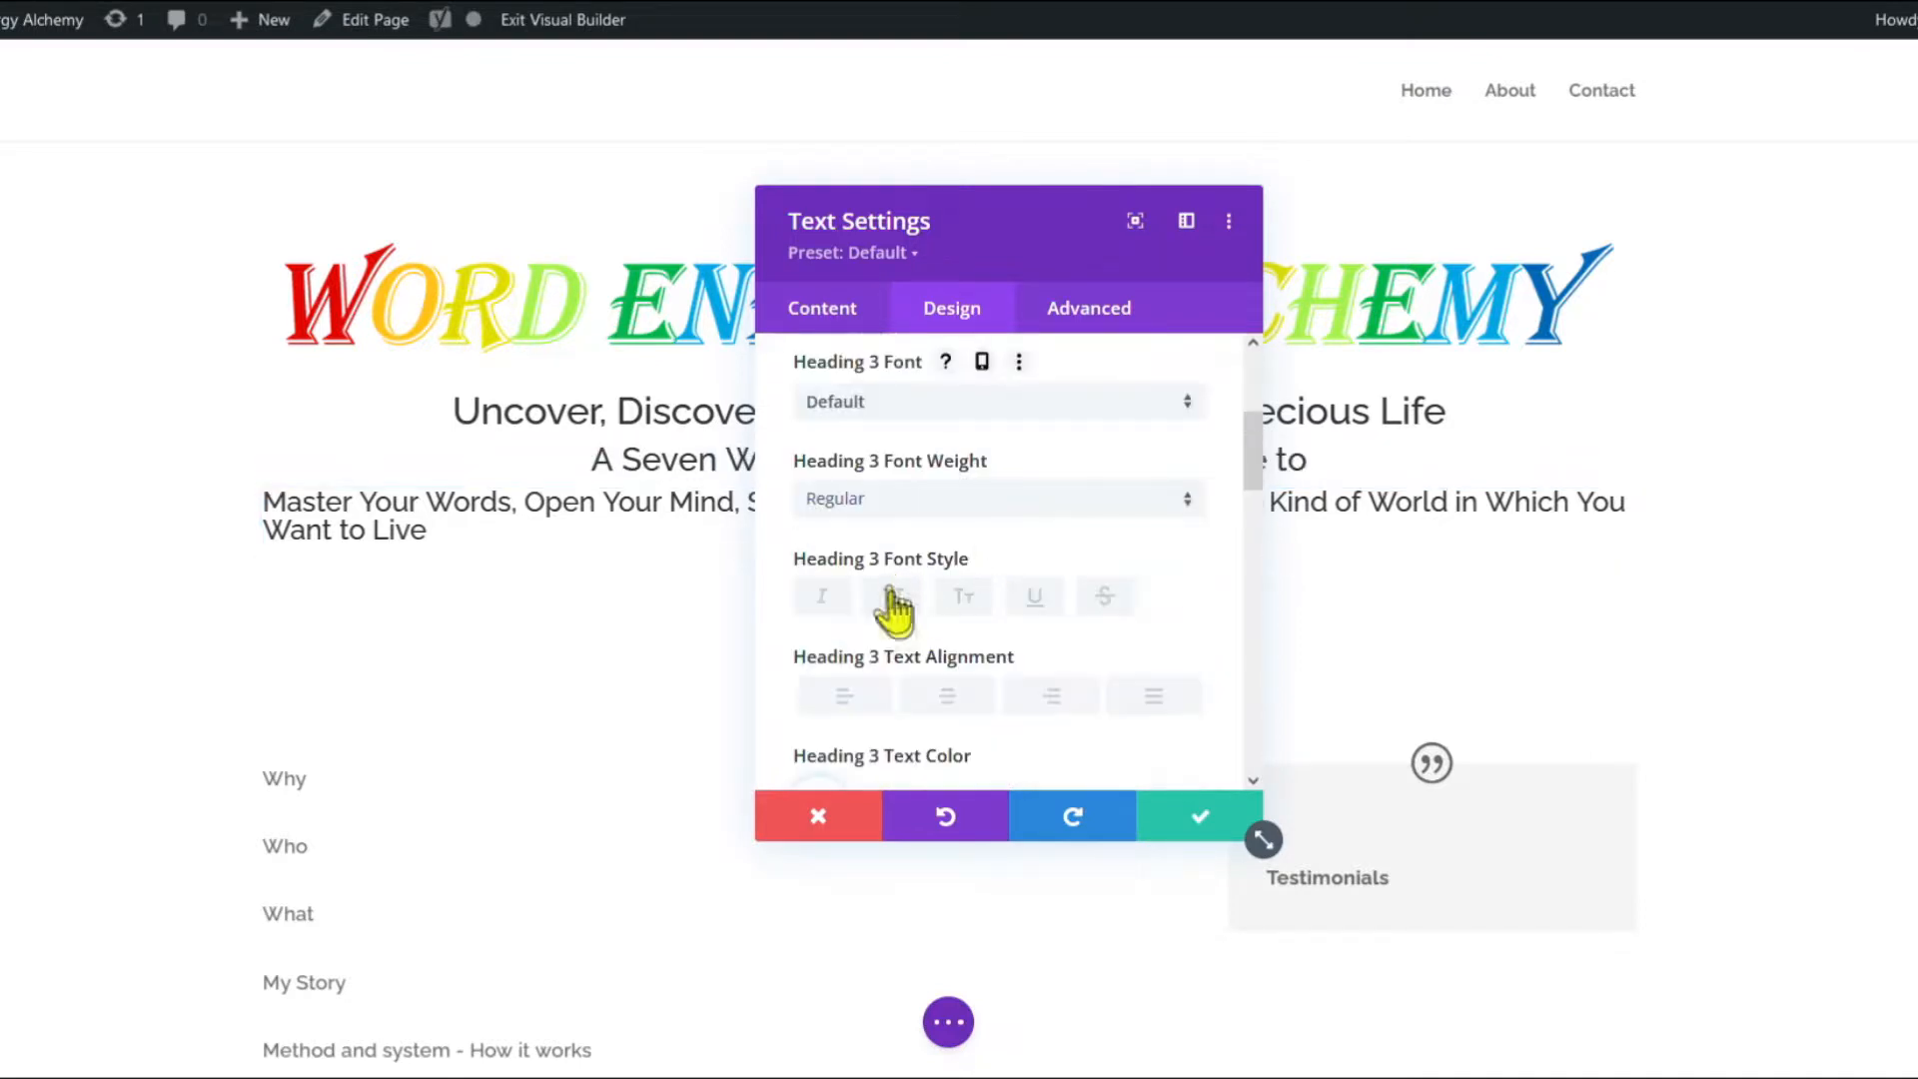
click(949, 696)
key(Escape)
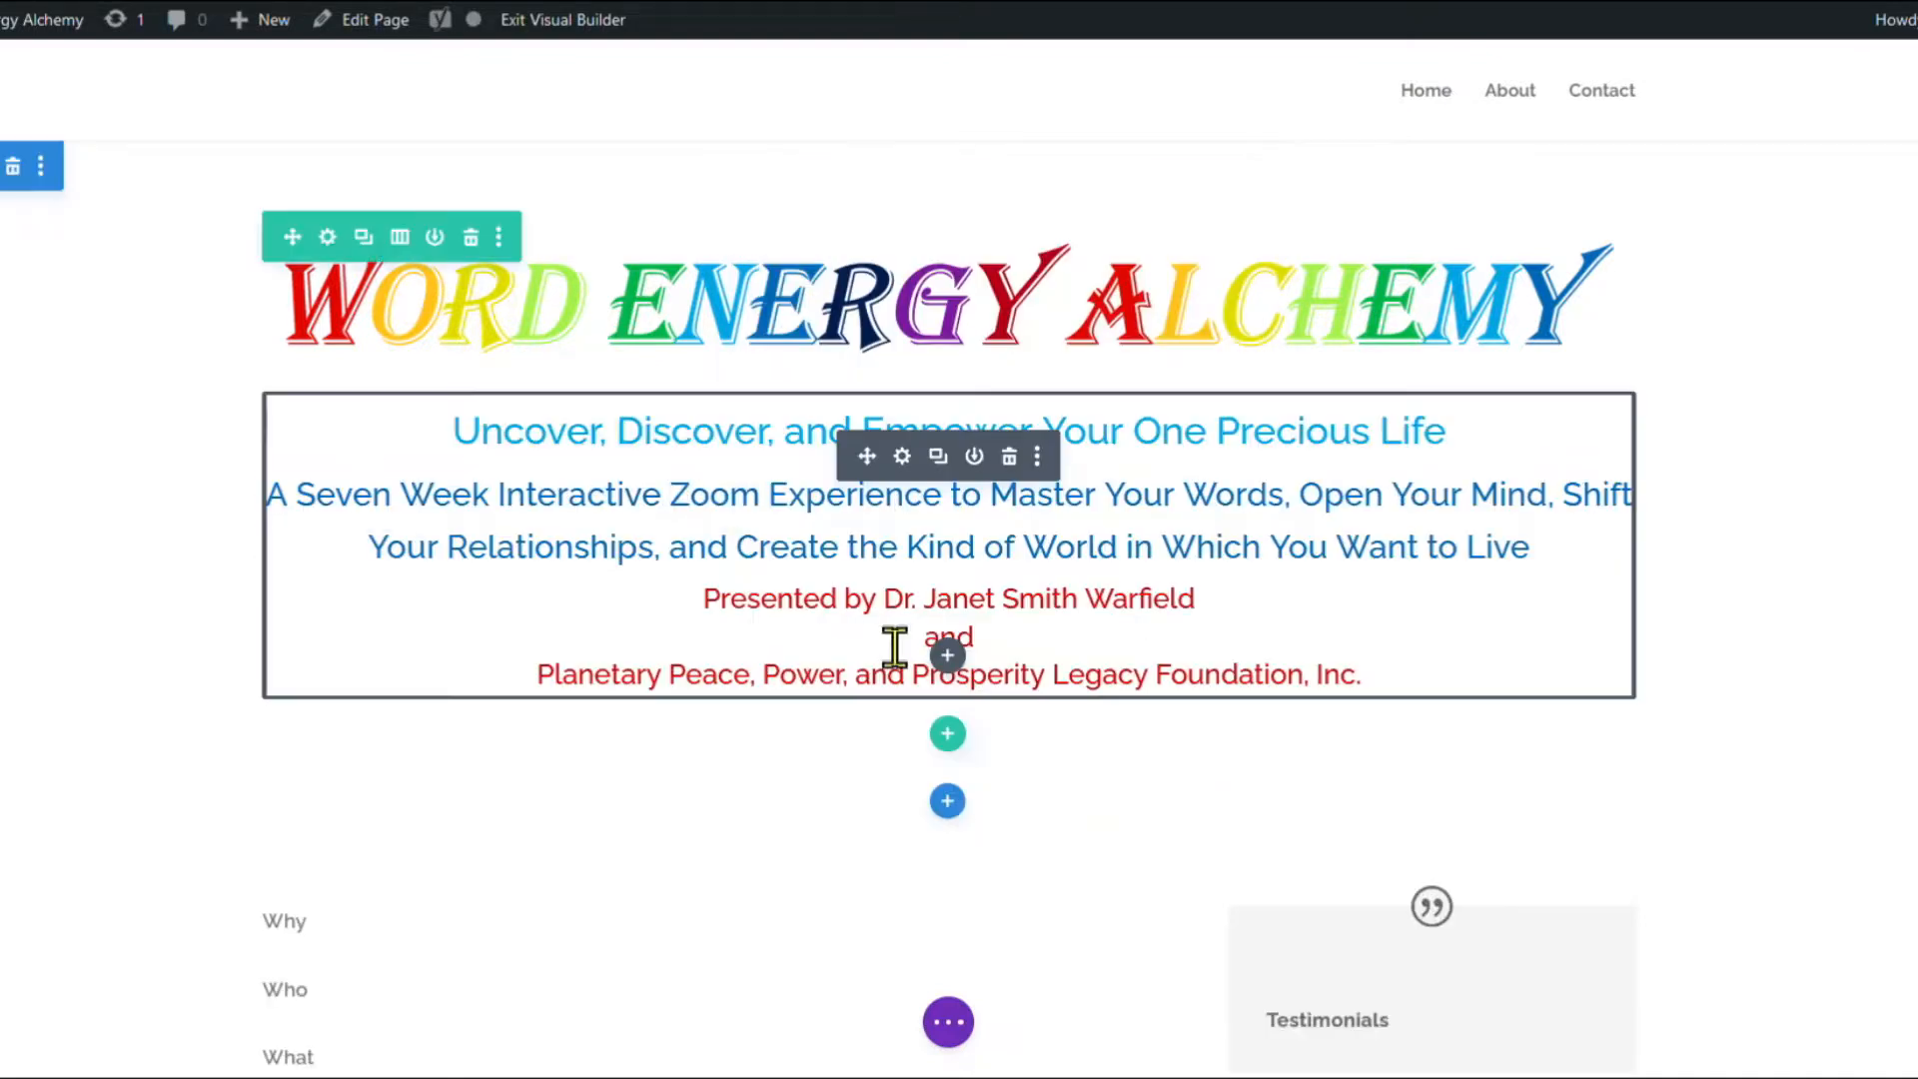
Duplicate the intro text module and delete the copy's heading lines.
click(939, 457)
click(902, 802)
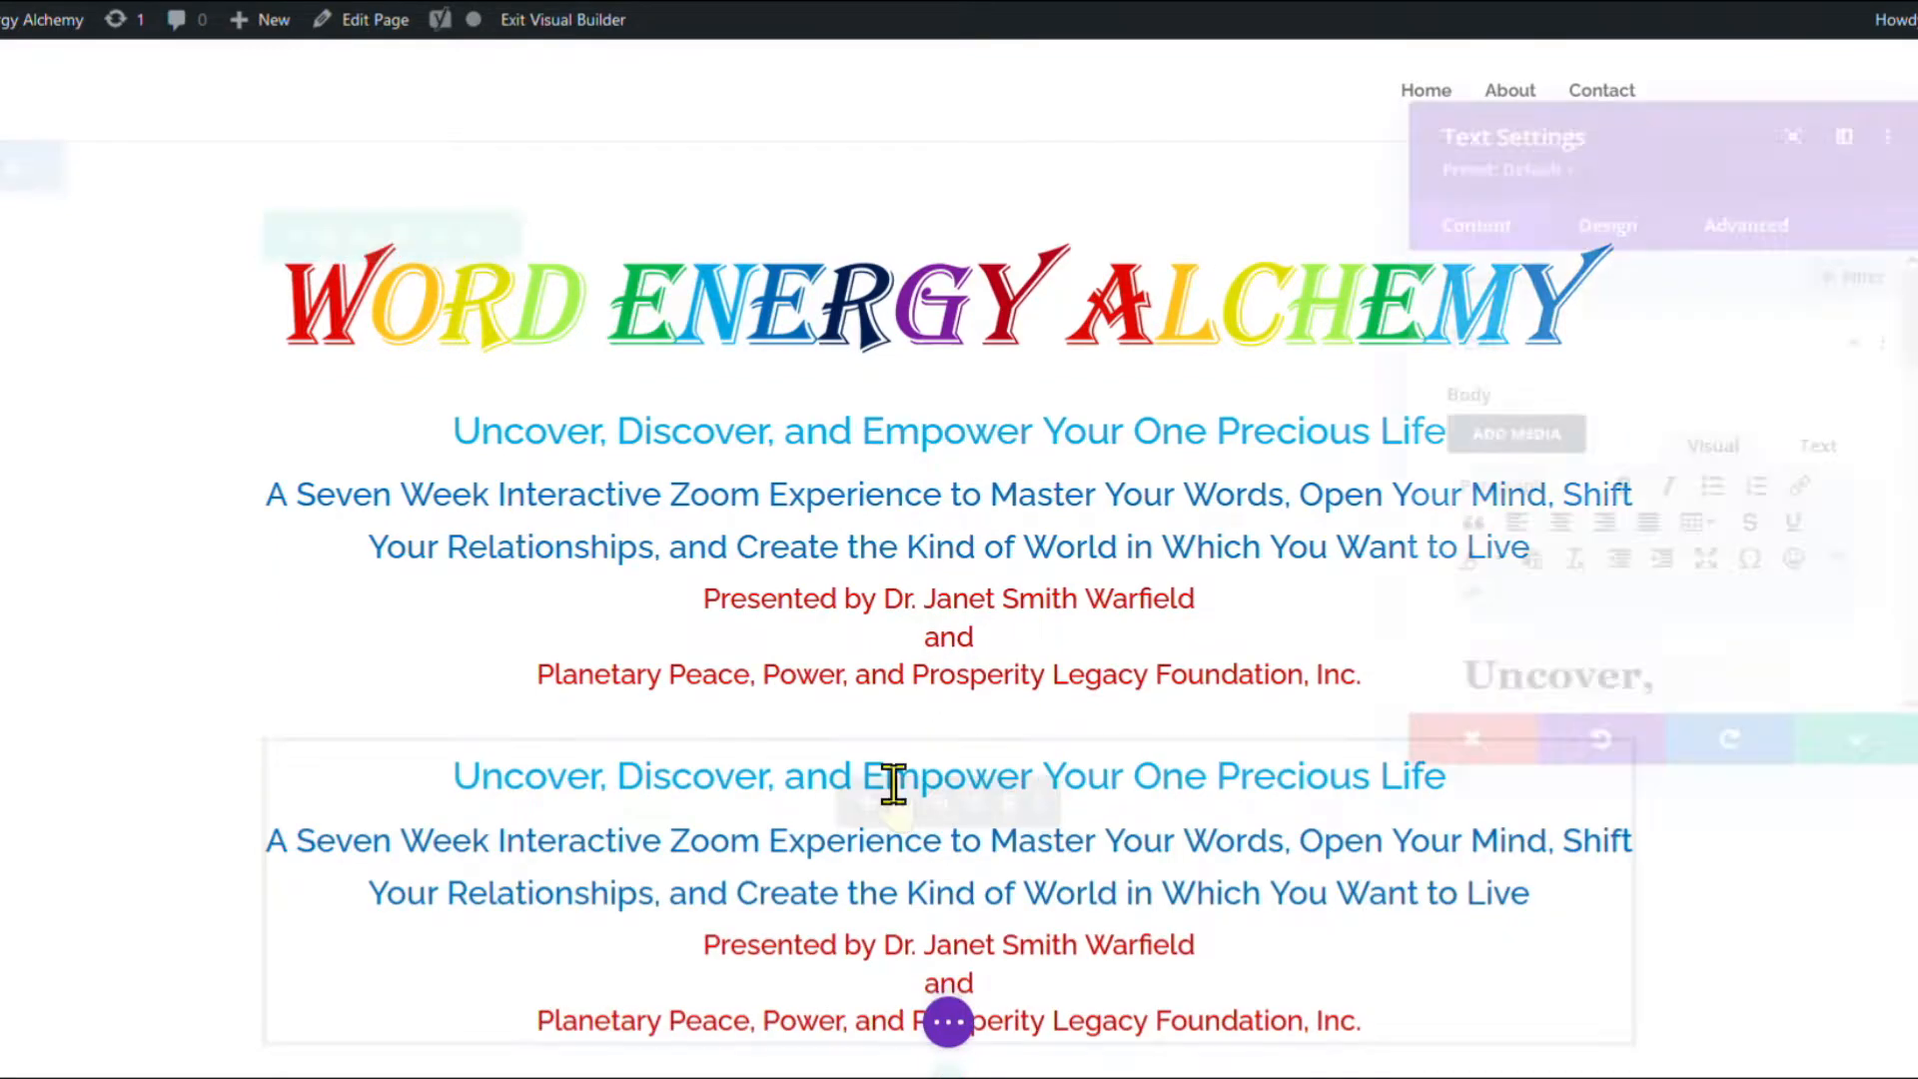
scroll(1648, 570, down, 10)
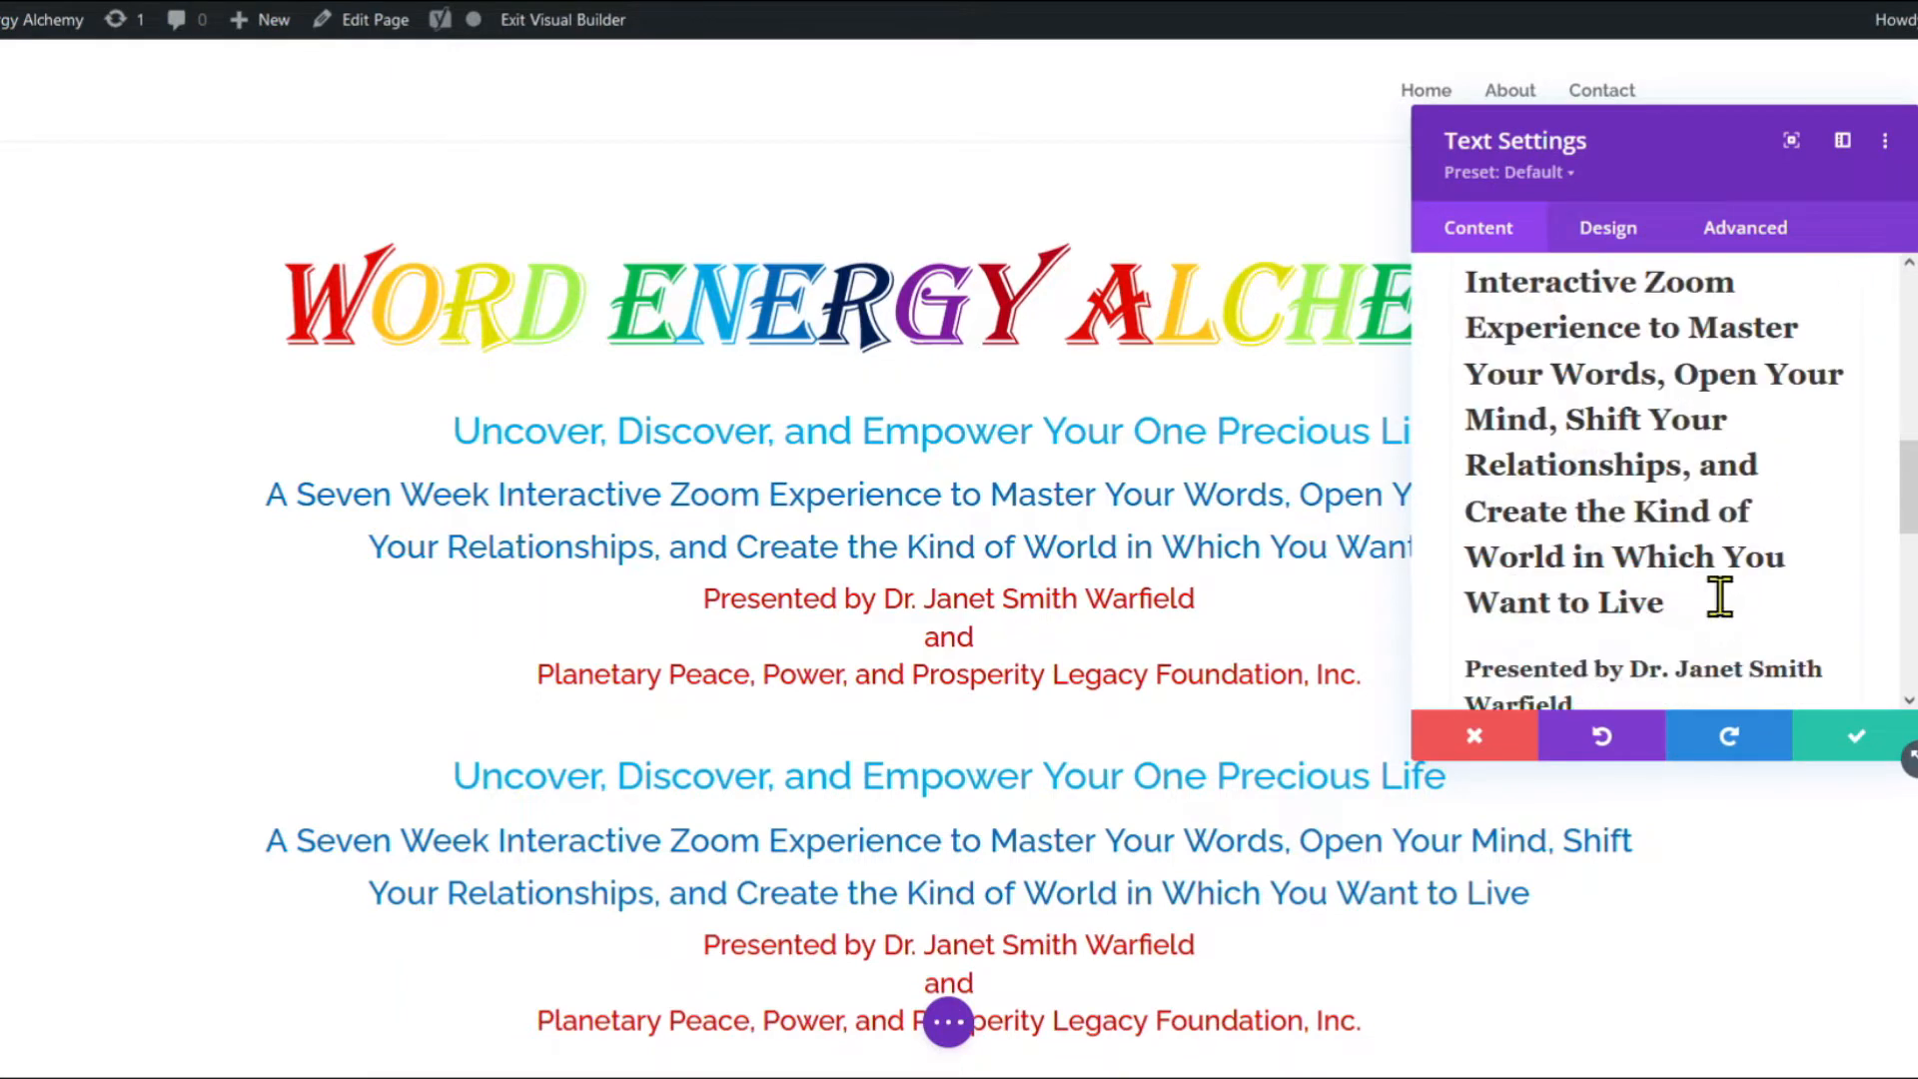
drag(1681, 606, 1390, 323)
key(BackSpace)
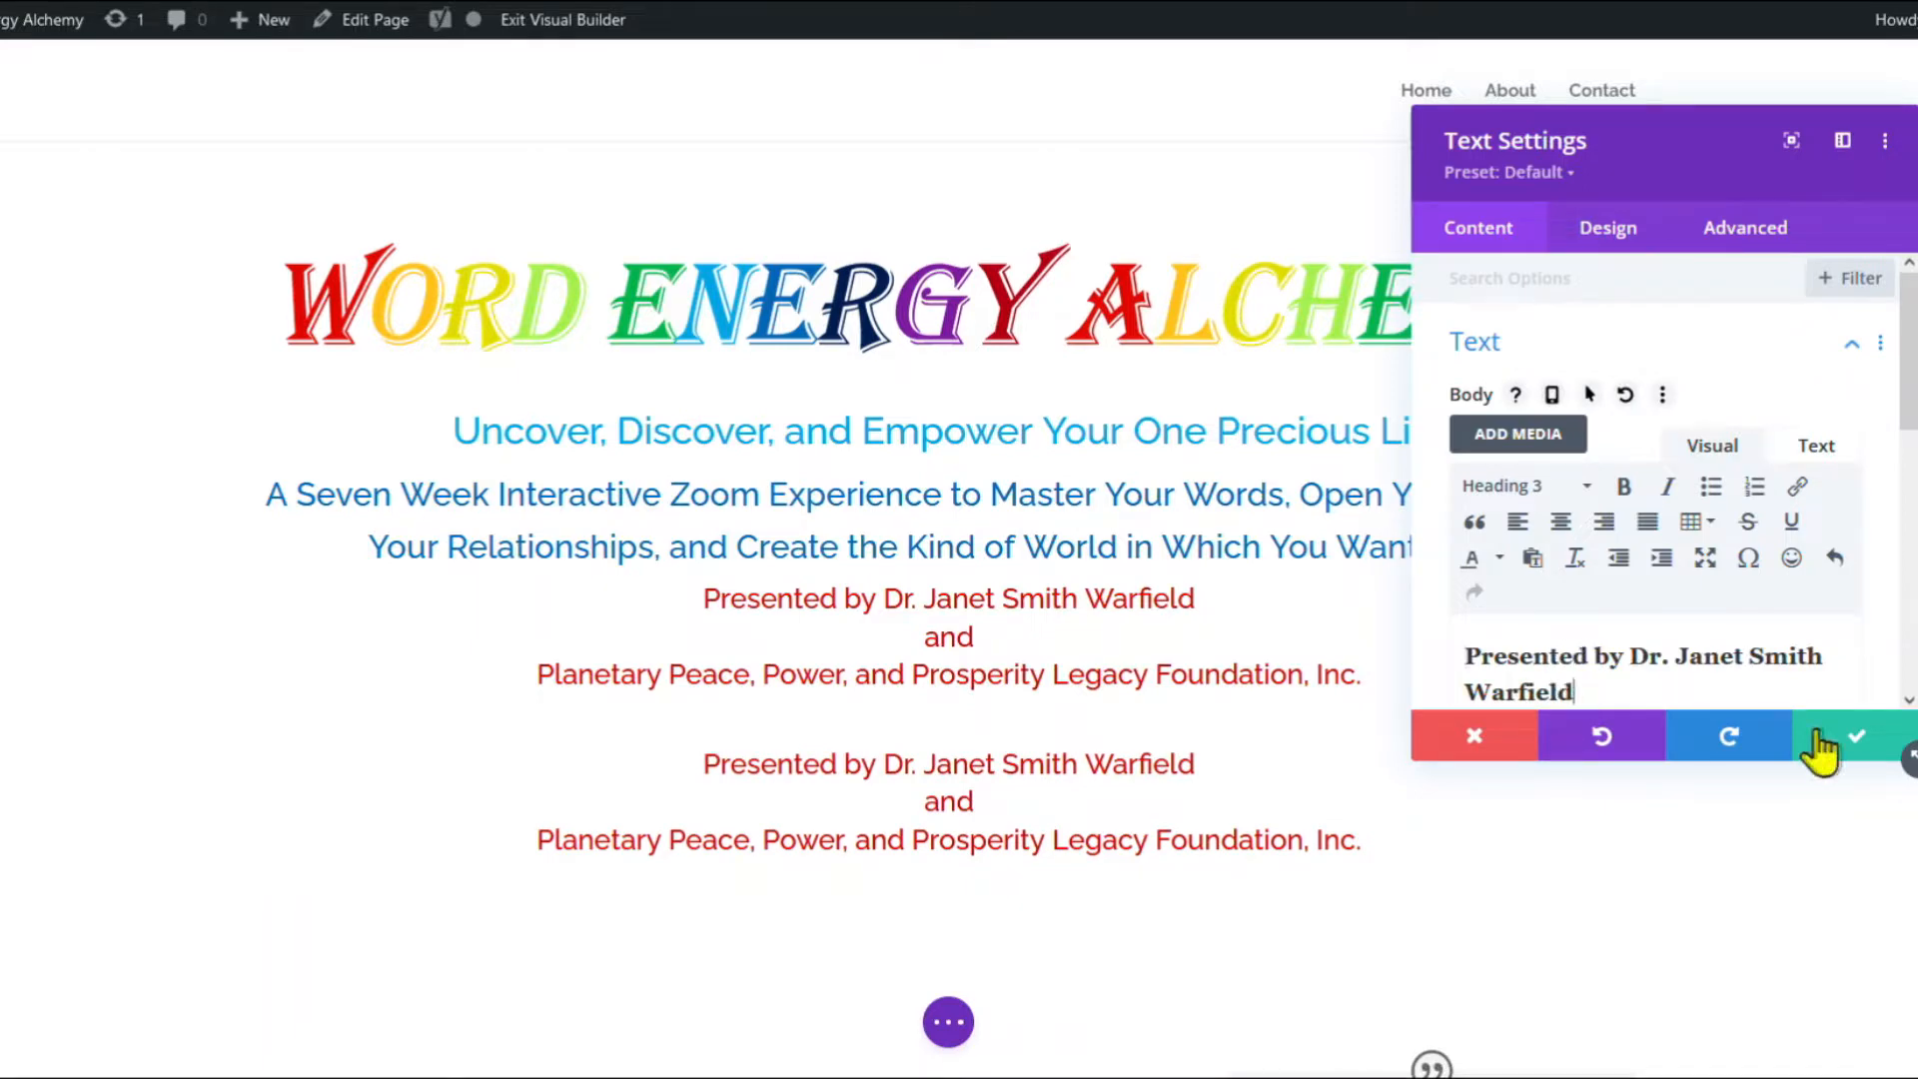
click(1852, 736)
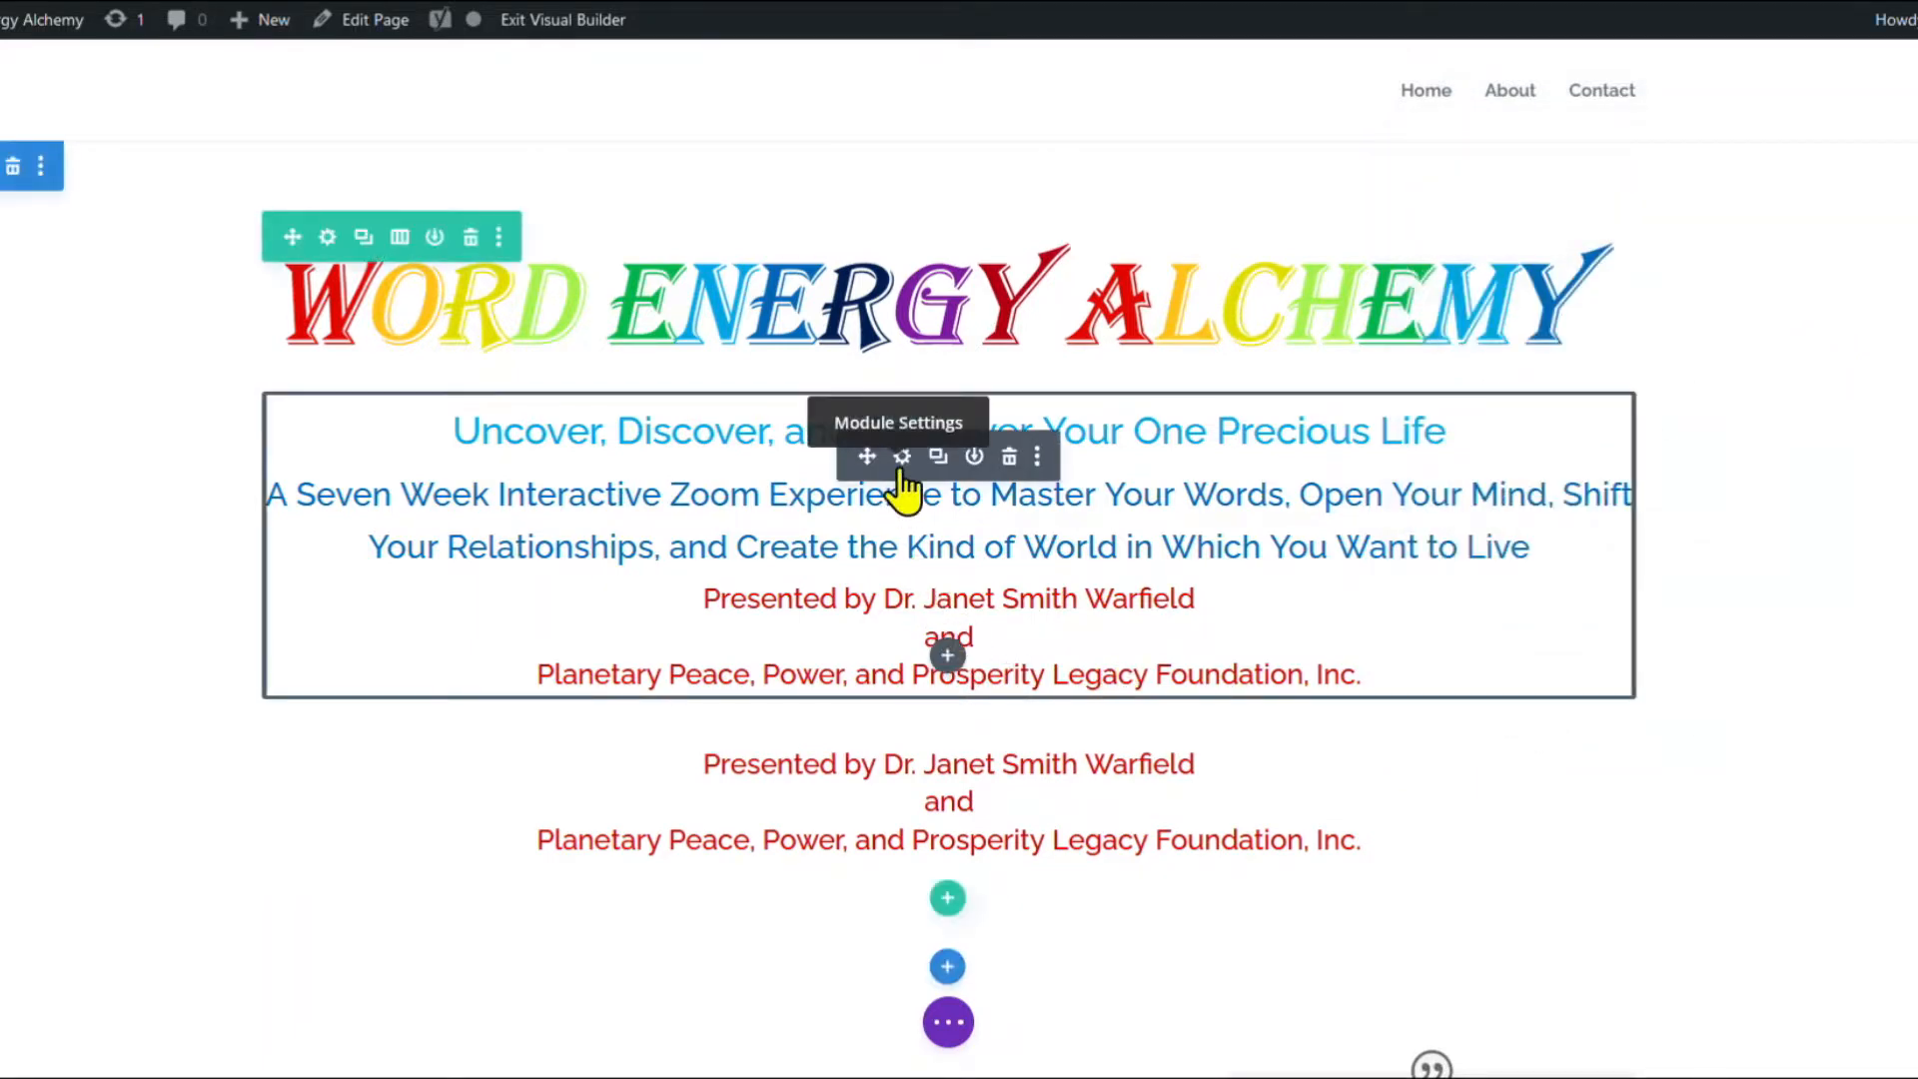
Remove the duplicate 'Presented by' paragraphs from the hero text module.
click(902, 456)
scroll(1571, 603, down, 6)
drag(1544, 613, 1470, 405)
key(BackSpace)
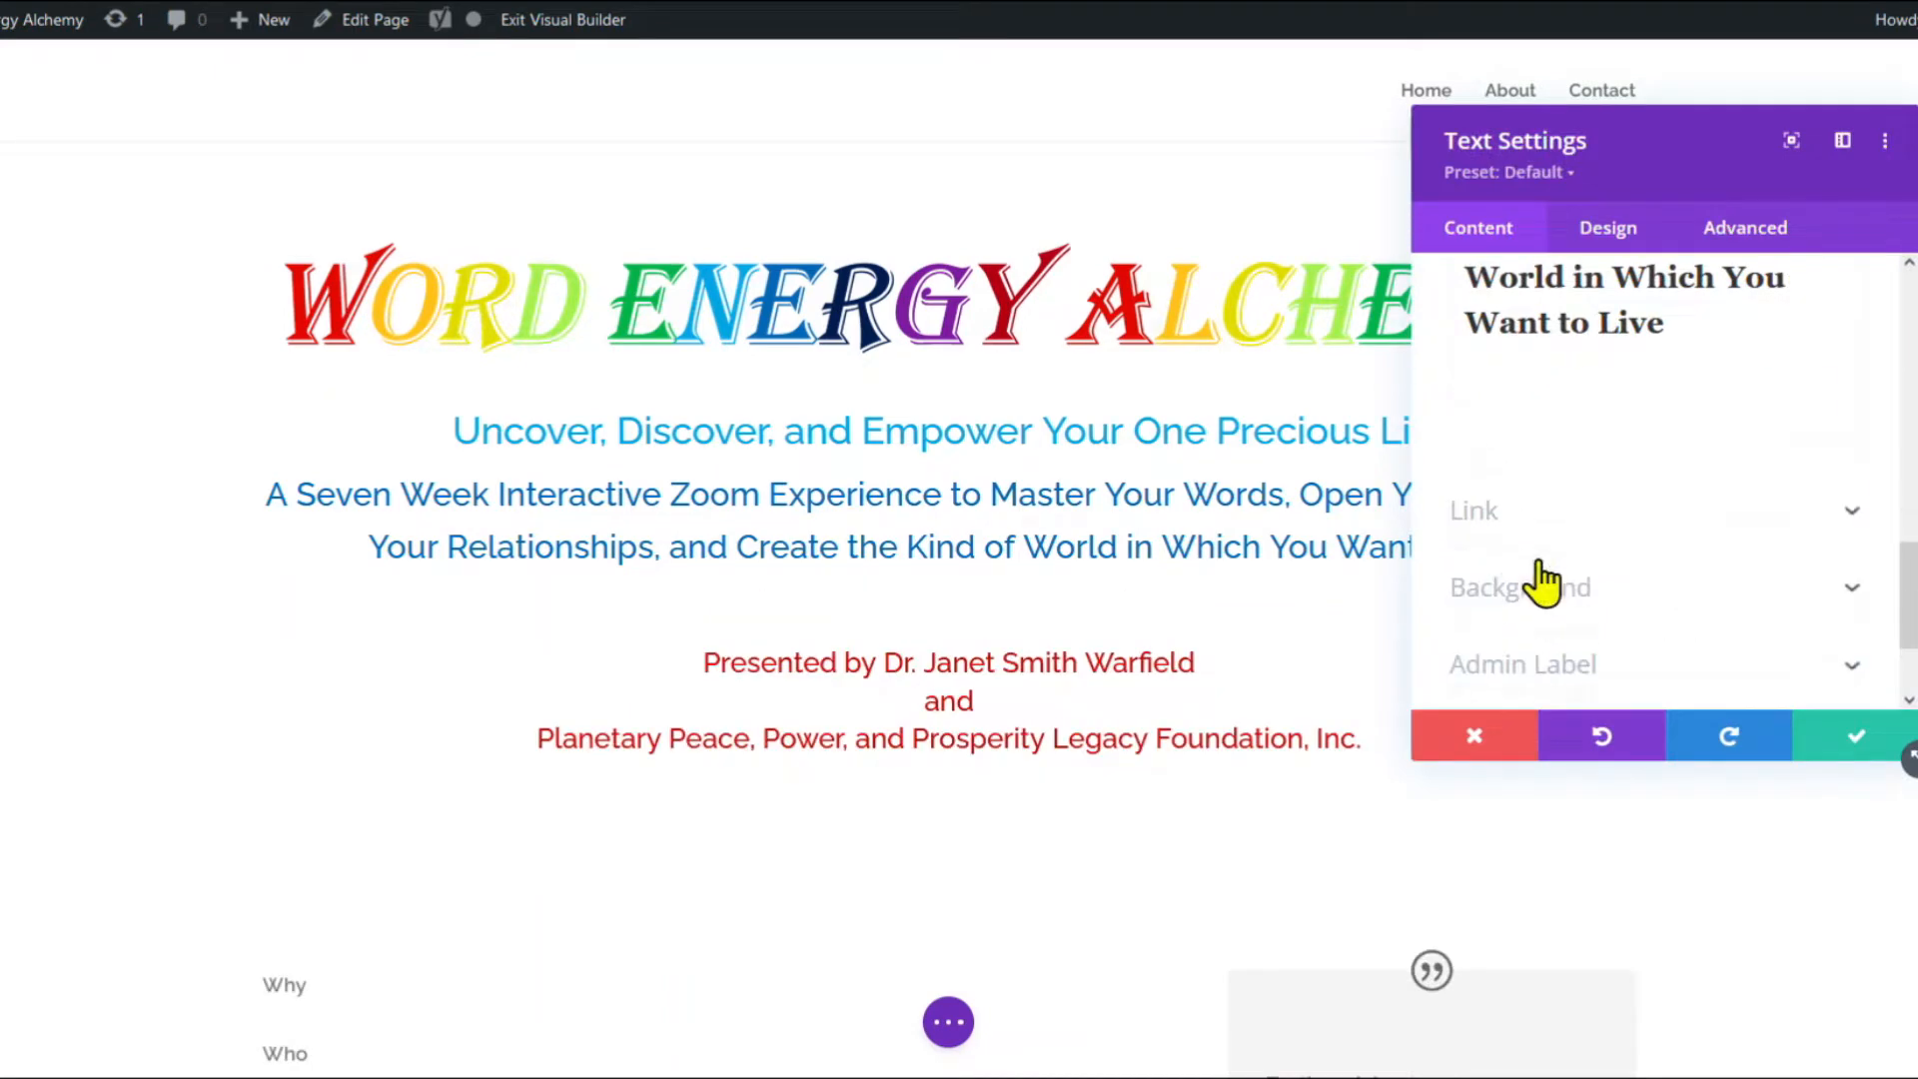
click(1856, 739)
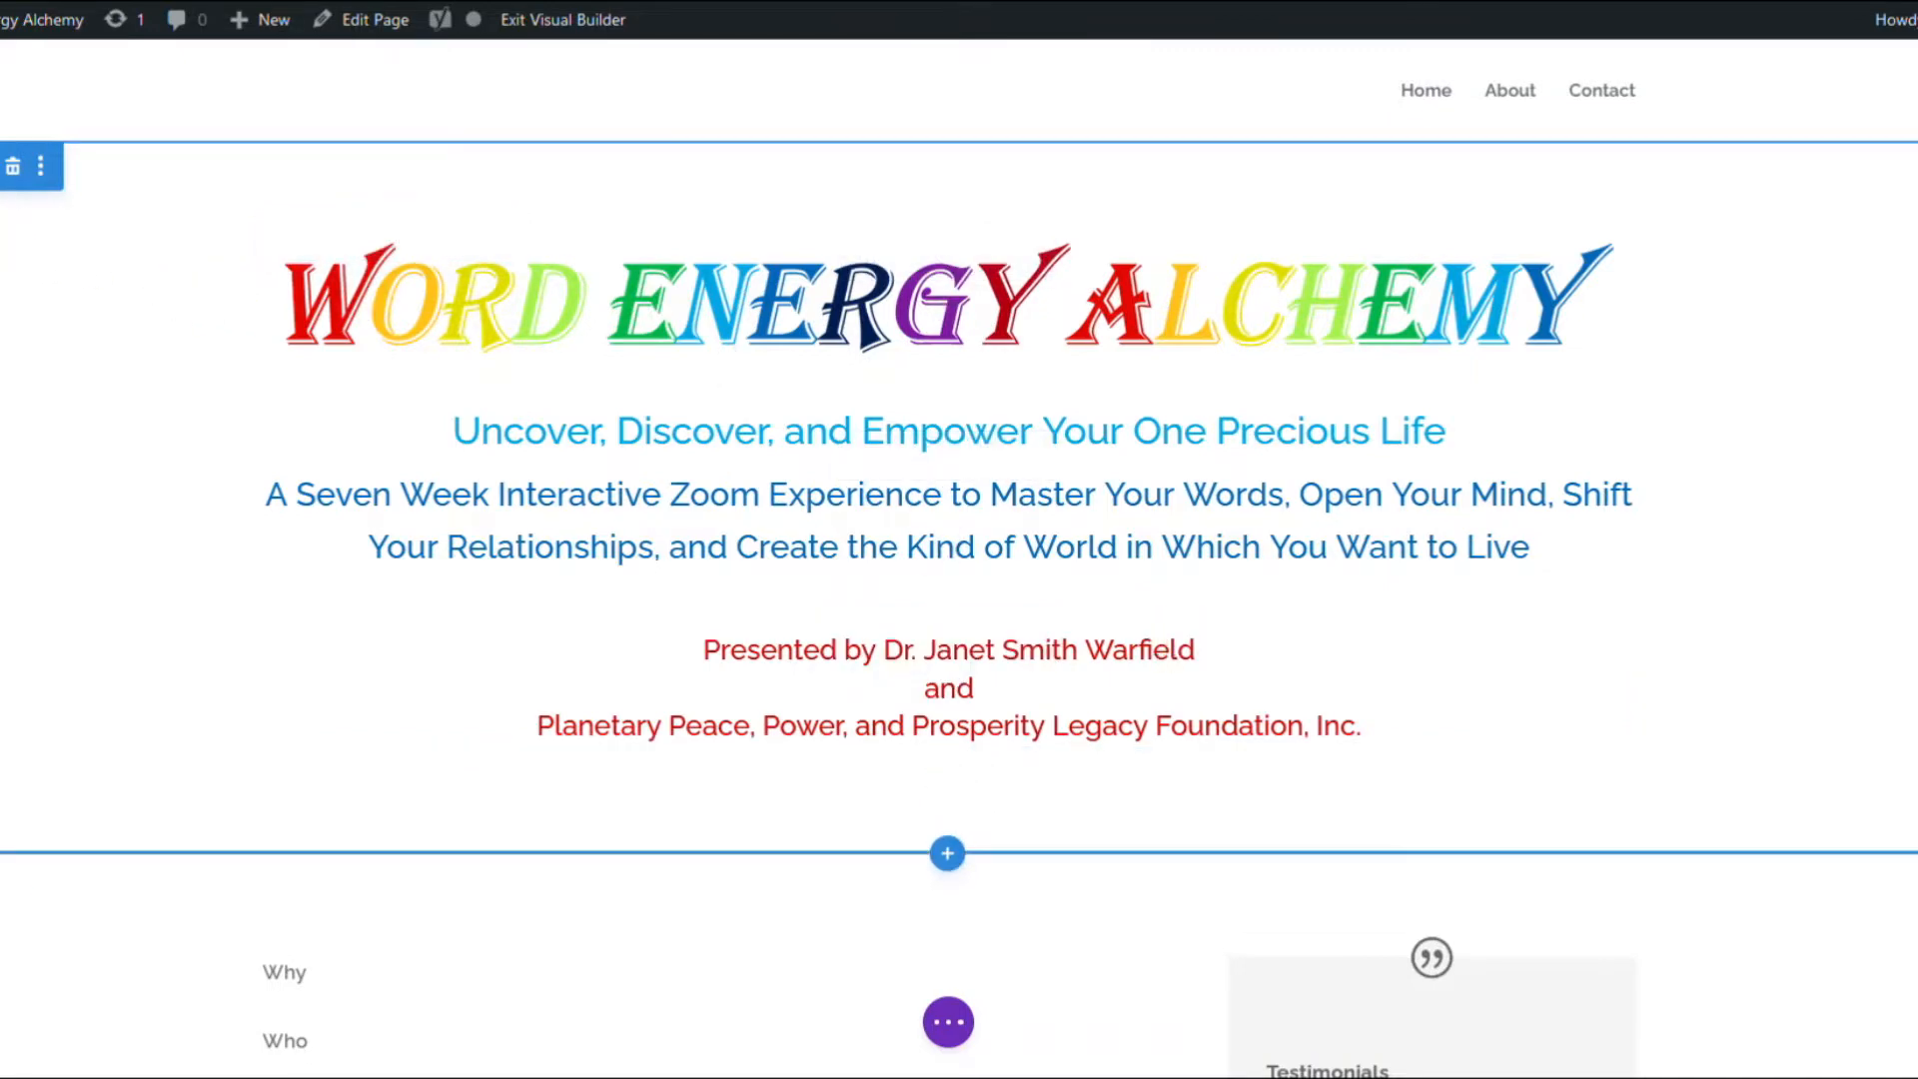
Set earth.jpg from the Media Library as the hero section's background image.
click(1535, 420)
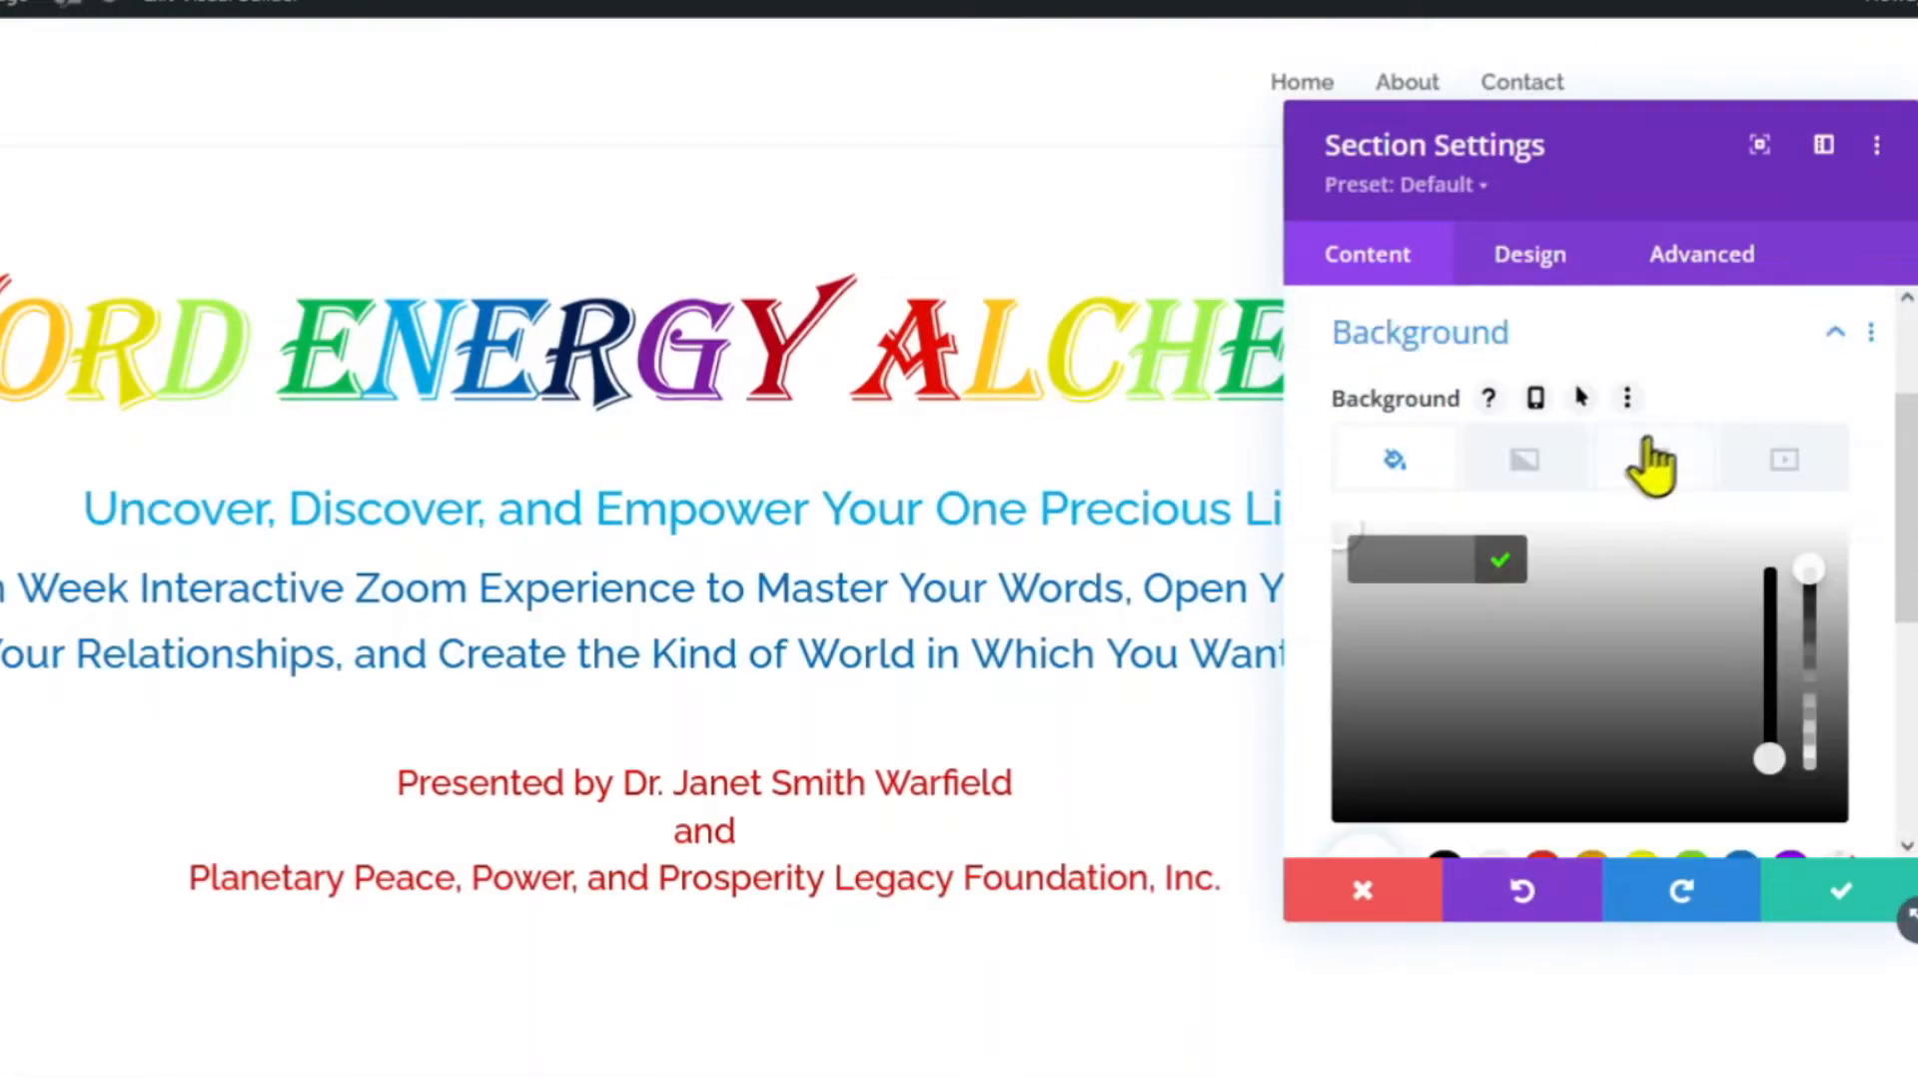
click(1650, 459)
click(1631, 642)
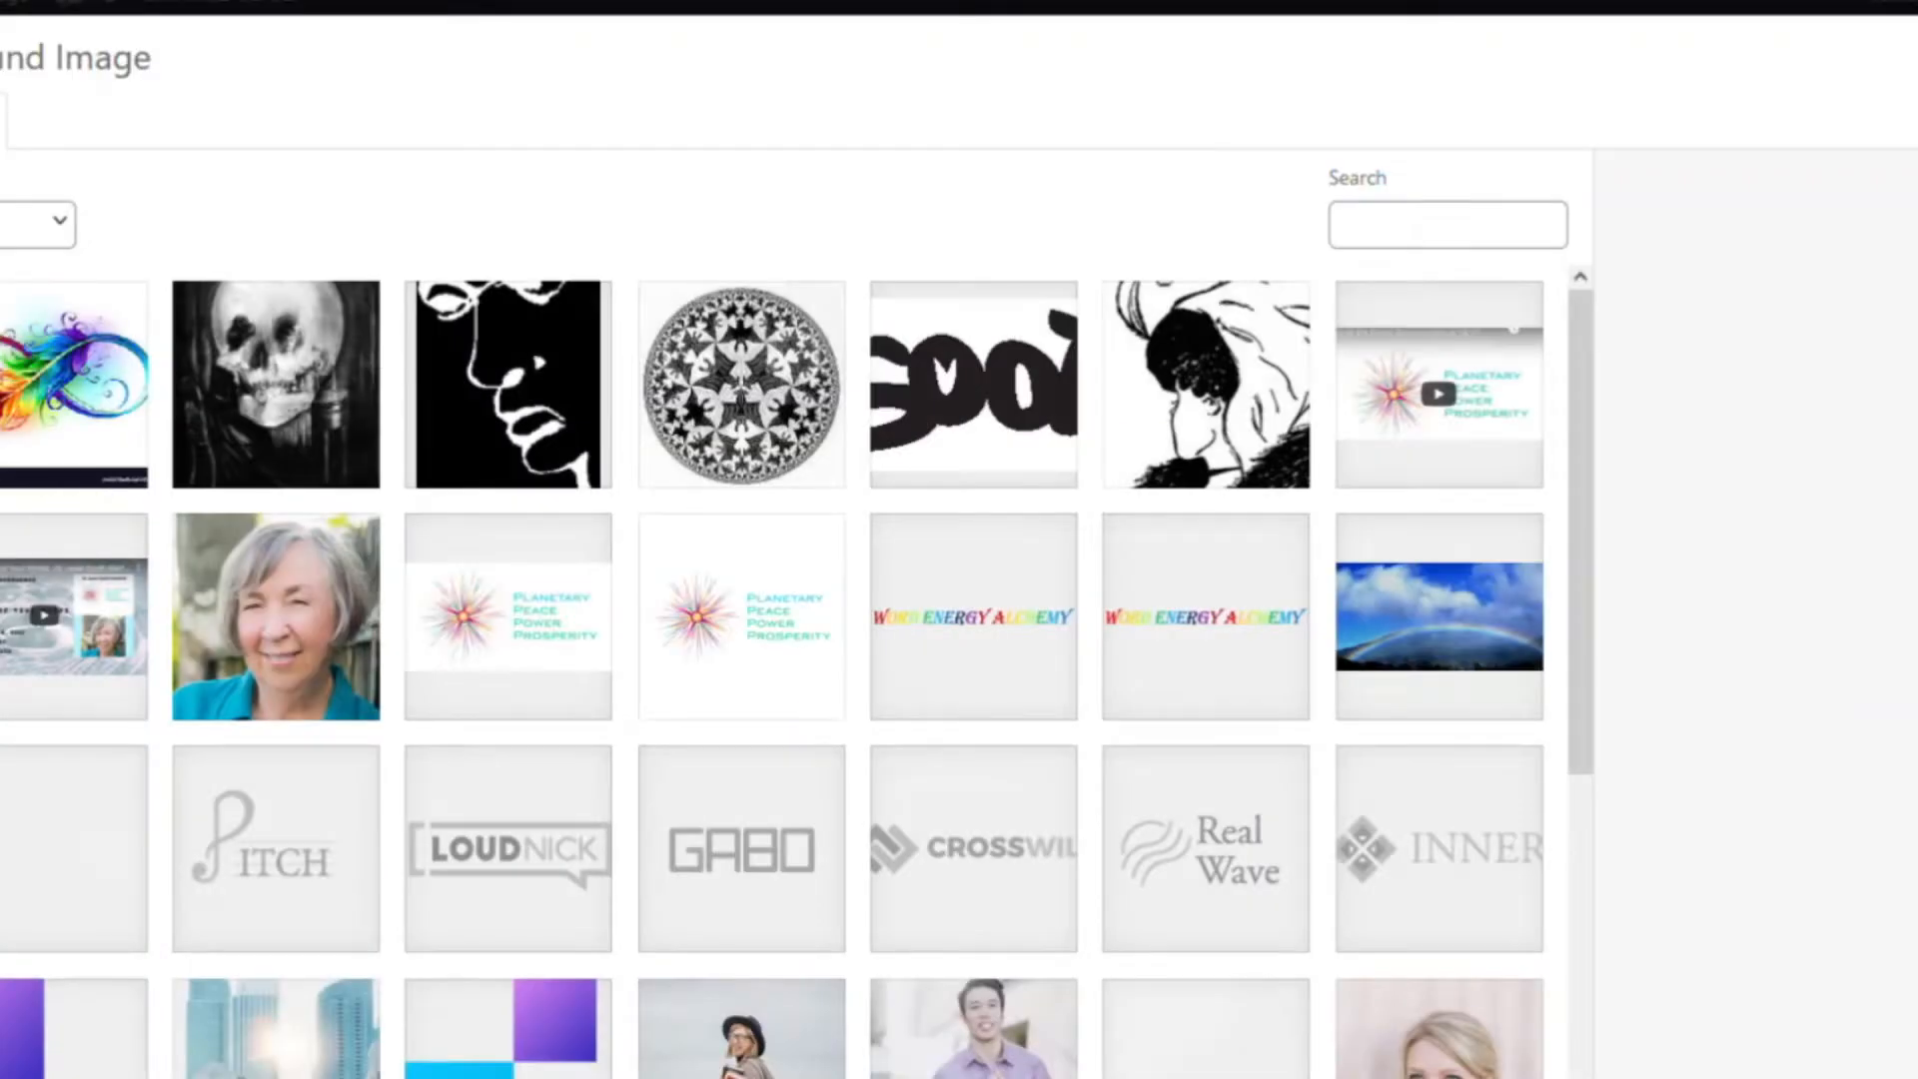
click(1455, 642)
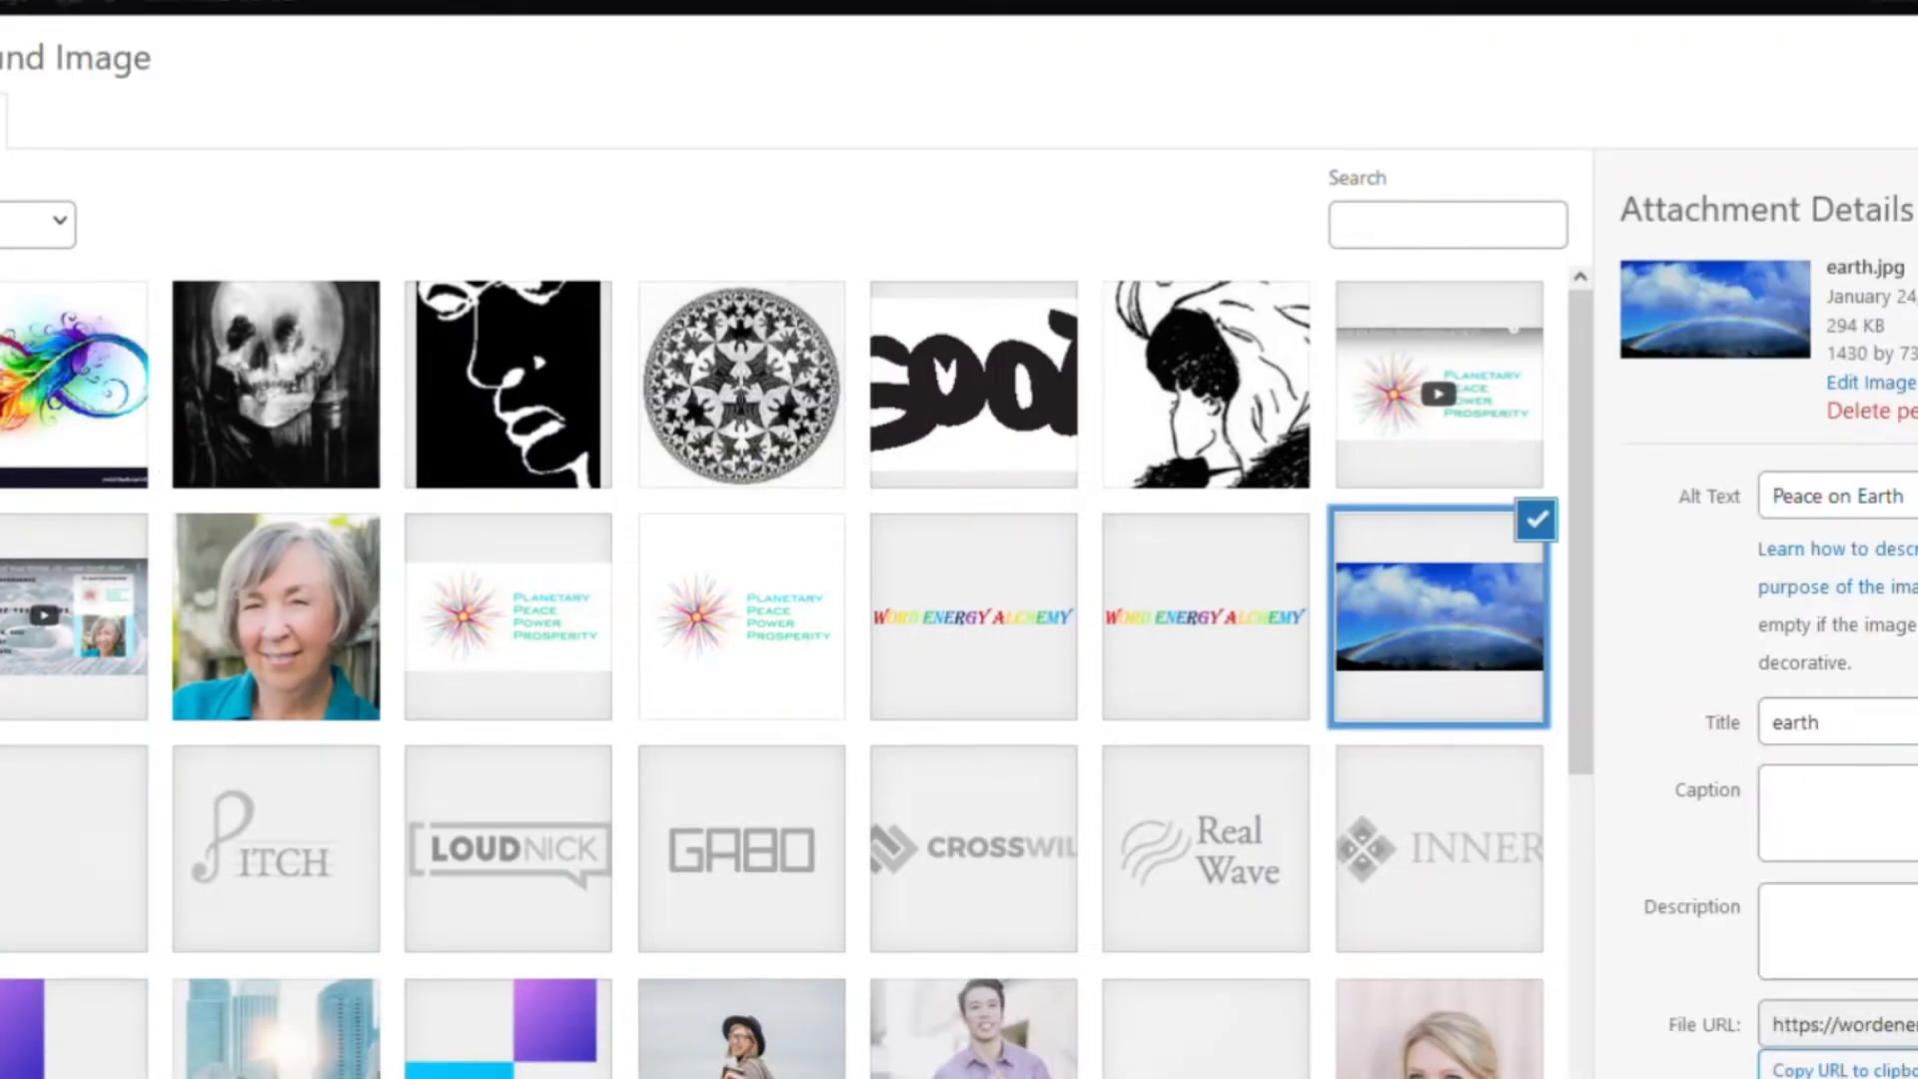
click(1898, 1064)
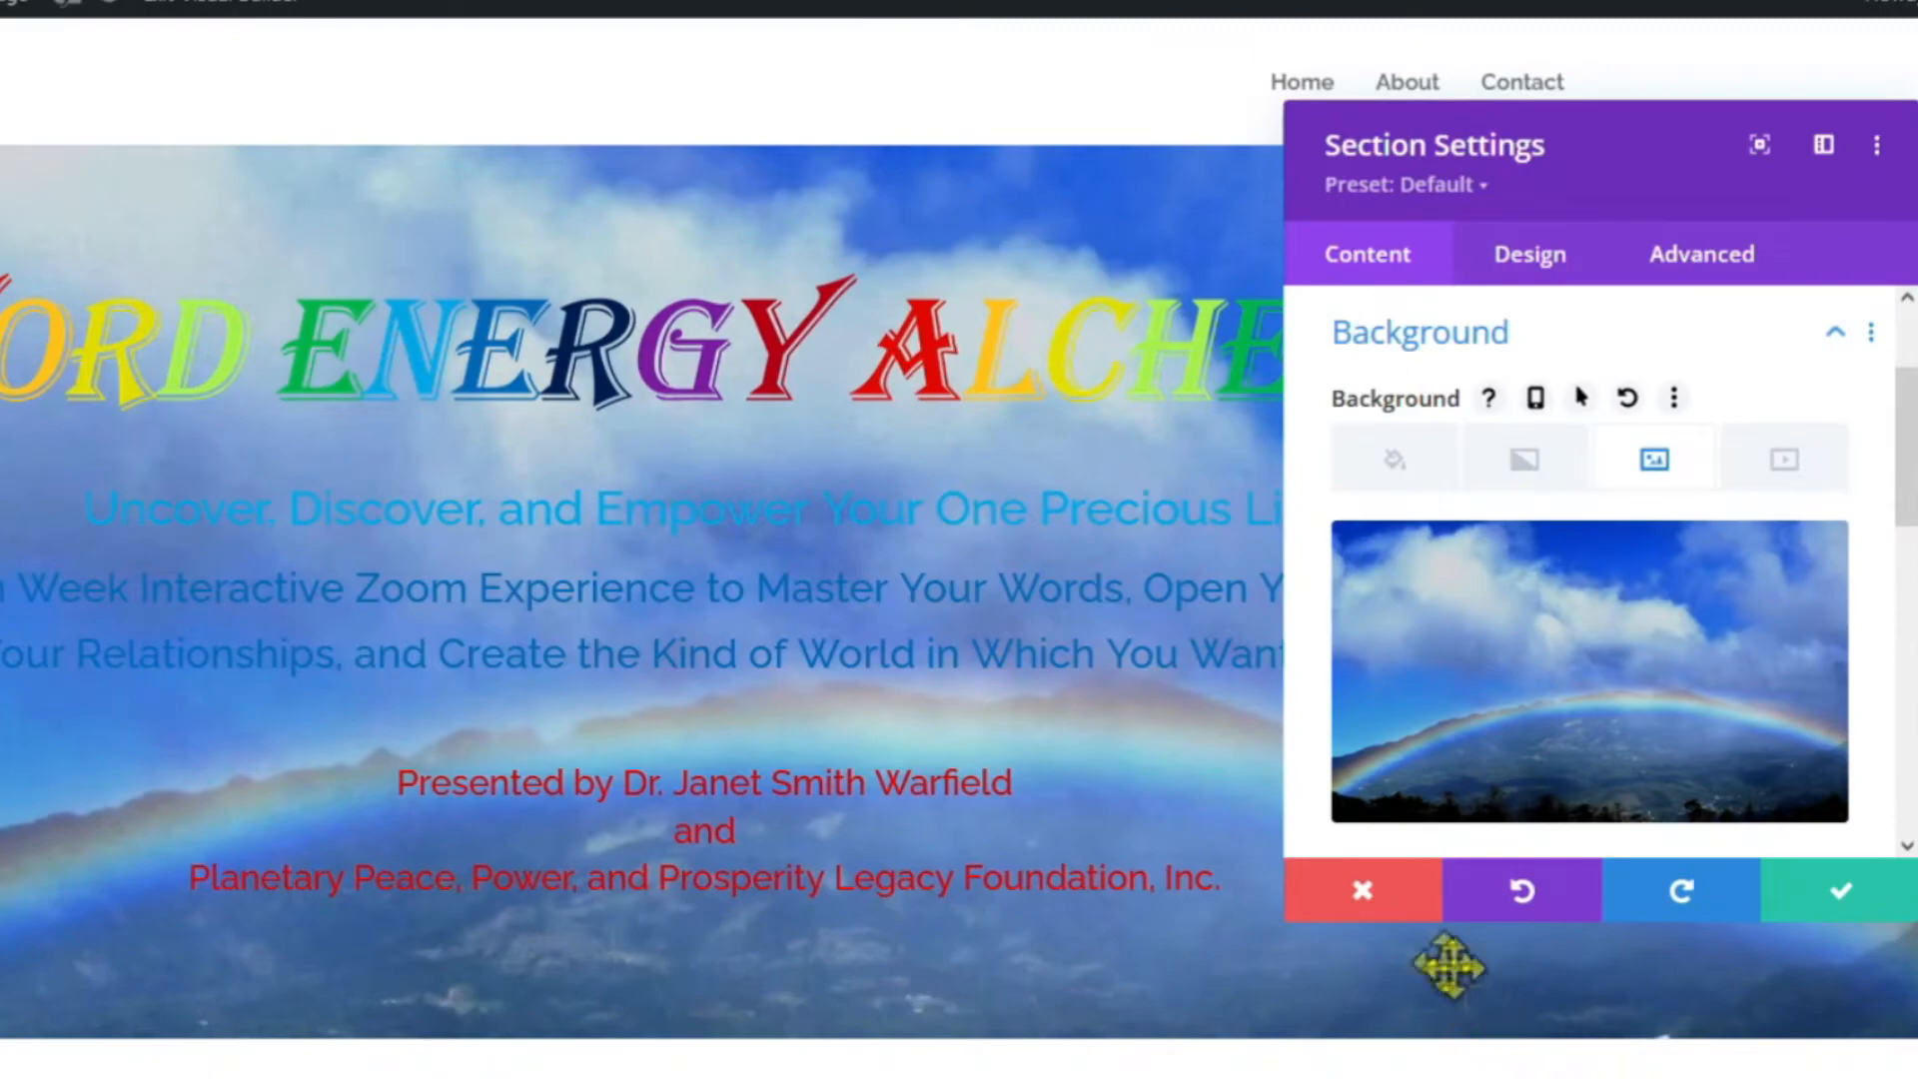
click(1840, 894)
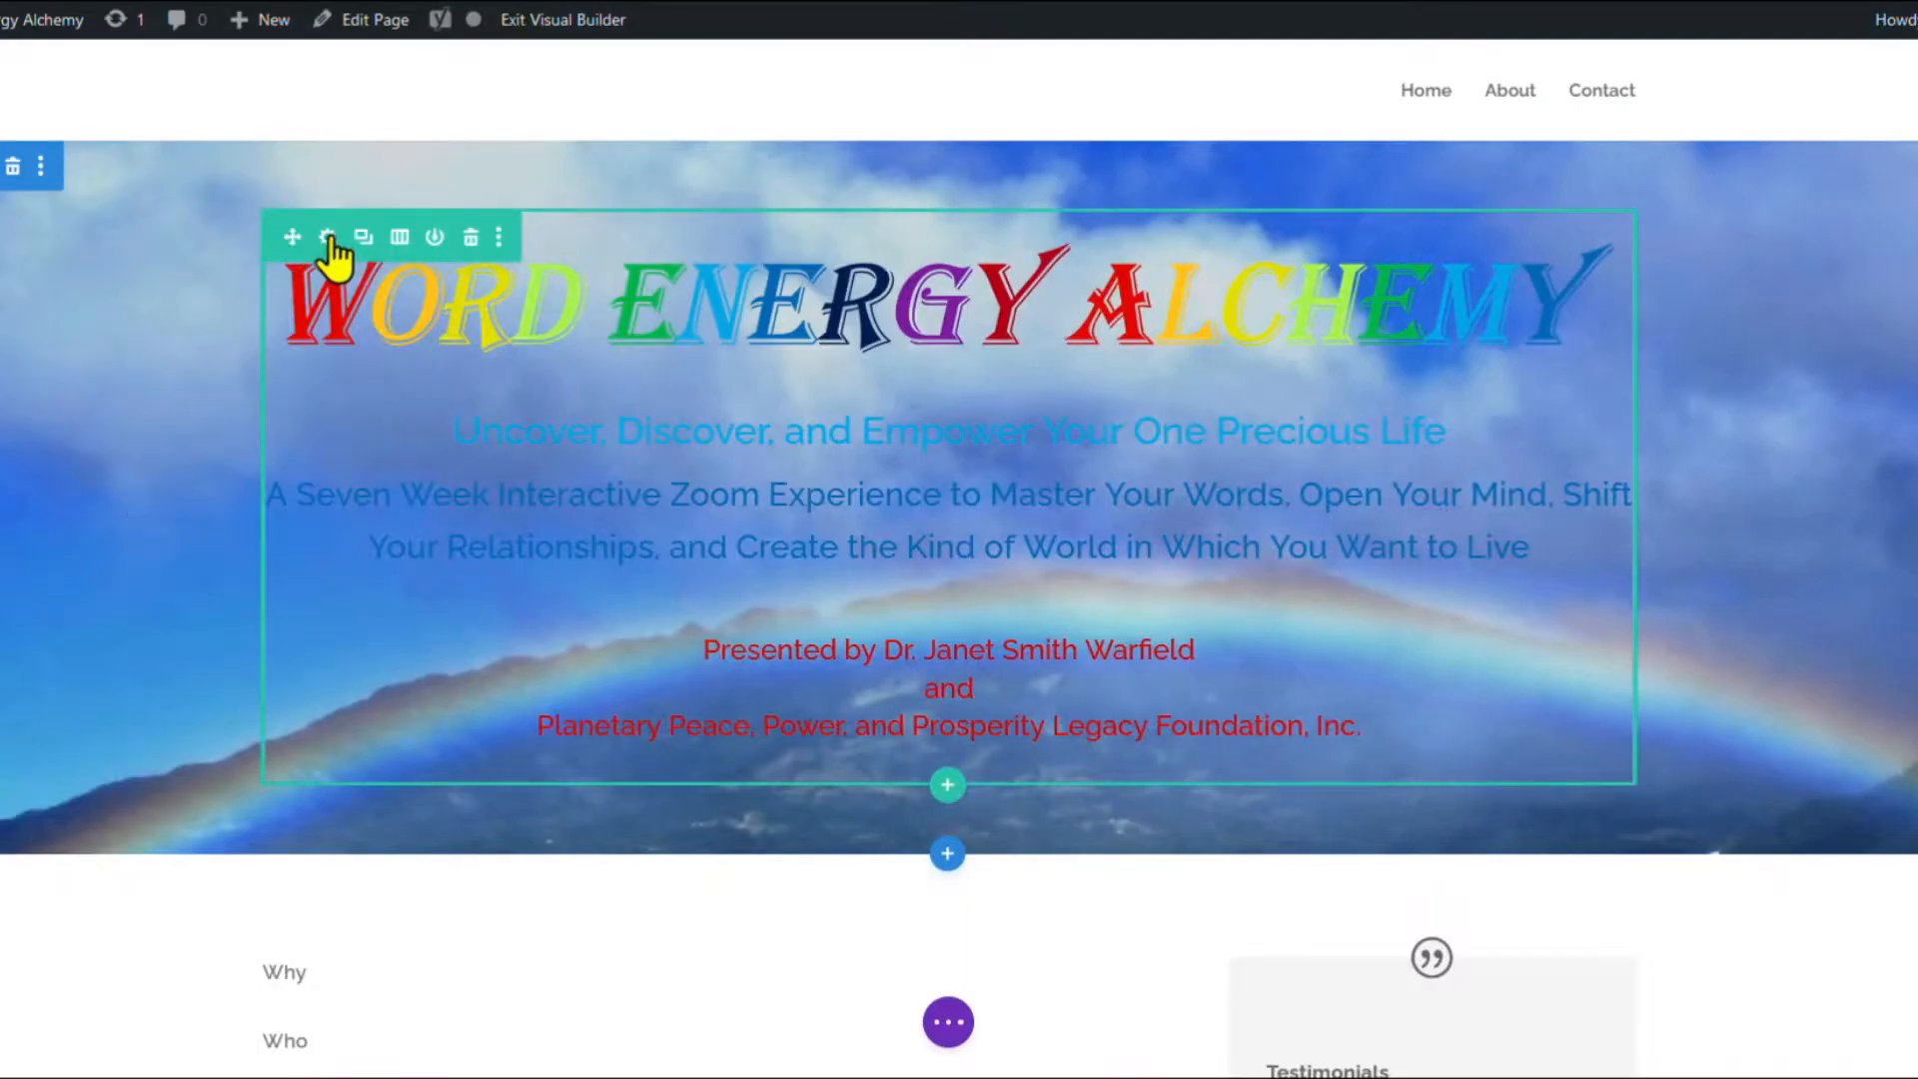
Give the hero row the dots-3 pattern image as its background.
click(328, 238)
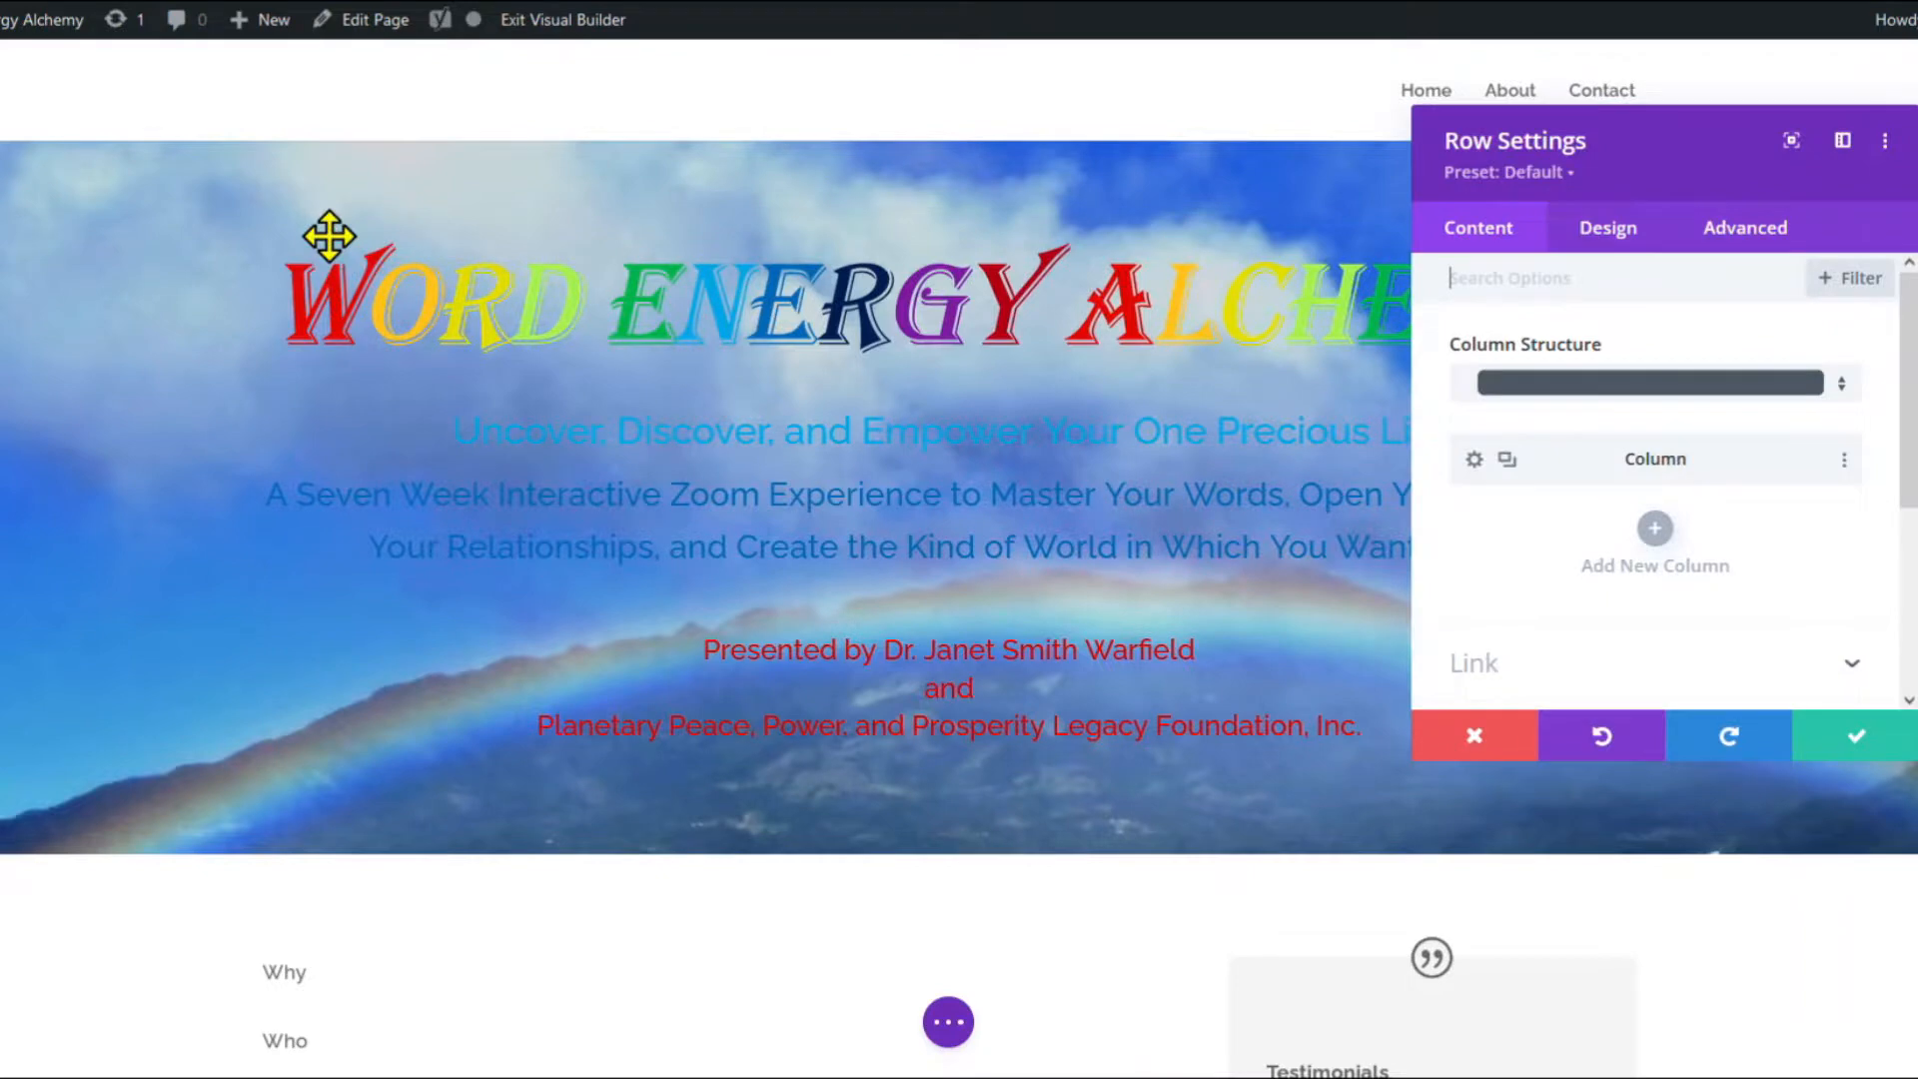
scroll(1465, 489, down, 5)
click(1473, 465)
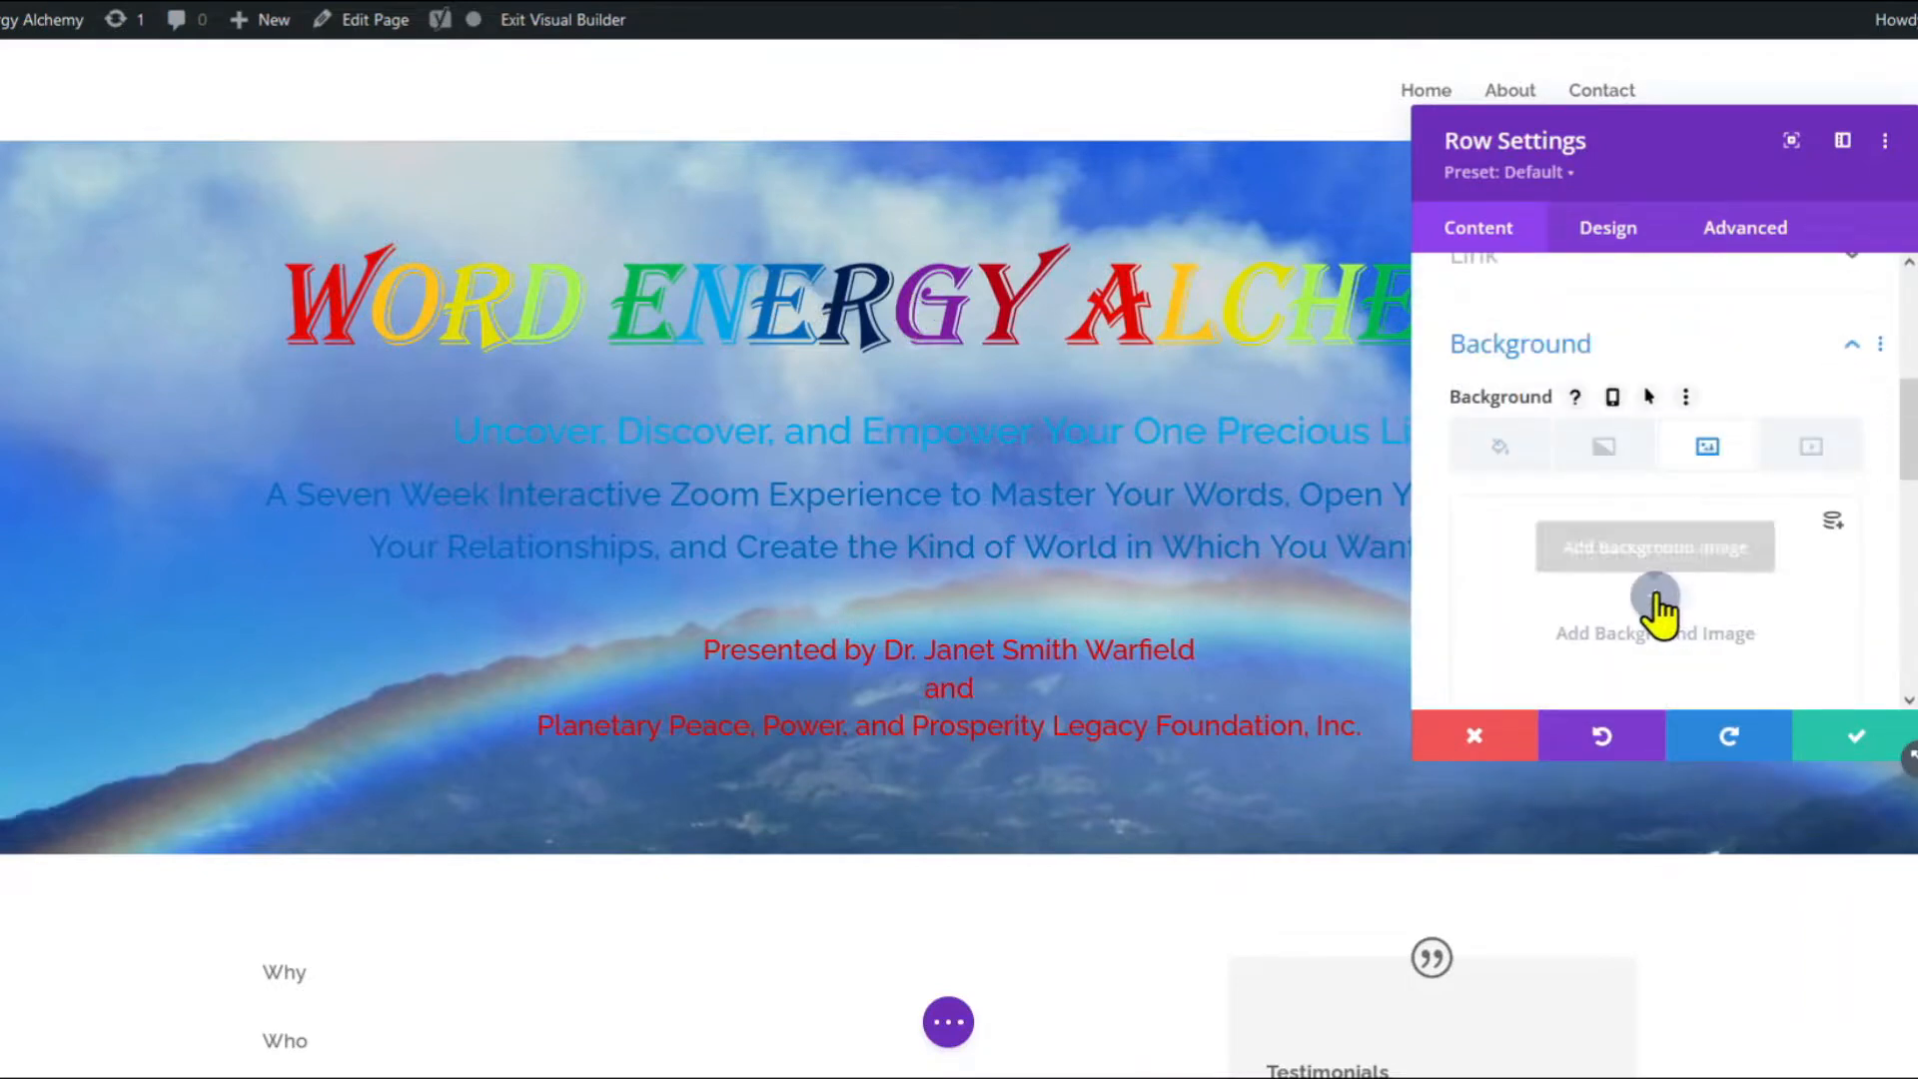
click(1656, 599)
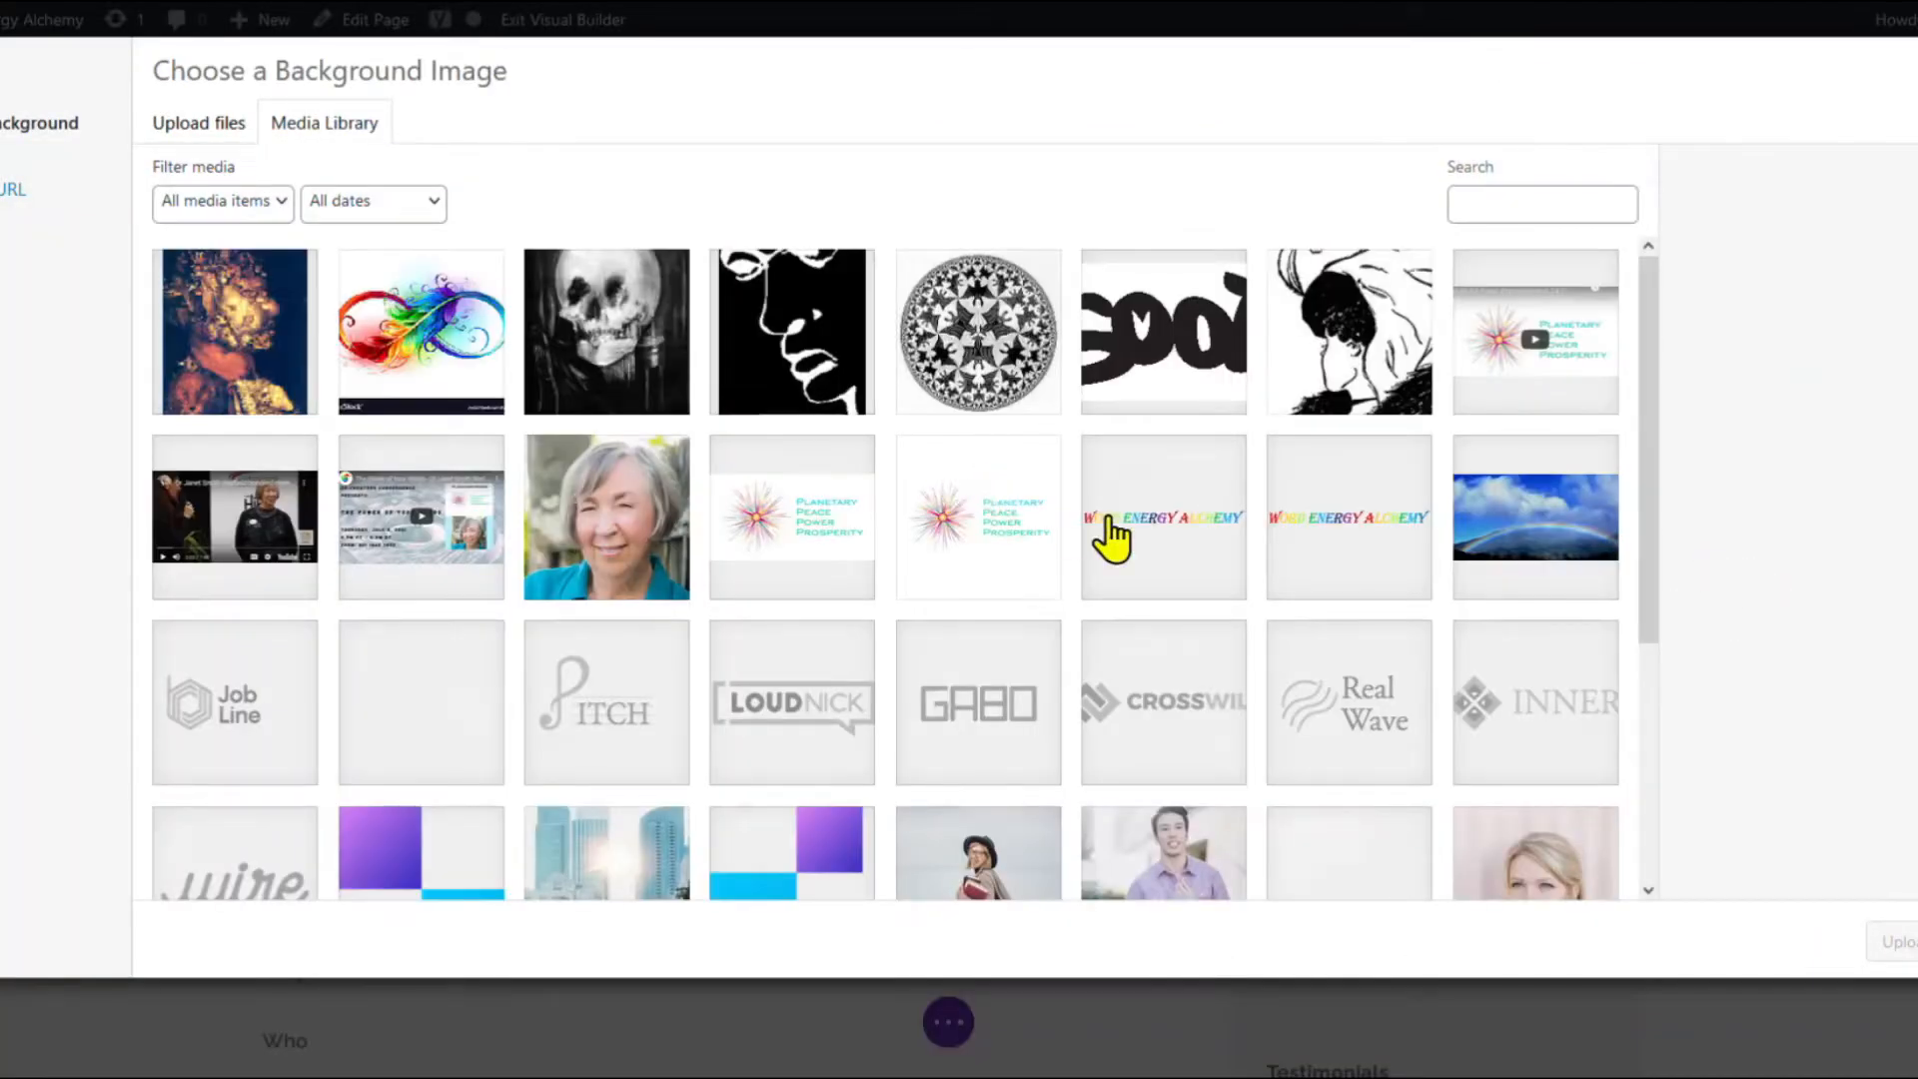
scroll(1109, 539, down, 4)
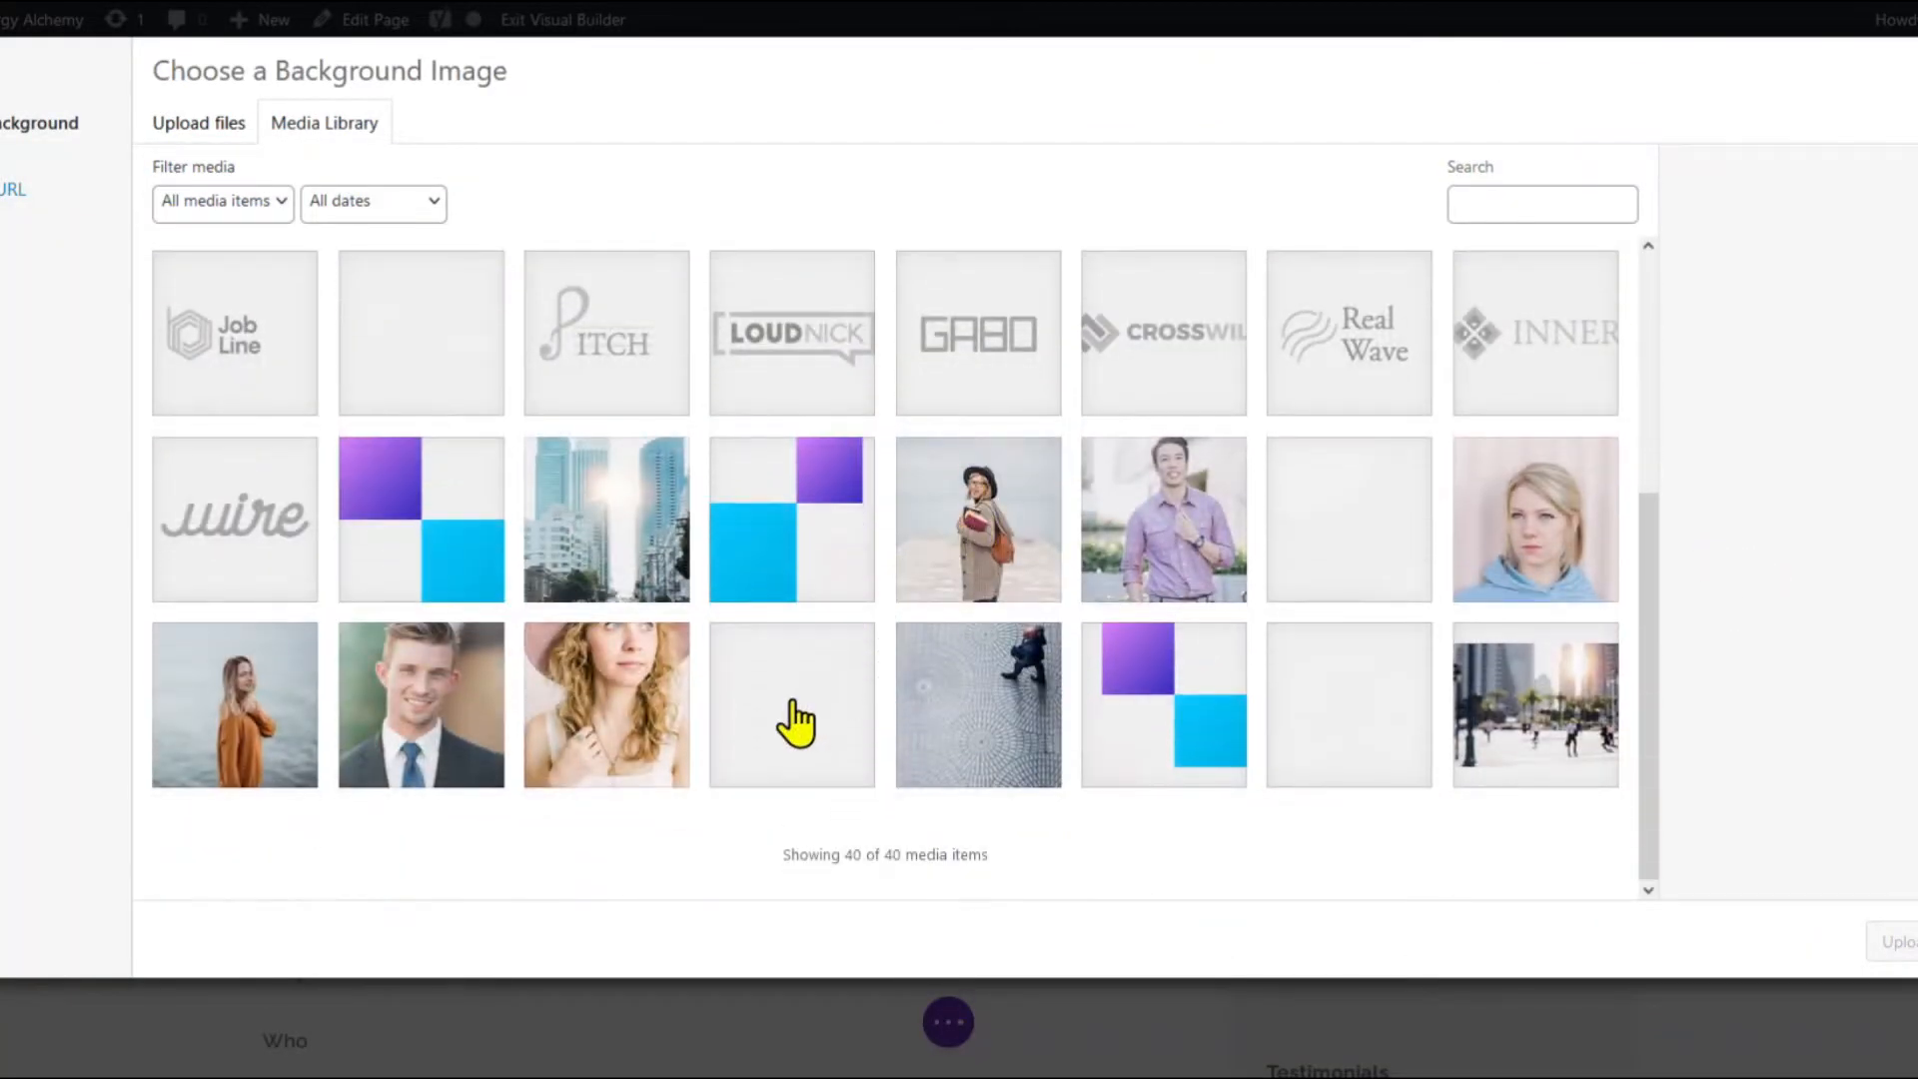
click(1307, 536)
click(1330, 721)
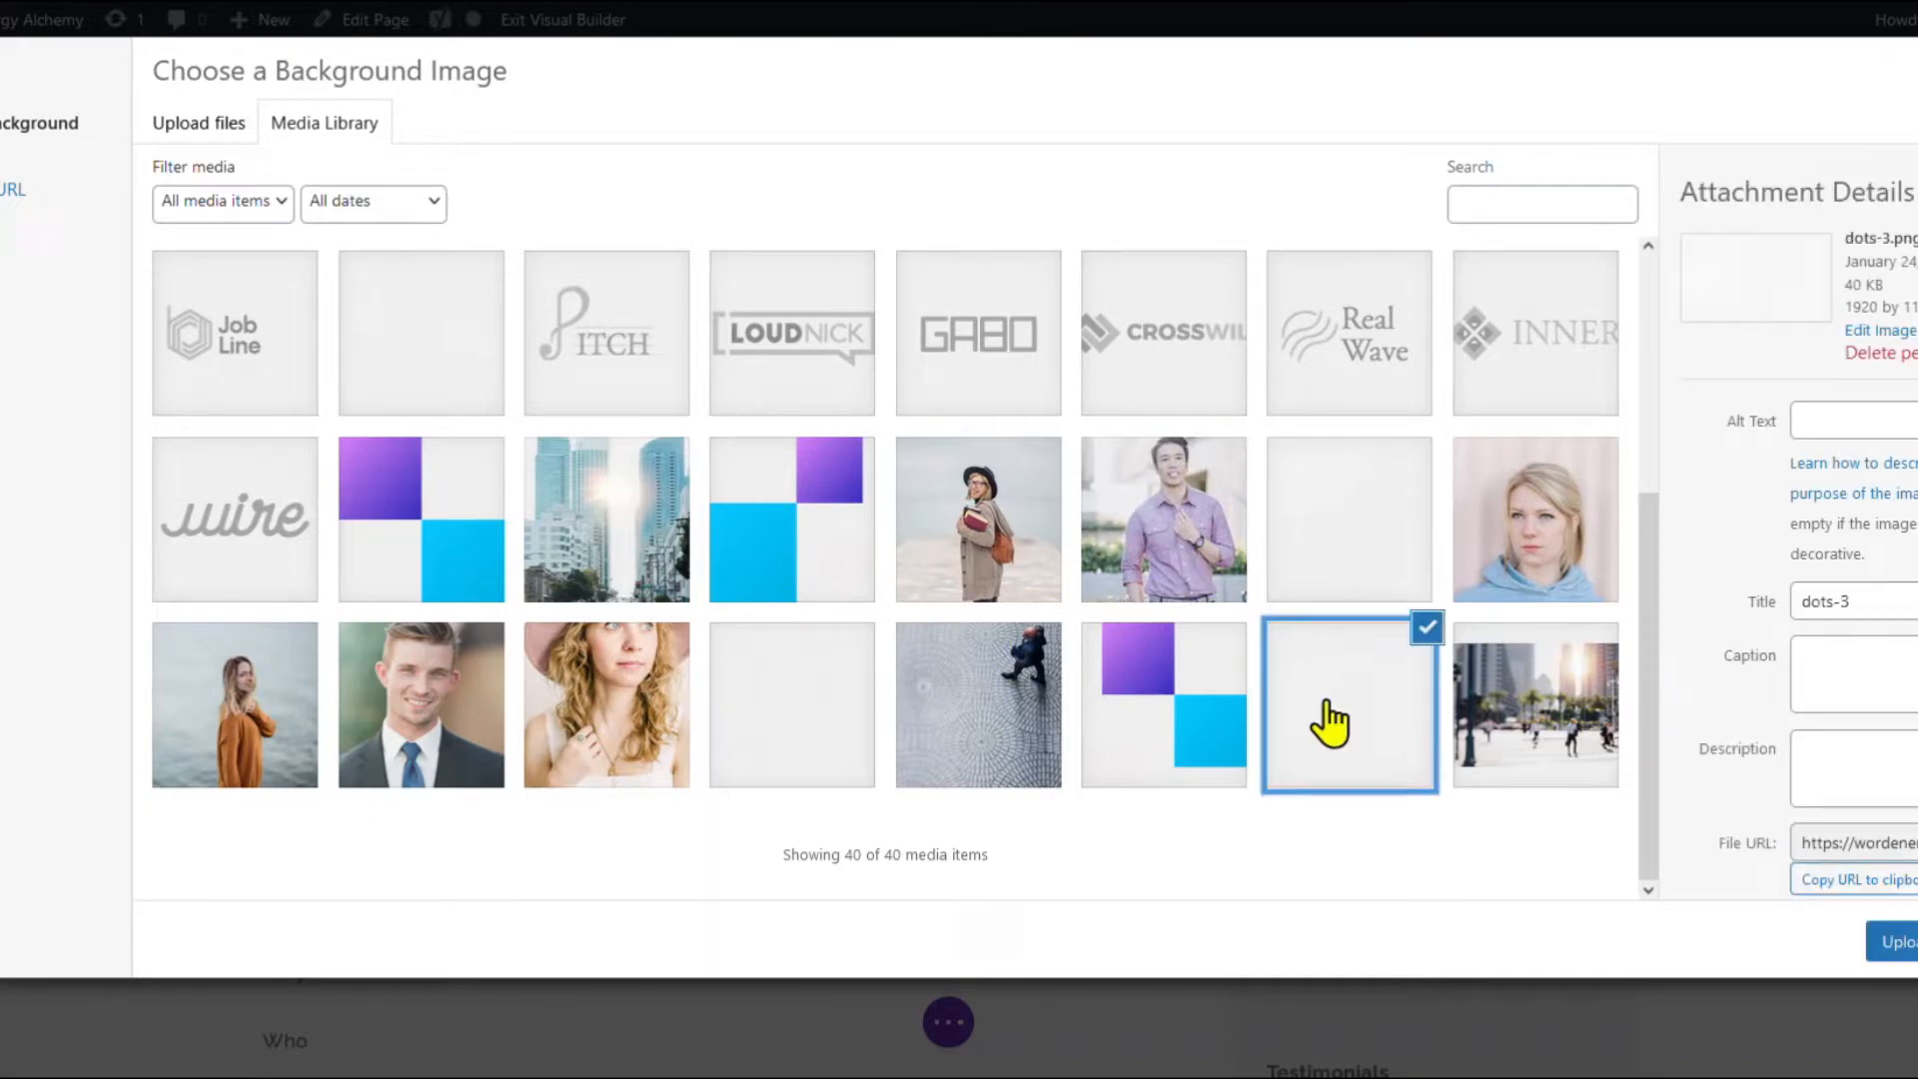
click(1902, 944)
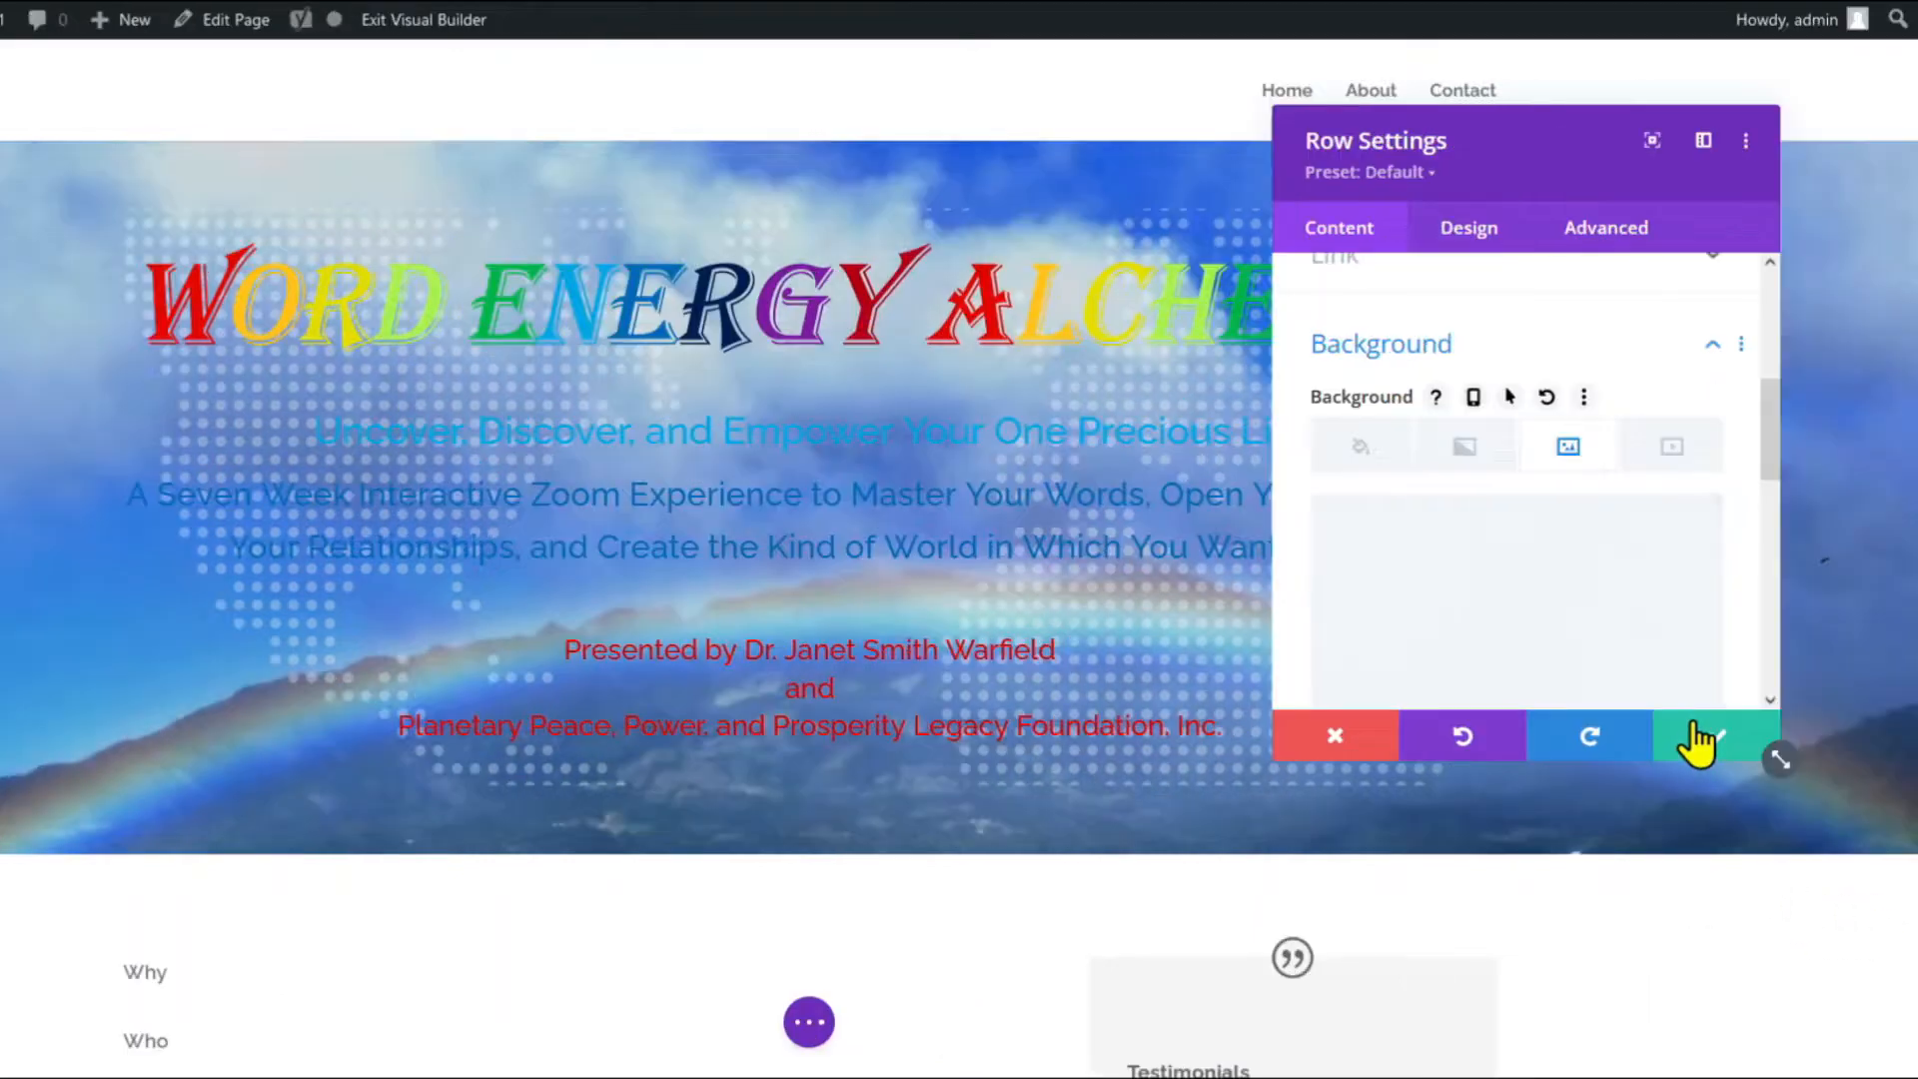
click(1698, 739)
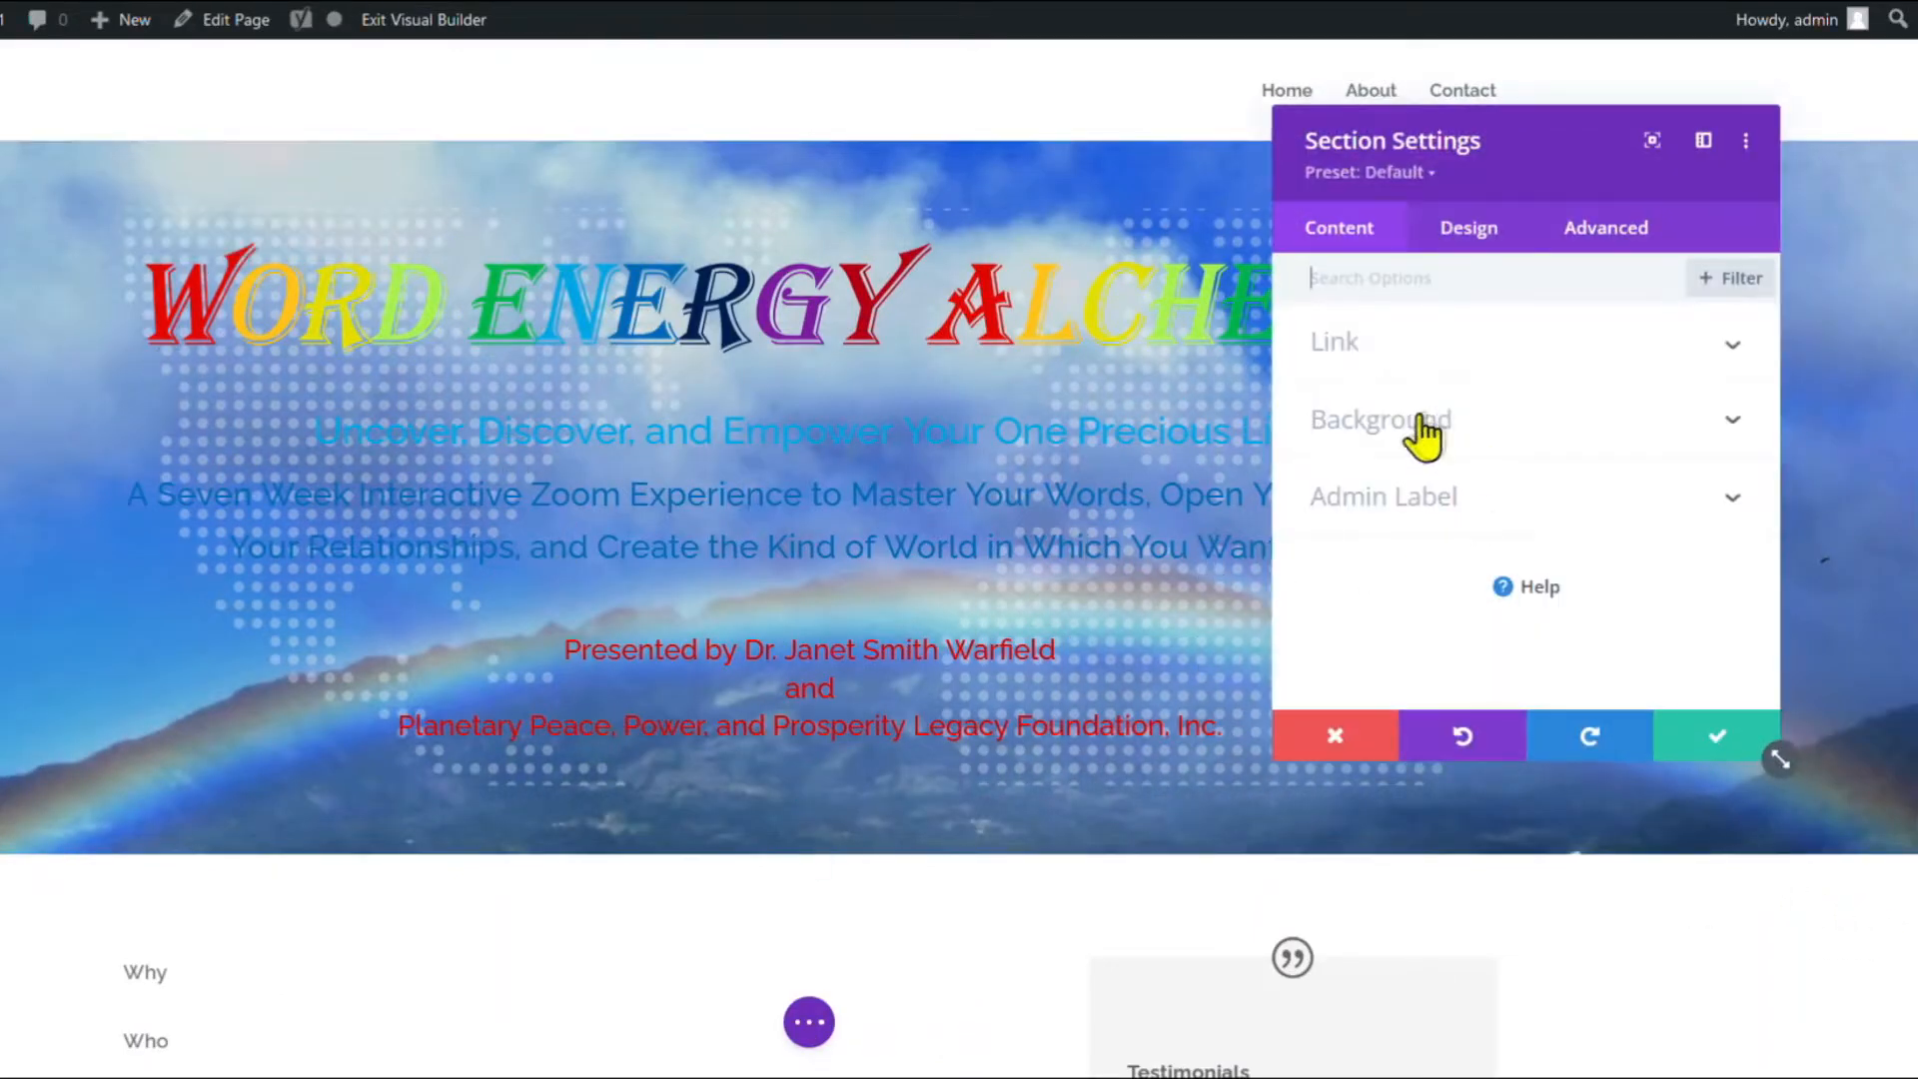
Add a gradient to the hero section's background, placed above the background image.
click(1423, 429)
click(1465, 392)
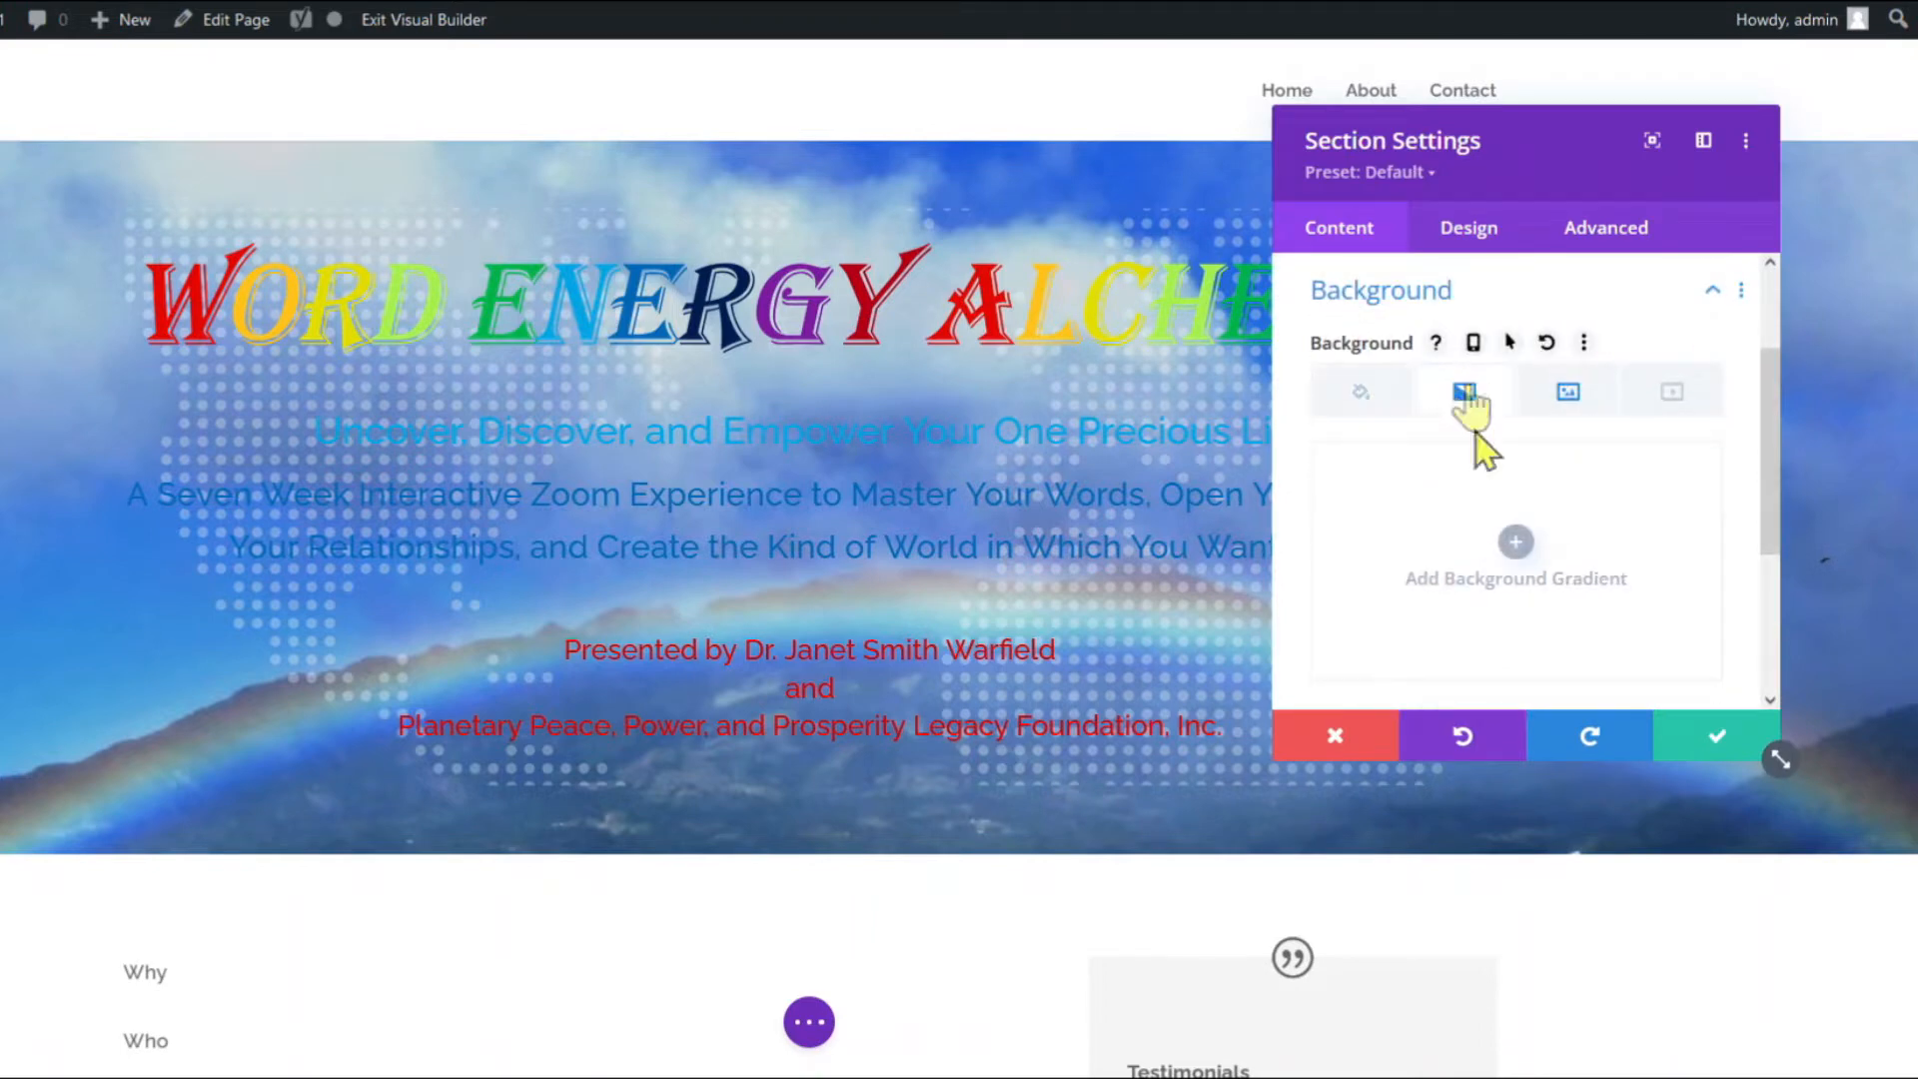
click(1516, 544)
scroll(1513, 569, down, 4)
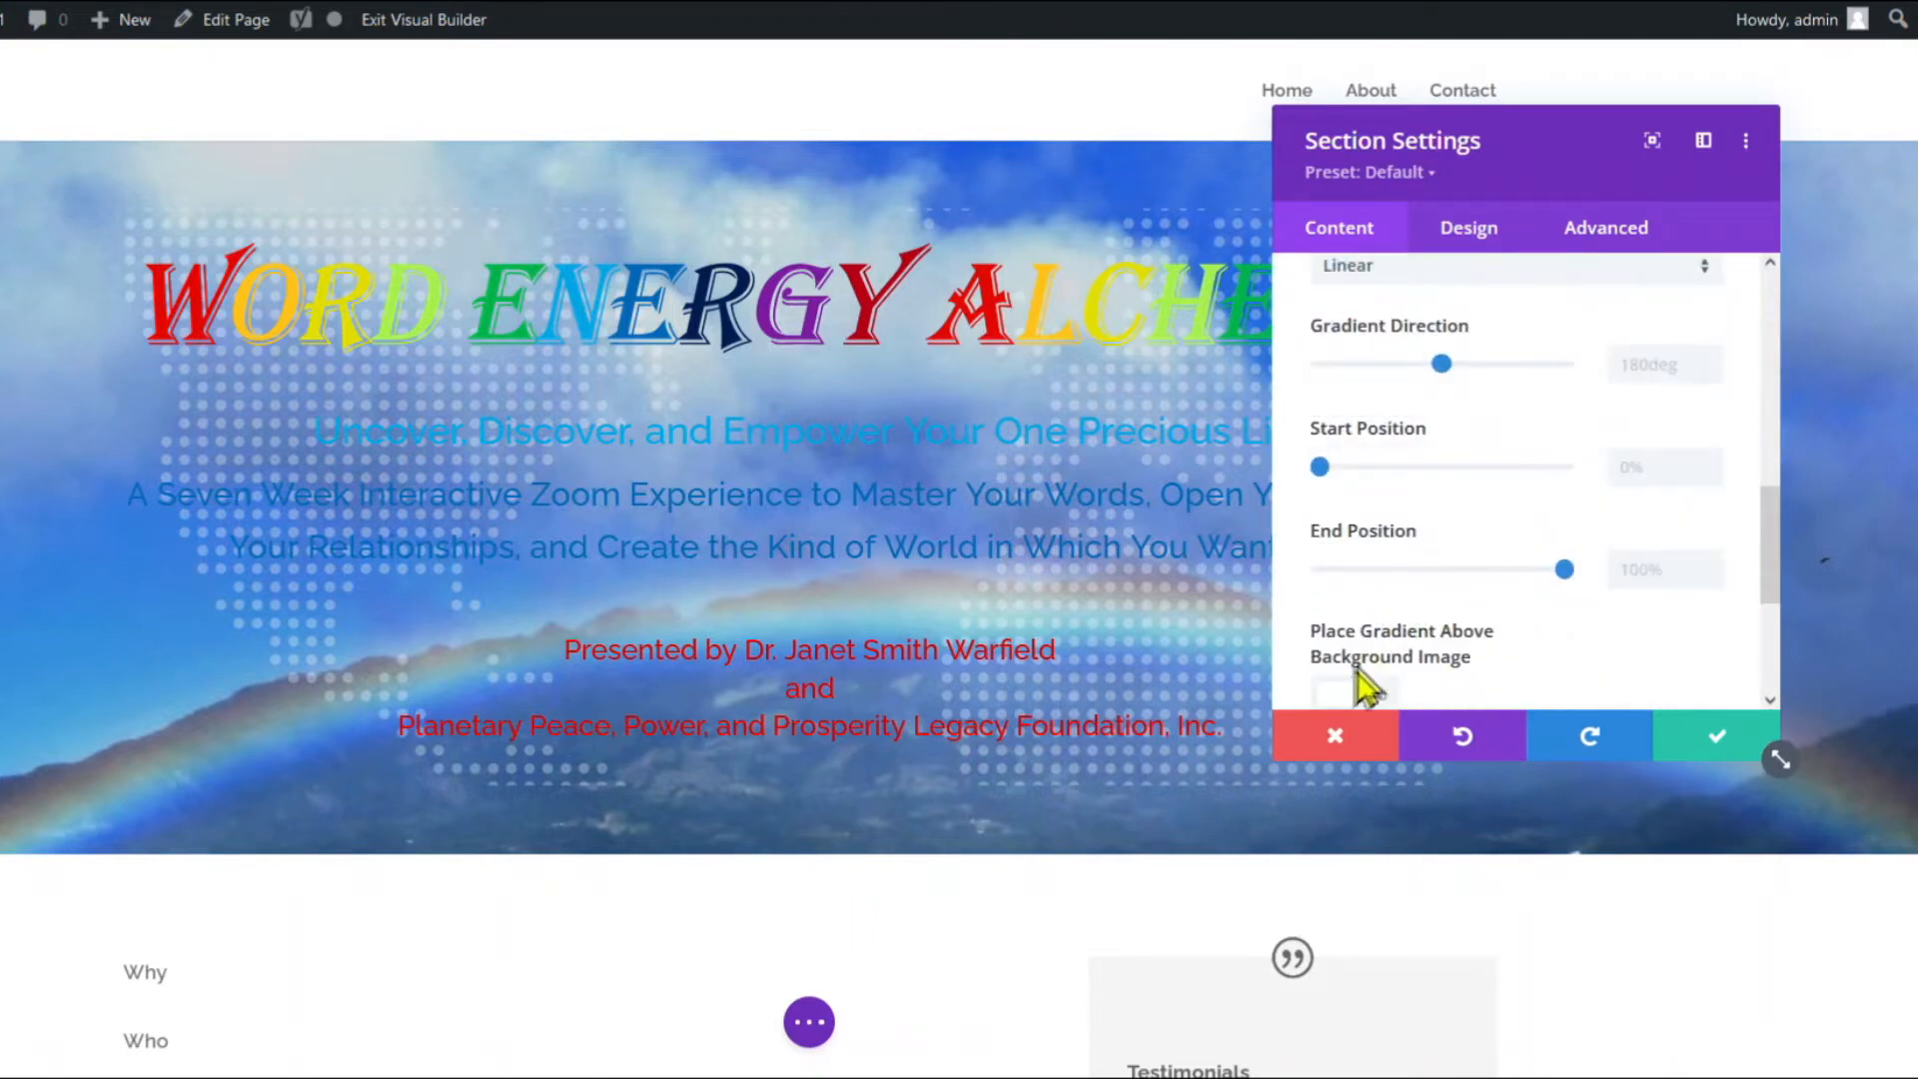
click(1336, 696)
scroll(1490, 544, up, 5)
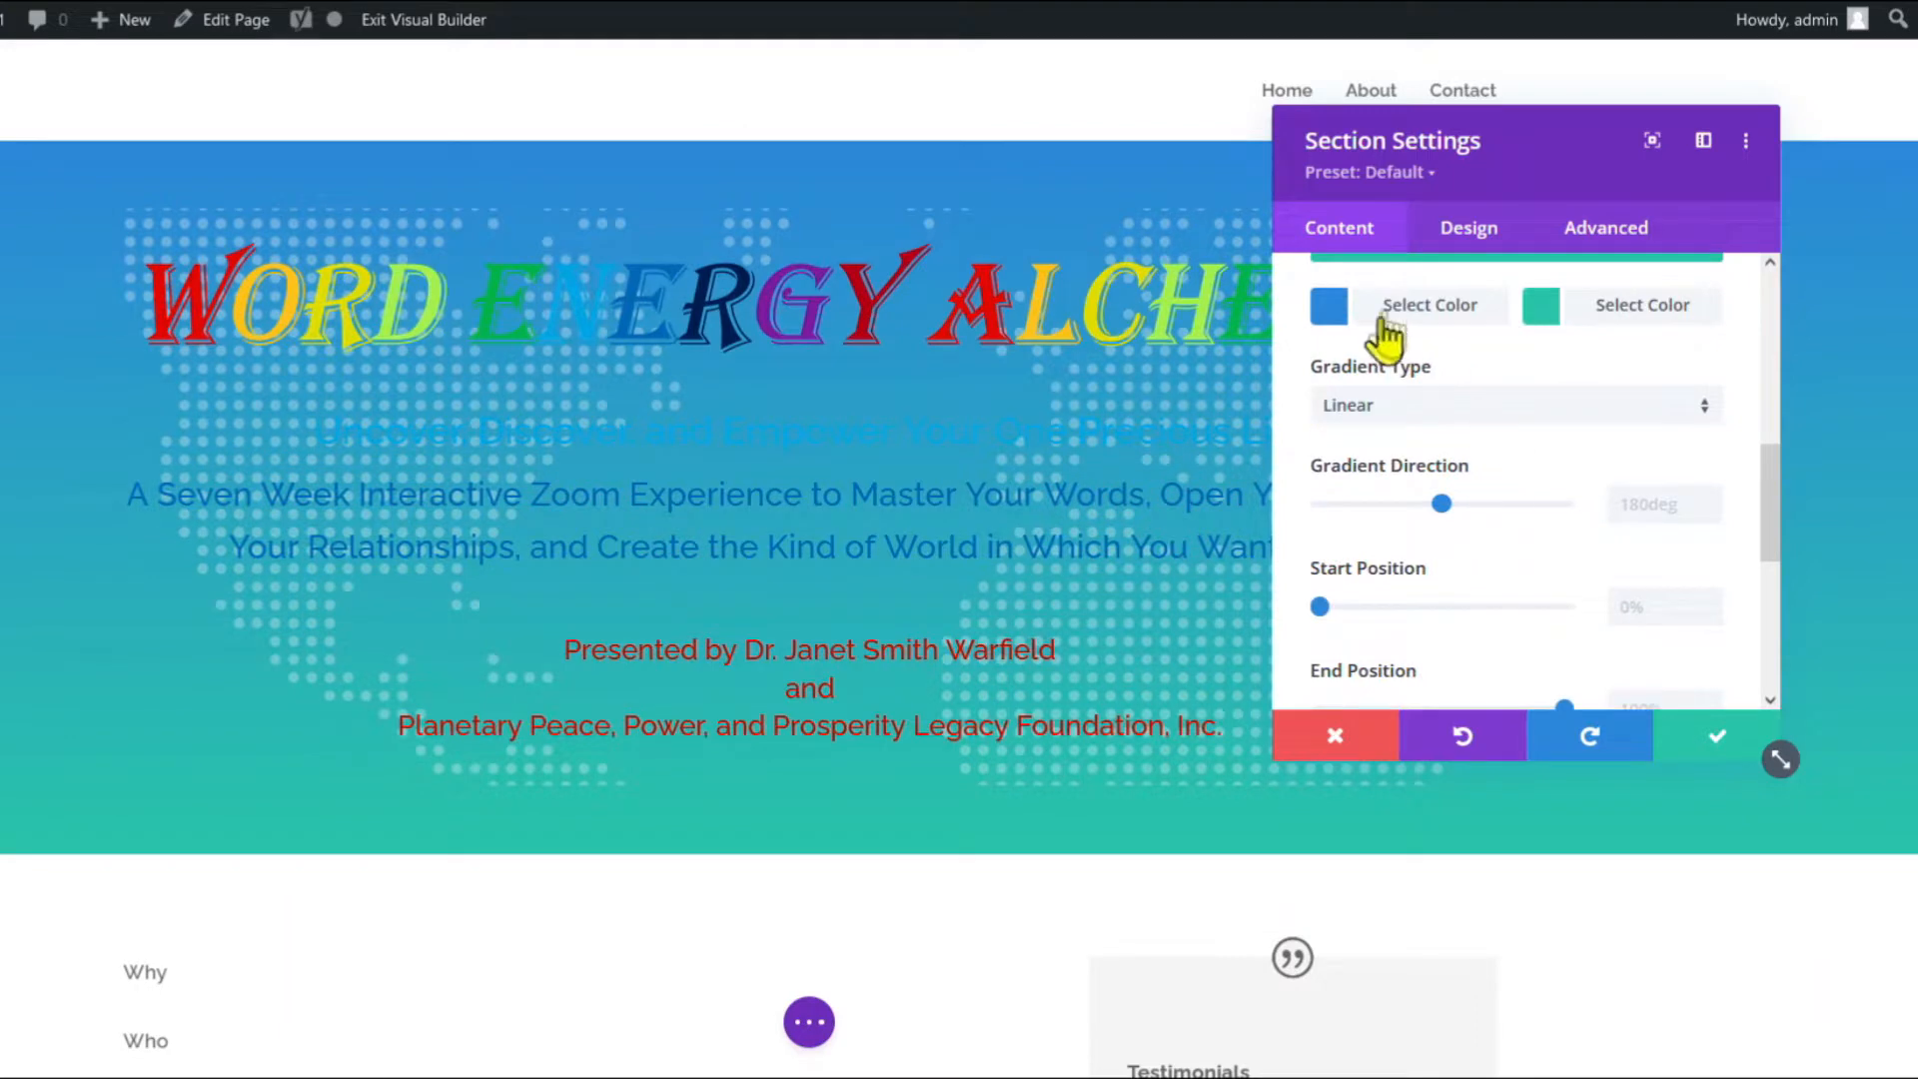
scroll(1549, 578, up, 3)
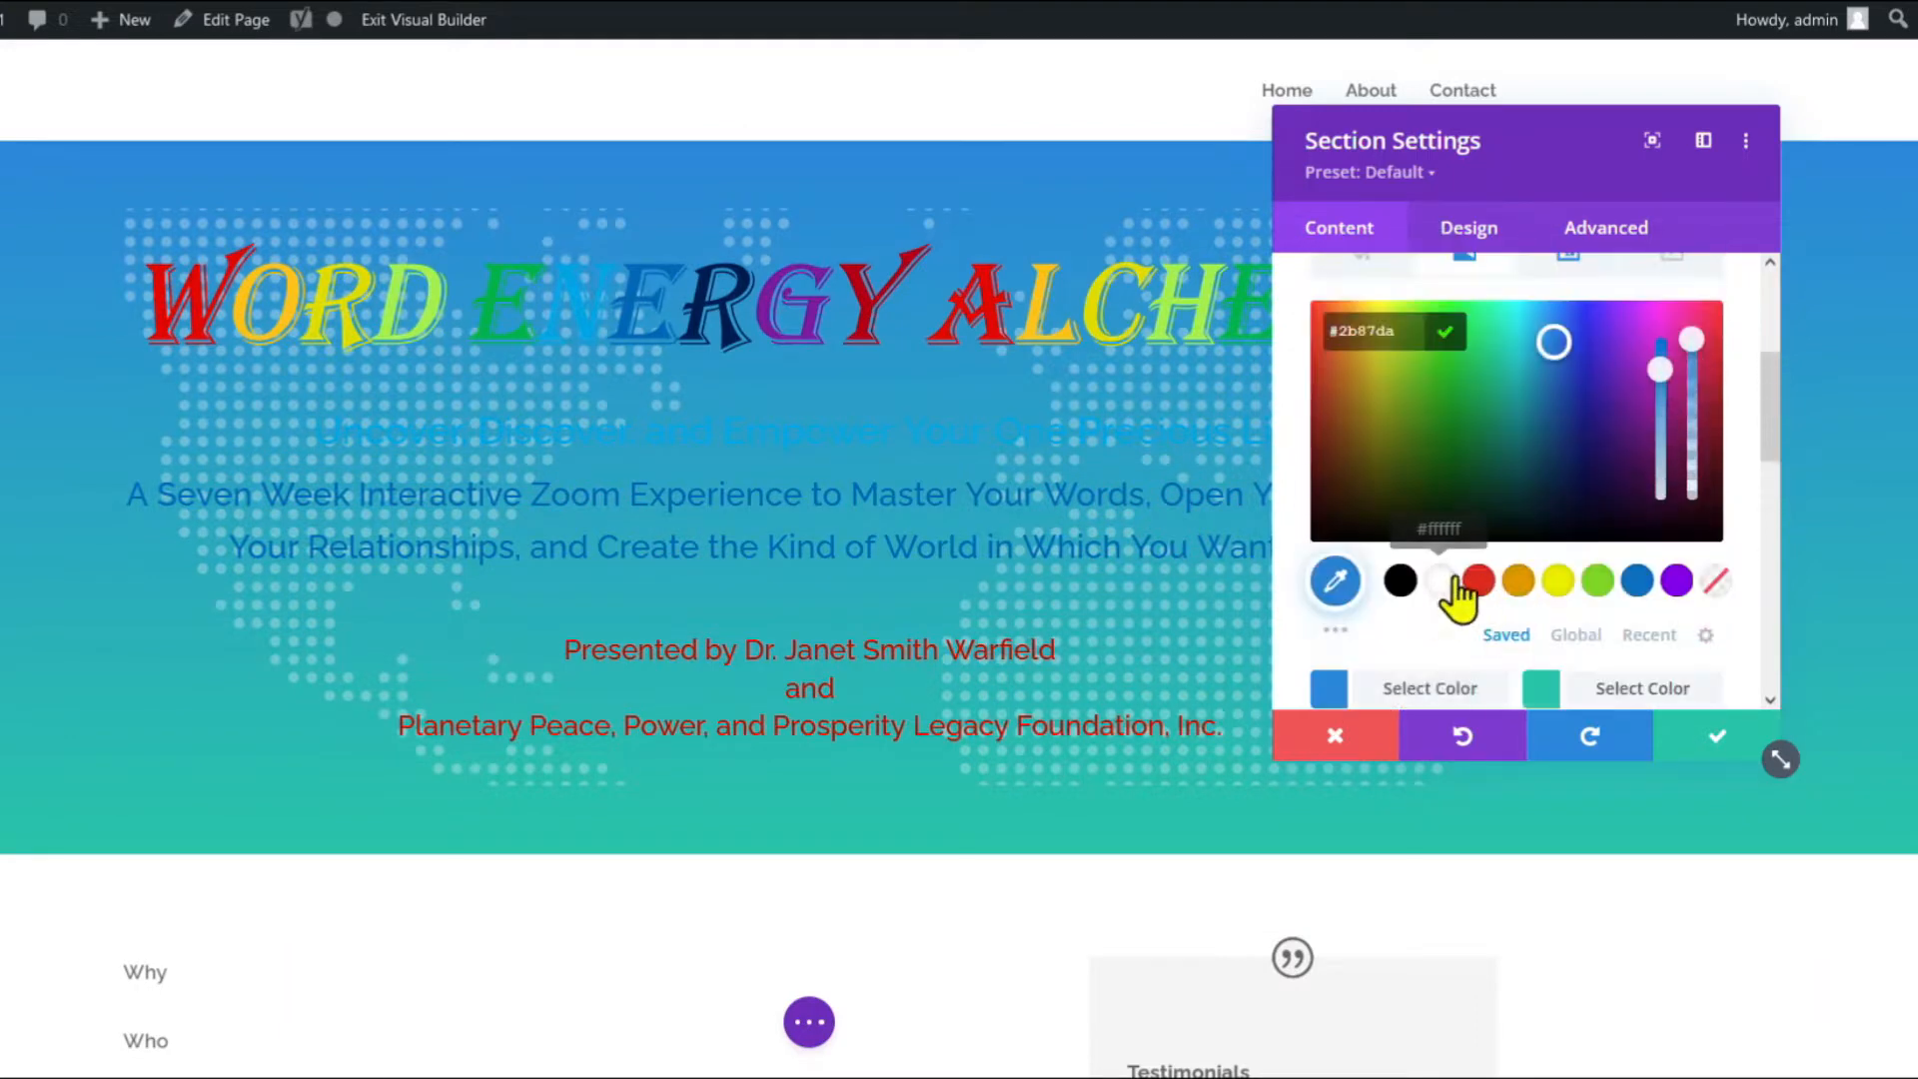
Set both gradient colours to translucent white, the first at 0.82 opacity.
click(1443, 582)
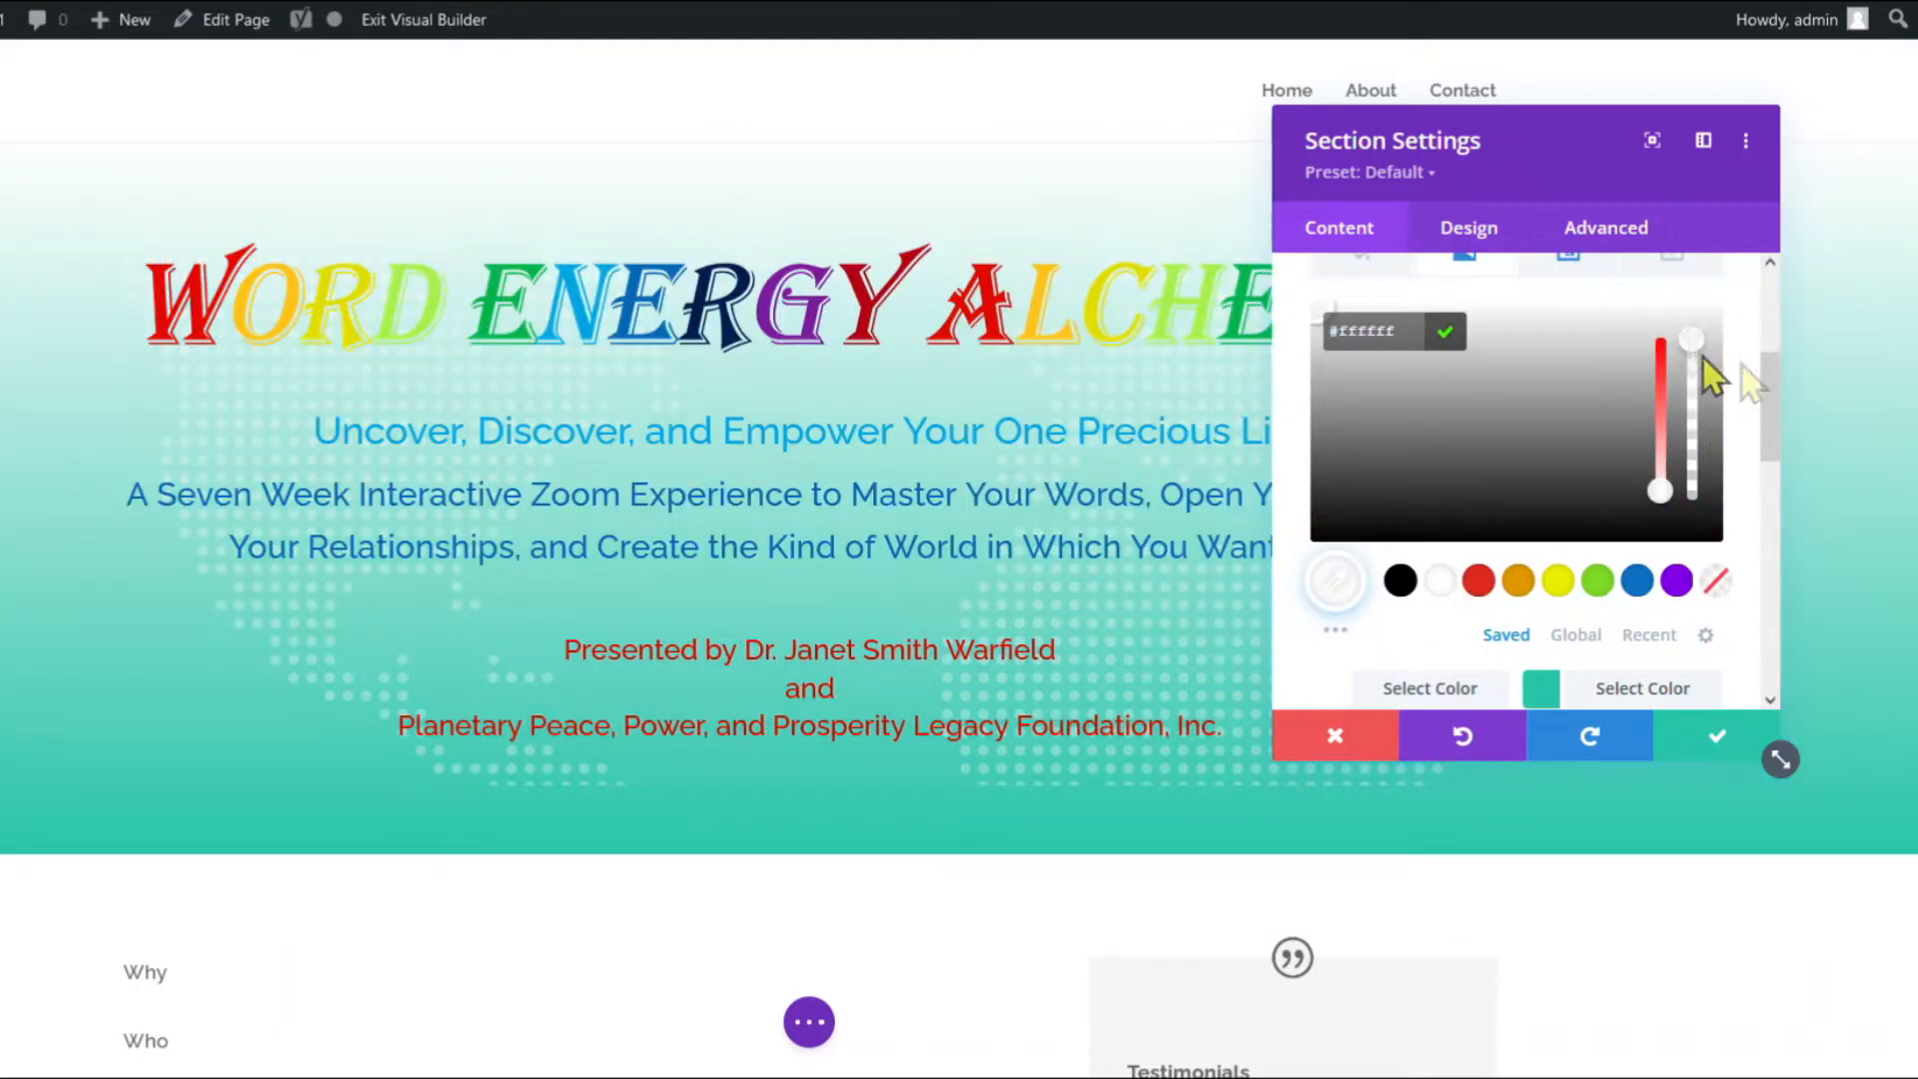
drag(1692, 358, 1688, 450)
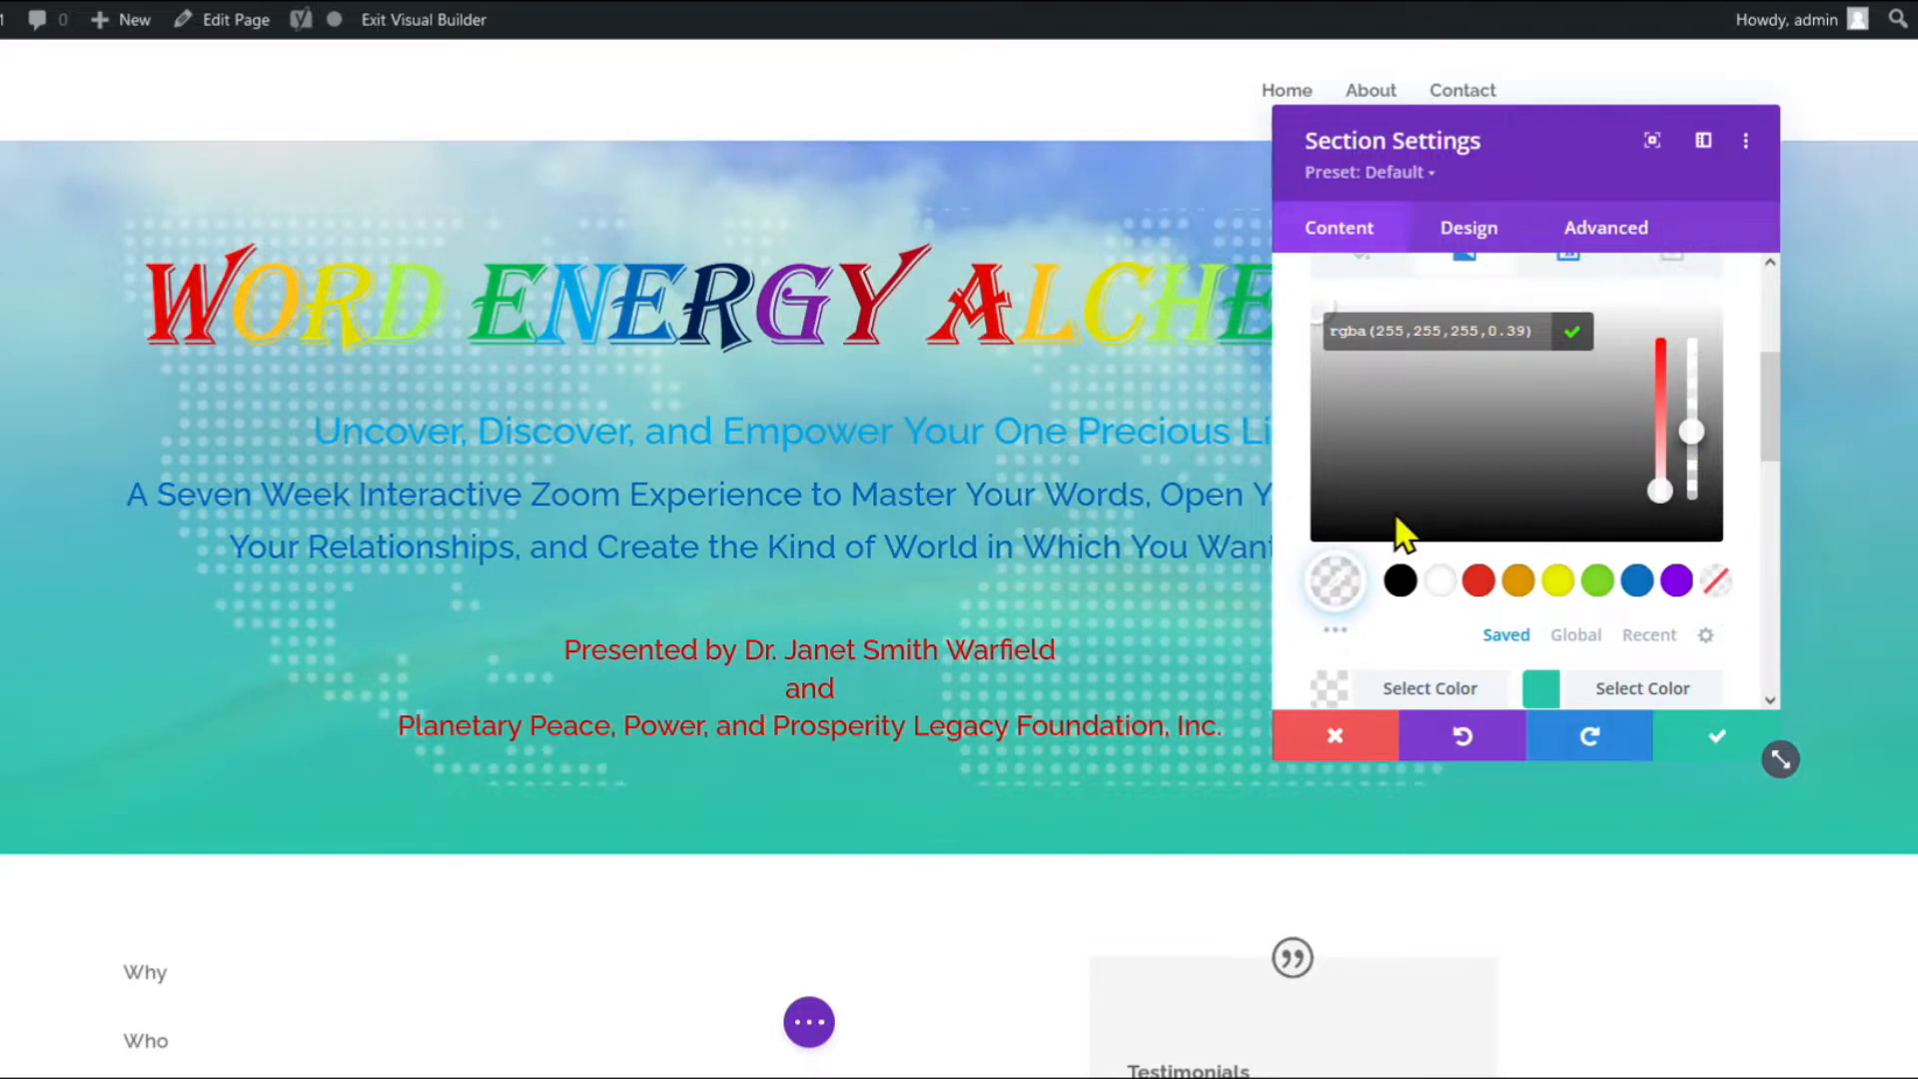
scroll(1429, 480, down, 2)
click(1620, 555)
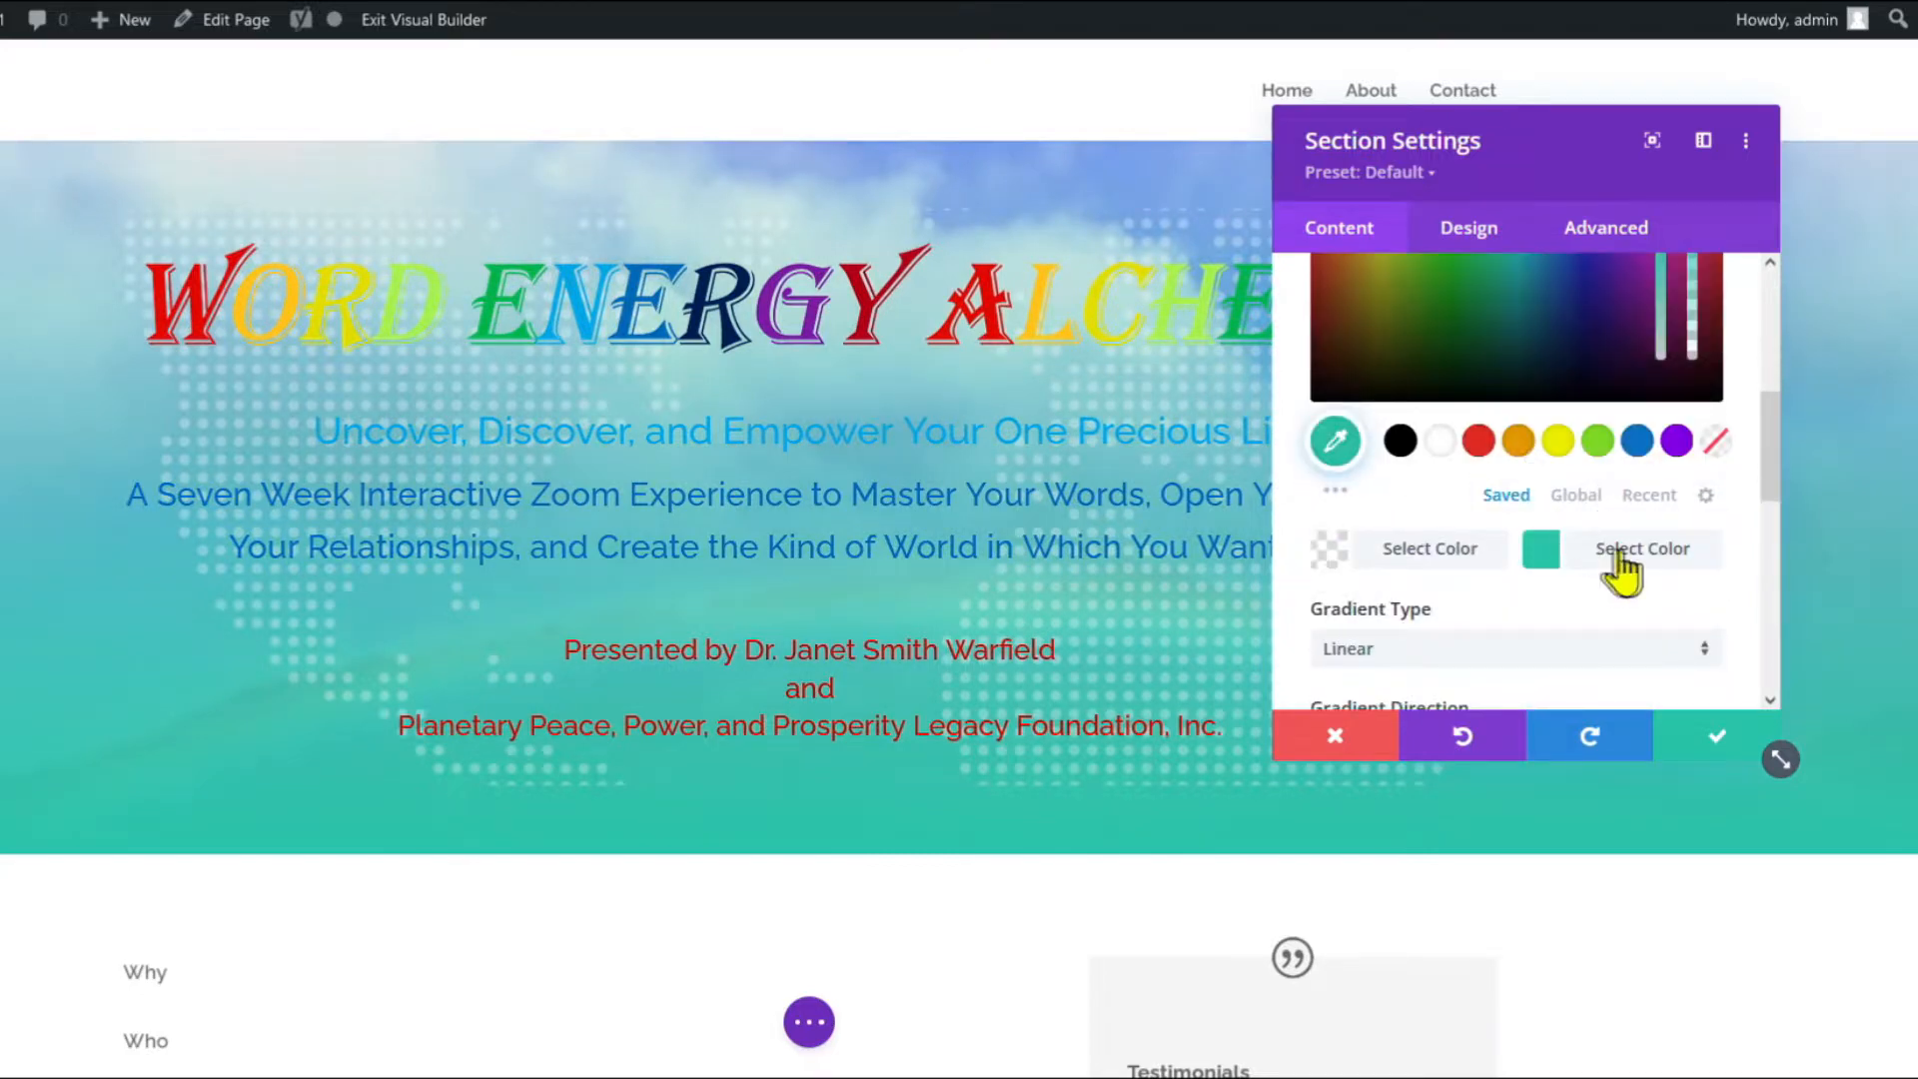
click(1438, 443)
scroll(1731, 449, up, 1)
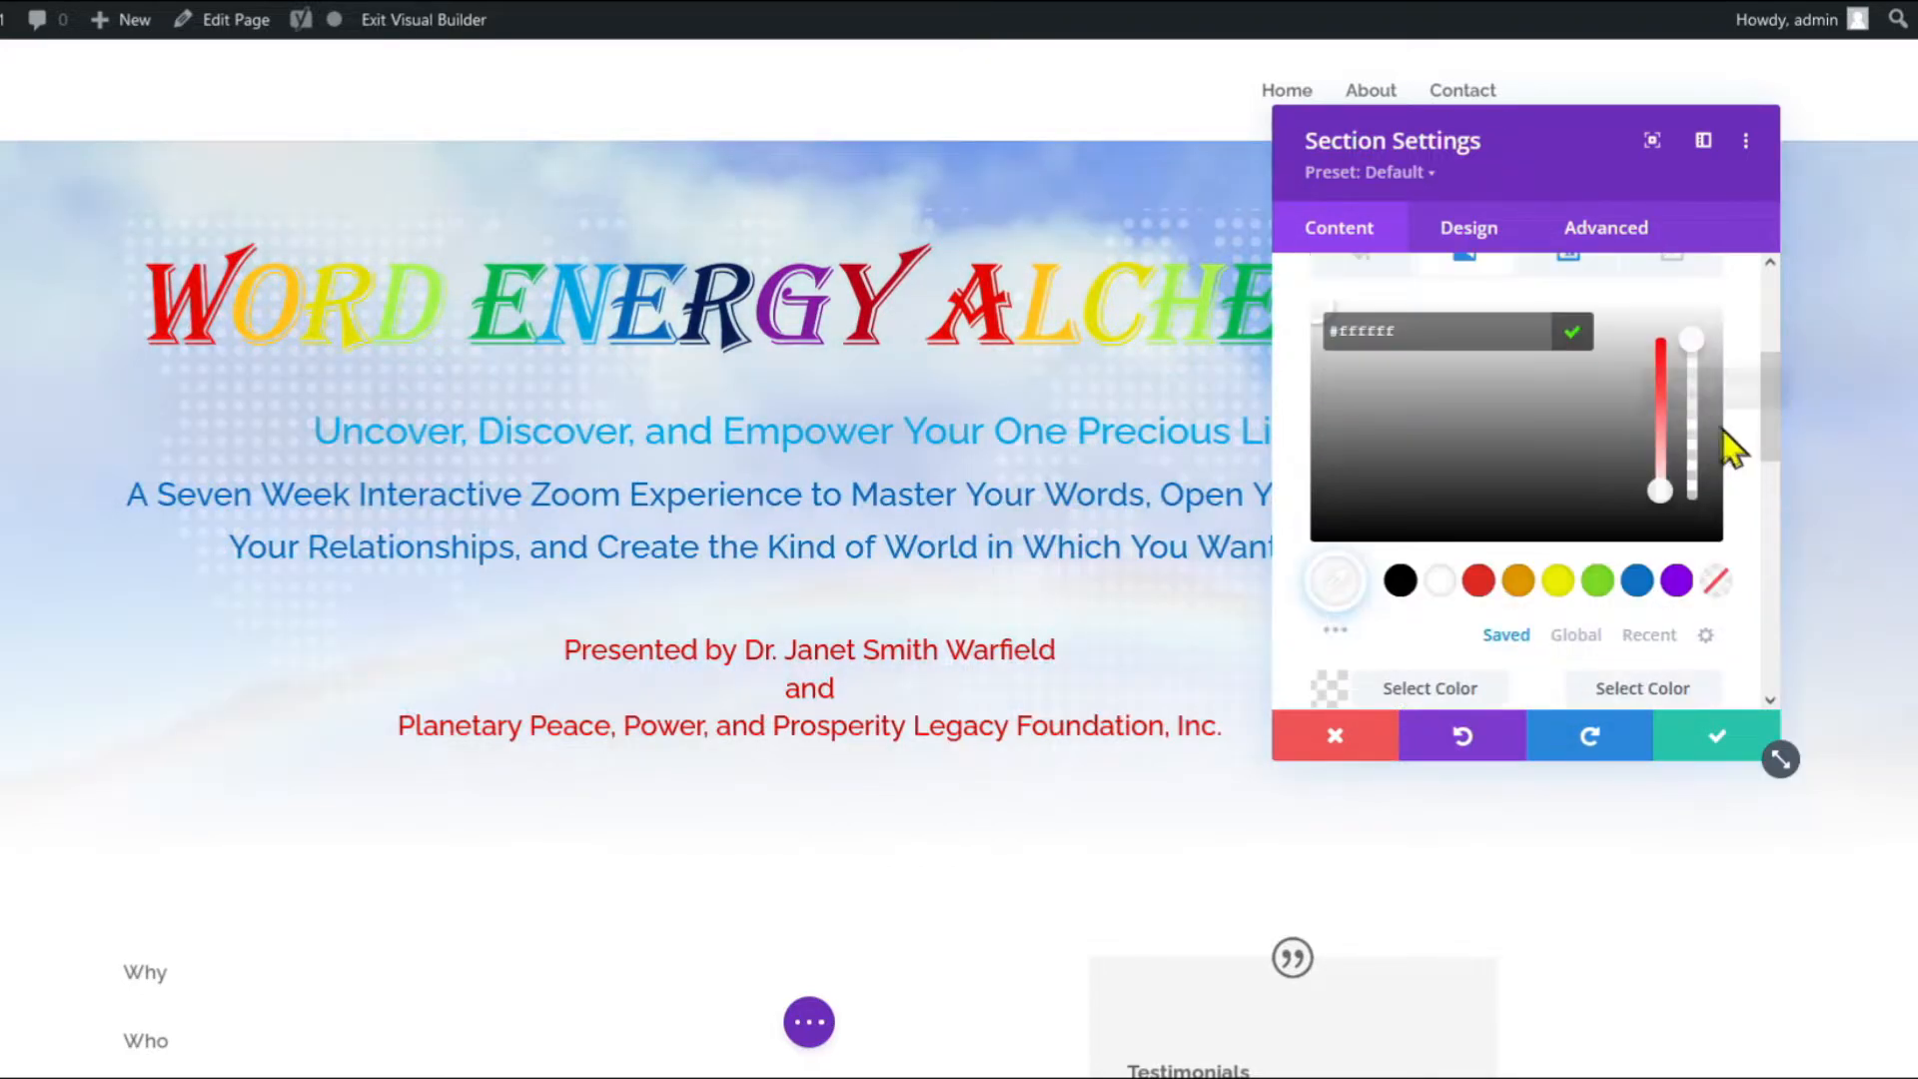
drag(1694, 330, 1694, 462)
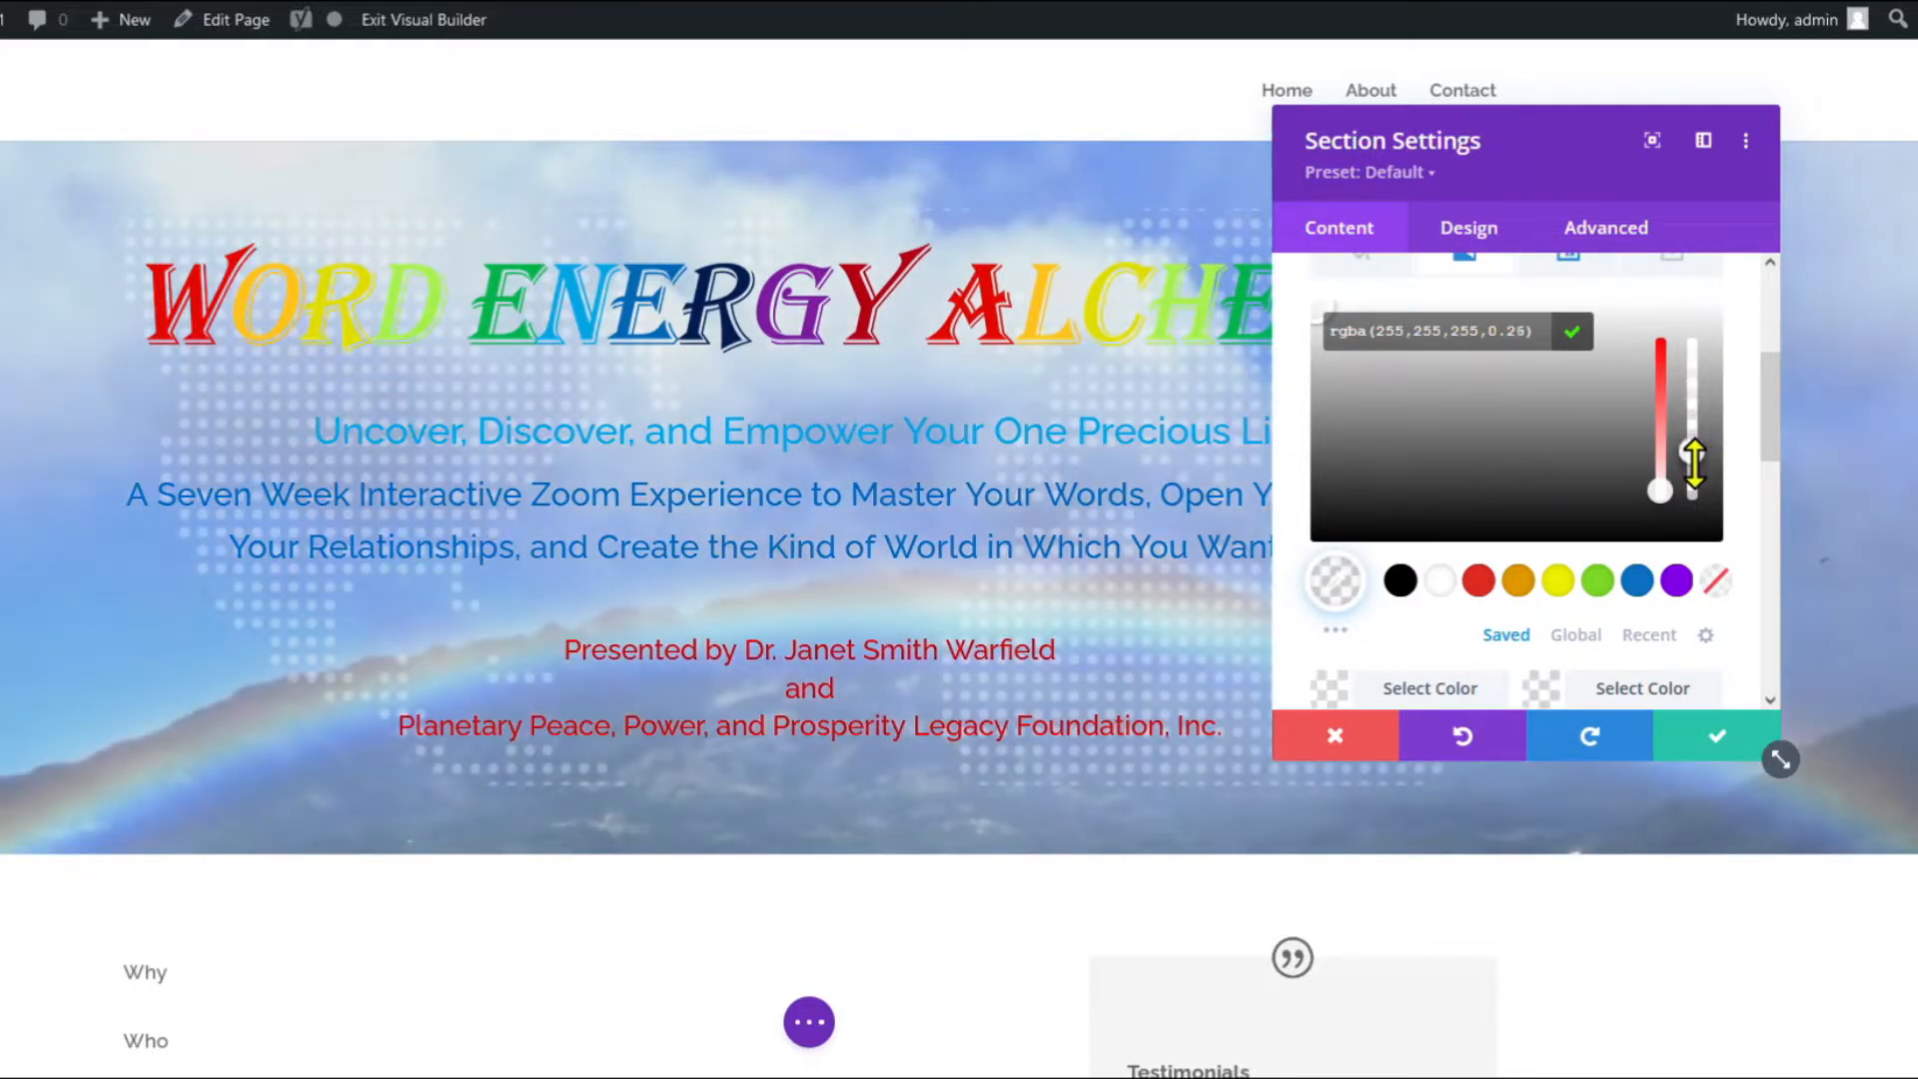
drag(1694, 462, 1693, 377)
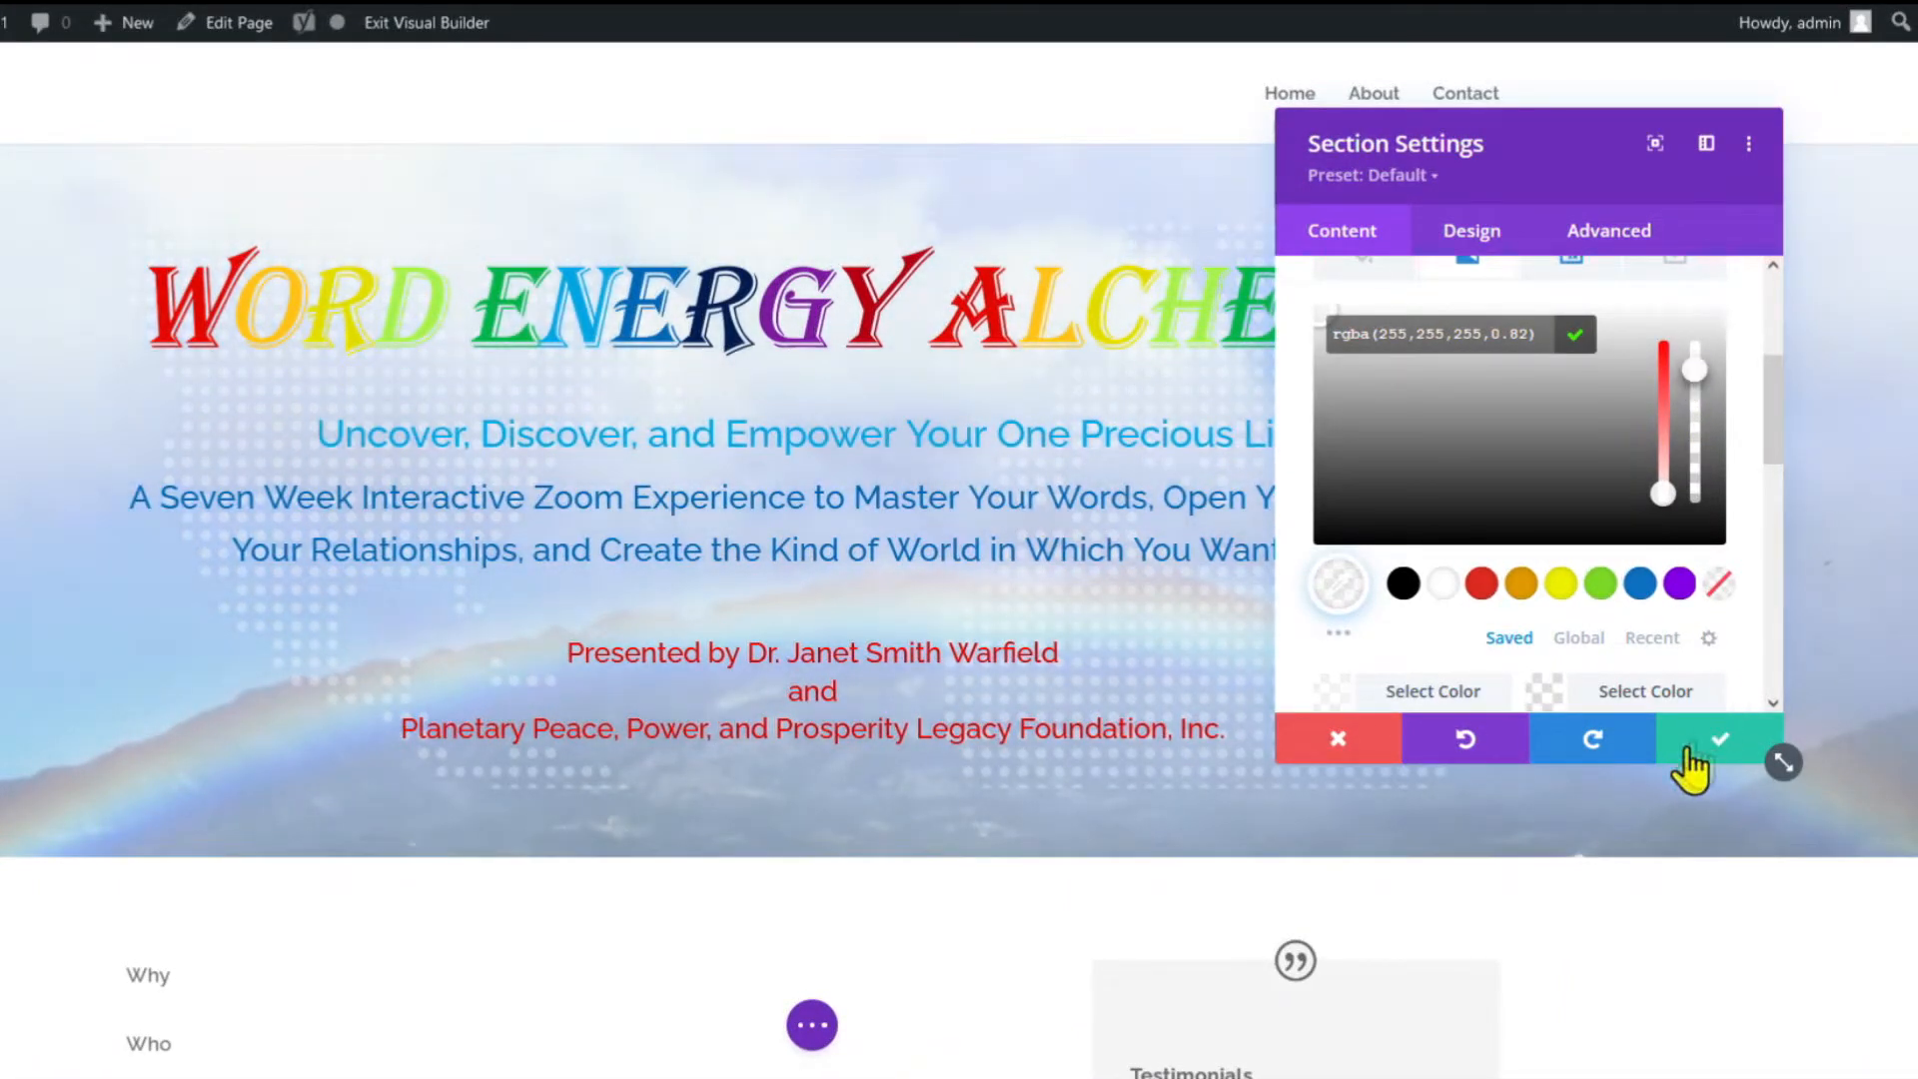
click(1691, 754)
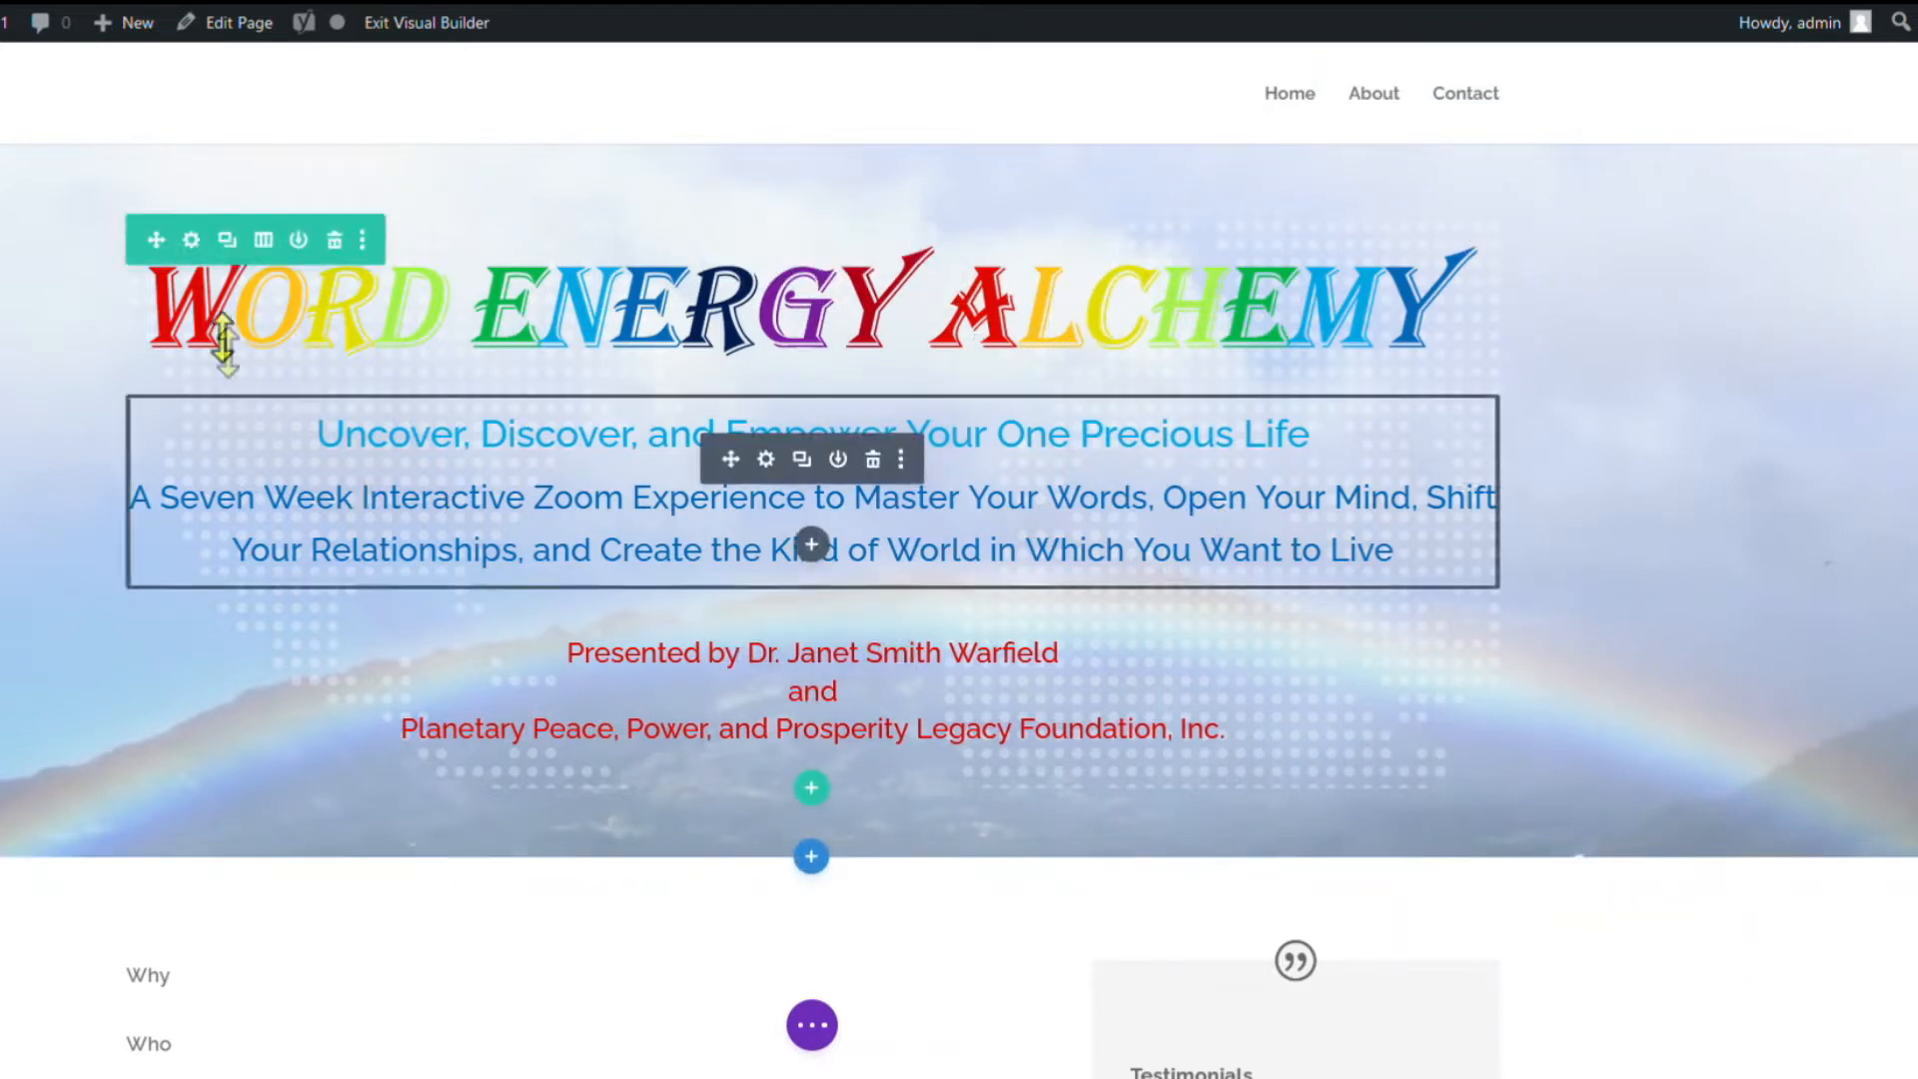
Set the hero row's width value to 10 in its sizing options.
click(191, 240)
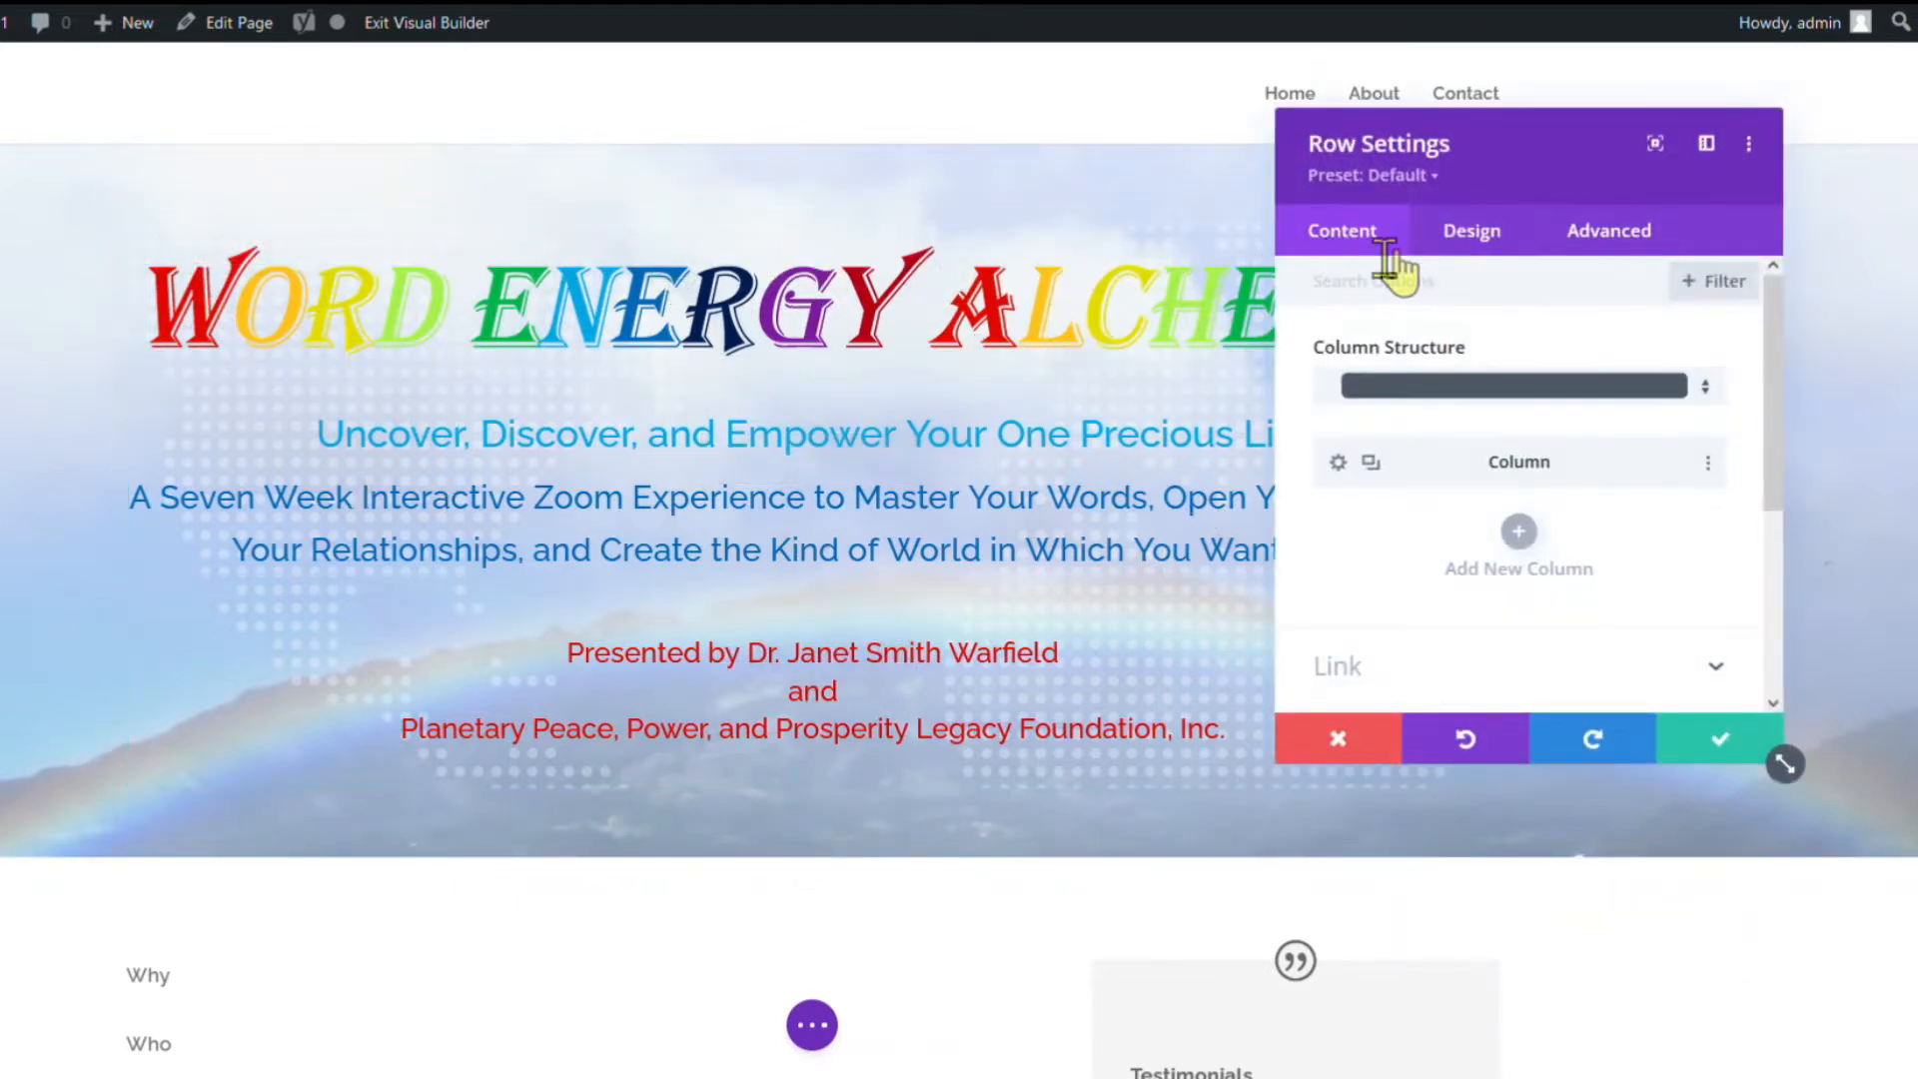
click(1465, 228)
click(1342, 350)
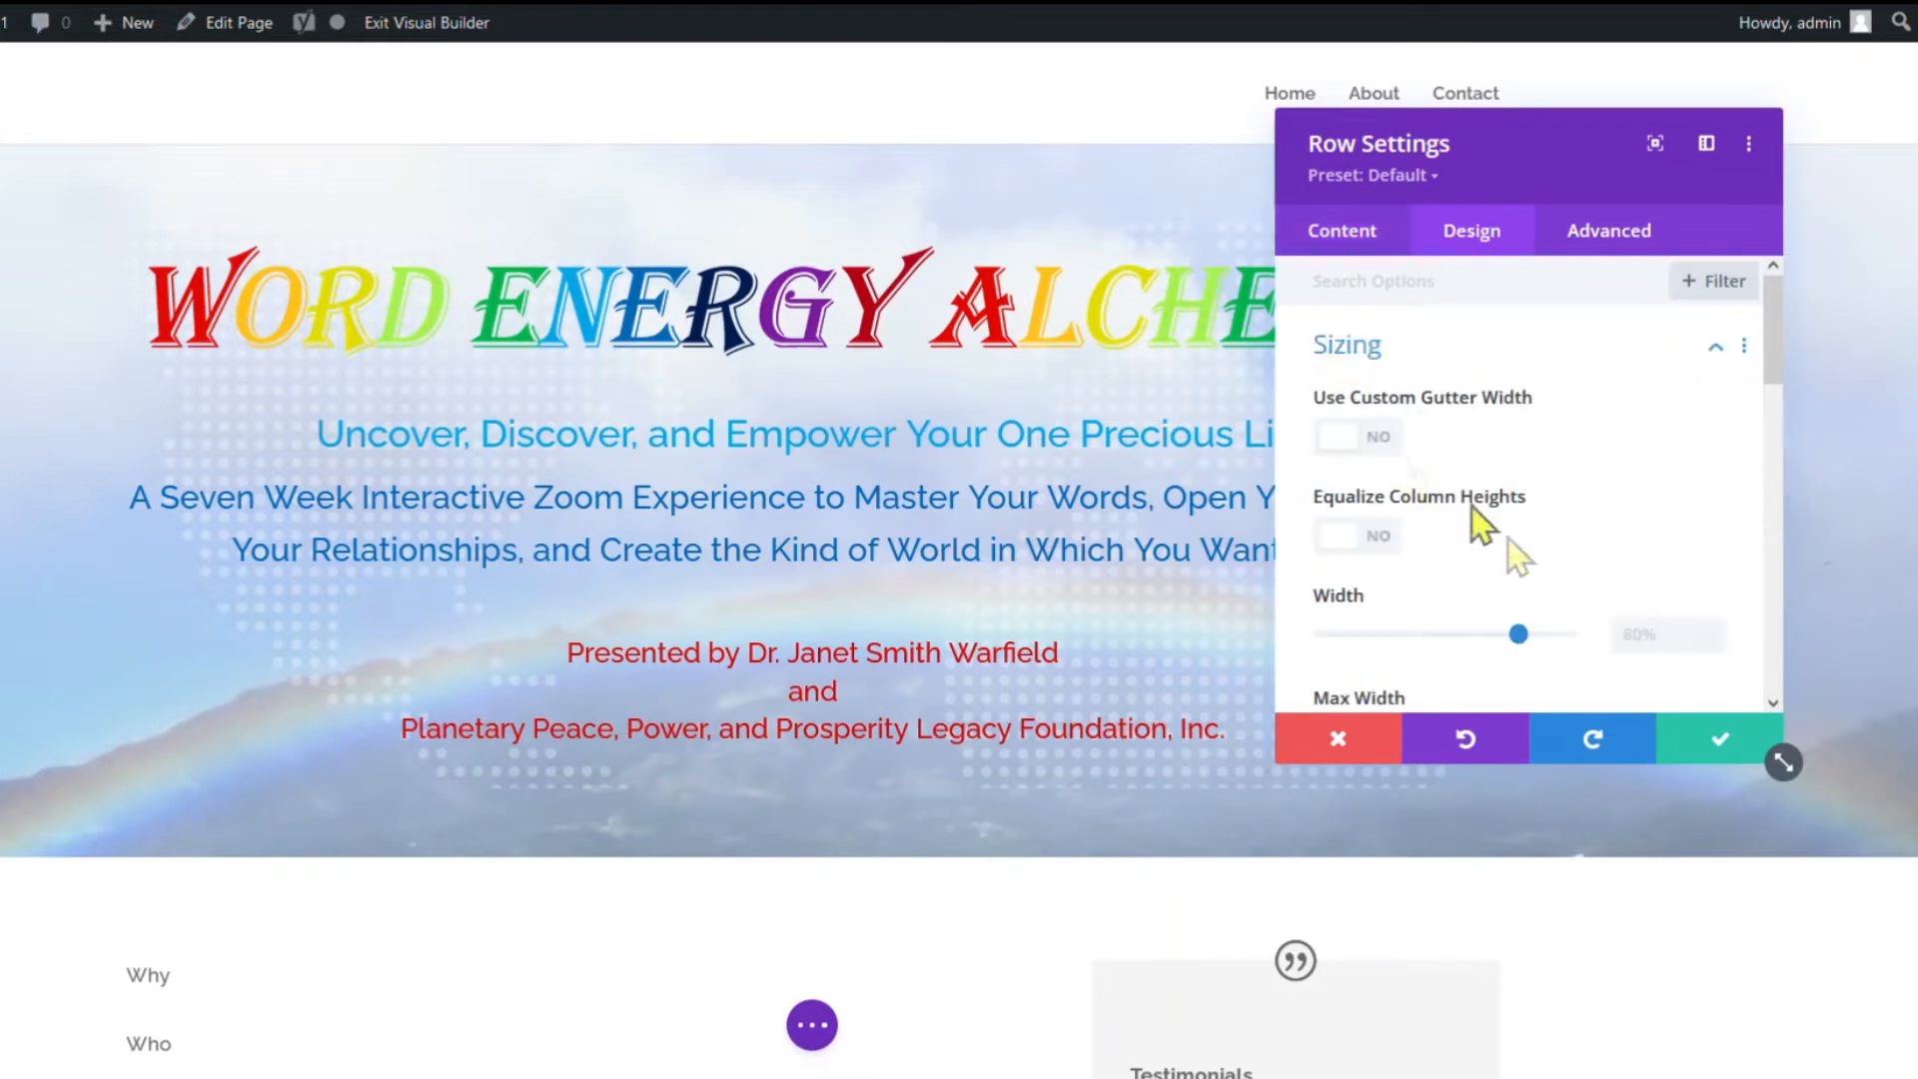
scroll(1734, 609, down, 2)
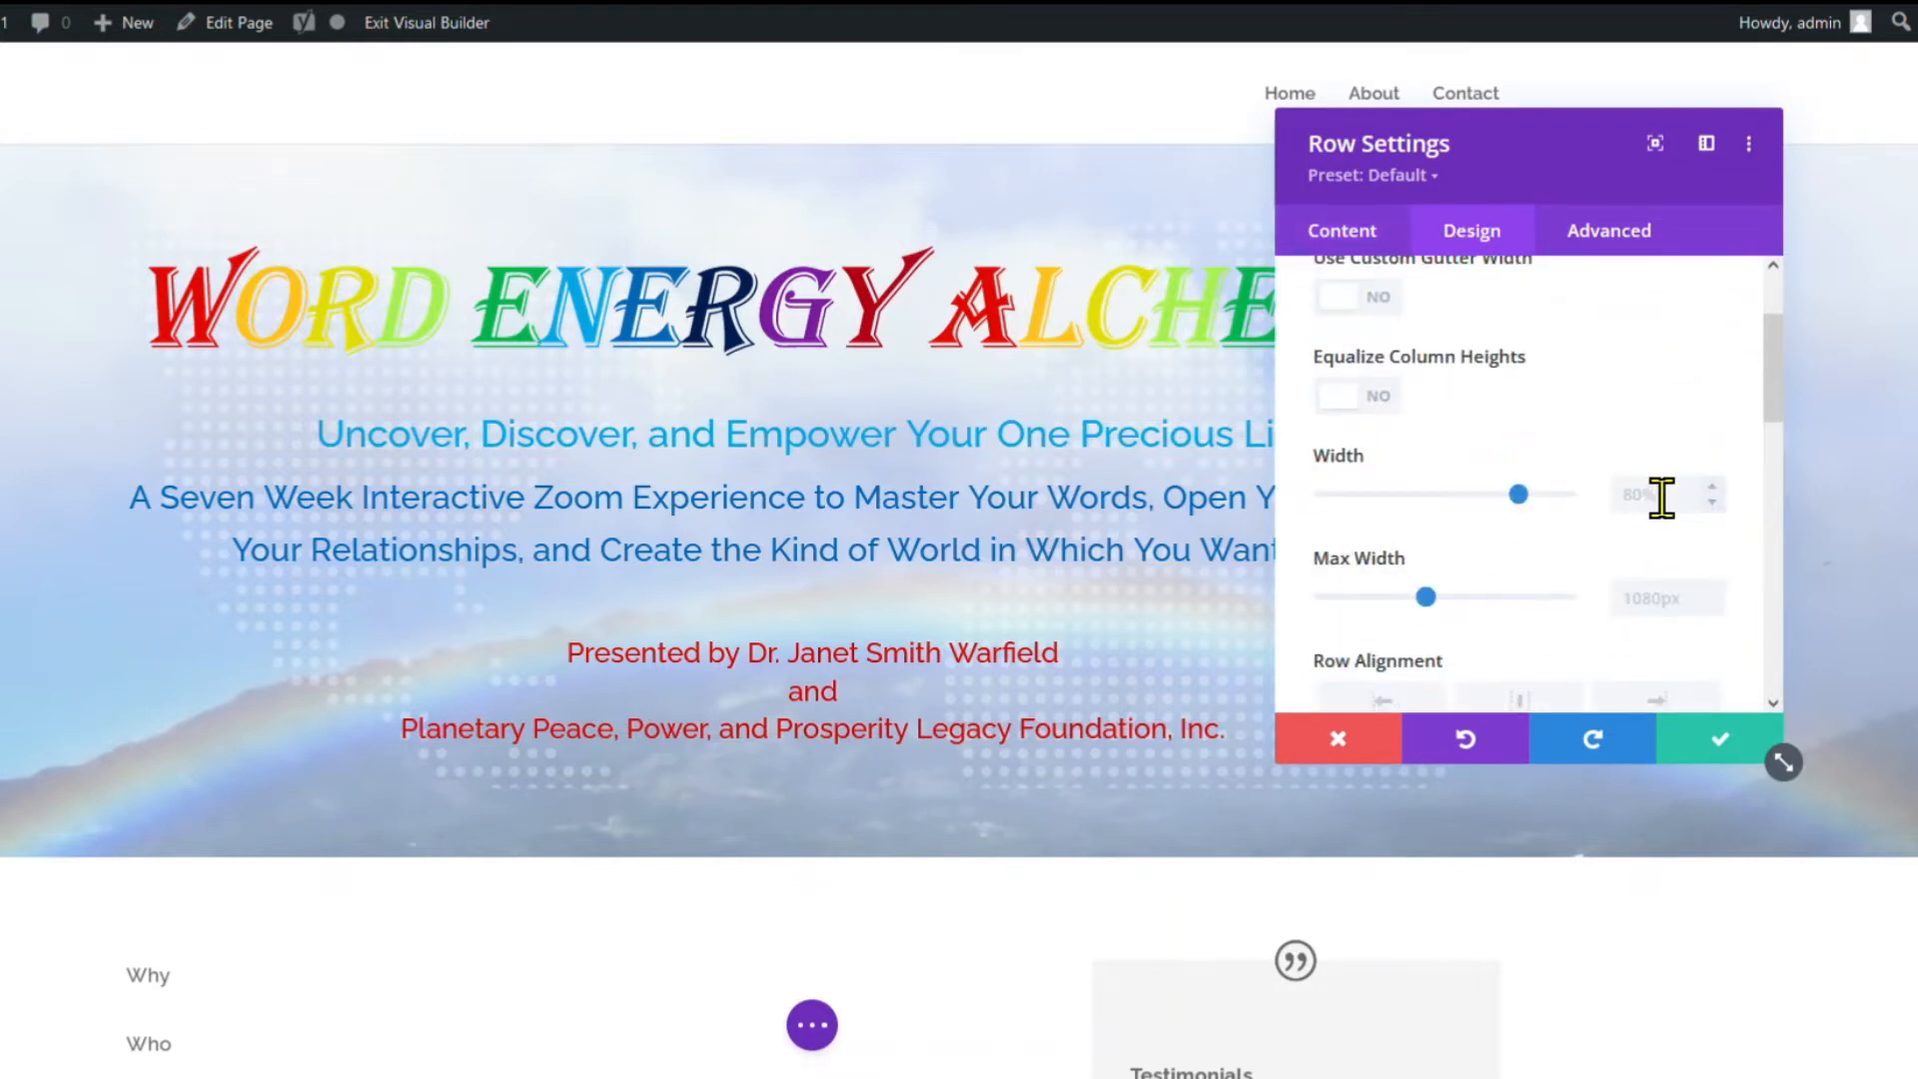
click(1661, 497)
text(10)
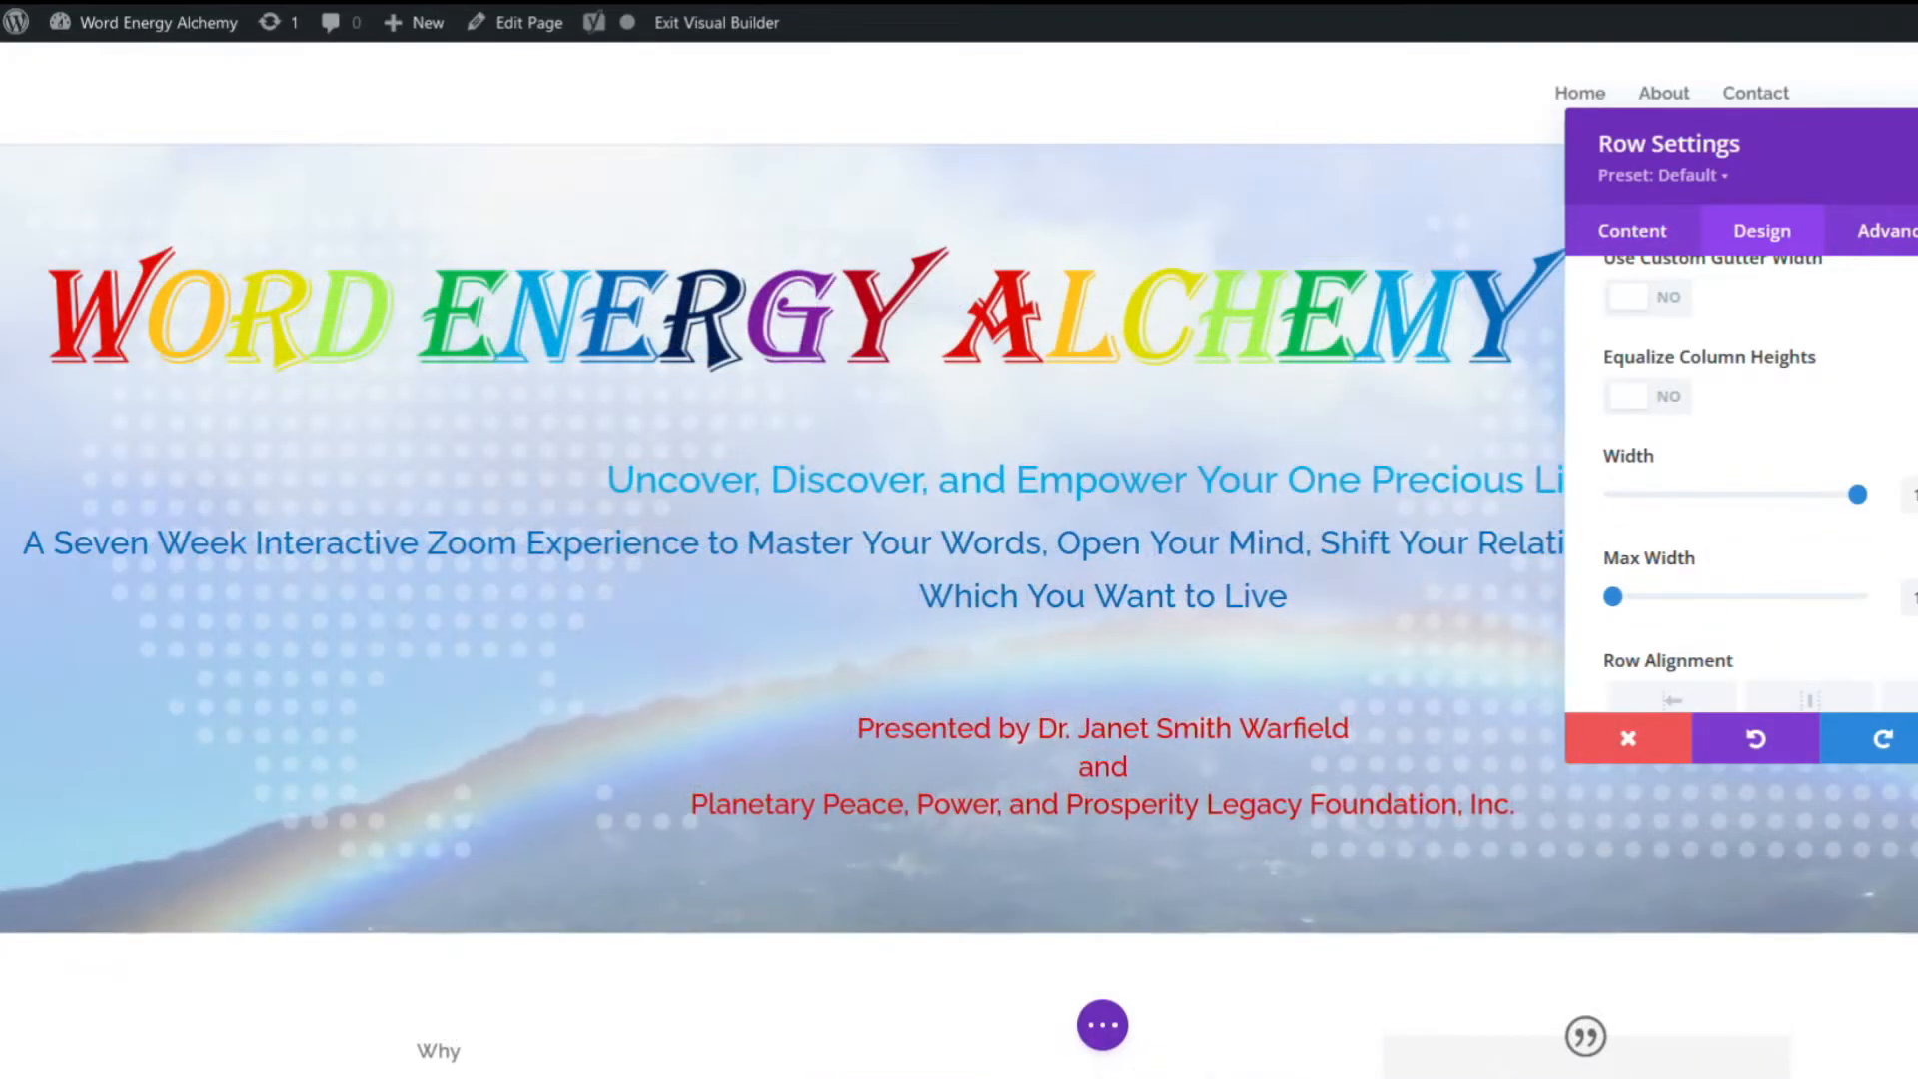
click(1723, 739)
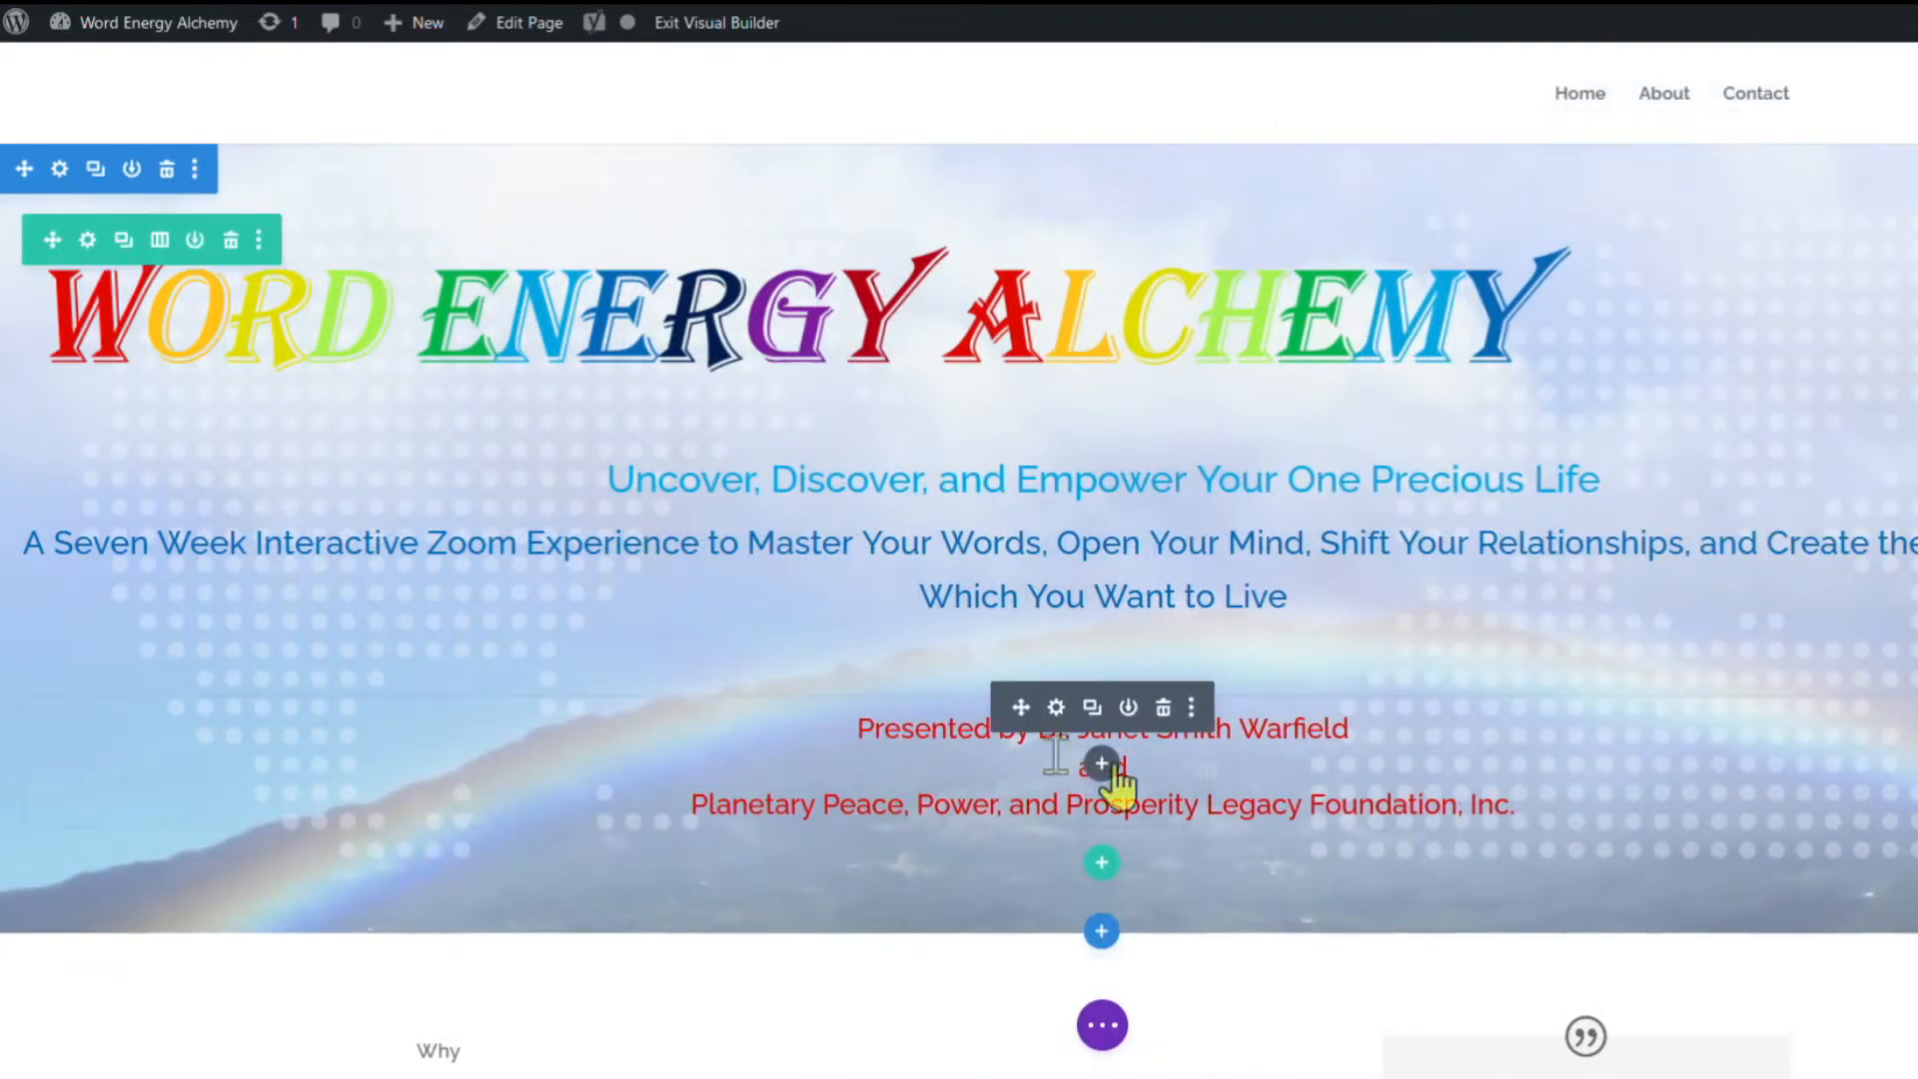
Switch the hero row to 1/4-1/2-1/4 columns, moving logo and credit into the middle.
click(158, 239)
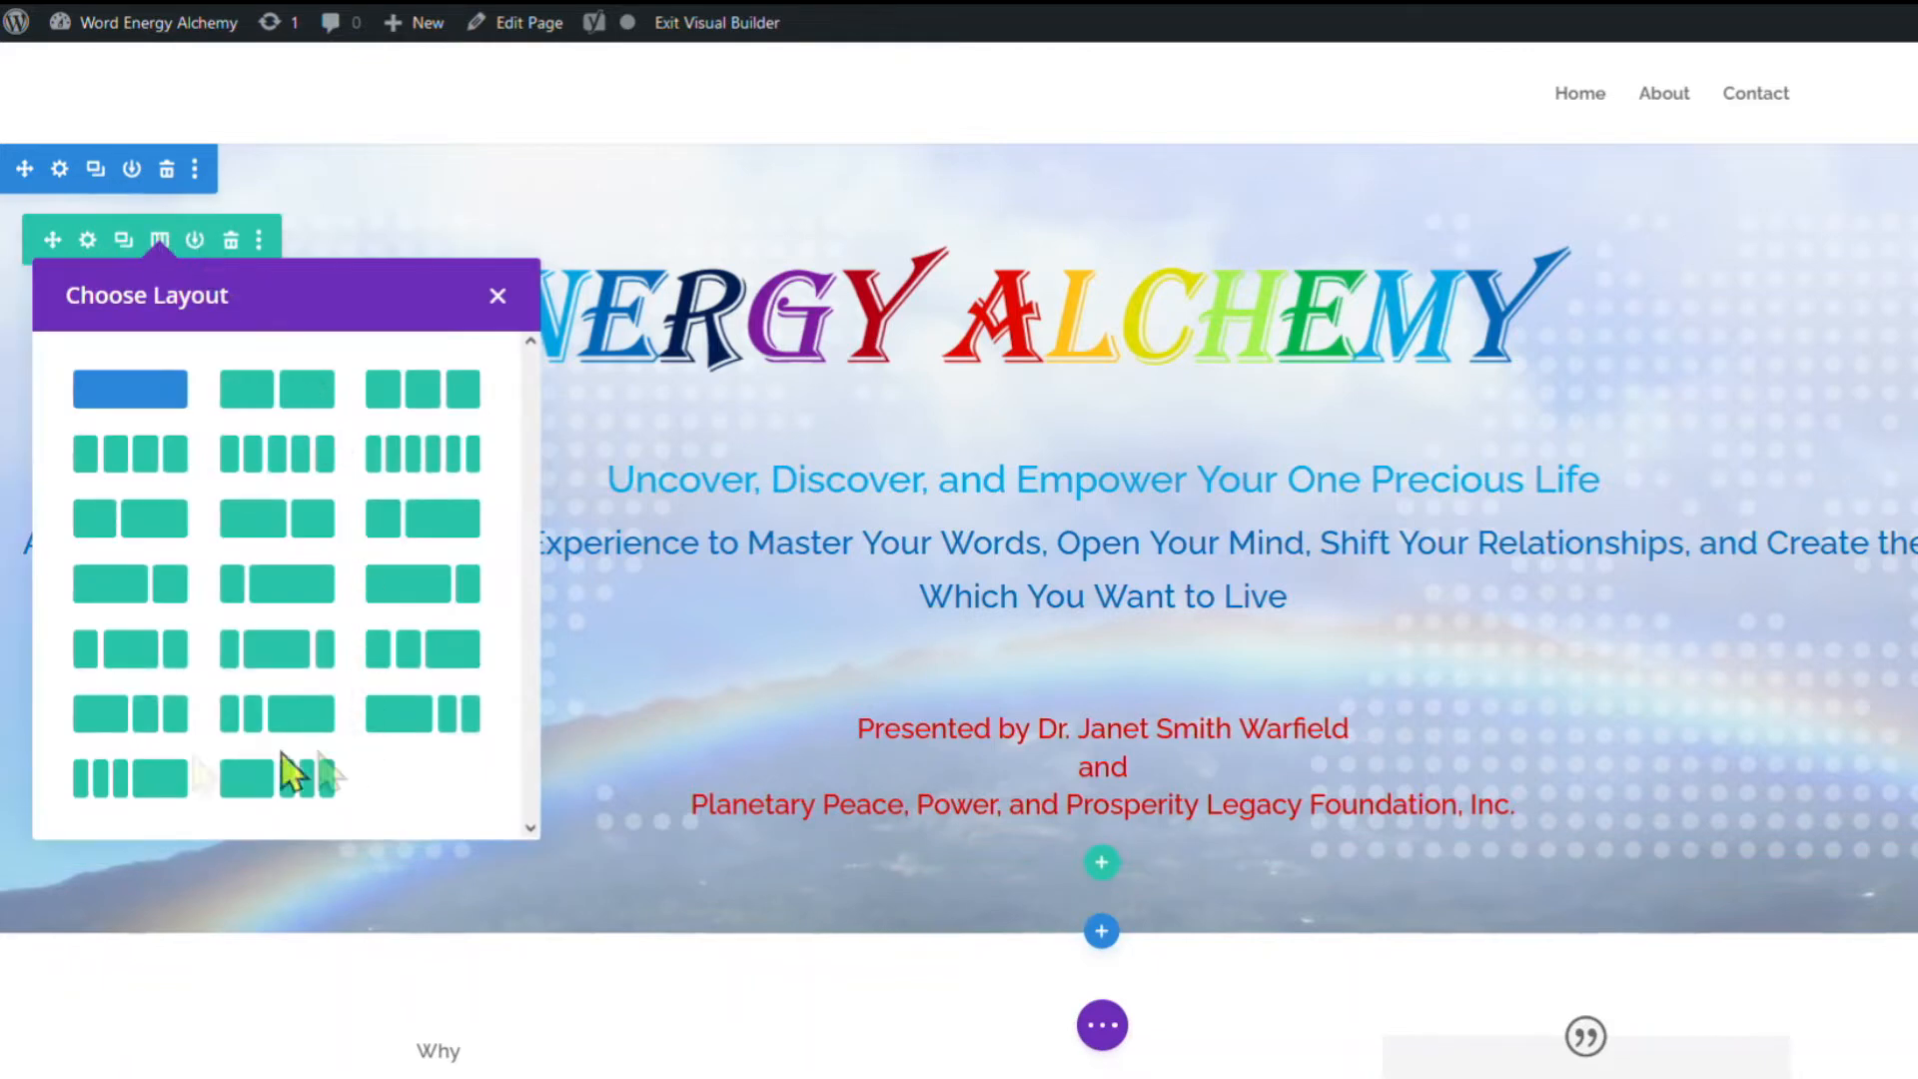
click(128, 655)
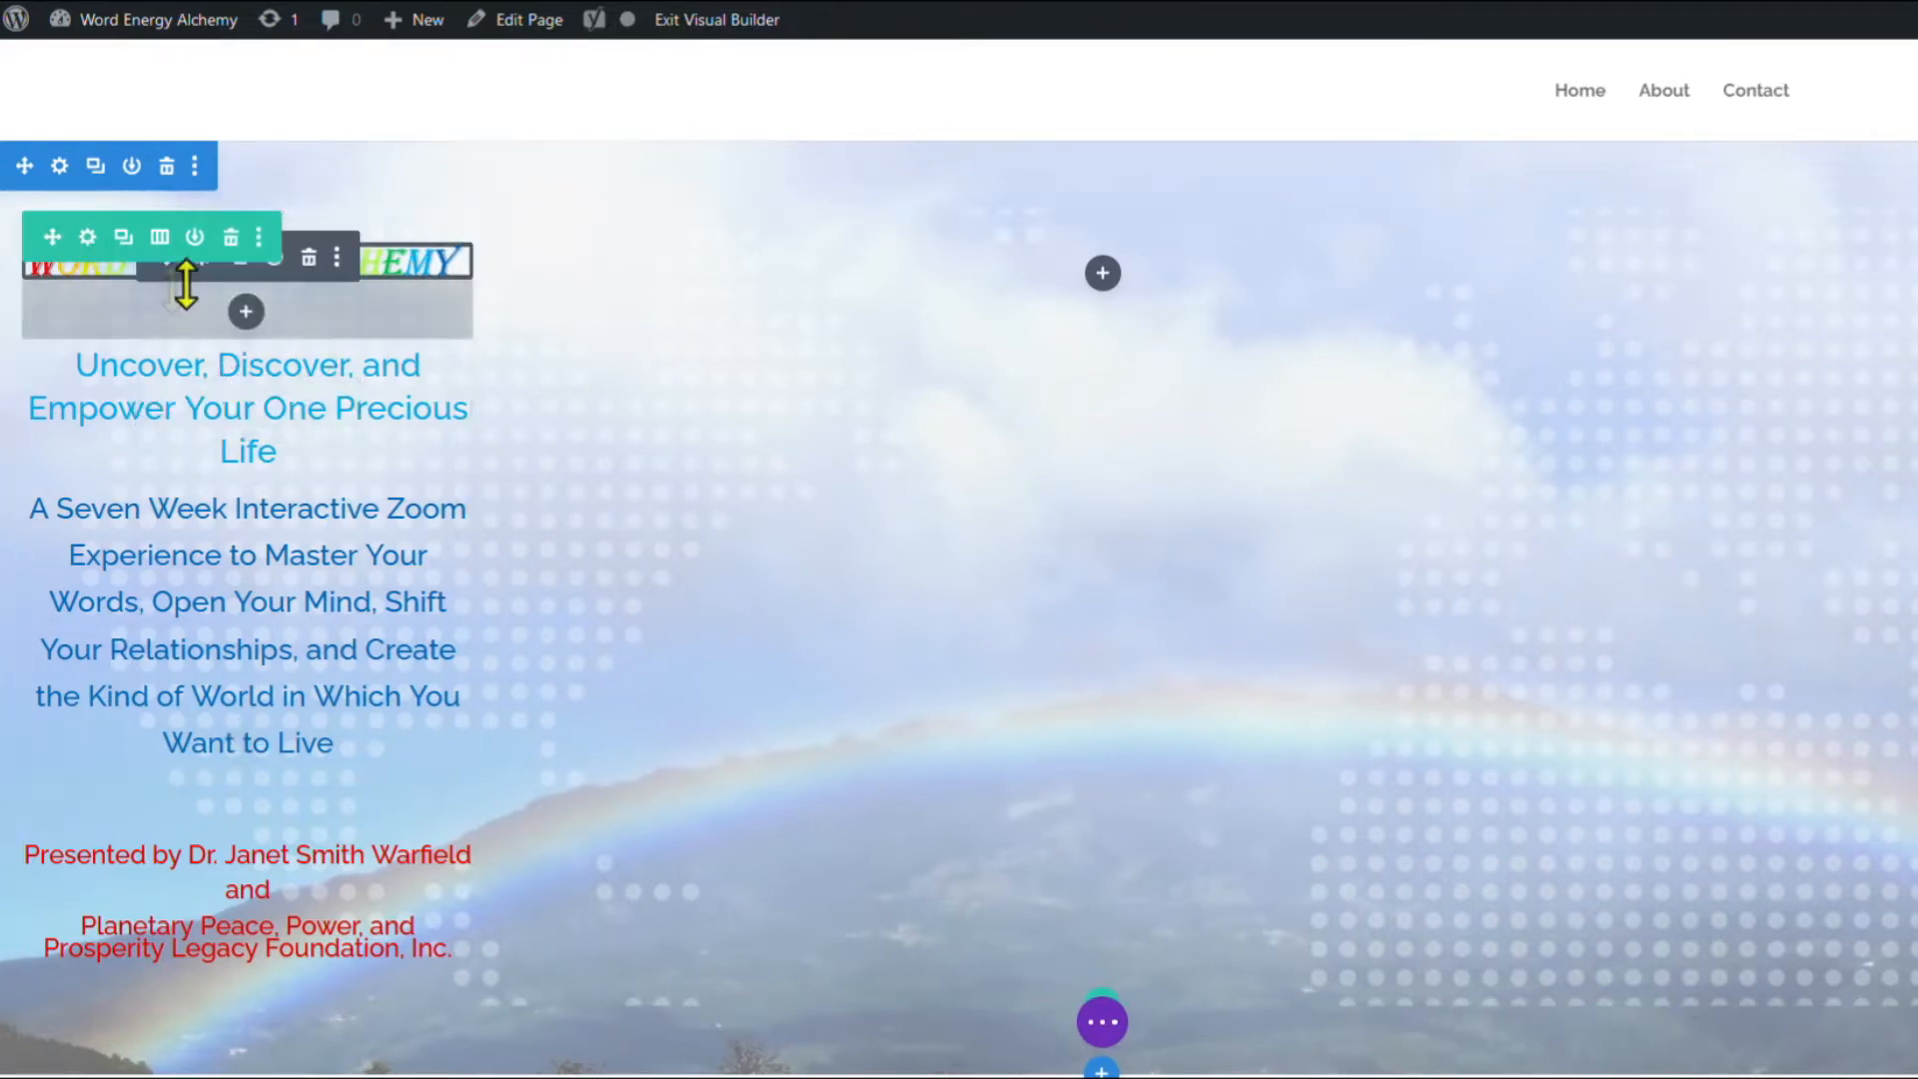
drag(167, 272, 1011, 325)
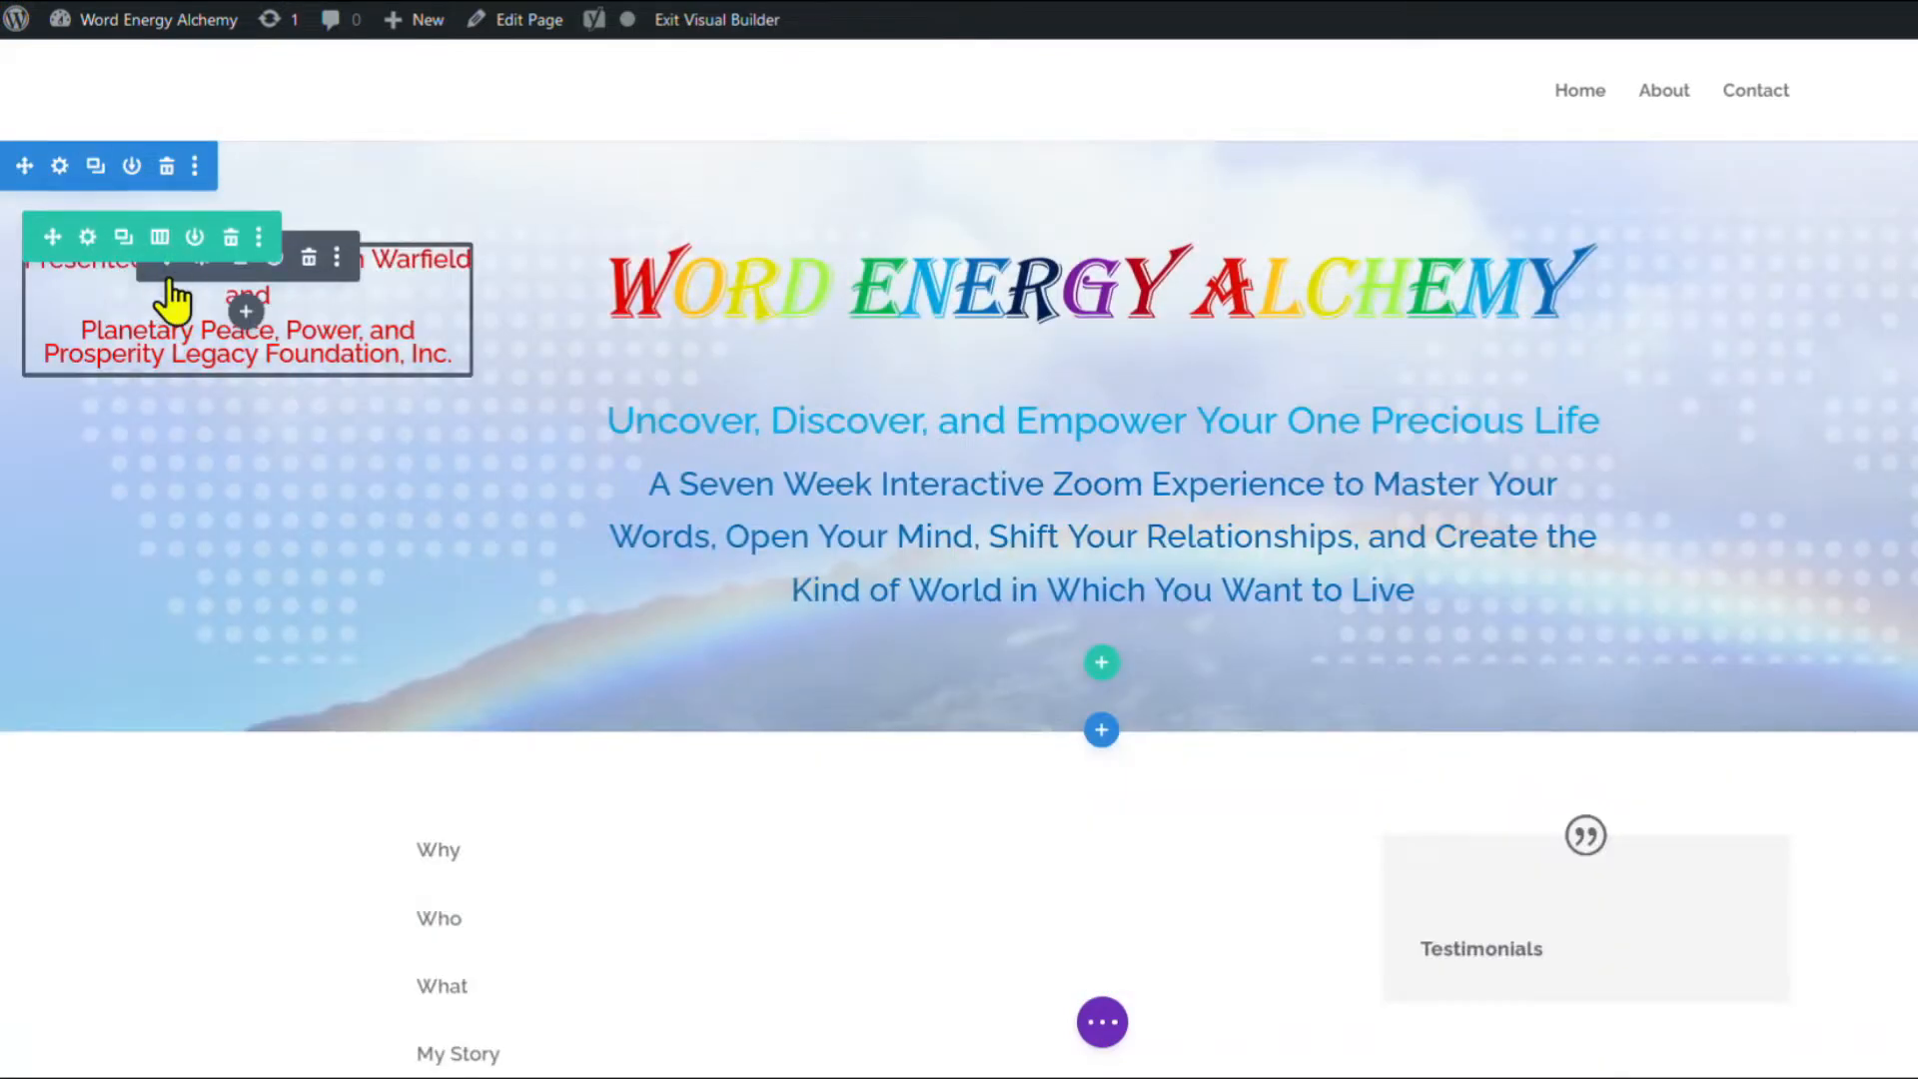
drag(172, 298, 1122, 675)
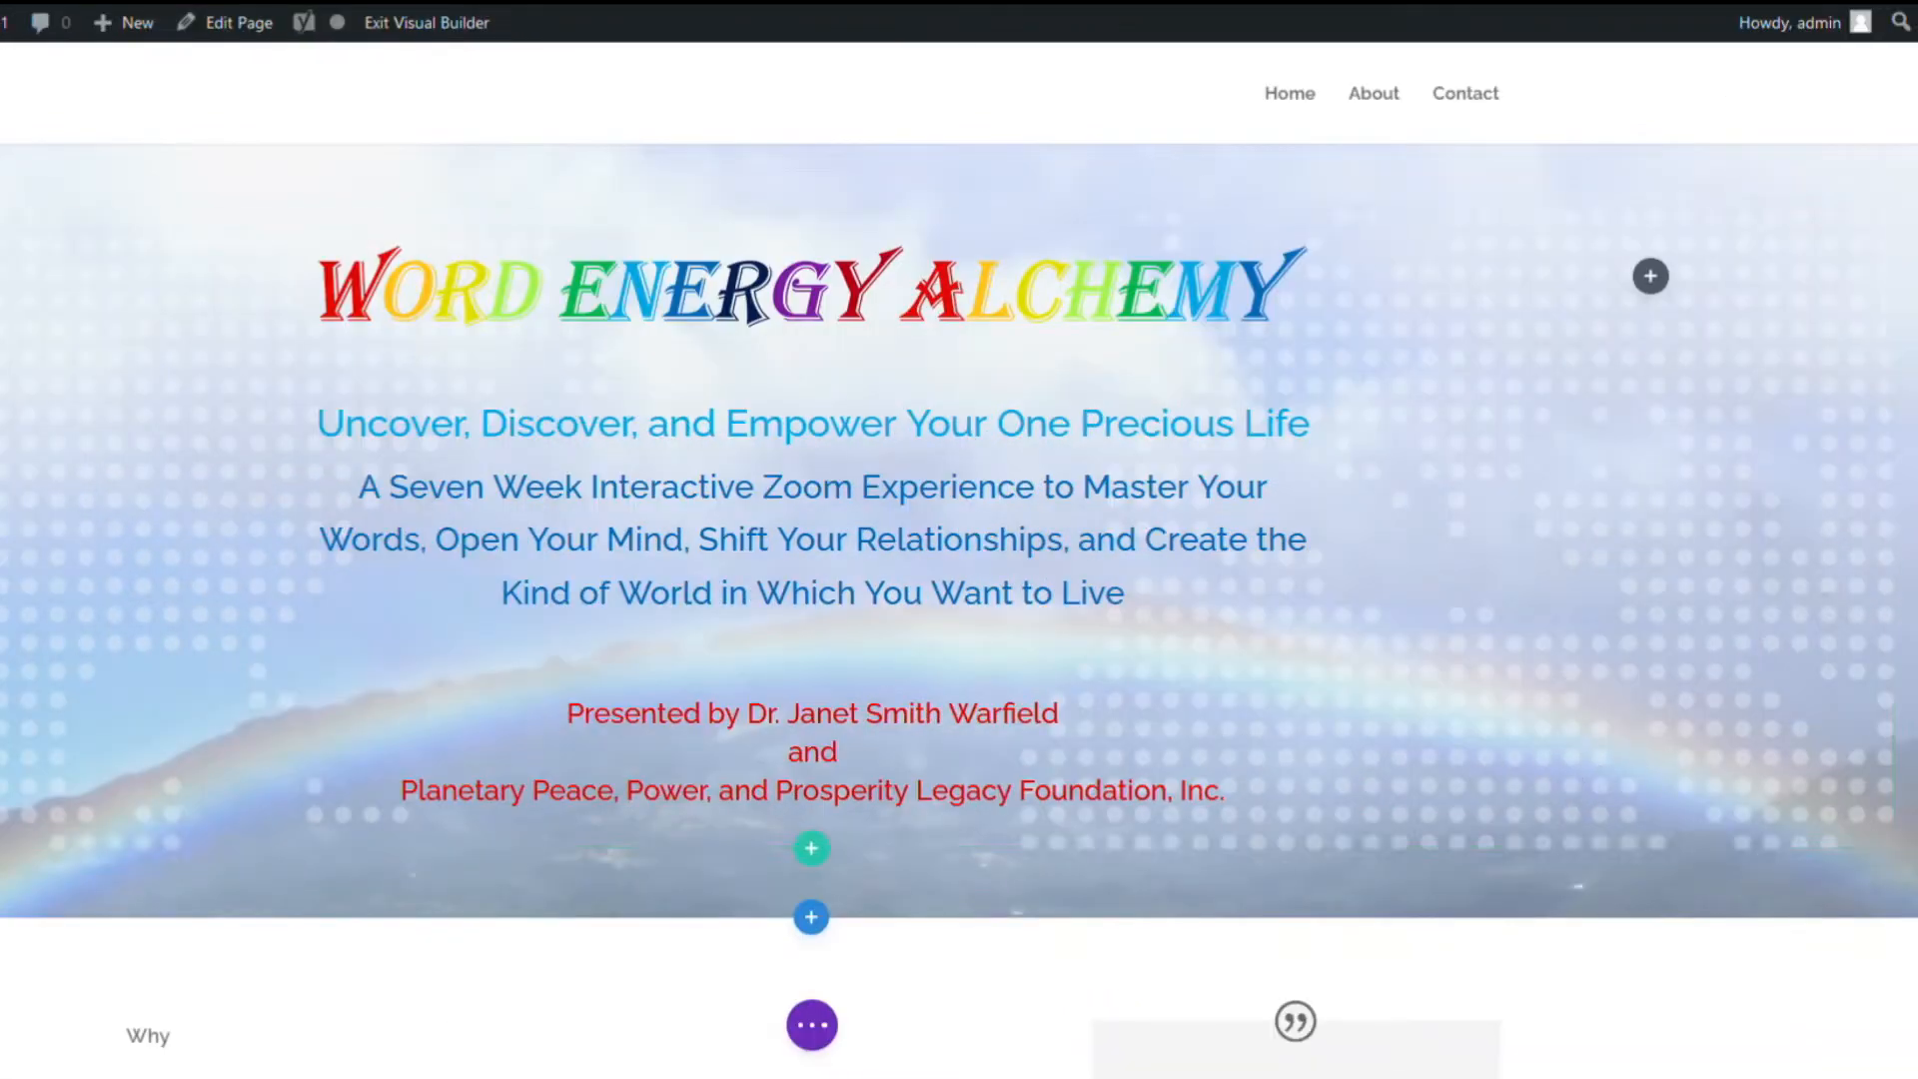
Set the hero section's top and bottom padding to 0px.
click(2, 164)
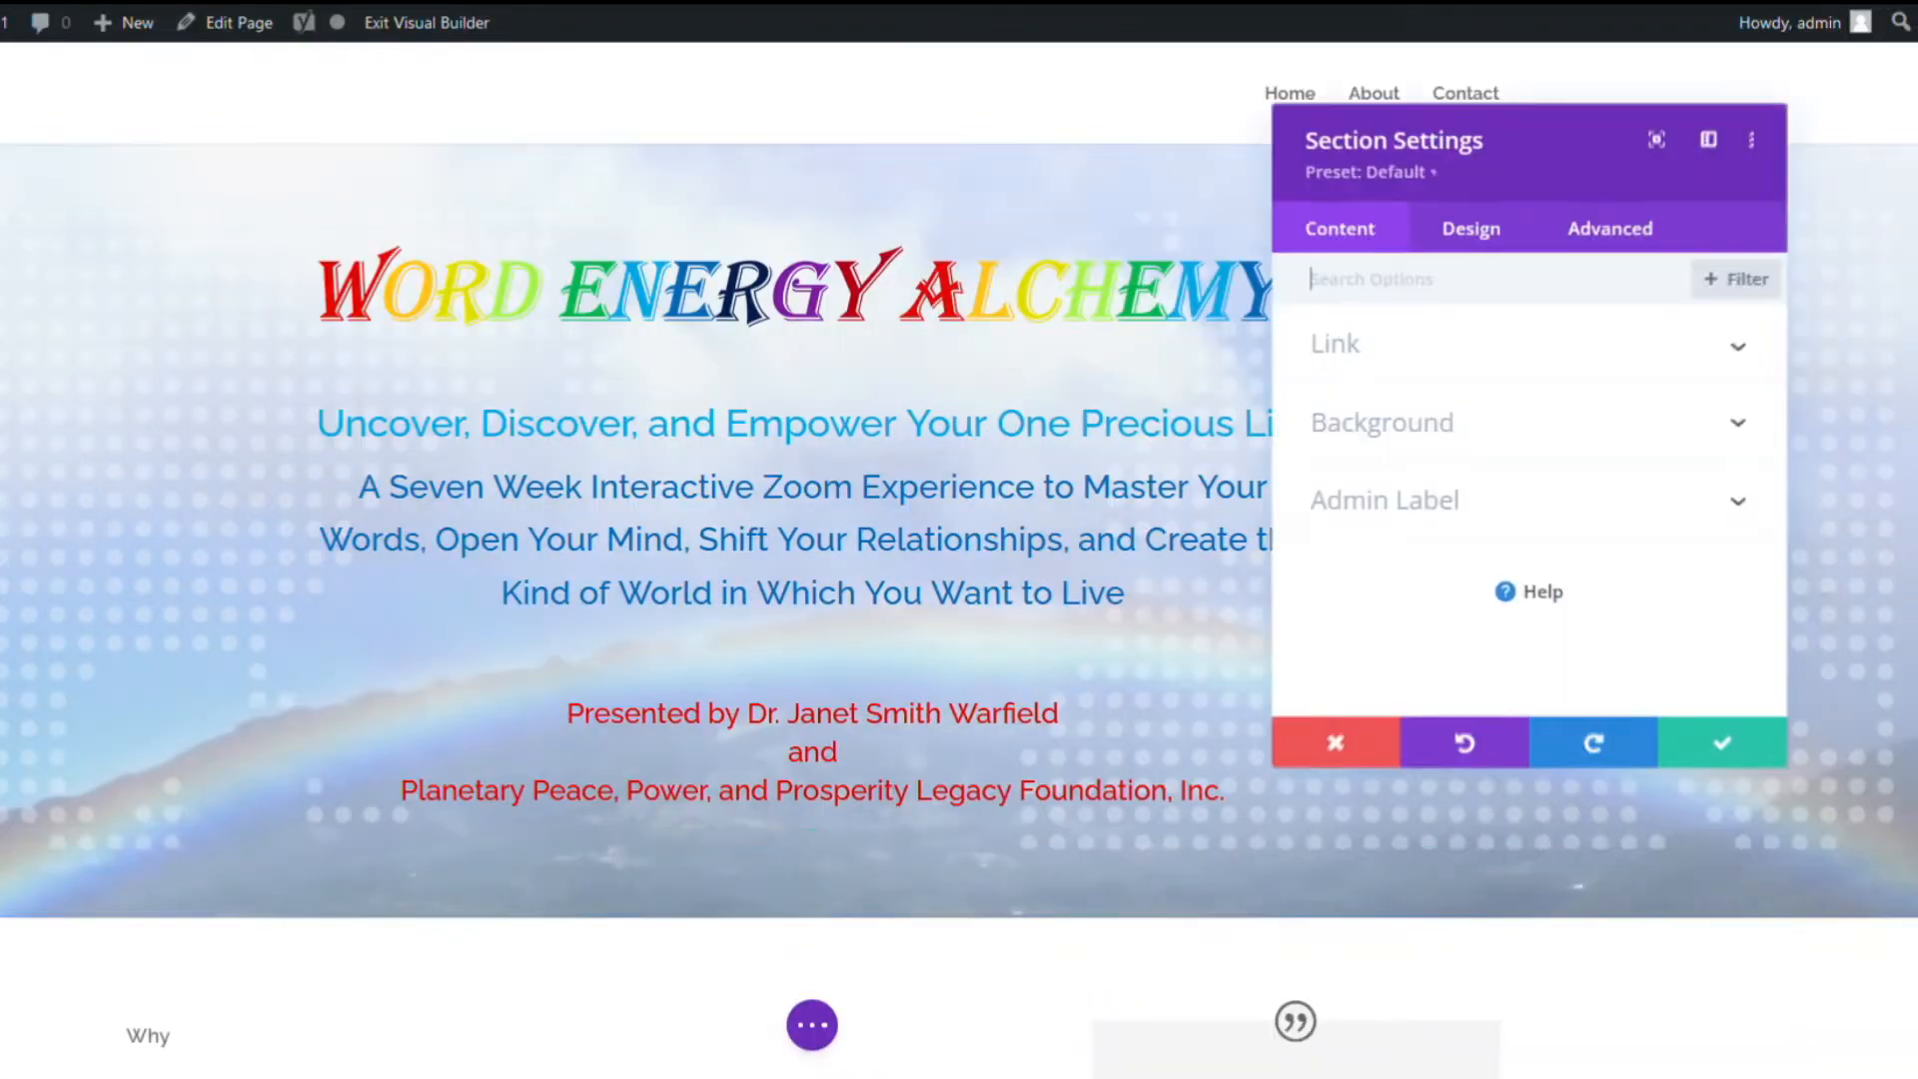
click(1470, 238)
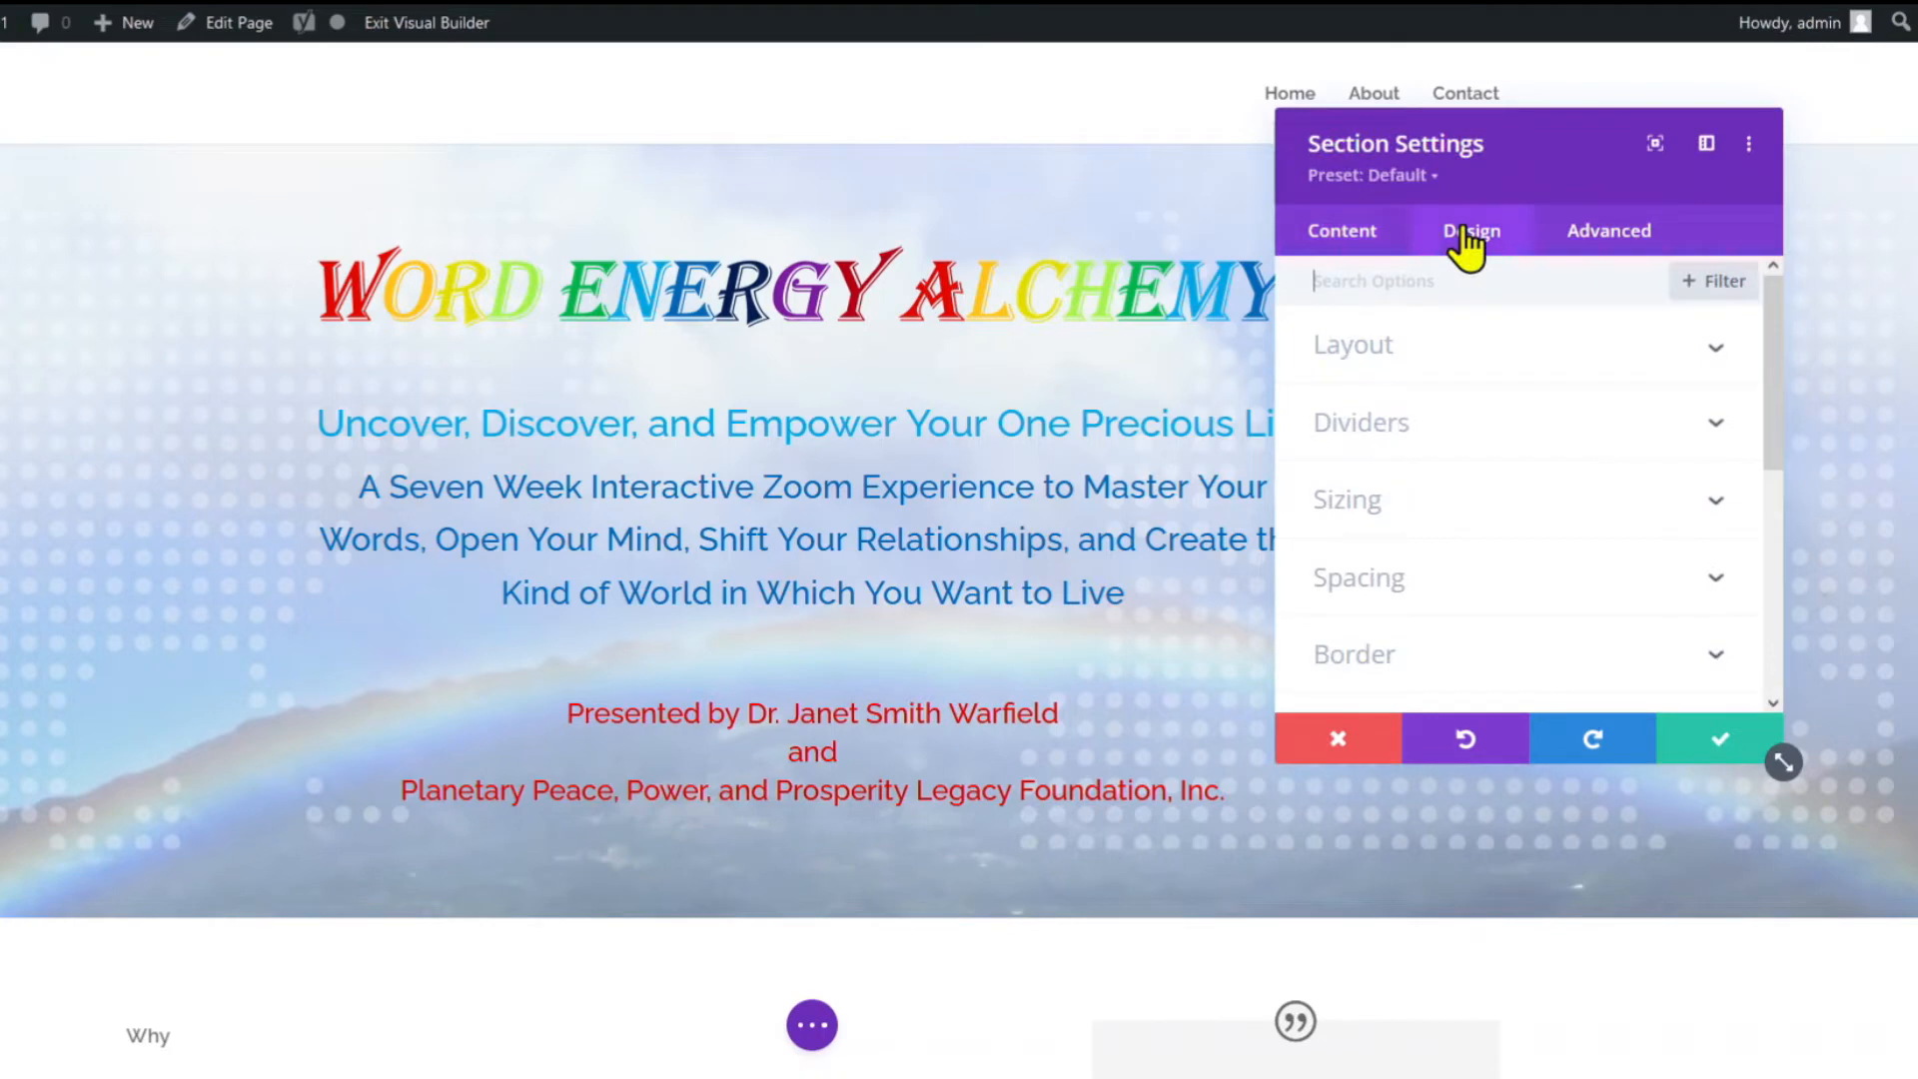
click(1360, 580)
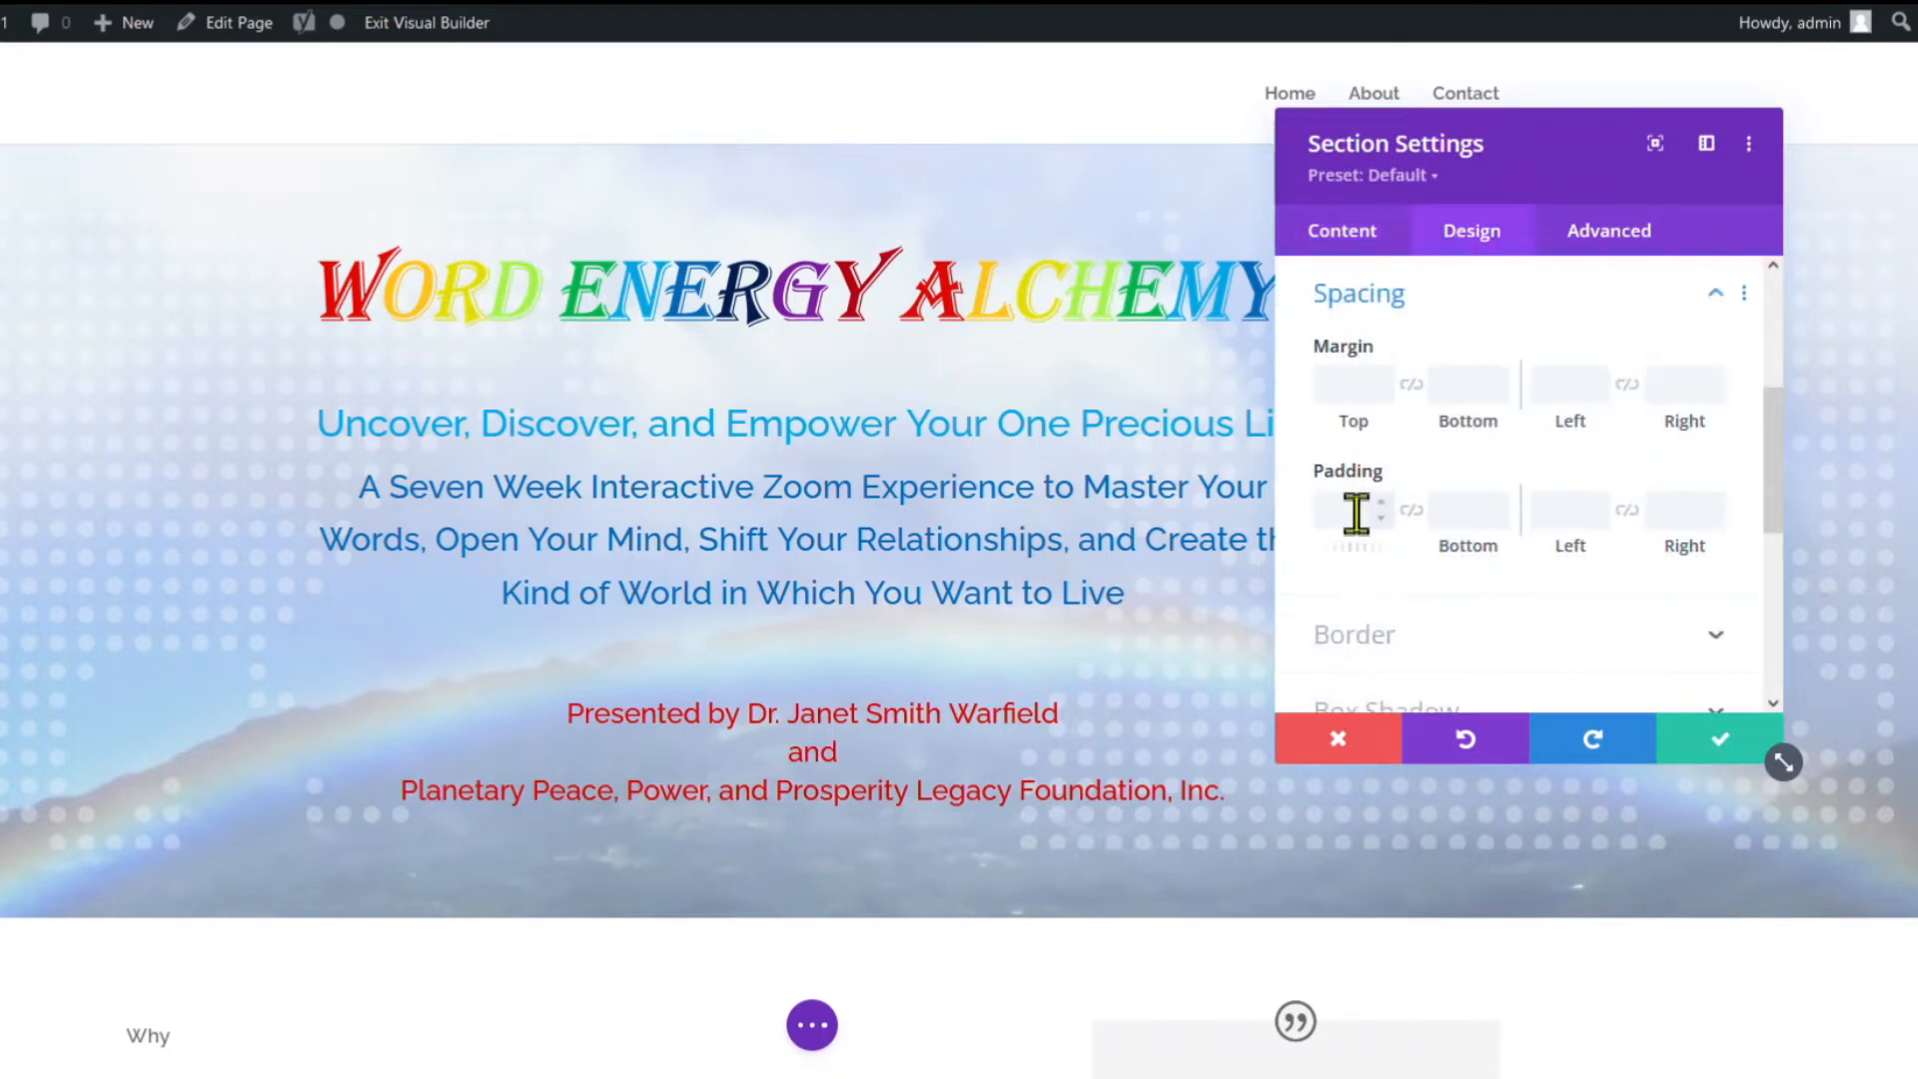
click(1468, 510)
text(0px)
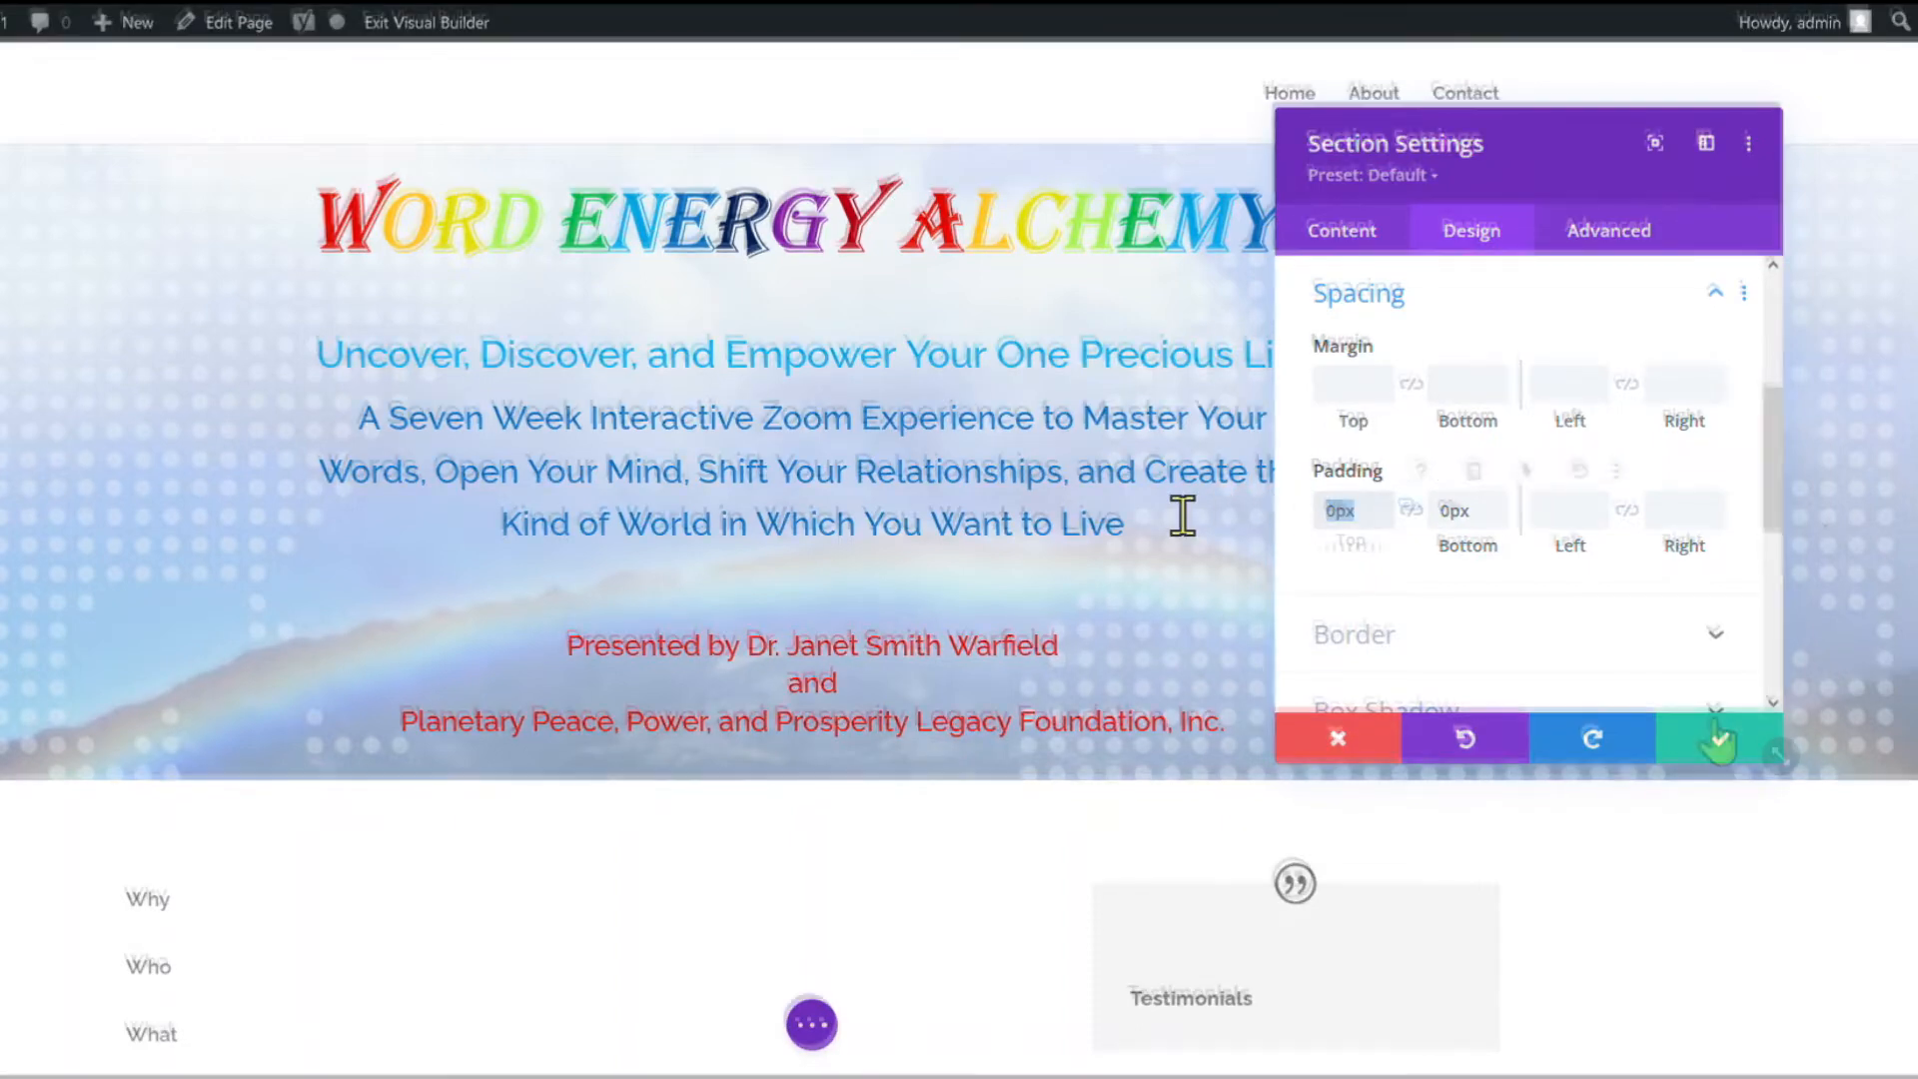
click(1717, 738)
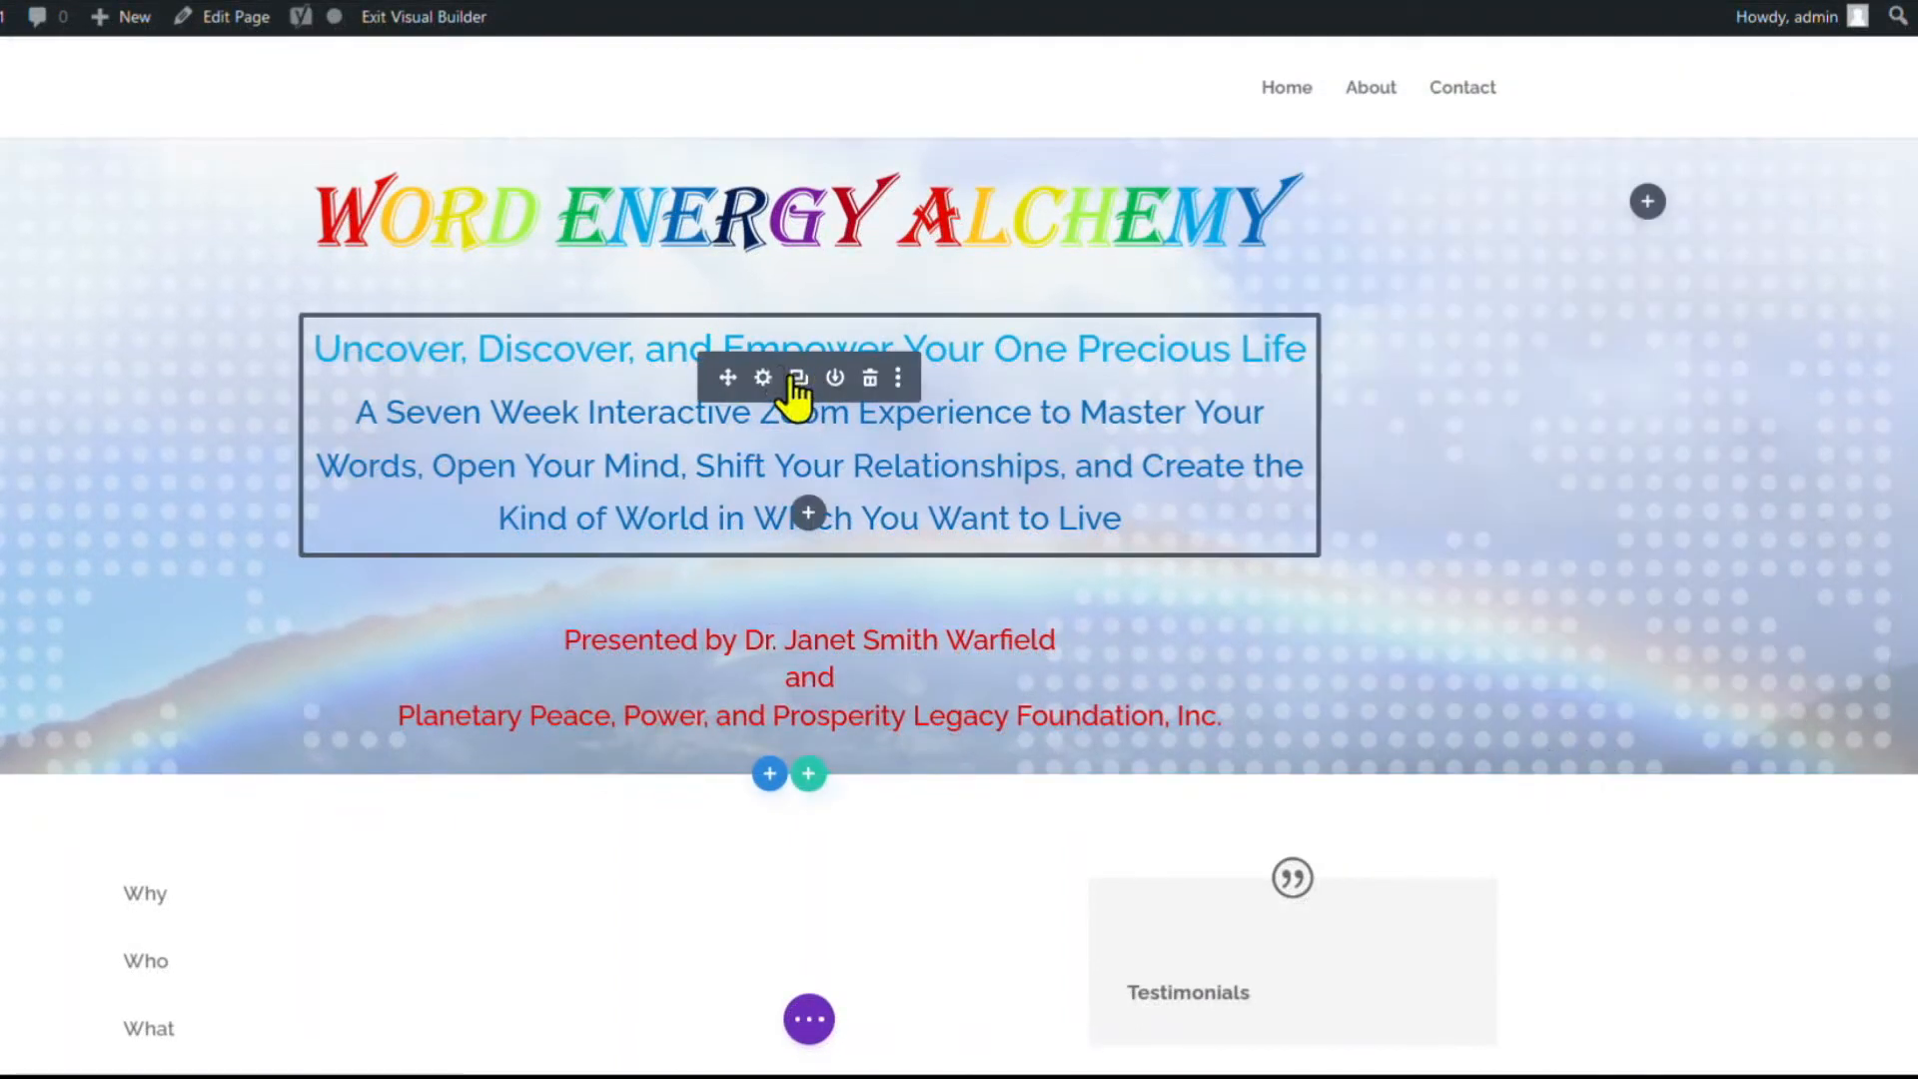
Open the rainbow logo image's alignment and spacing settings to adjust its padding.
click(763, 187)
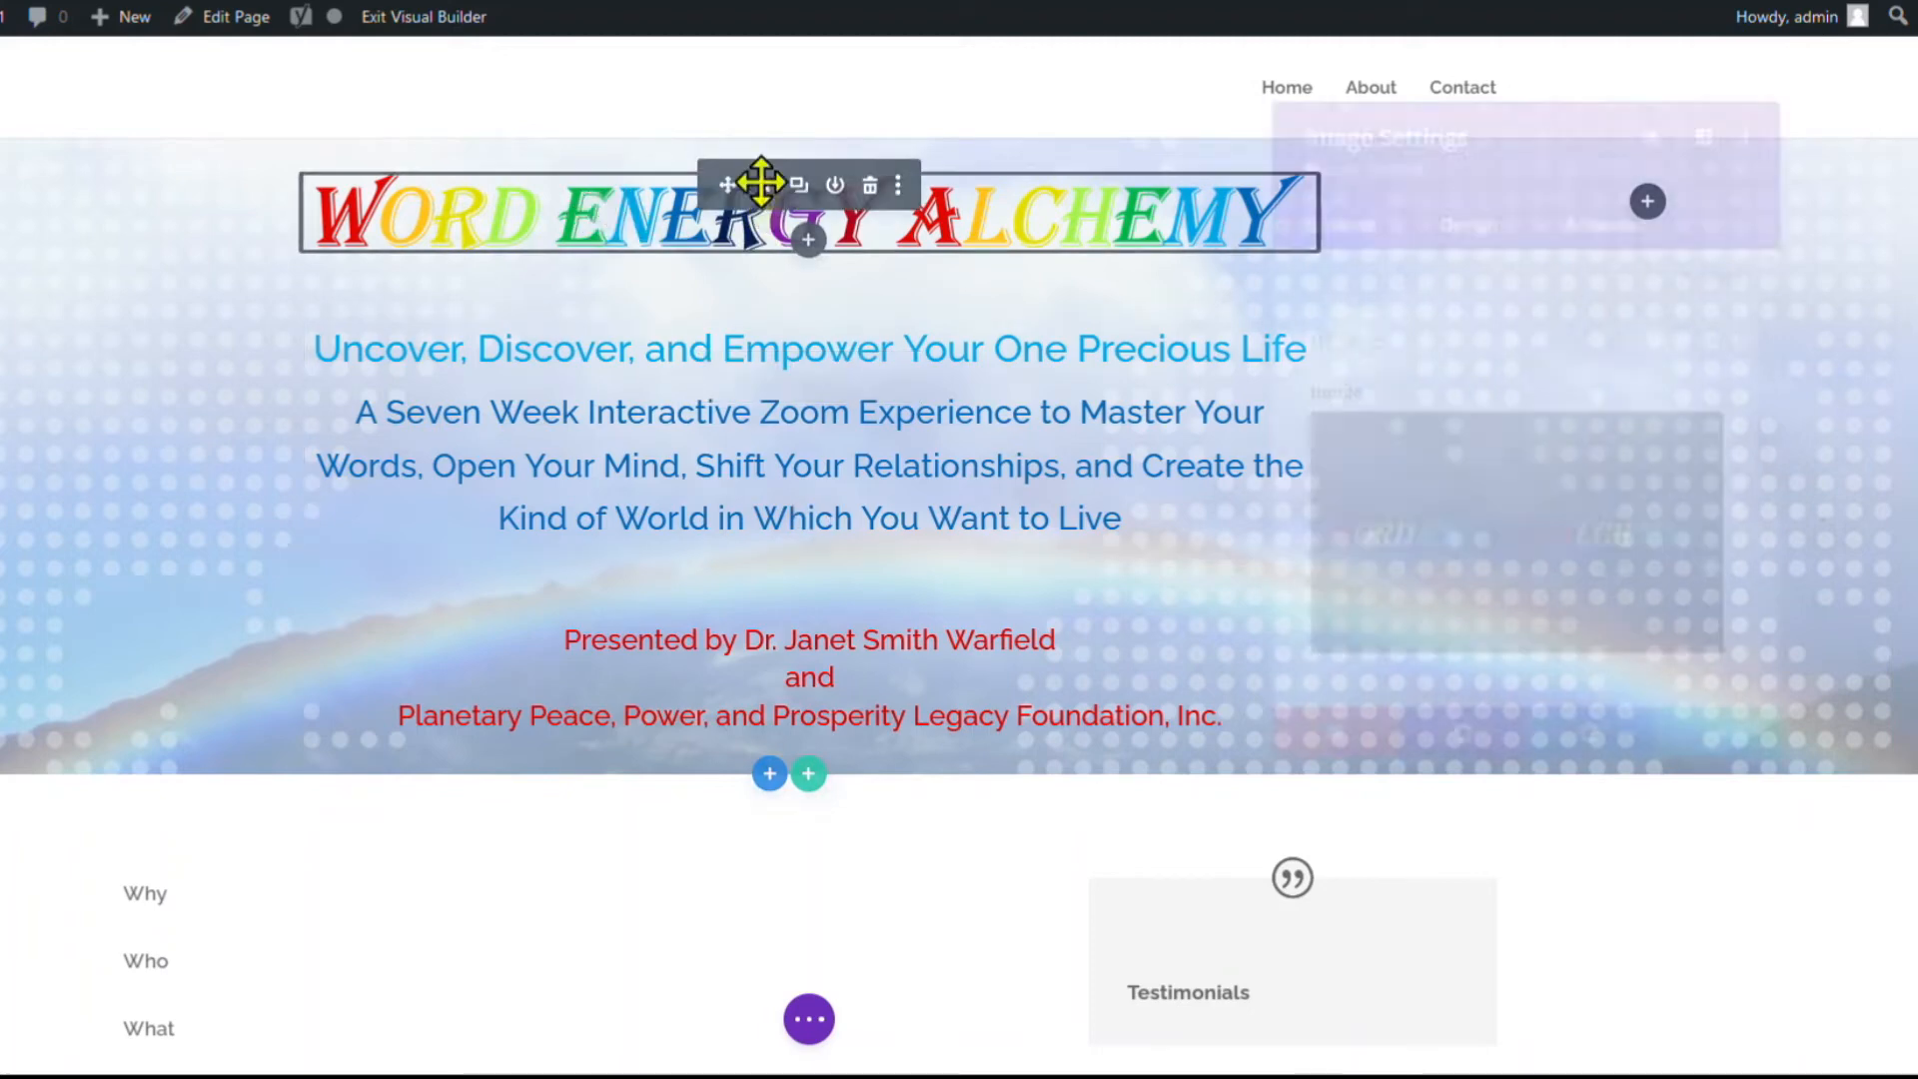
click(1468, 236)
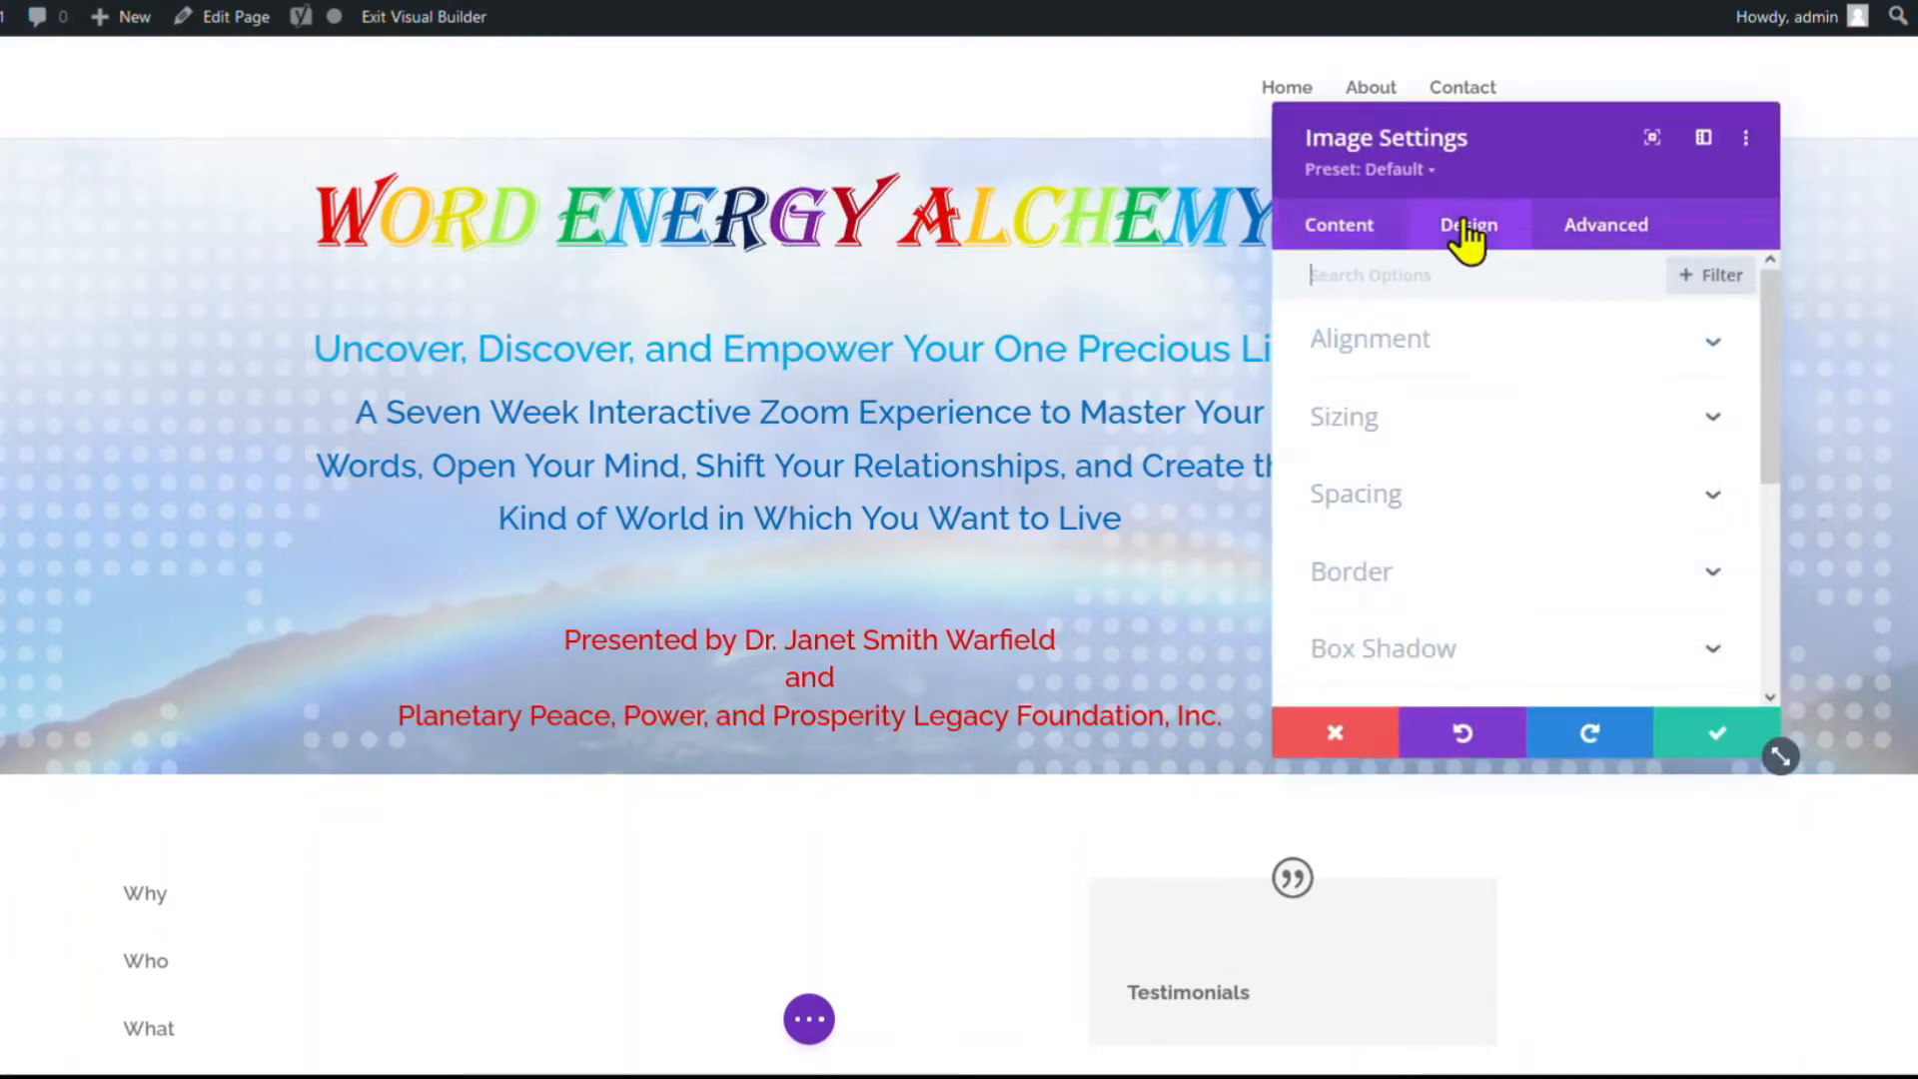
click(1384, 359)
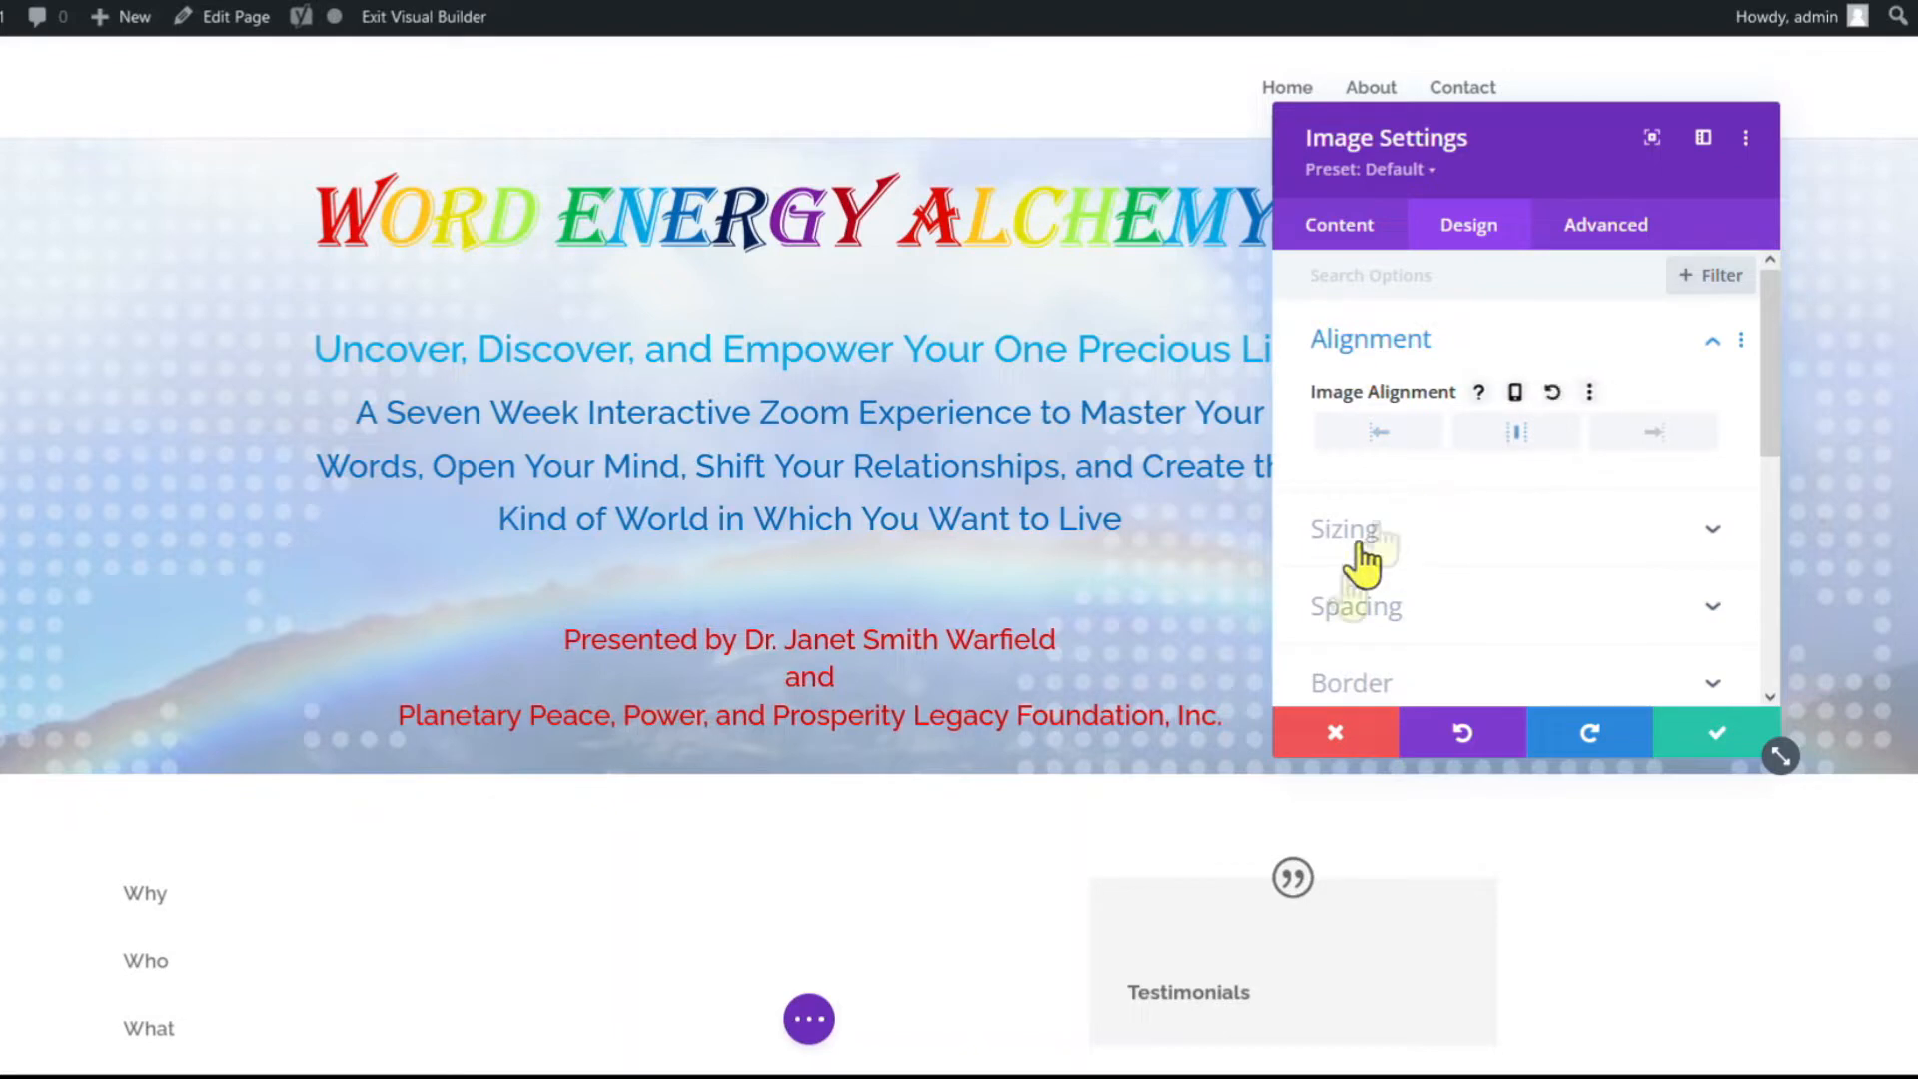
click(1343, 609)
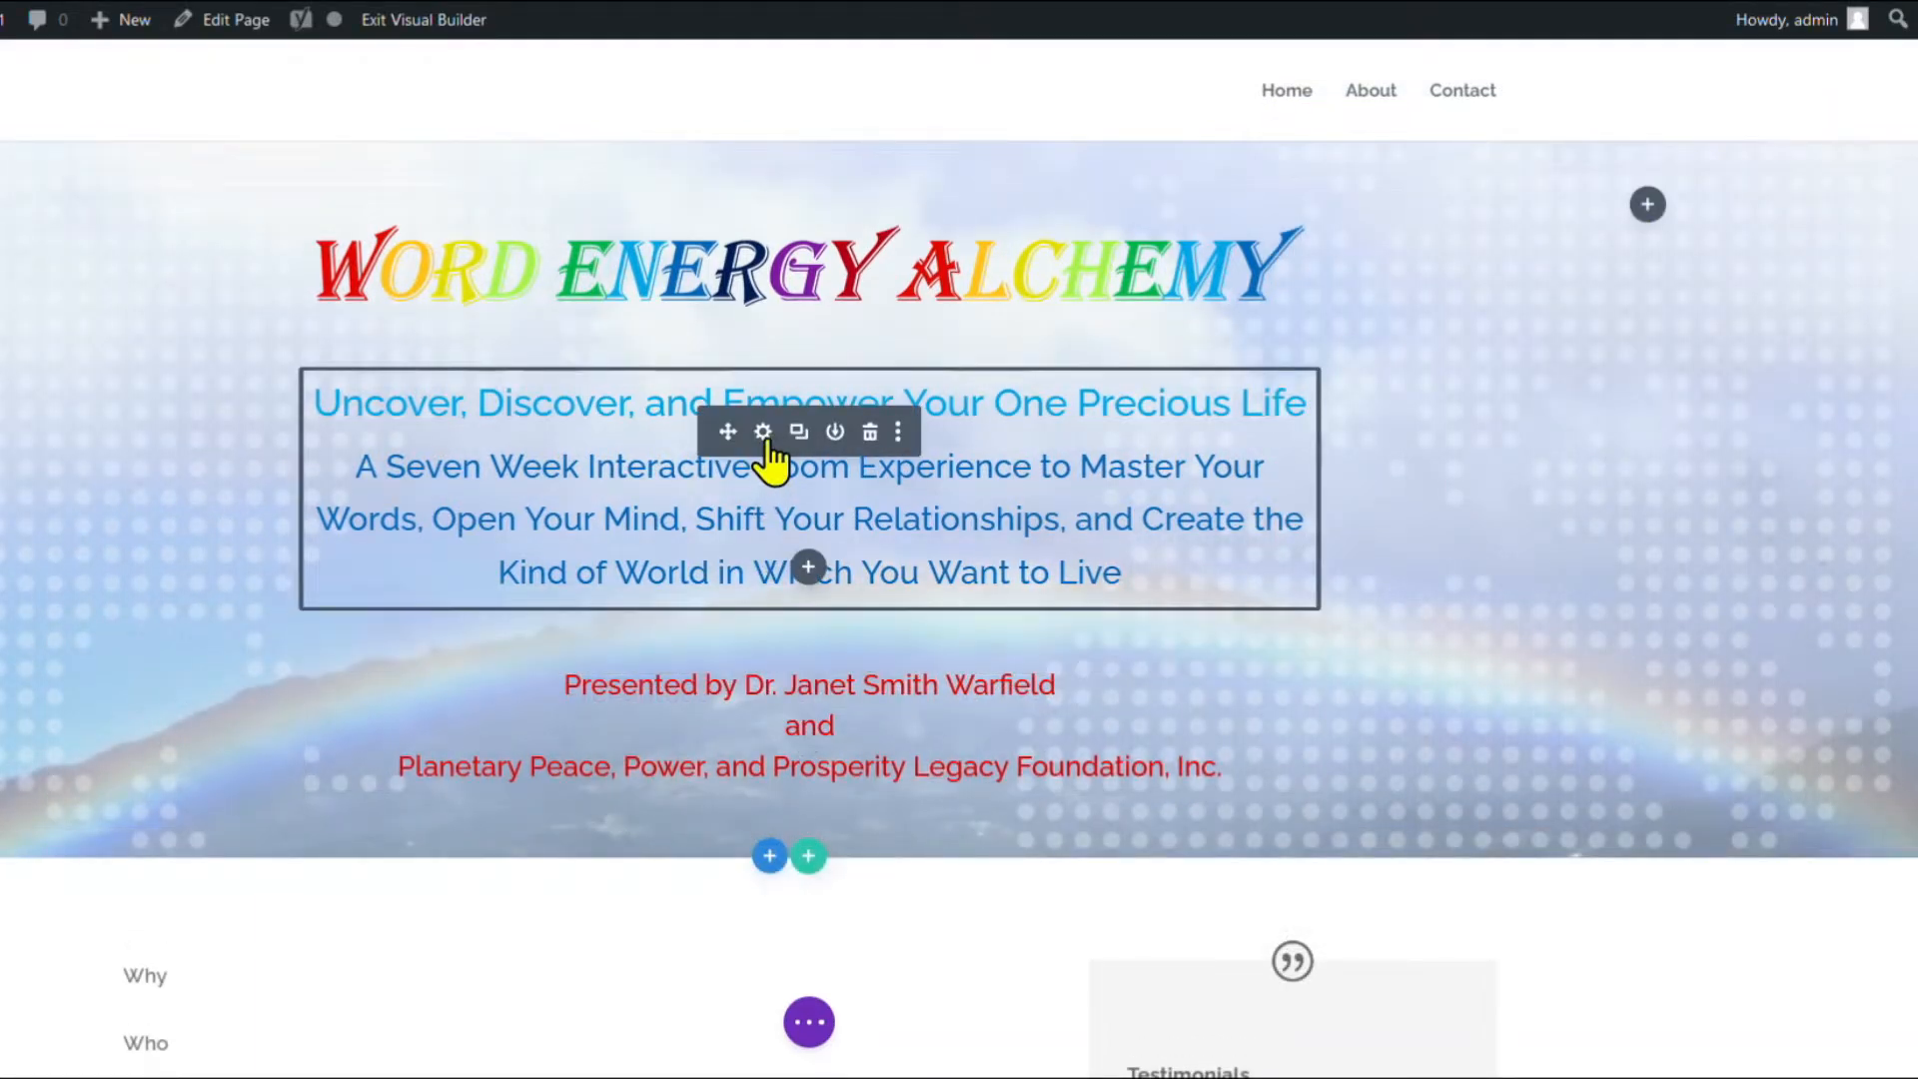
Give the subtitle text module a 3% bottom margin in its Design spacing settings.
click(764, 431)
click(1456, 250)
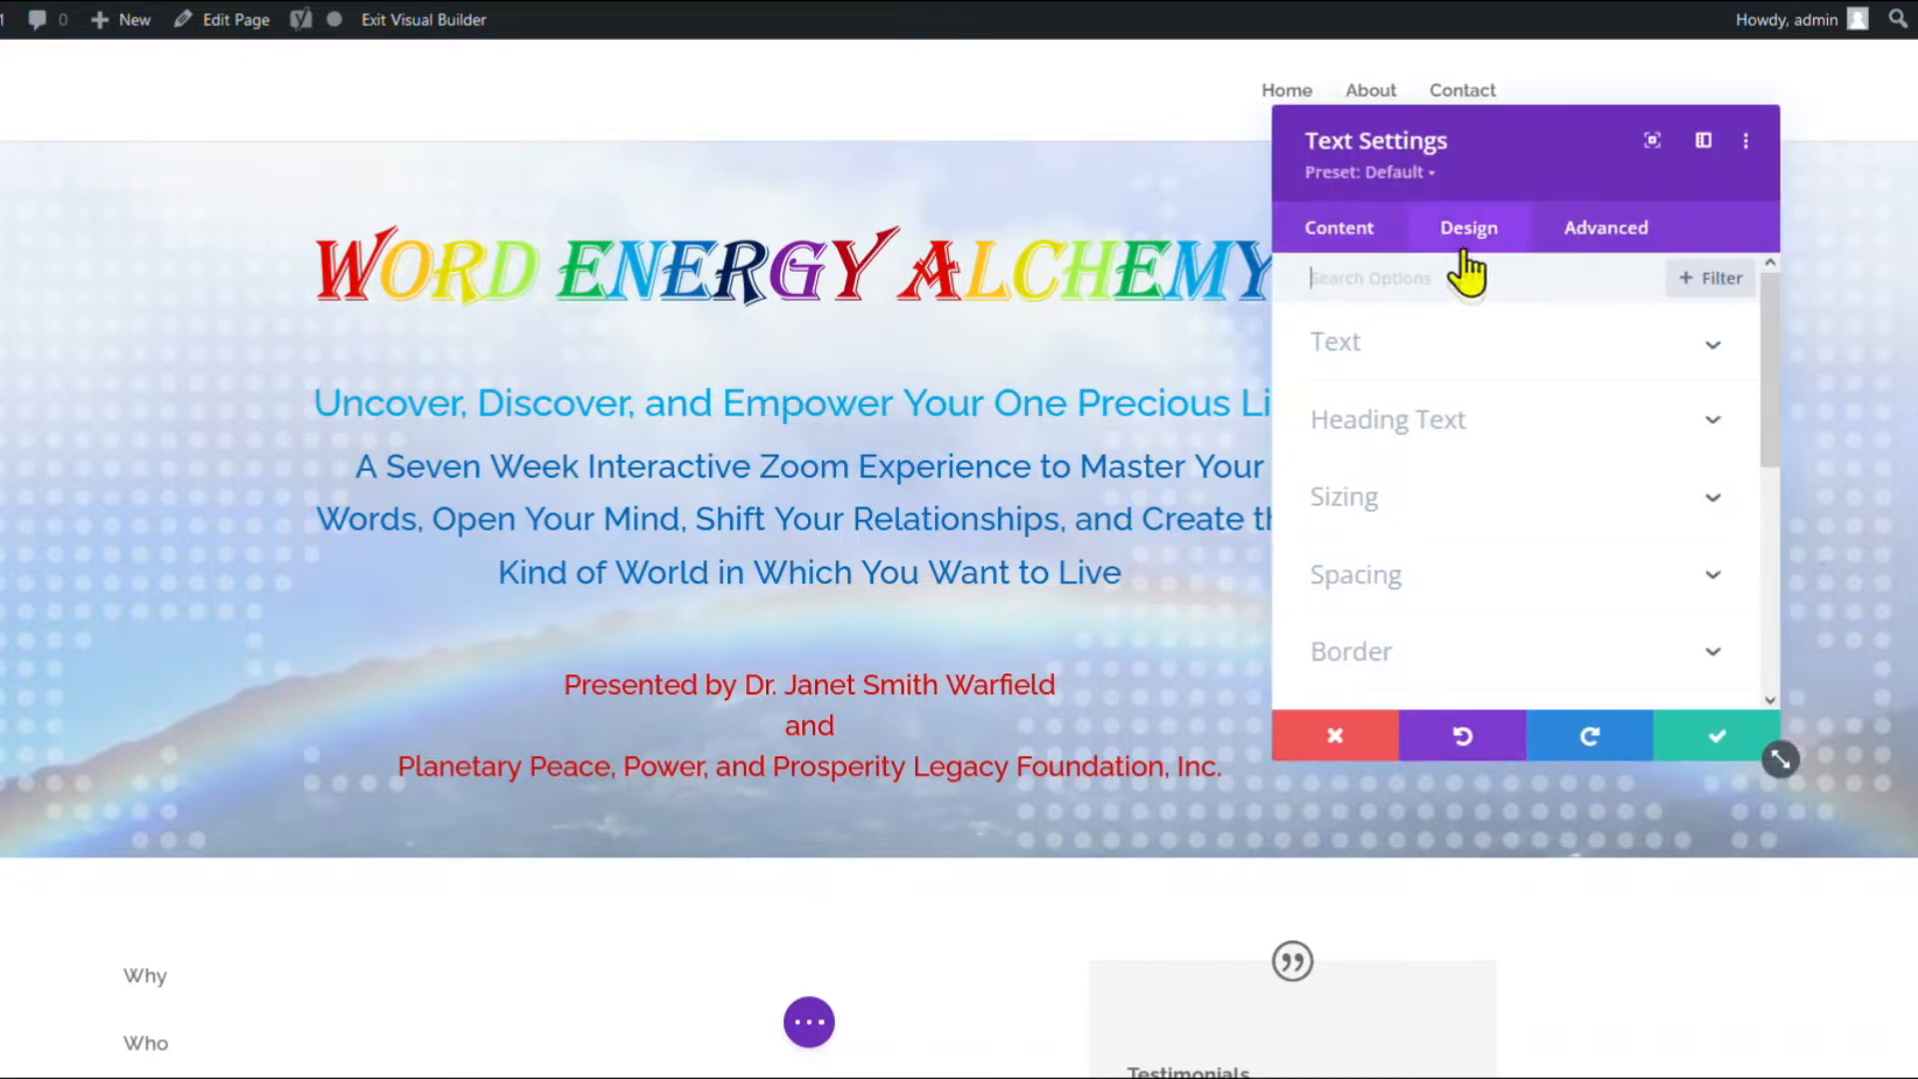
click(1367, 559)
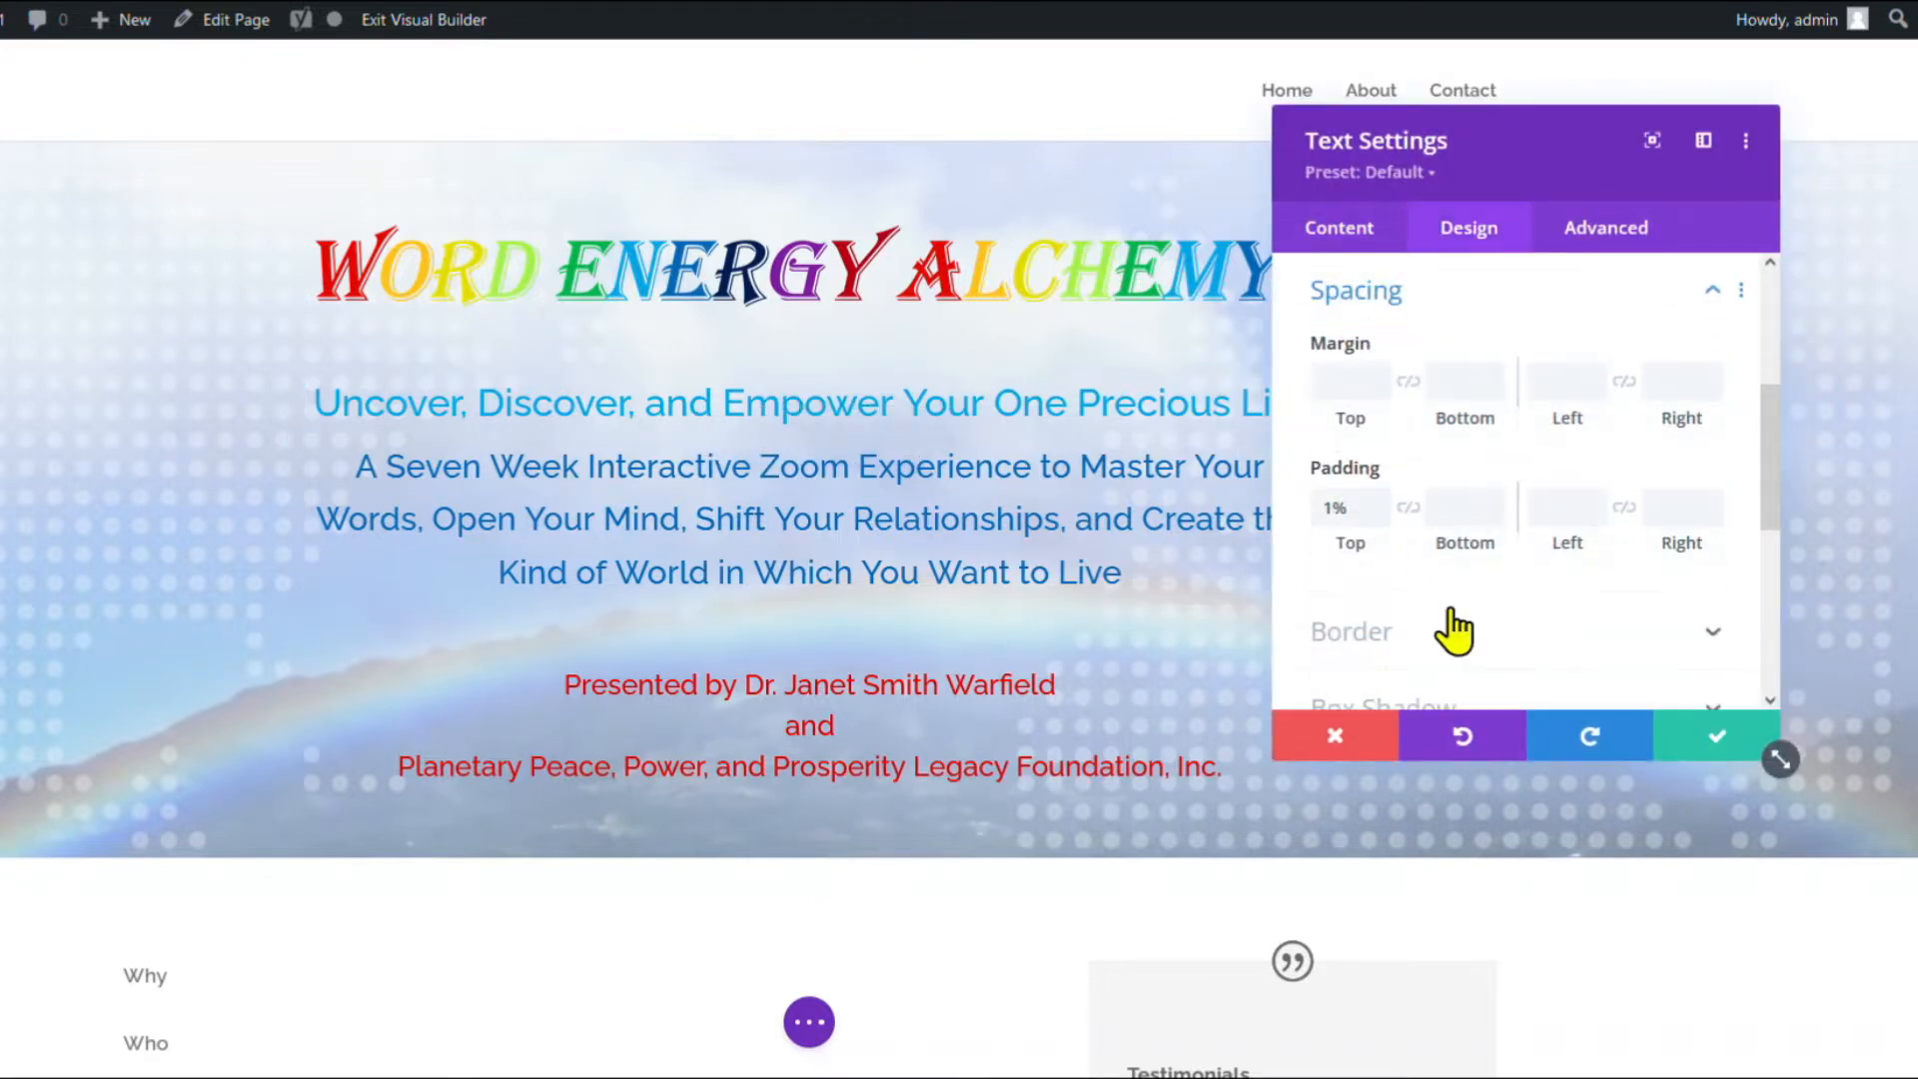
click(1448, 509)
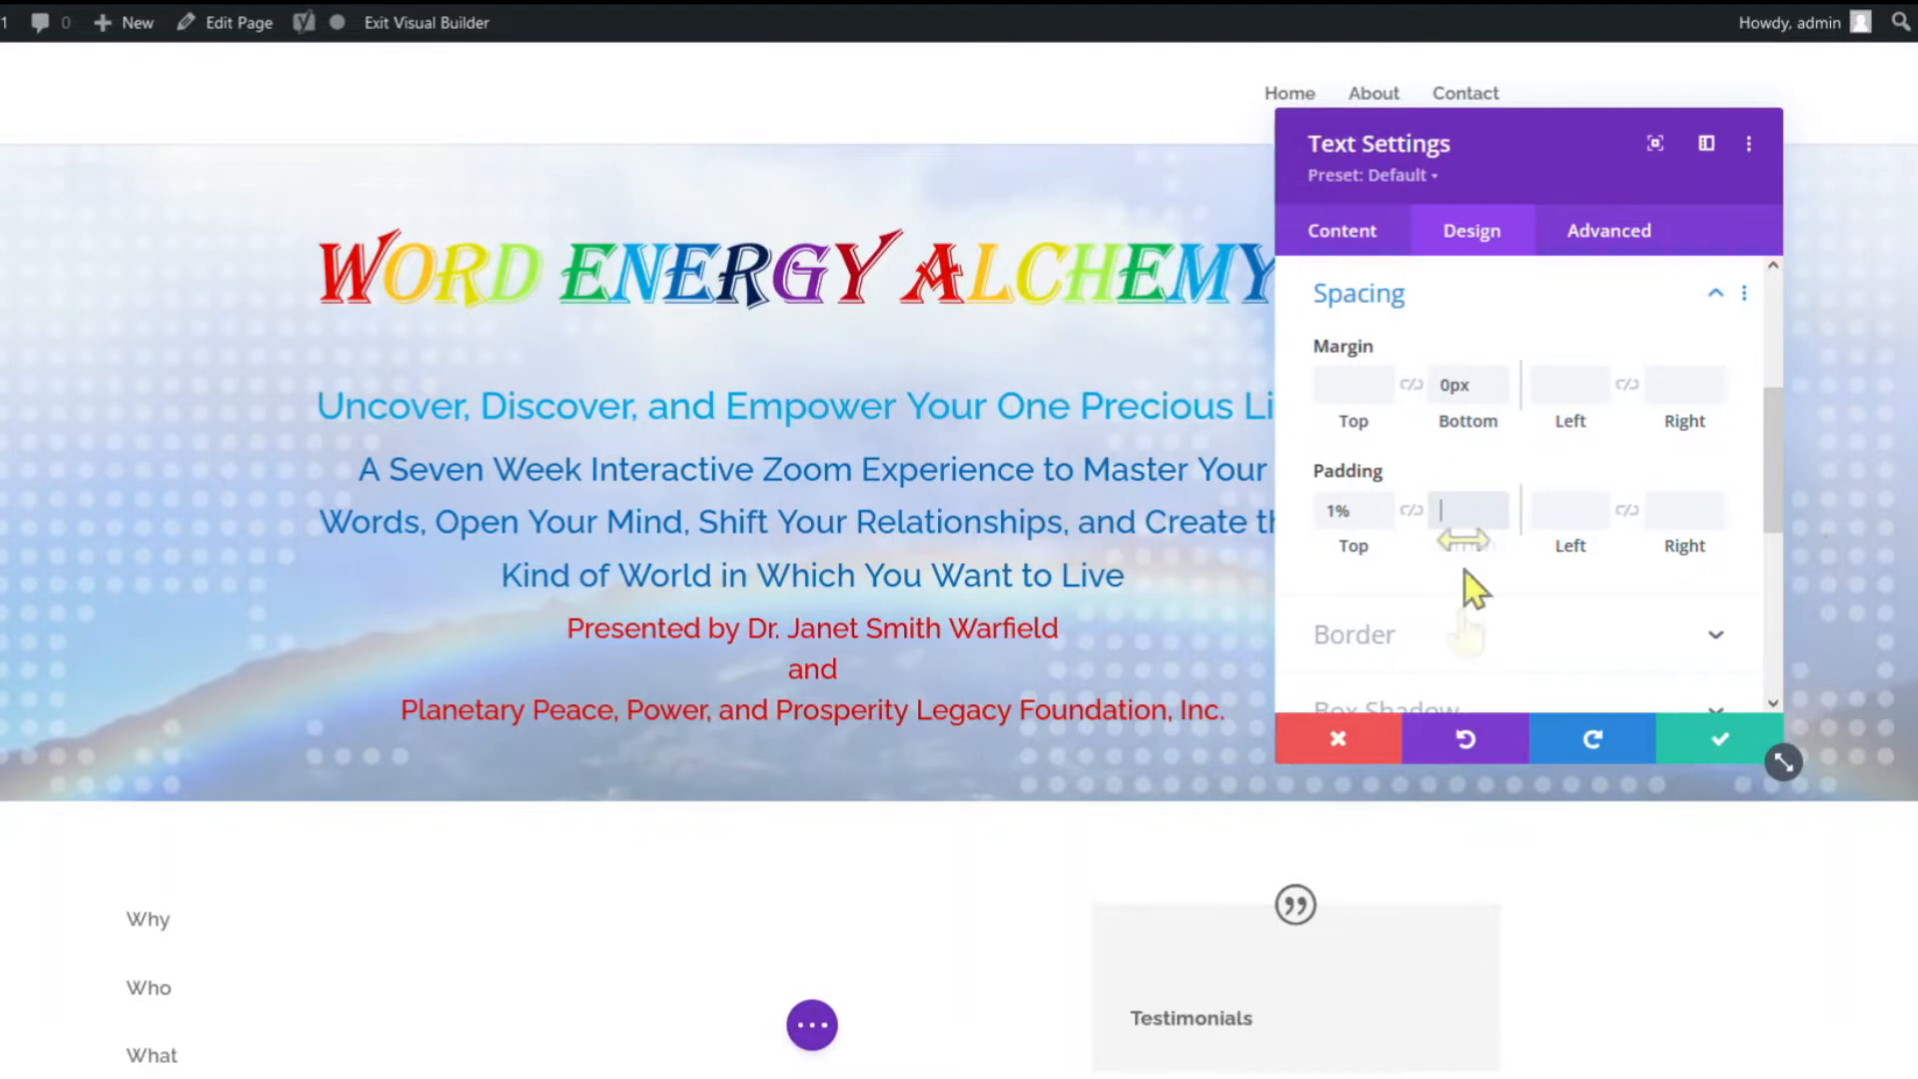
drag(1483, 390, 1435, 385)
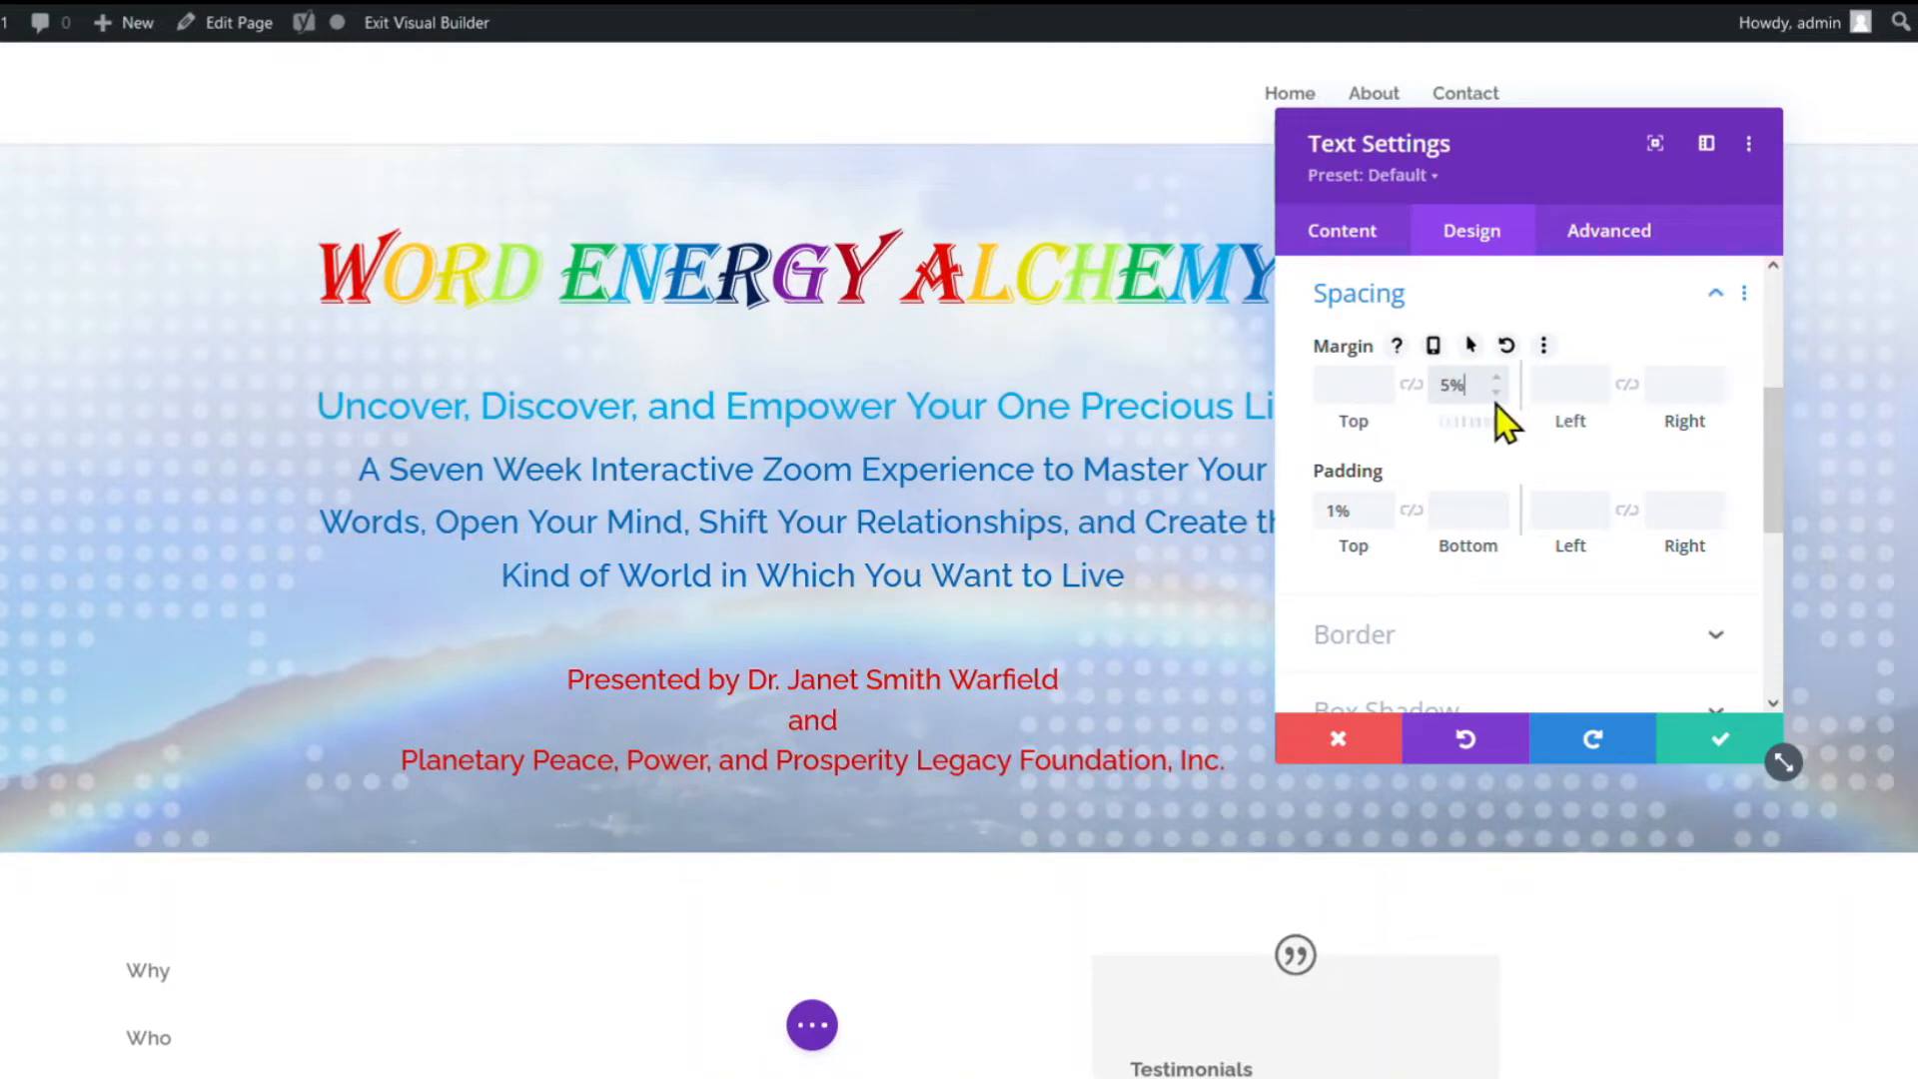
click(1494, 393)
click(1495, 393)
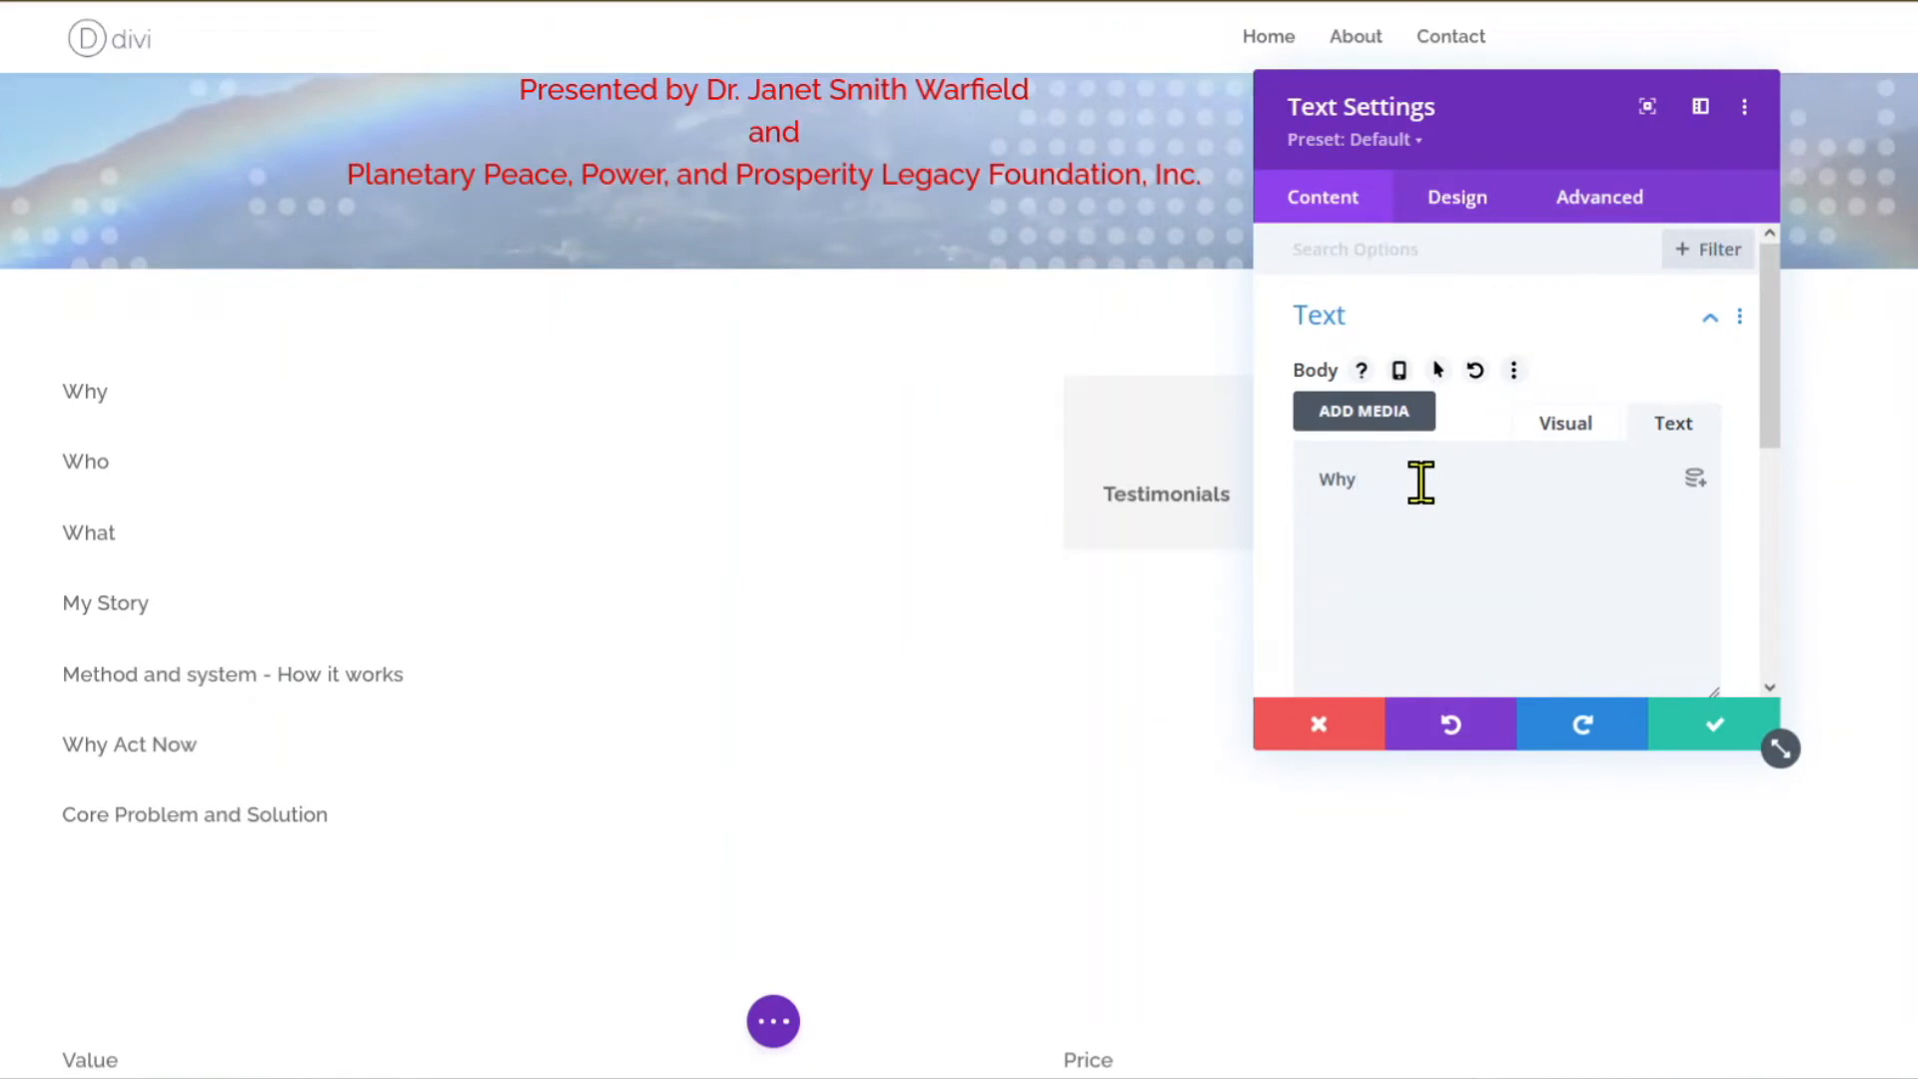
Paste the three Why paragraphs on growth, sanctuary and visionary movement into the module body.
text(To support all of us in learning, growing, creating, co-creating, and manifesting inner peace, personal empowerment, and prosperity.  To support our non-profit foundation, Planetary Peace, Power, and Prosperity Legacy Foundation, Inc. in developing, maintaining, improving, and enhancing a model peaceful, powerful, prosperous sanctuary and educational center in the Western Mountains of North Carolina.  To fuel, simplify, and amplify a visionary movement to shift the consciousness and mindset of our entire planet and empower each beautiful, precious life that emerges to be everything it can be.)
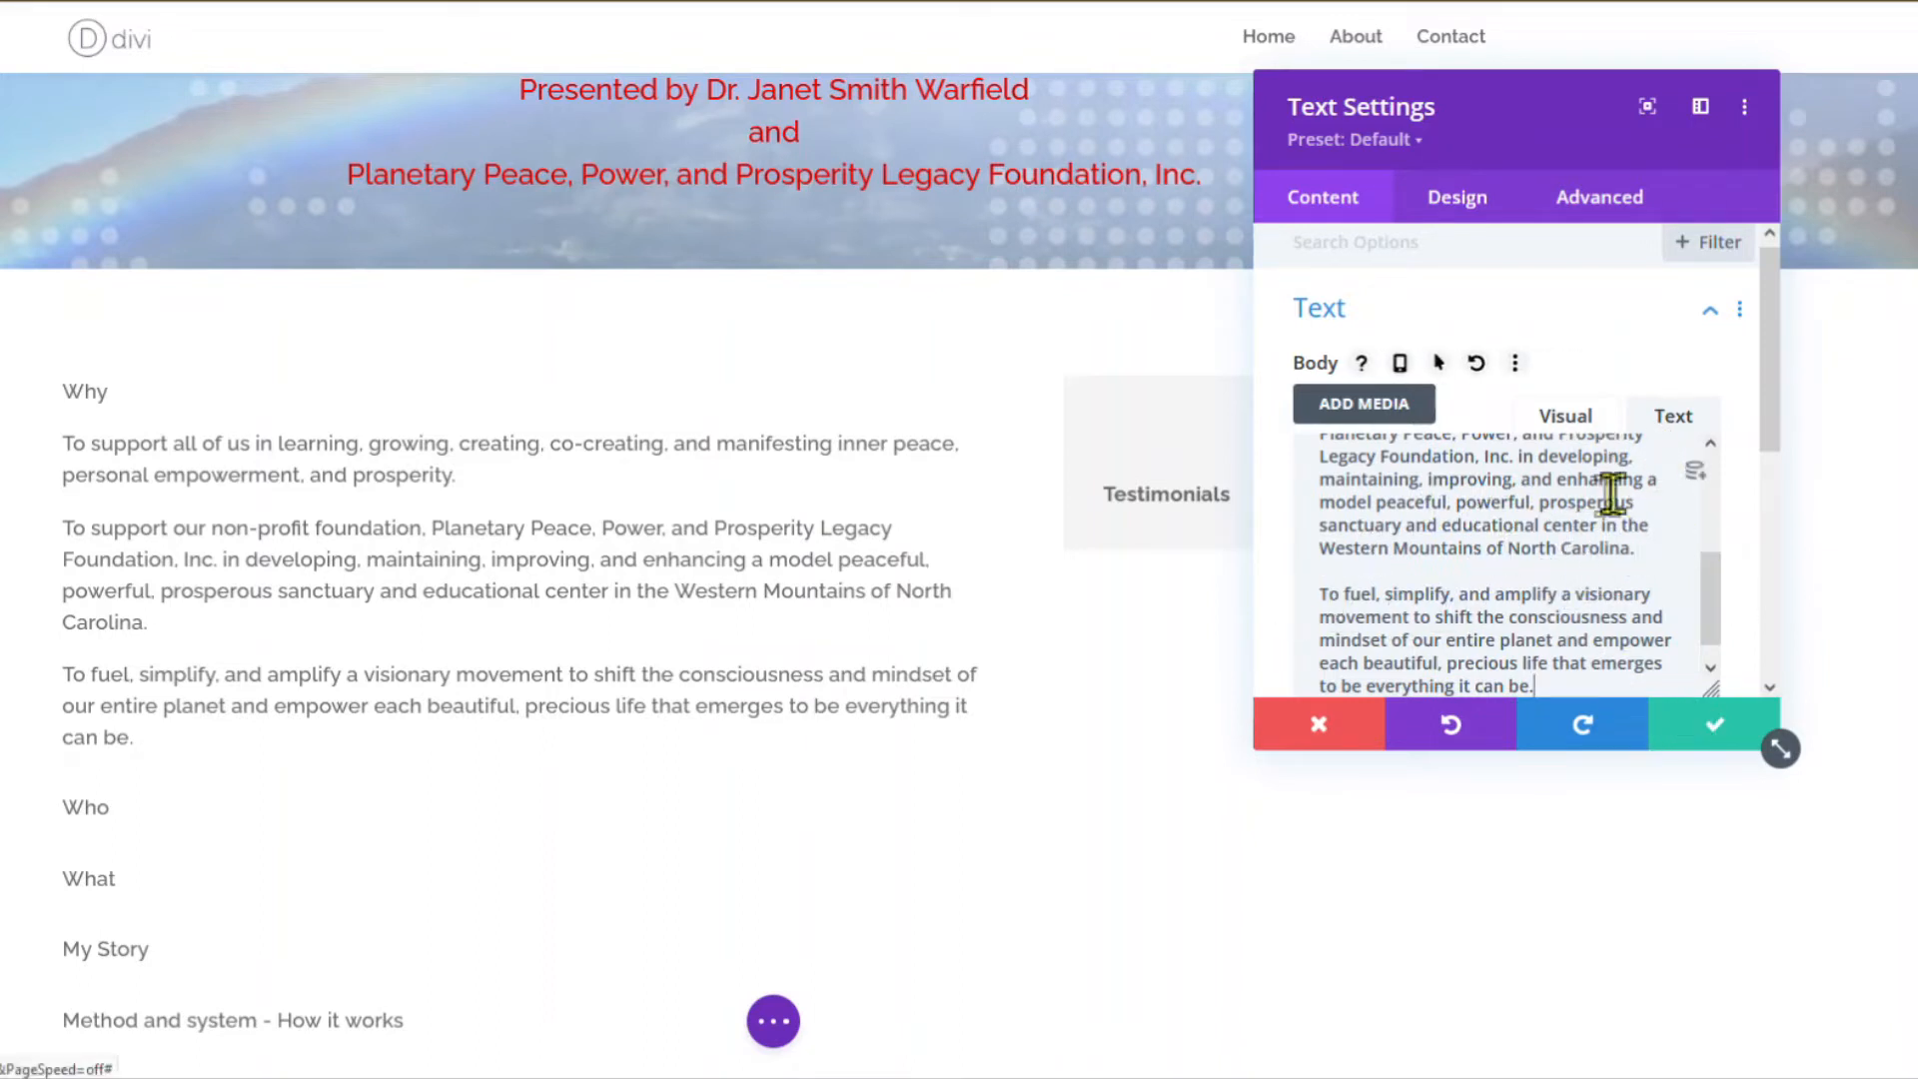
scroll(1598, 510, up, 6)
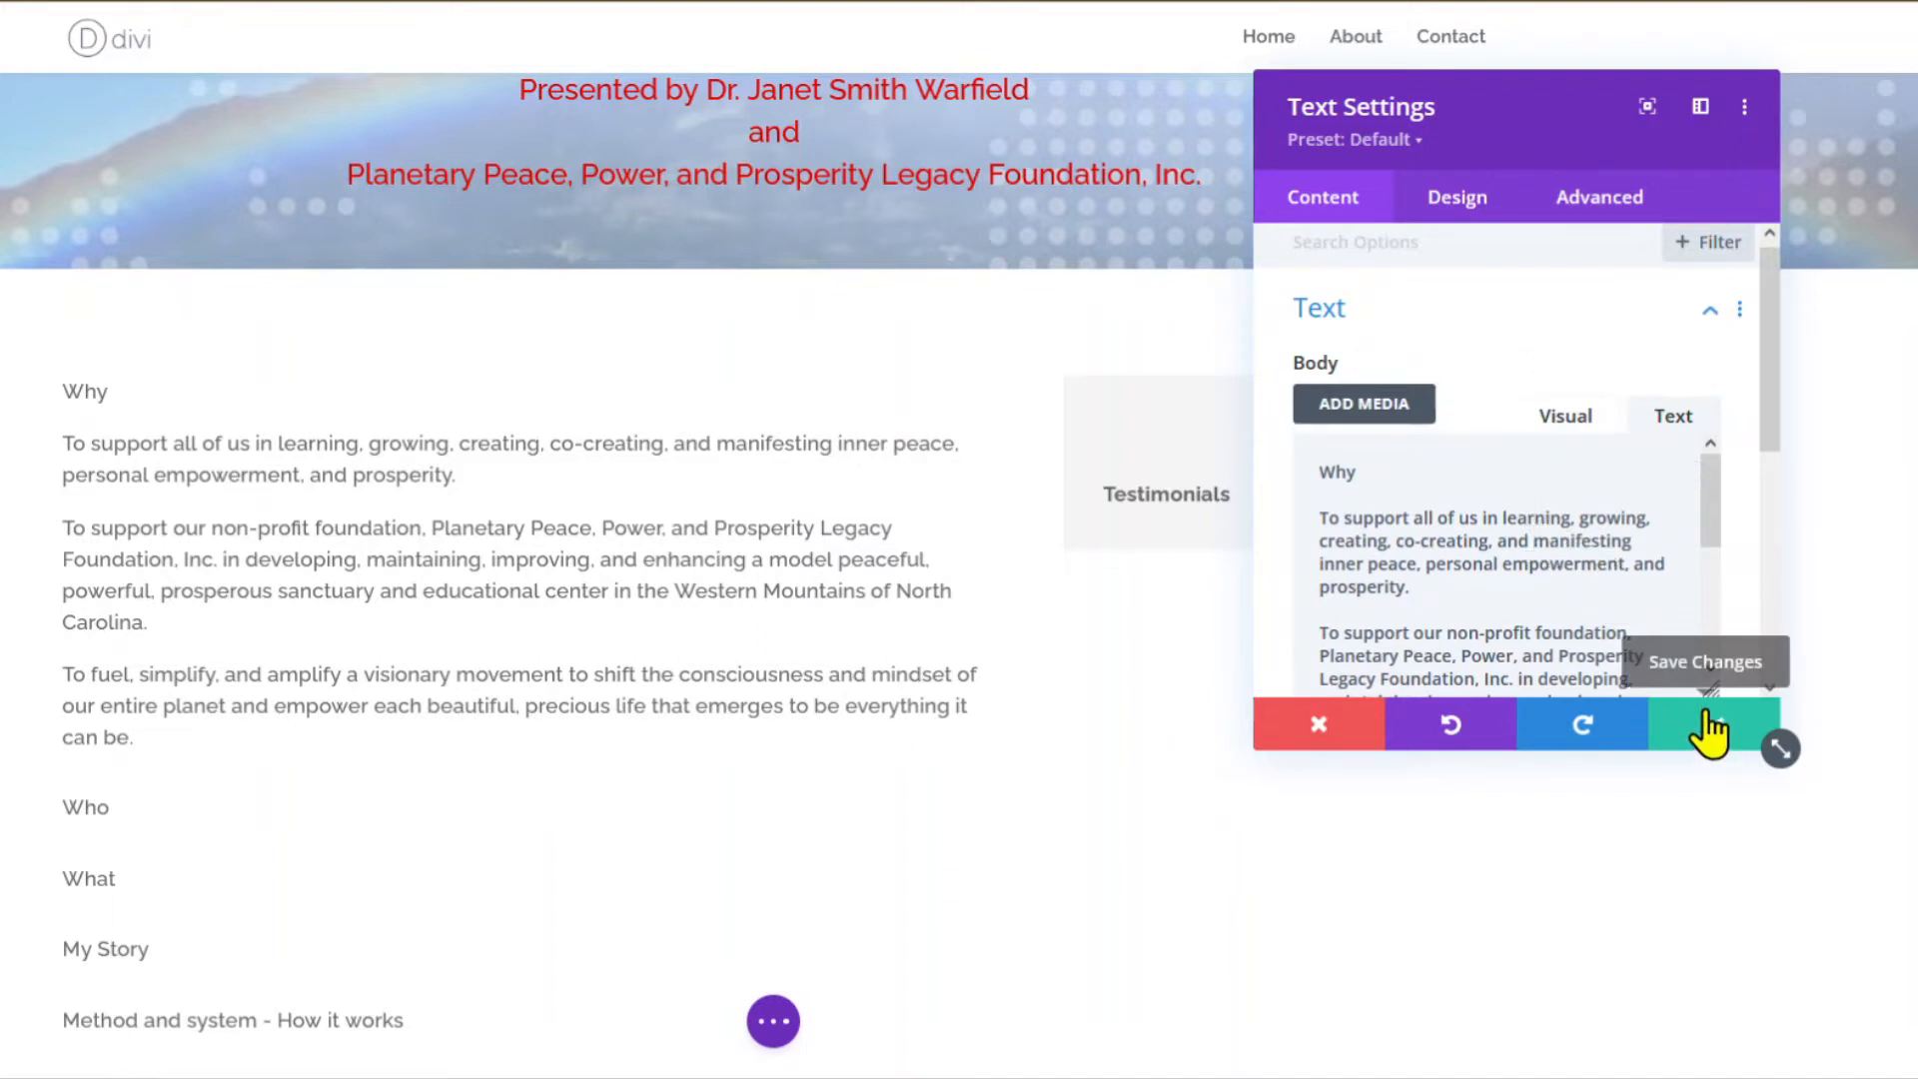
click(1459, 205)
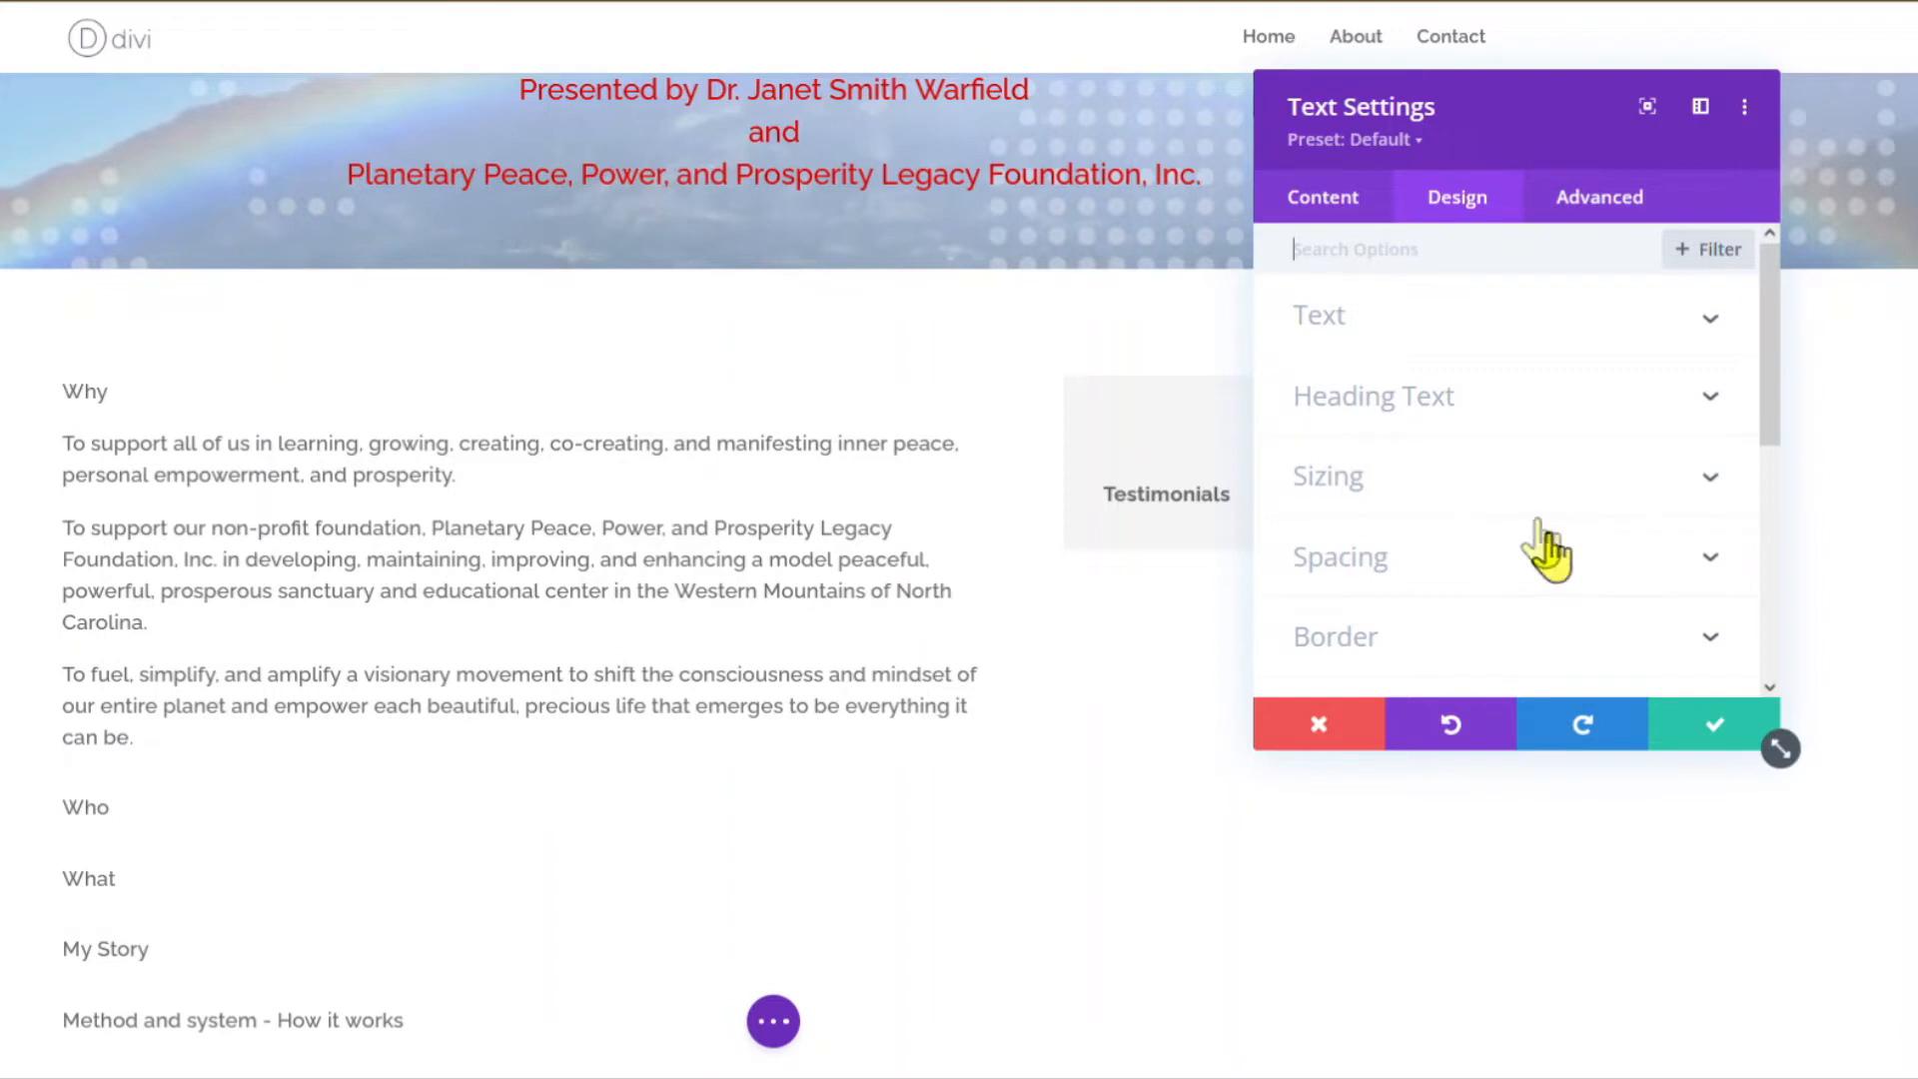
click(1351, 562)
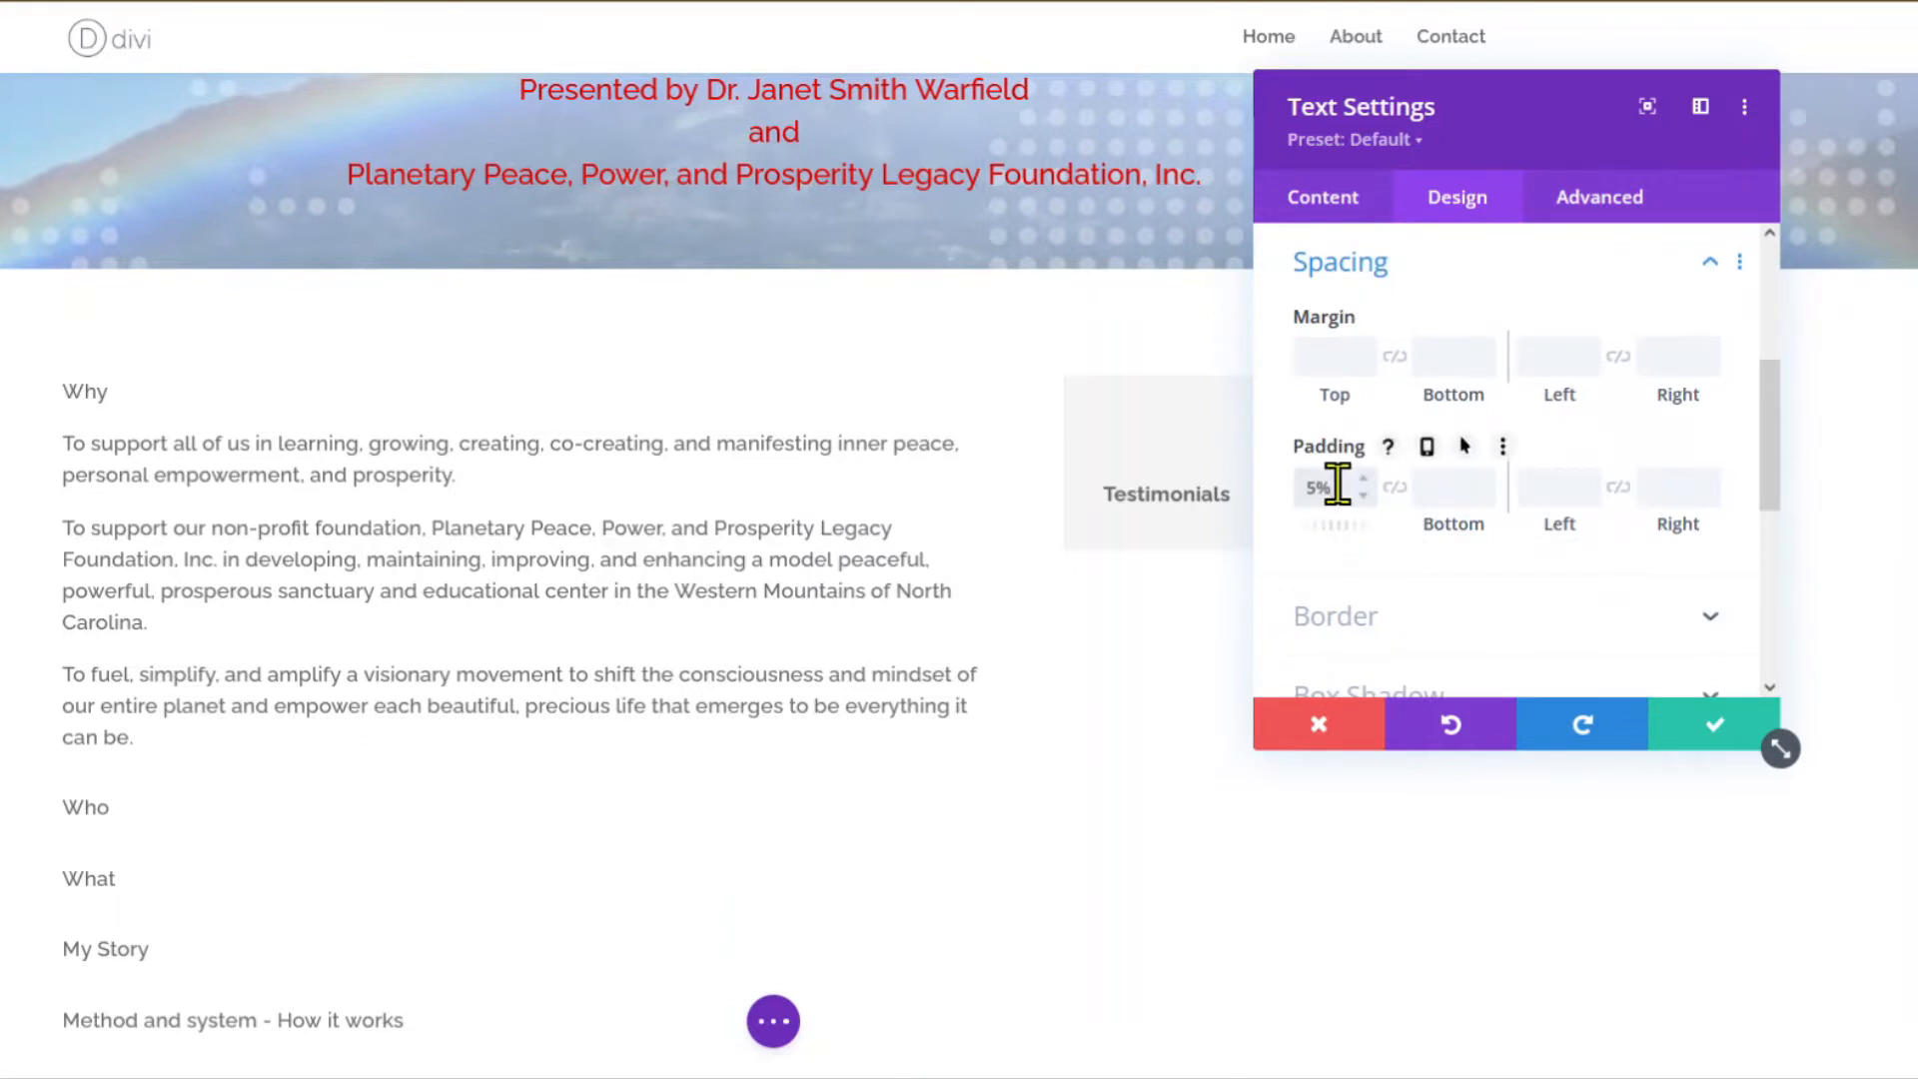
Link the Why module's top/bottom and left/right padding and set each pair to 2%.
click(1393, 486)
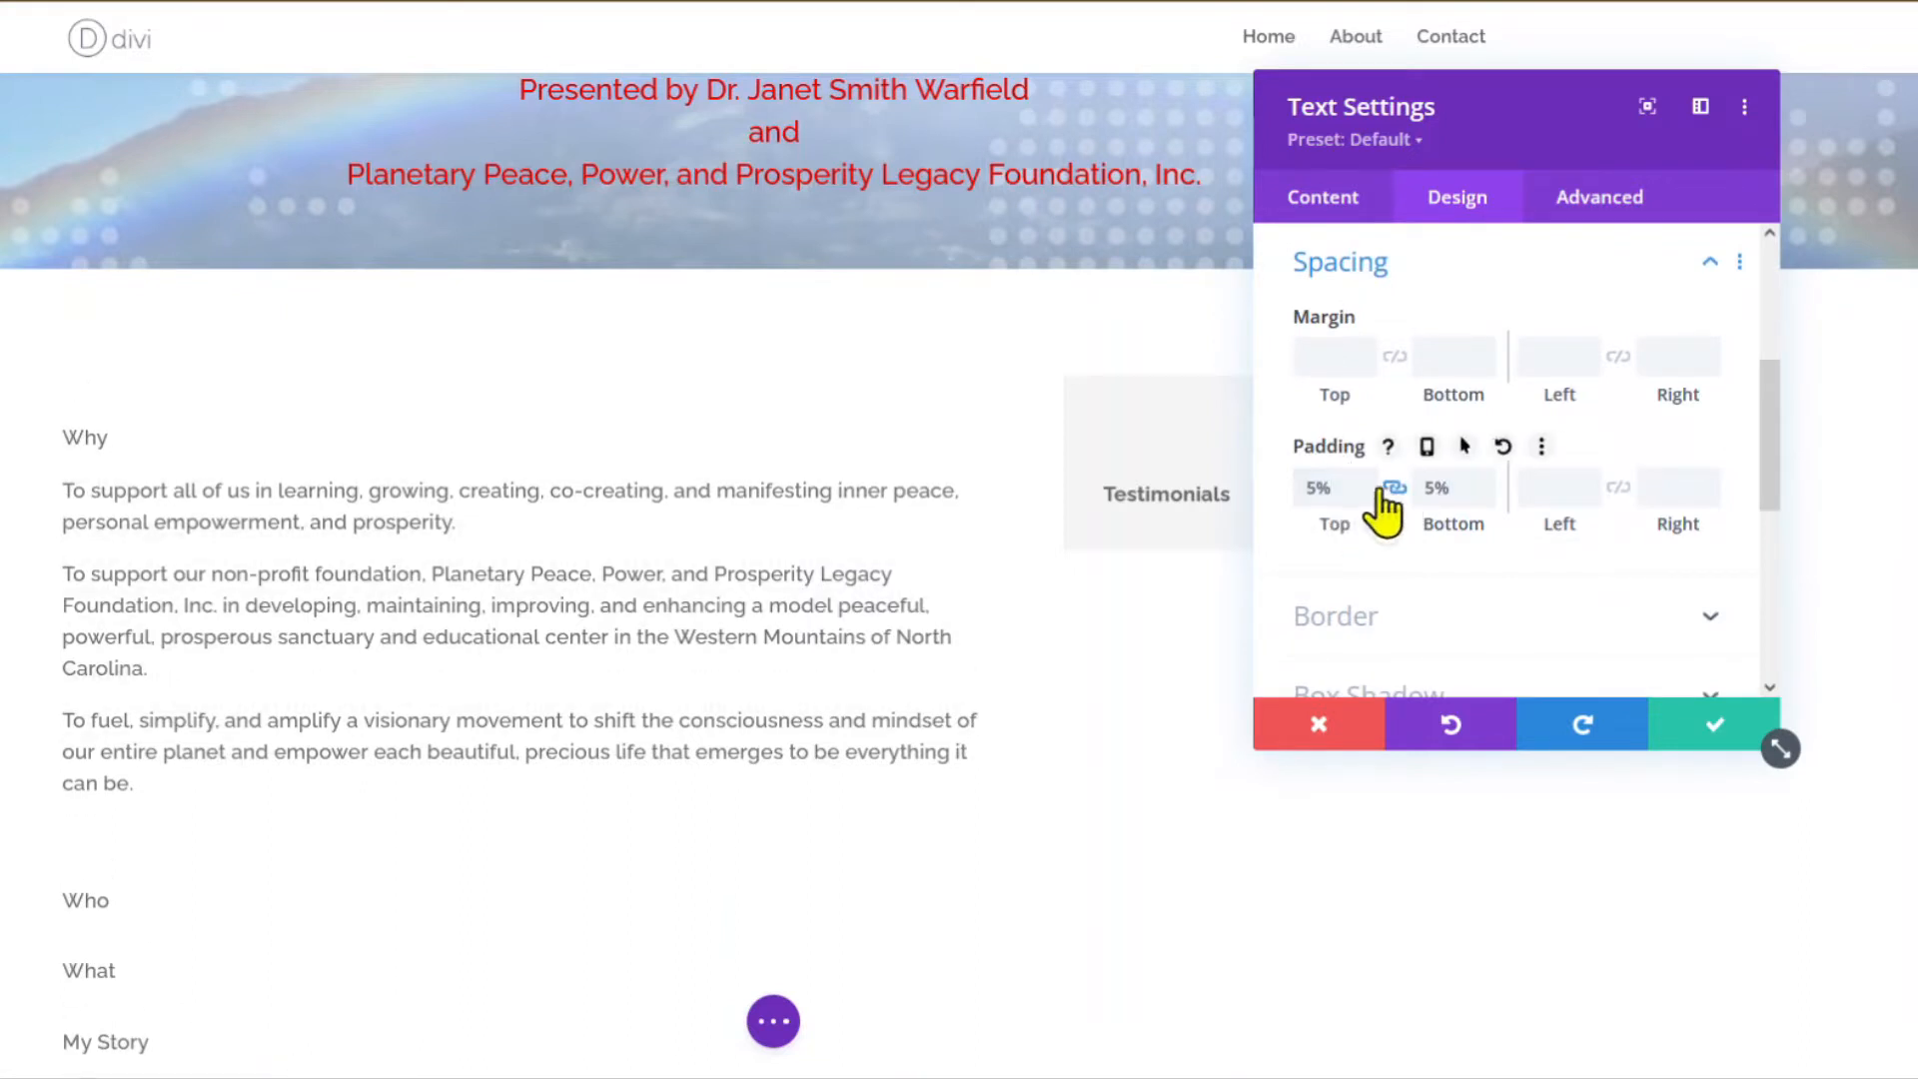
click(1363, 497)
click(1364, 496)
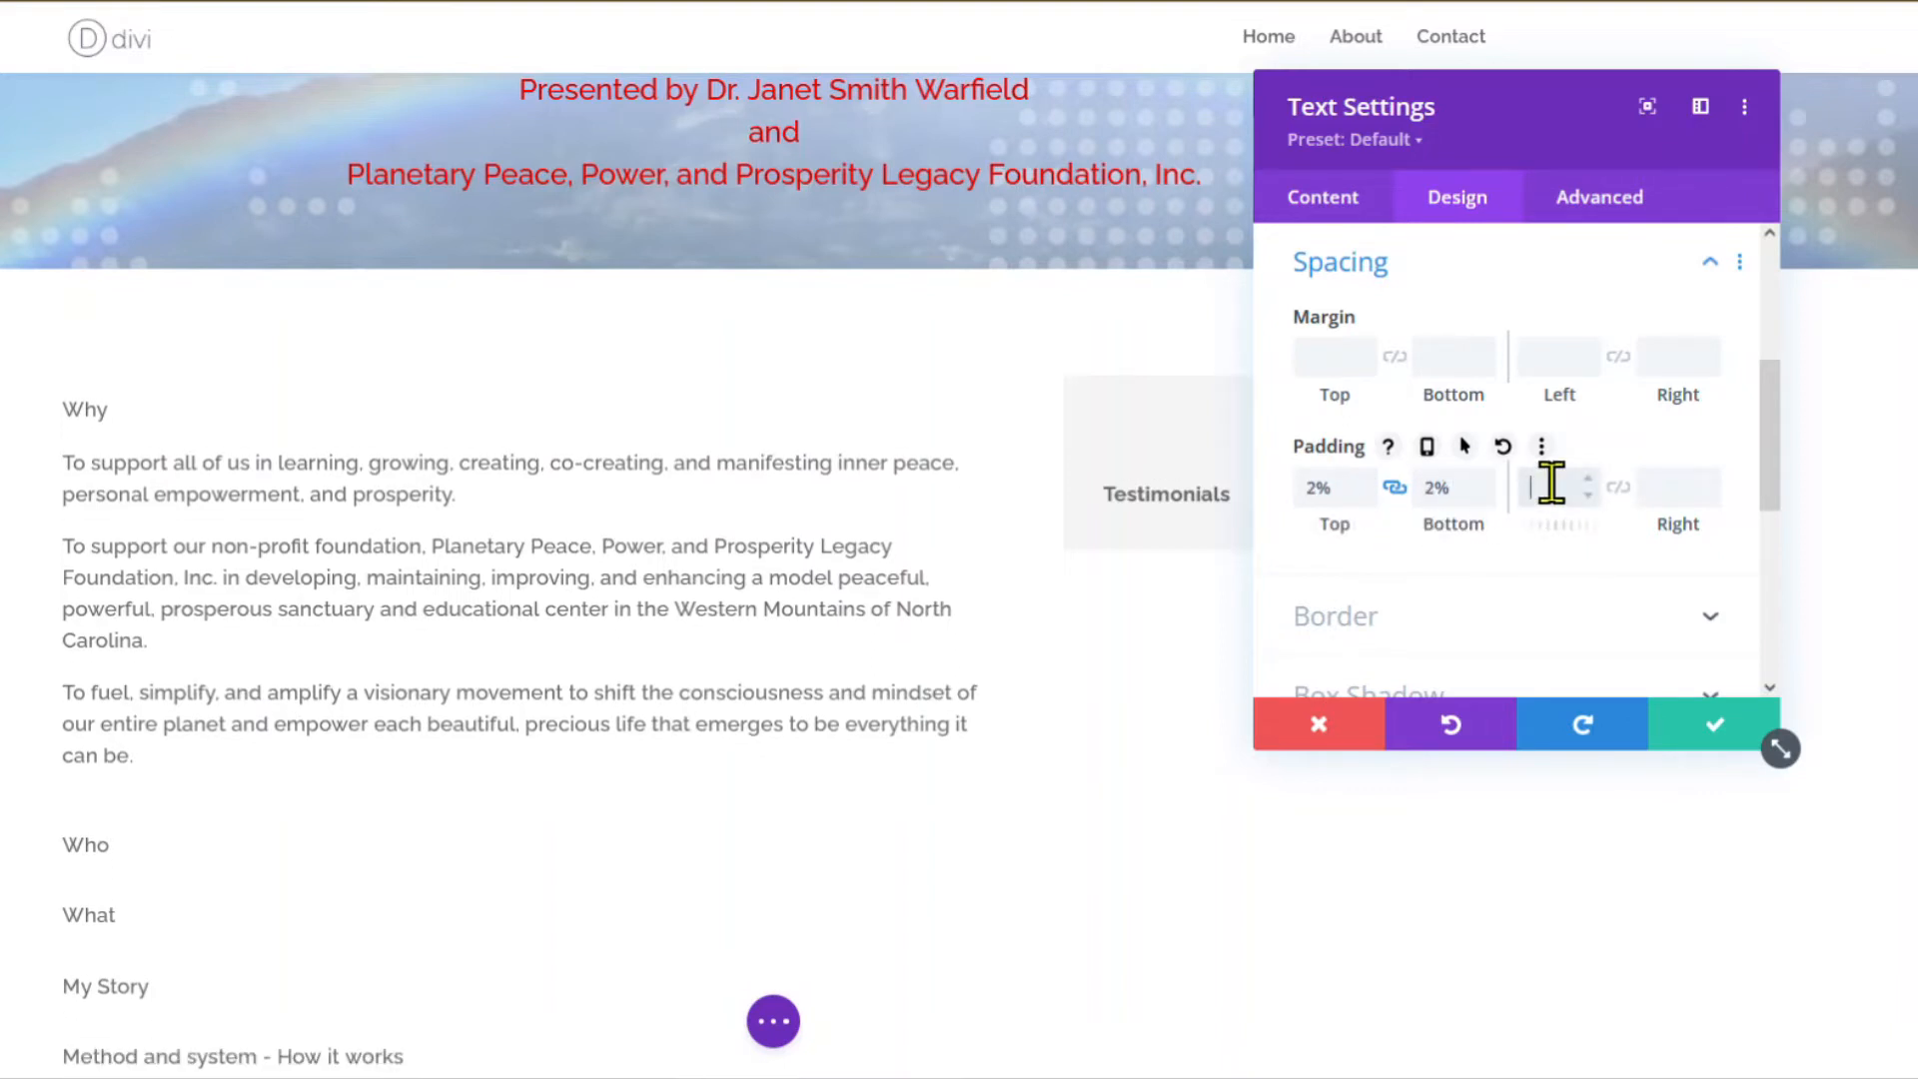
click(1618, 487)
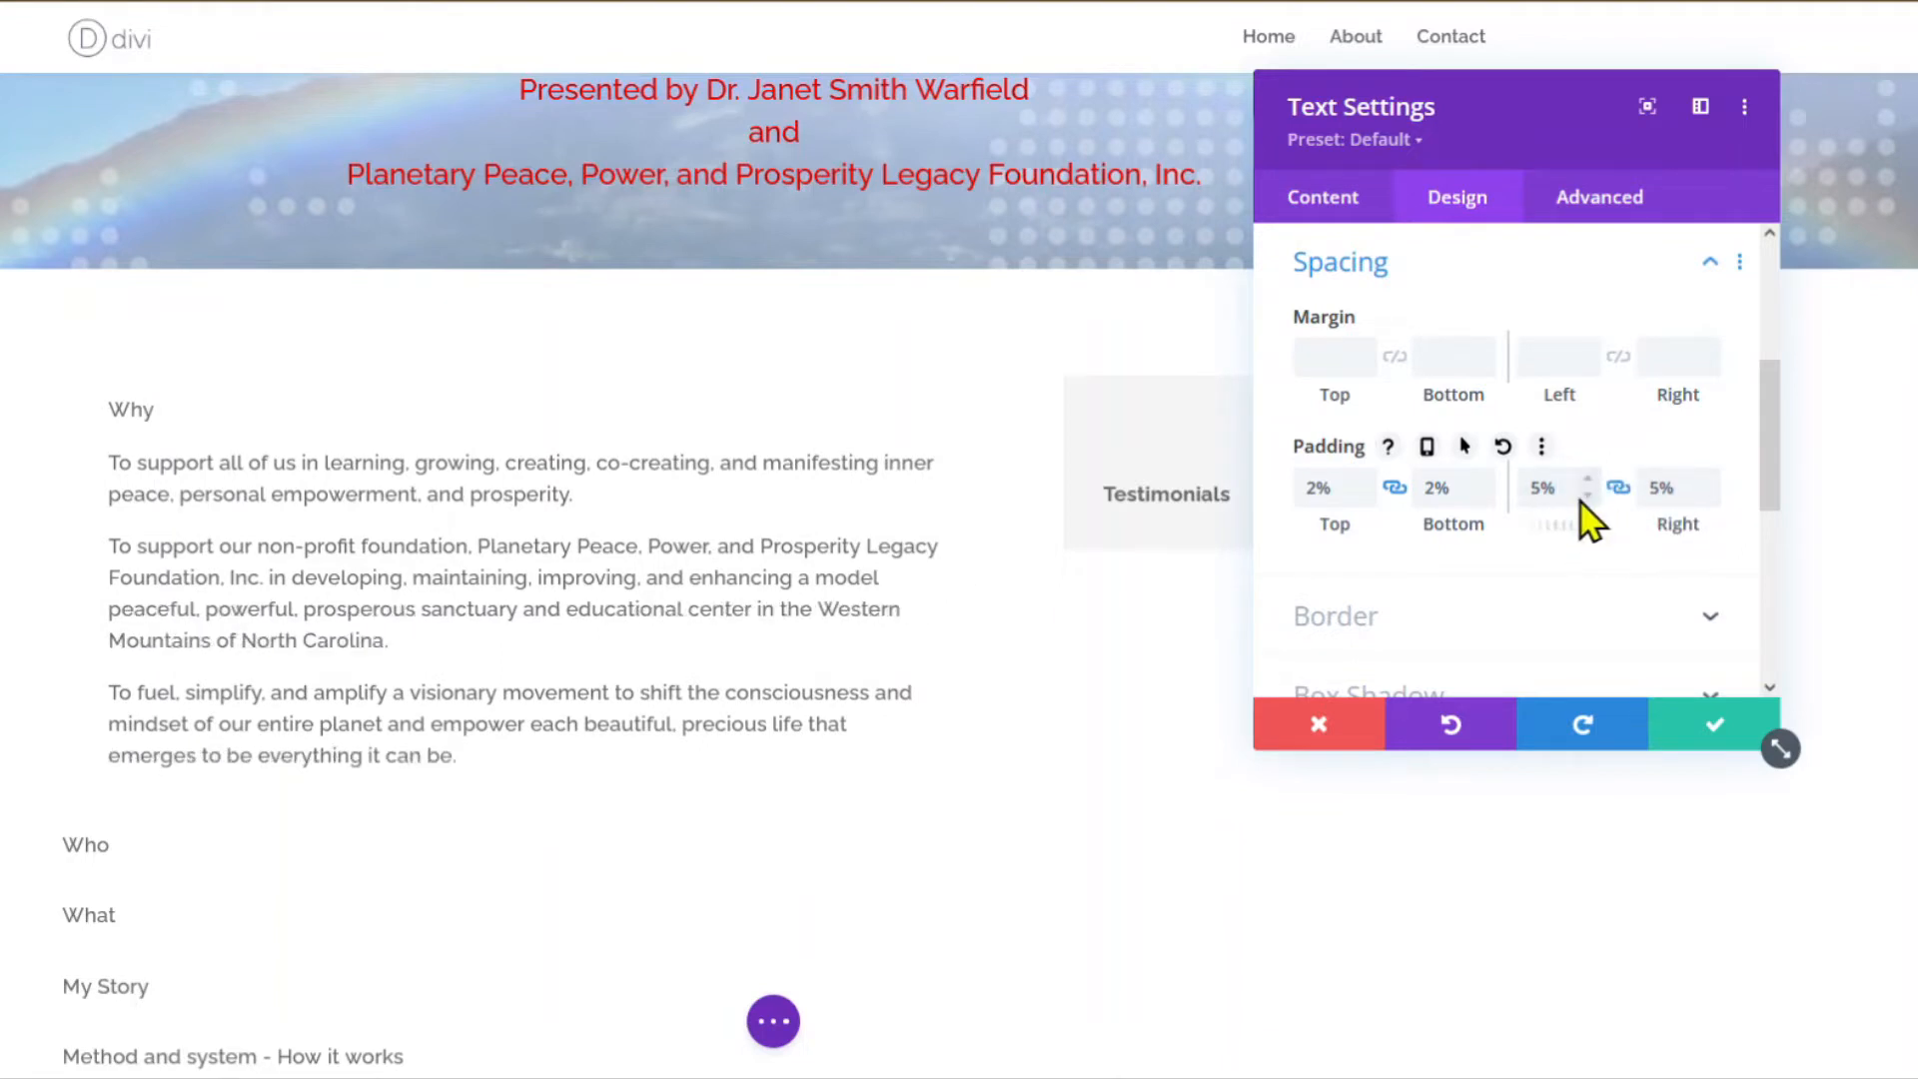
click(1588, 497)
click(1588, 496)
click(1588, 496)
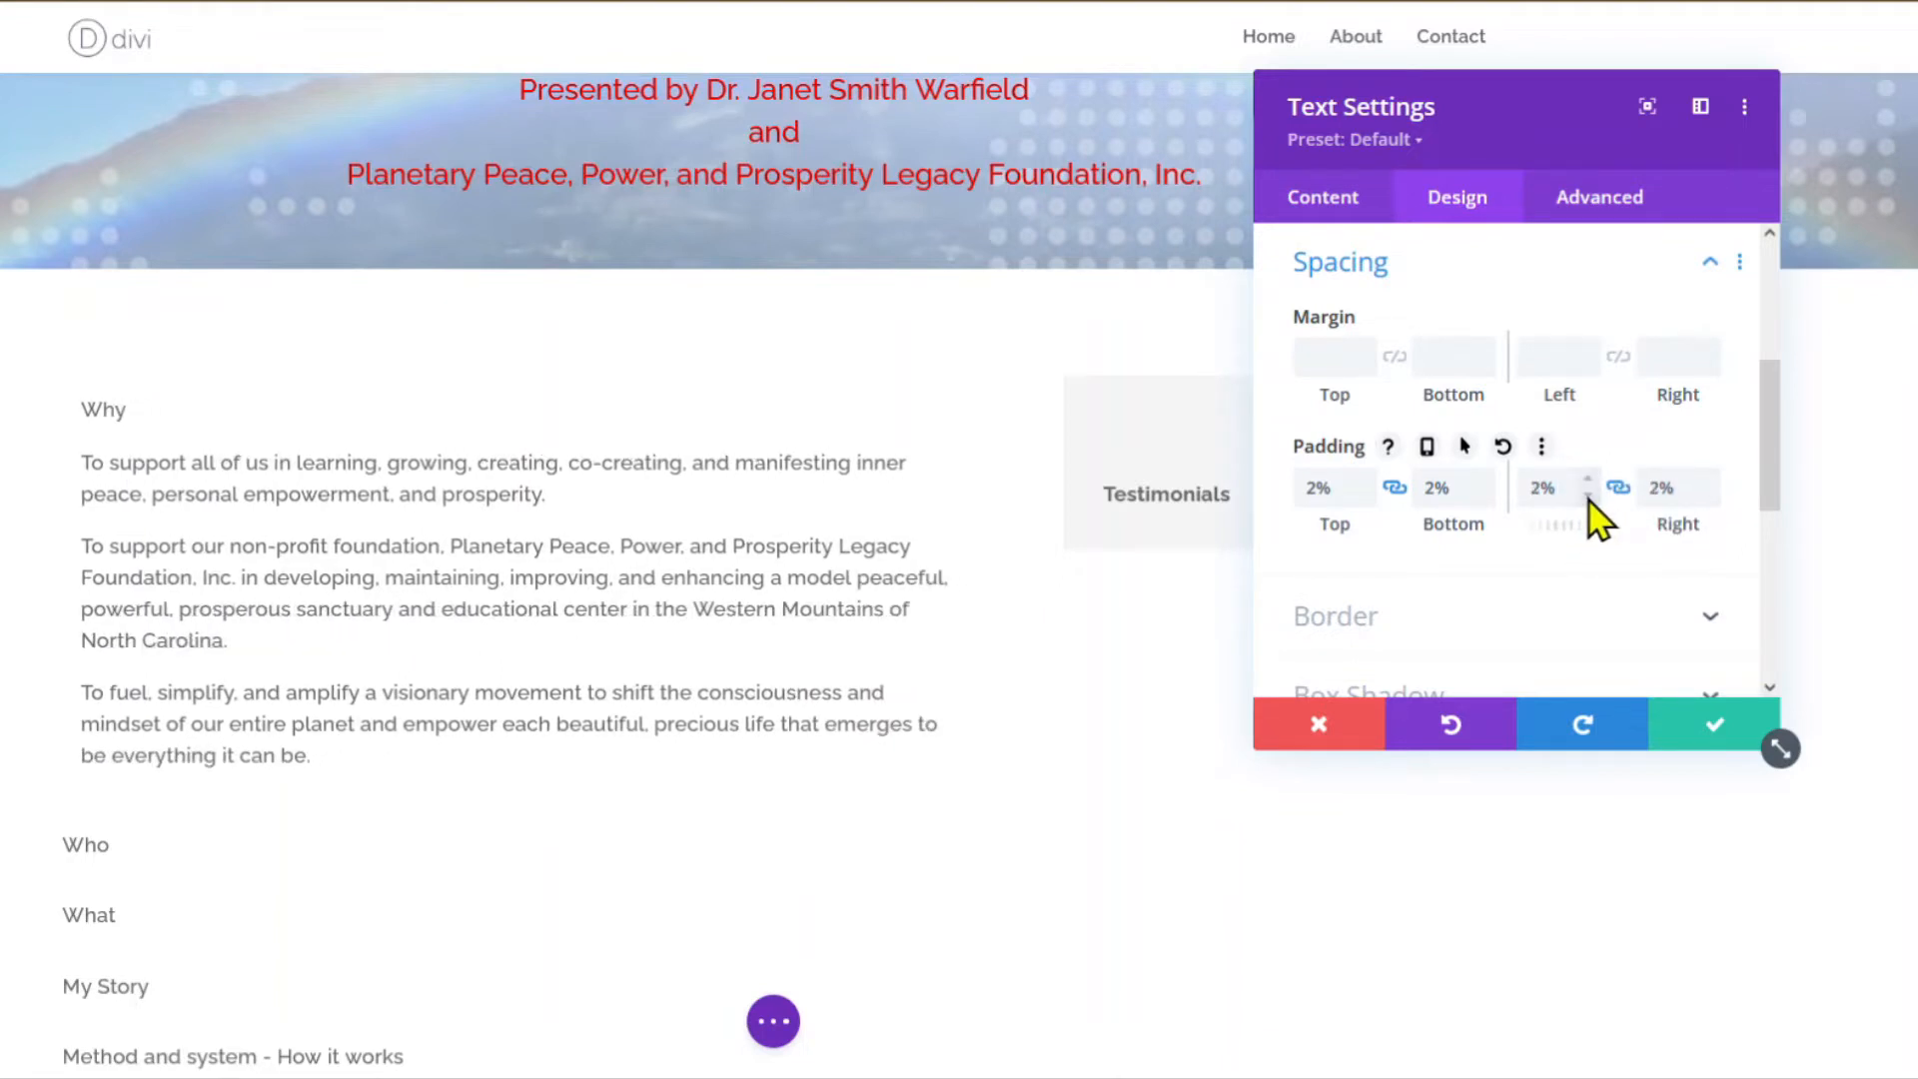
scroll(1398, 540, down, 2)
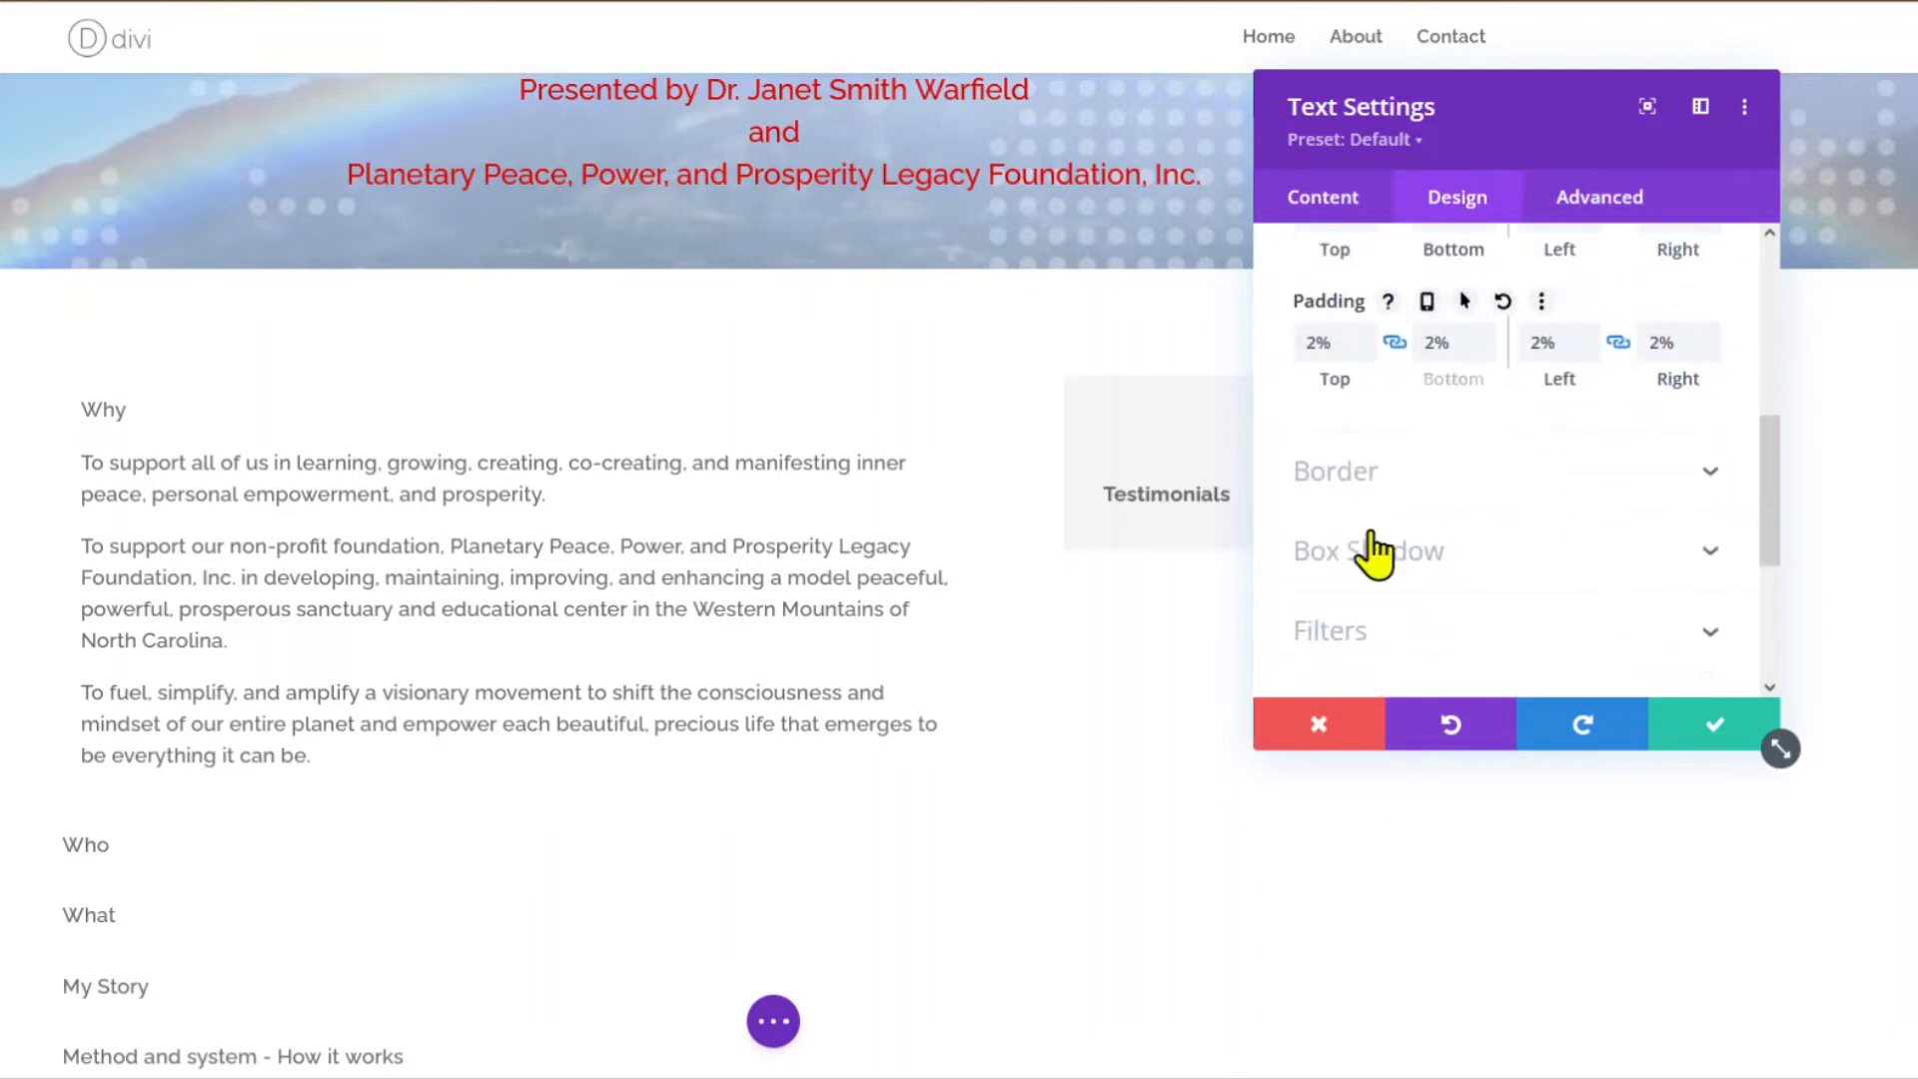
click(1354, 478)
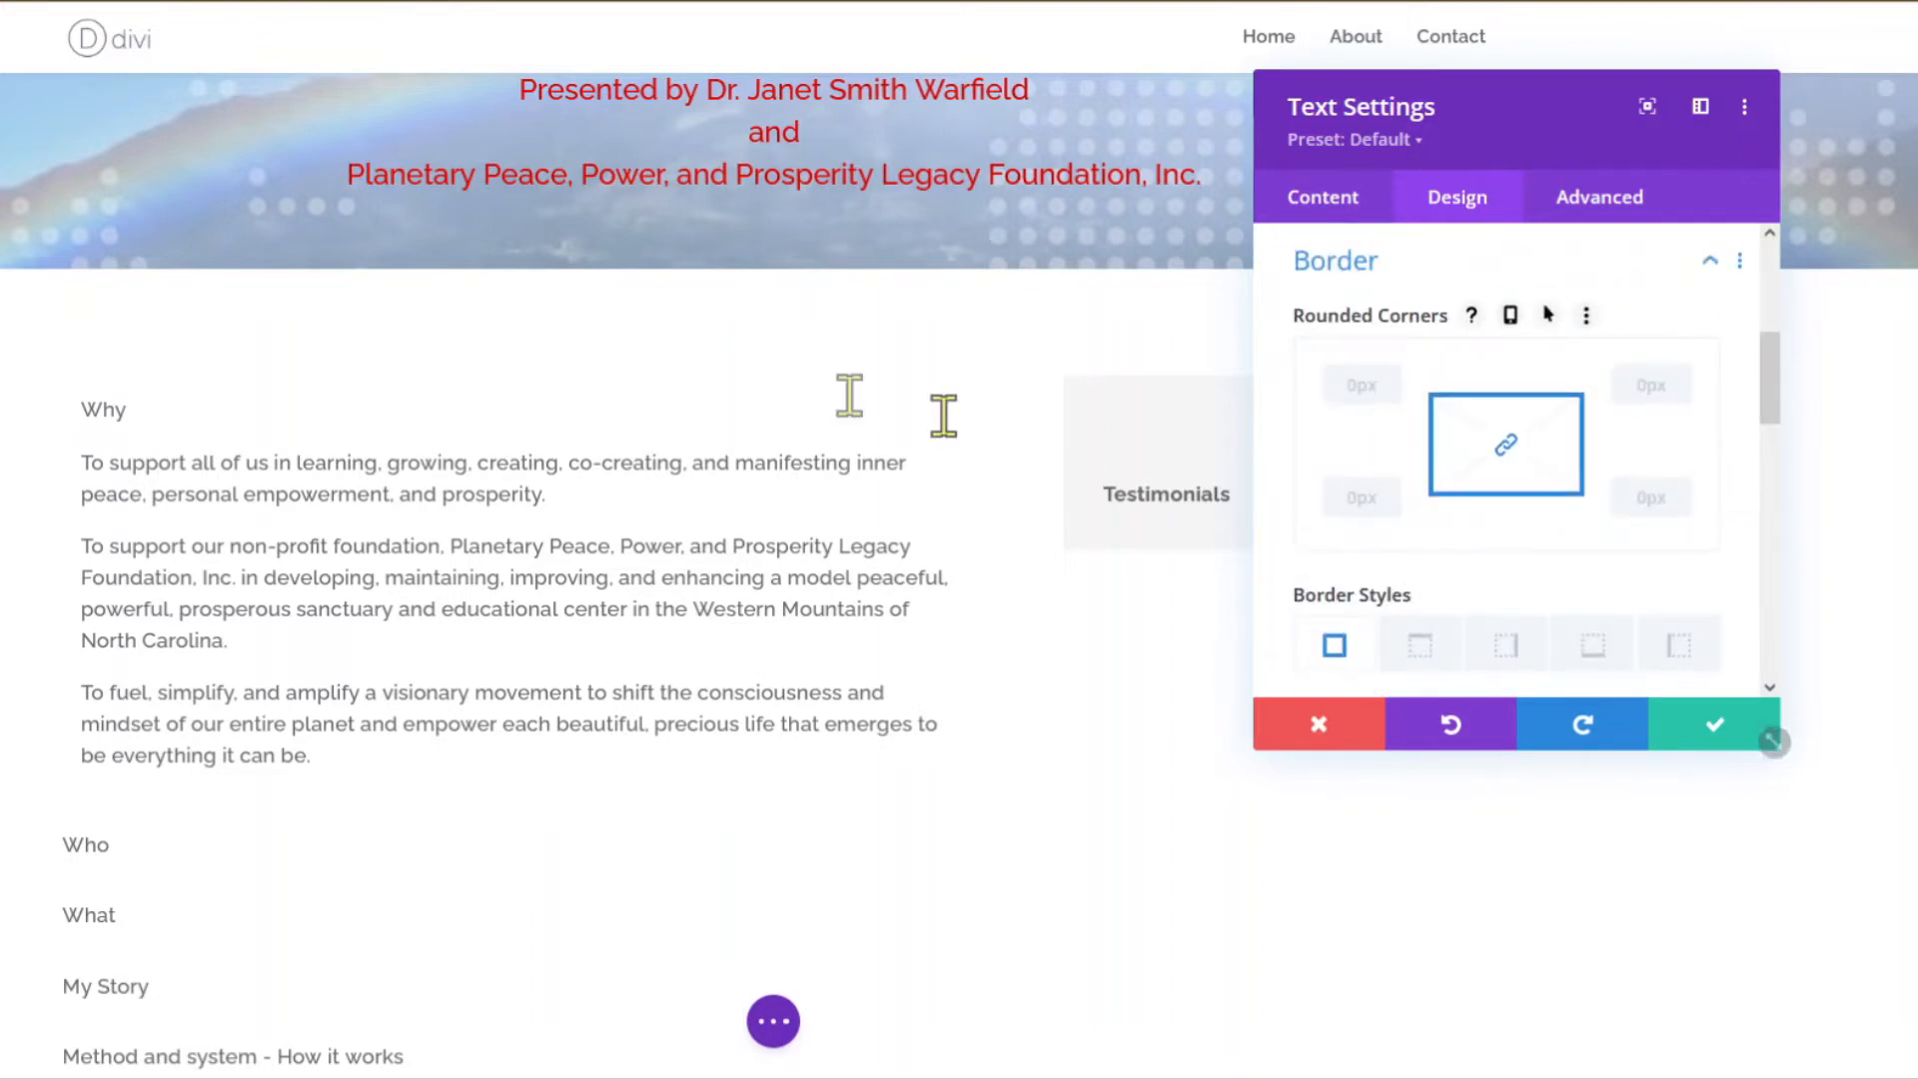
Give the Why module a 1px border in the sampled hero blue, #01a4e3.
scroll(856, 385, up, 5)
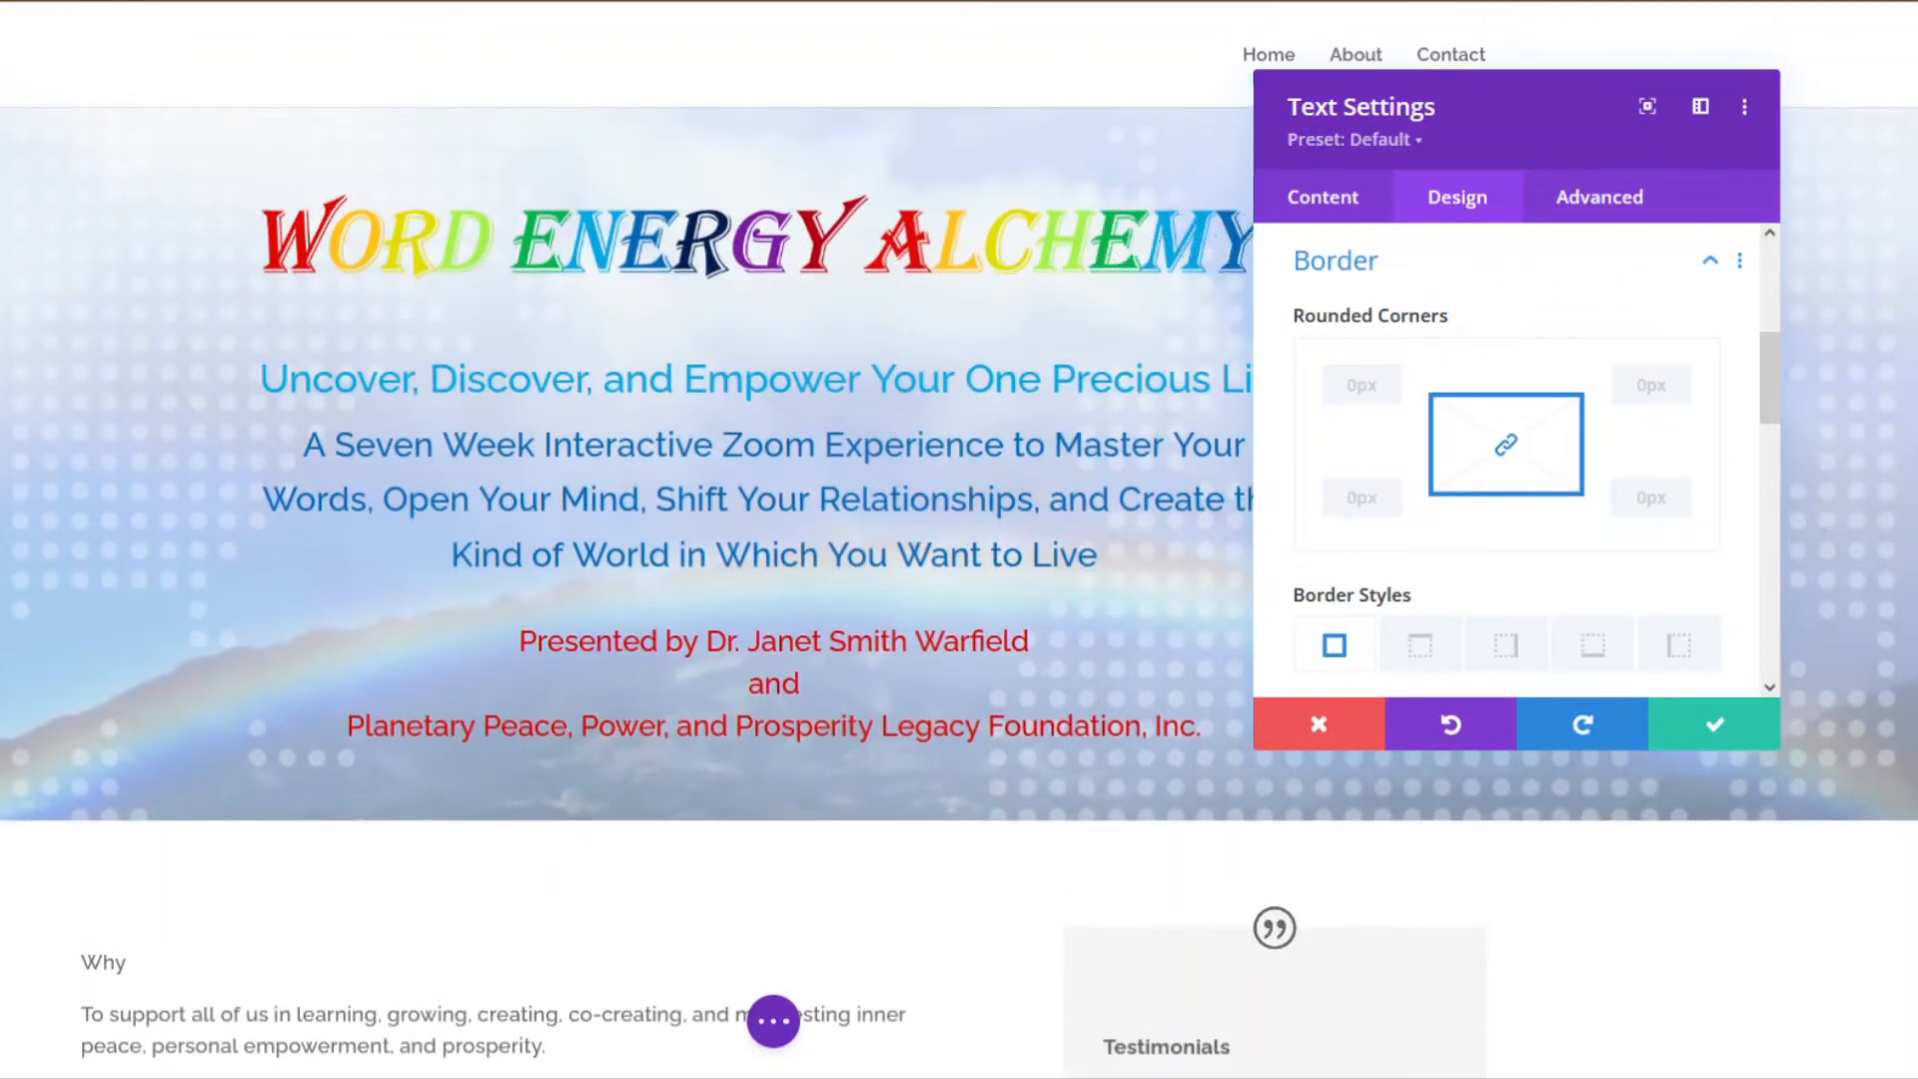
click(1595, 2)
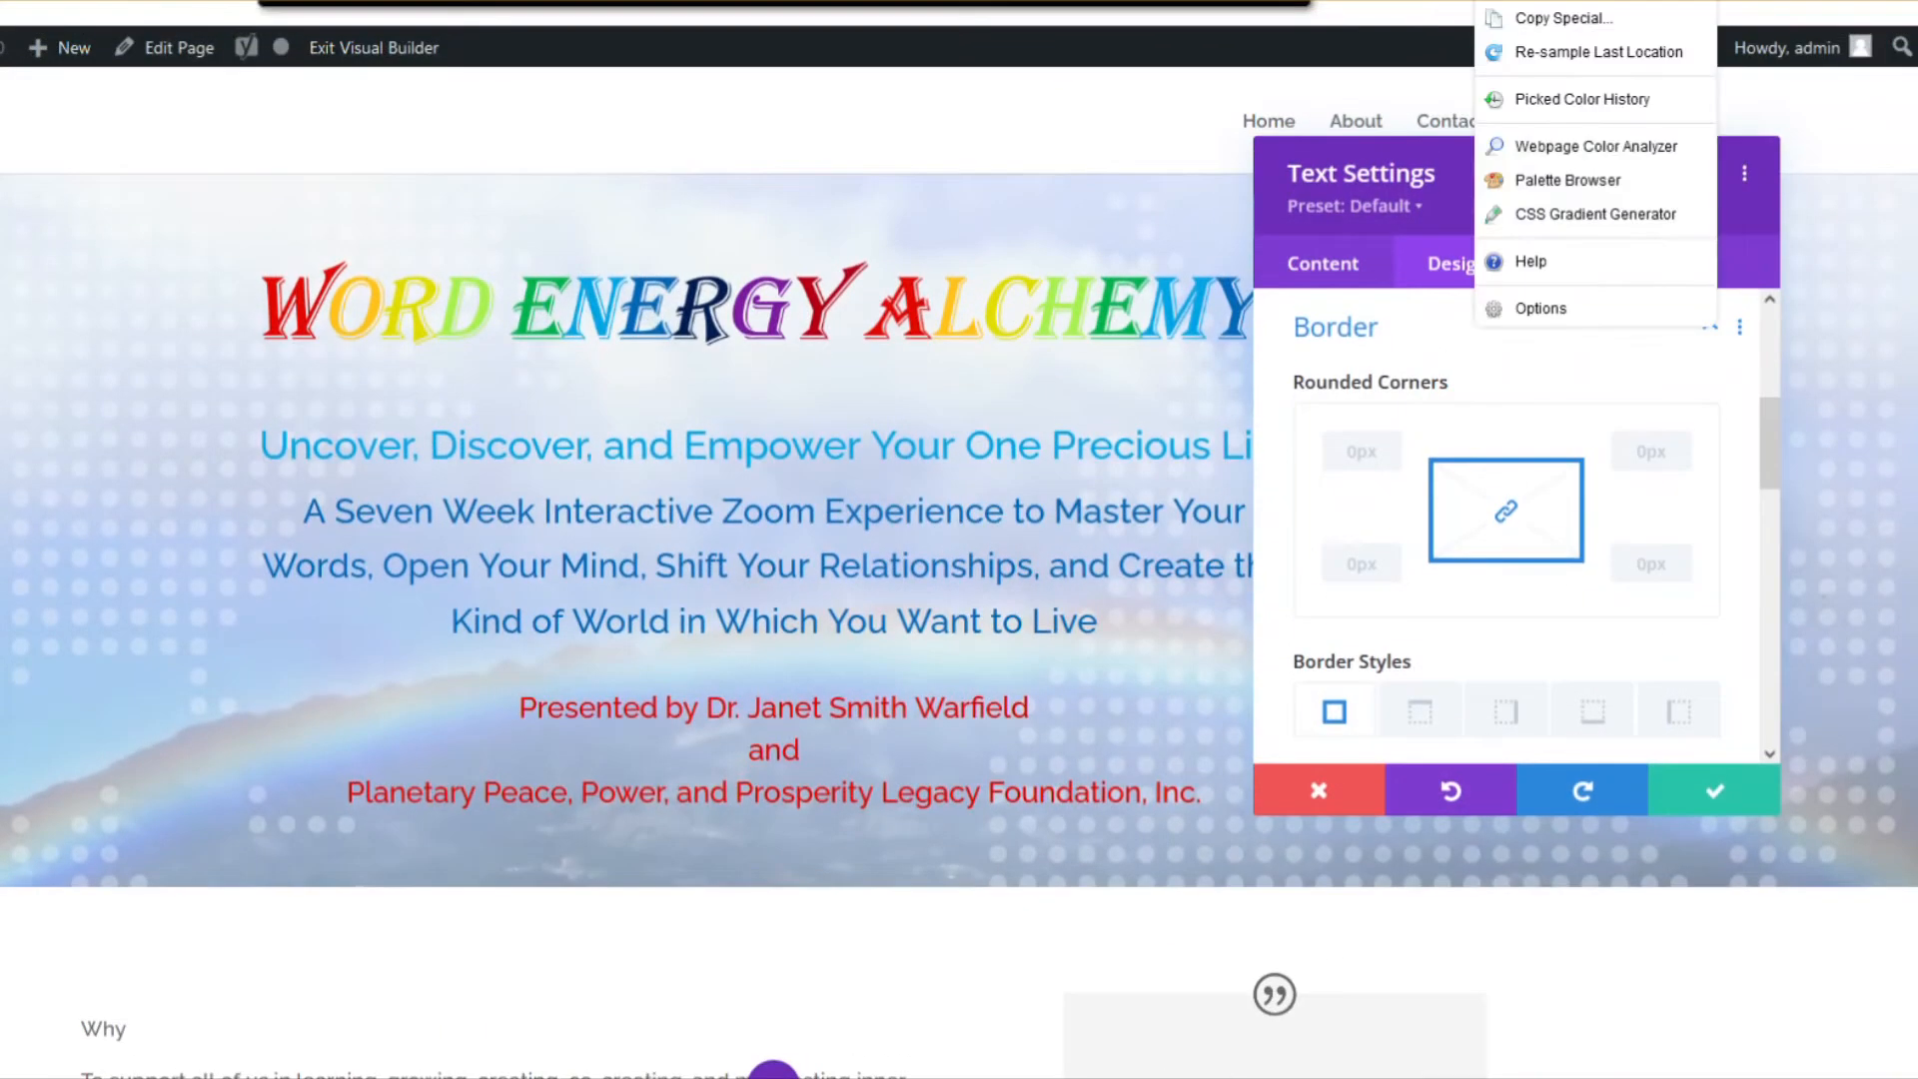
click(897, 390)
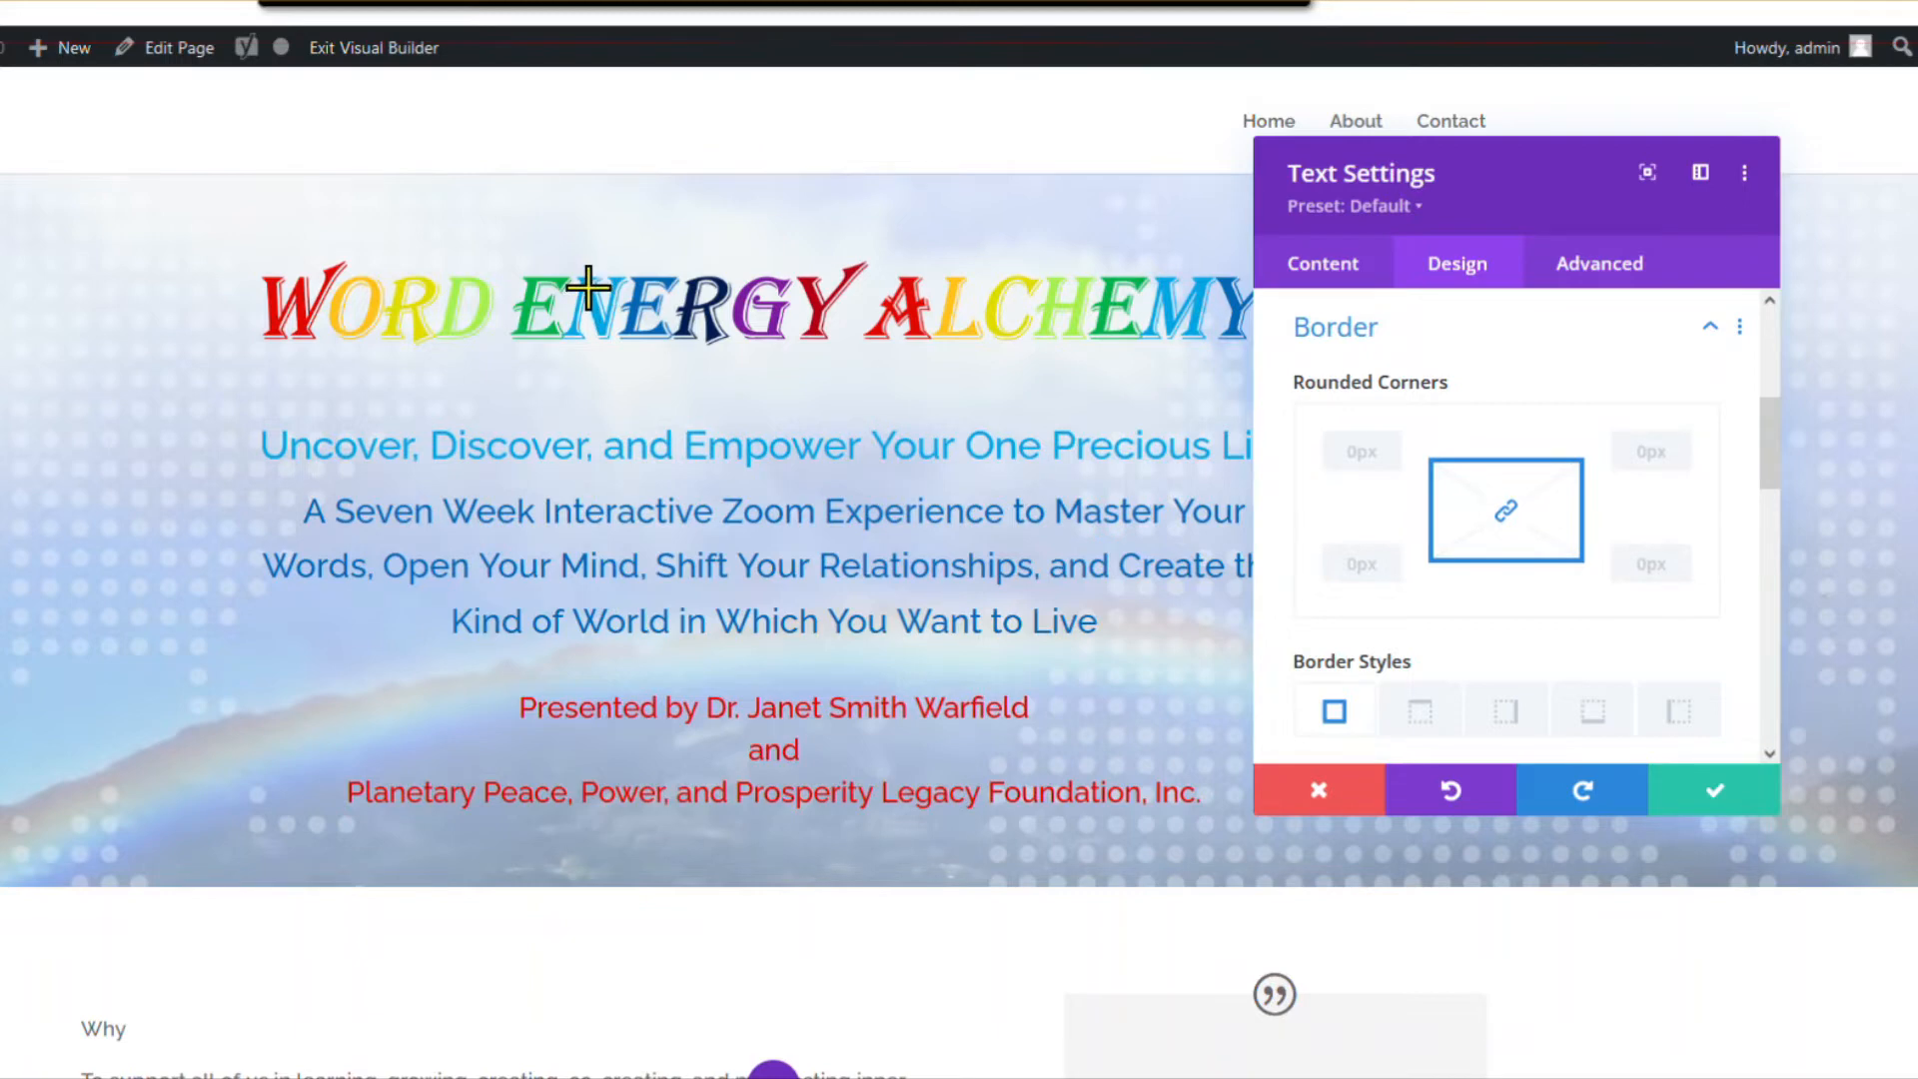
scroll(1362, 570, down, 4)
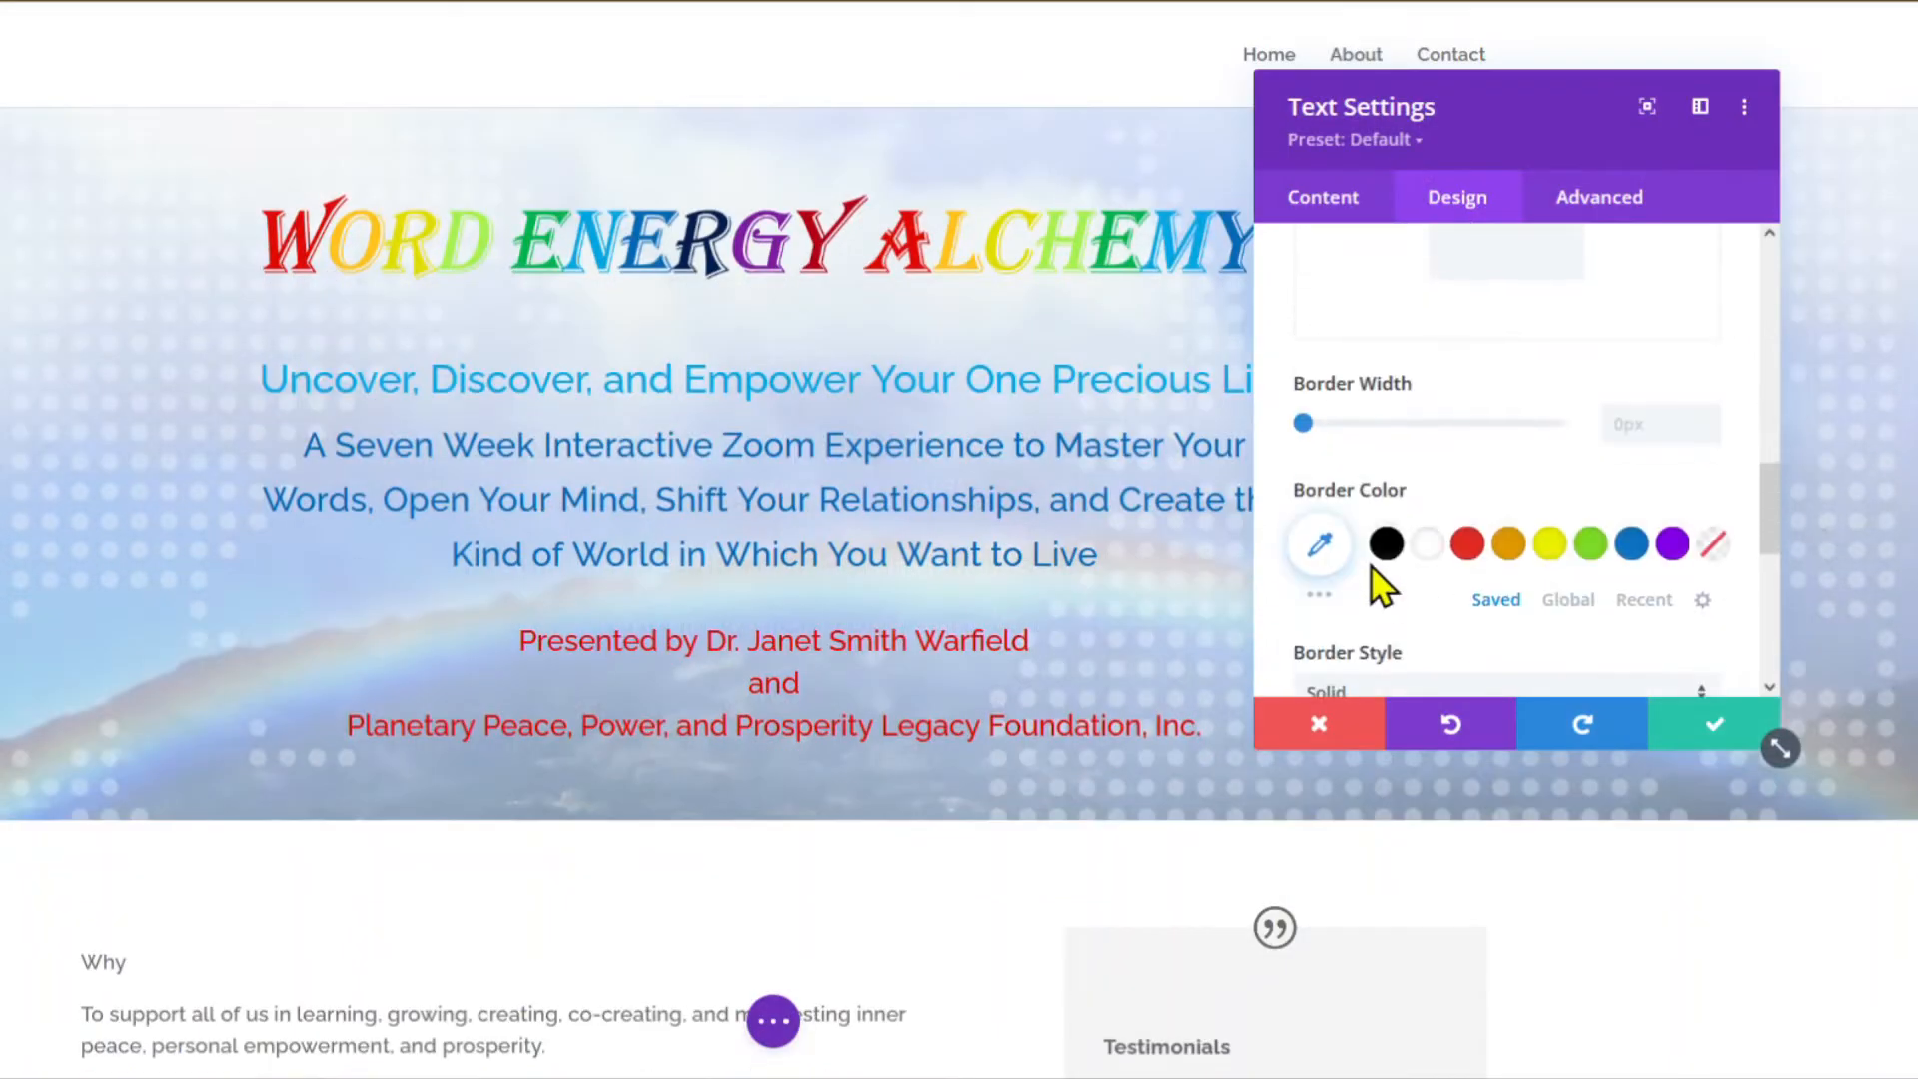
click(1319, 545)
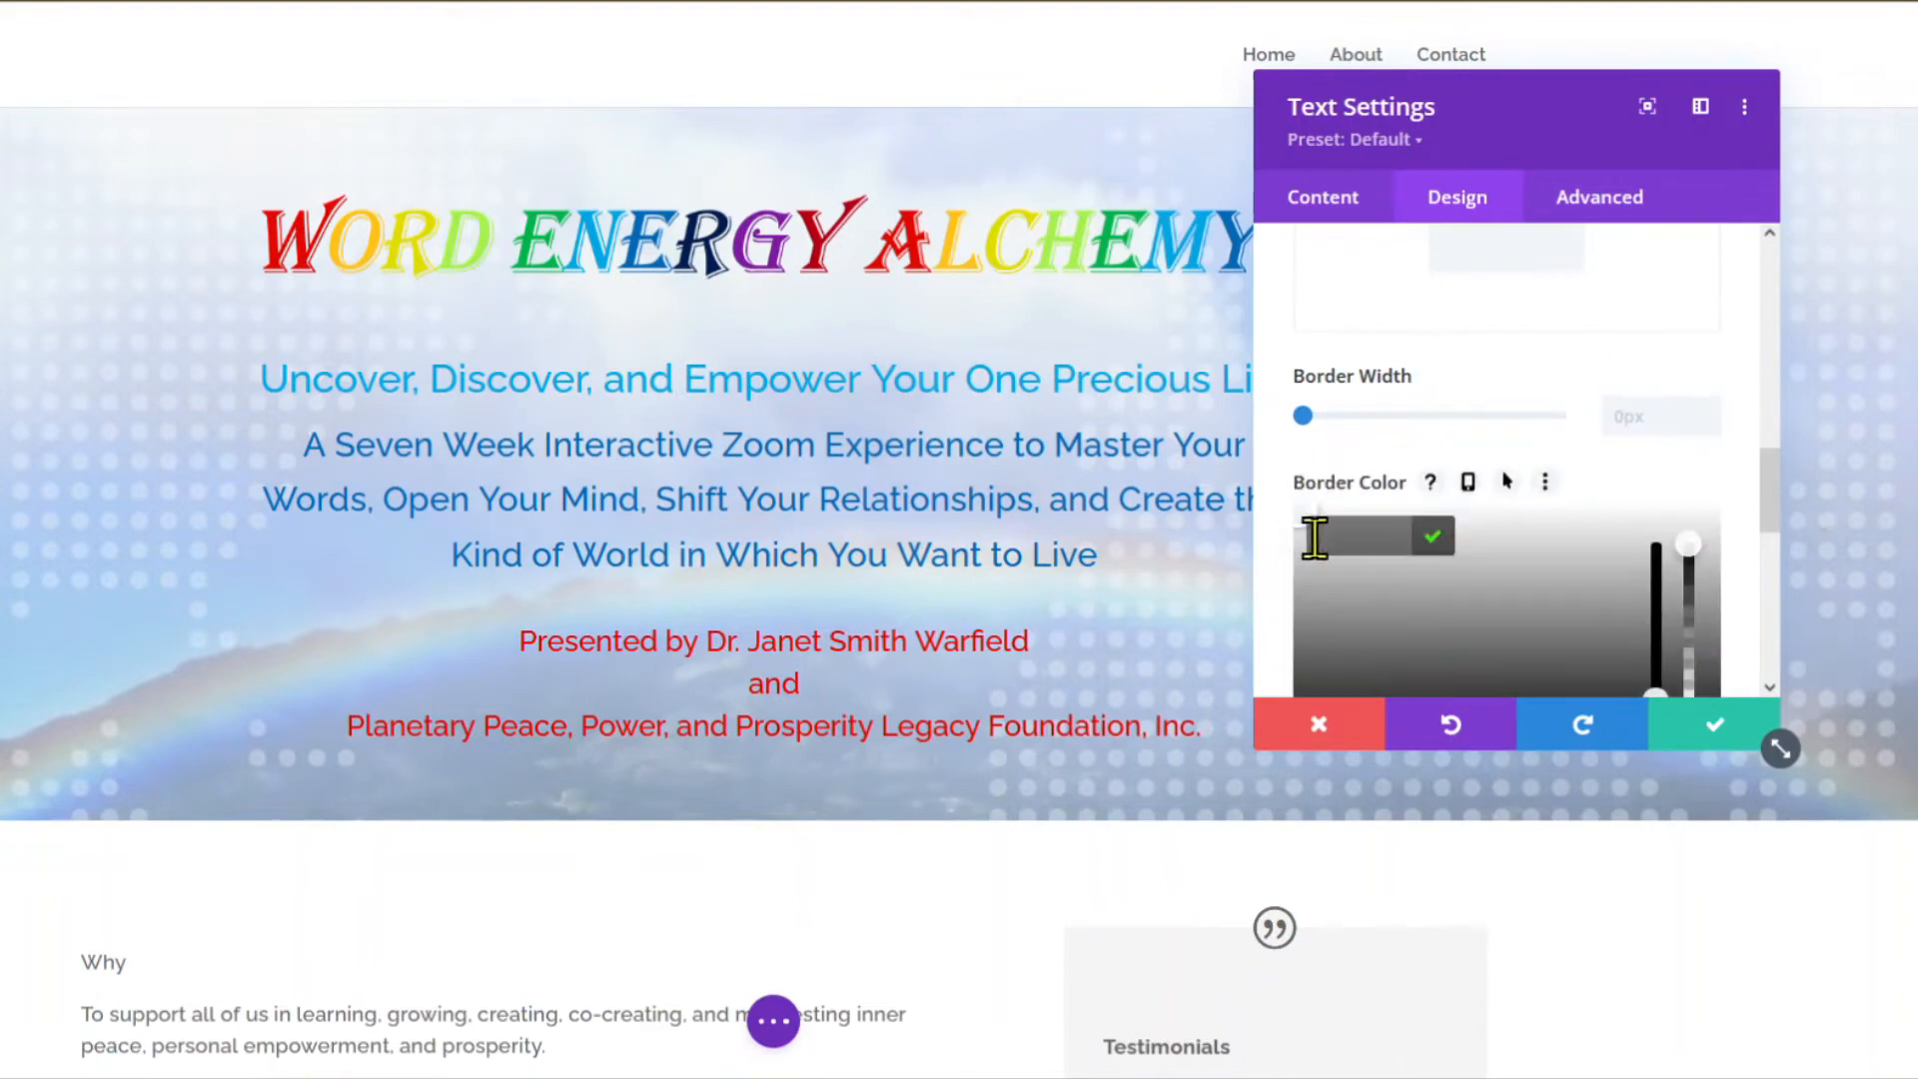
text(#01a4e3)
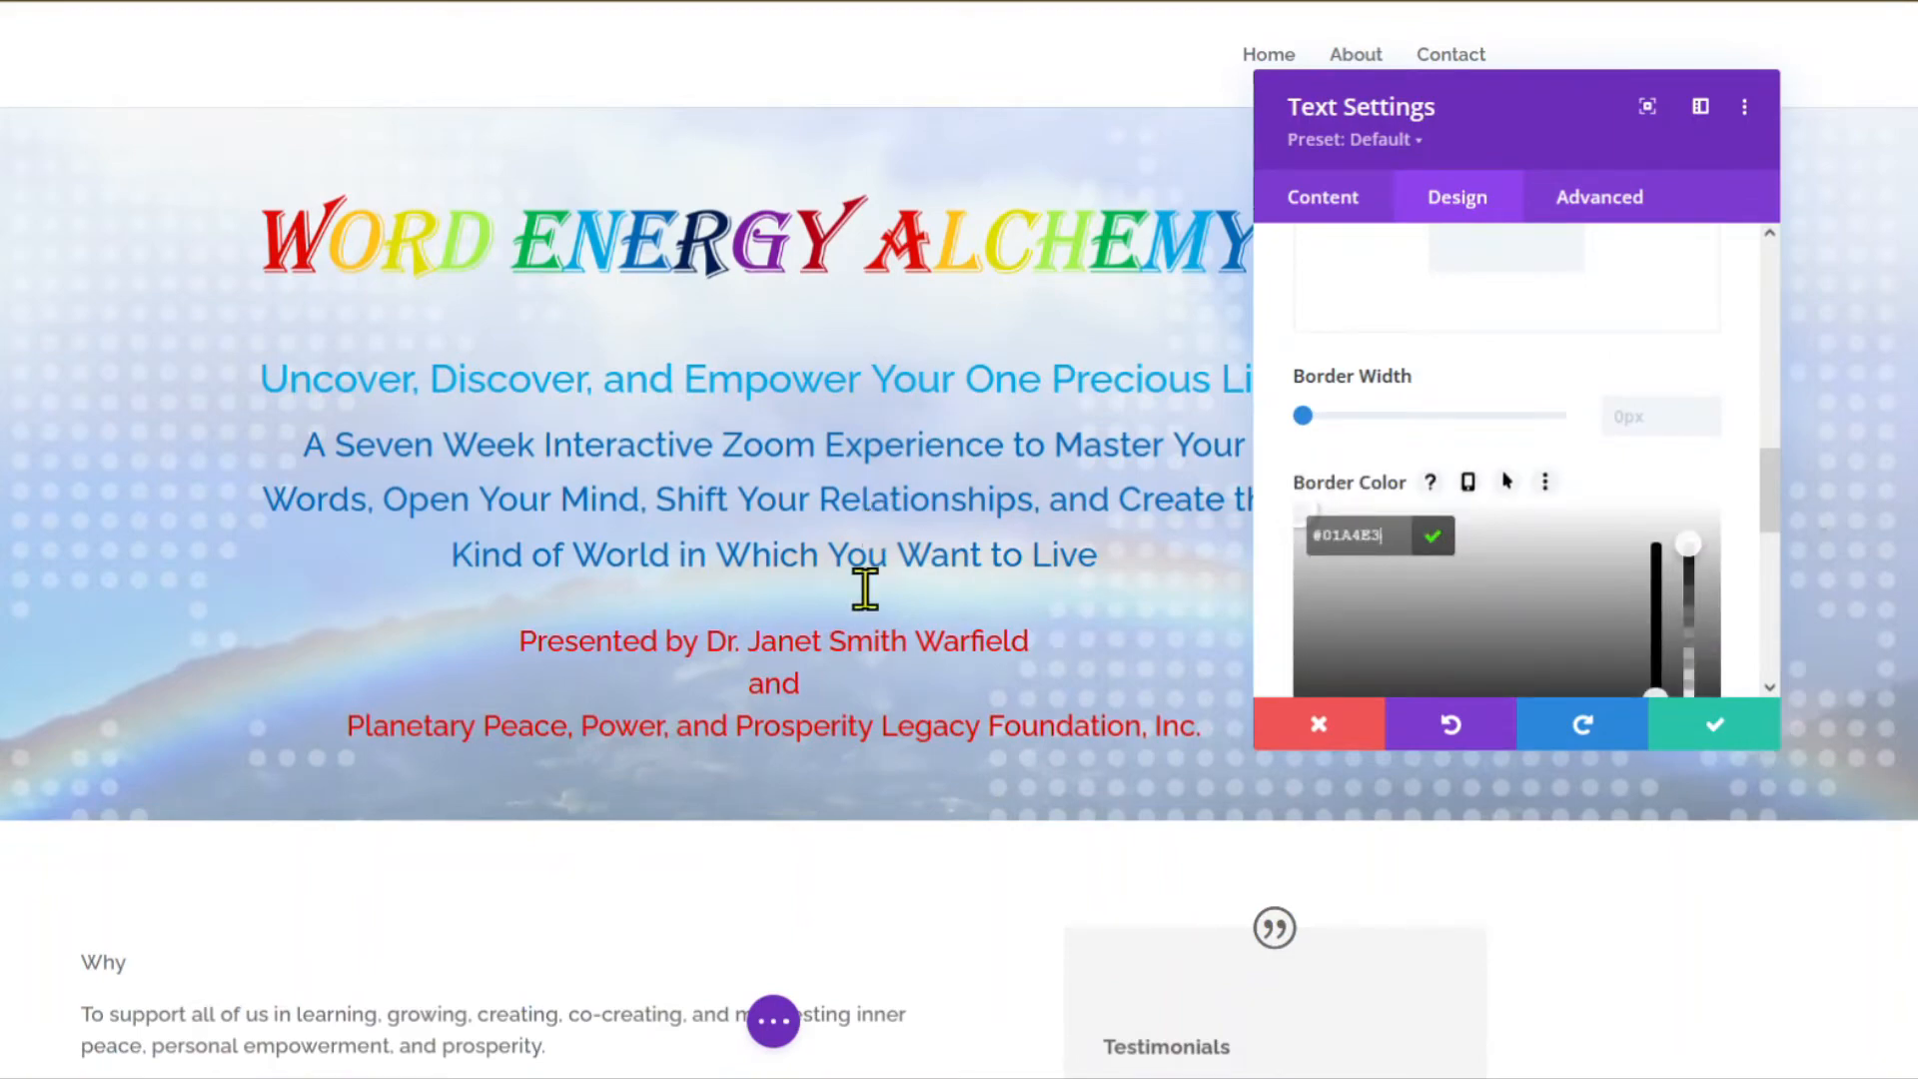
scroll(860, 594, down, 3)
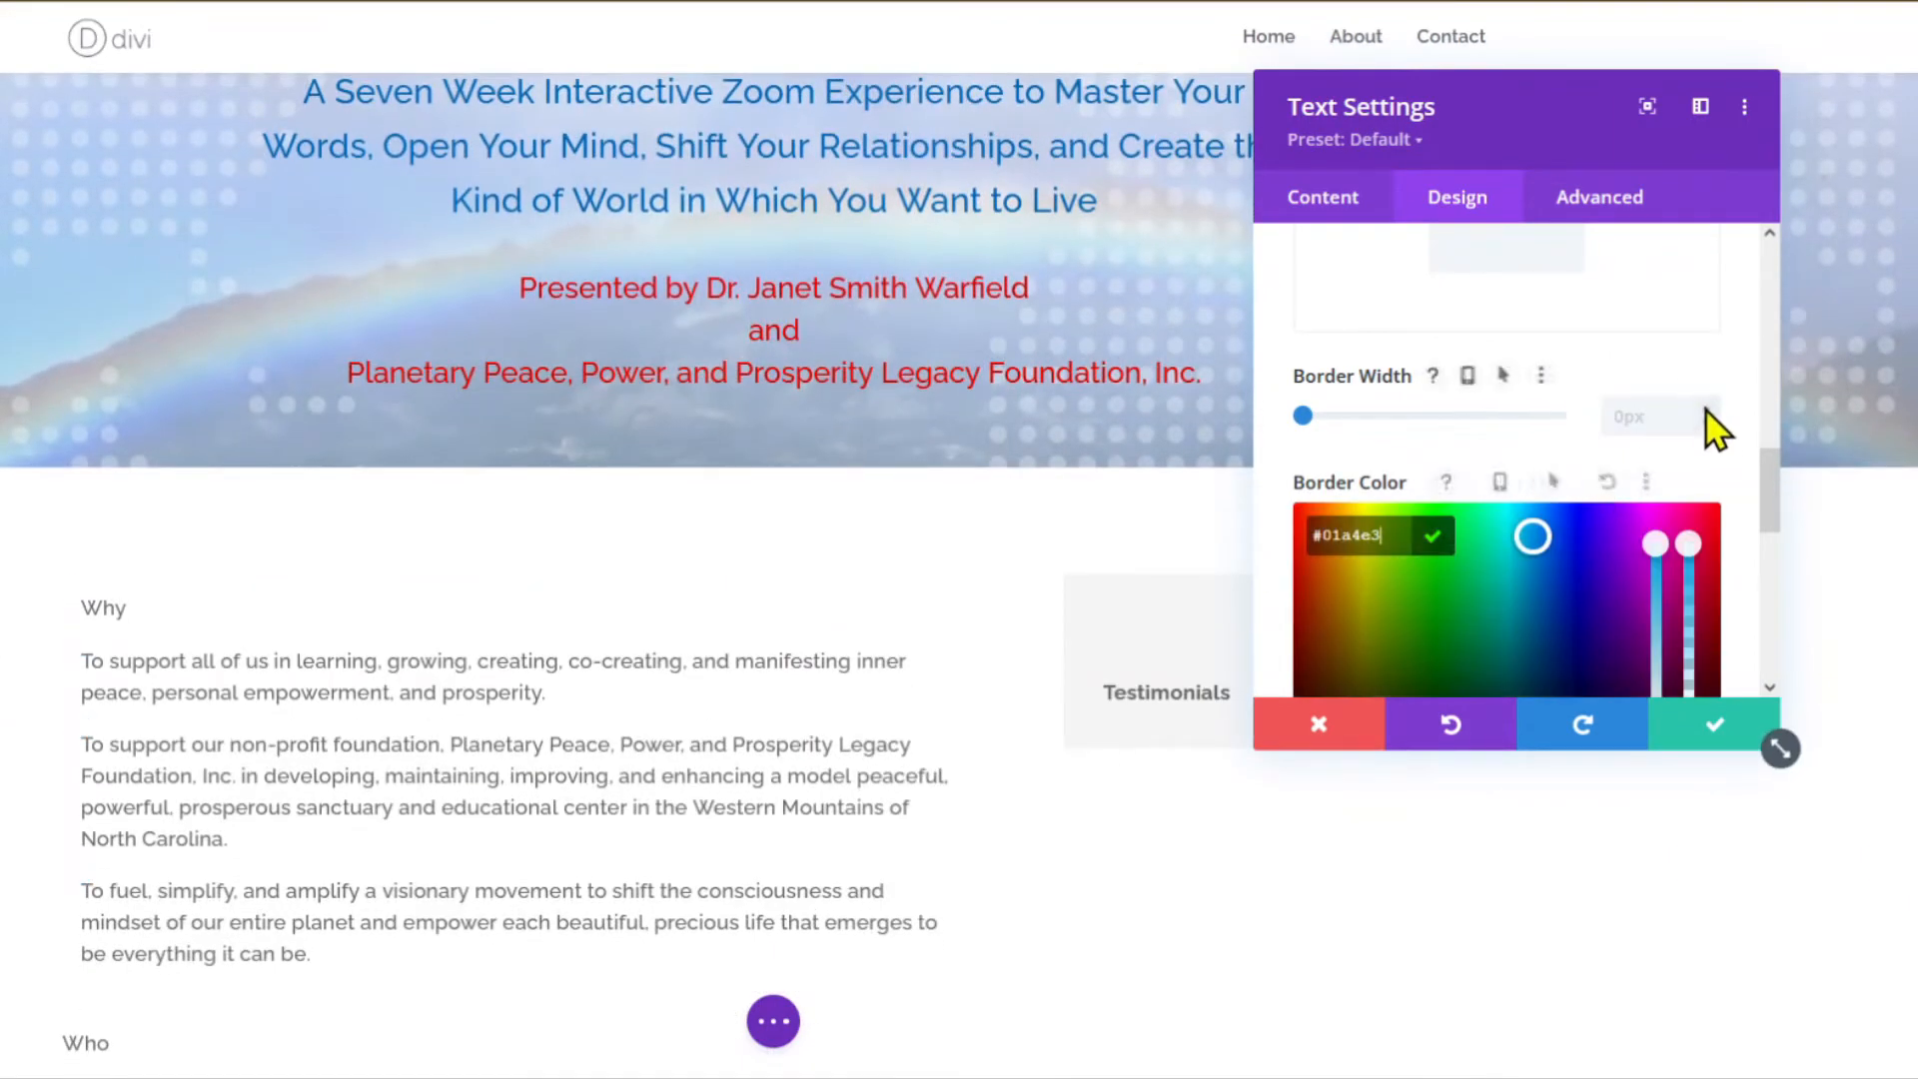
click(1706, 409)
Apply a soft drop-shadow Box Shadow preset to the Why module.
scroll(1566, 513, down, 5)
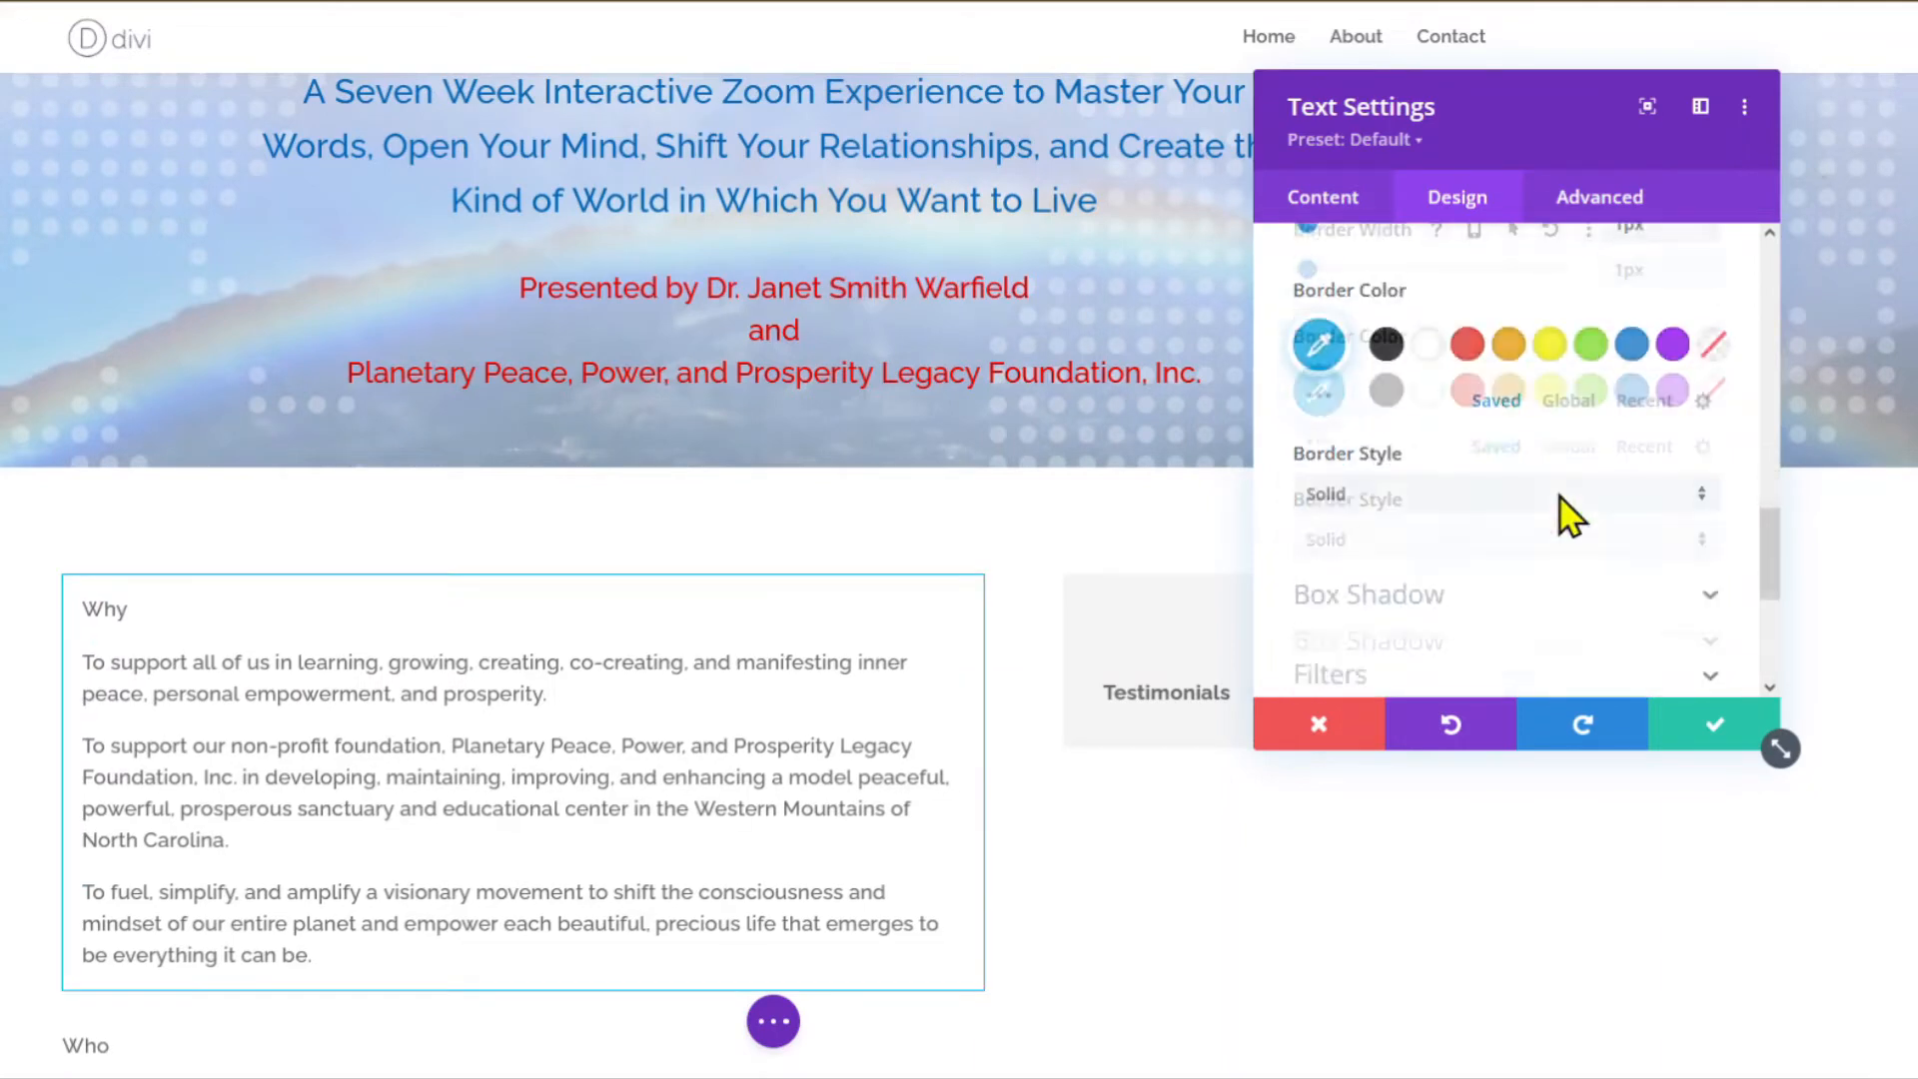
click(1395, 367)
scroll(1559, 420, down, 2)
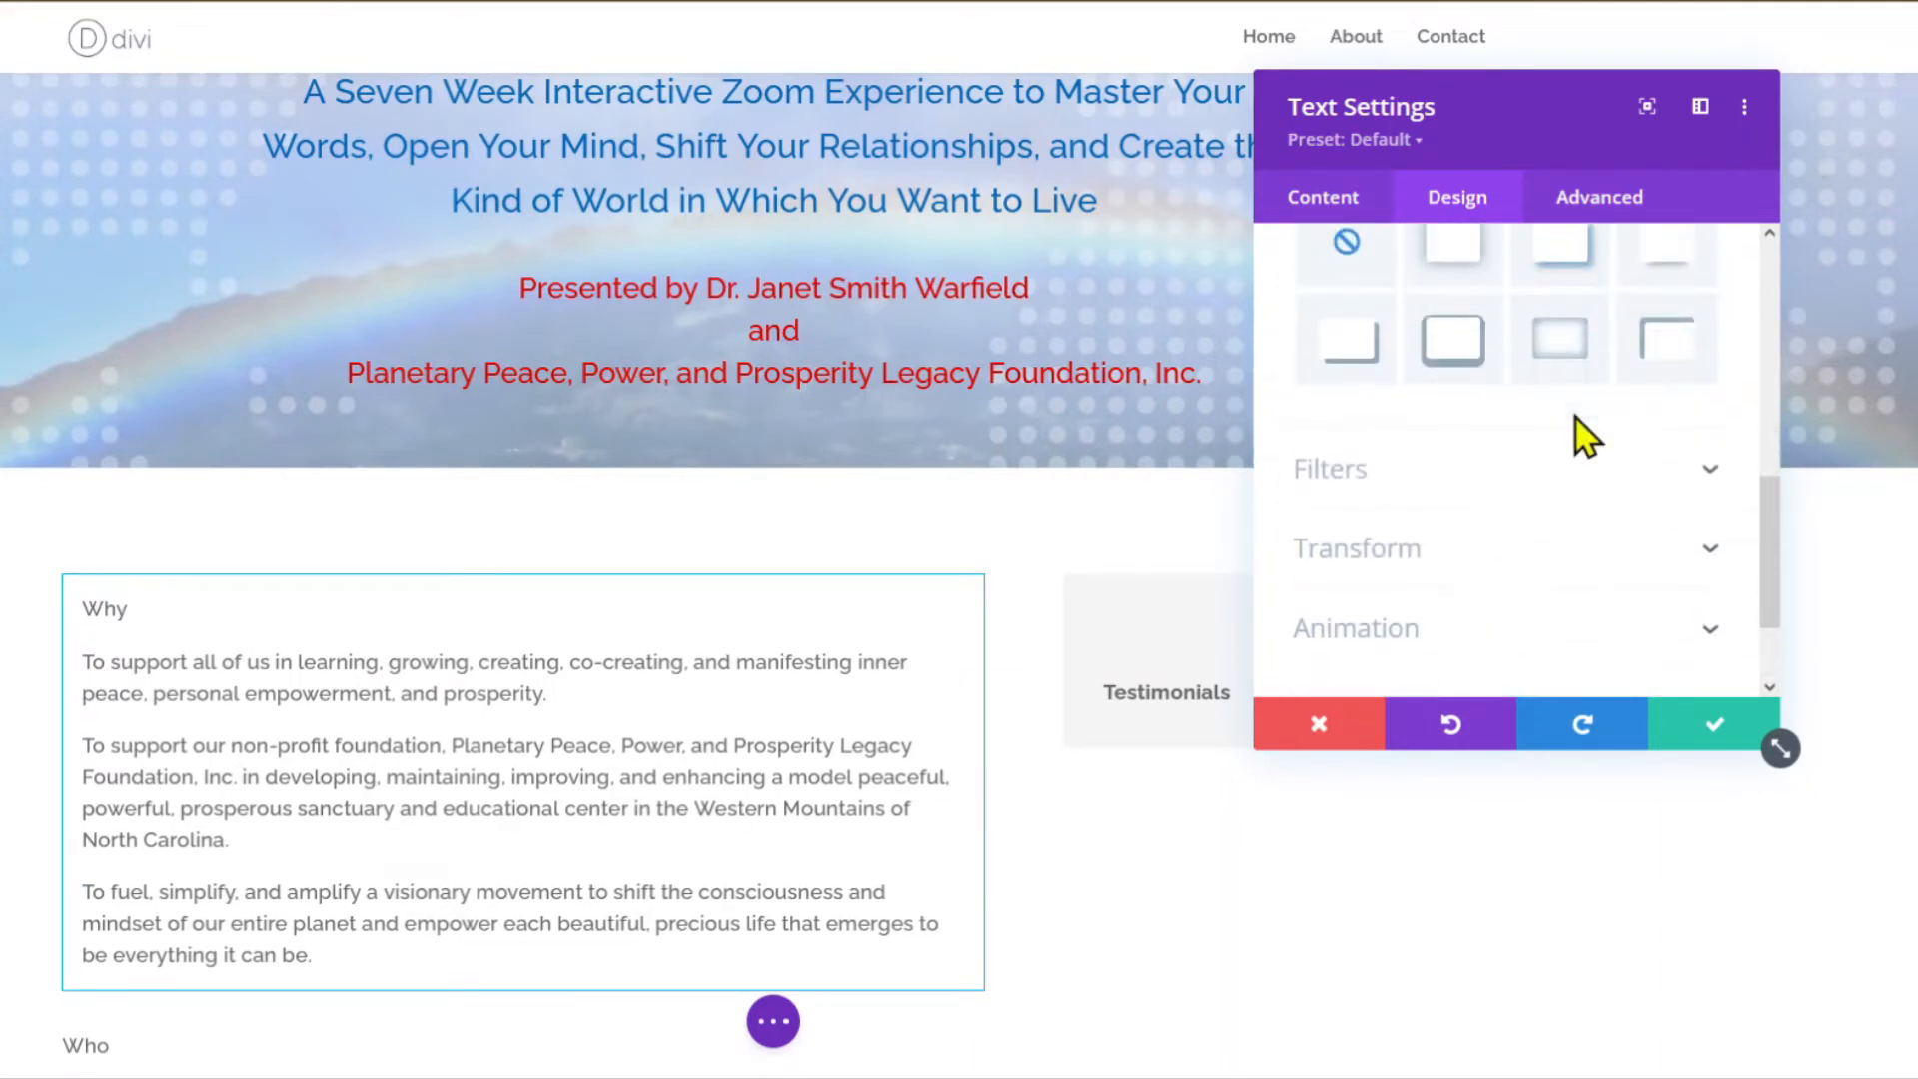
click(1668, 248)
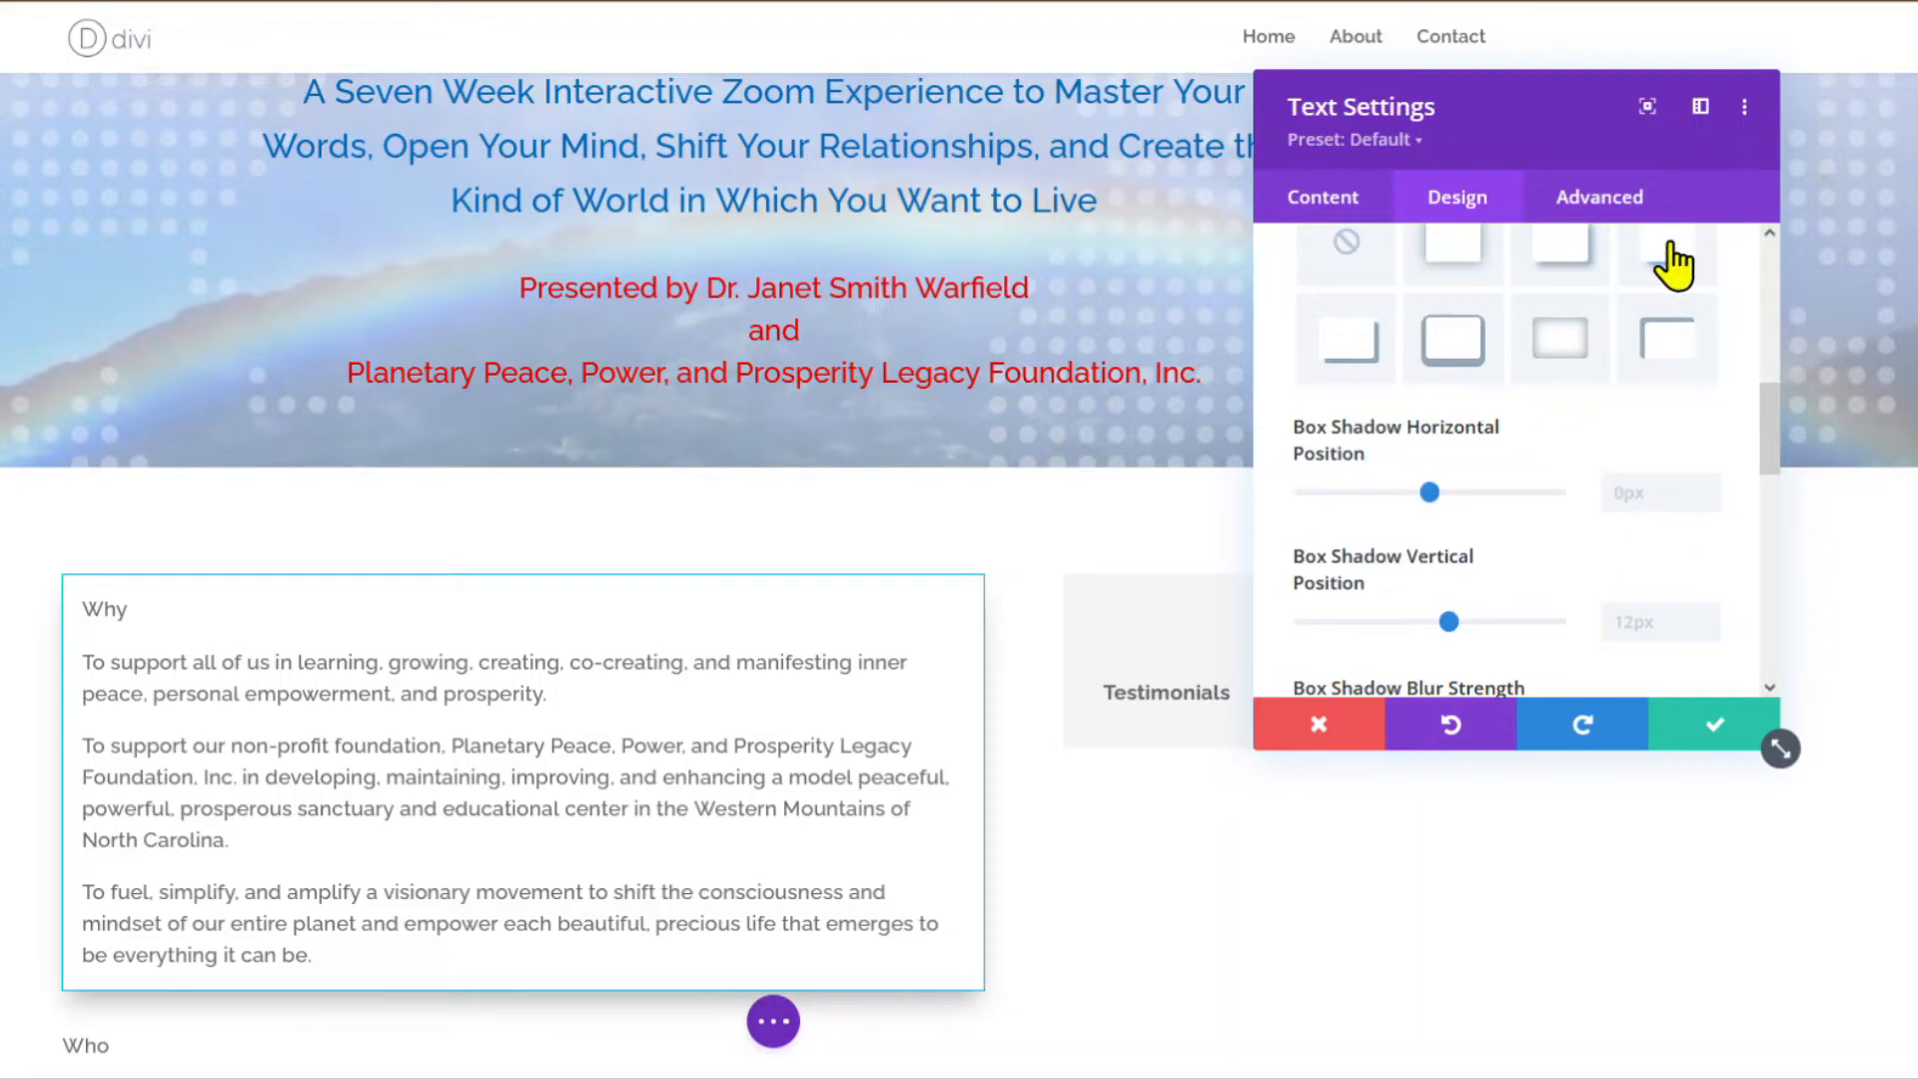
scroll(600, 724, down, 3)
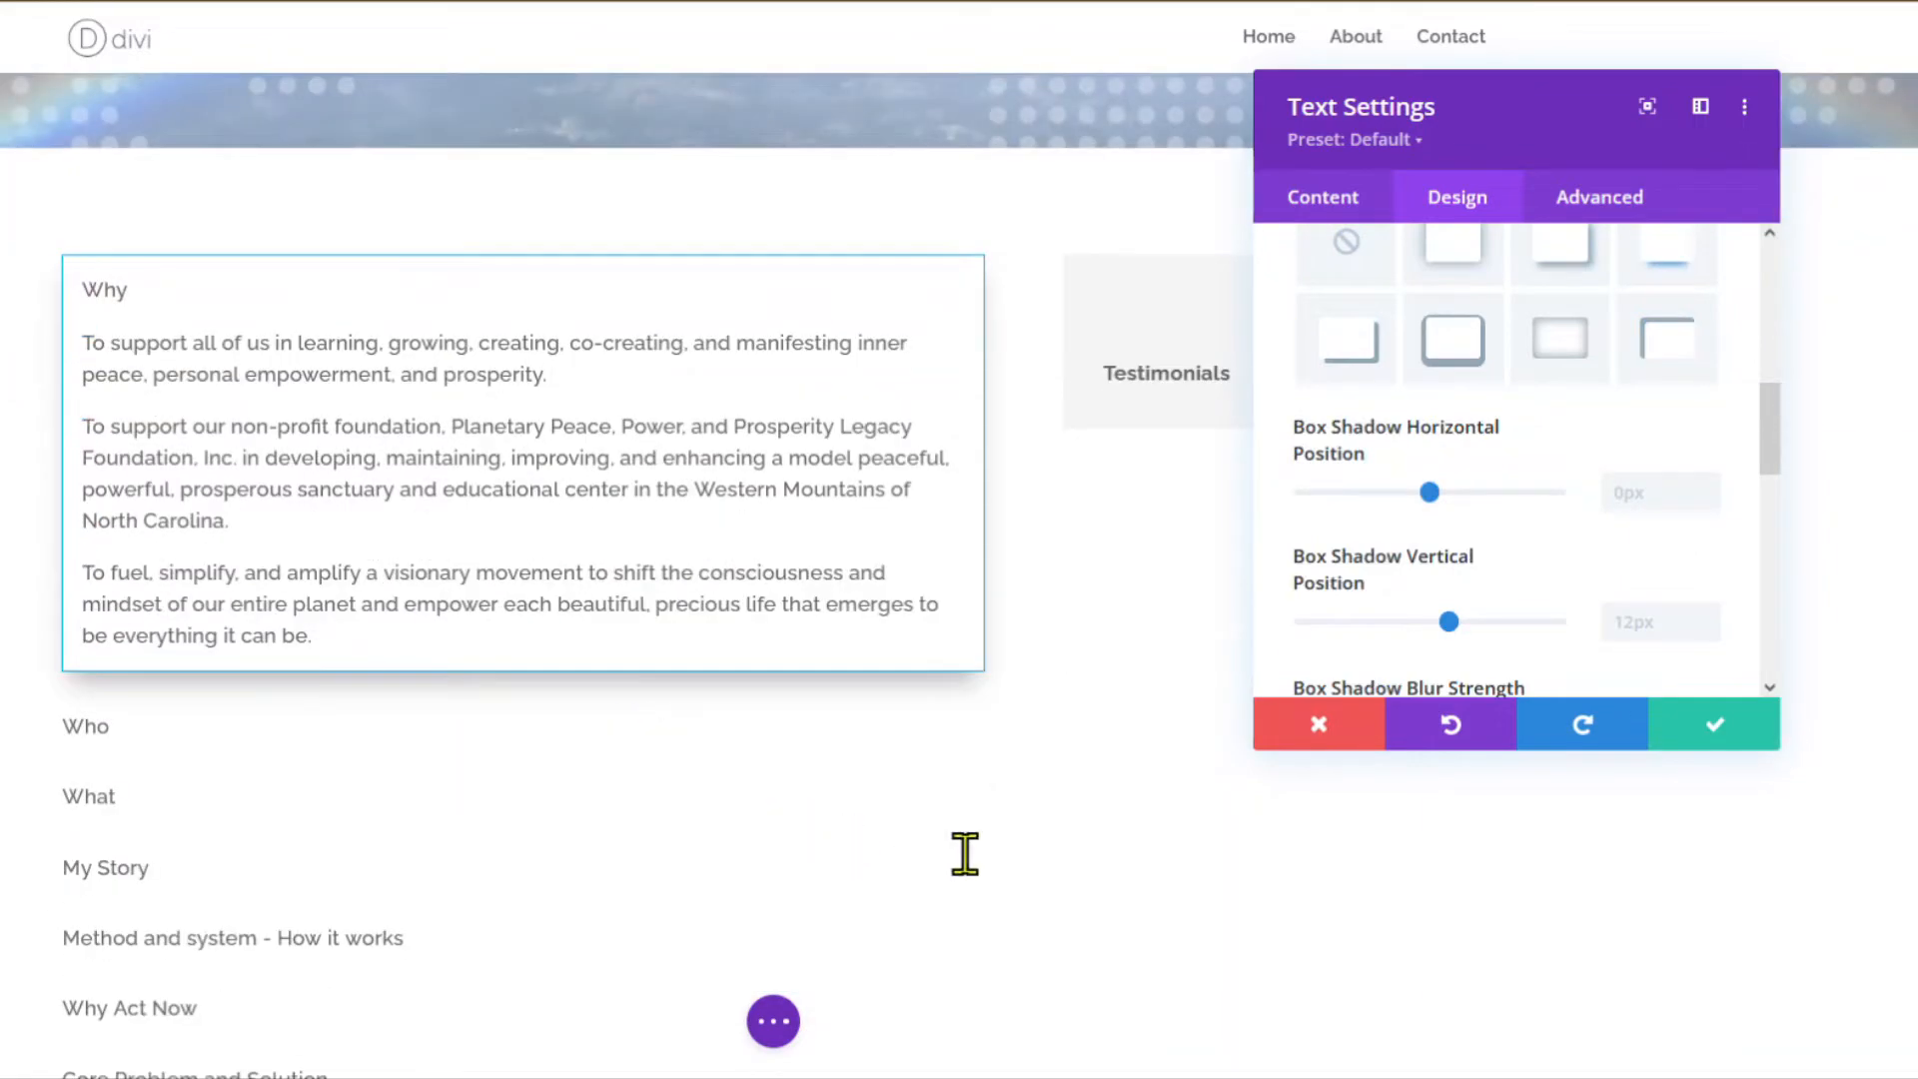
scroll(934, 840, up, 3)
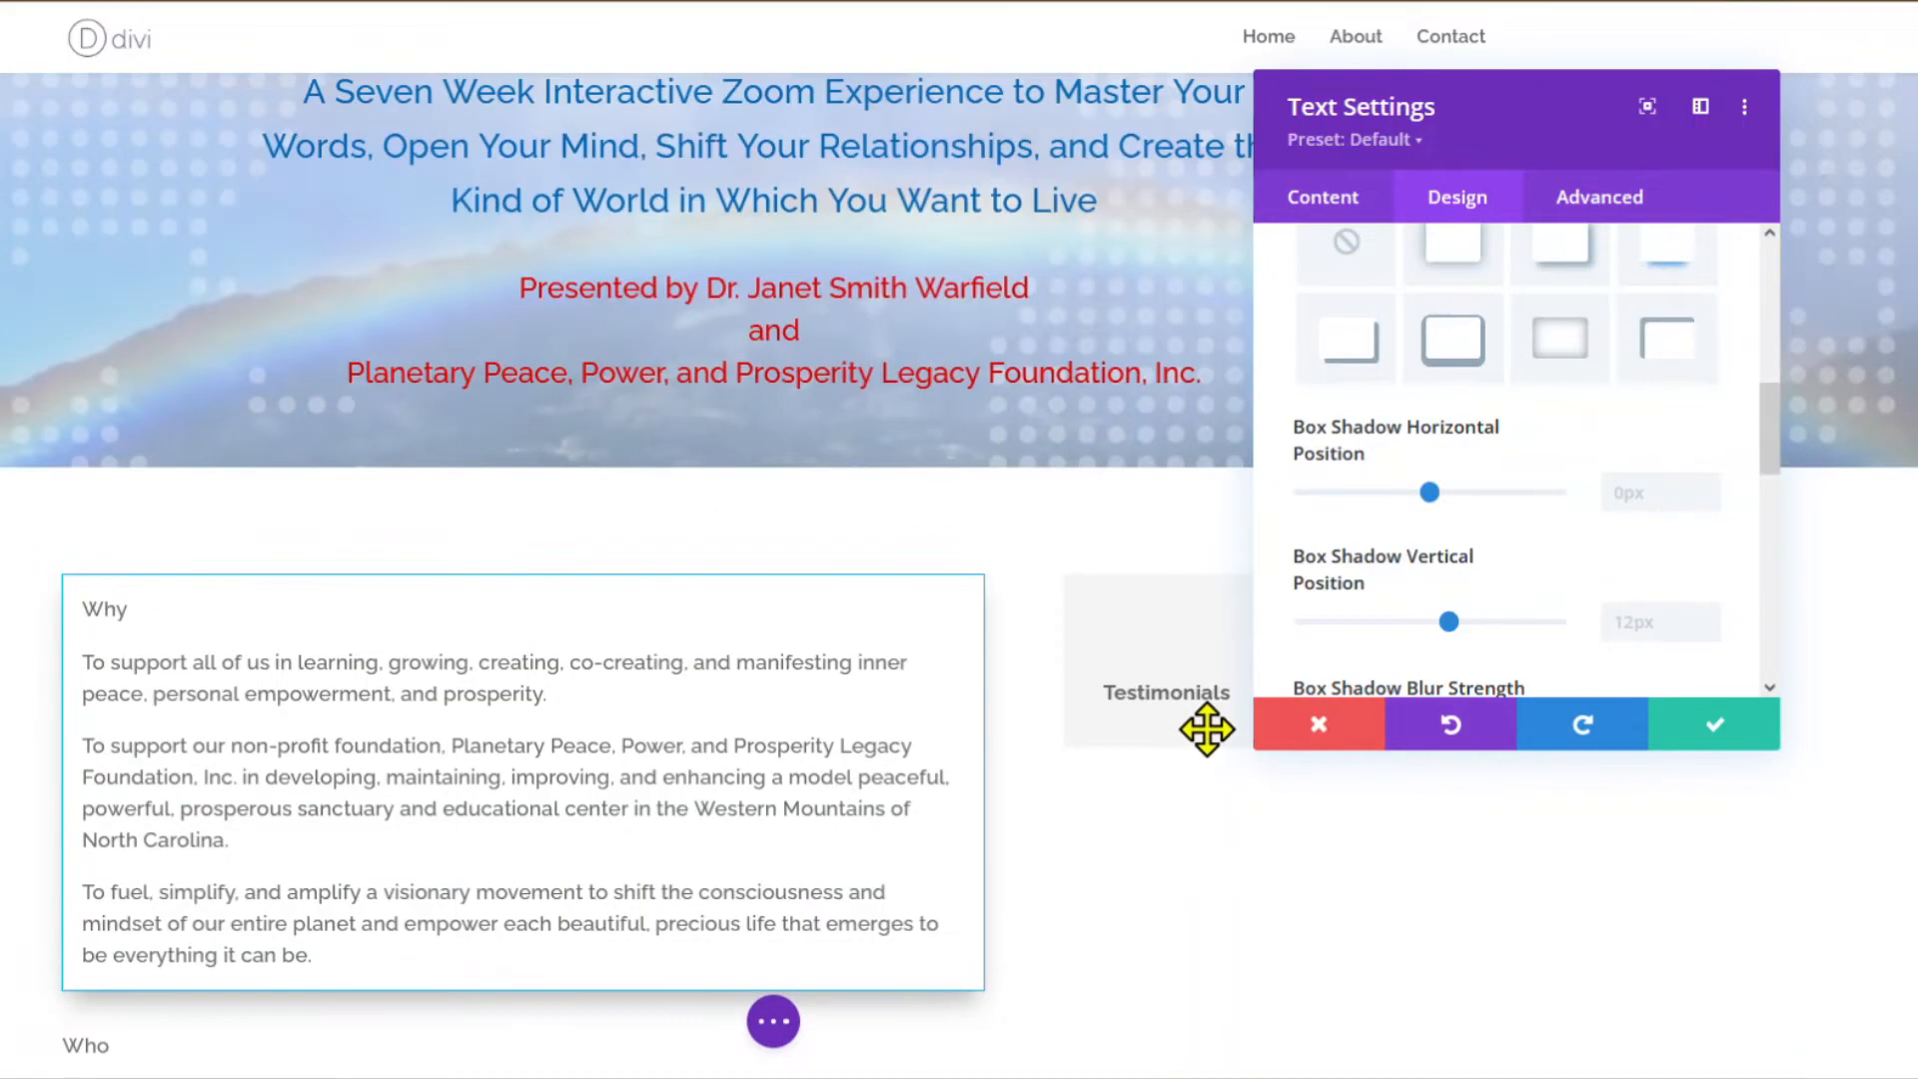
Format the word 'Why' at the top of the body text as Heading 3.
click(1323, 198)
click(1324, 311)
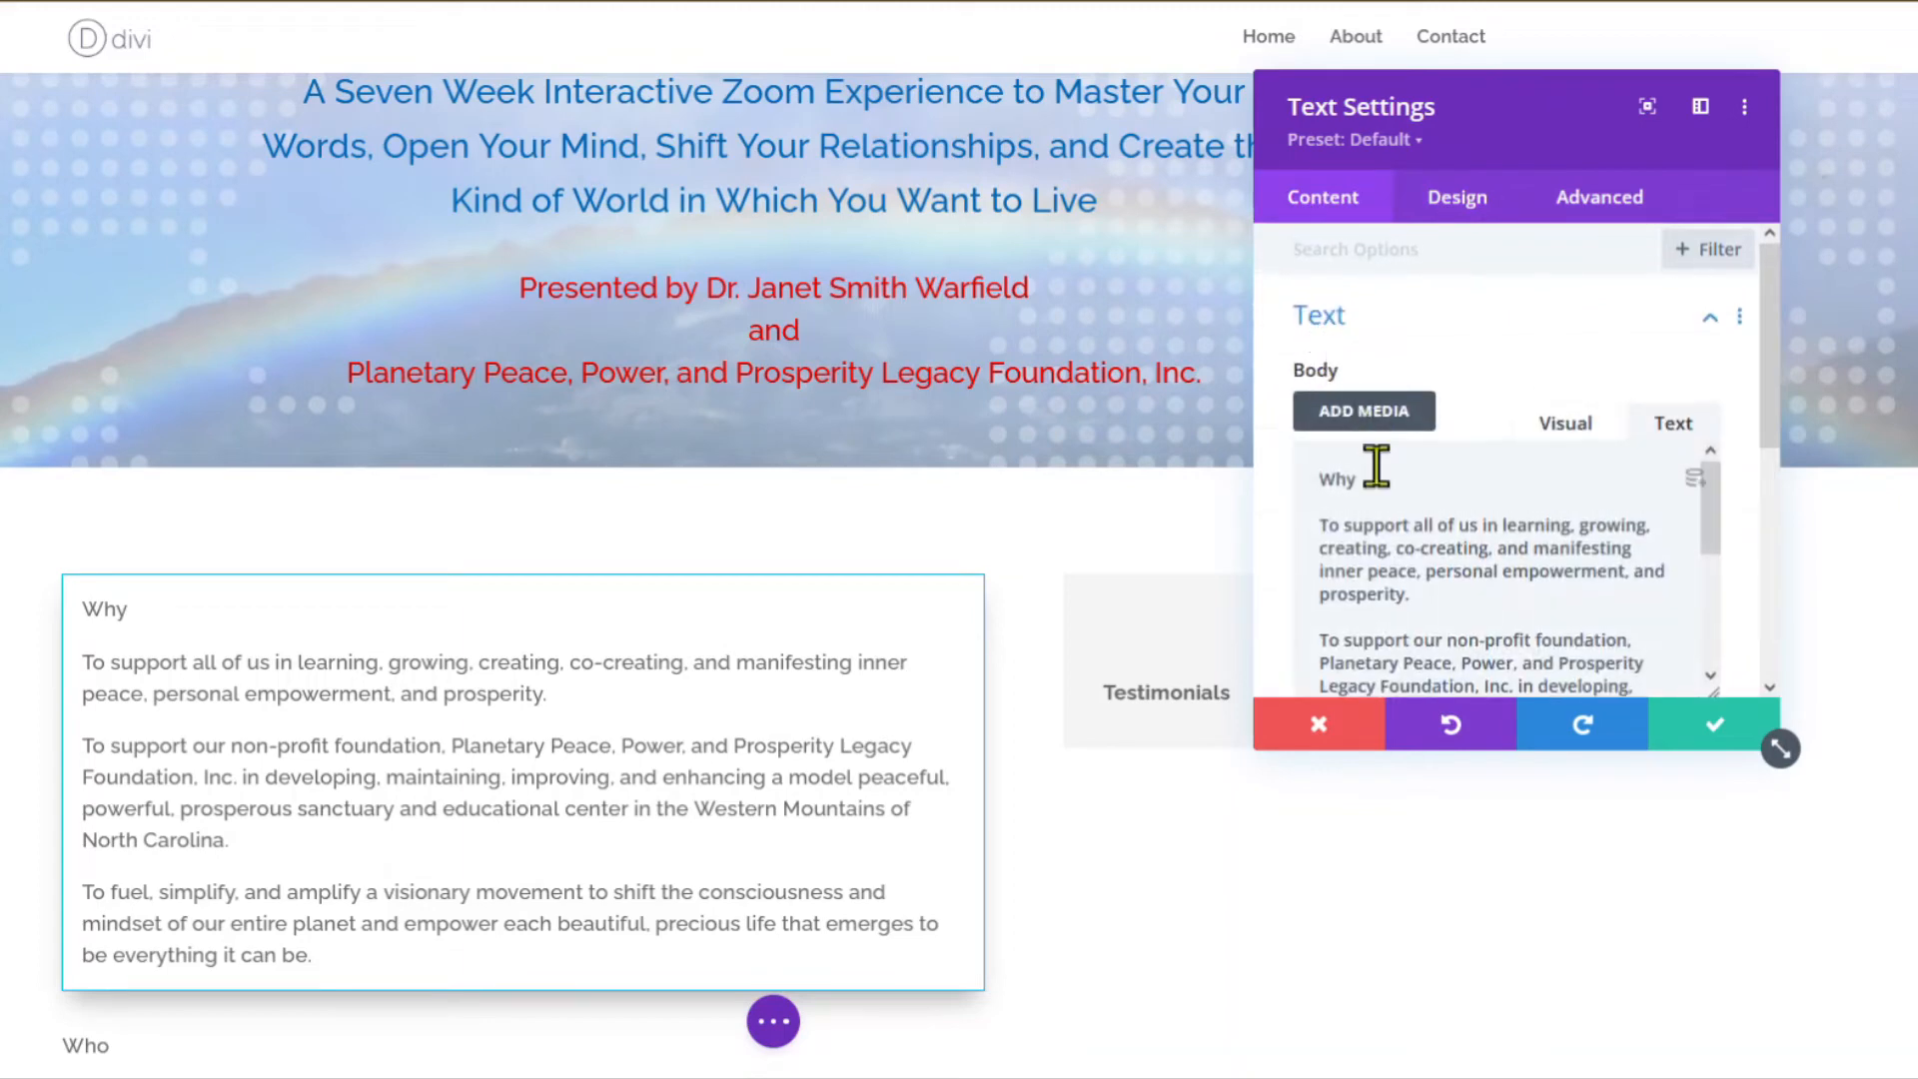
drag(1356, 477, 1305, 477)
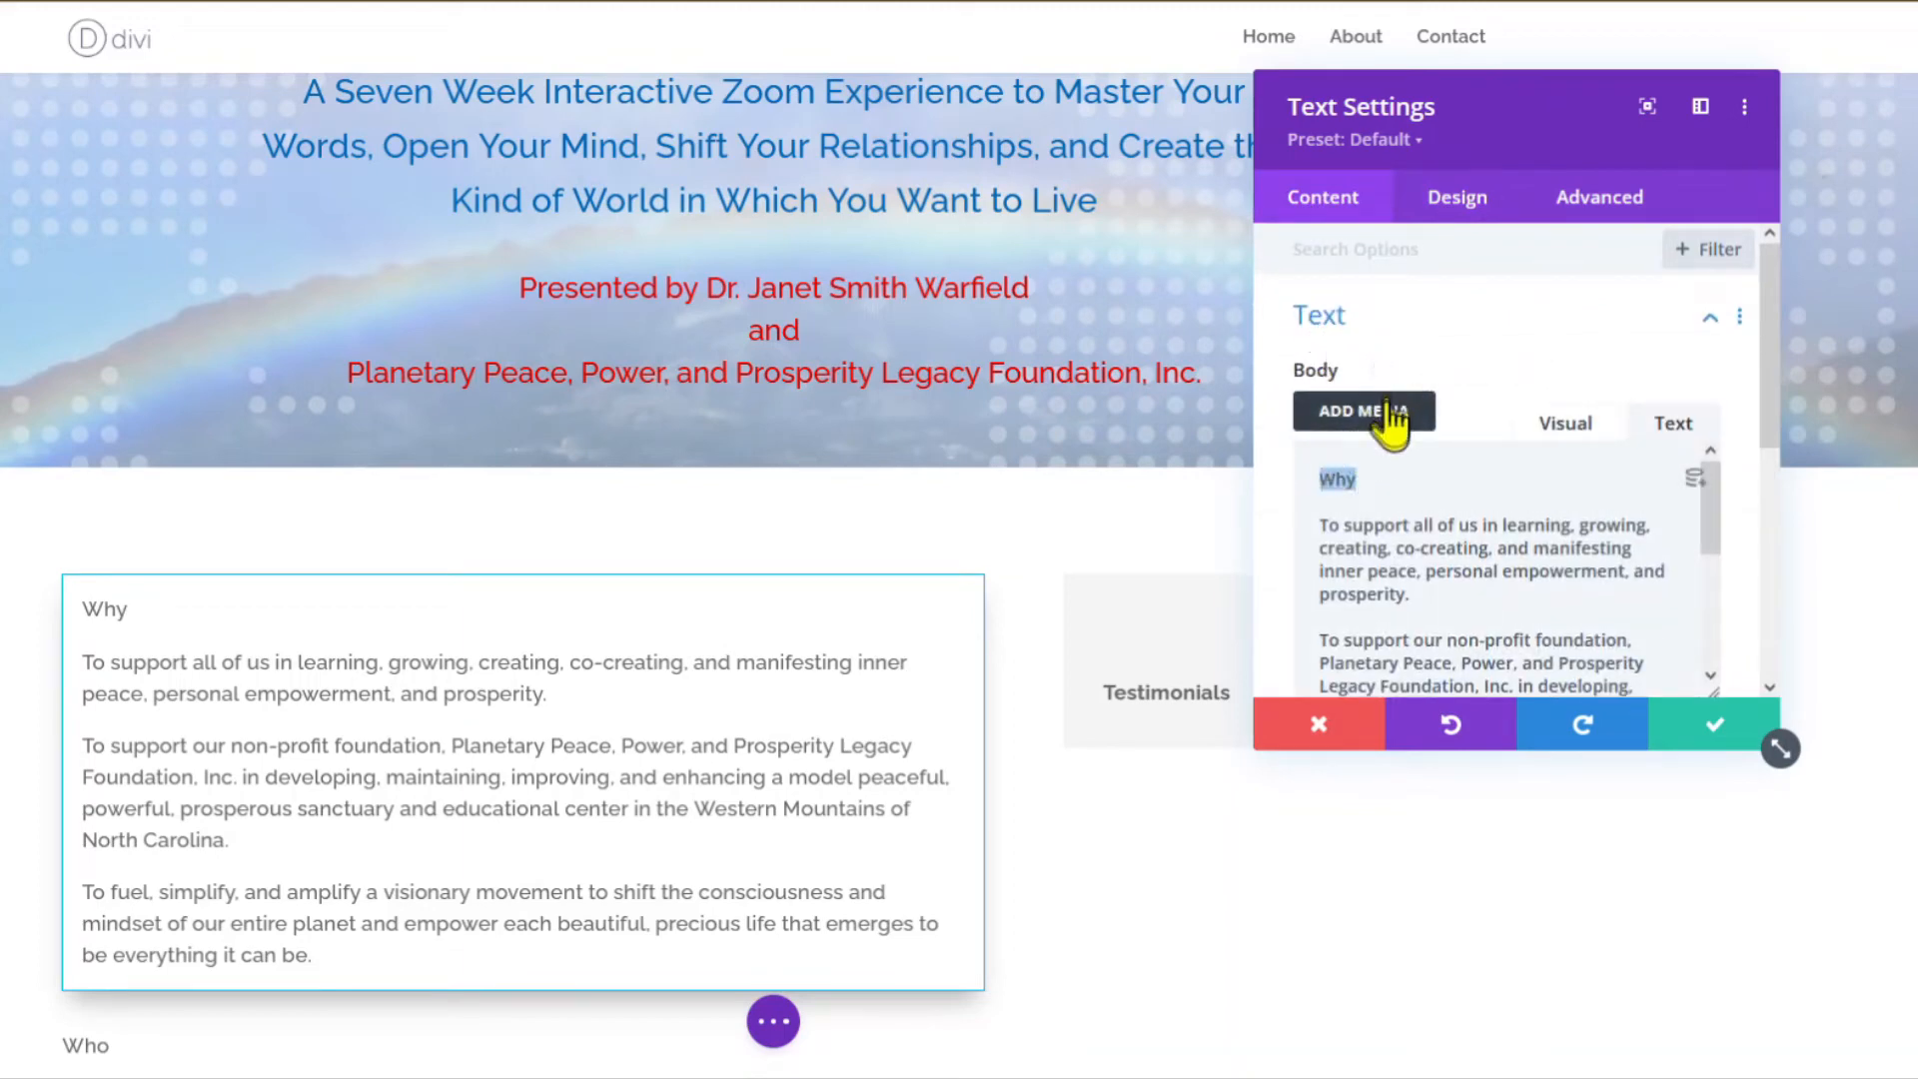
click(1566, 422)
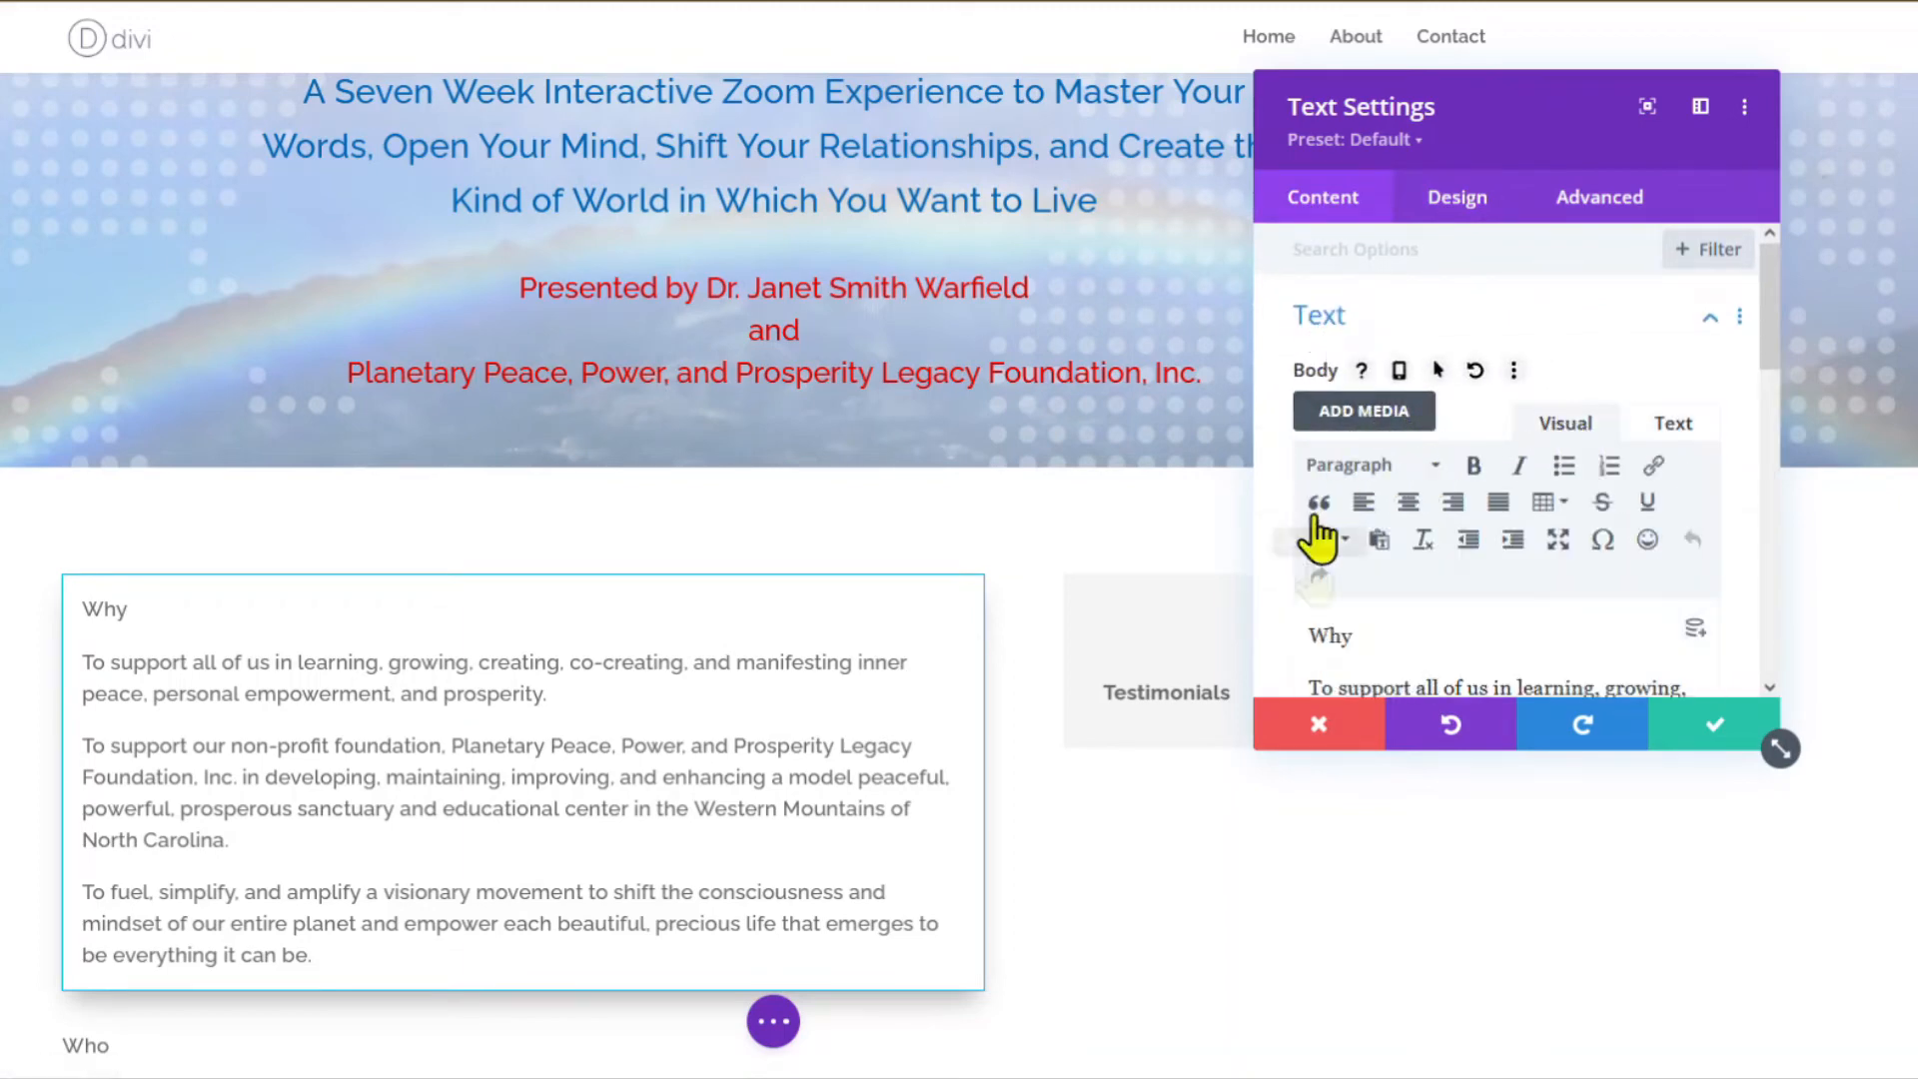
double_click(1339, 636)
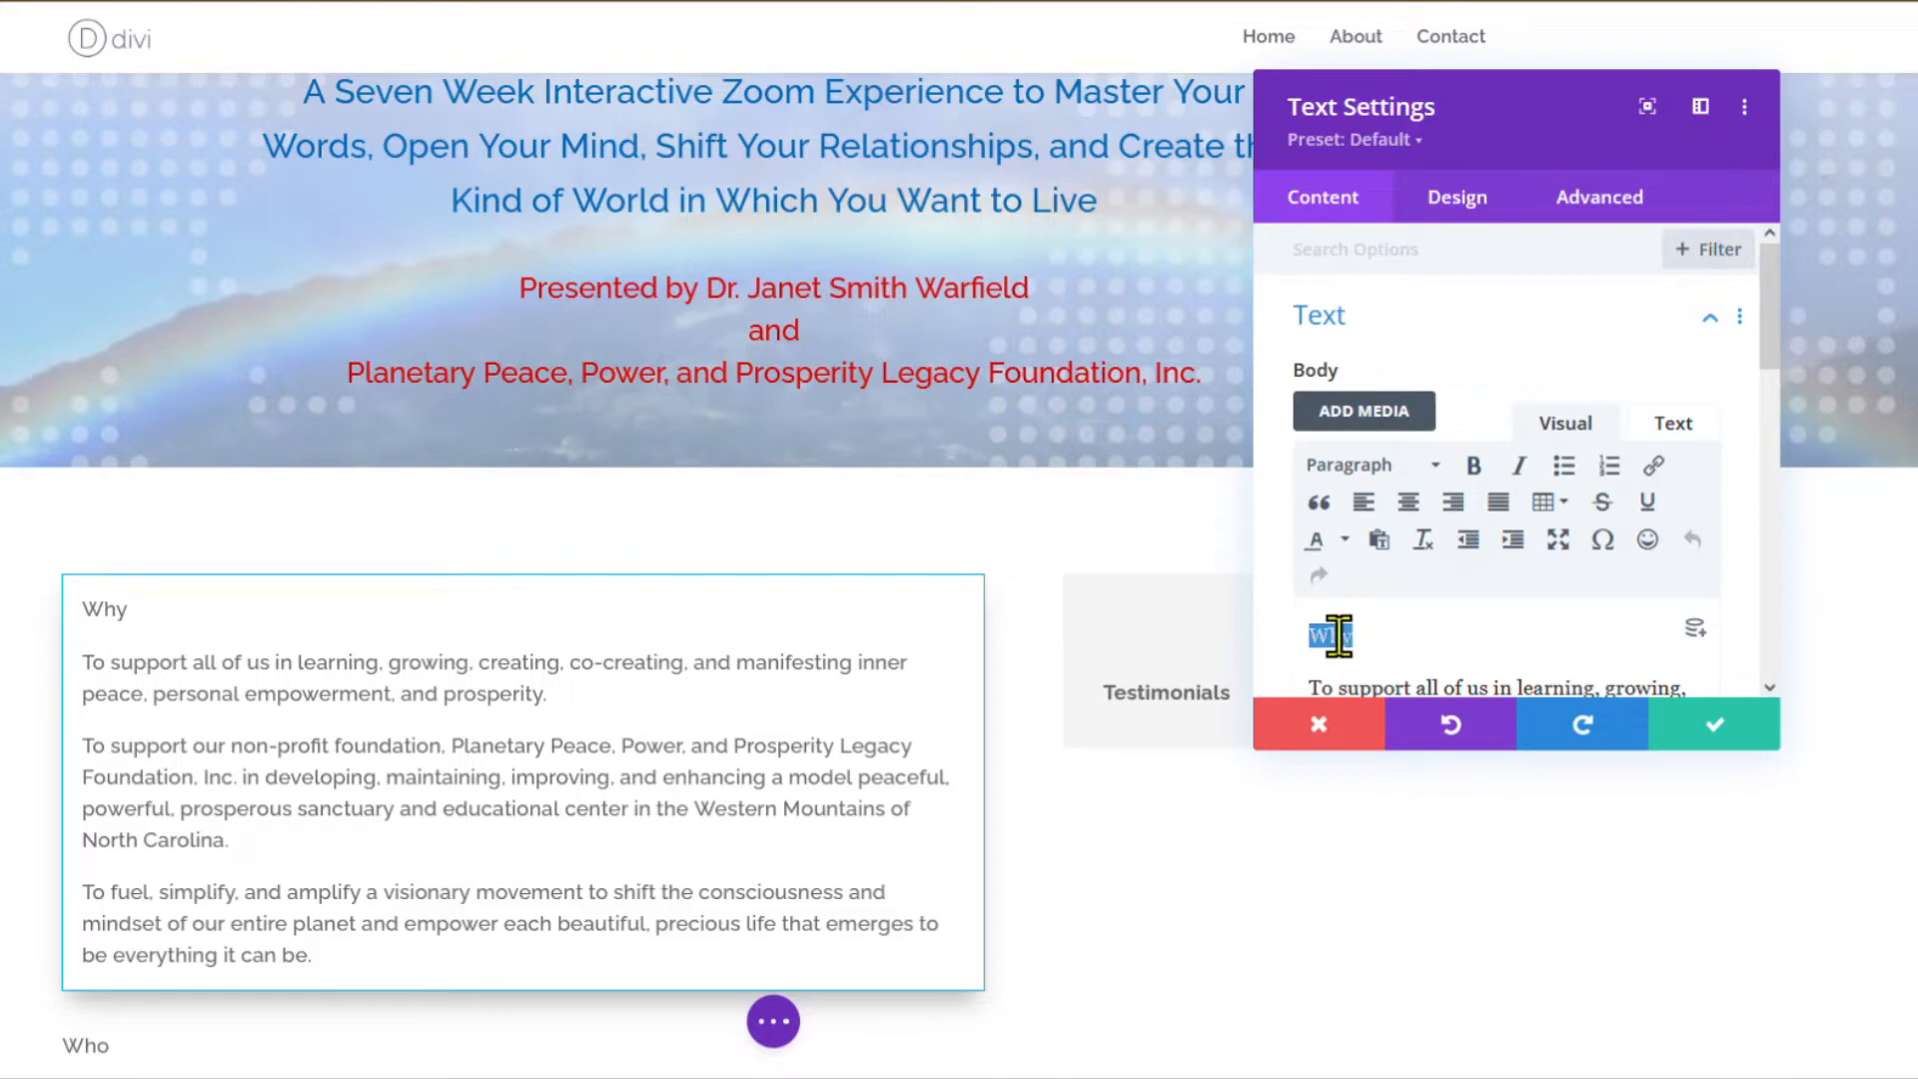
click(1433, 466)
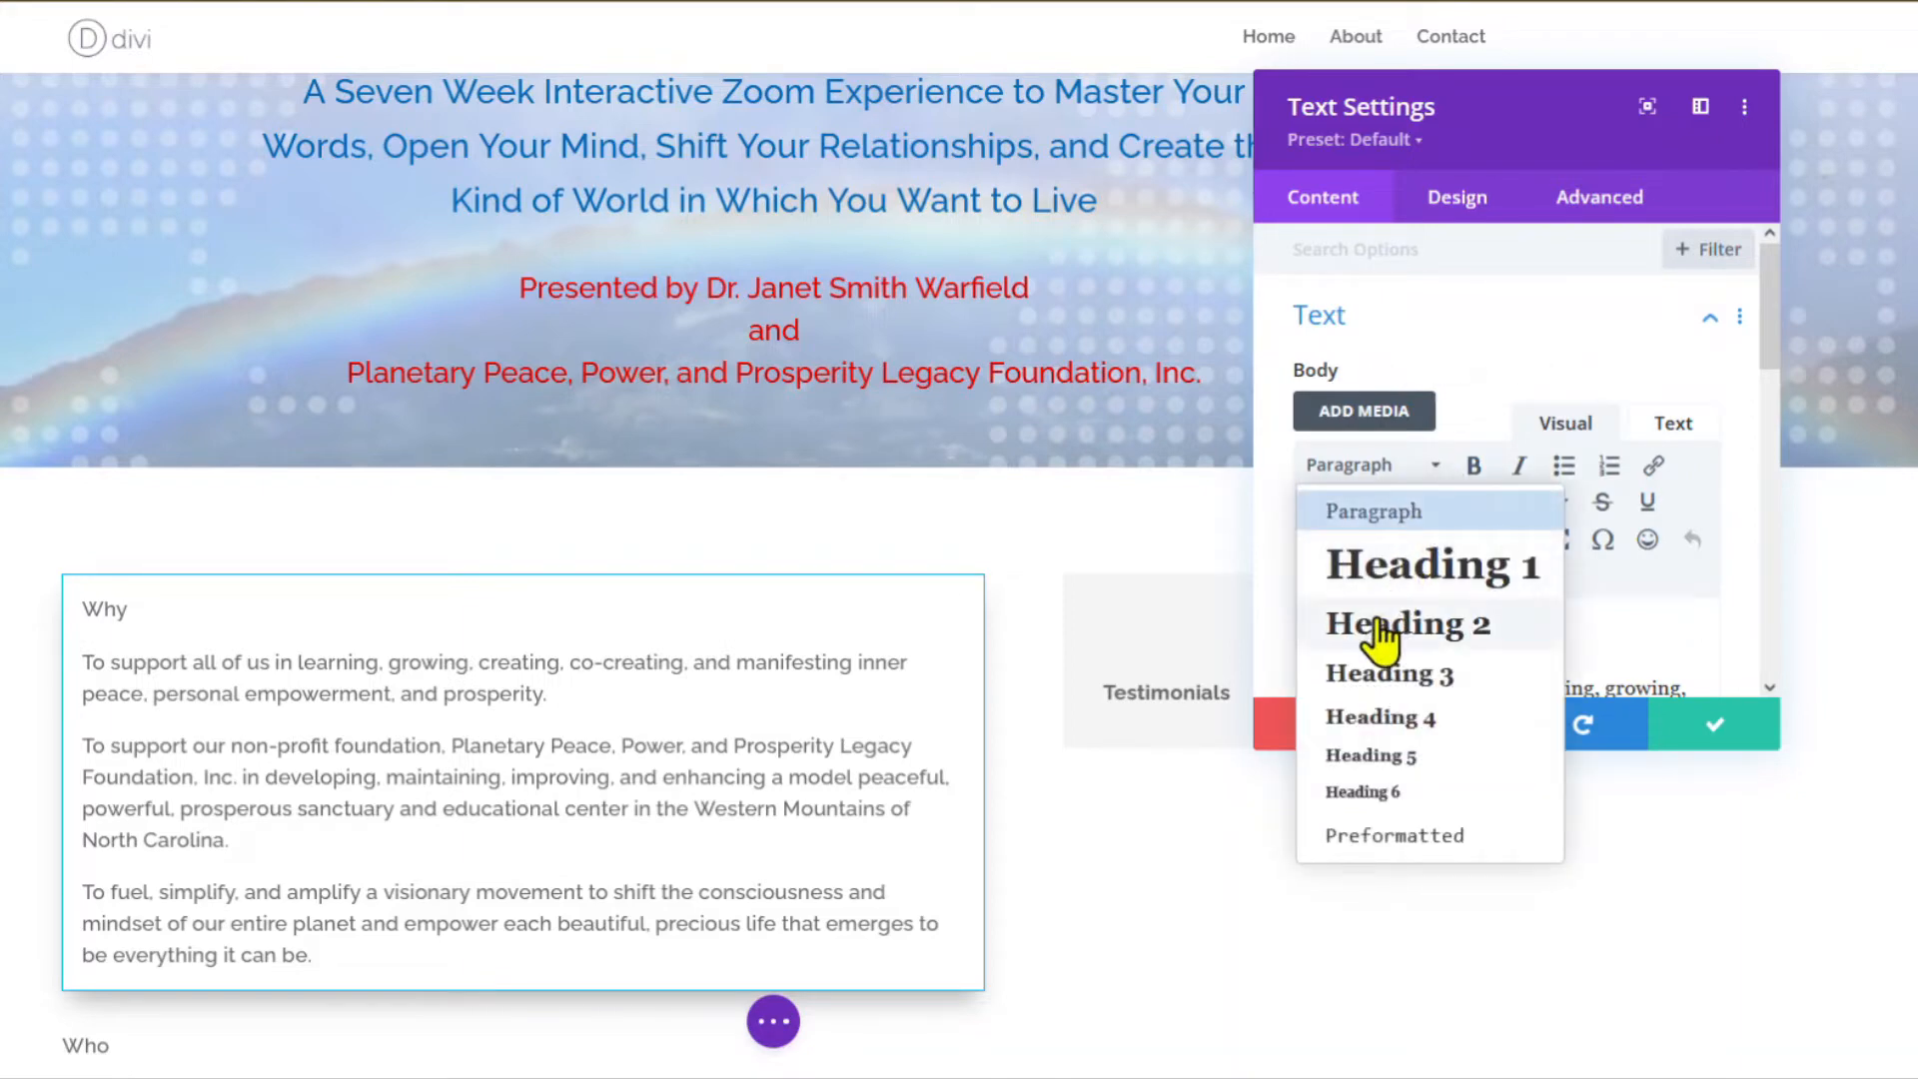
click(1365, 679)
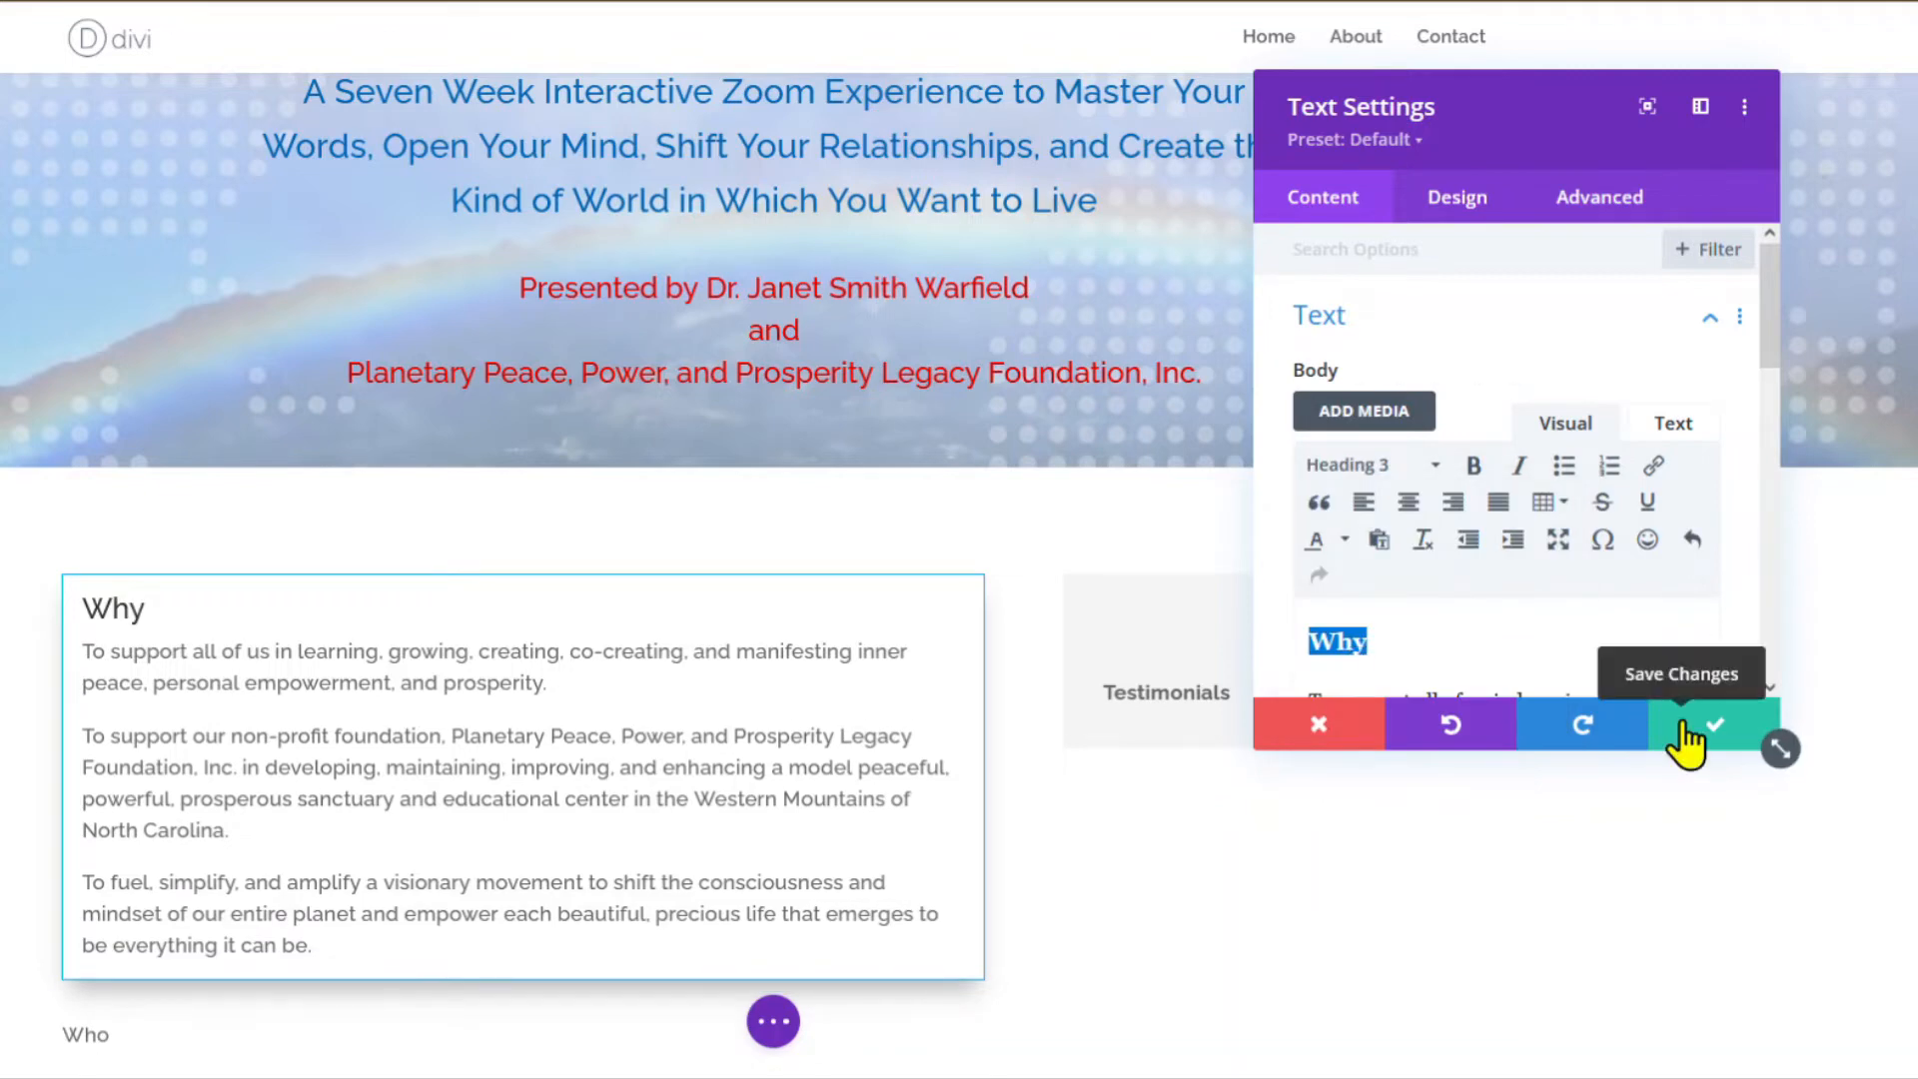
Set the Why module's body text to Light weight and black (#000000), then save.
click(1456, 210)
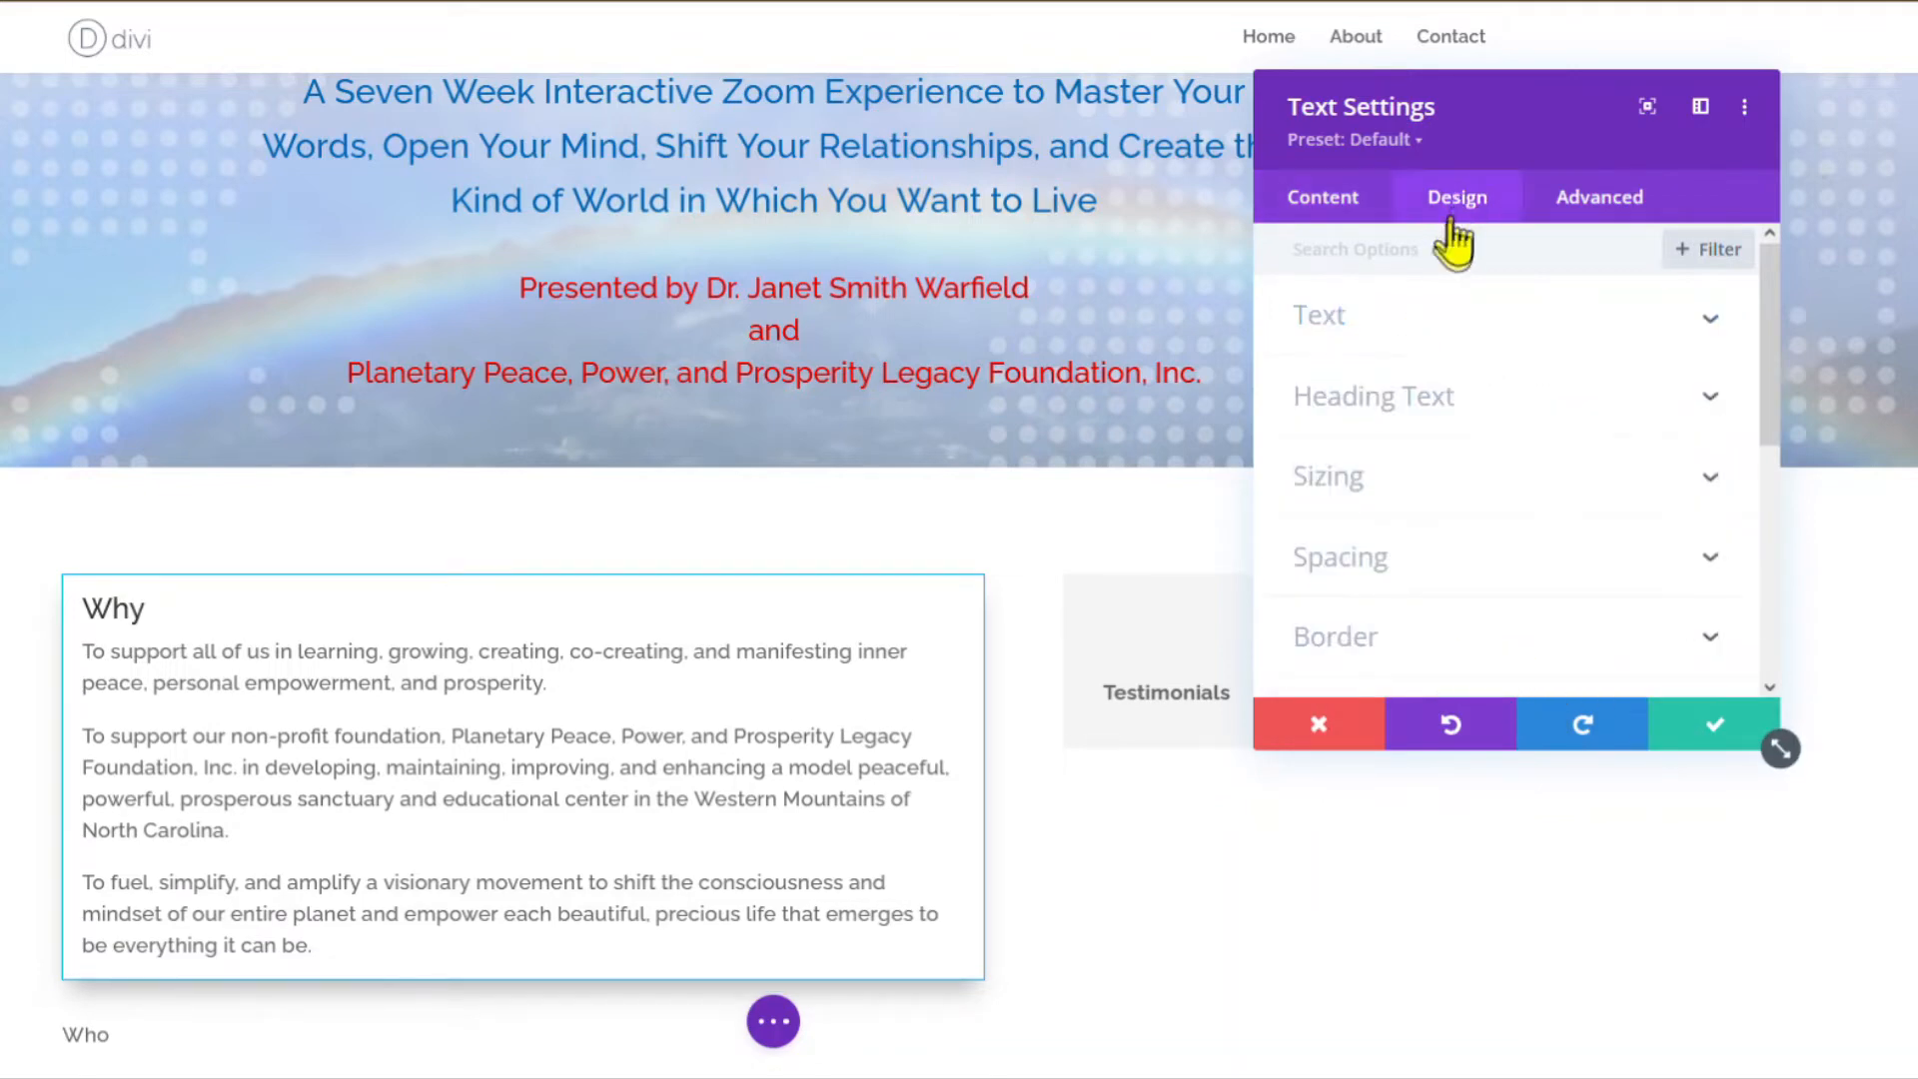
click(1316, 320)
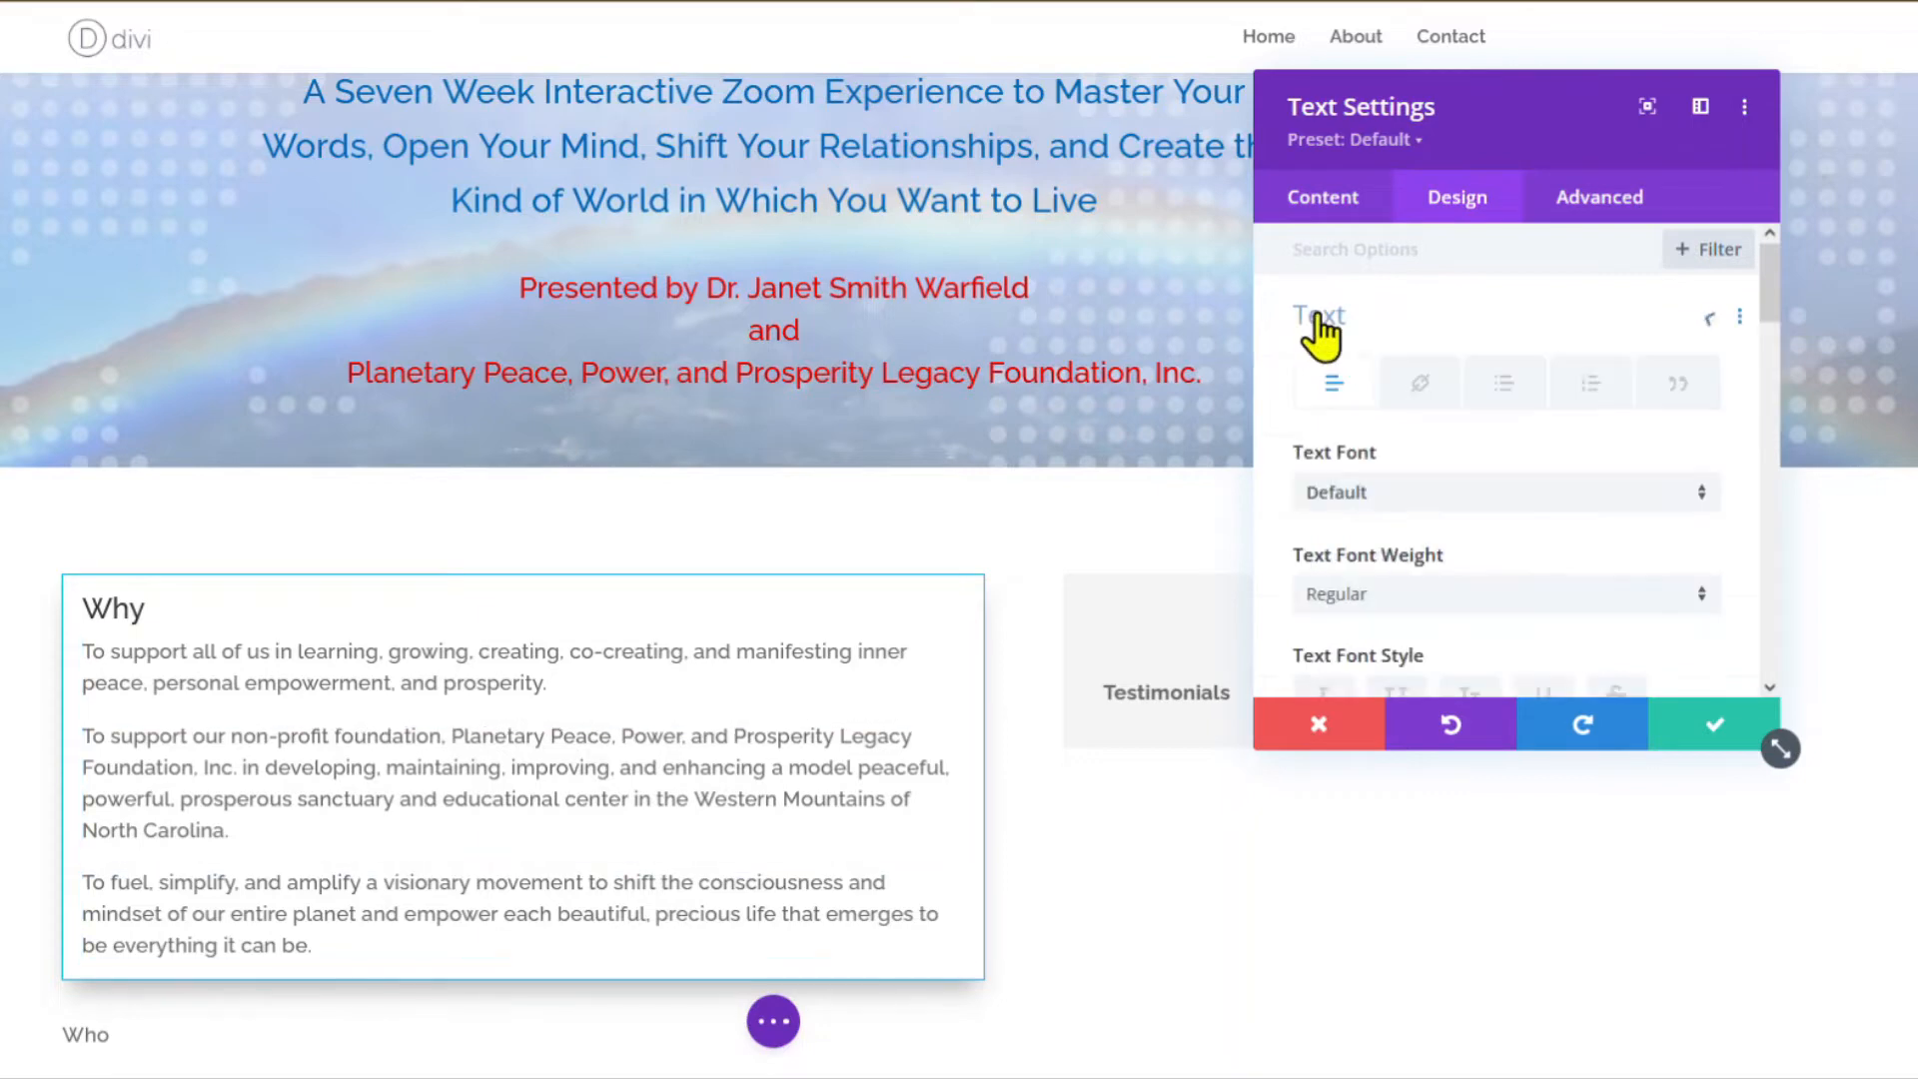
scroll(1438, 513, down, 3)
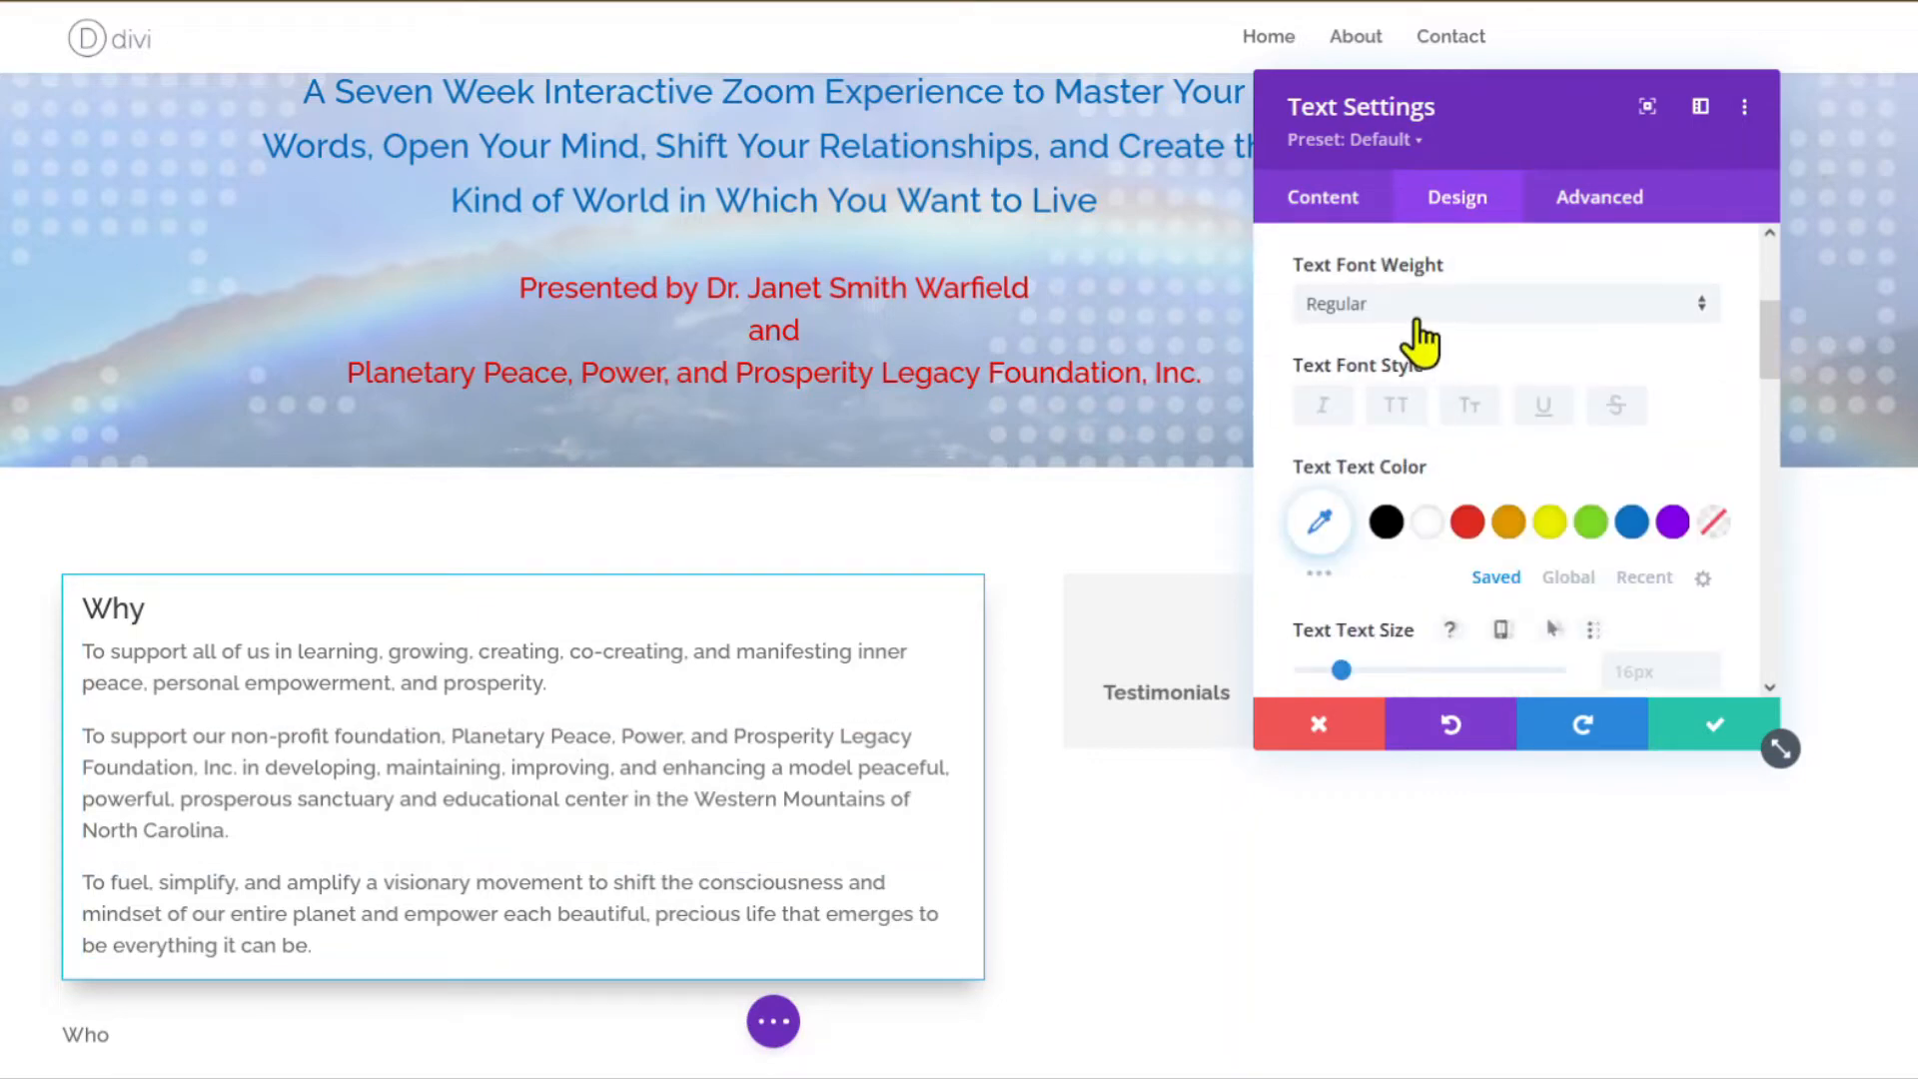
click(1417, 319)
click(1384, 321)
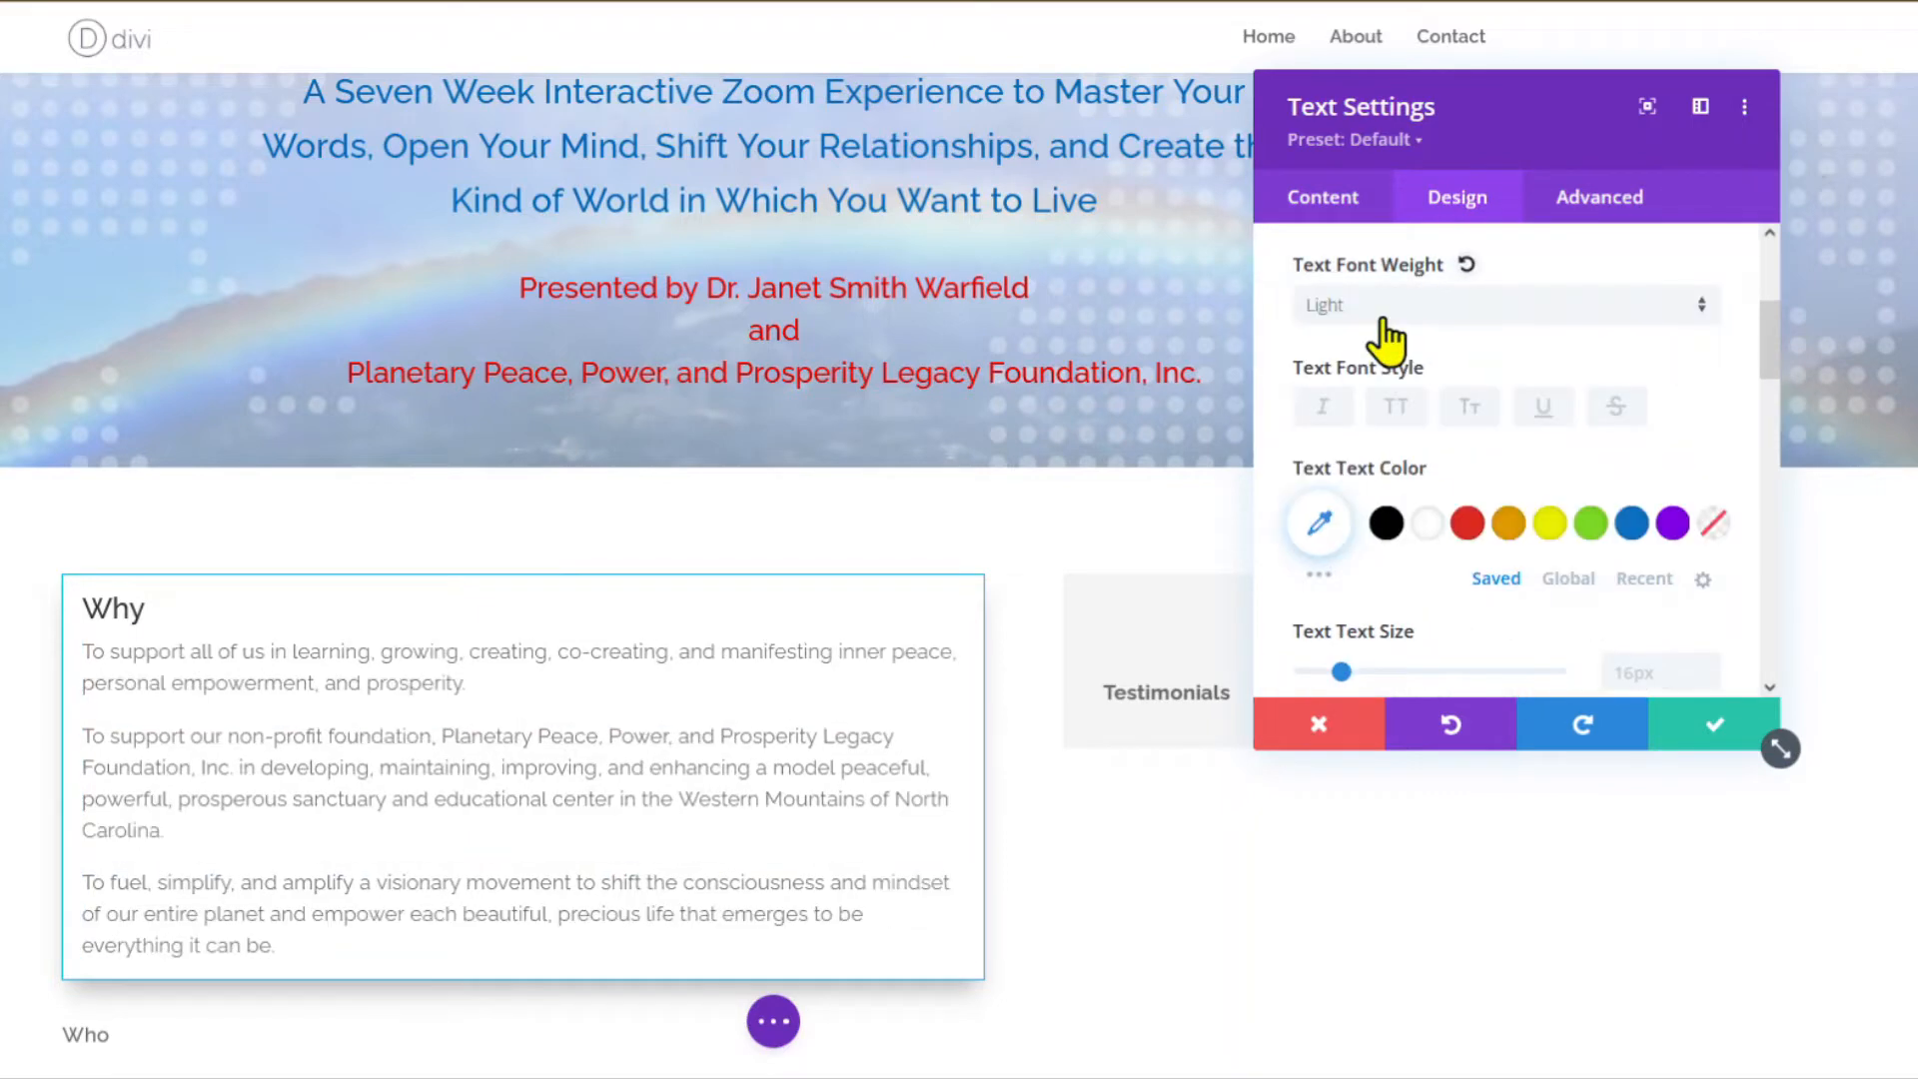
scroll(1409, 449, down, 2)
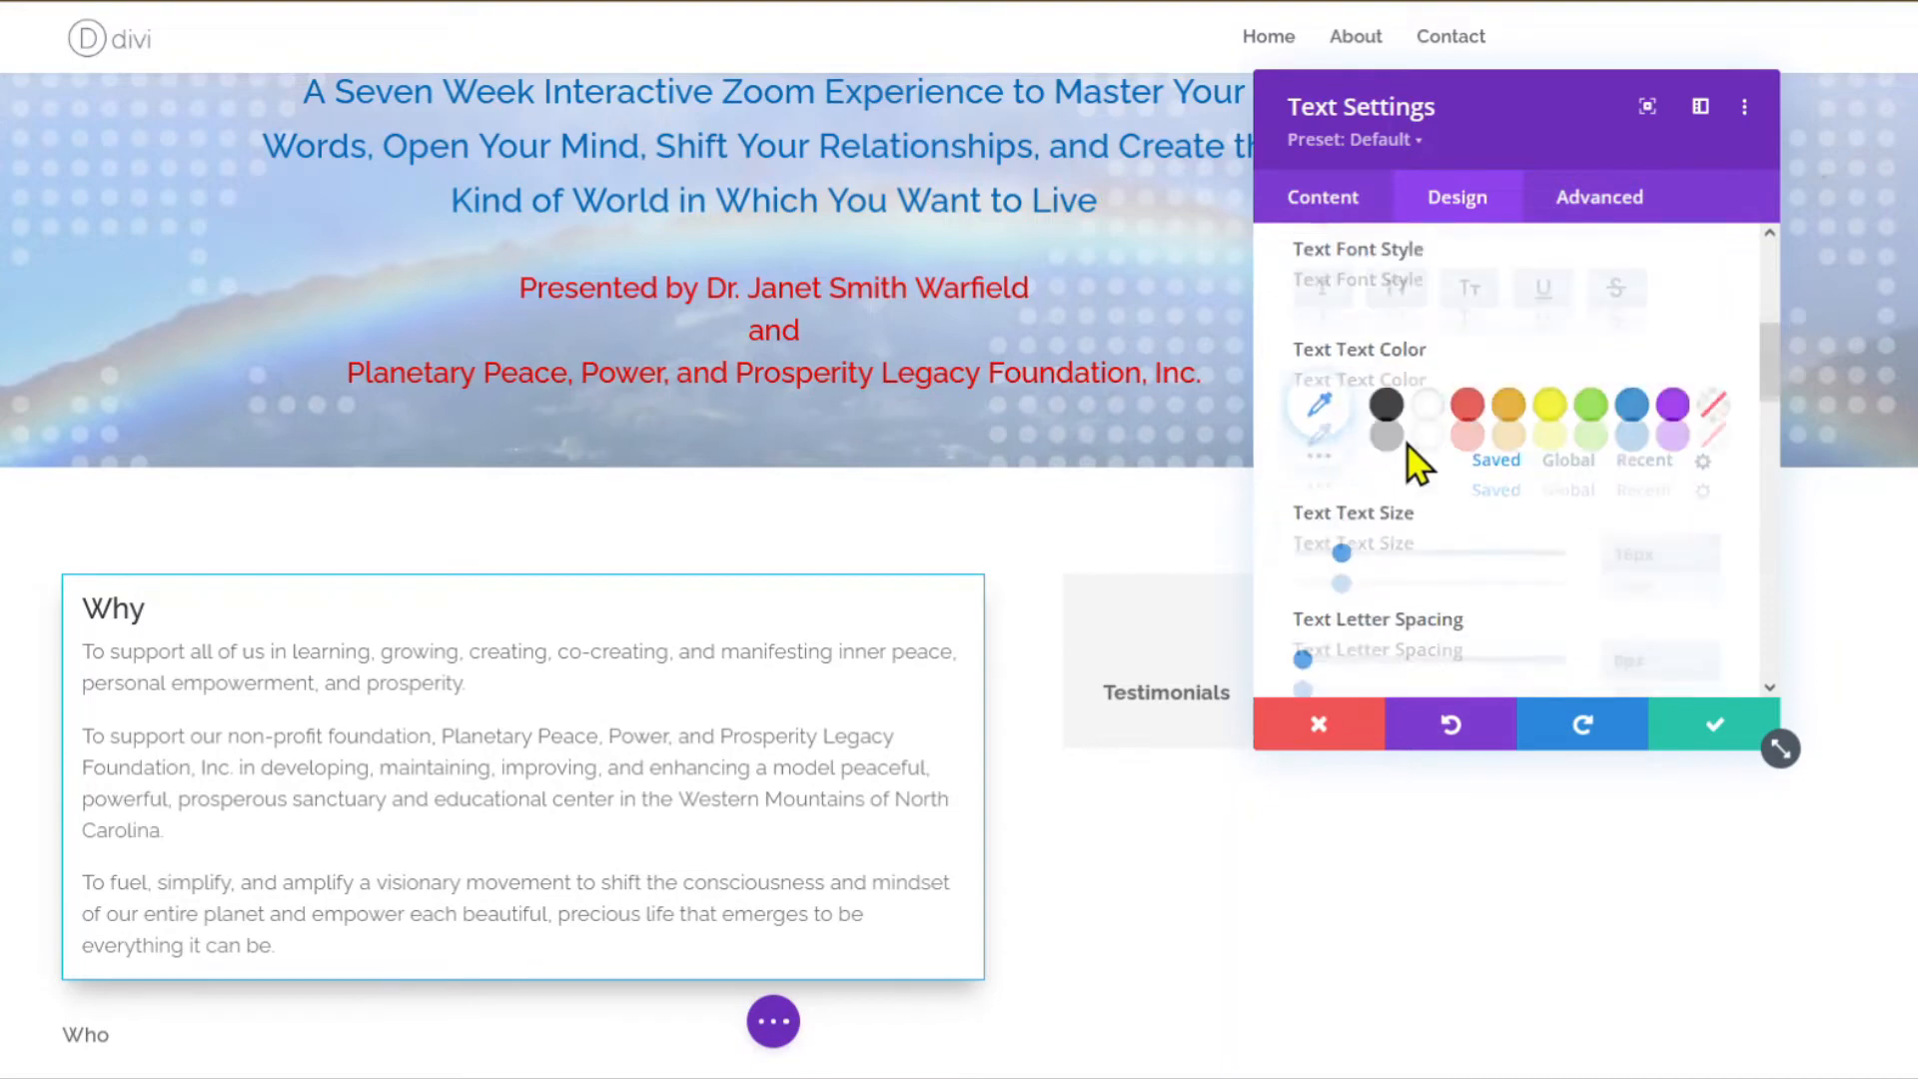
click(1385, 382)
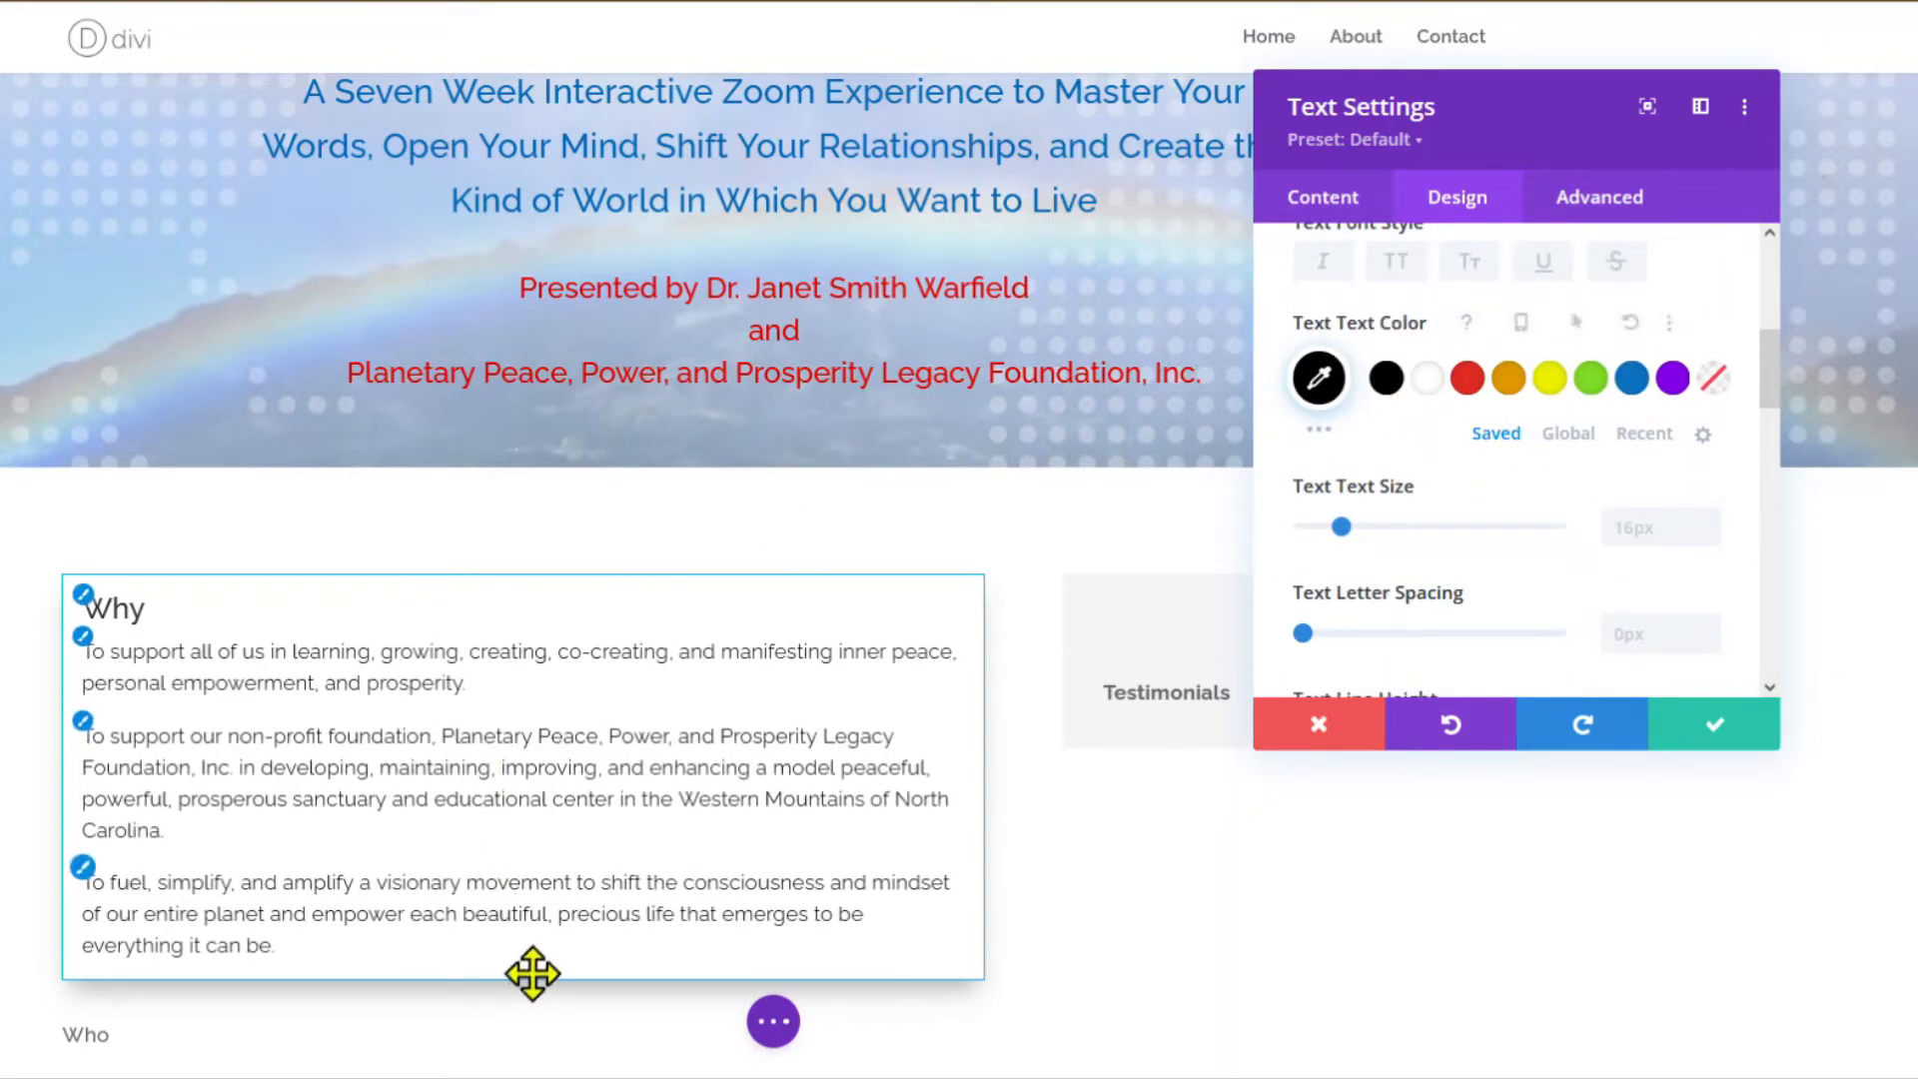
click(1710, 727)
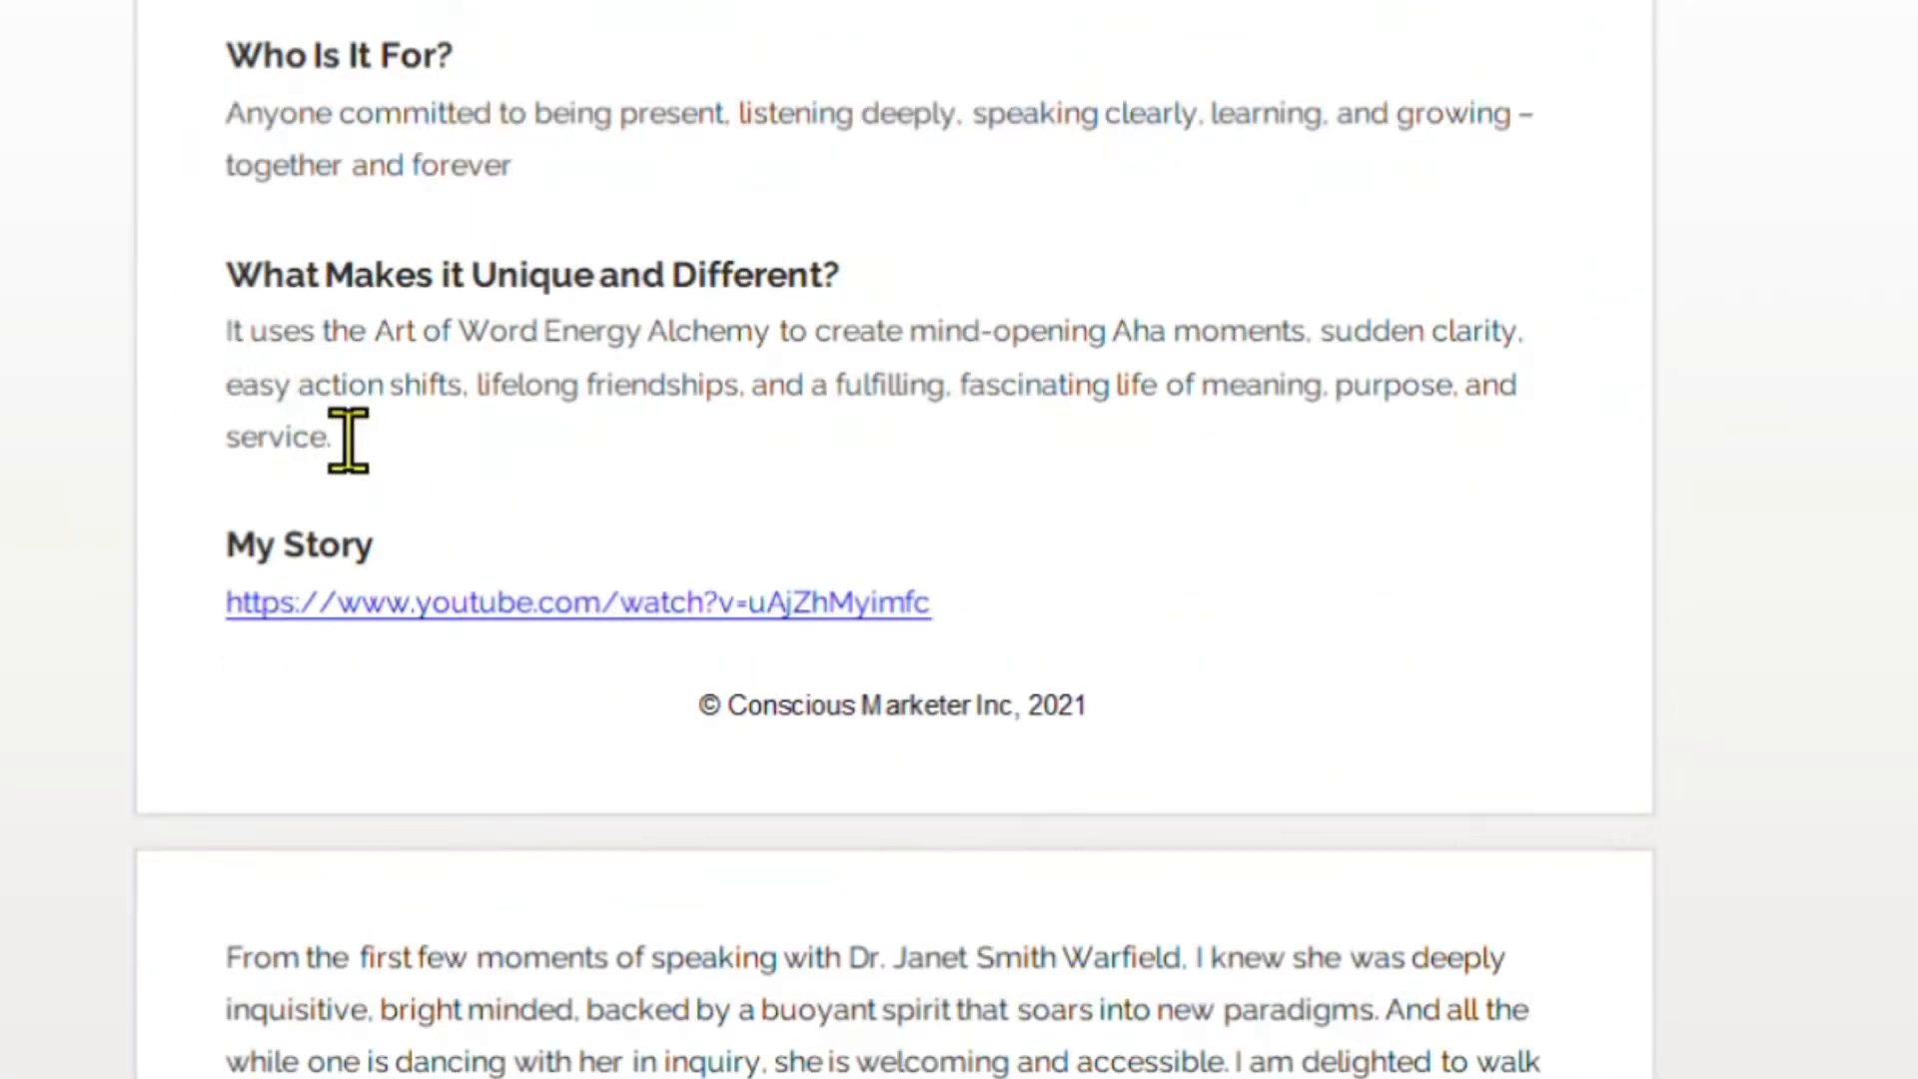
Paste the copied What Makes it Unique text into its module and save it.
drag(346, 432, 343, 318)
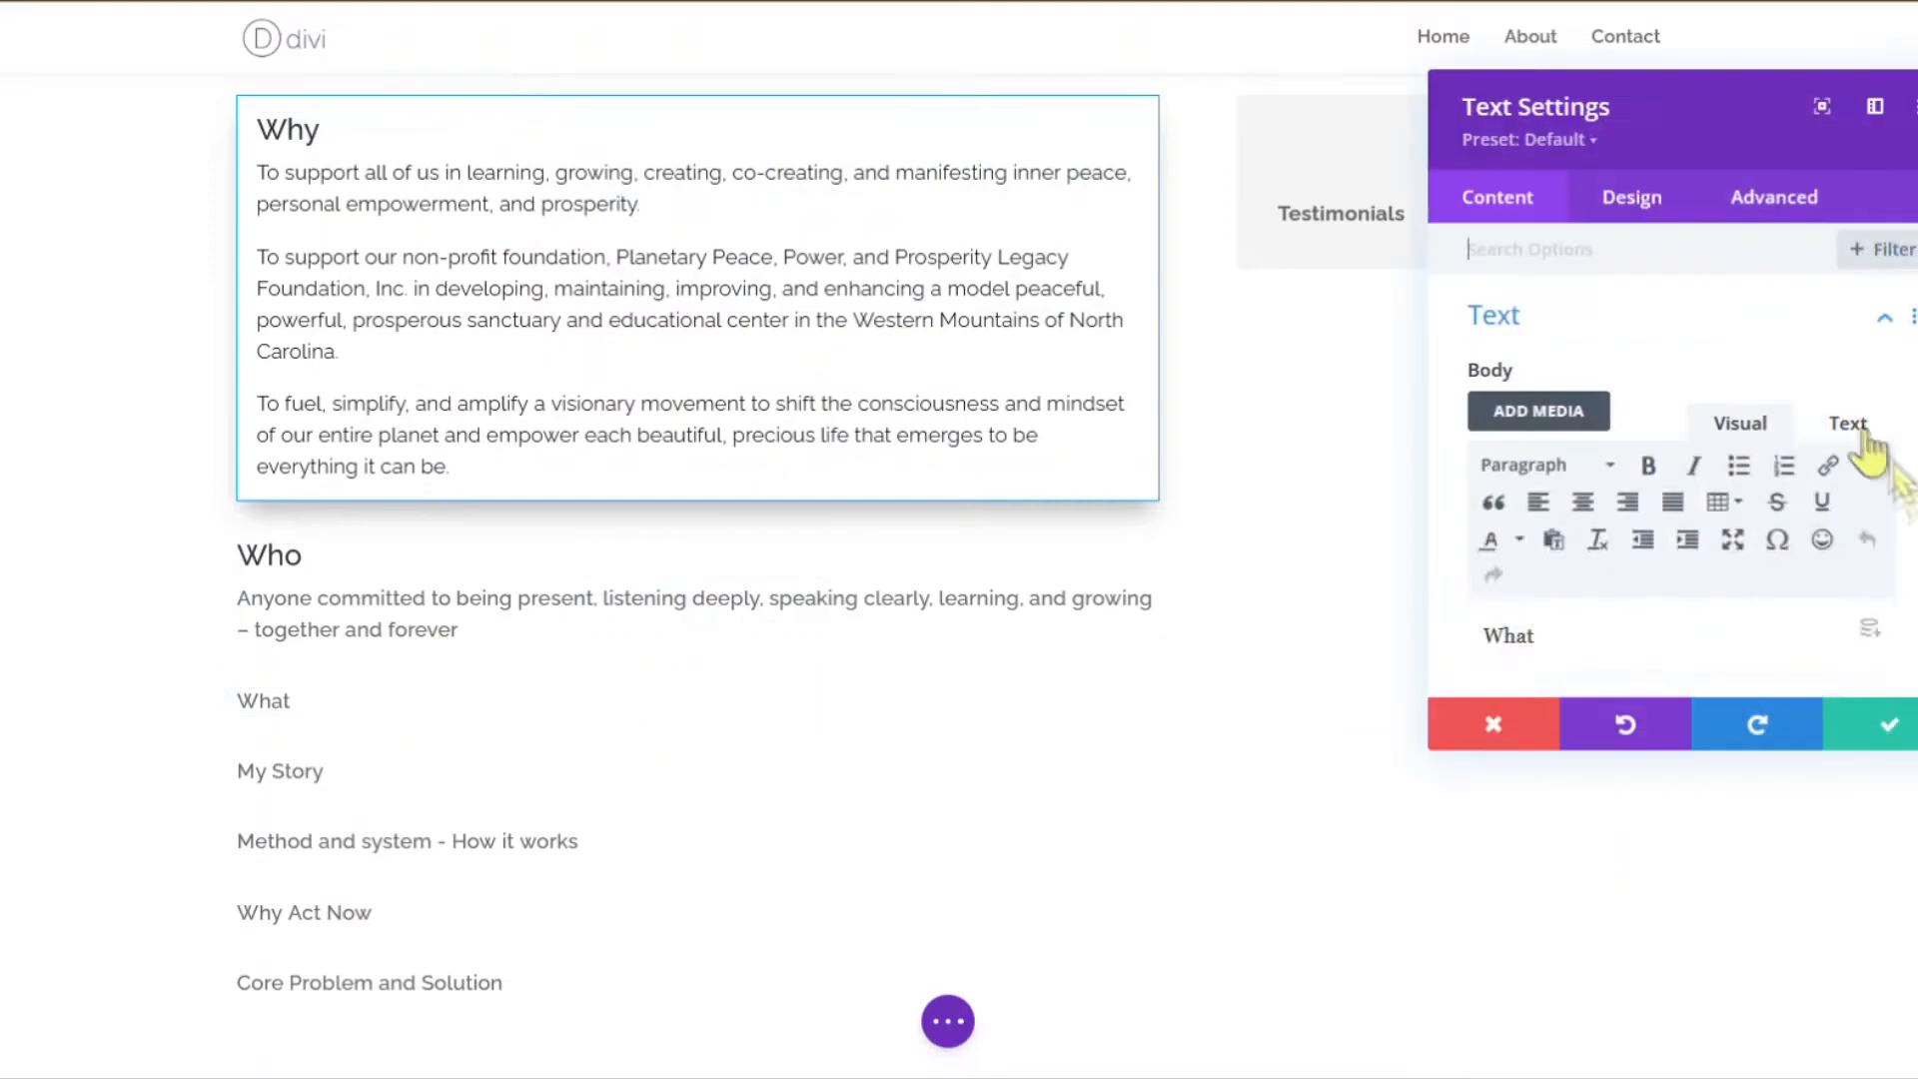
text(Makes it Unique and Different? It uses the Art of Word Energy Alchemy to create mind-opening Aha moments, sudden clarity, easy action shifts, lifelong friendships, and a fulfilling, fascinating life of meaning, purpose, and service.)
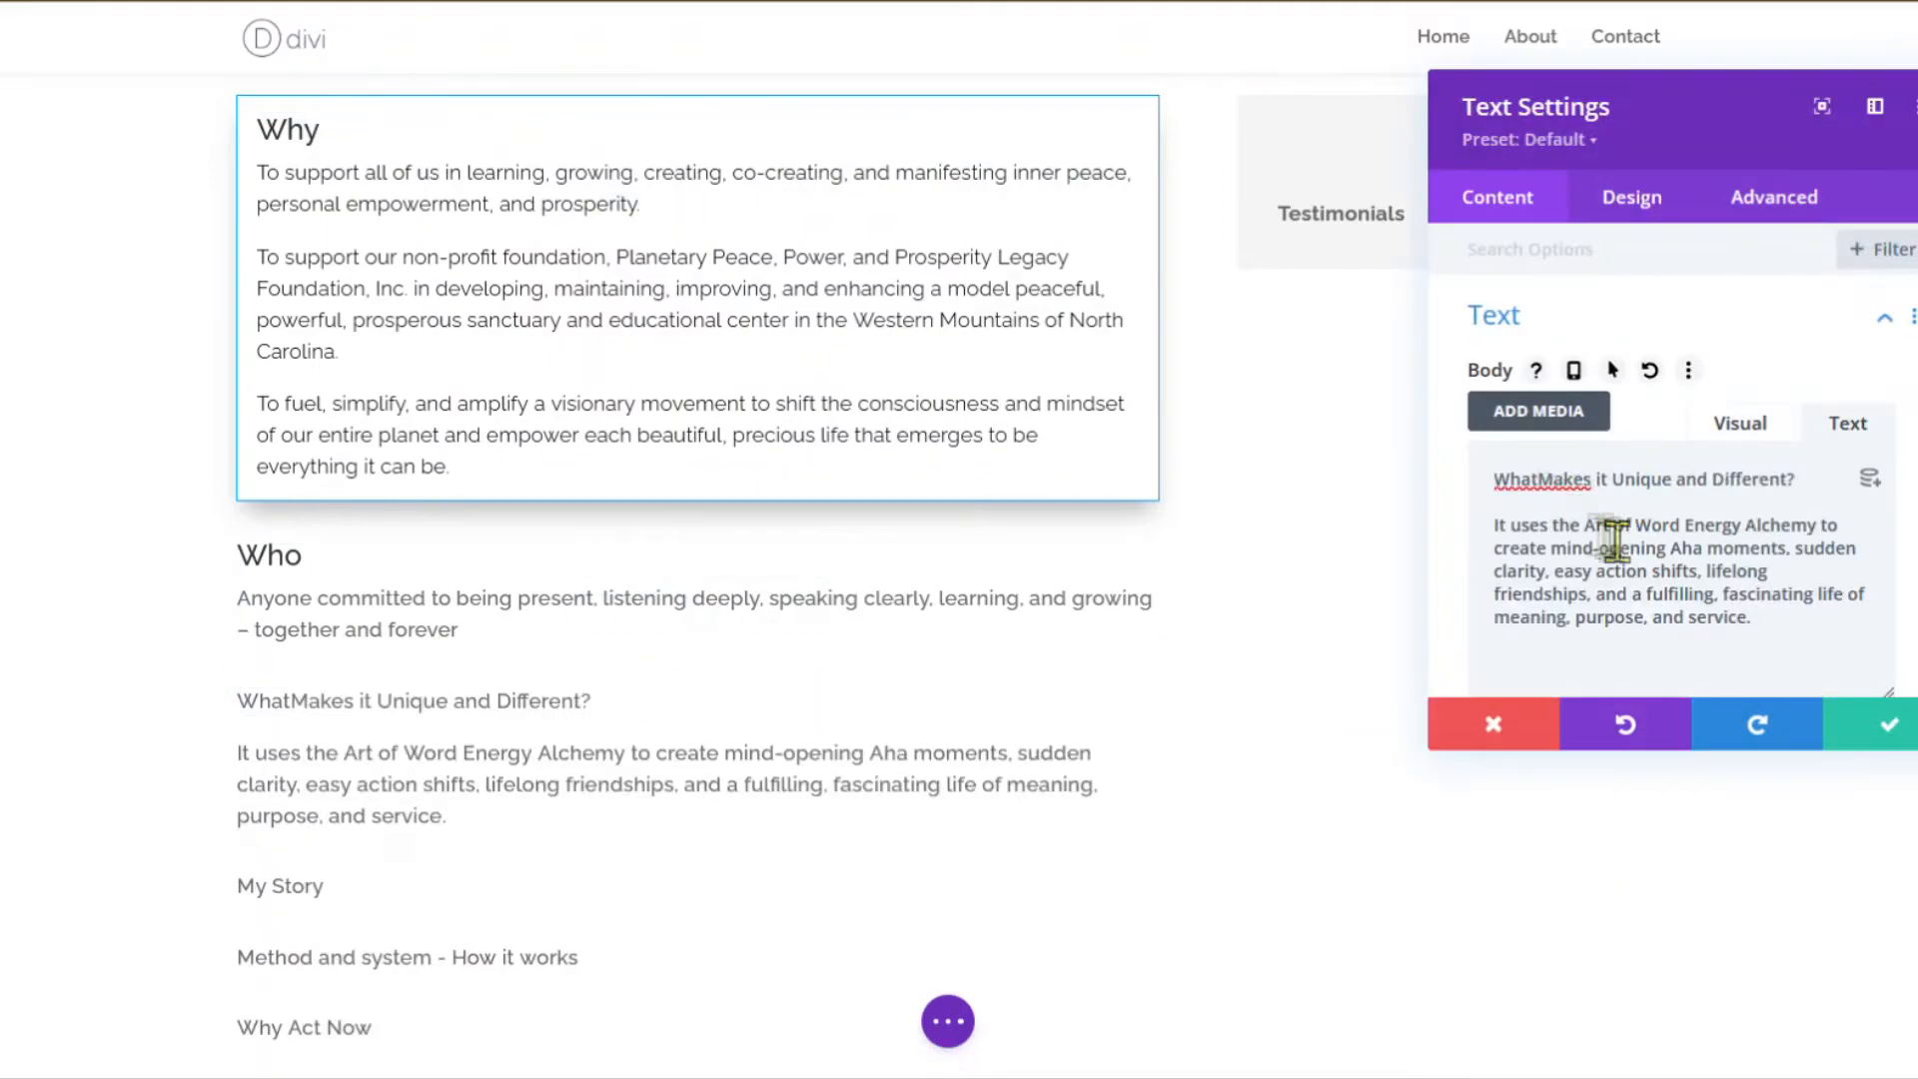
drag(1850, 634, 1484, 641)
click(1864, 739)
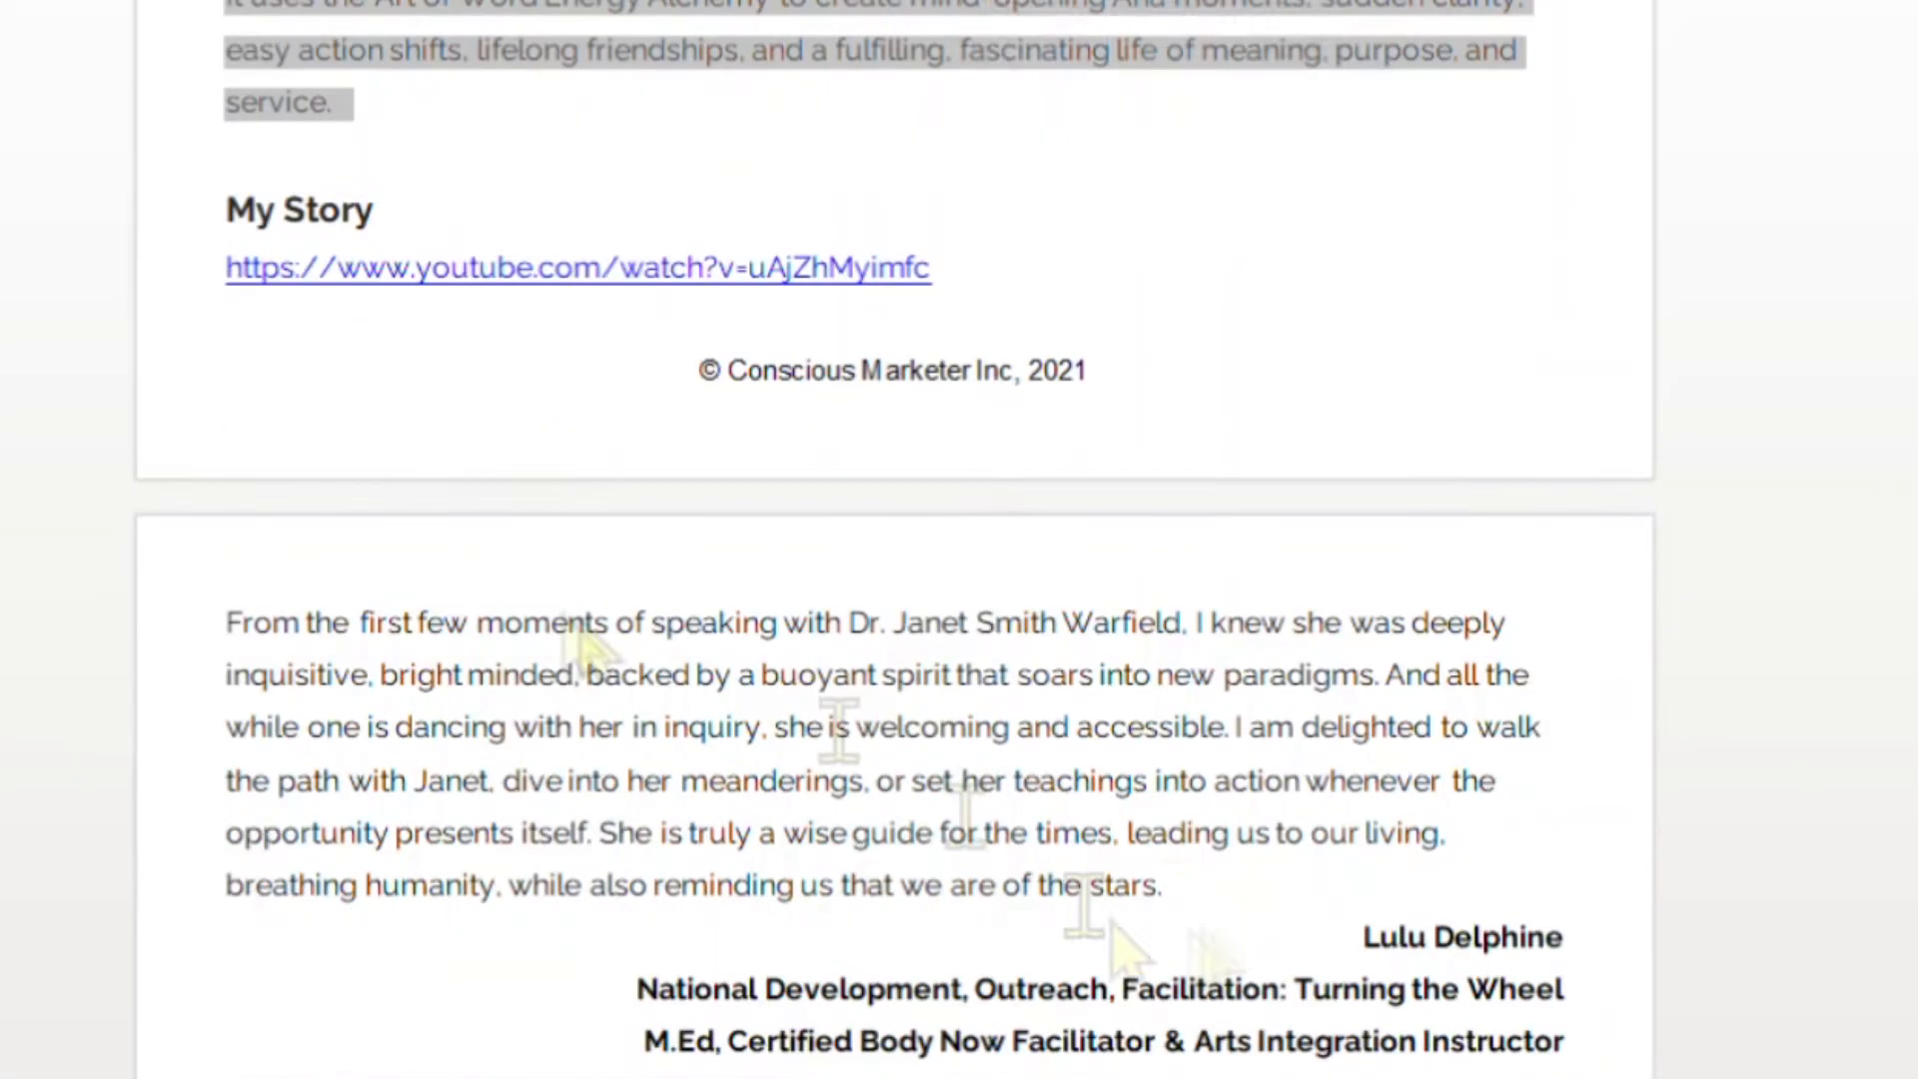
Paste the My Story testimonial and signatures, make My Story a heading, right-align signatures.
drag(1162, 885, 221, 270)
key(ctrl+c)
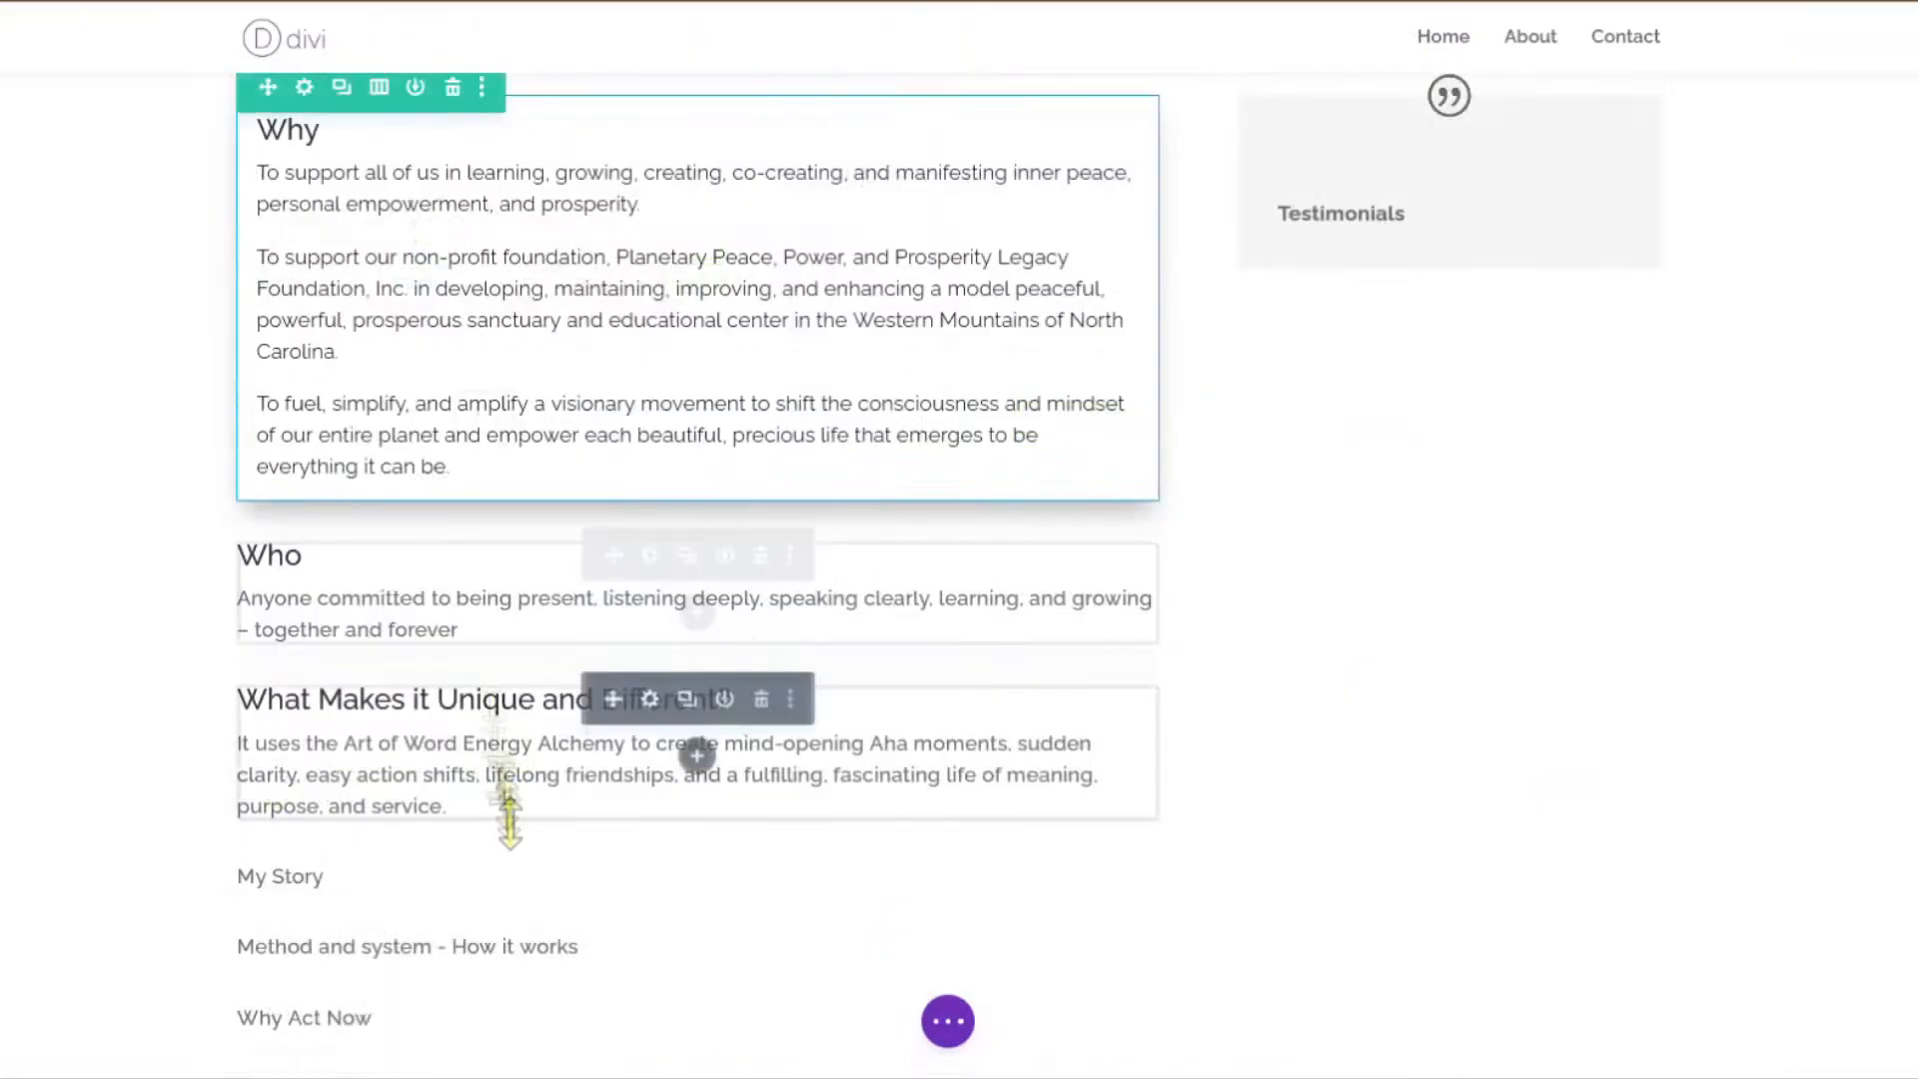
click(505, 805)
click(1864, 434)
key(ctrl+v)
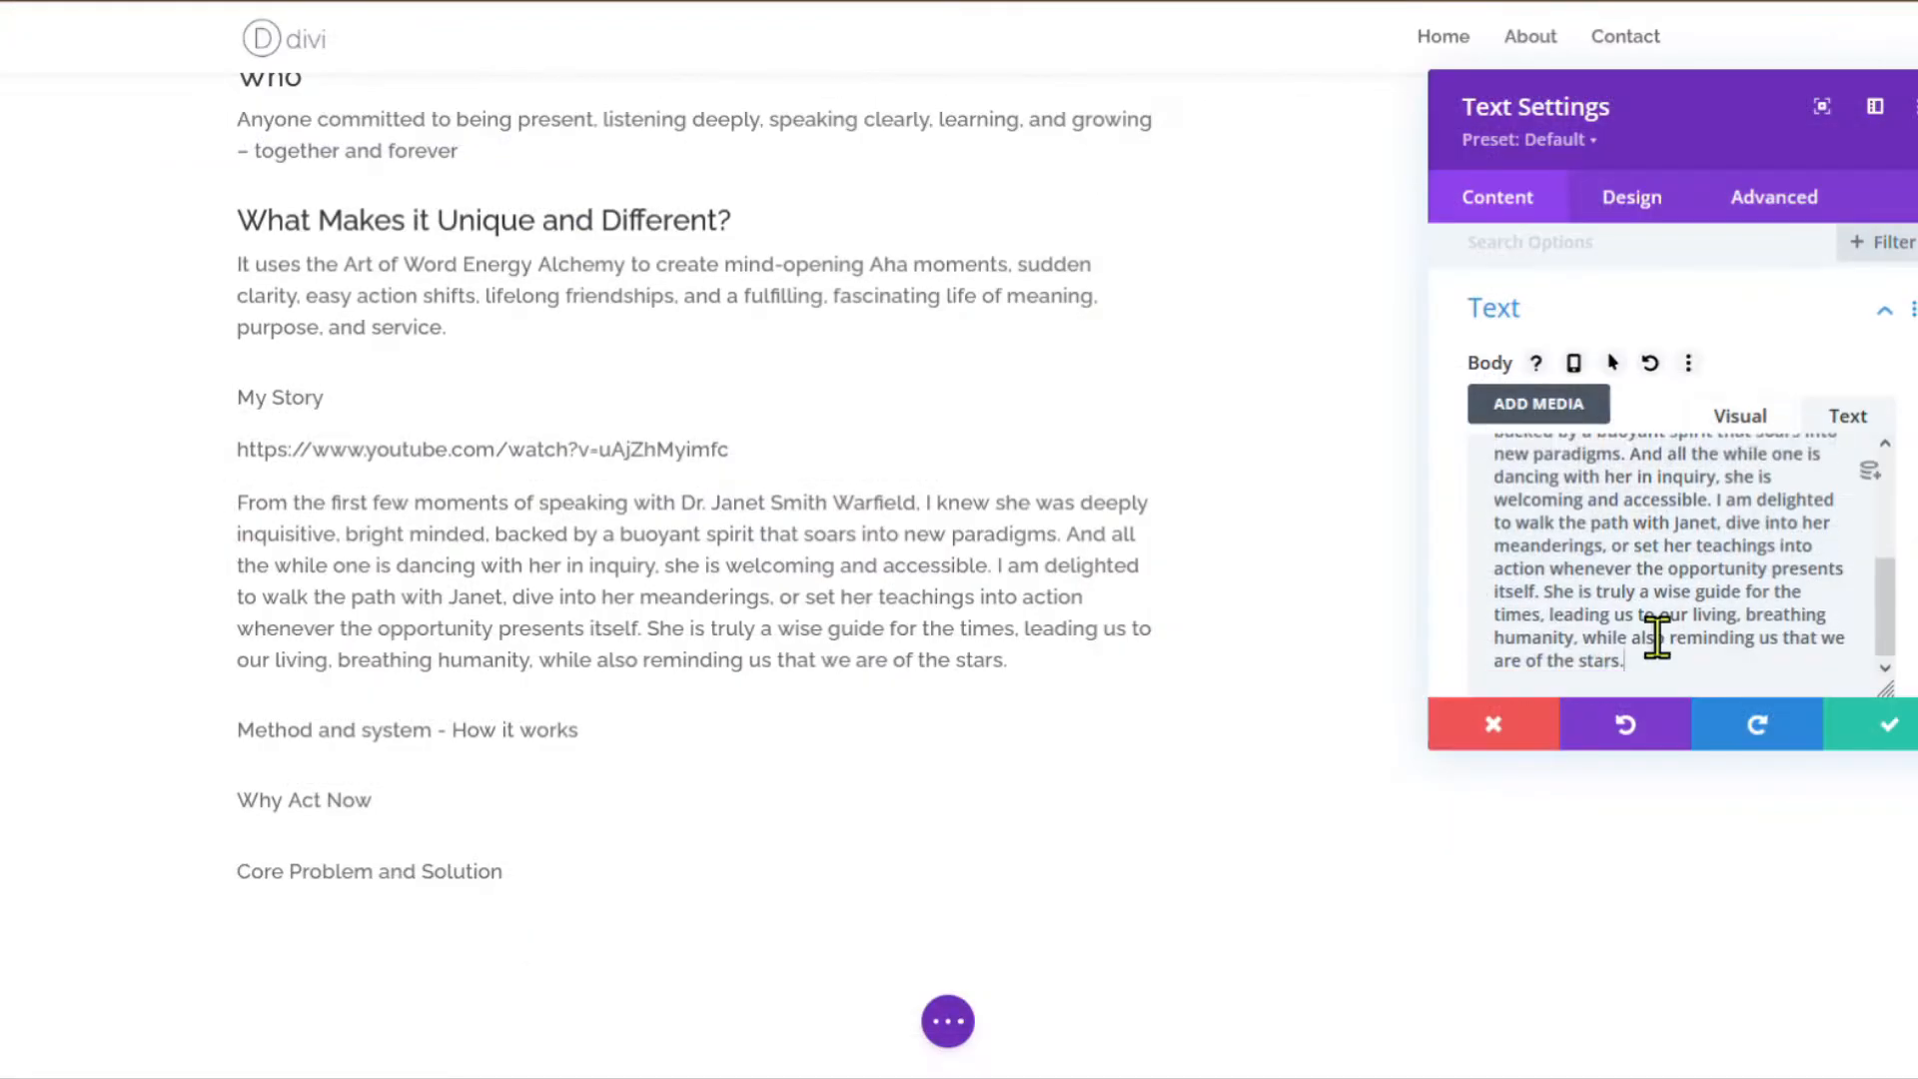
click(1740, 415)
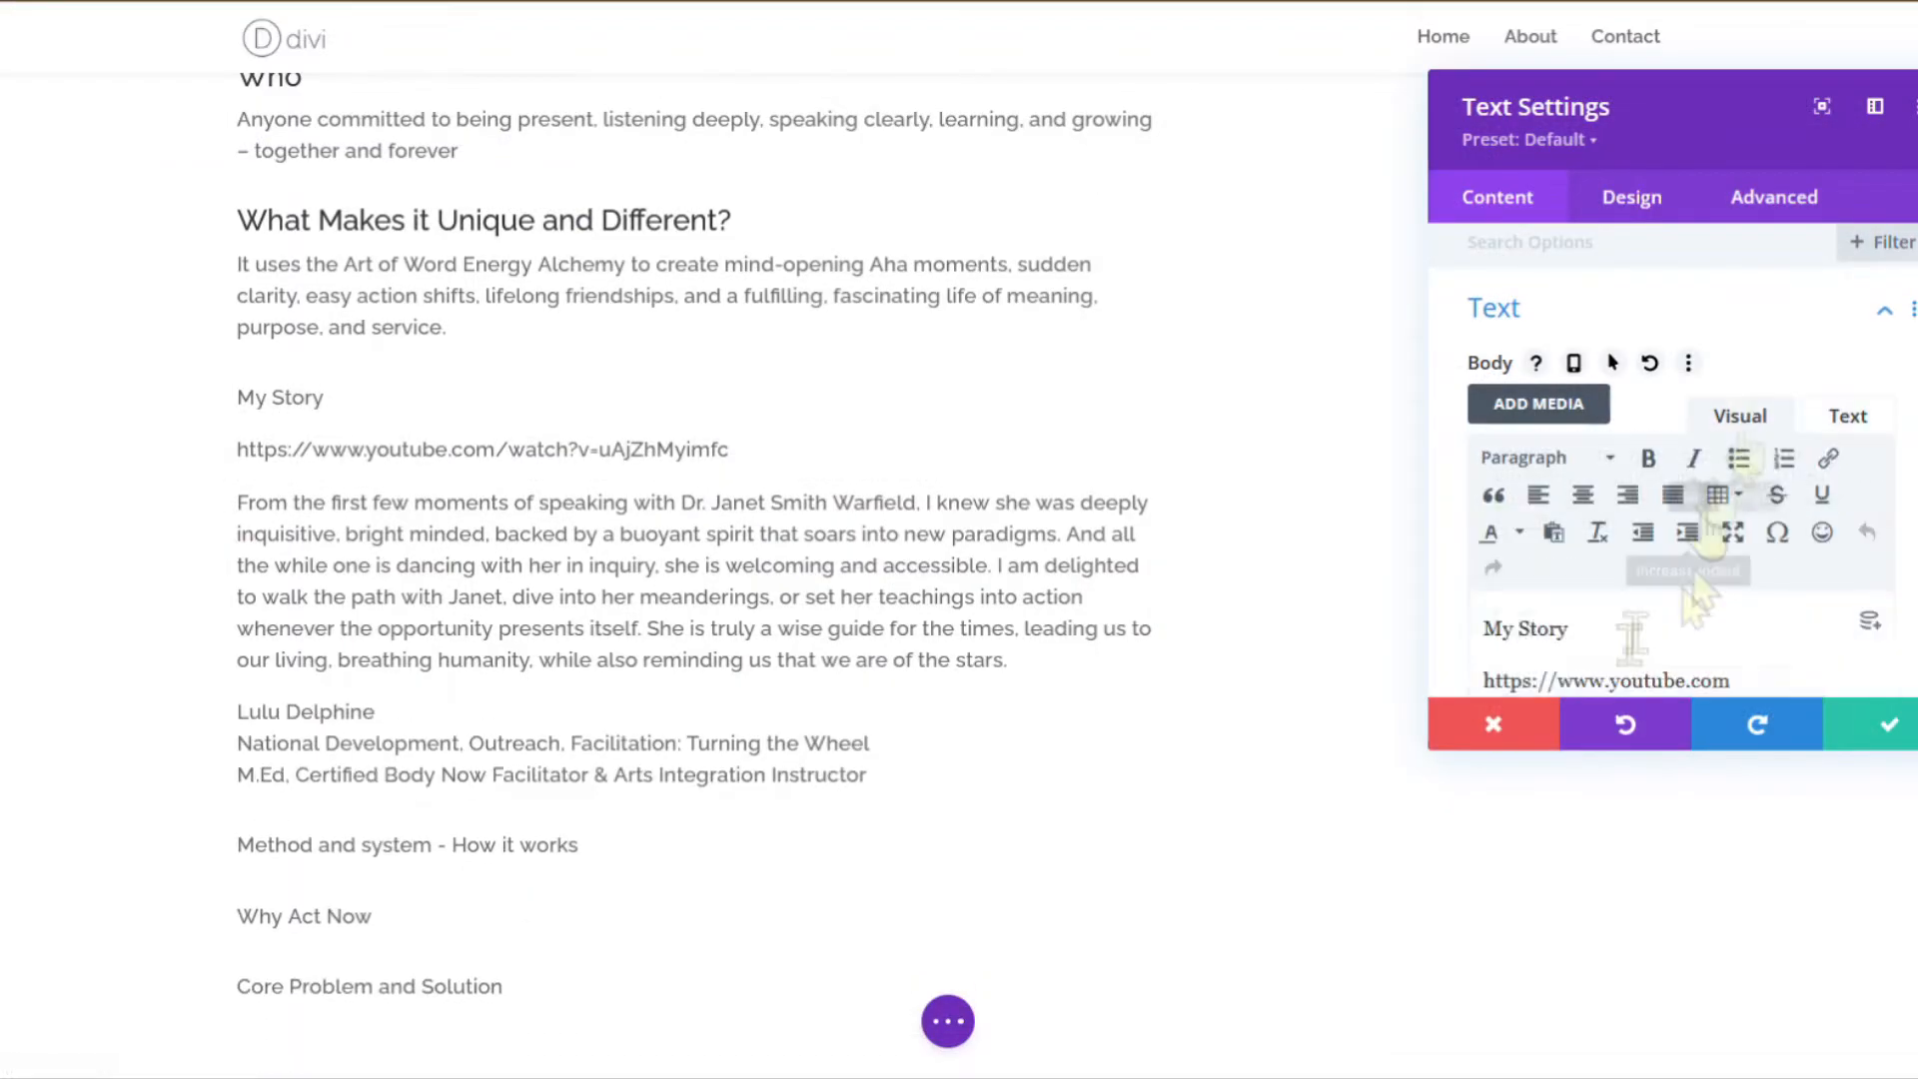
click(1616, 322)
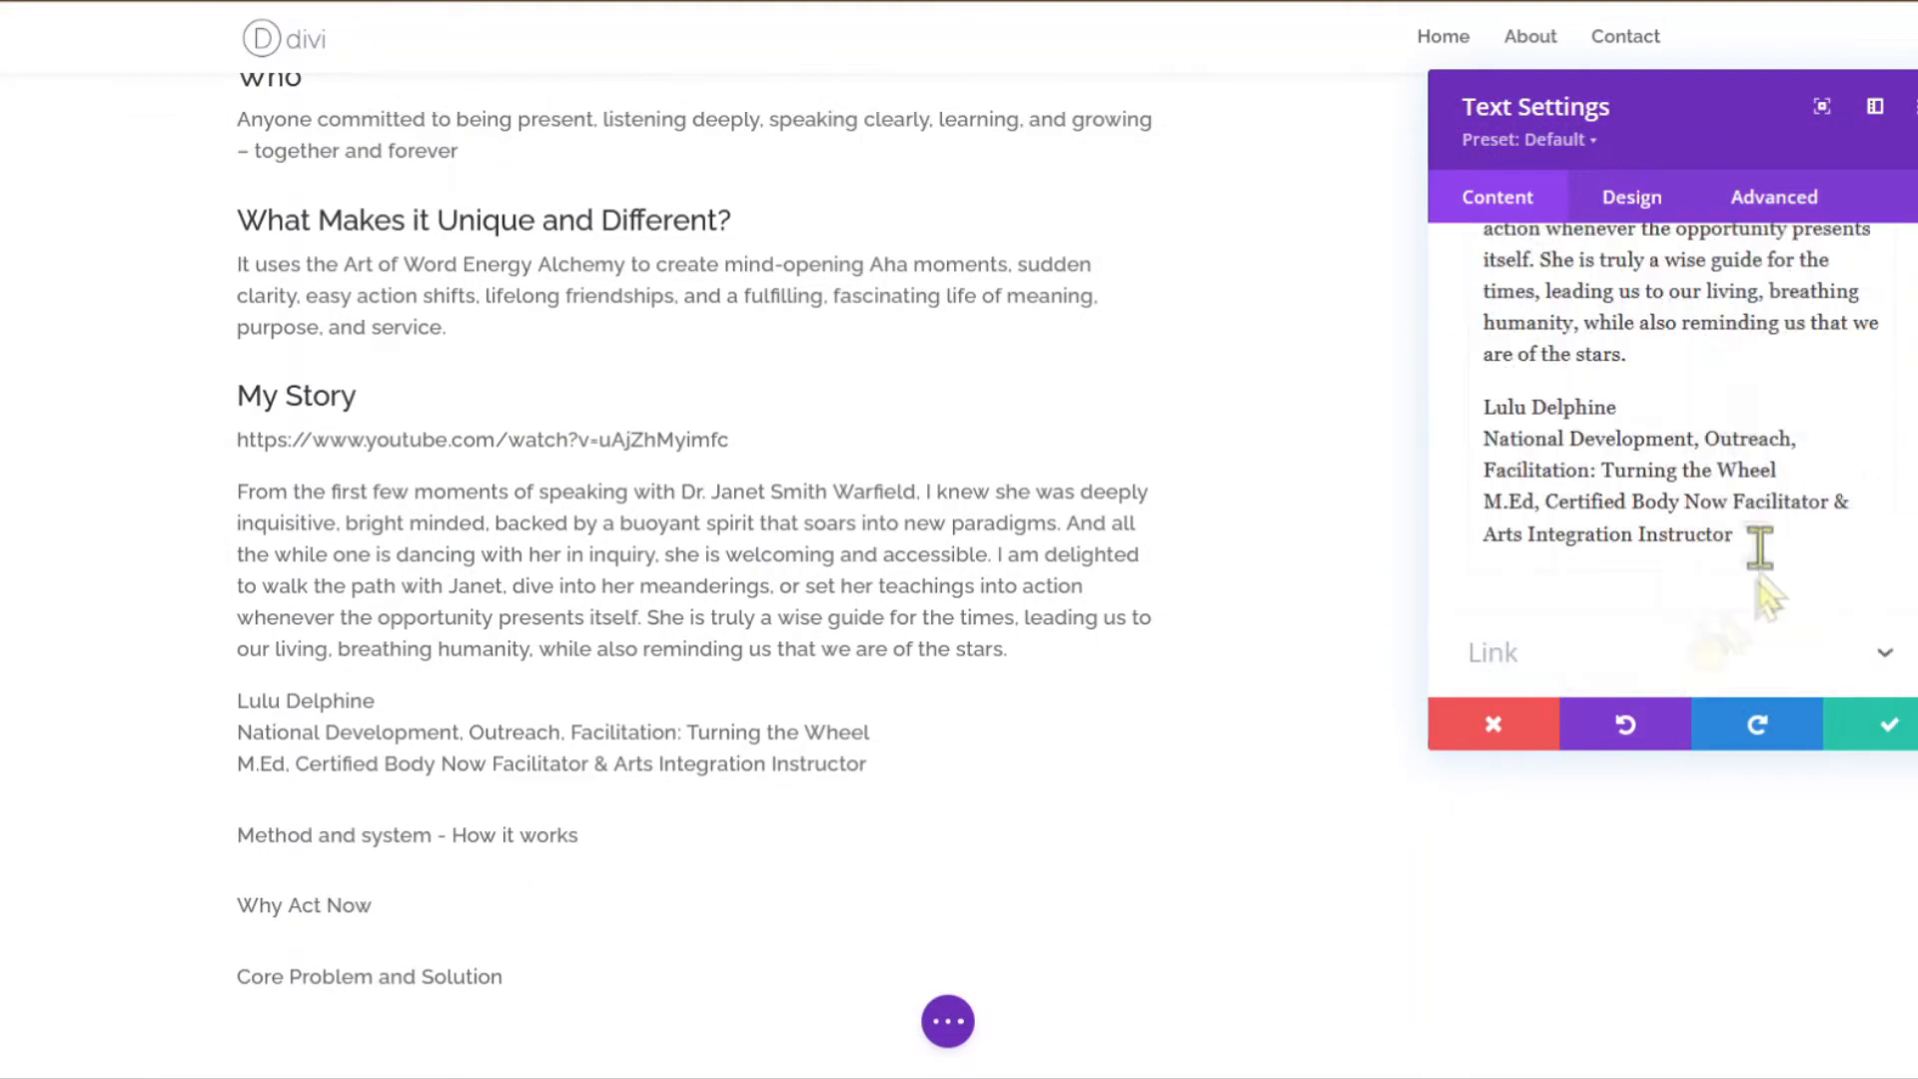
scroll(1763, 559, up, 10)
click(1652, 339)
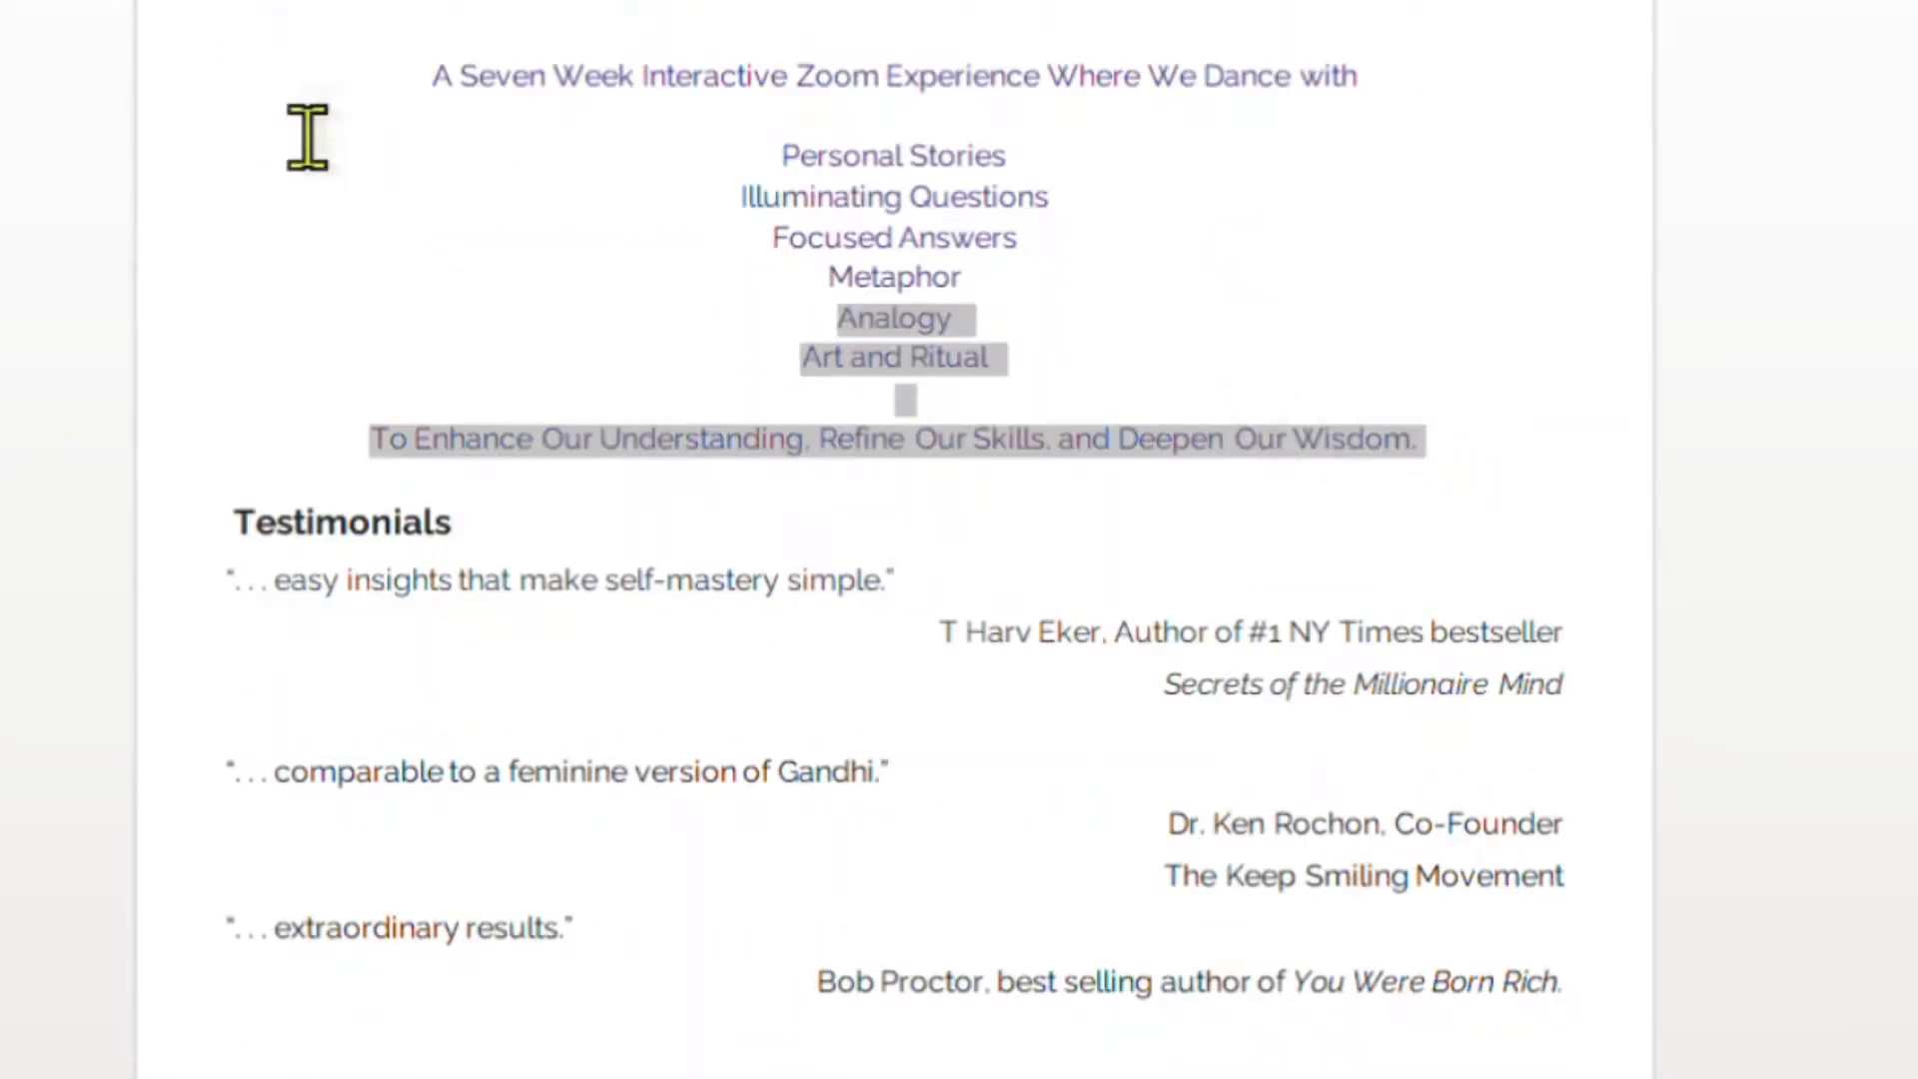
Paste the seven-week Zoom experience list into the How it works module, centre it, and save.
drag(306, 137, 300, 60)
key(ctrl+c)
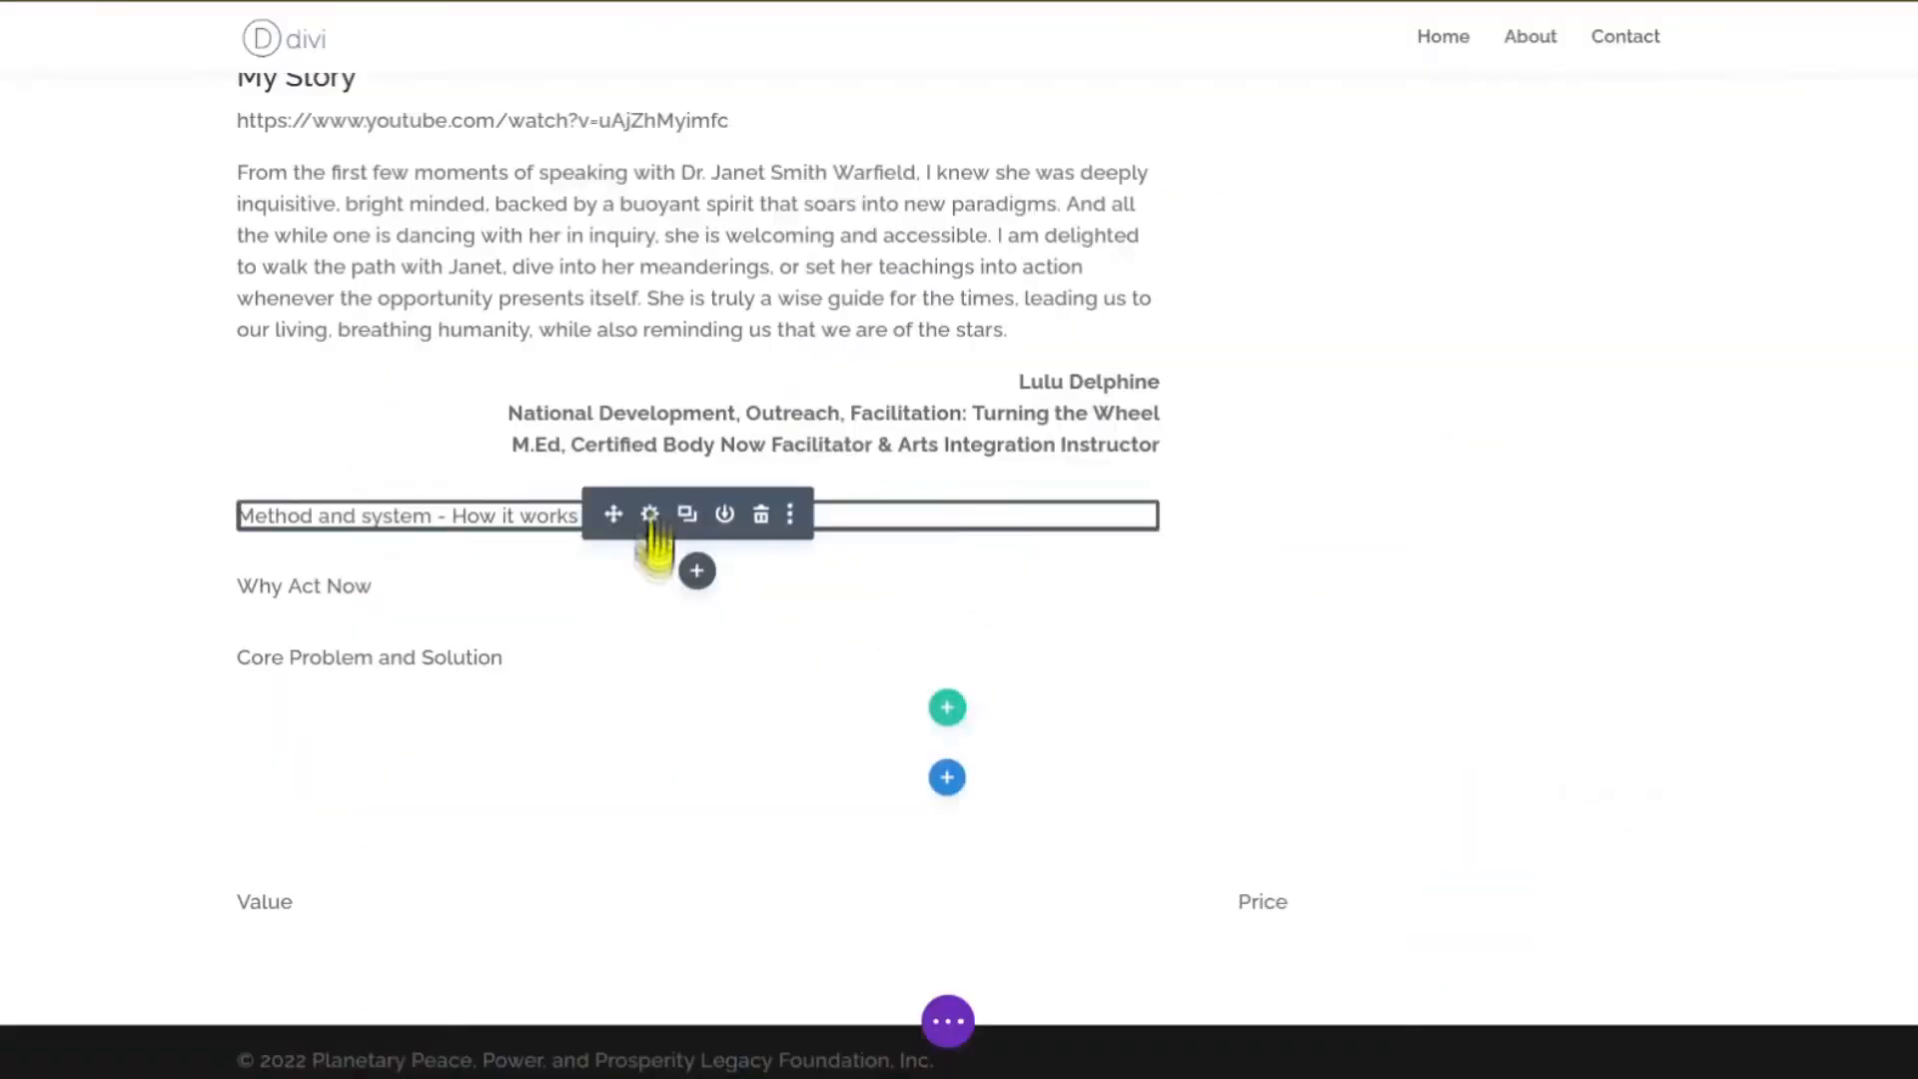
click(648, 512)
drag(1673, 662, 1464, 548)
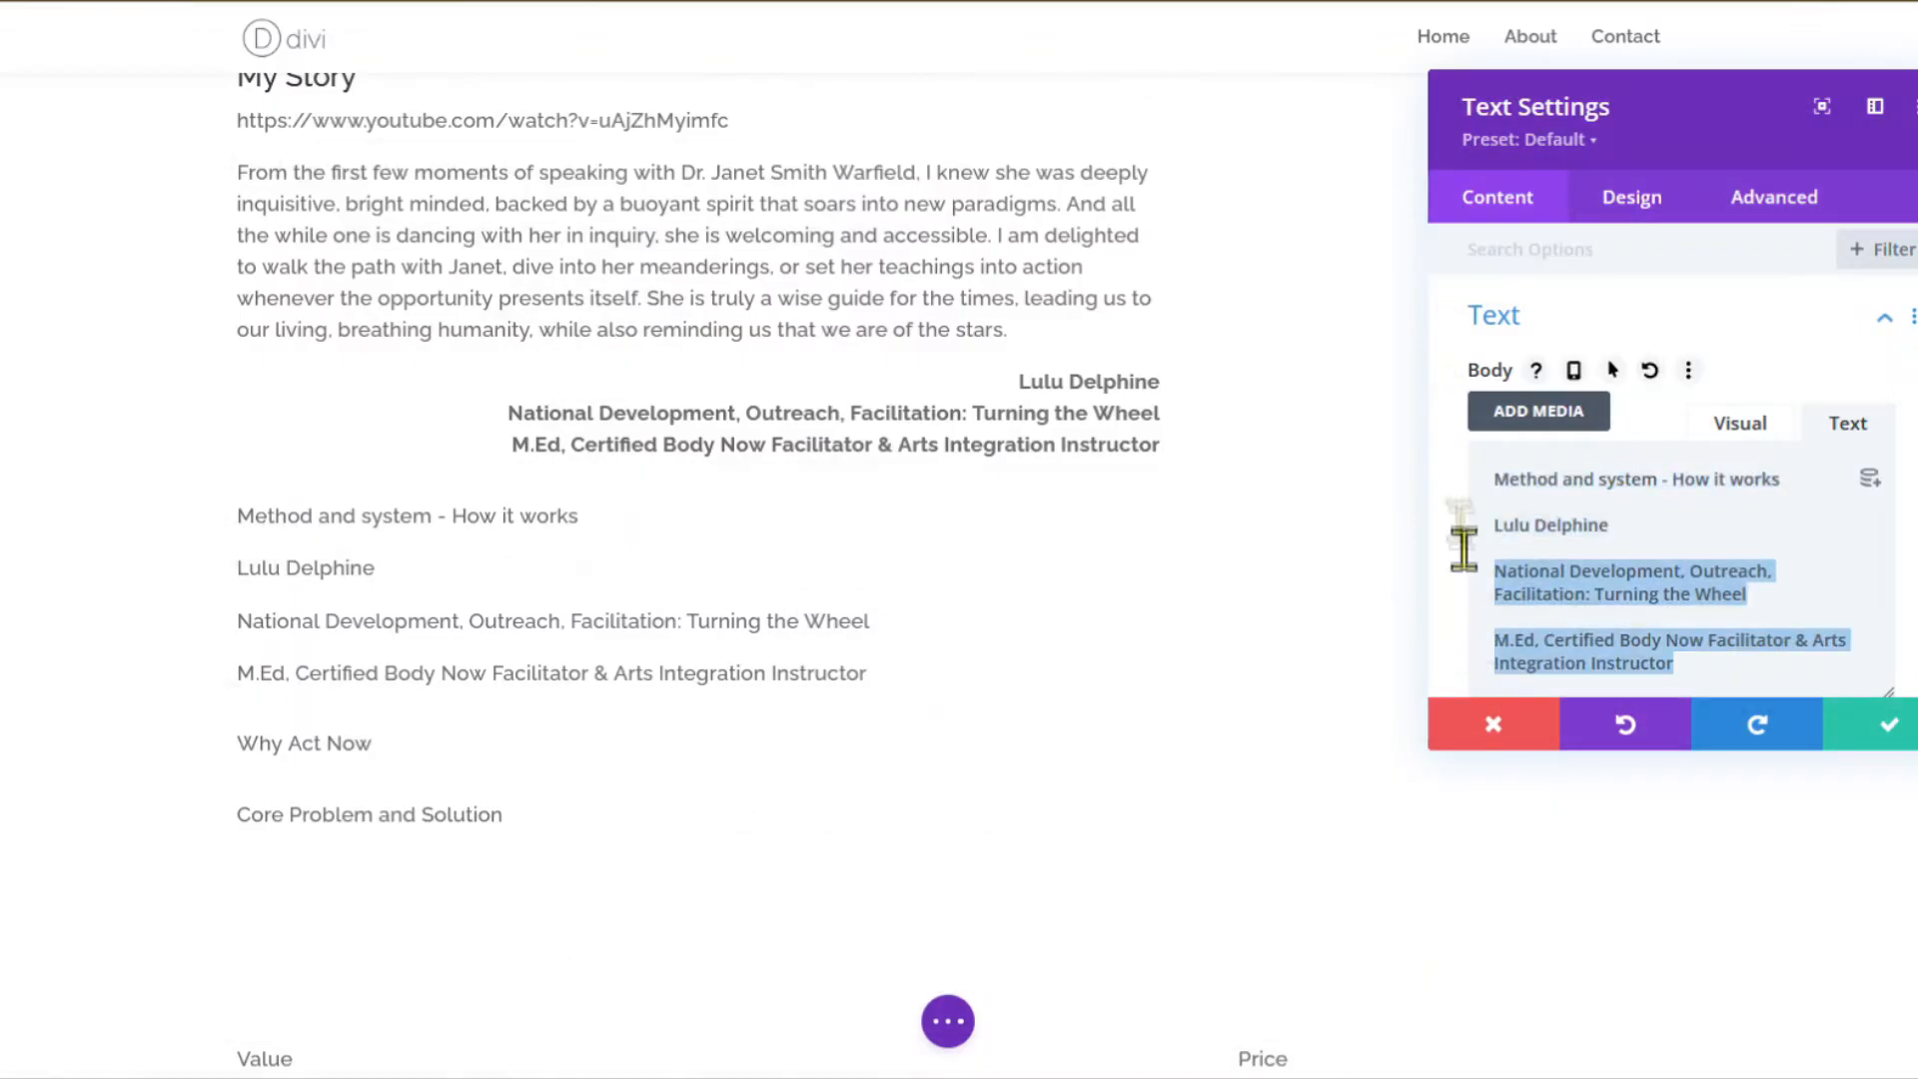
key(ctrl+v)
click(1748, 300)
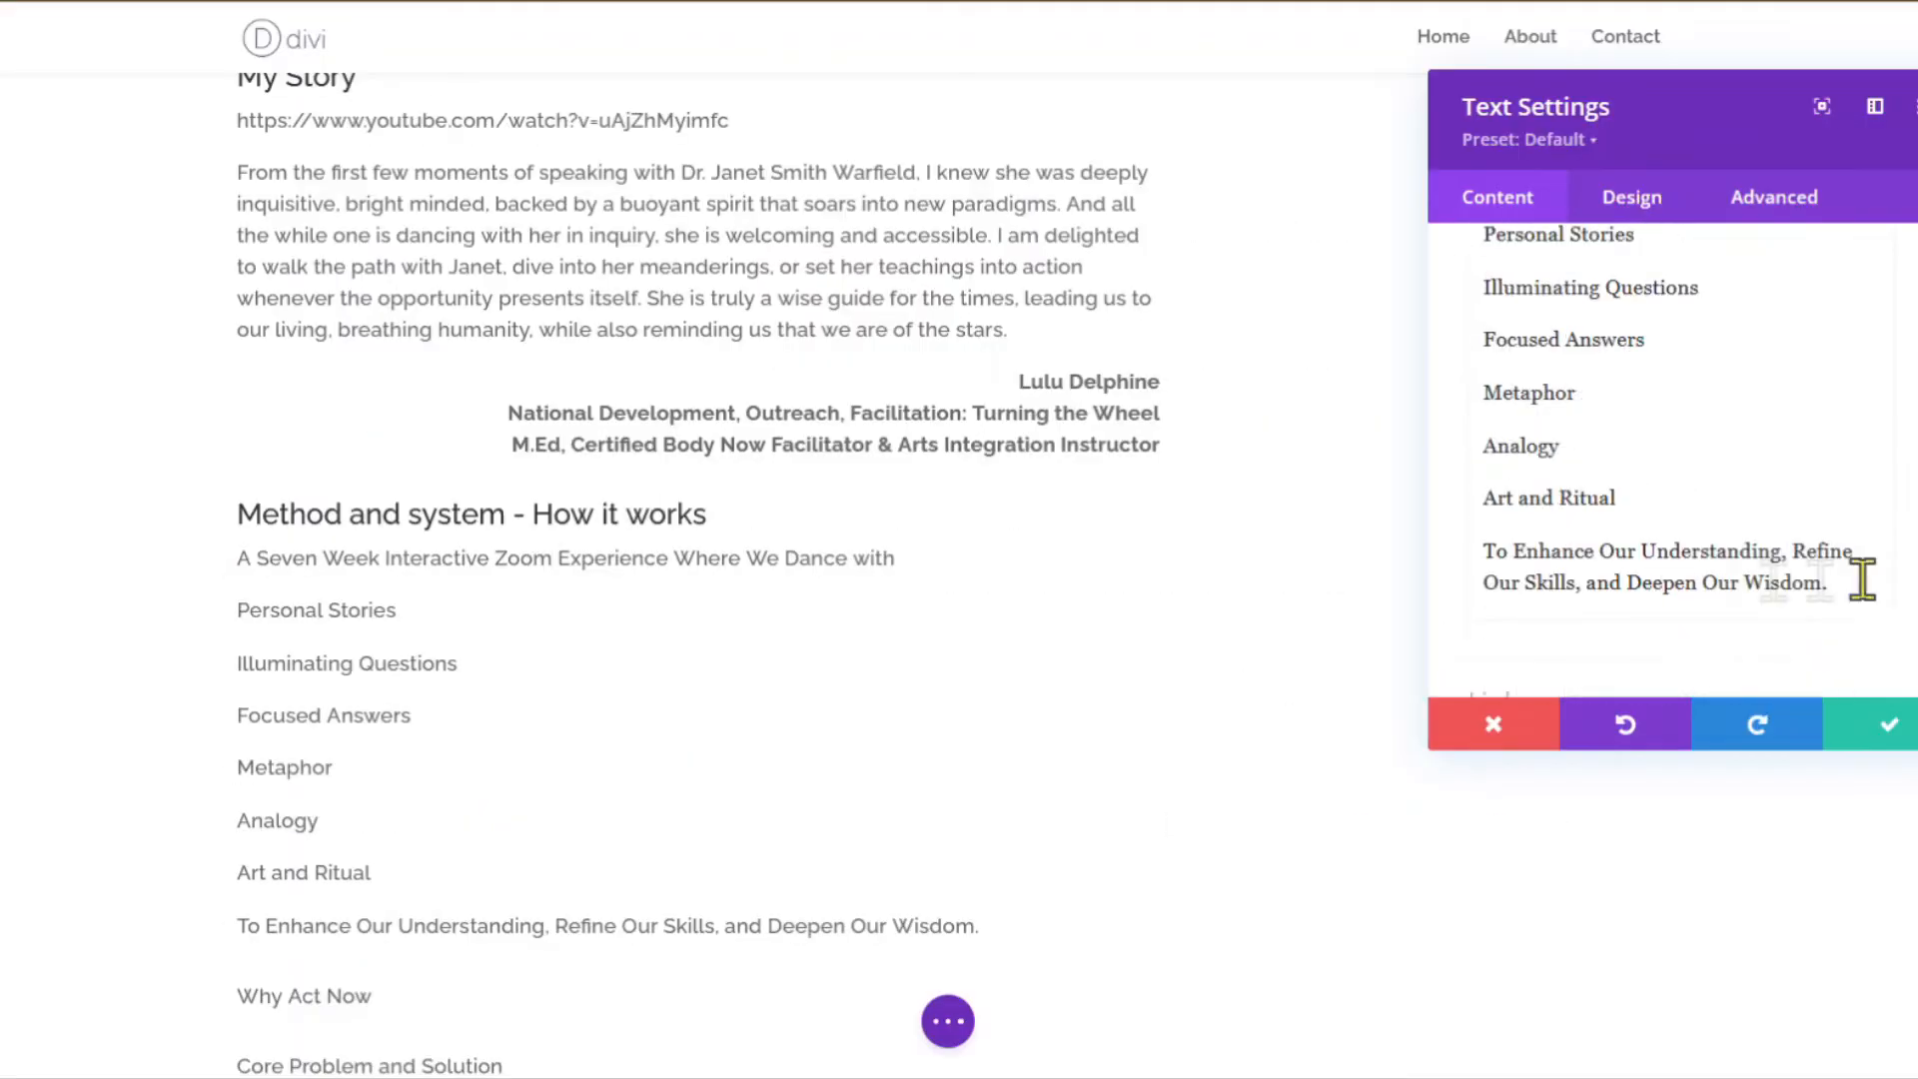
drag(1862, 577, 1528, 270)
key(ctrl+e)
scroll(1698, 499, down, 4)
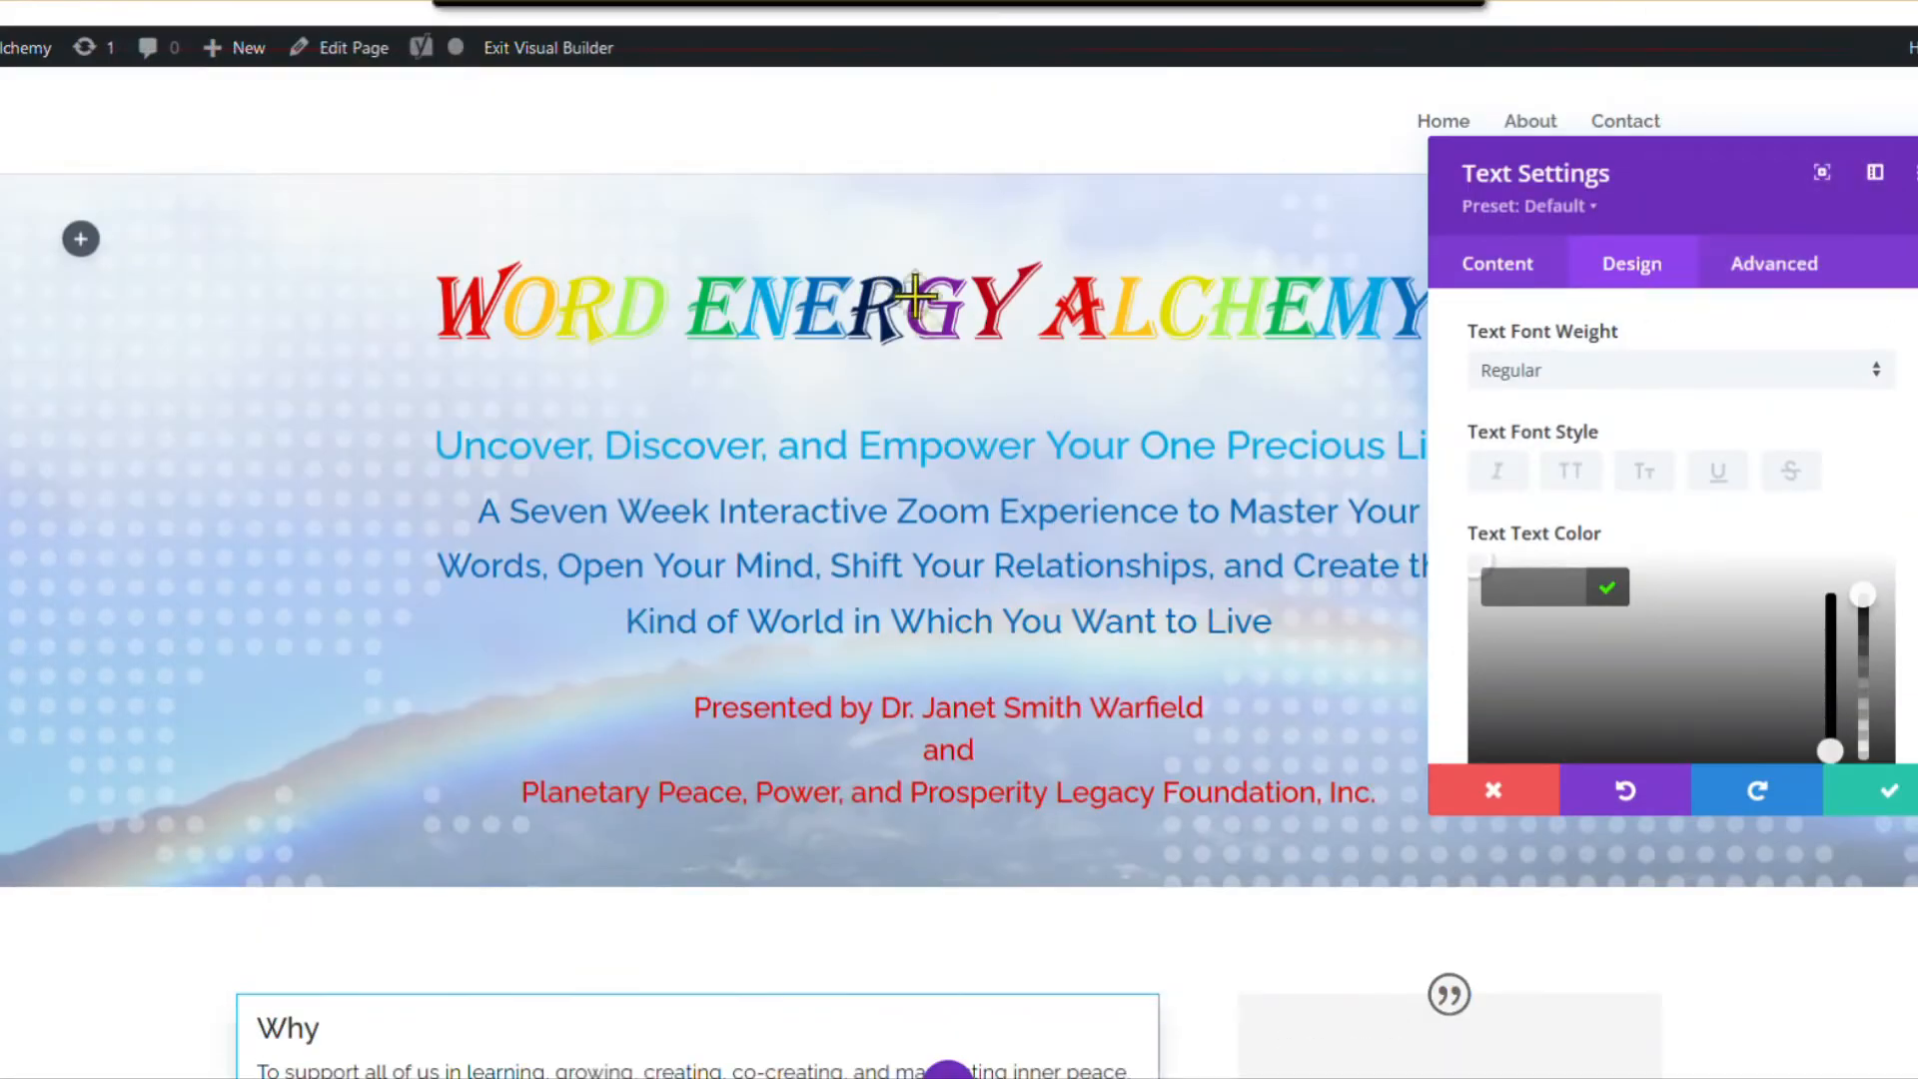
click(1878, 729)
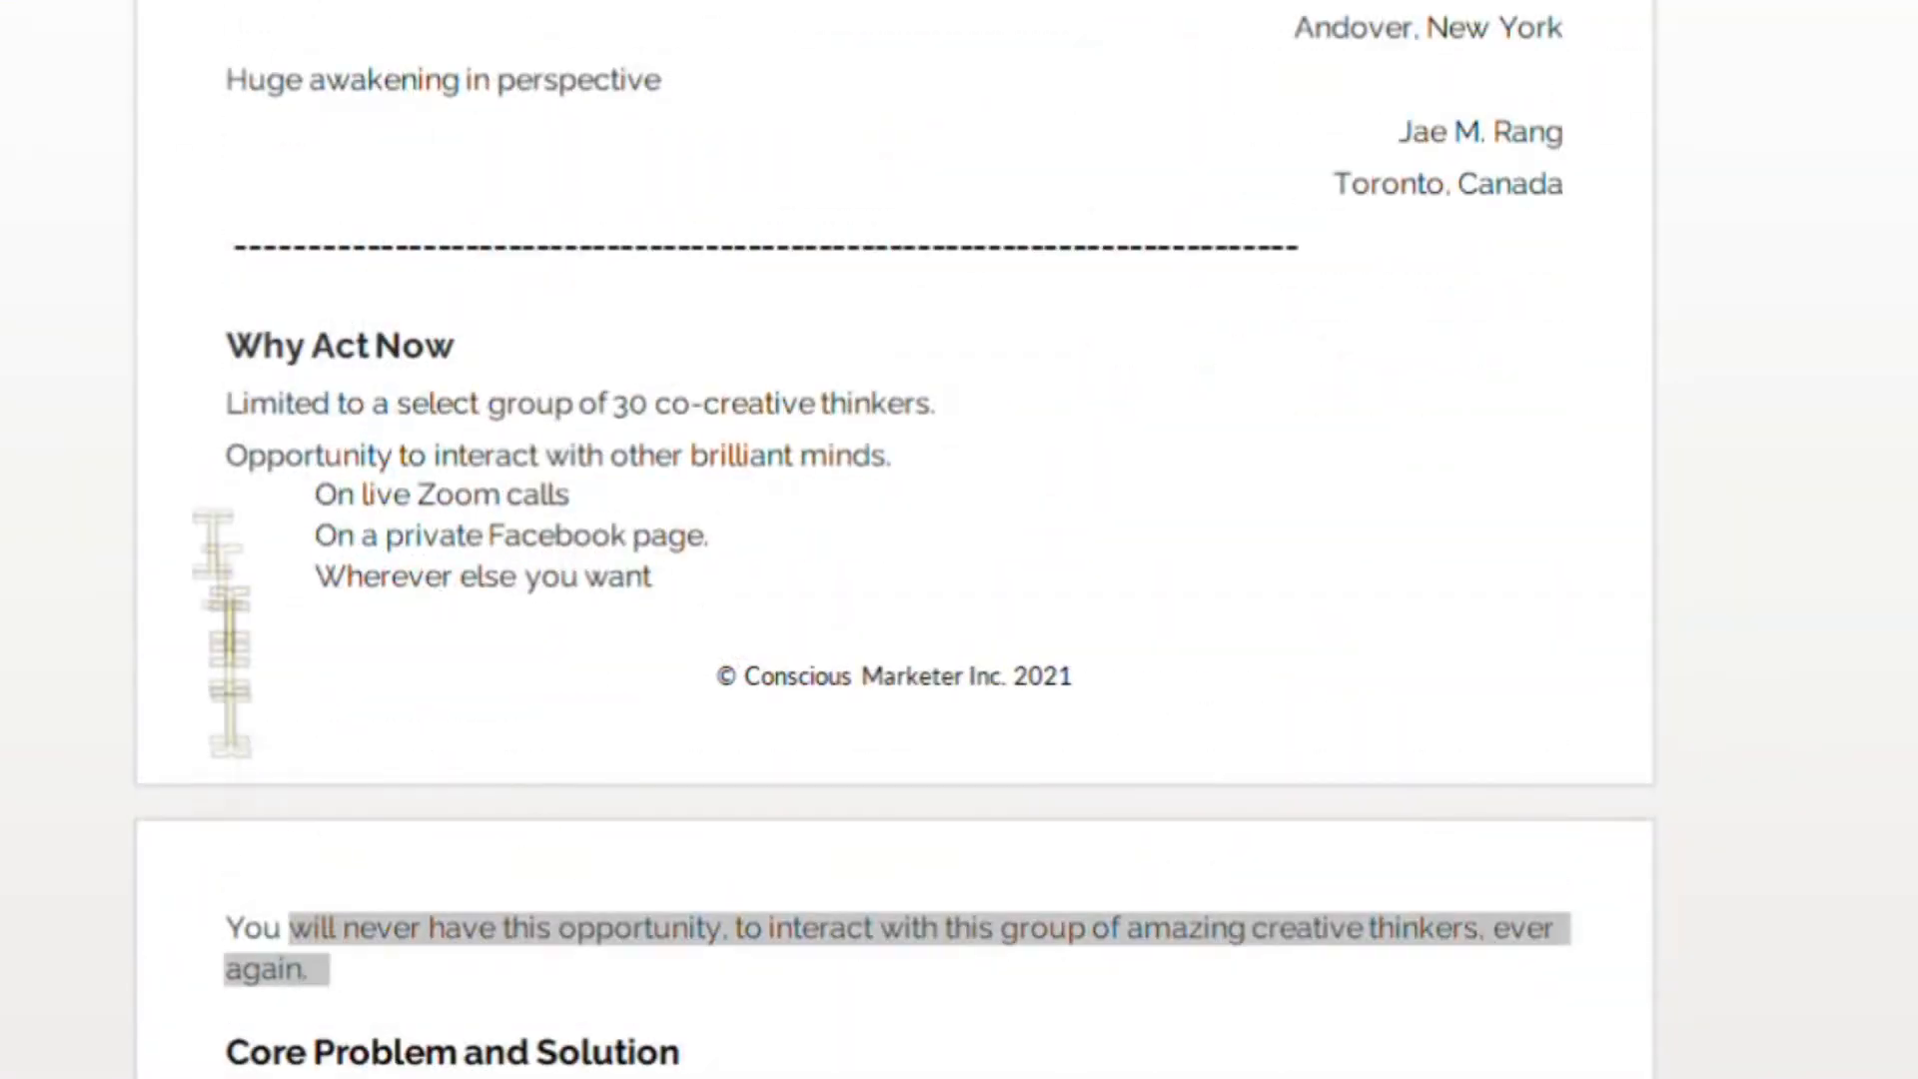
drag(214, 539, 227, 400)
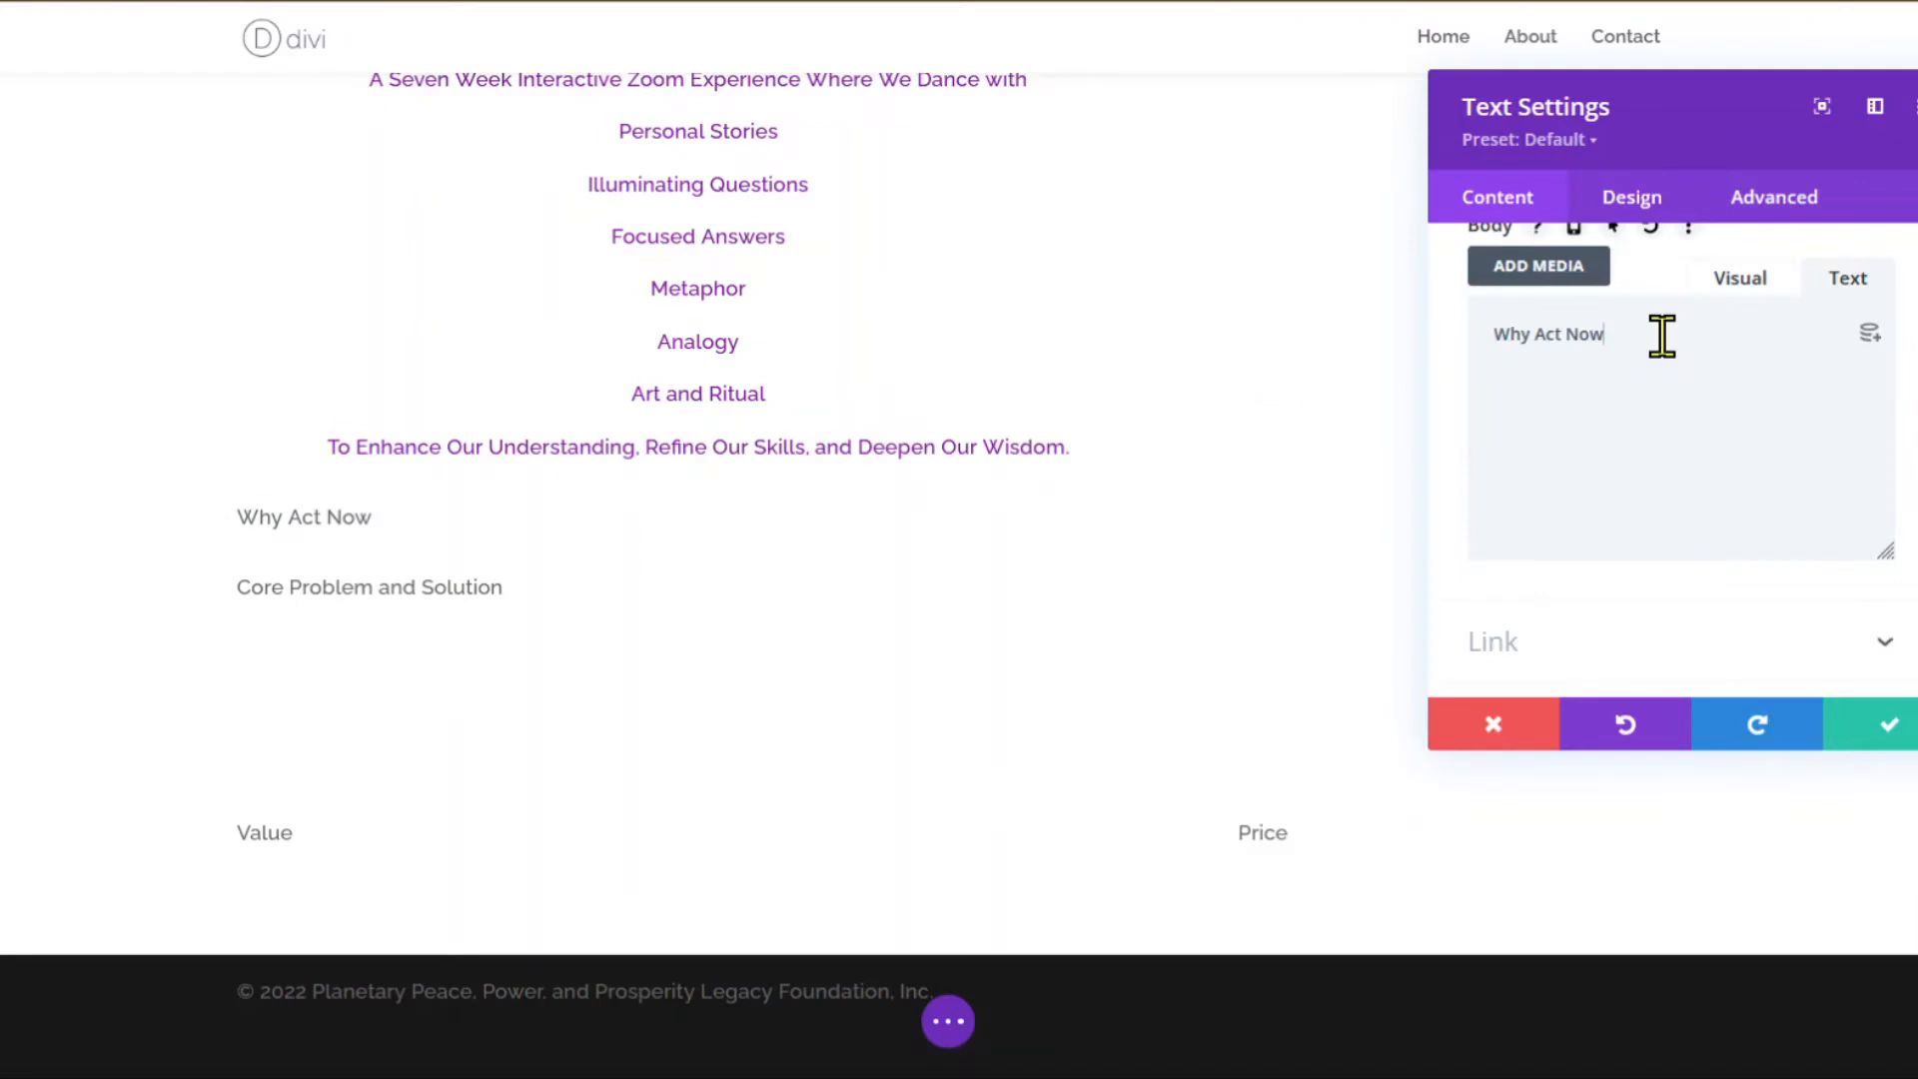
Paste the Why Act Now text and bullet the three lines starting 'On live Zoom calls'.
text(Limited to a select group of 30 co-creative thinkers. Opportunity to interact with other brilliant minds. On live Zoom calls On a private Facebook page. Wherever else you want You will never have this opportunity, to interact with this group of amazing creative thinkers, ever again.)
click(1740, 277)
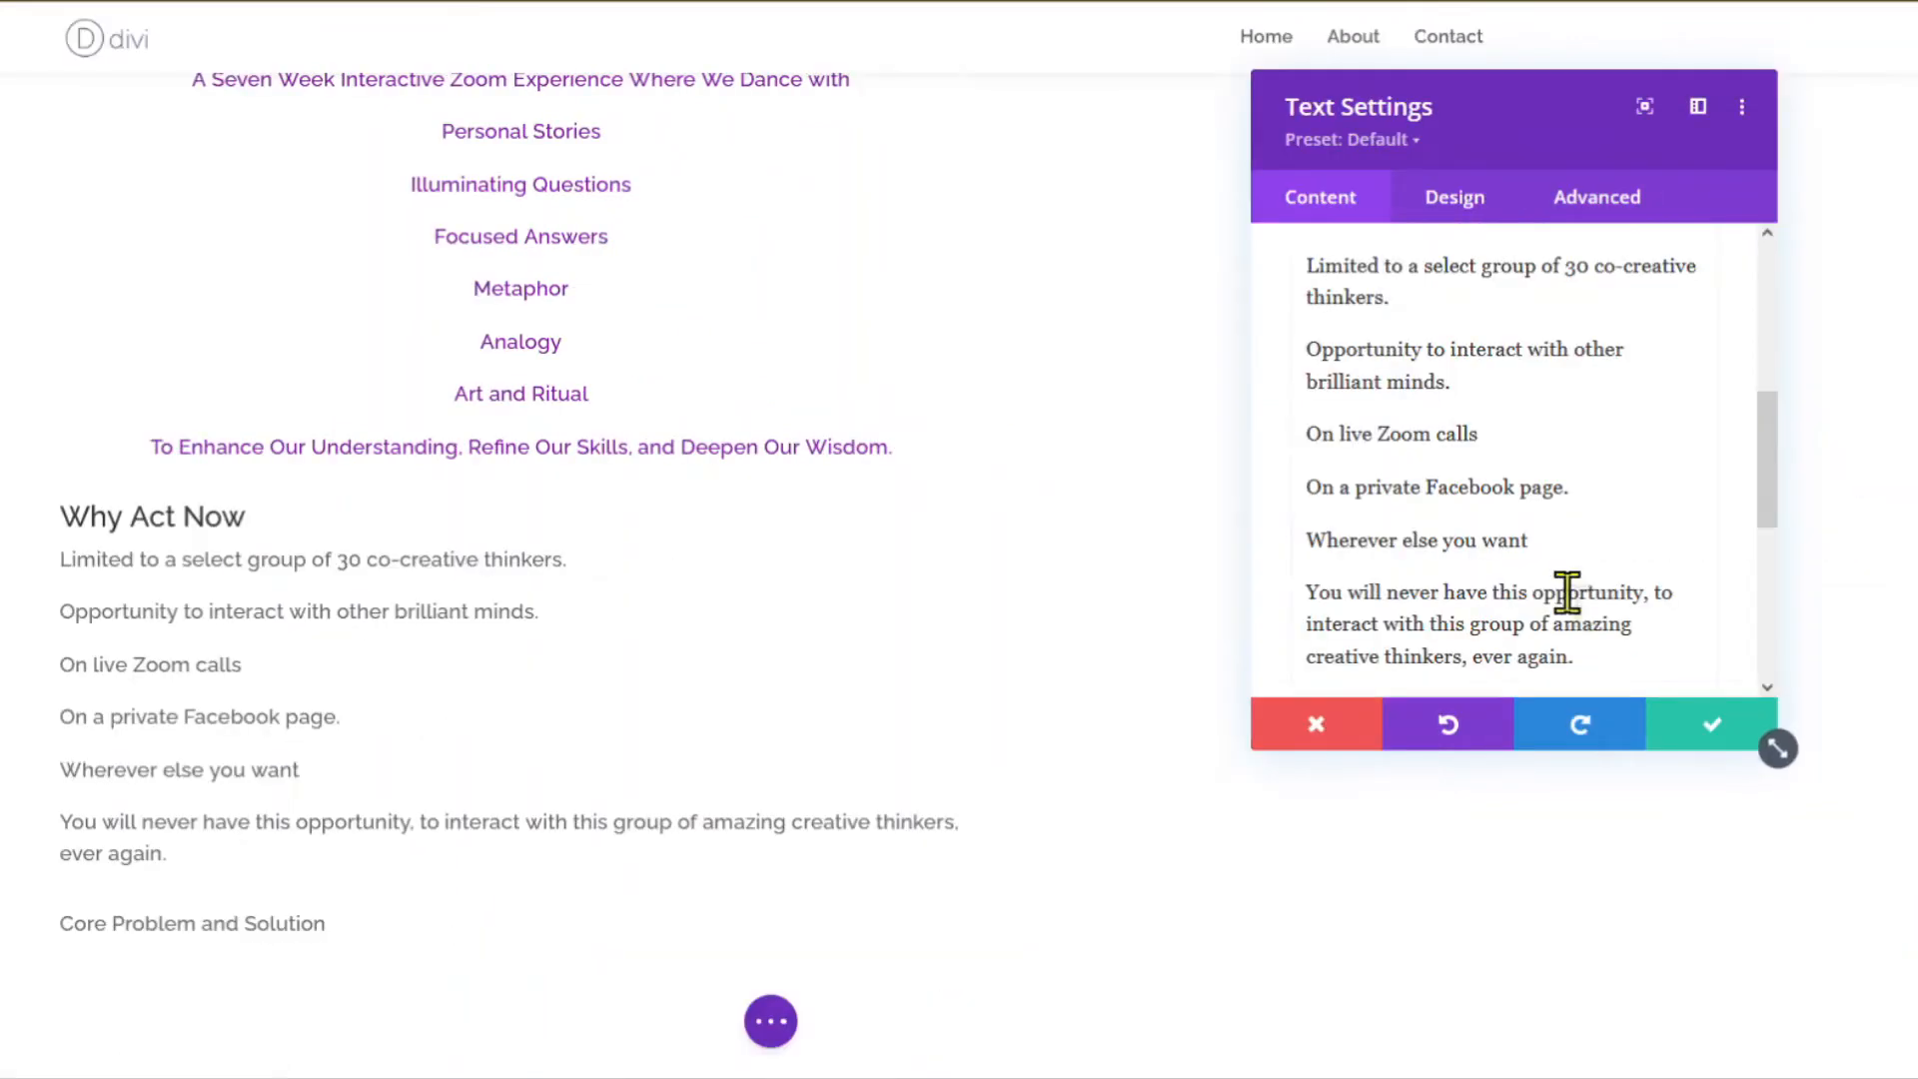
drag(1528, 540, 1274, 435)
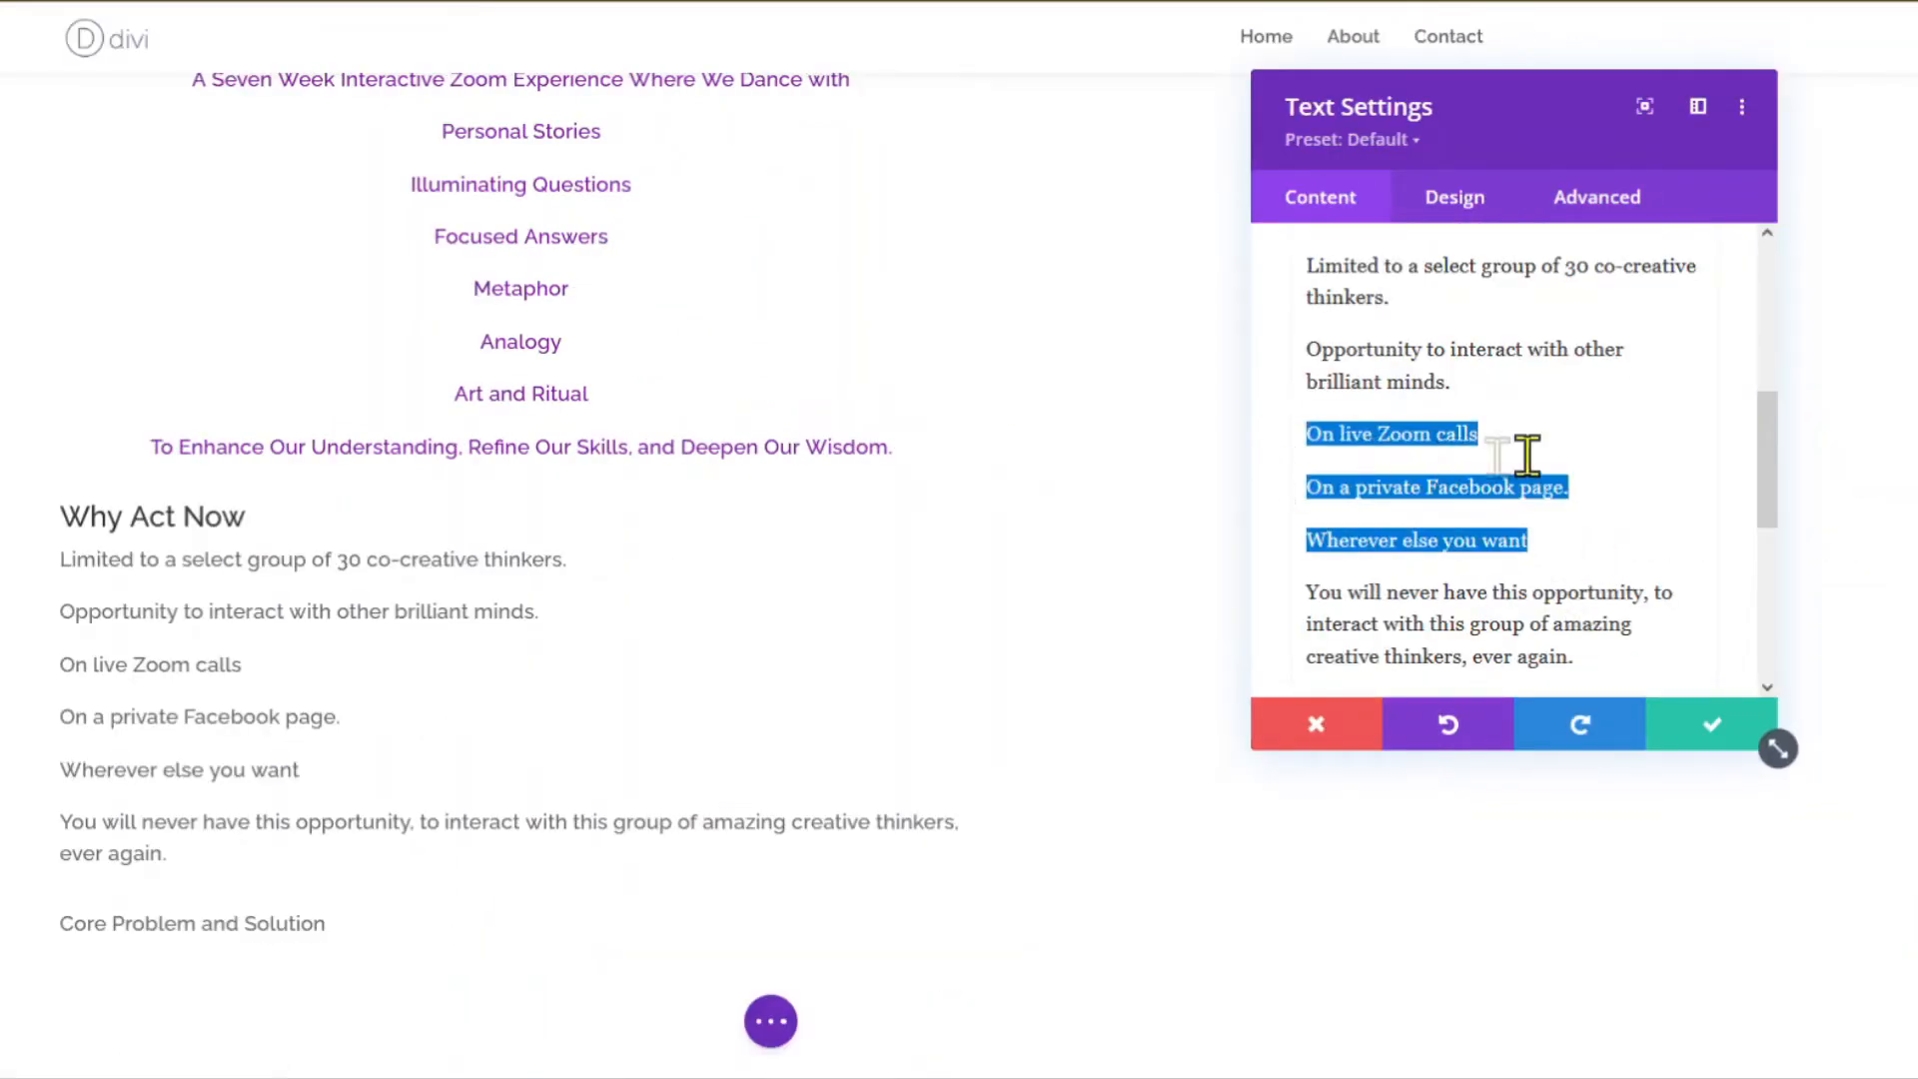
scroll(1558, 450, up, 5)
click(1567, 496)
scroll(1558, 539, down, 2)
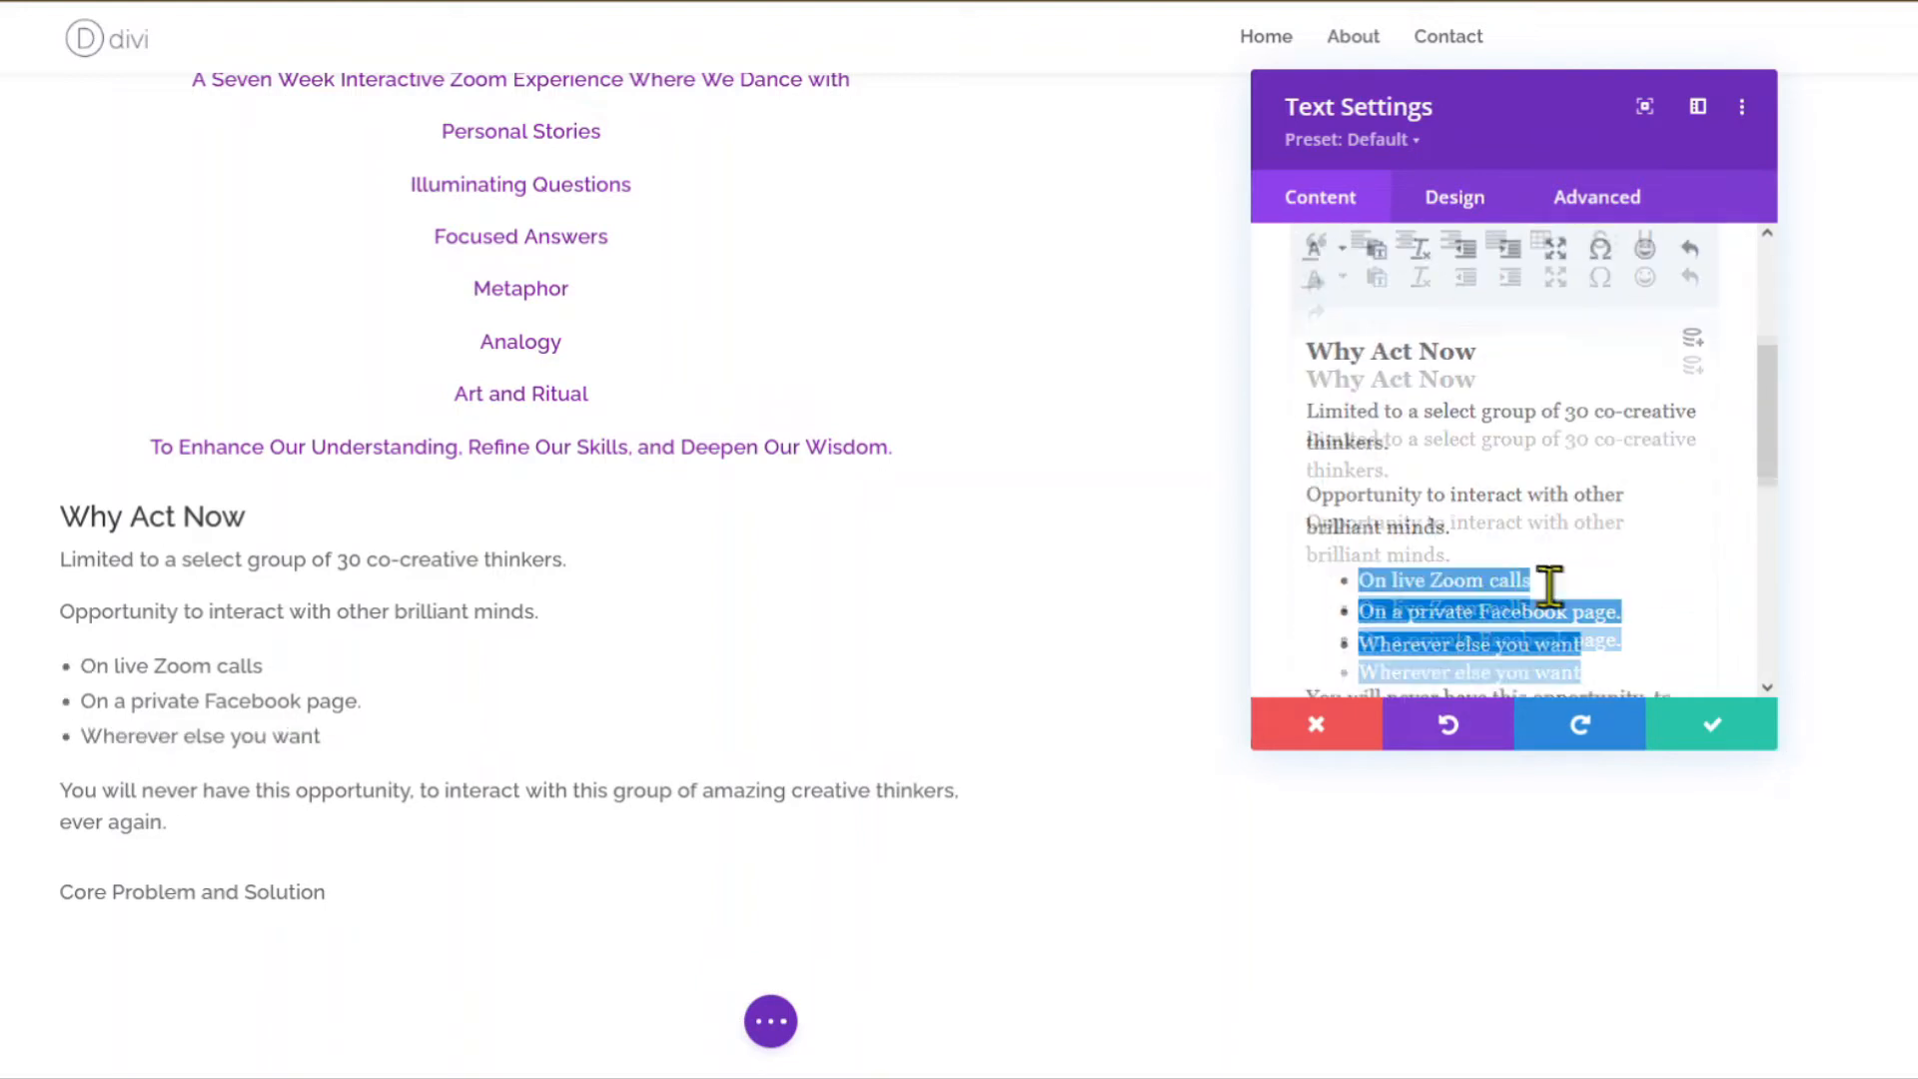
Set the Unordered List Item Indent to 8% and save the Why Act Now module.
click(1454, 202)
click(1379, 329)
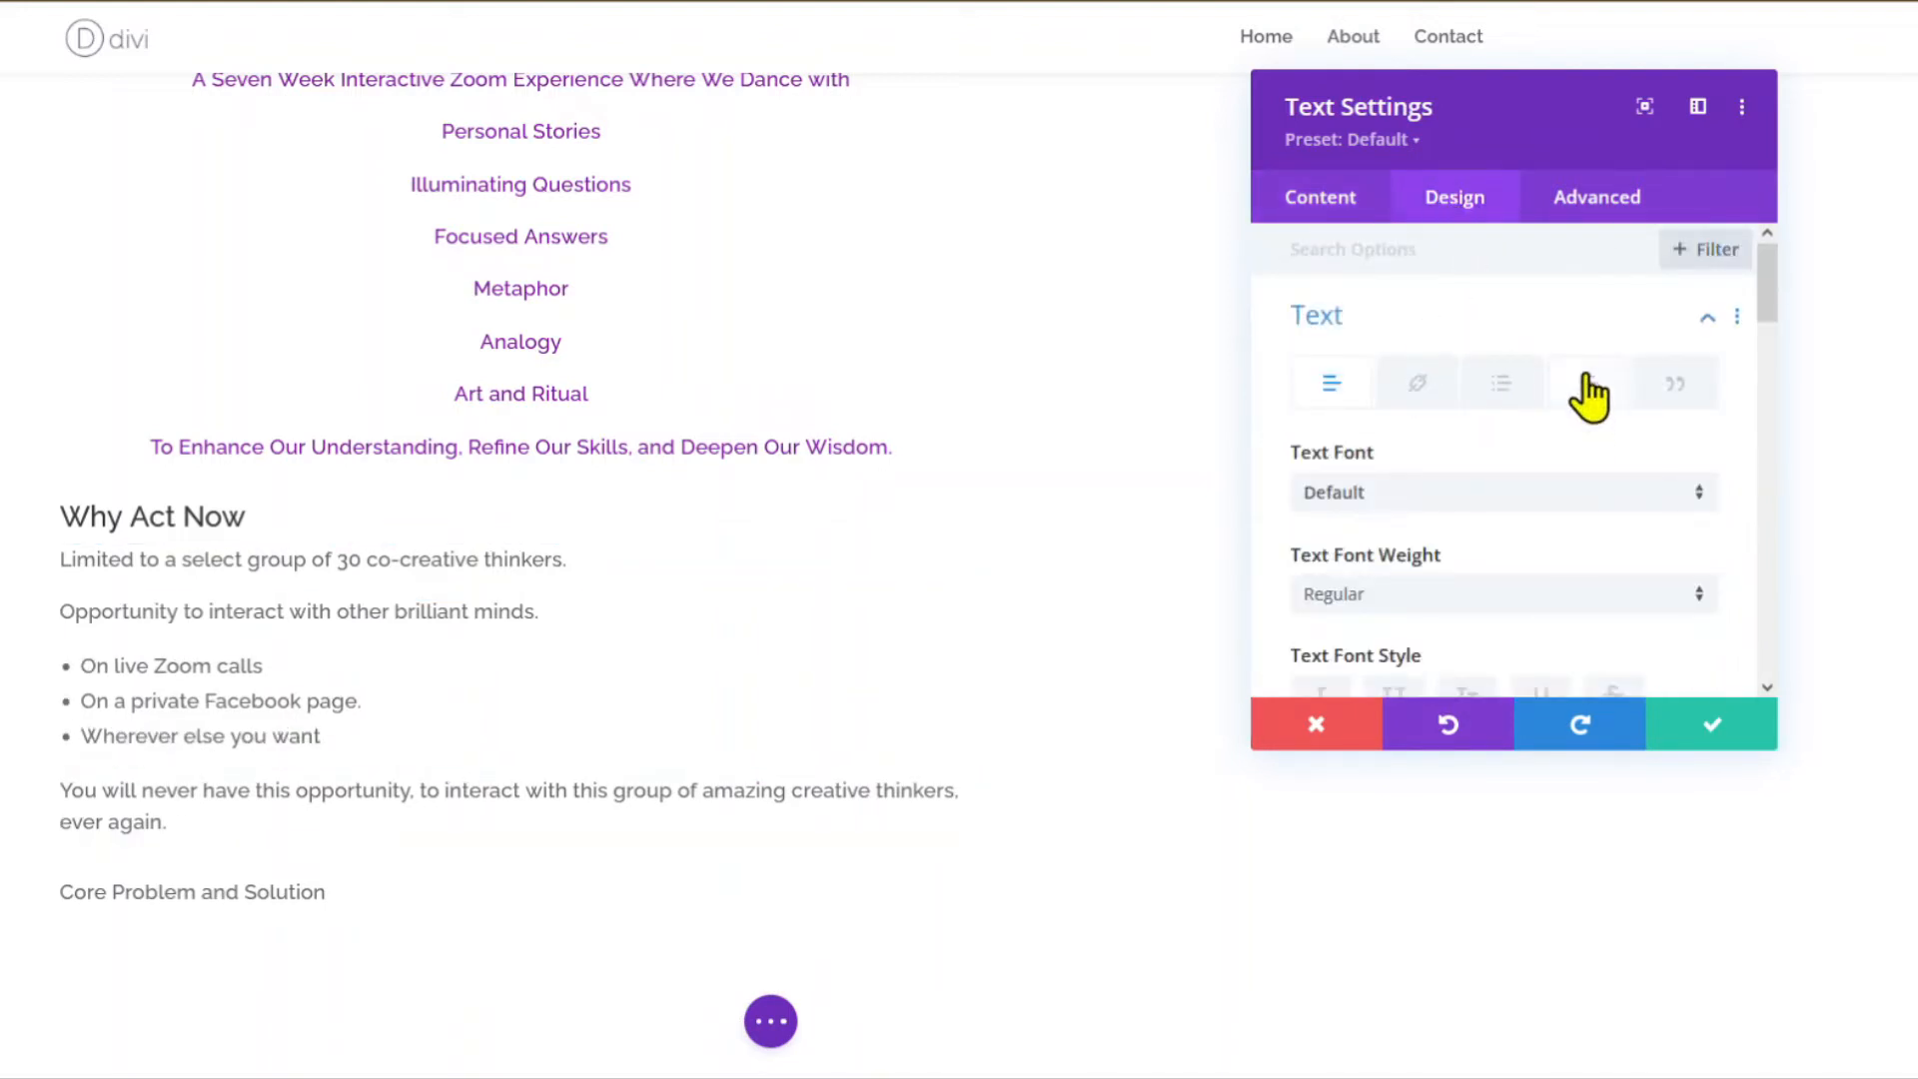
click(1506, 390)
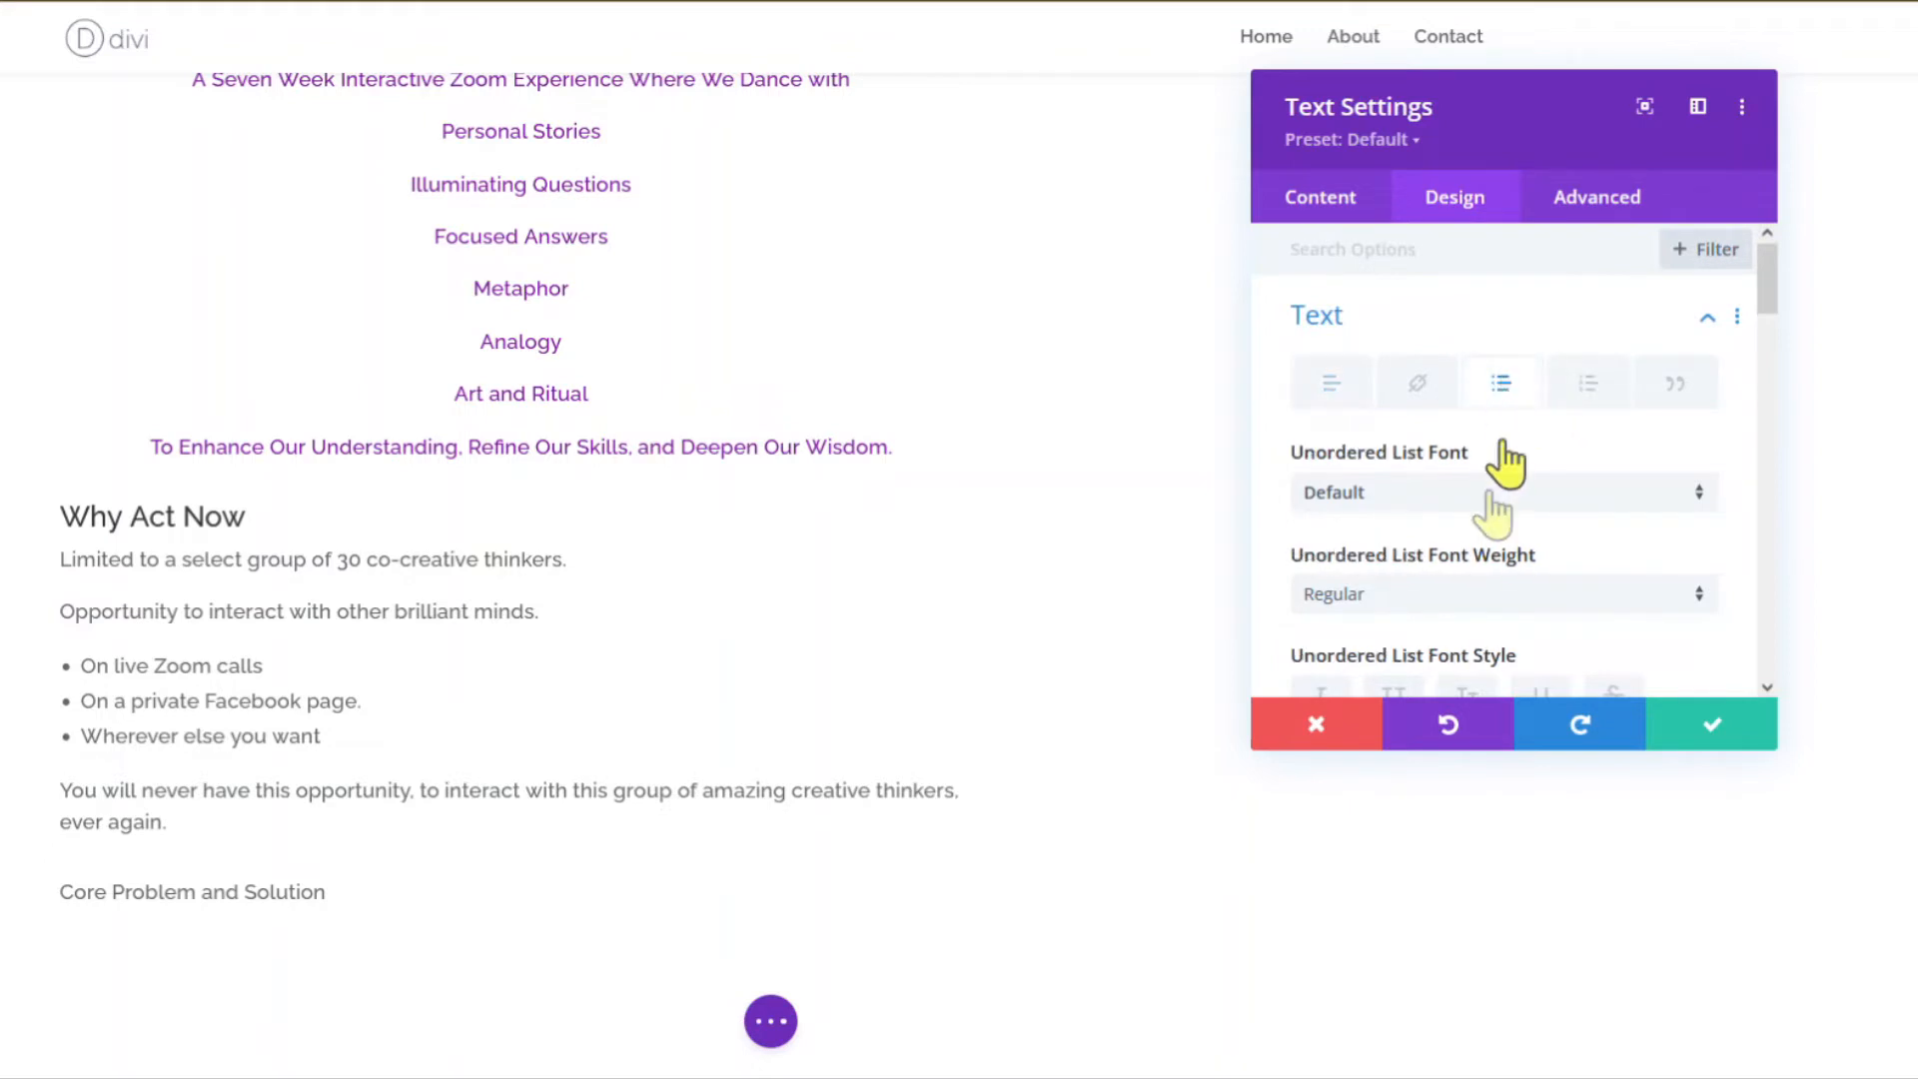
scroll(1501, 499, down, 8)
scroll(1498, 509, down, 2)
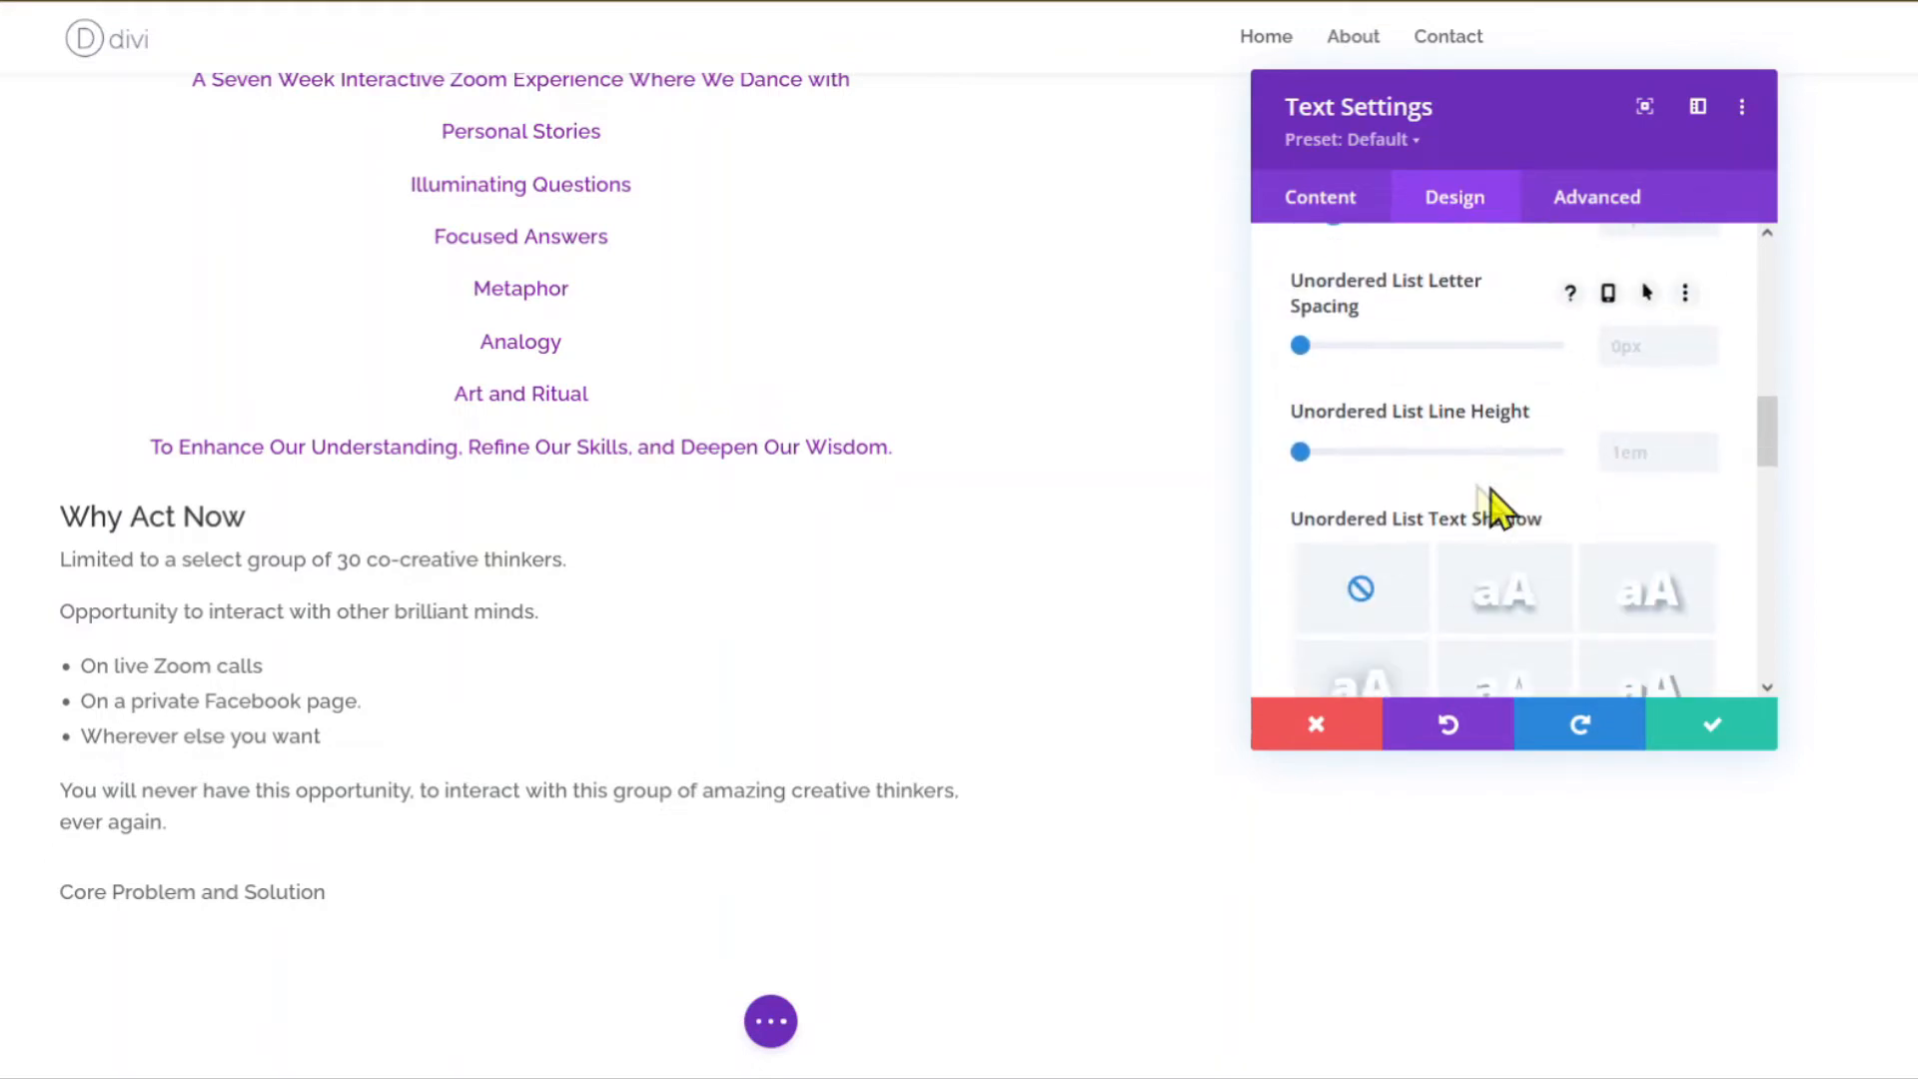
scroll(1373, 505, up, 2)
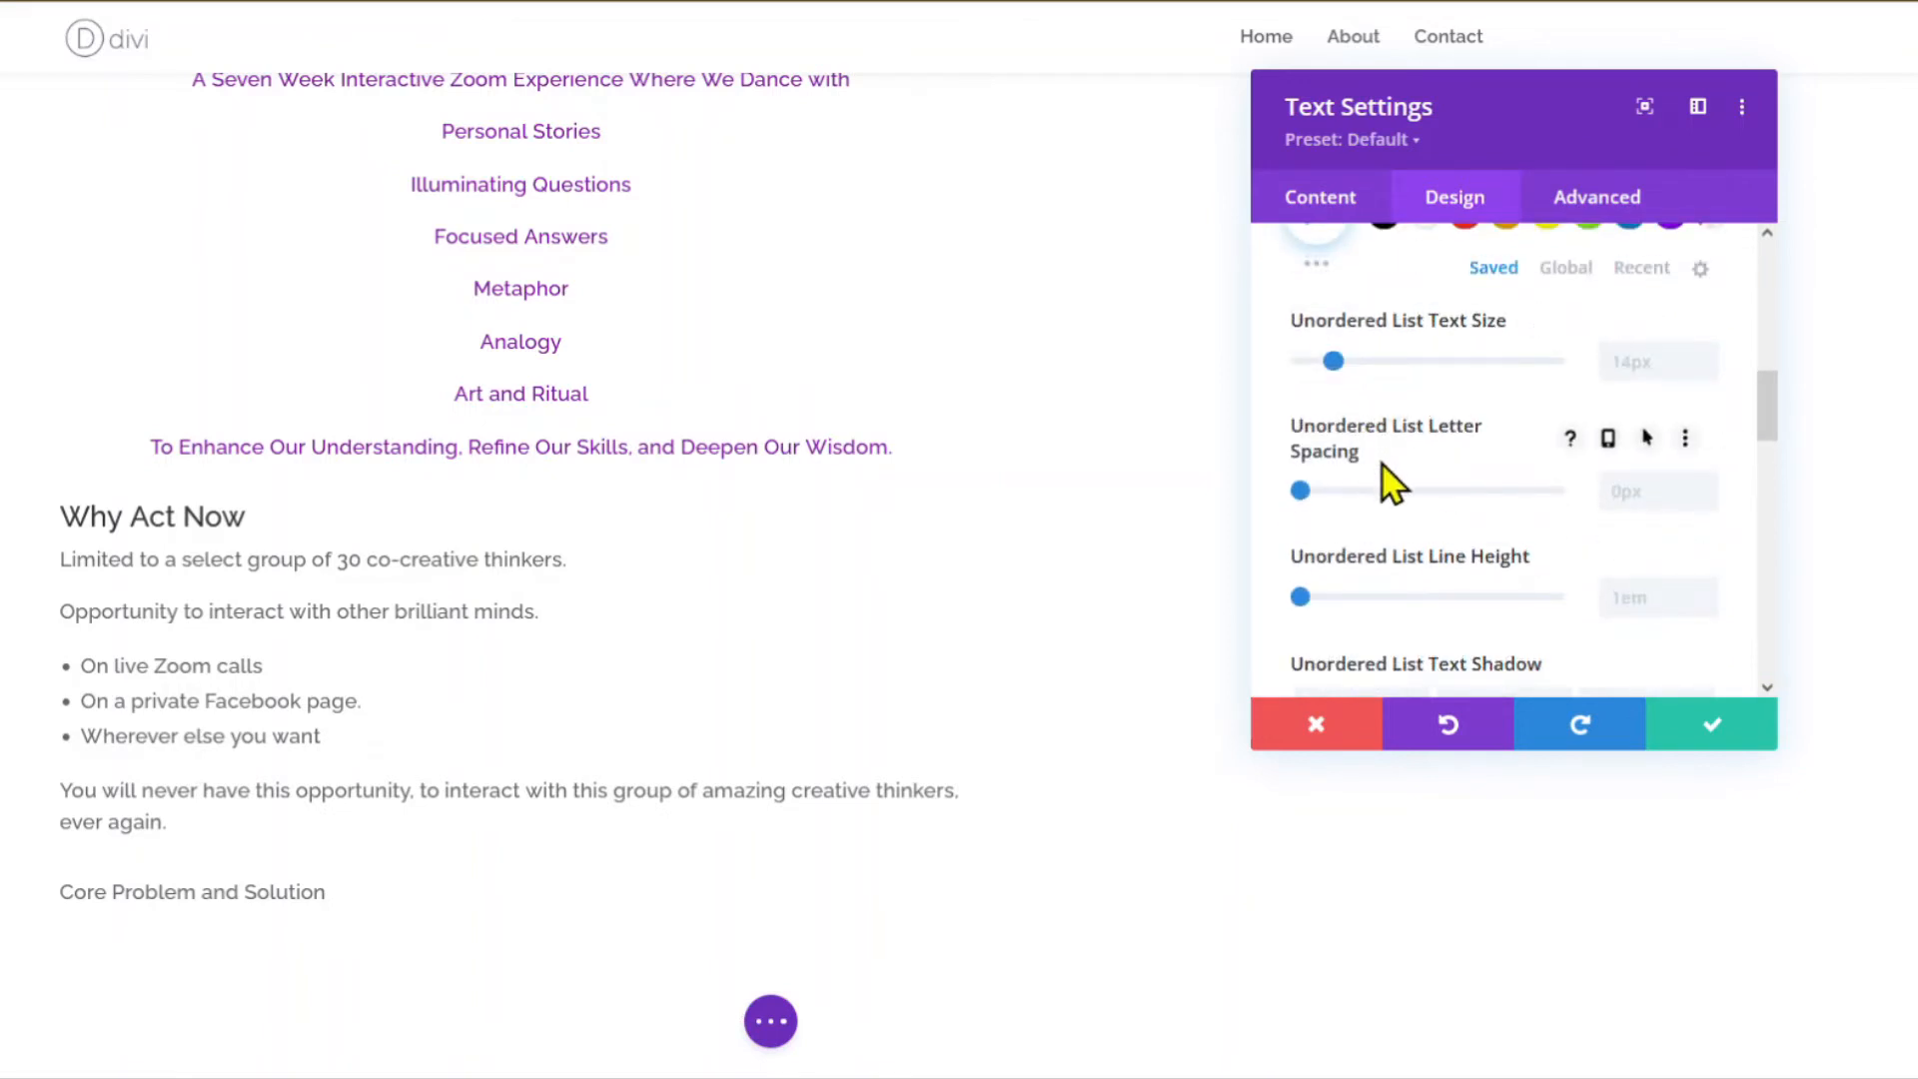
scroll(1389, 489, down, 5)
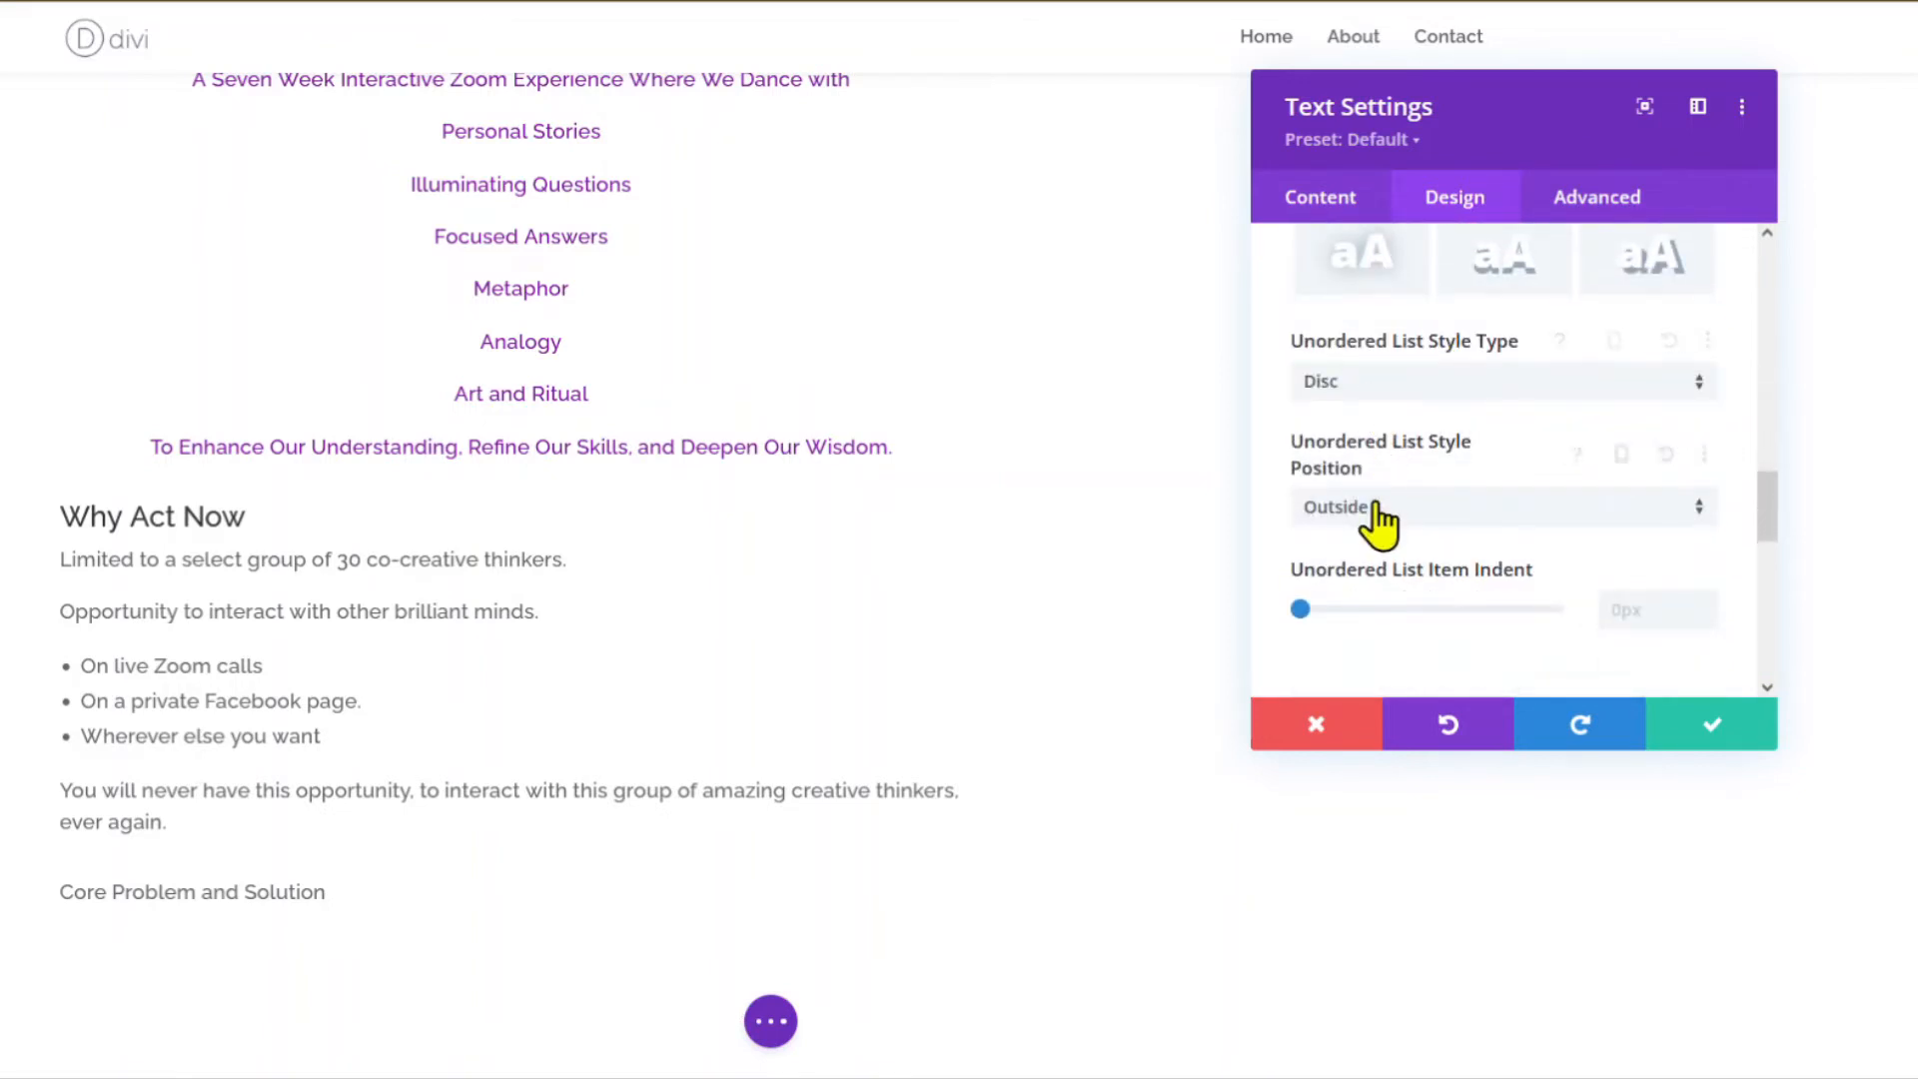
scroll(1382, 559, down, 2)
drag(1658, 464, 1589, 461)
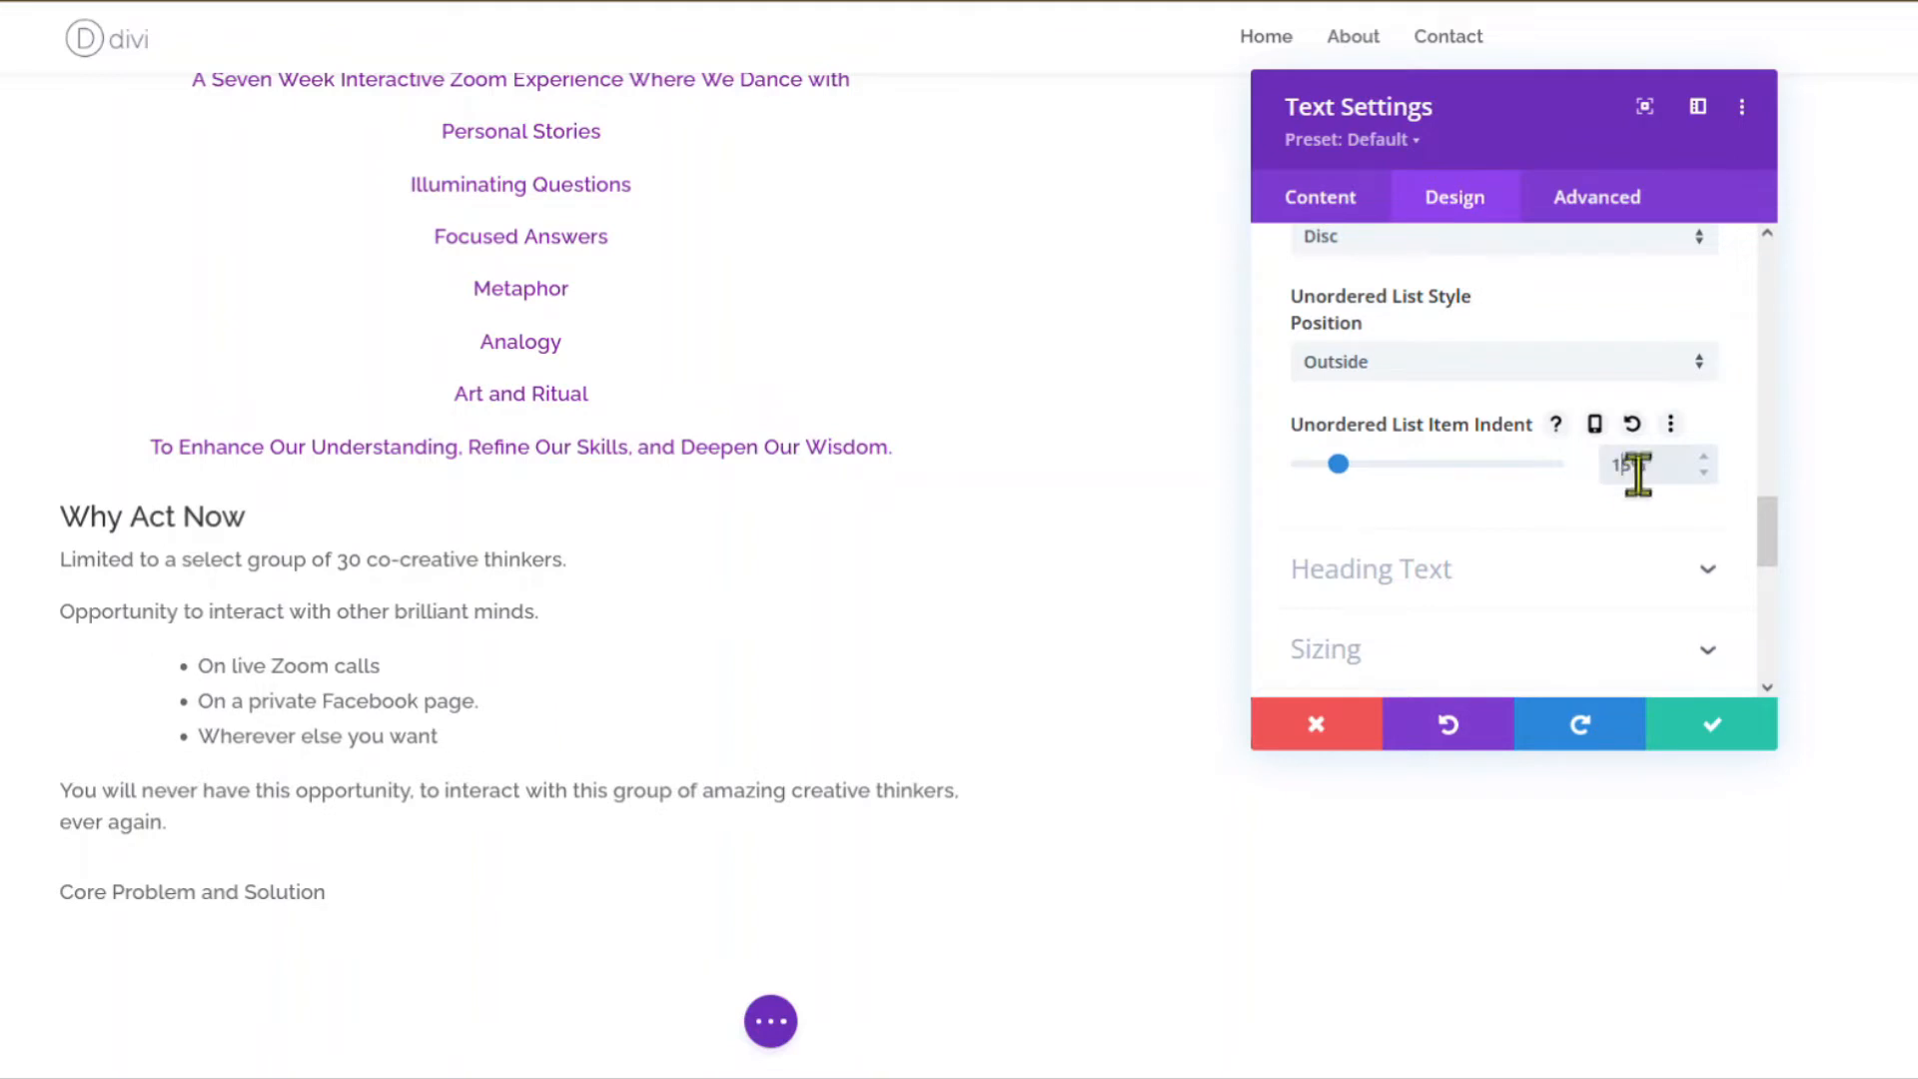
click(1704, 475)
click(1704, 474)
click(1705, 474)
click(1705, 474)
click(1705, 474)
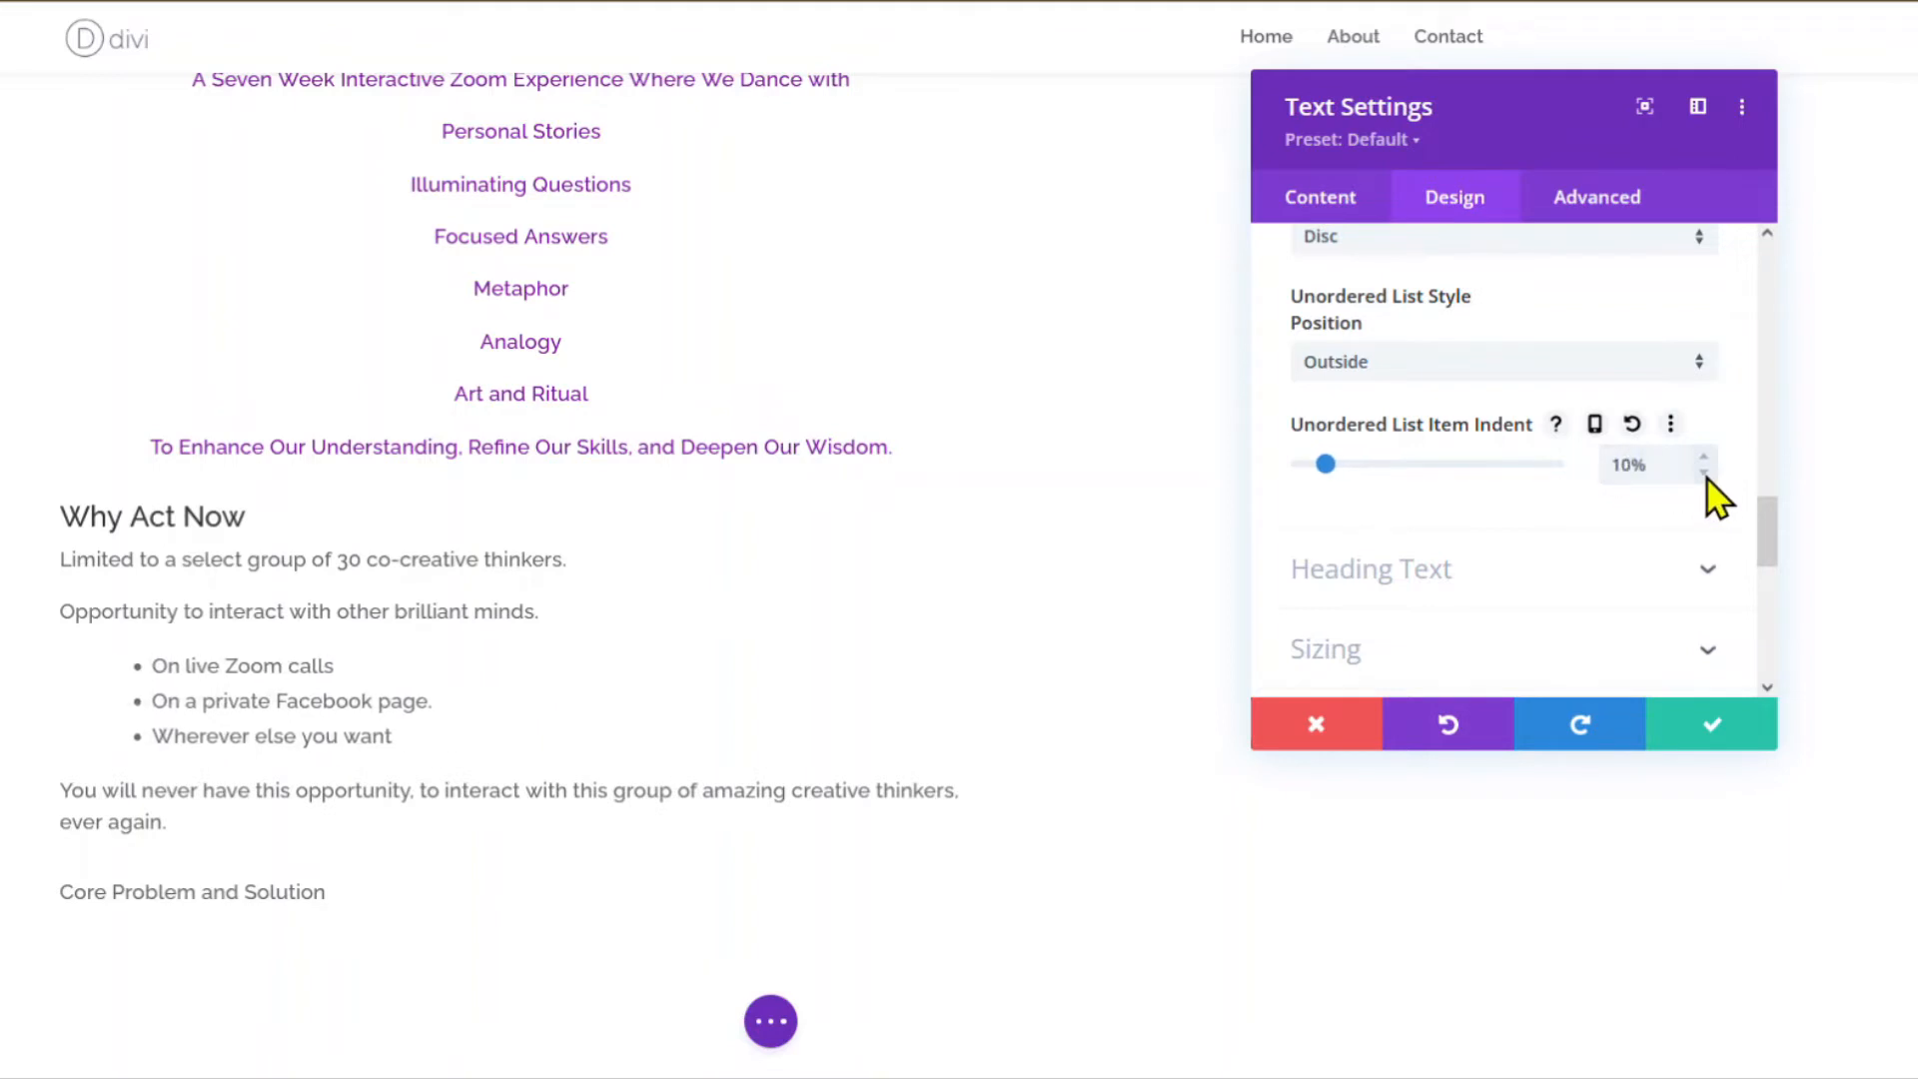
click(1704, 475)
click(1705, 475)
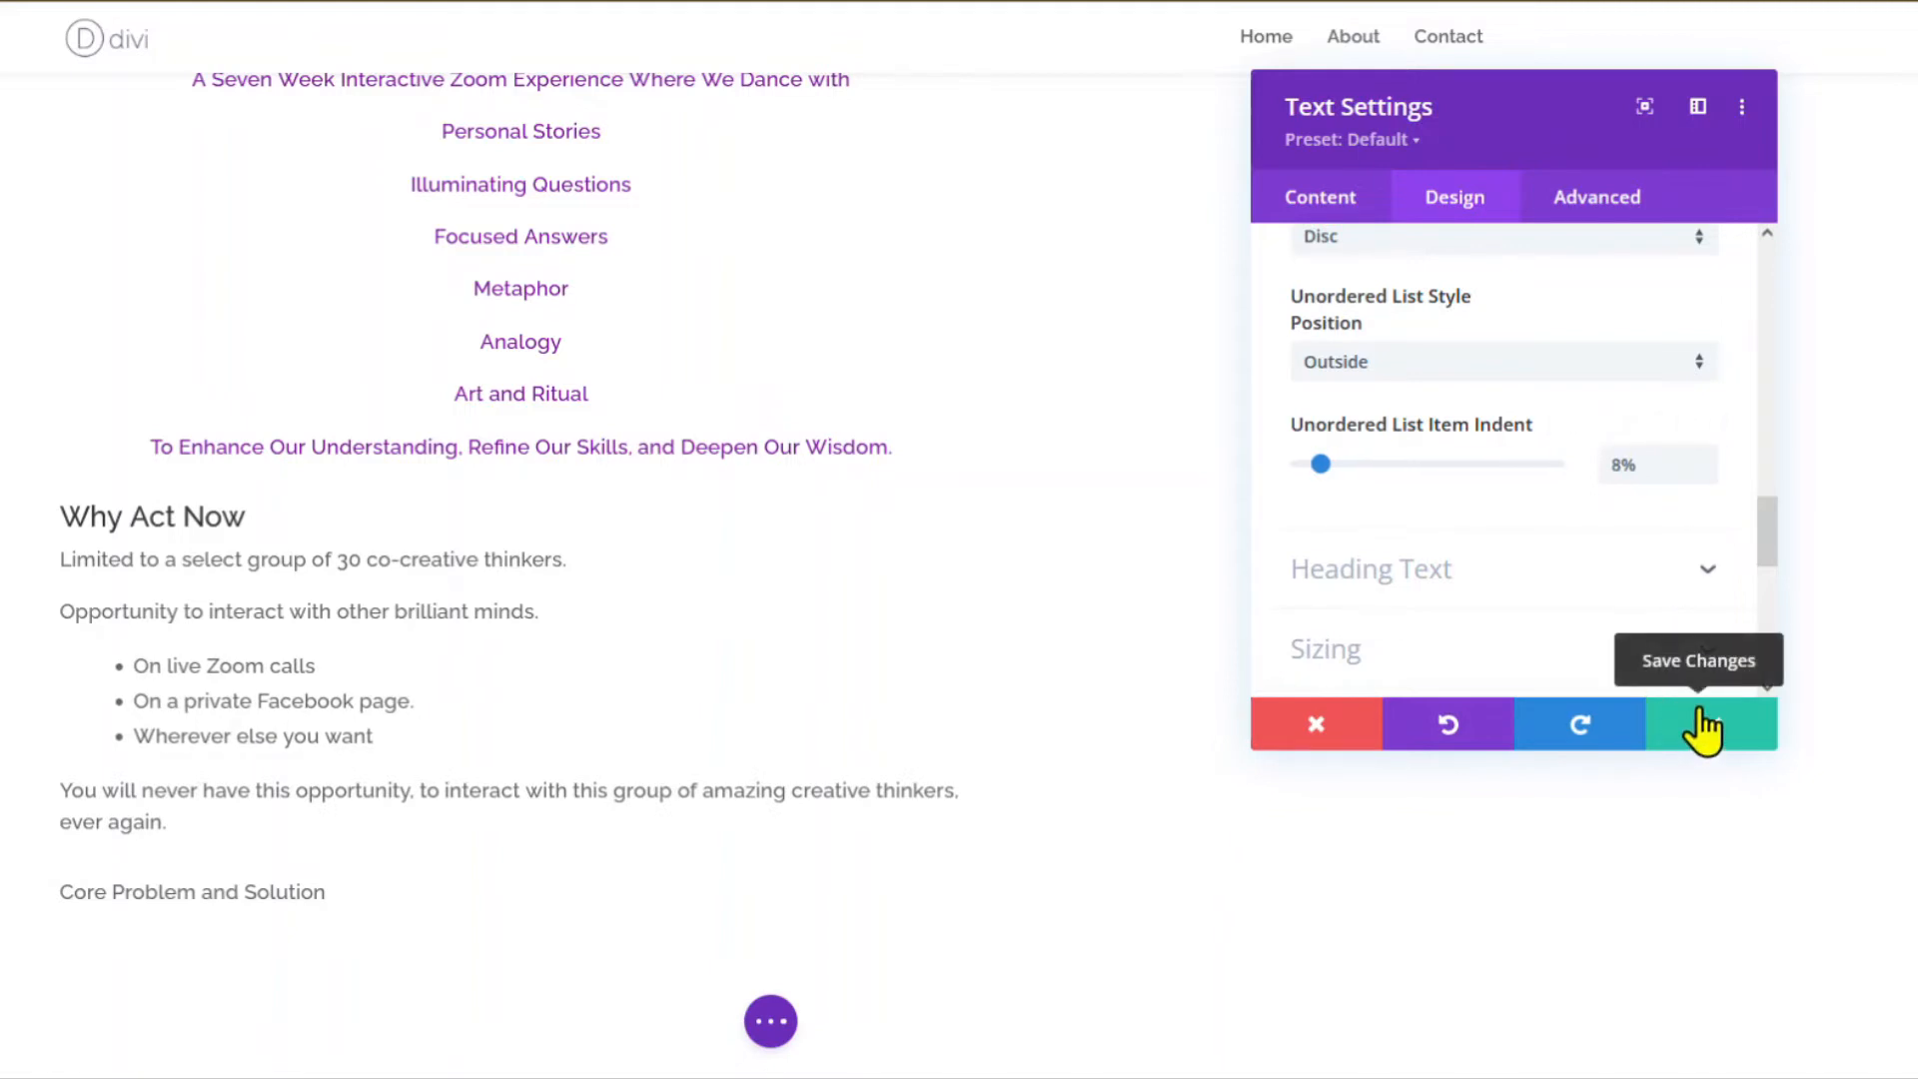
click(1703, 730)
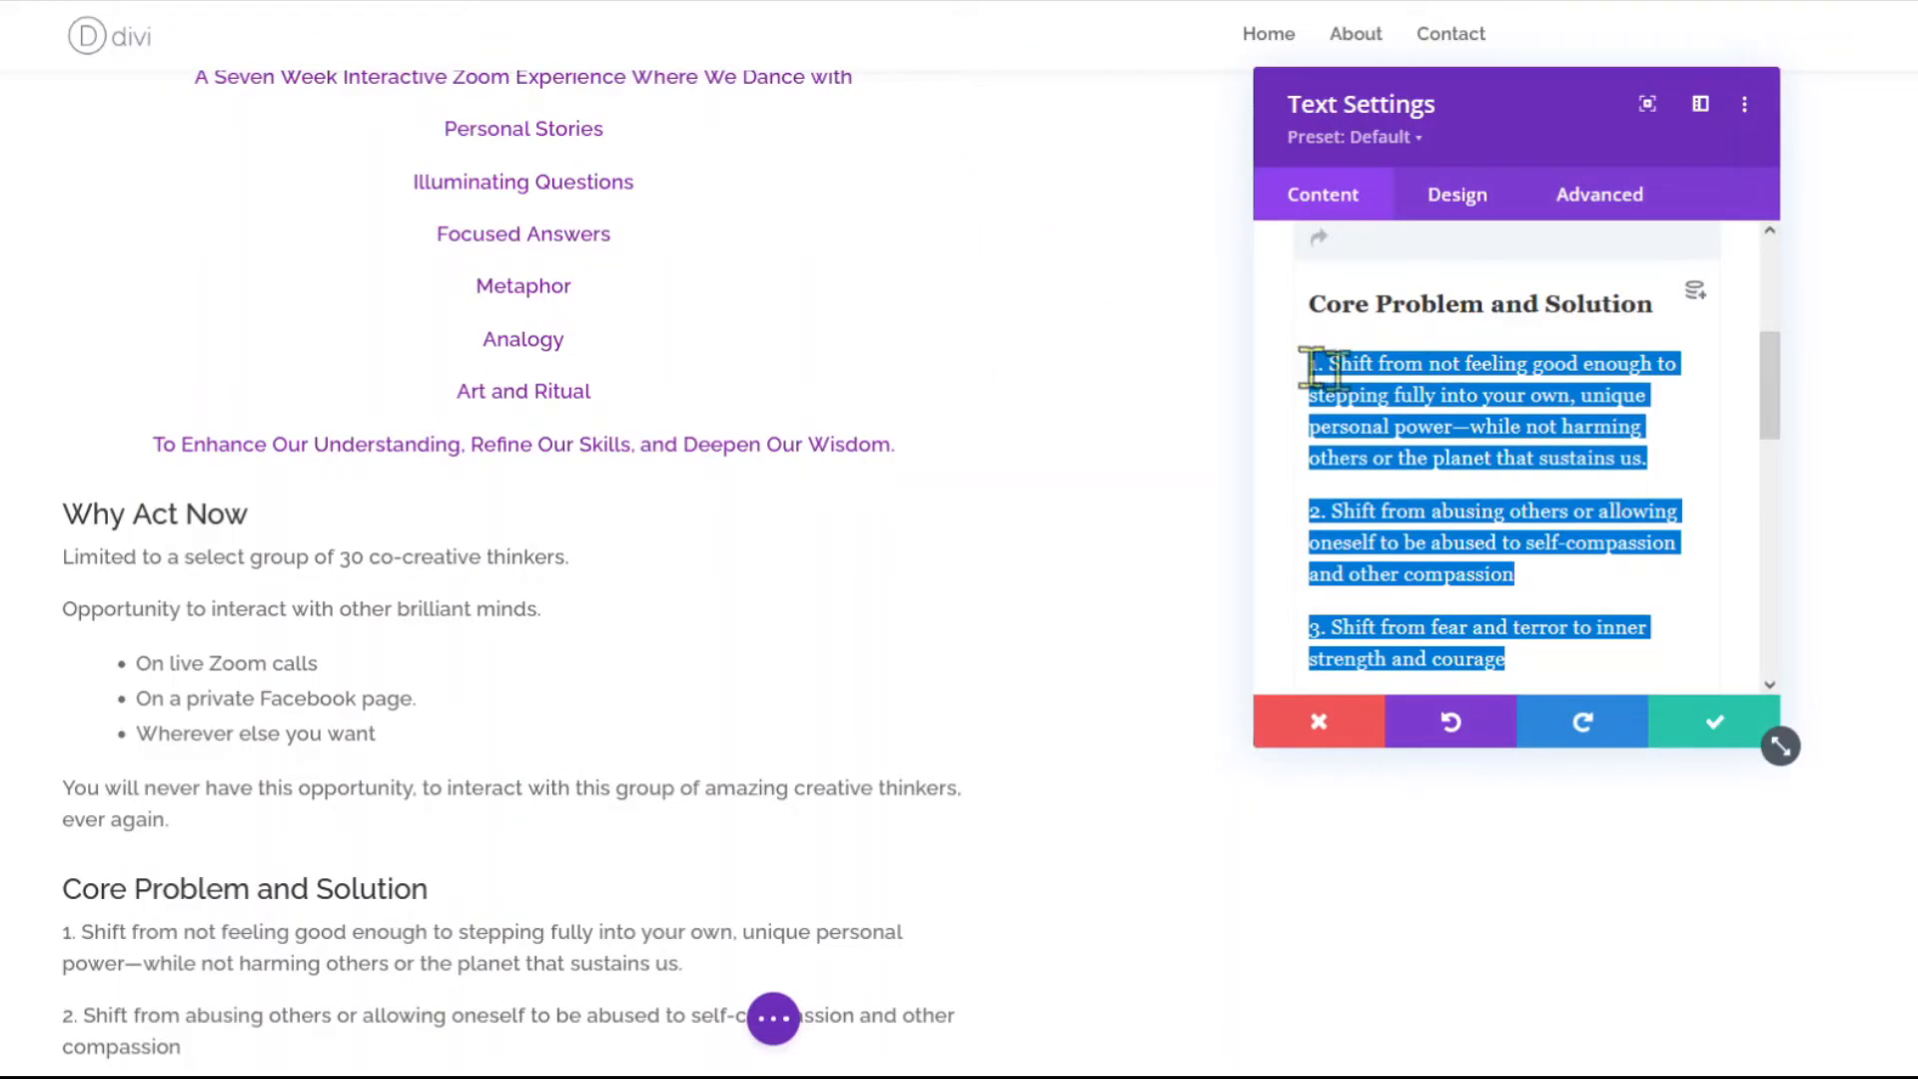
Turn the Core Problem and Solution paragraphs into a numbered list, deleting the leftover typed numbers.
scroll(1549, 359, up, 3)
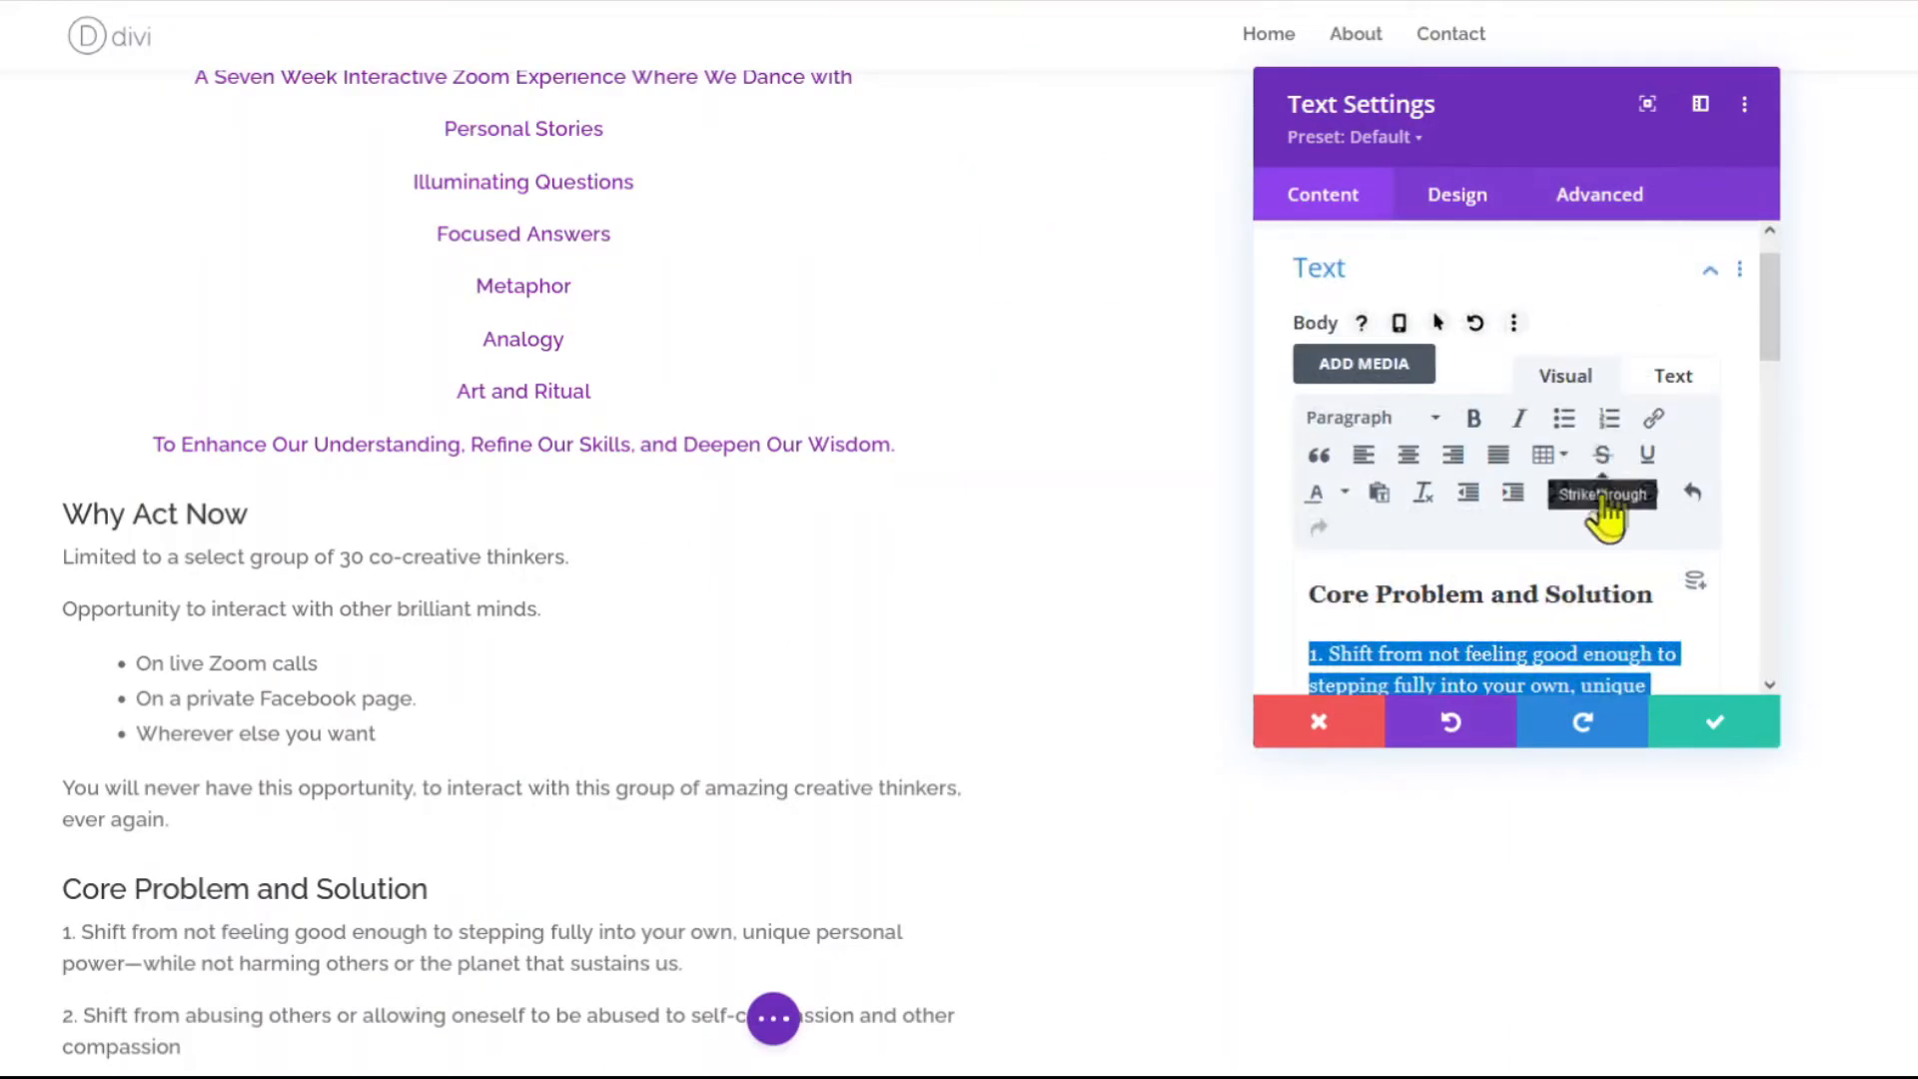
scroll(1605, 612, down, 2)
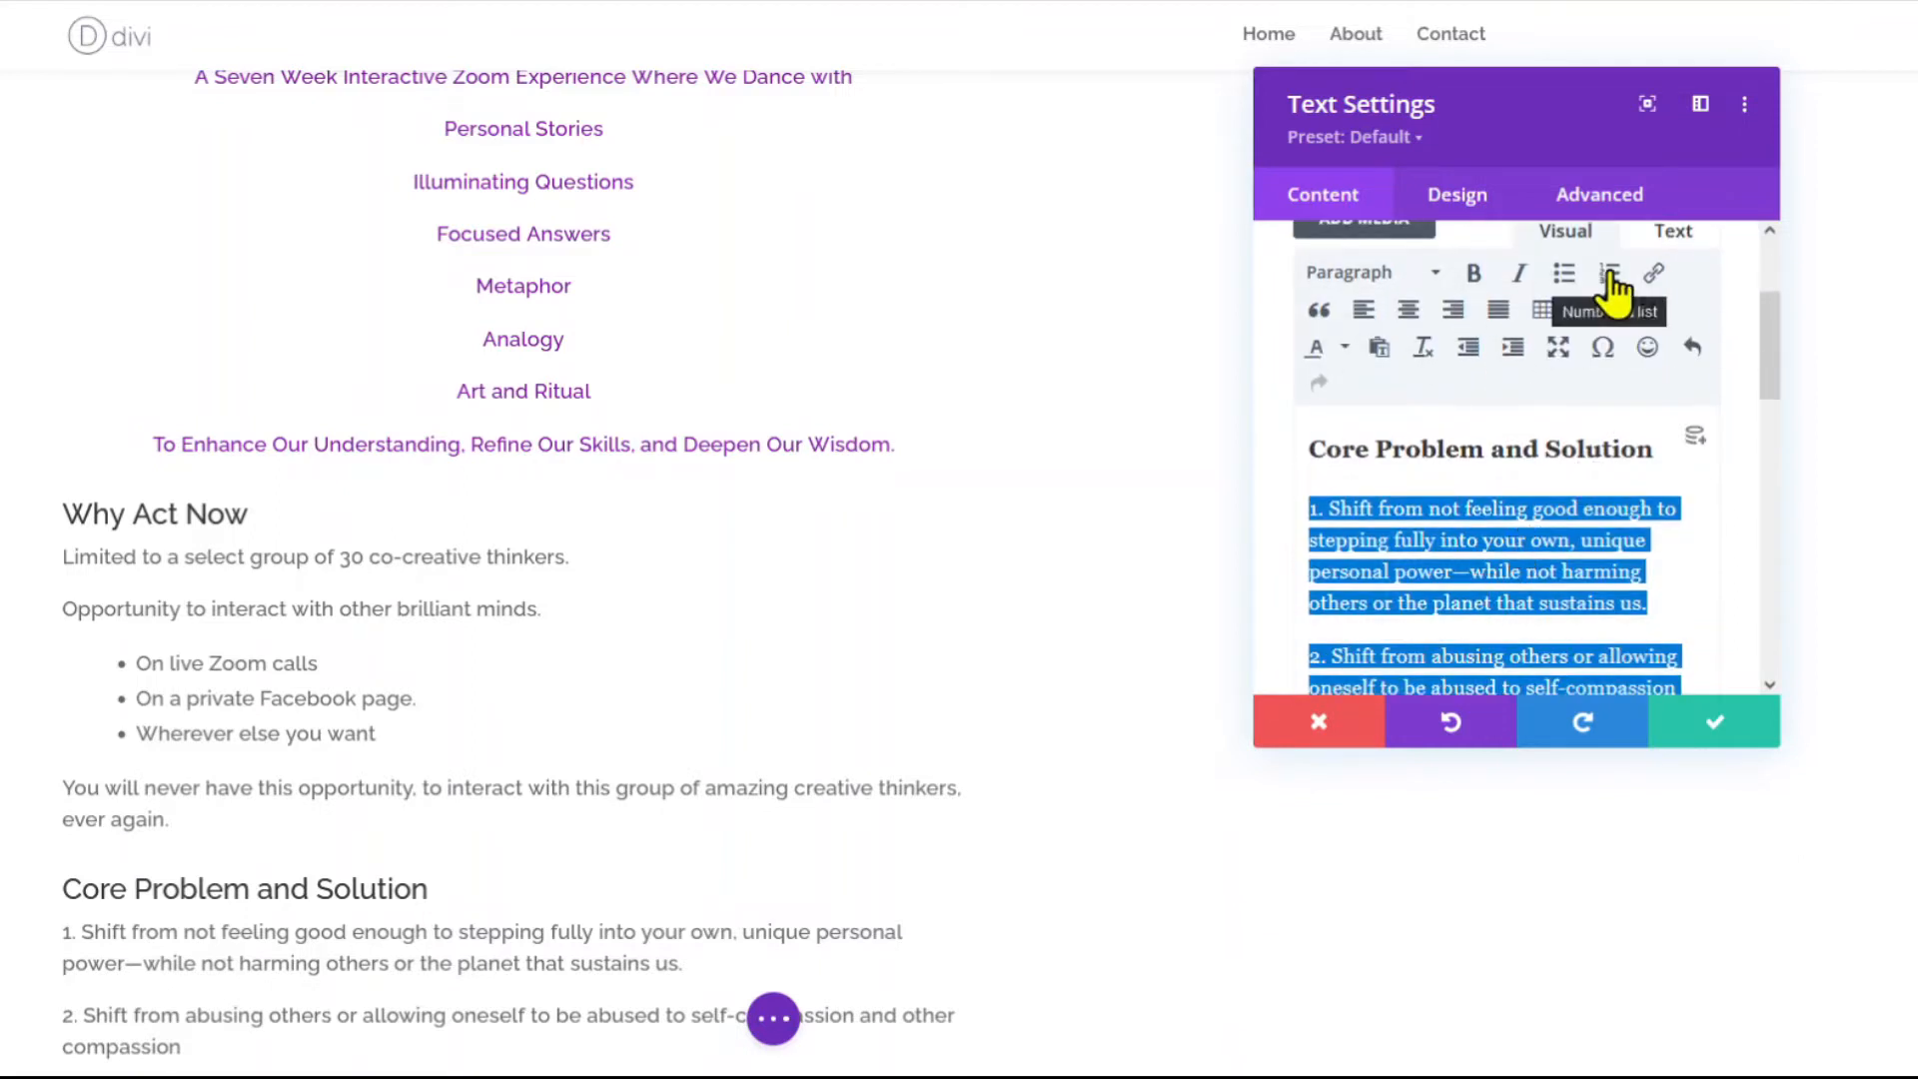
click(1609, 276)
click(1383, 508)
key(BackSpace)
key(BackSpace)
key(BackSpace)
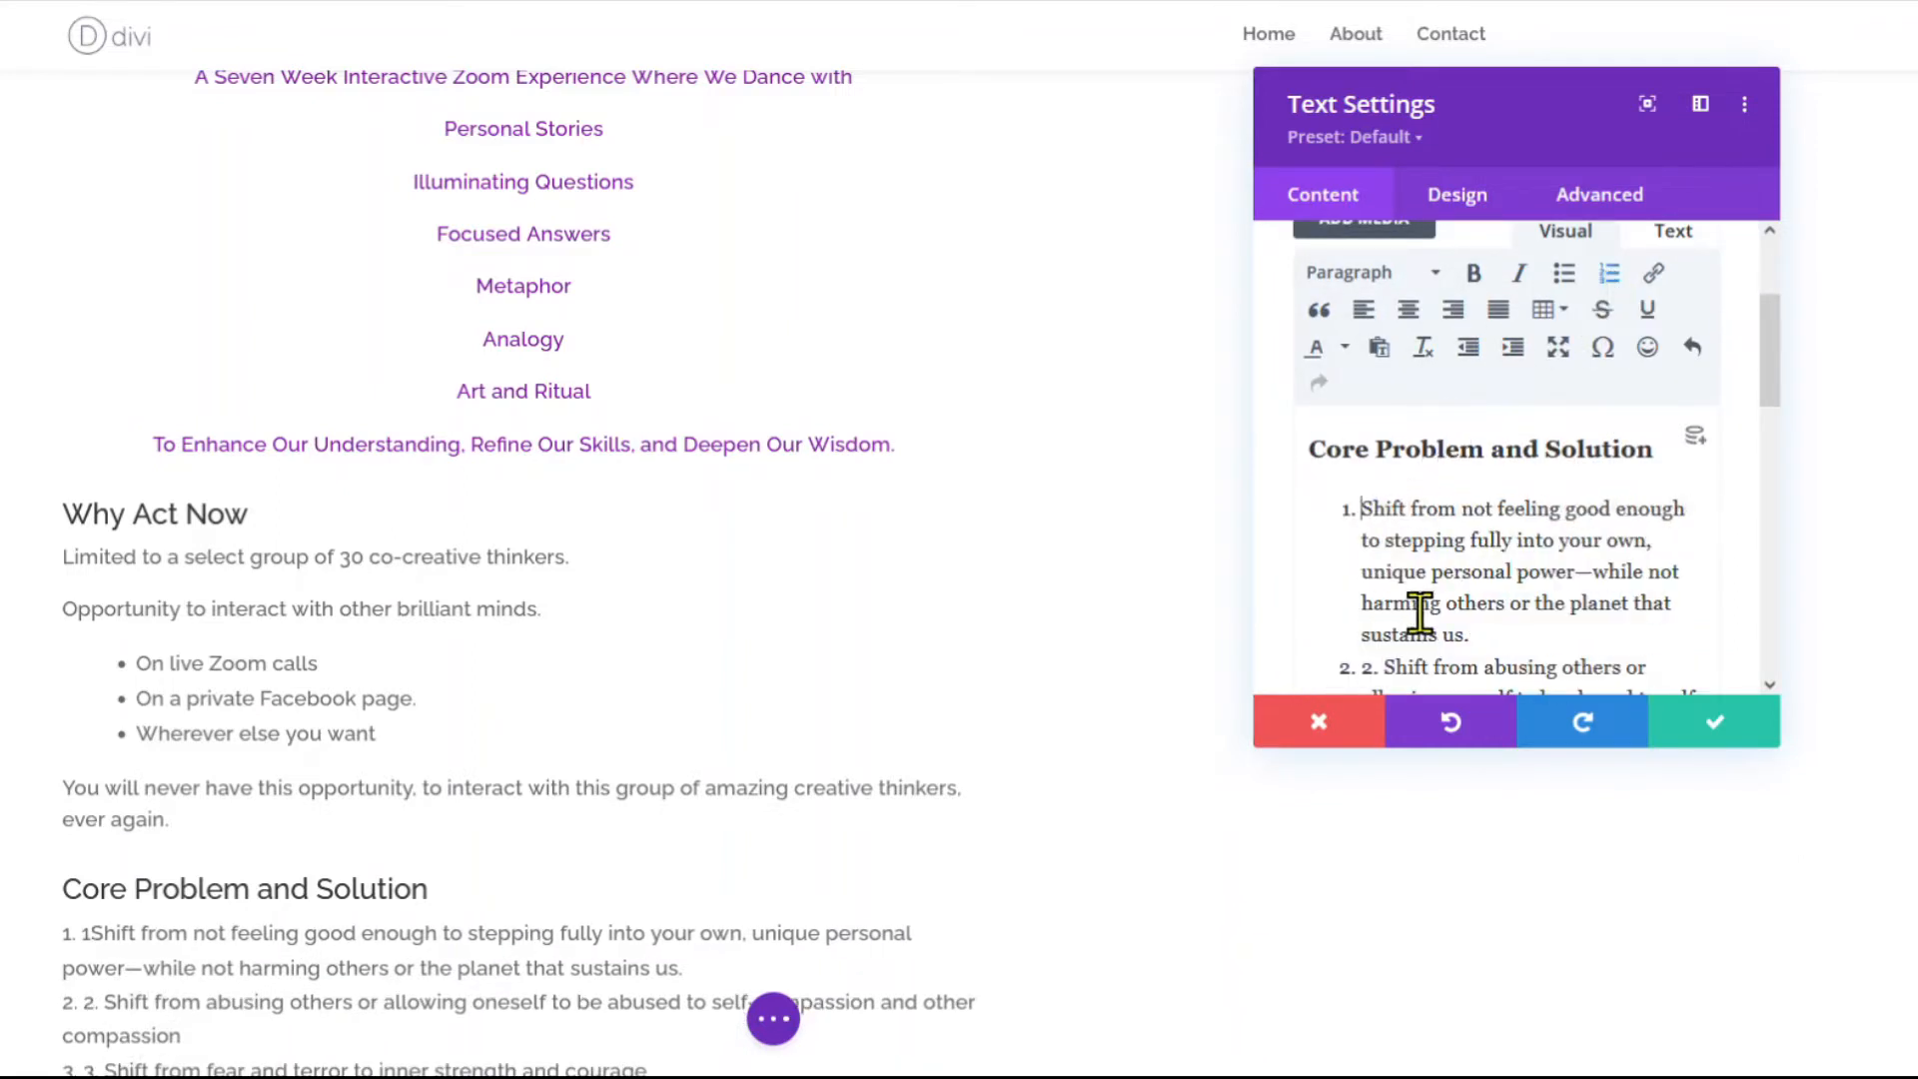
key(BackSpace)
key(BackSpace)
key(BackSpace)
scroll(1437, 650, down, 4)
click(1385, 475)
key(BackSpace)
key(BackSpace)
key(BackSpace)
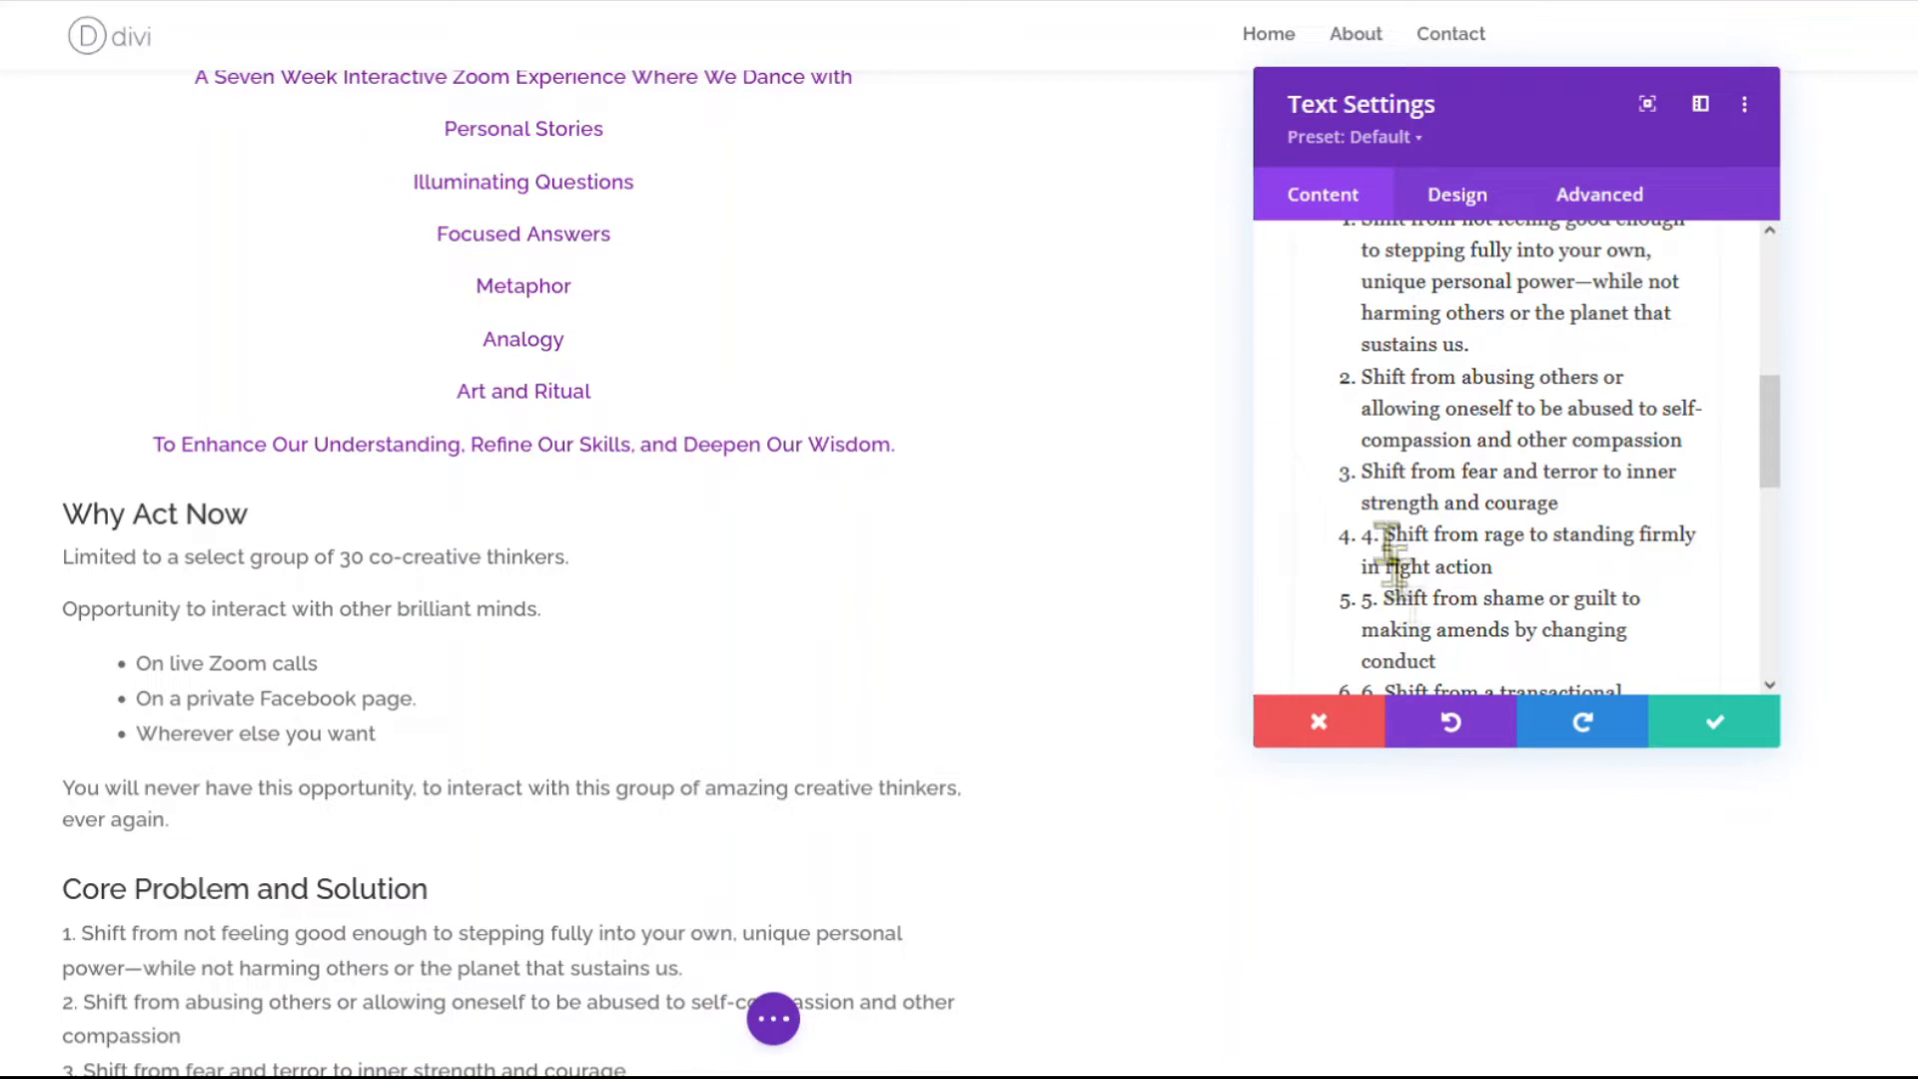
click(1385, 540)
key(BackSpace)
key(BackSpace)
key(BackSpace)
click(1385, 601)
key(BackSpace)
key(BackSpace)
key(BackSpace)
click(1390, 516)
key(BackSpace)
key(BackSpace)
key(BackSpace)
scroll(1391, 490, down, 2)
click(1391, 469)
key(BackSpace)
key(BackSpace)
key(BackSpace)
key(BackSpace)
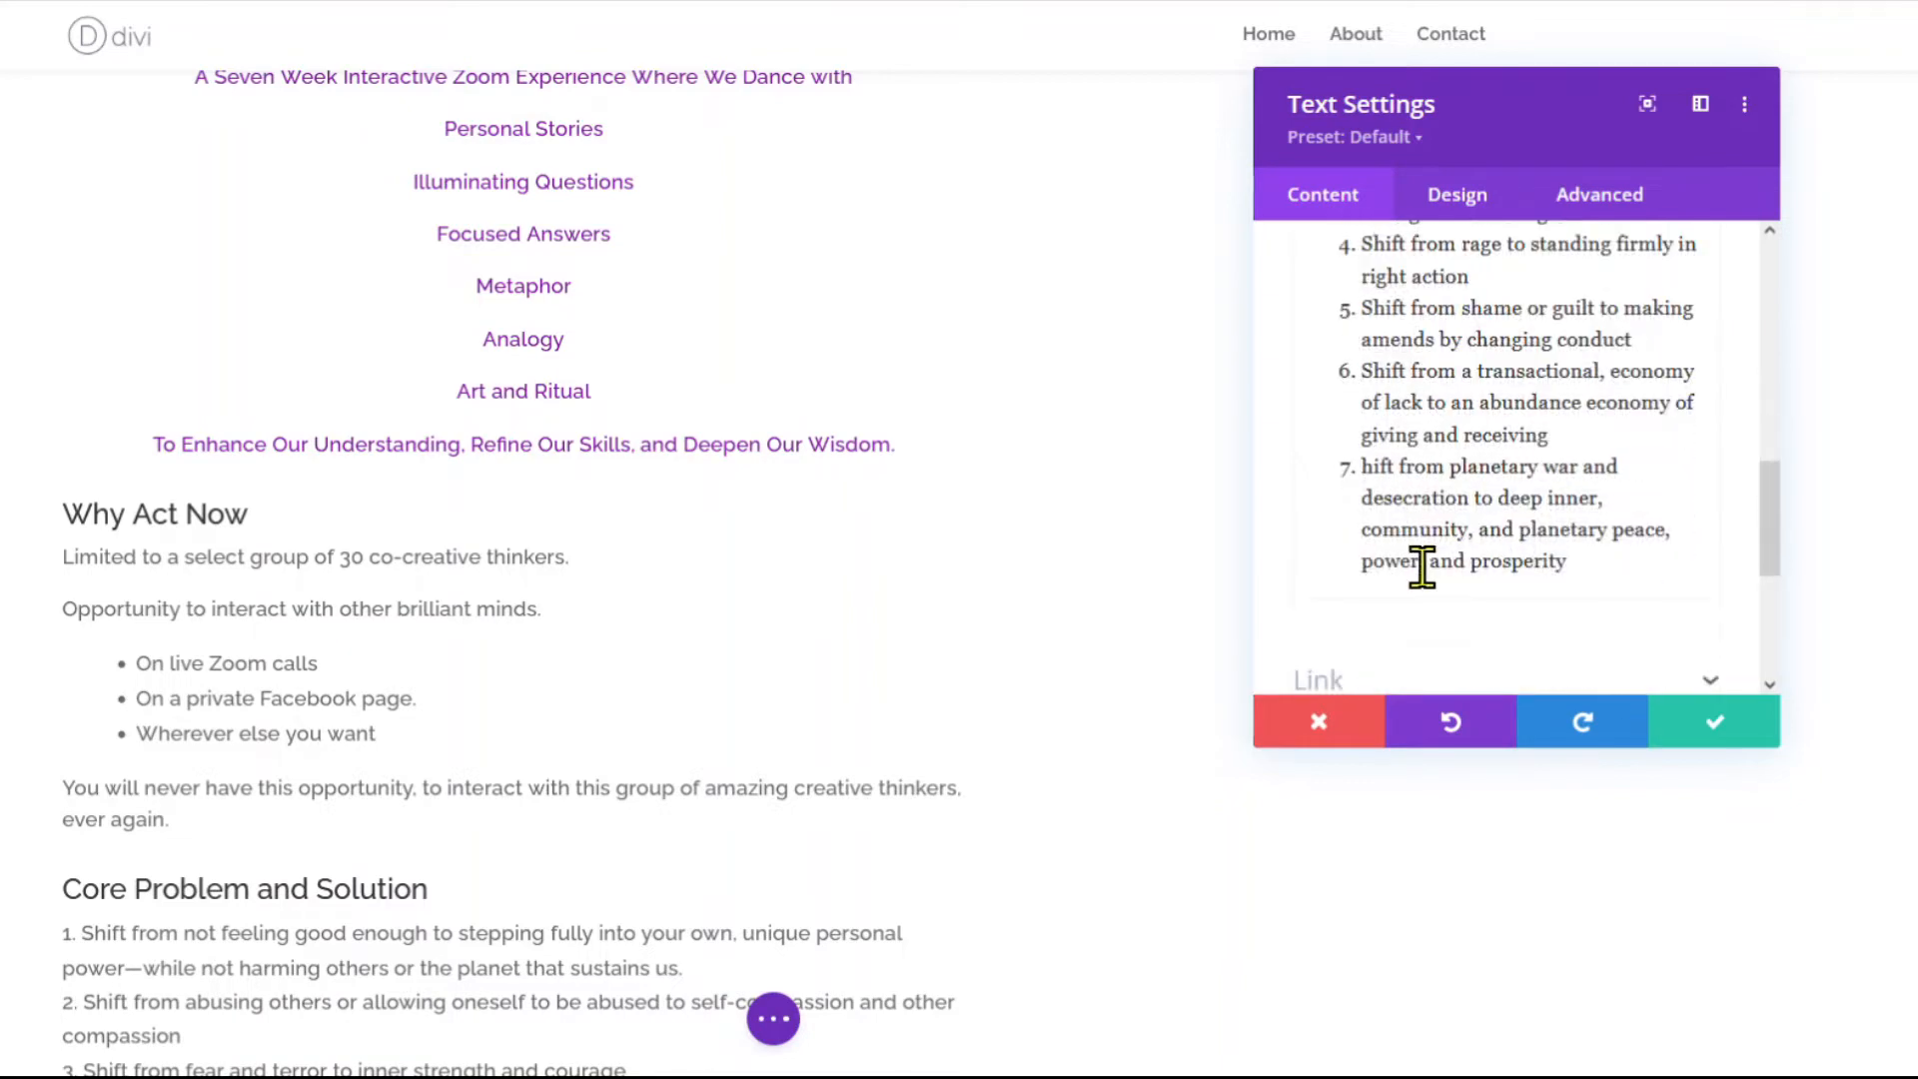
Set list numbers to outside position with an 8% Ordered List Item Indent, then save.
click(1453, 200)
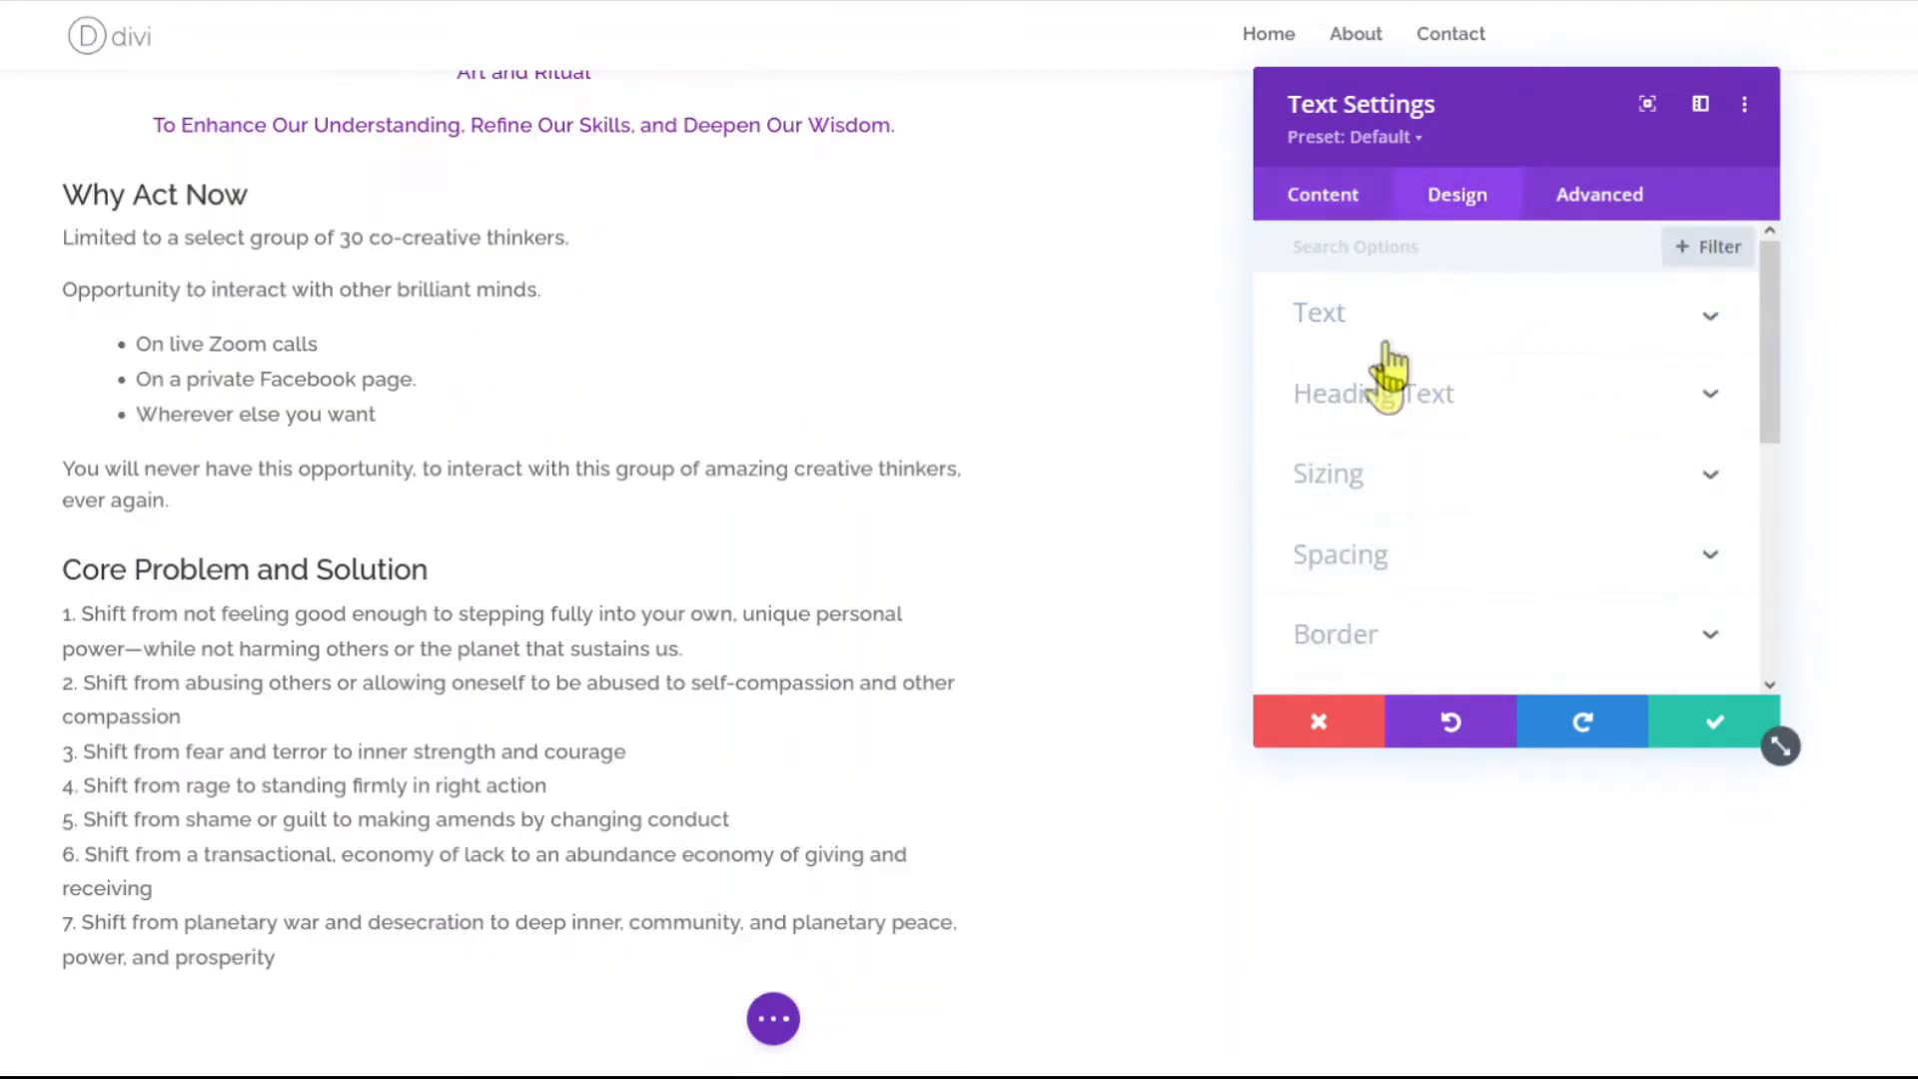
click(1335, 318)
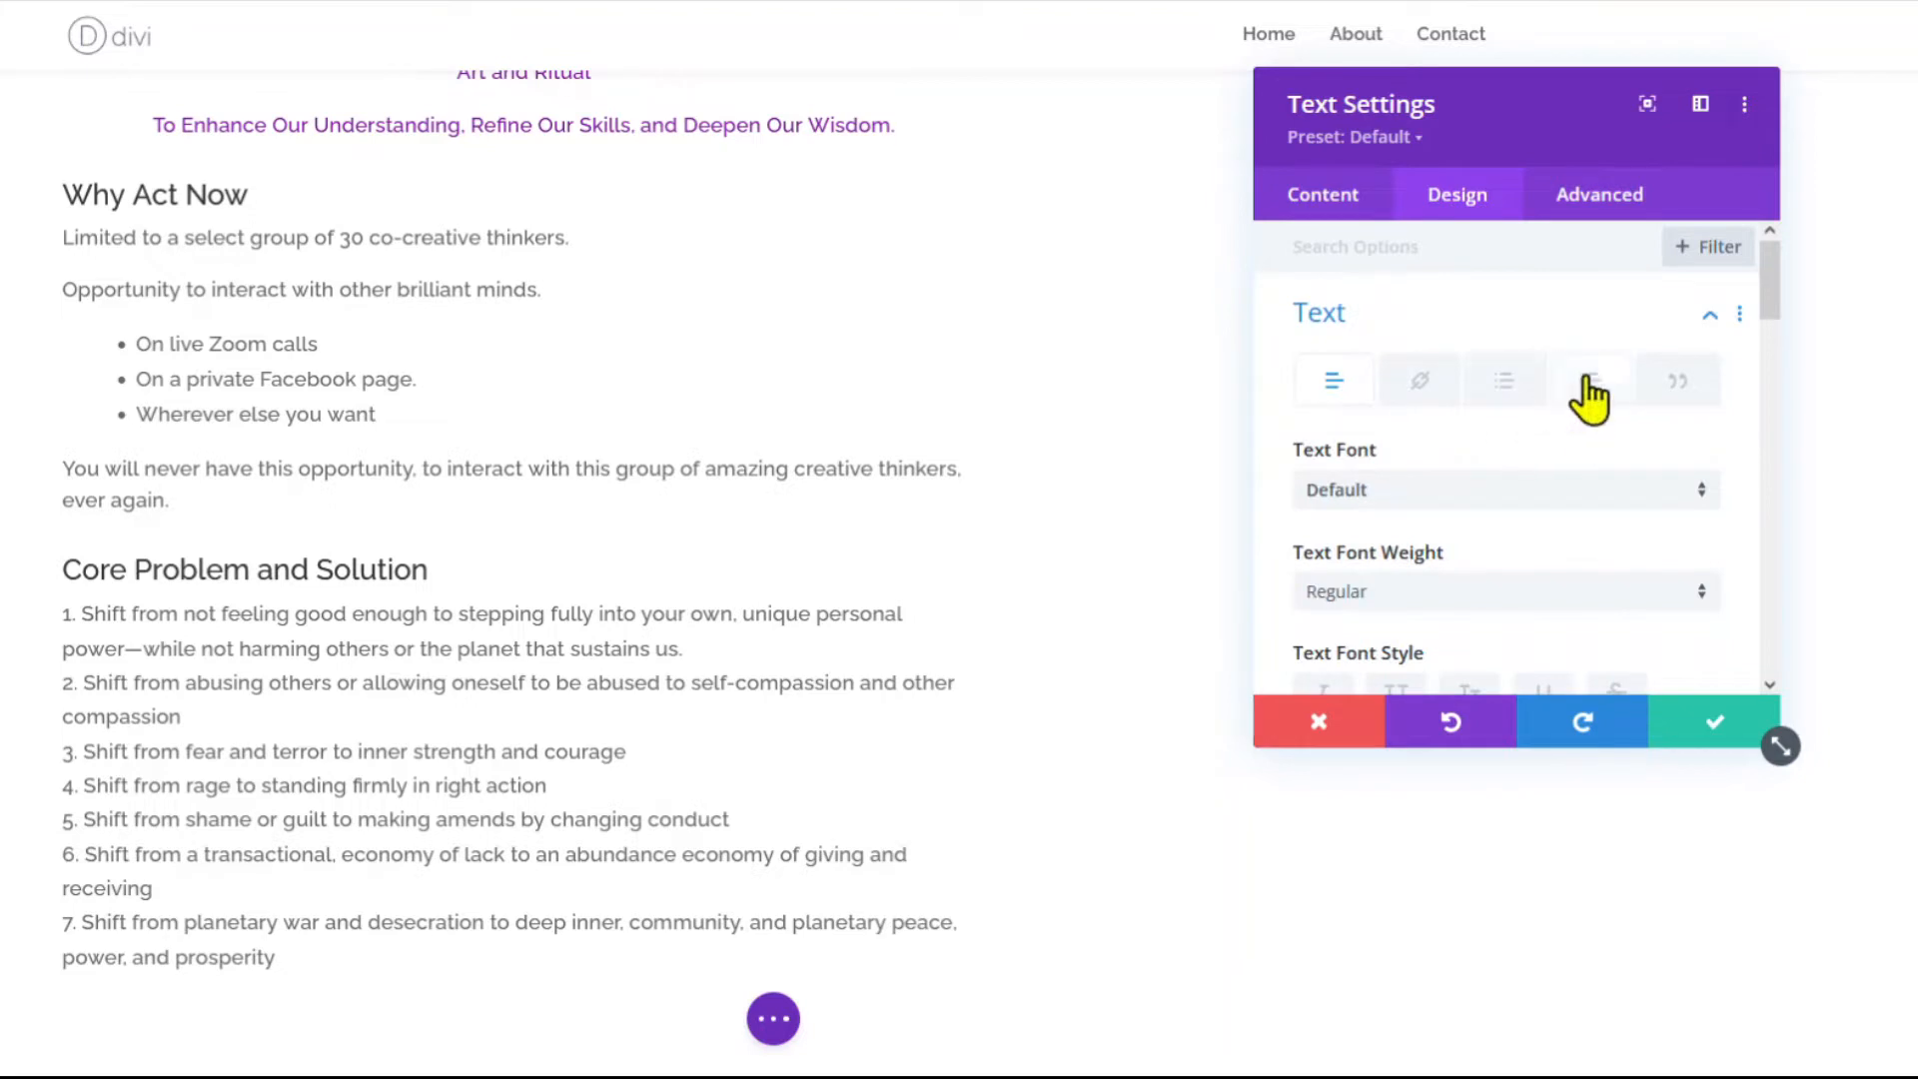
click(1588, 382)
scroll(1496, 499, down, 3)
scroll(1423, 439, down, 4)
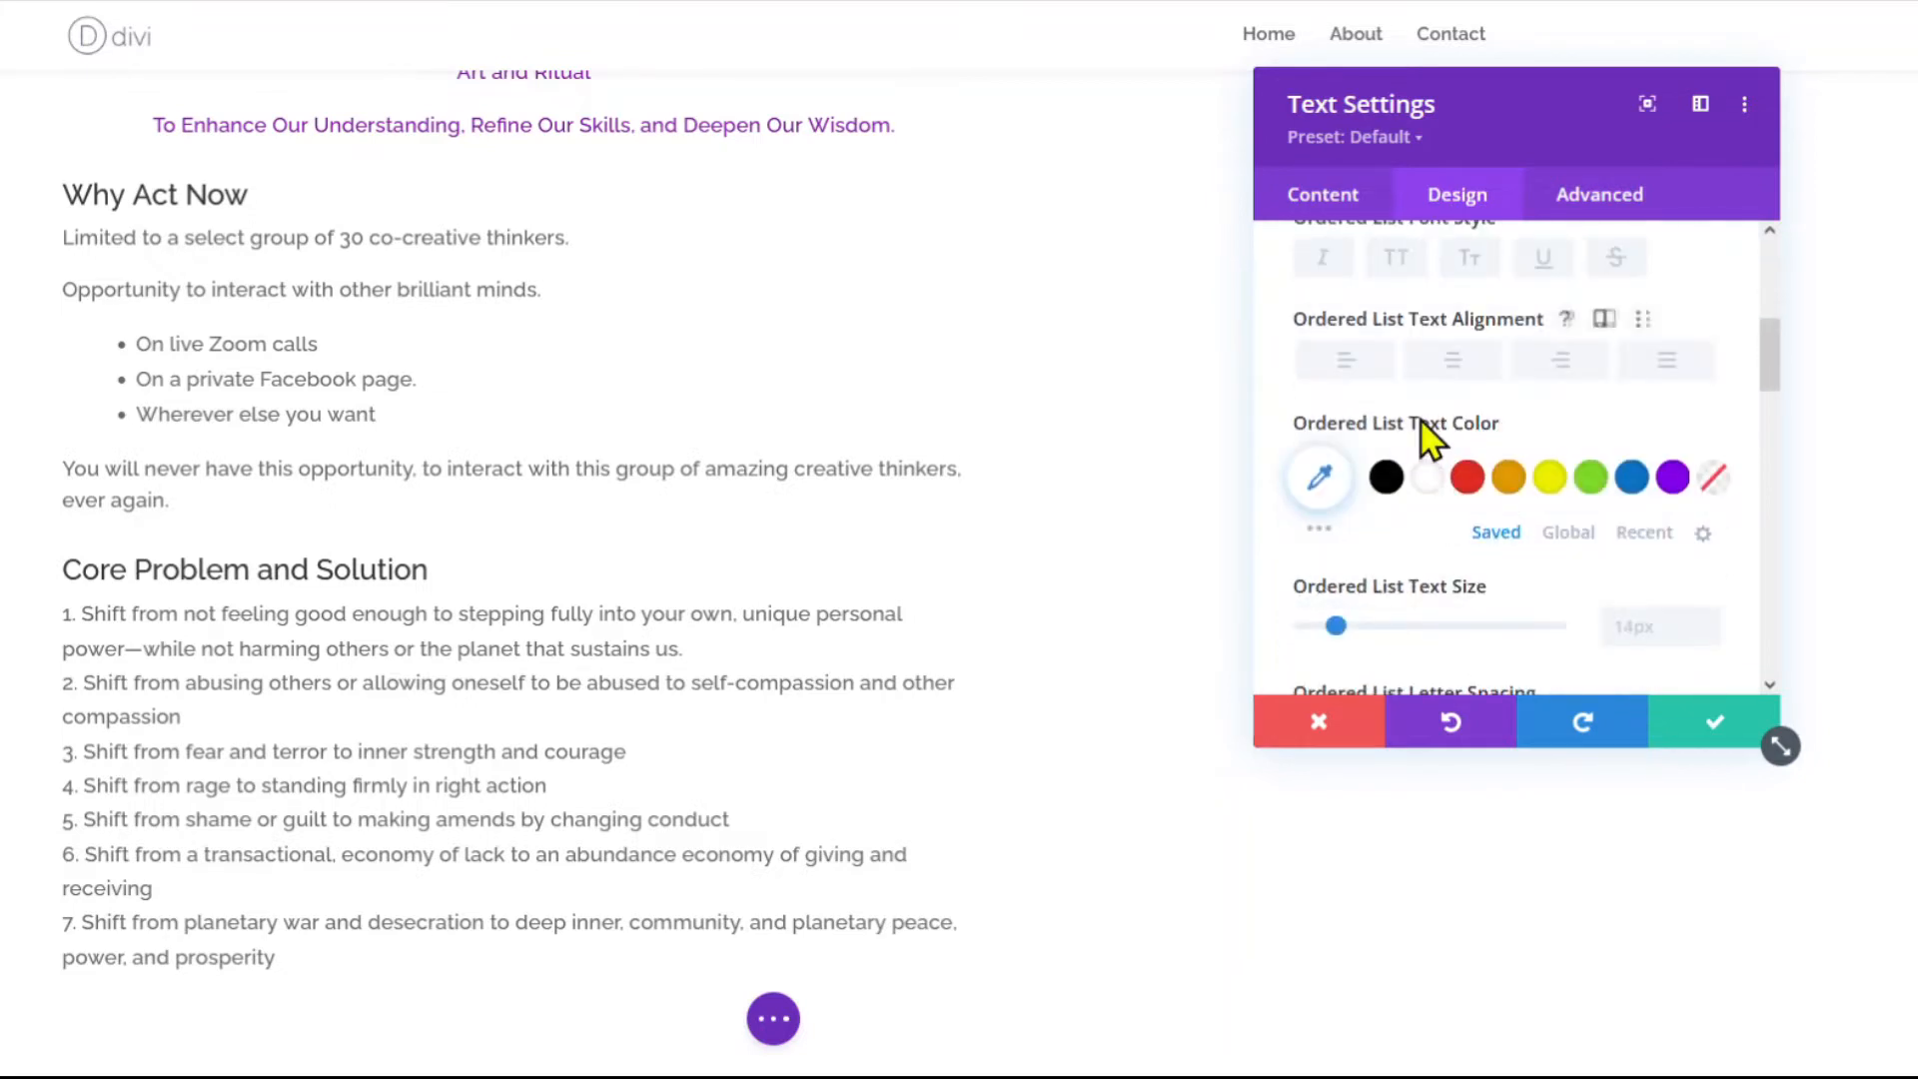
scroll(1429, 439, down, 5)
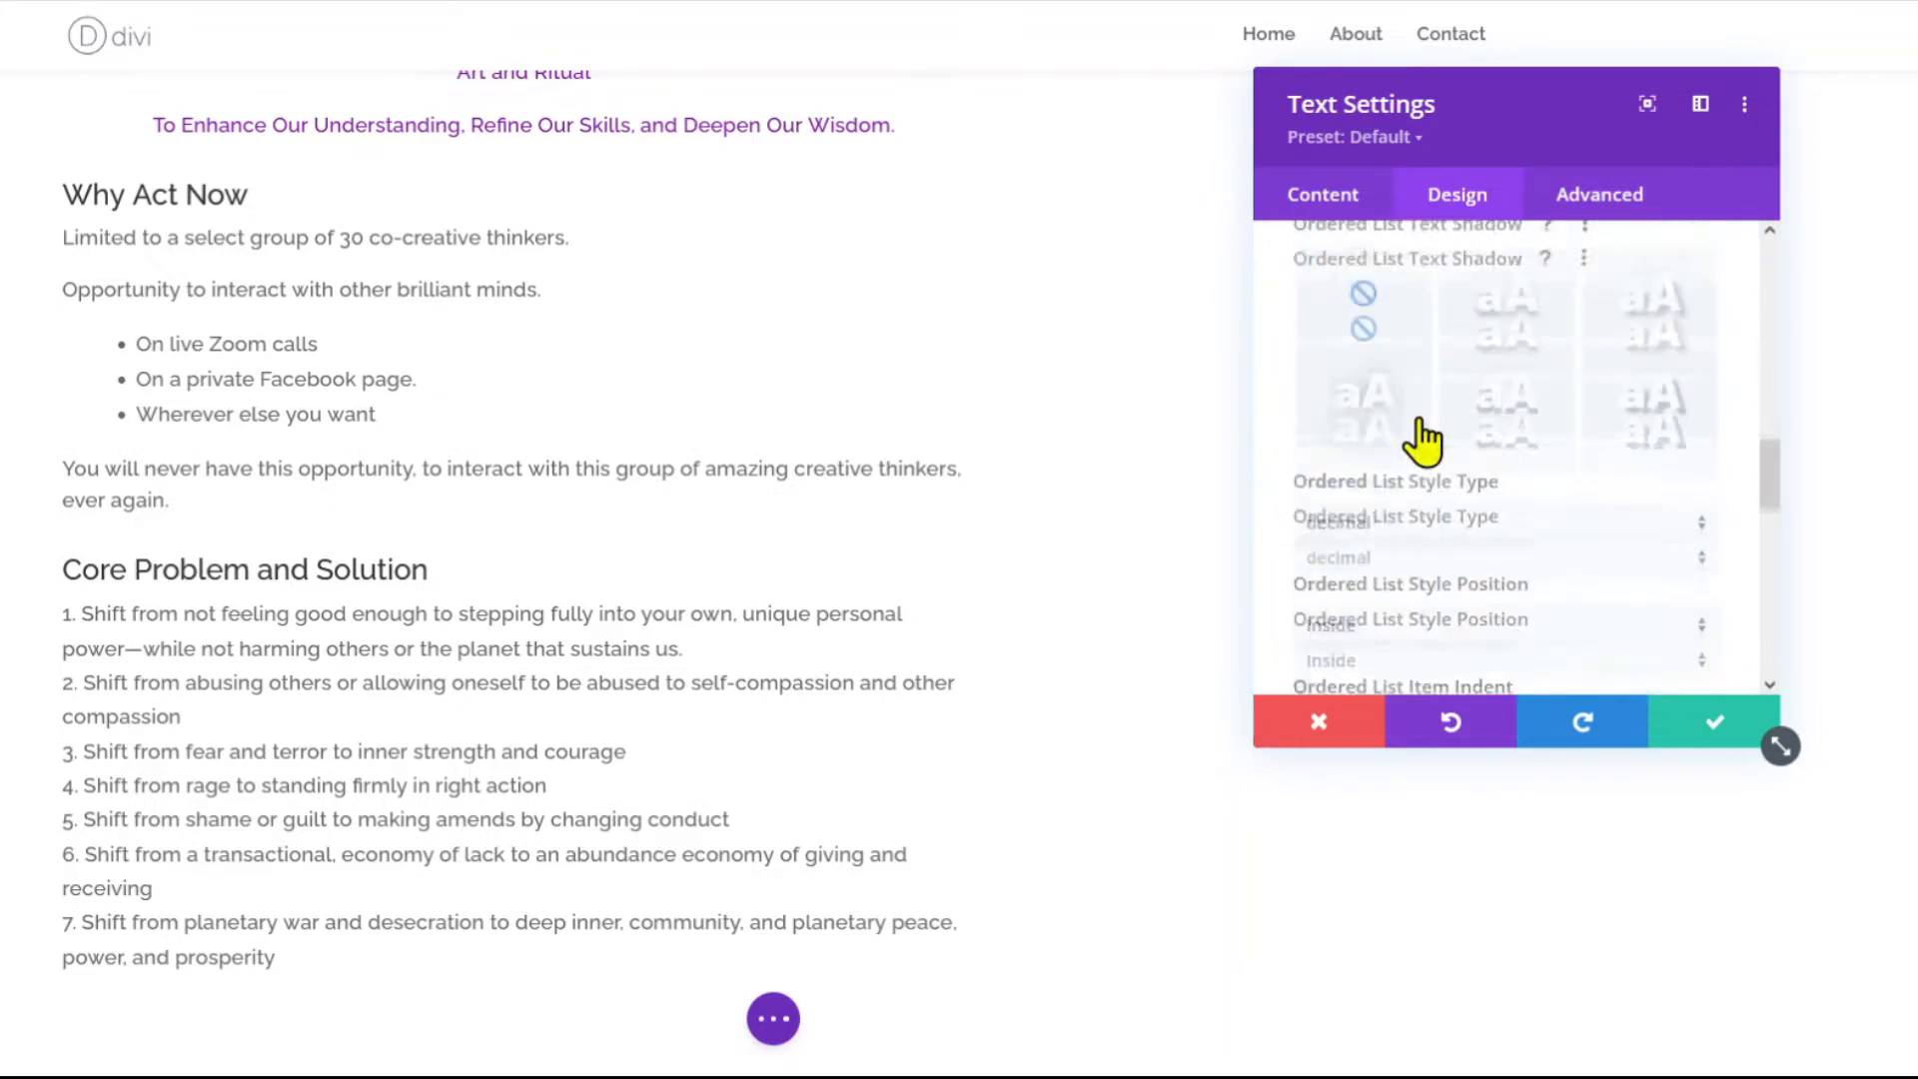
scroll(1426, 439, down, 2)
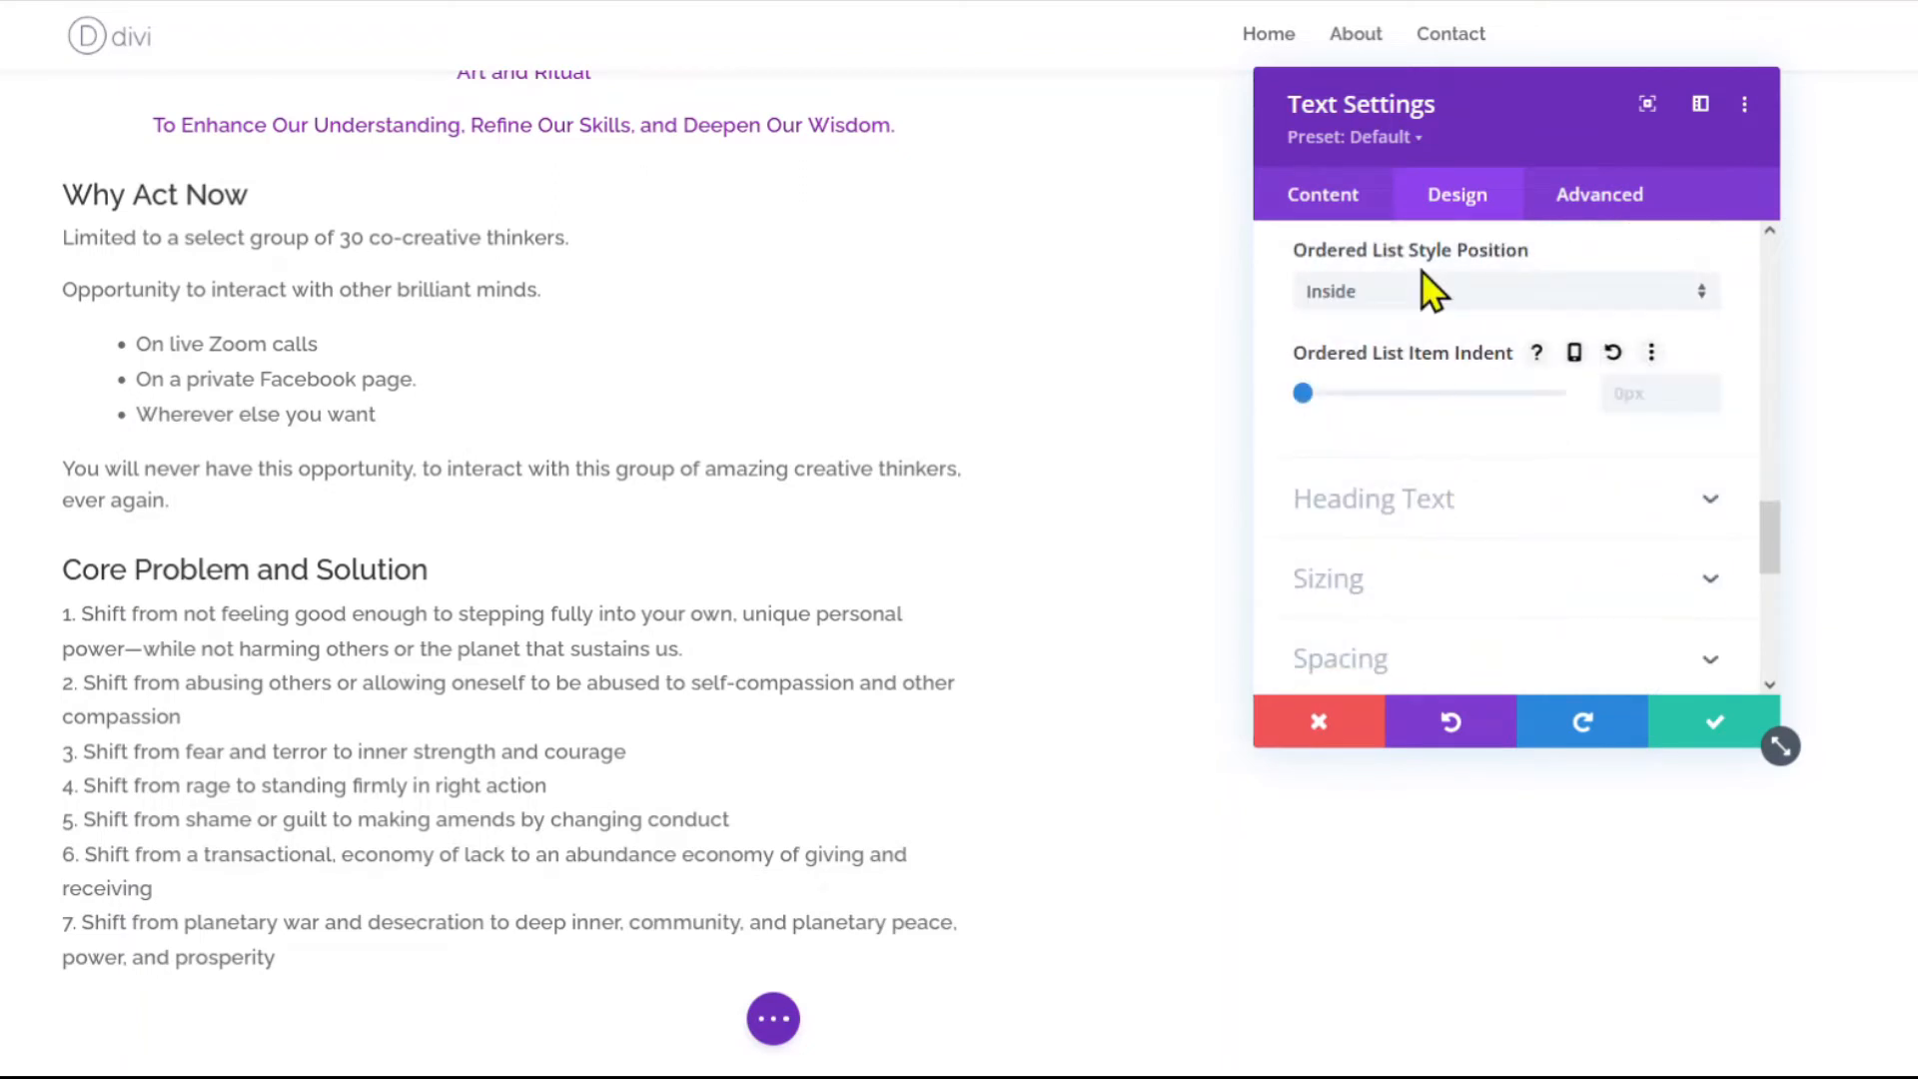
click(1412, 299)
click(1404, 368)
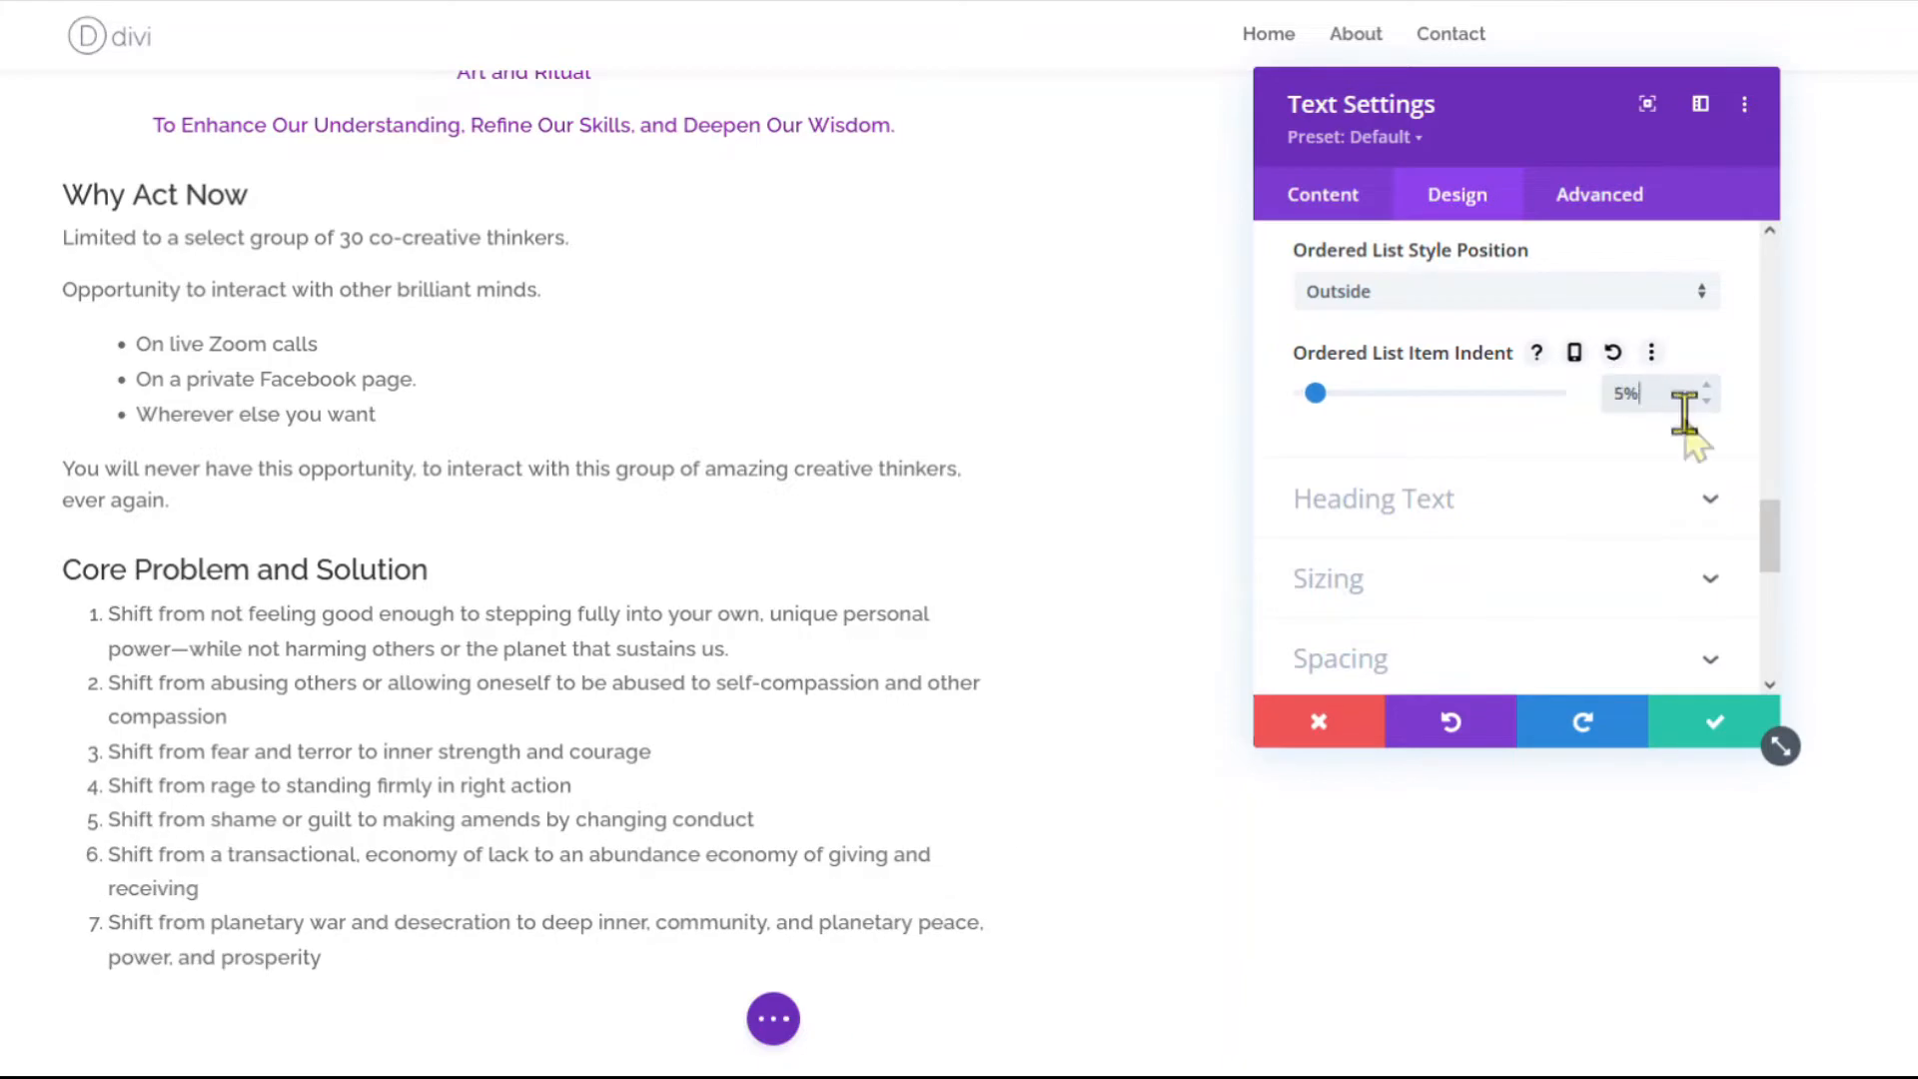
click(1706, 387)
click(1706, 386)
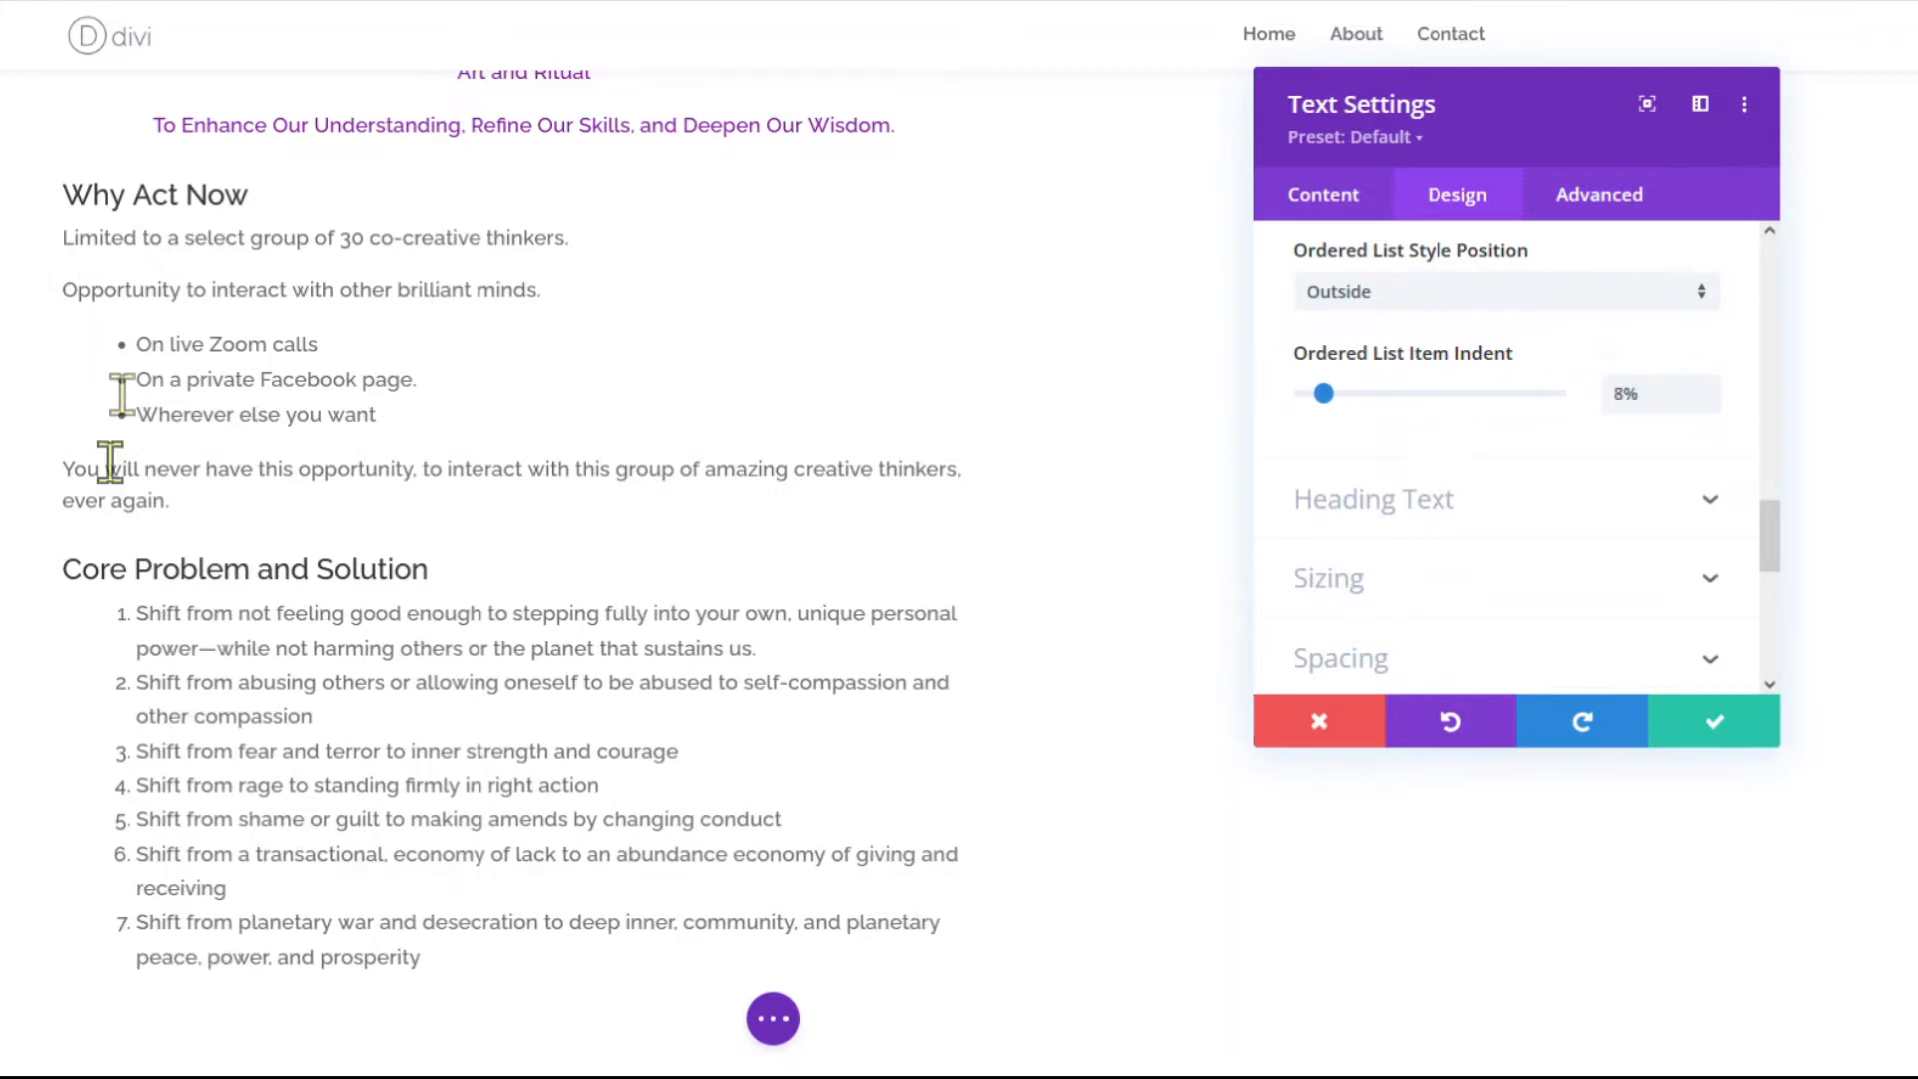
click(1714, 727)
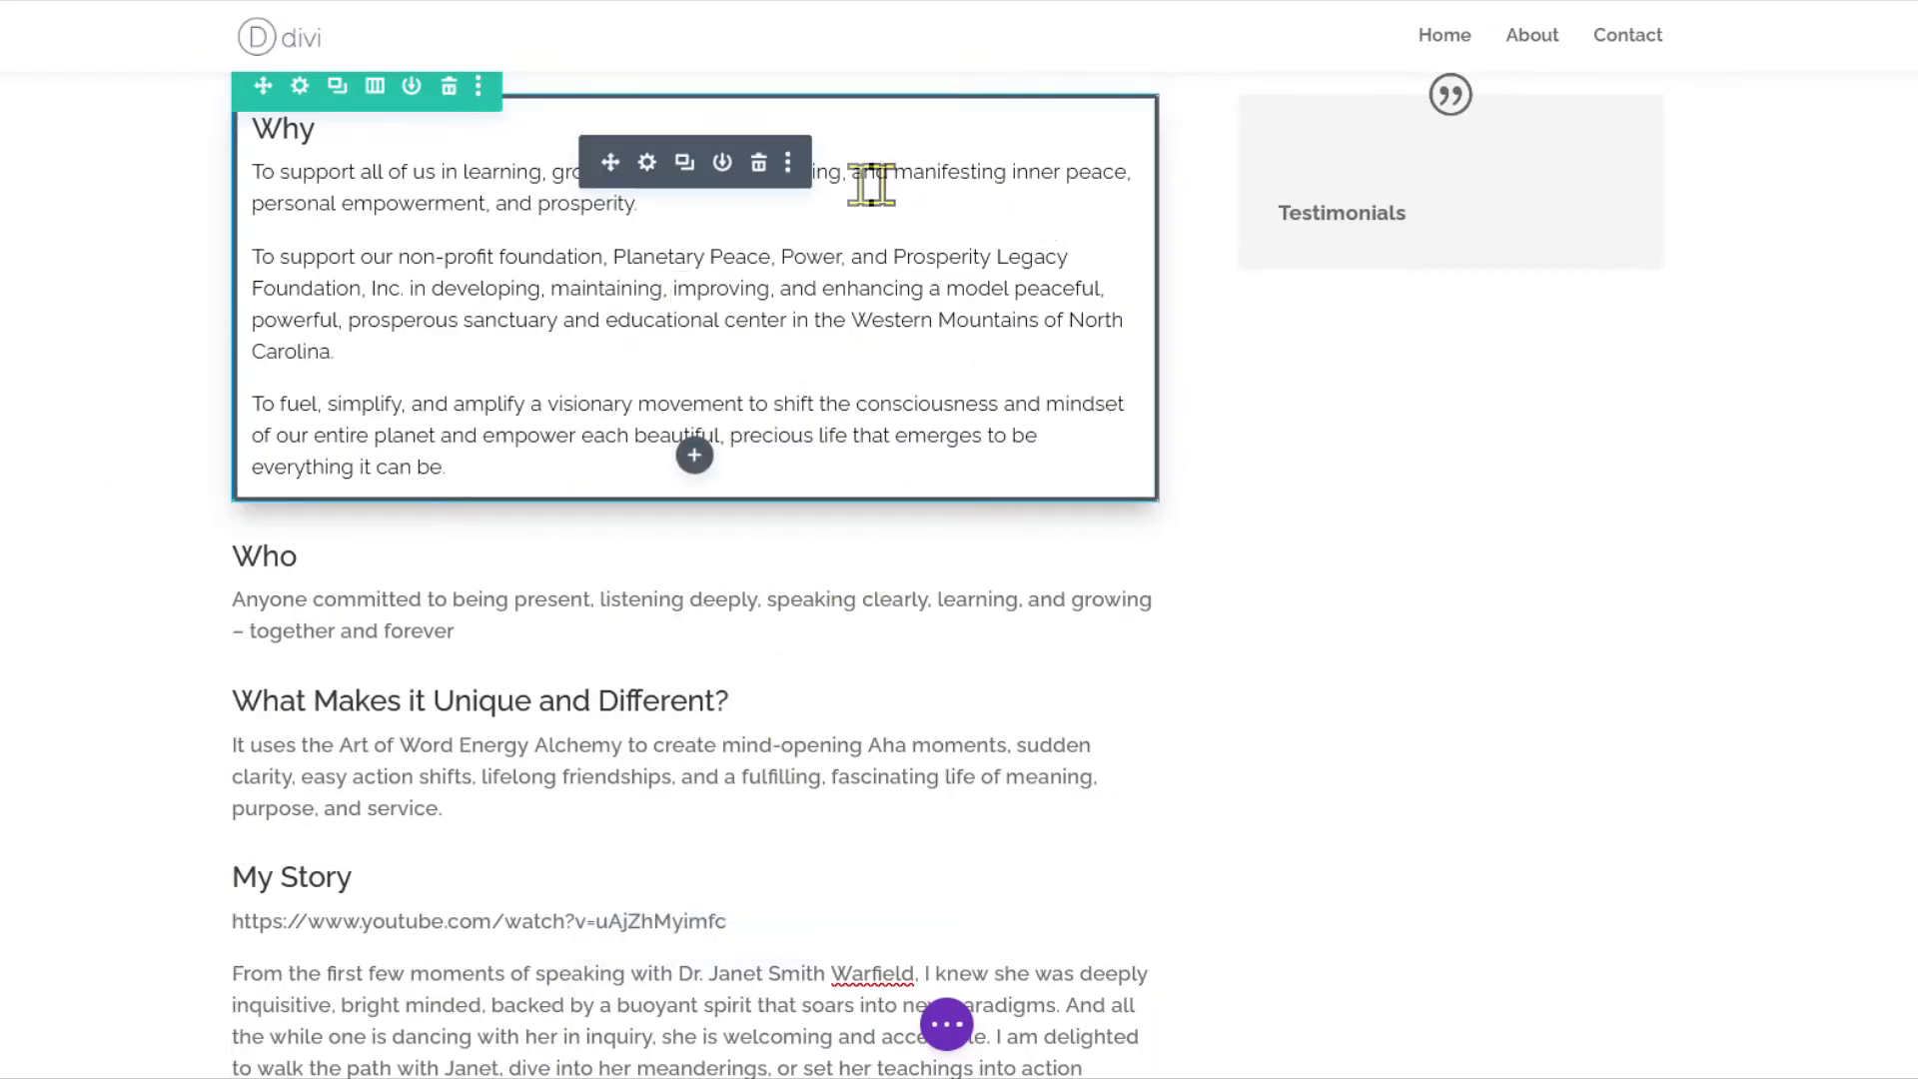
Copy the Why module's styles and paste them onto Who, What Makes it Unique and My Story.
click(787, 163)
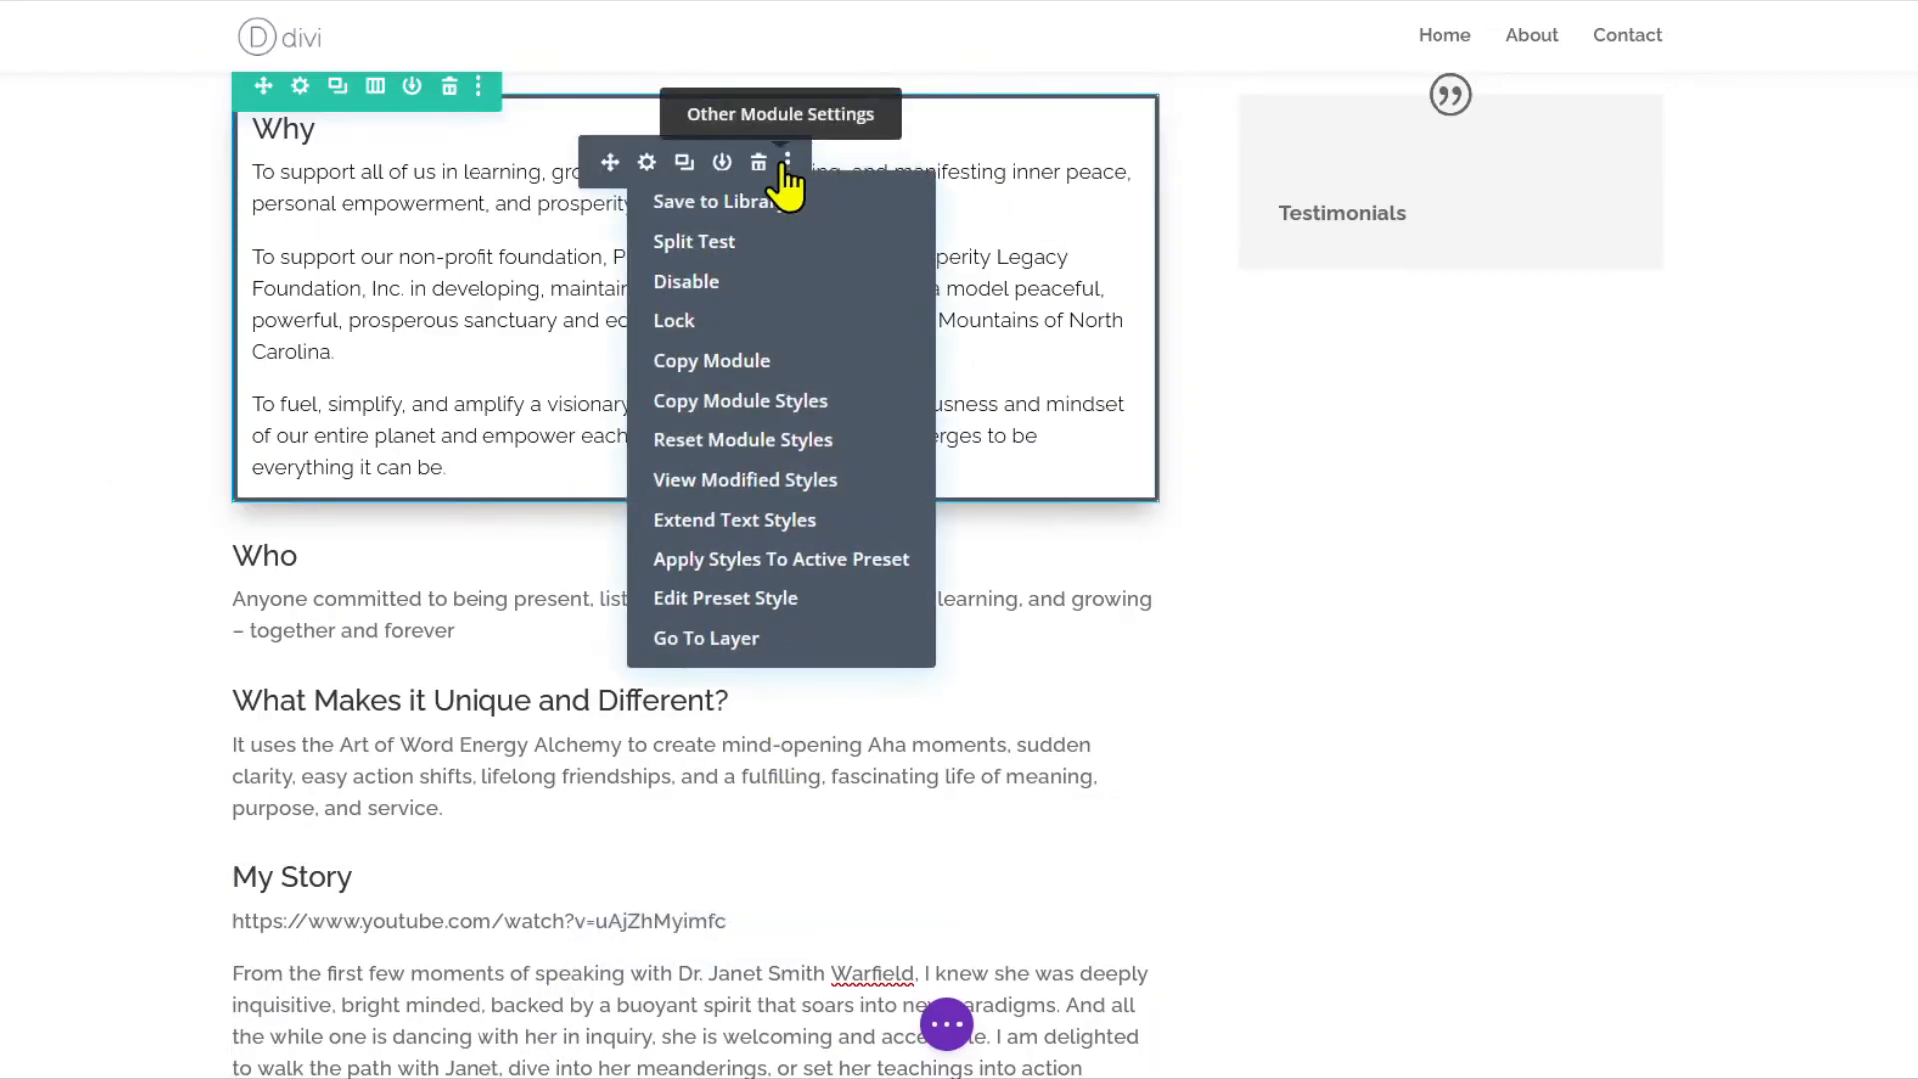
click(737, 401)
scroll(819, 359, down, 3)
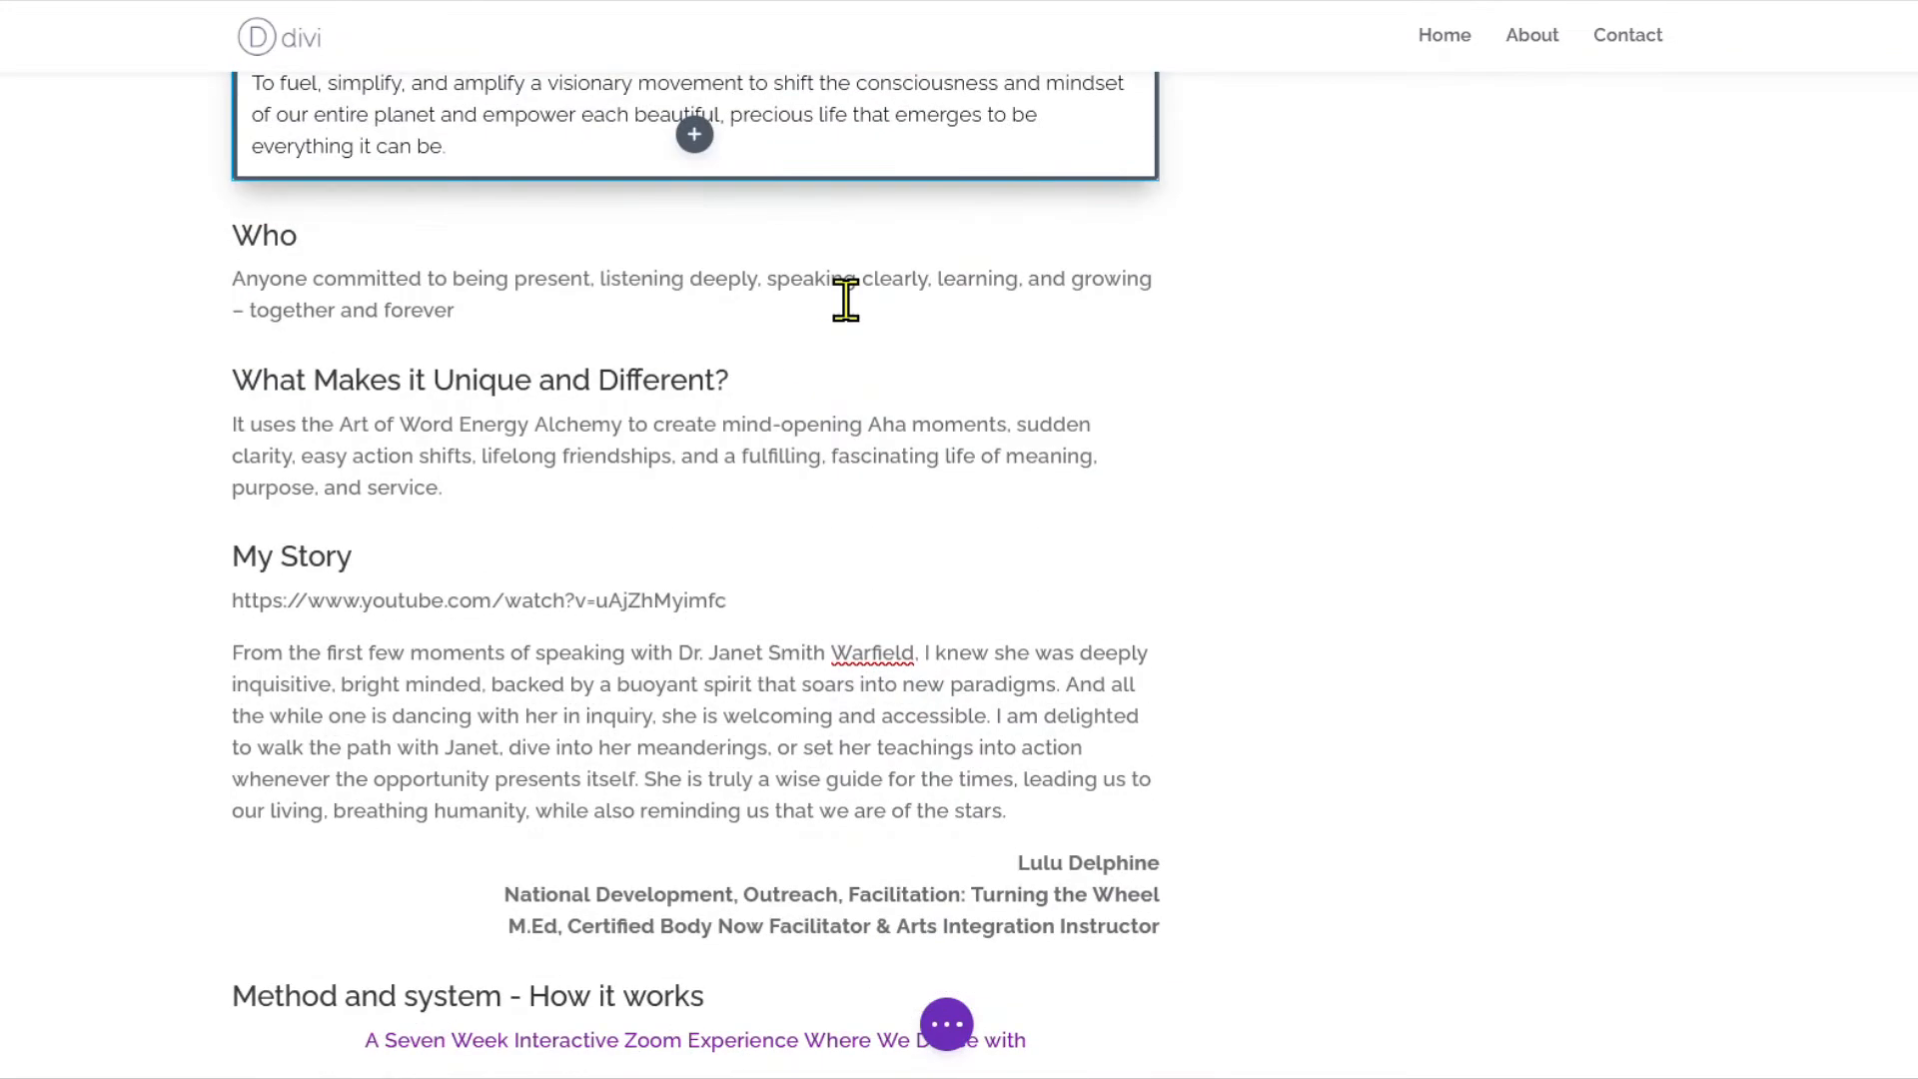
click(789, 237)
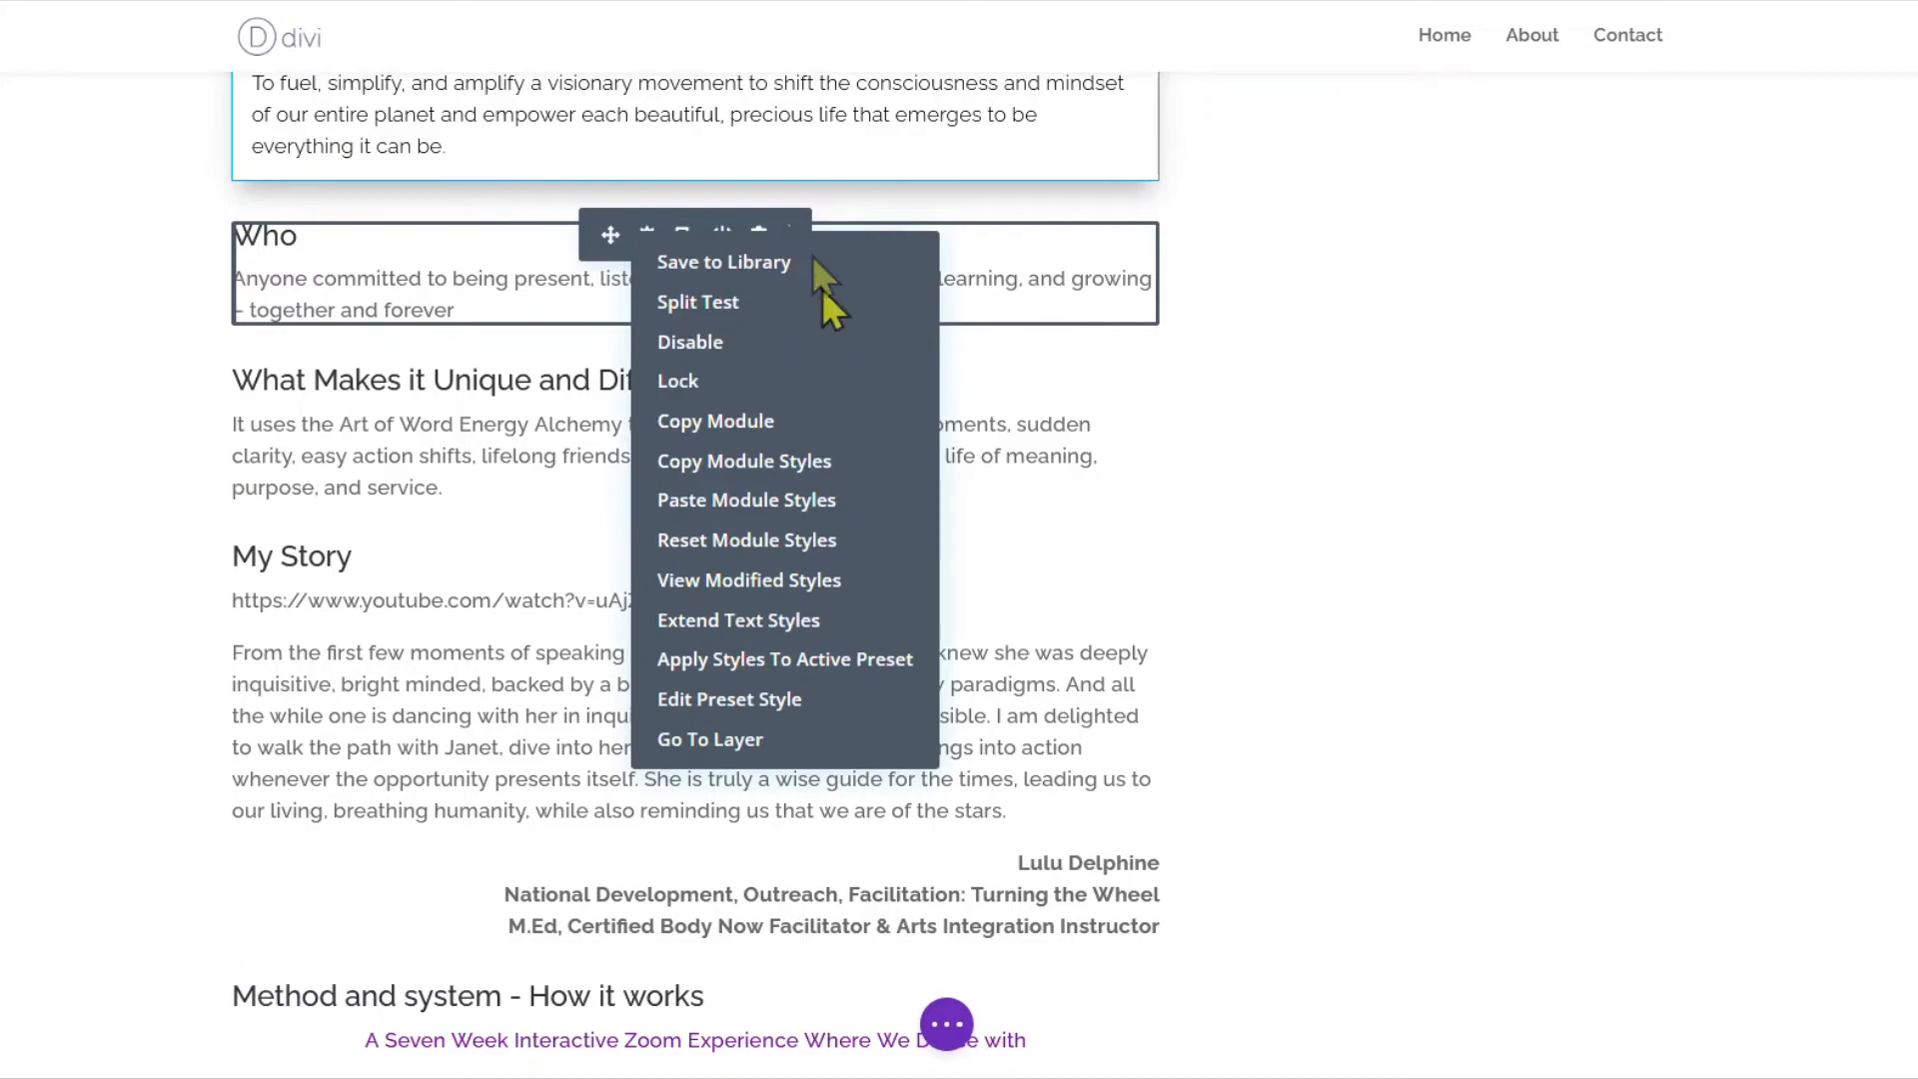
click(751, 499)
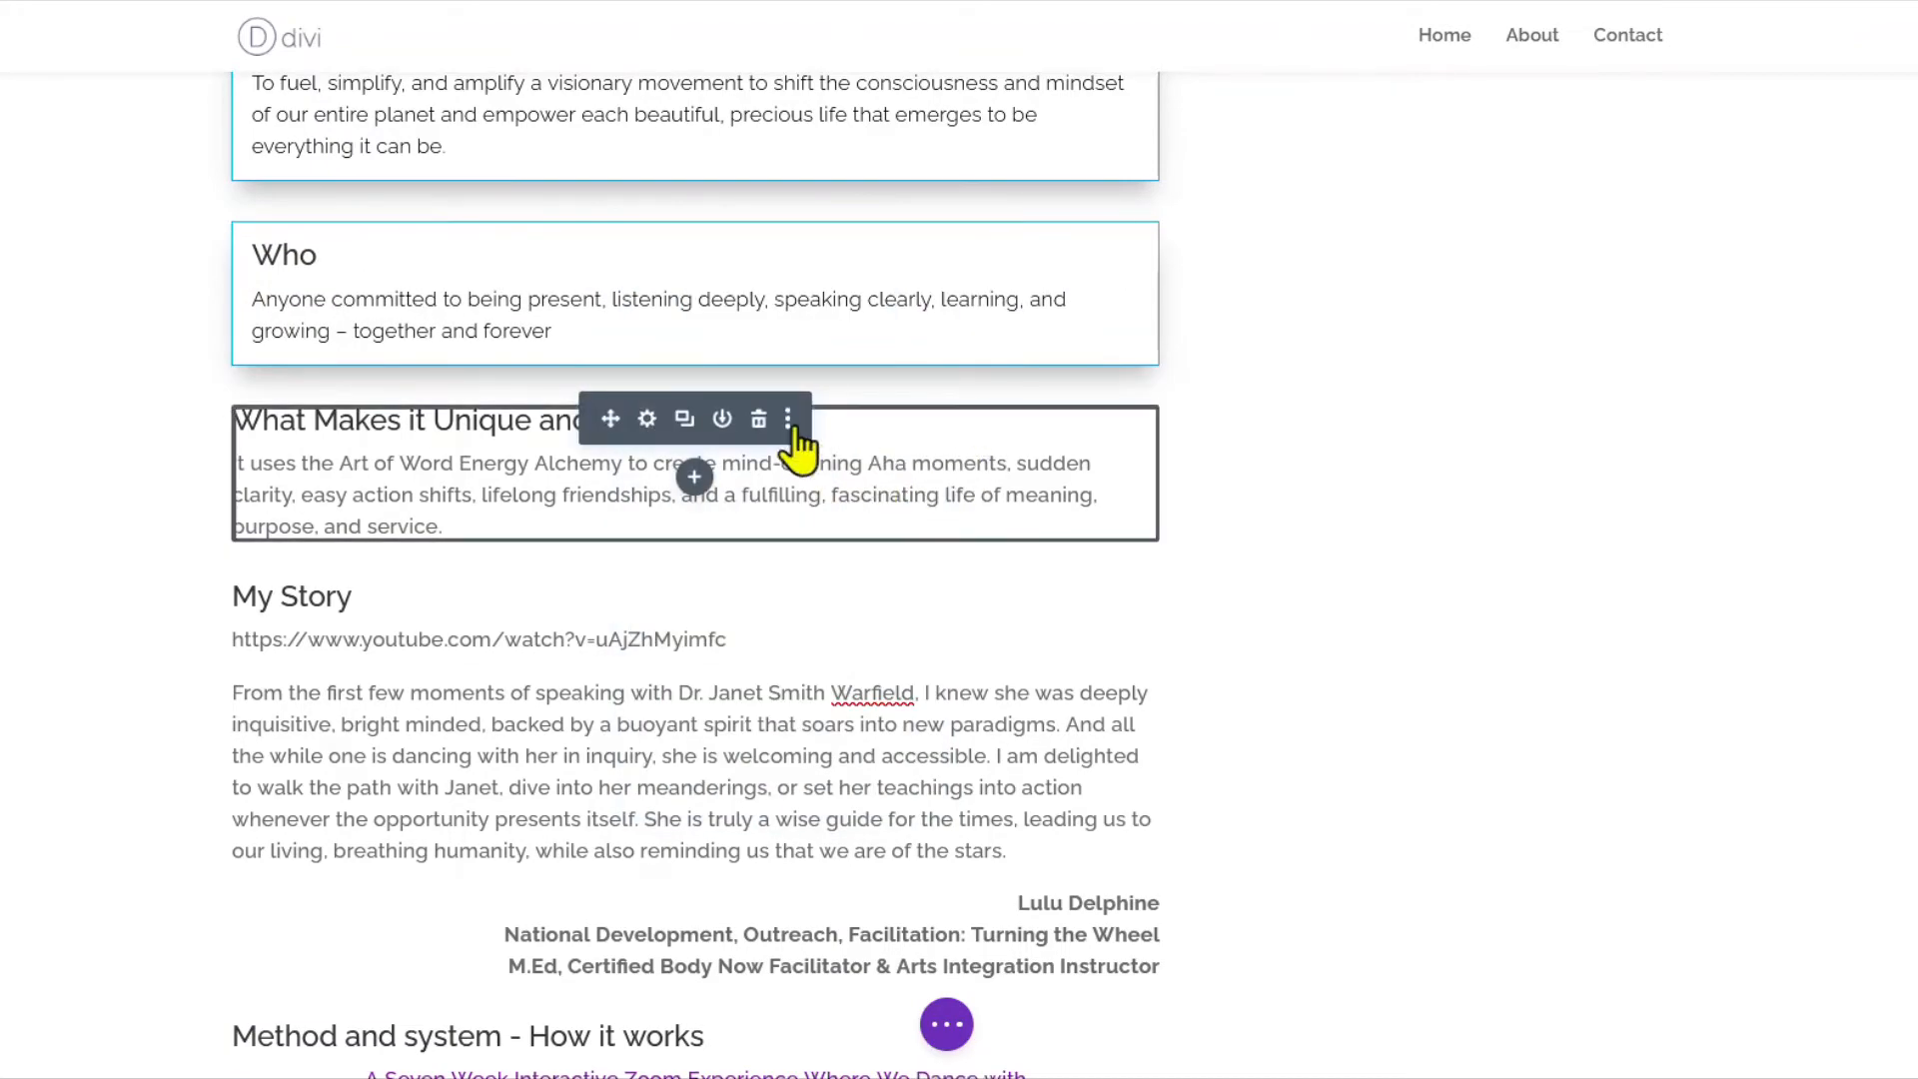
click(789, 419)
click(751, 676)
click(762, 686)
click(792, 389)
Paste the same boxed style onto Method and System, Why Act Now, and Core Problem and Solution.
scroll(961, 564, down, 3)
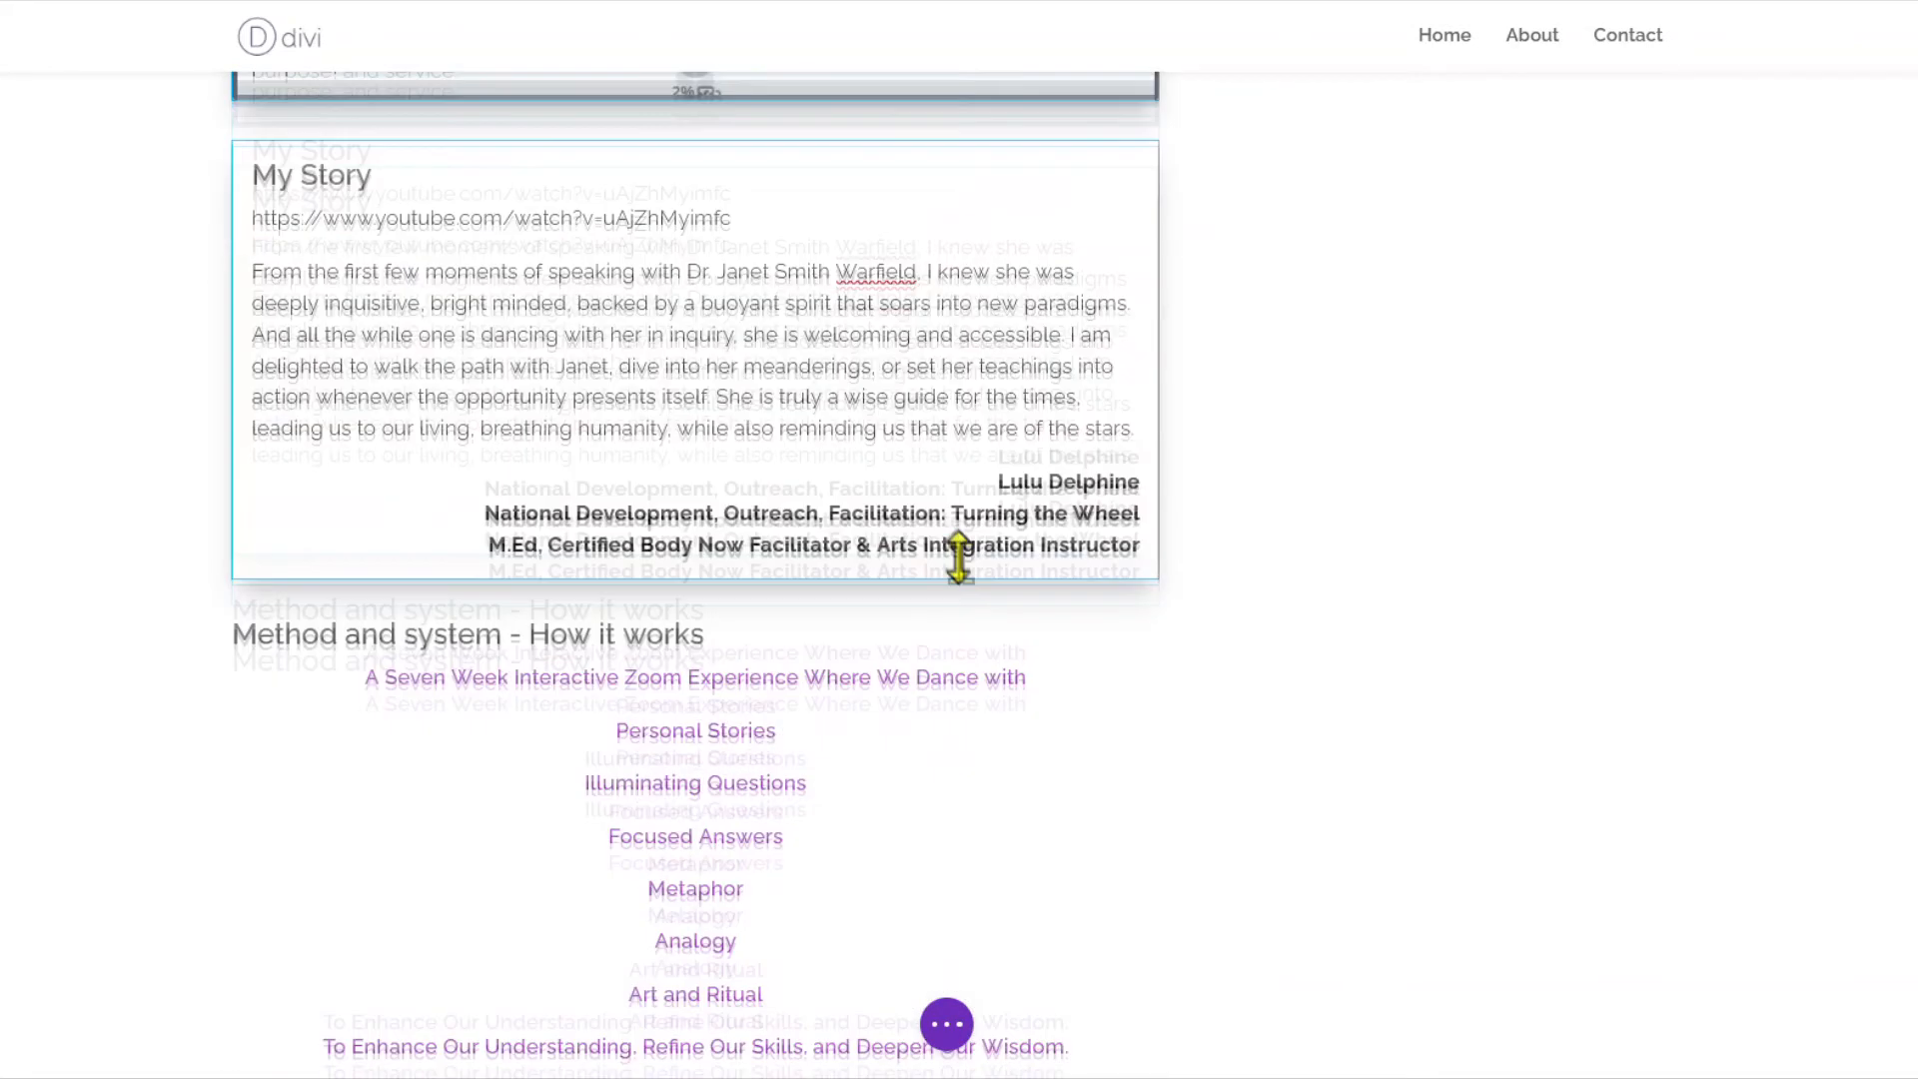
scroll(961, 564, down, 2)
click(788, 548)
click(789, 240)
scroll(758, 591, down, 4)
click(788, 566)
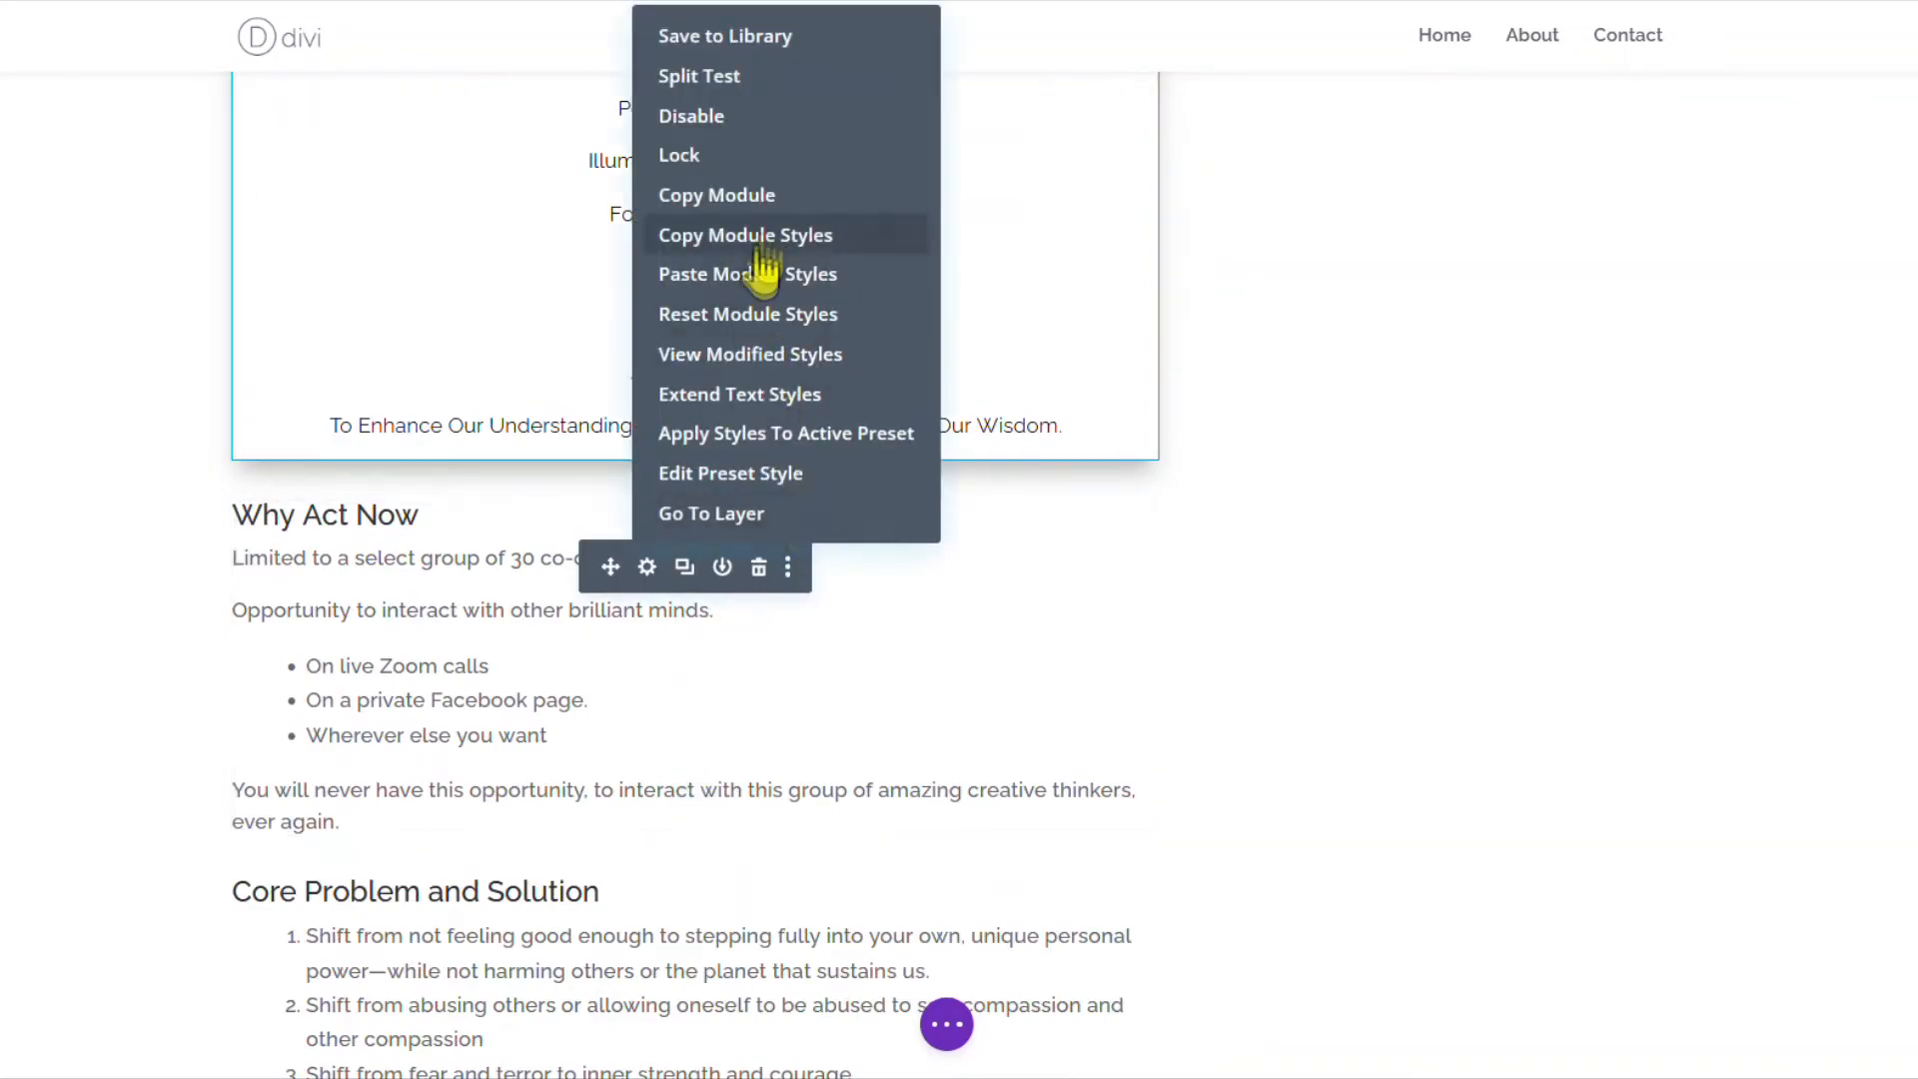
click(751, 274)
scroll(886, 377, down, 5)
click(788, 178)
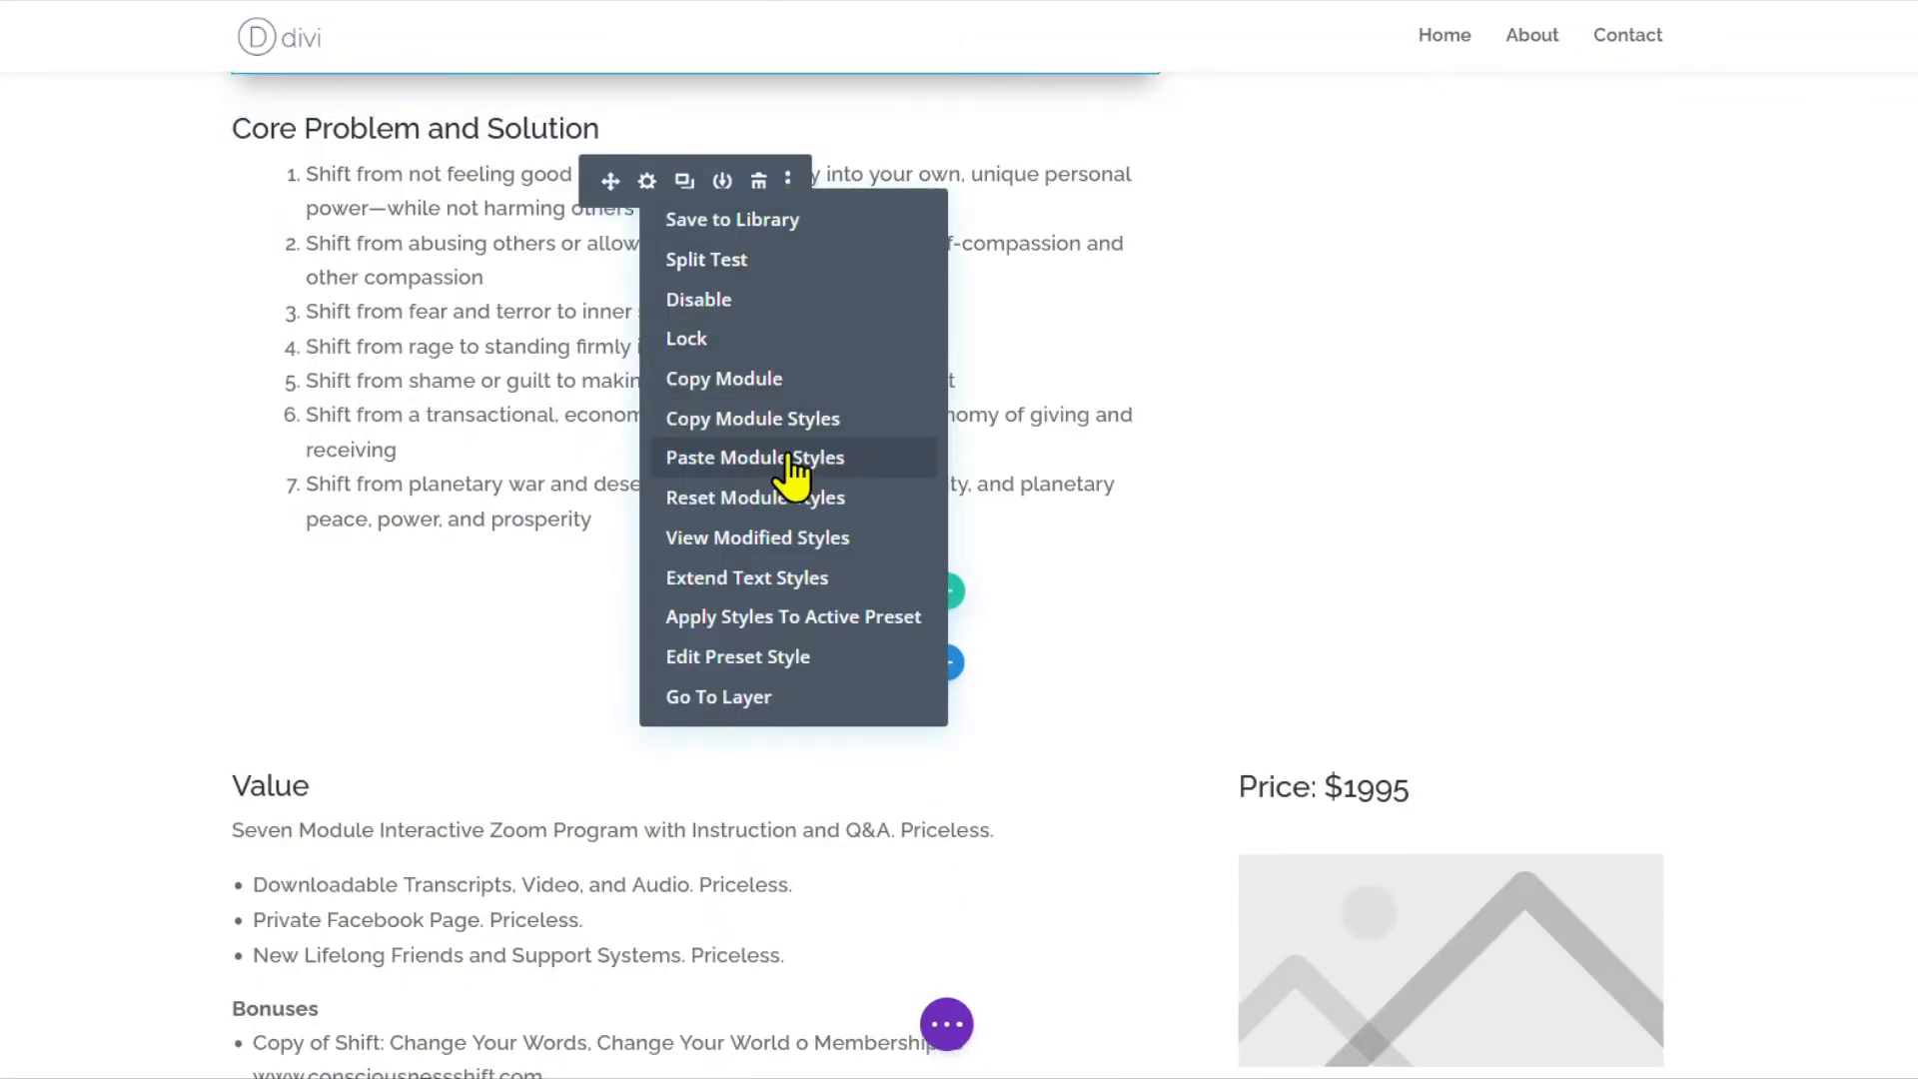
click(789, 456)
scroll(835, 548, down, 3)
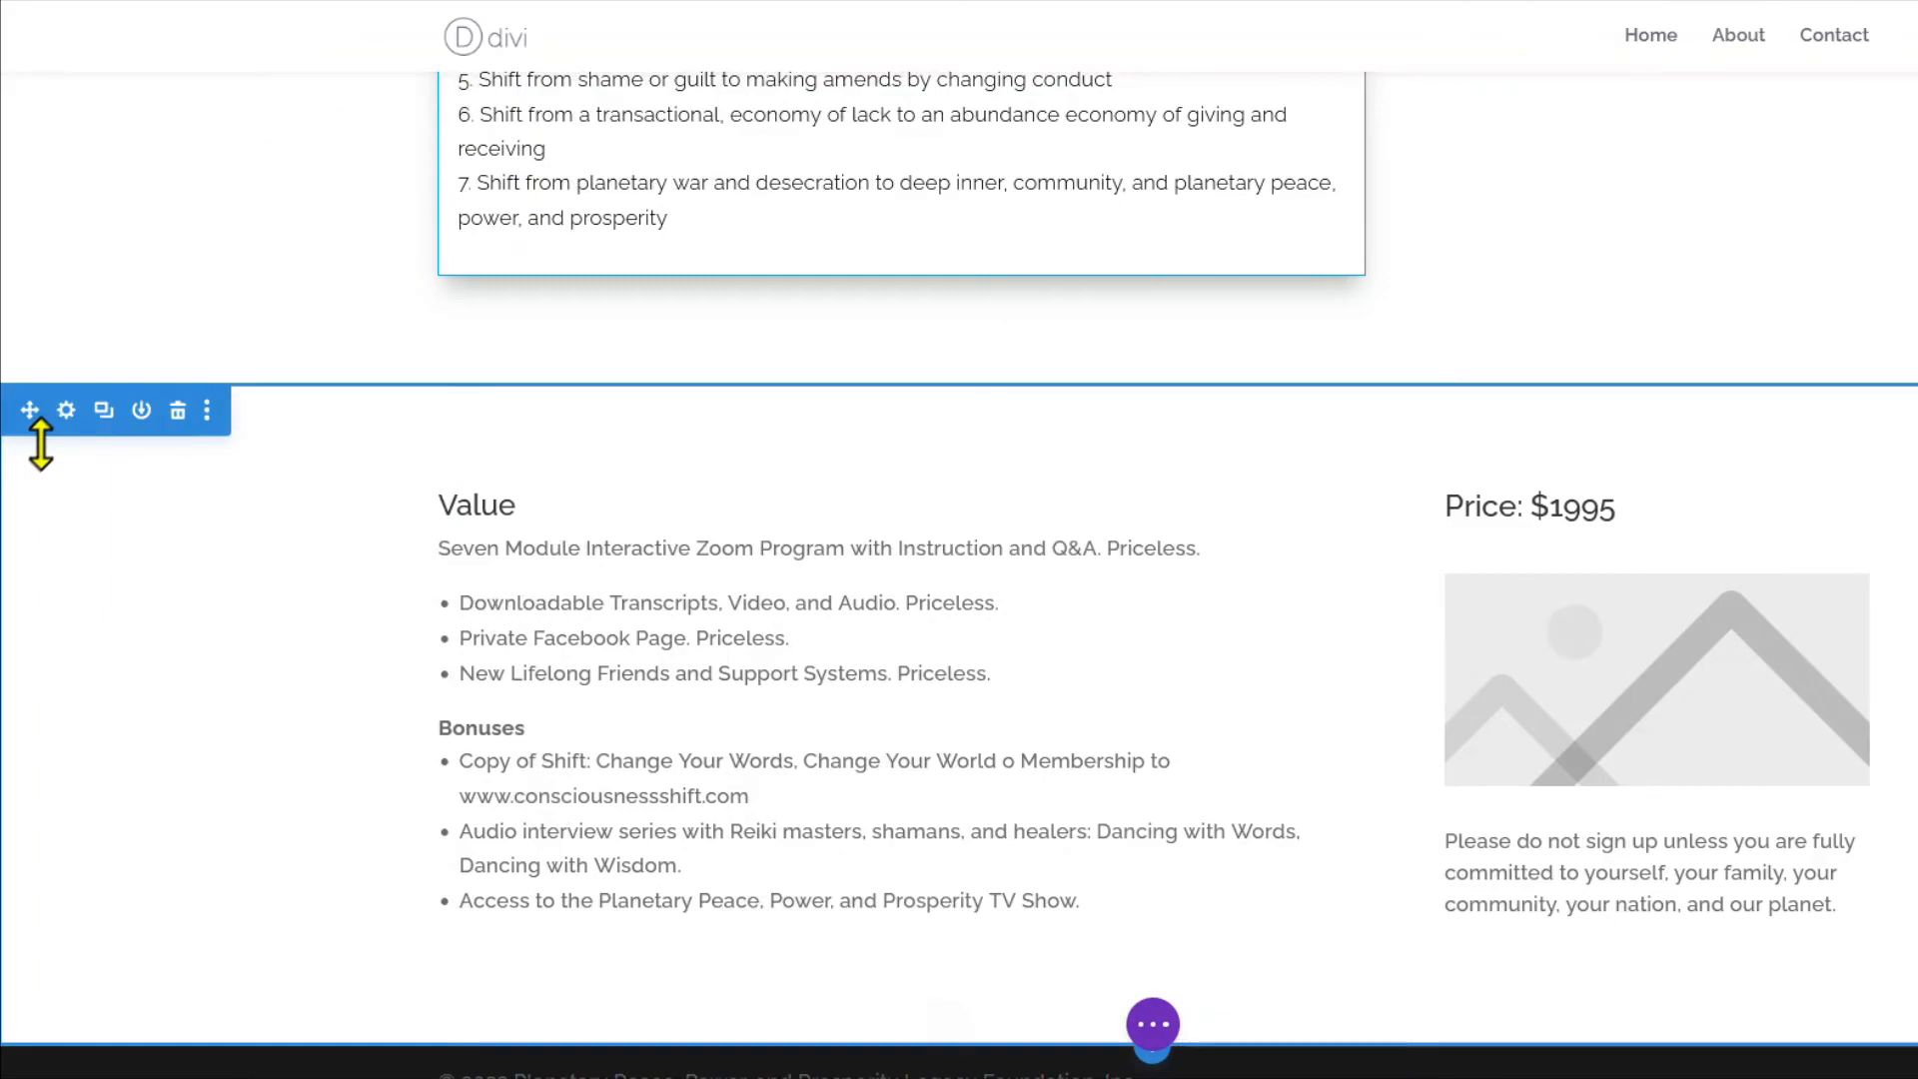
Give the Value section a pale translucent blue background, starting from #01a4e3 with lower saturation and opacity.
click(66, 409)
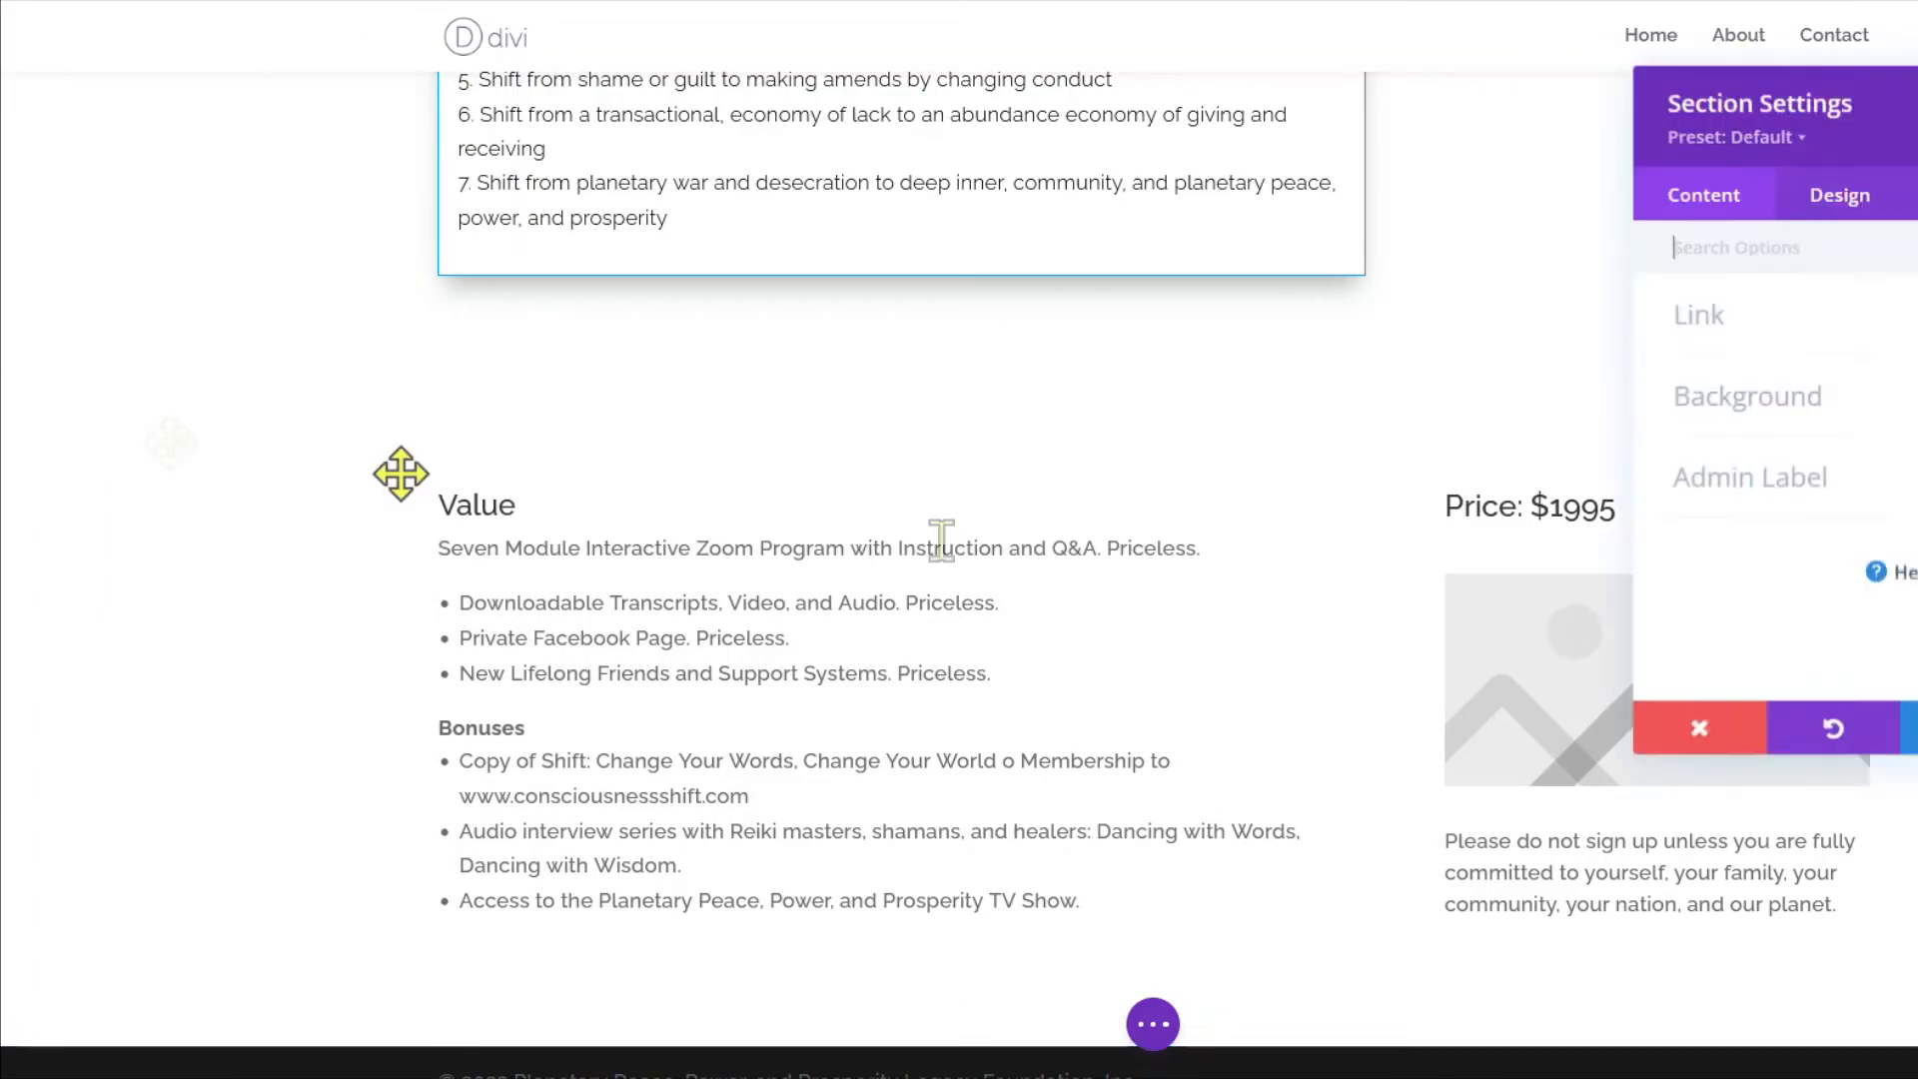
click(1430, 410)
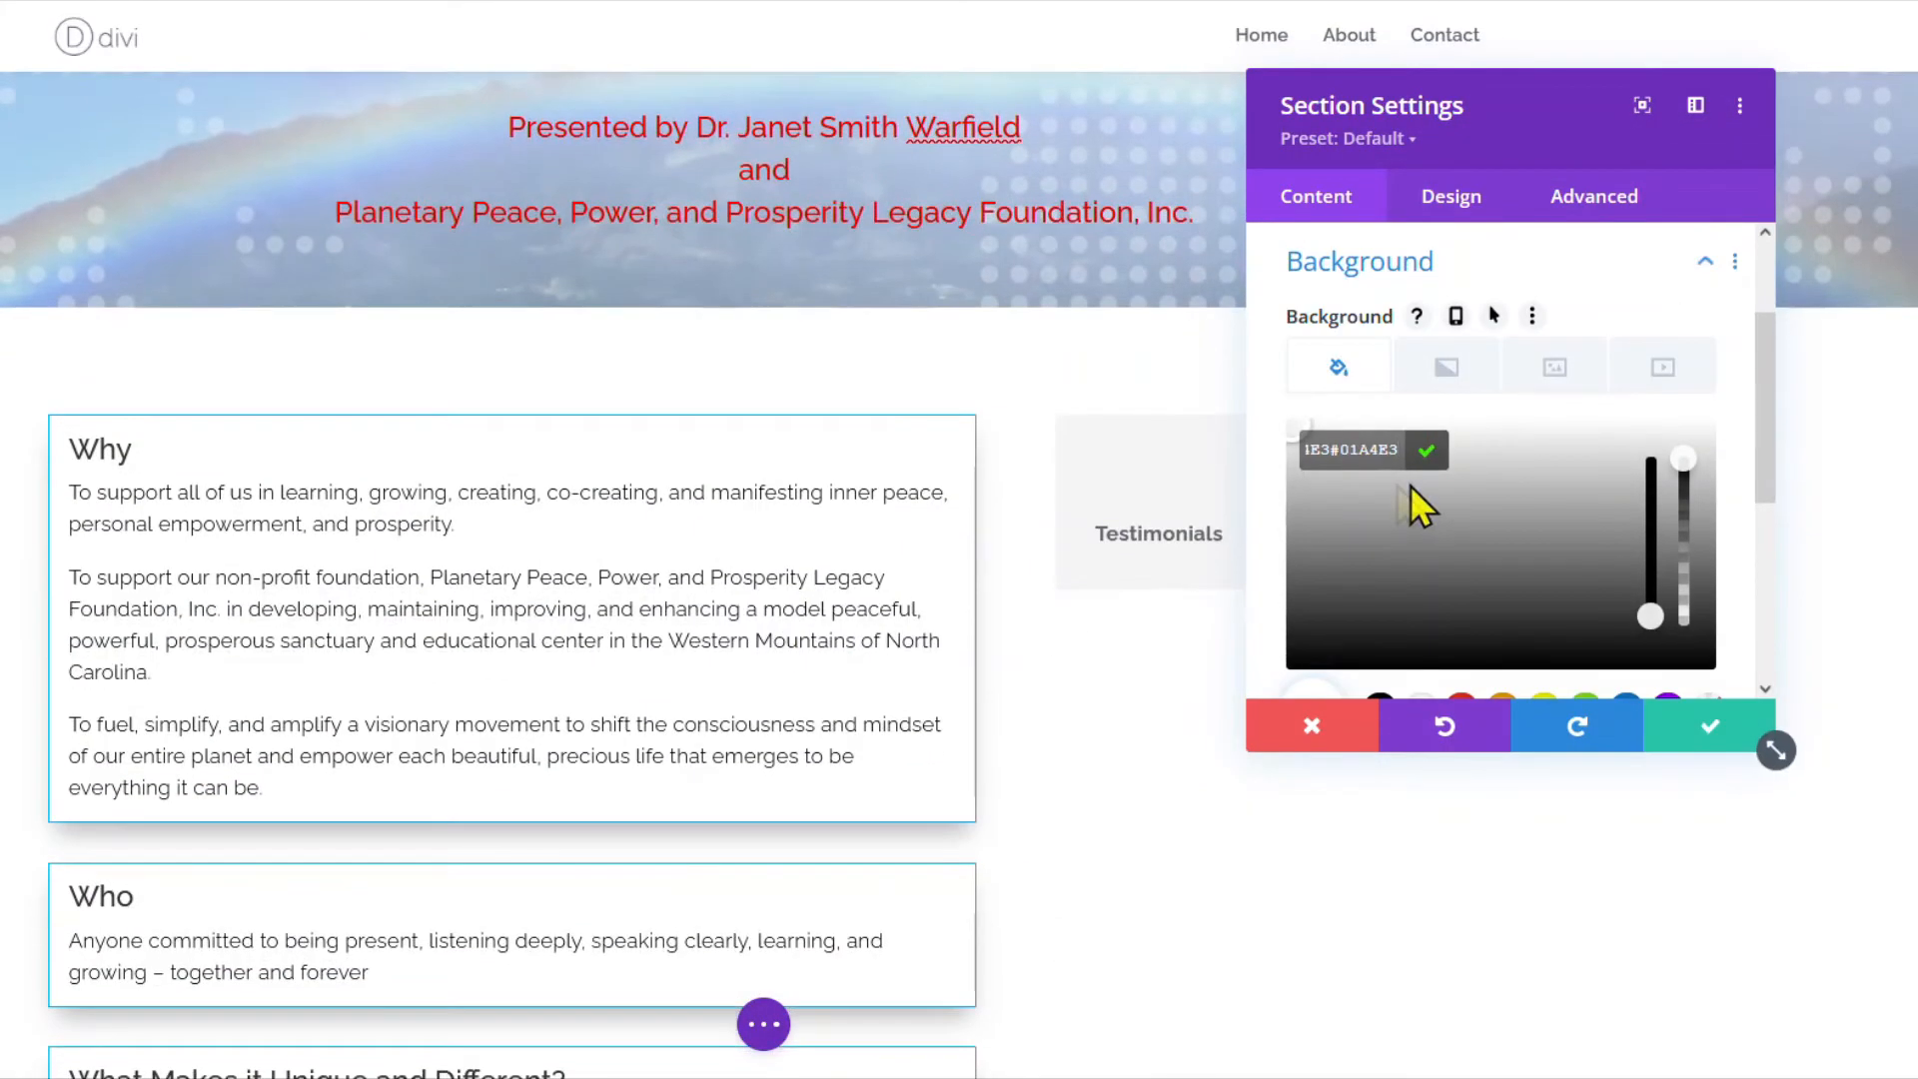
key(ctrl+a)
key(BackSpace)
text(#01a4e3)
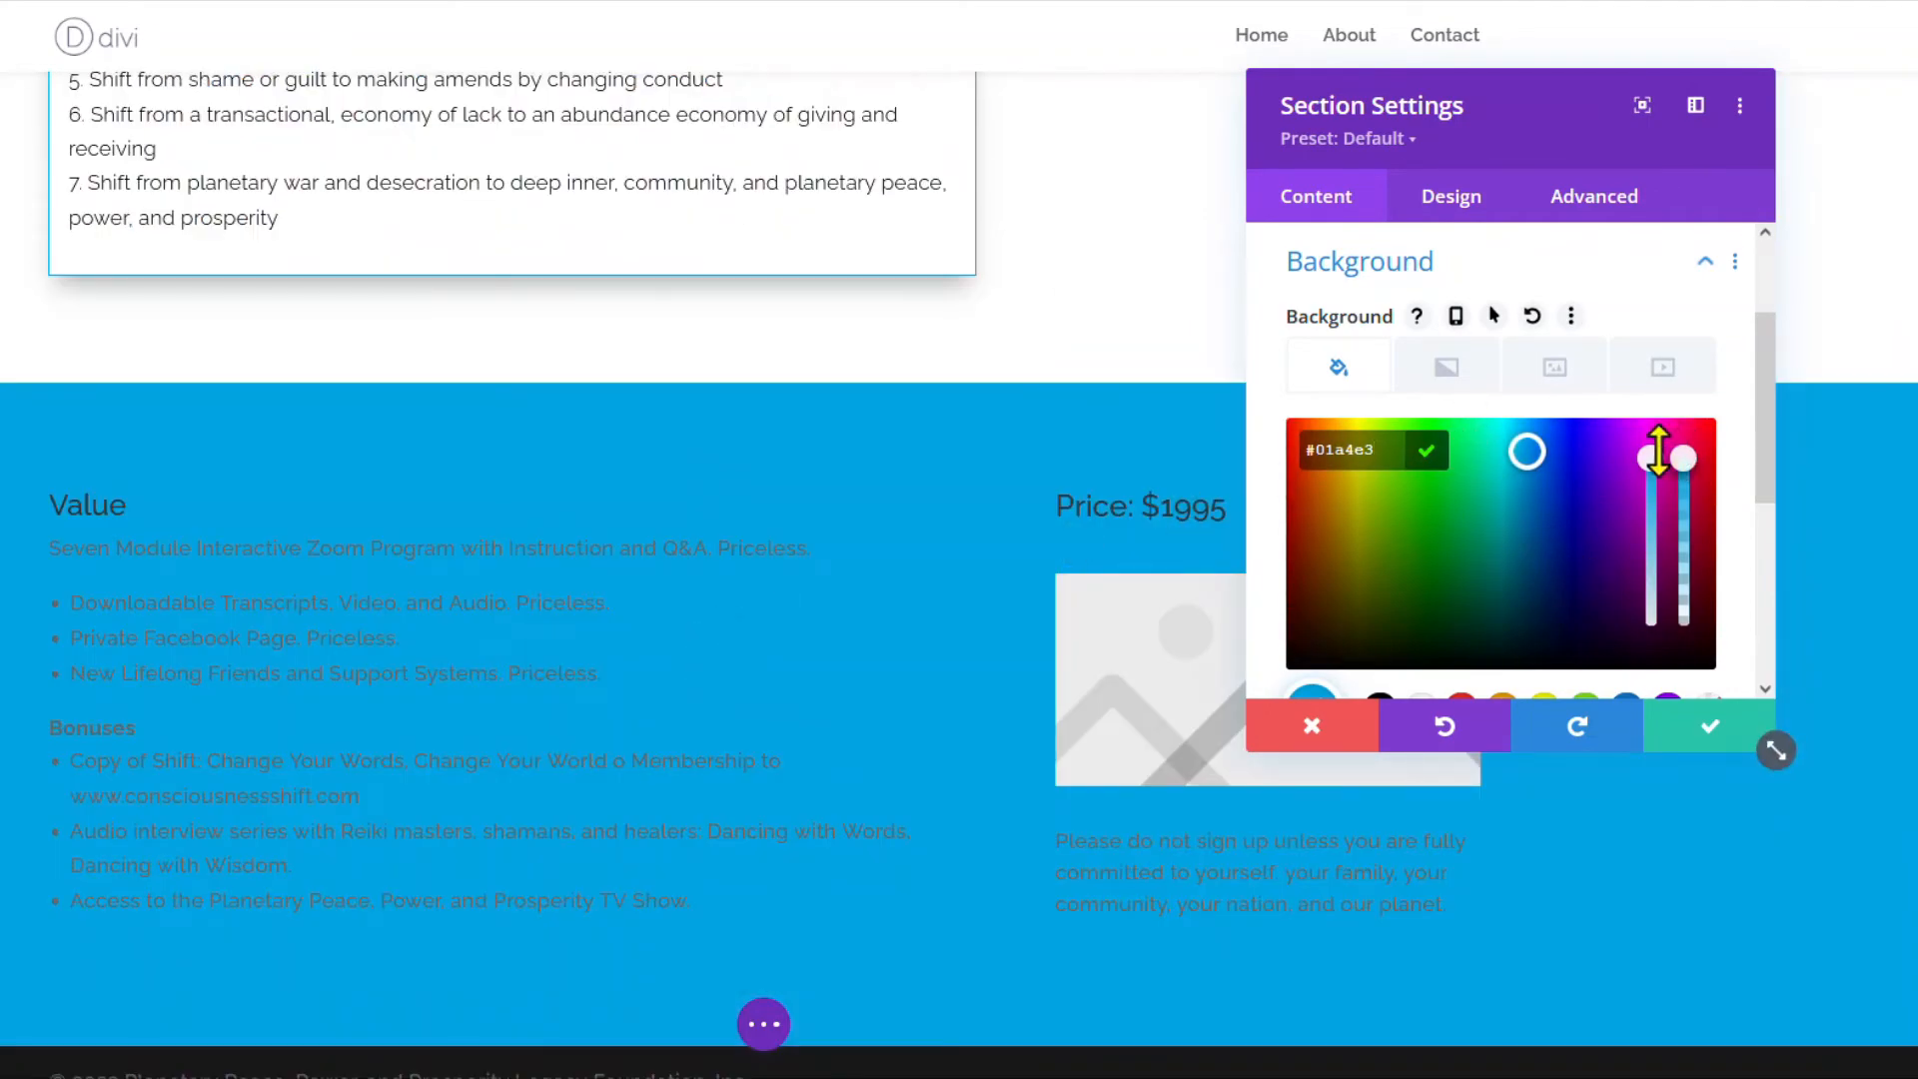
drag(1658, 500, 1650, 585)
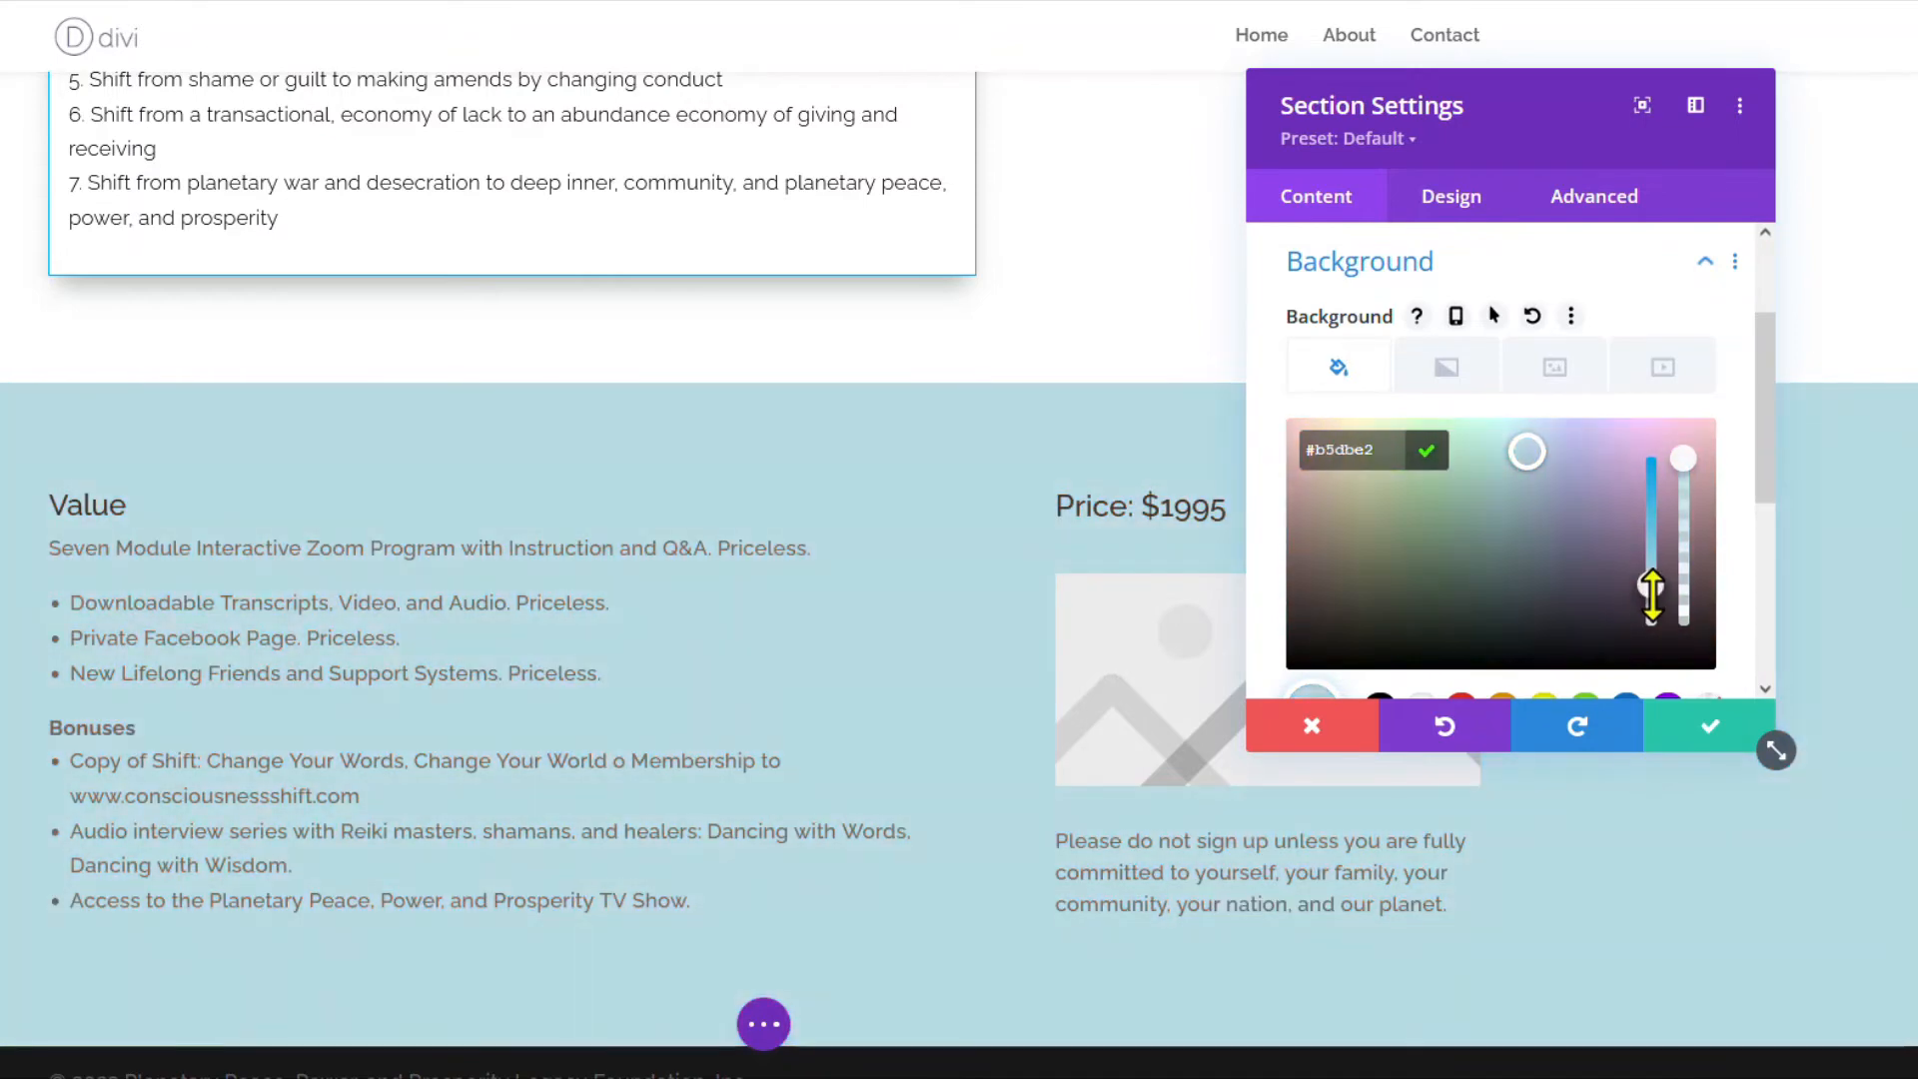
drag(1692, 459, 1684, 538)
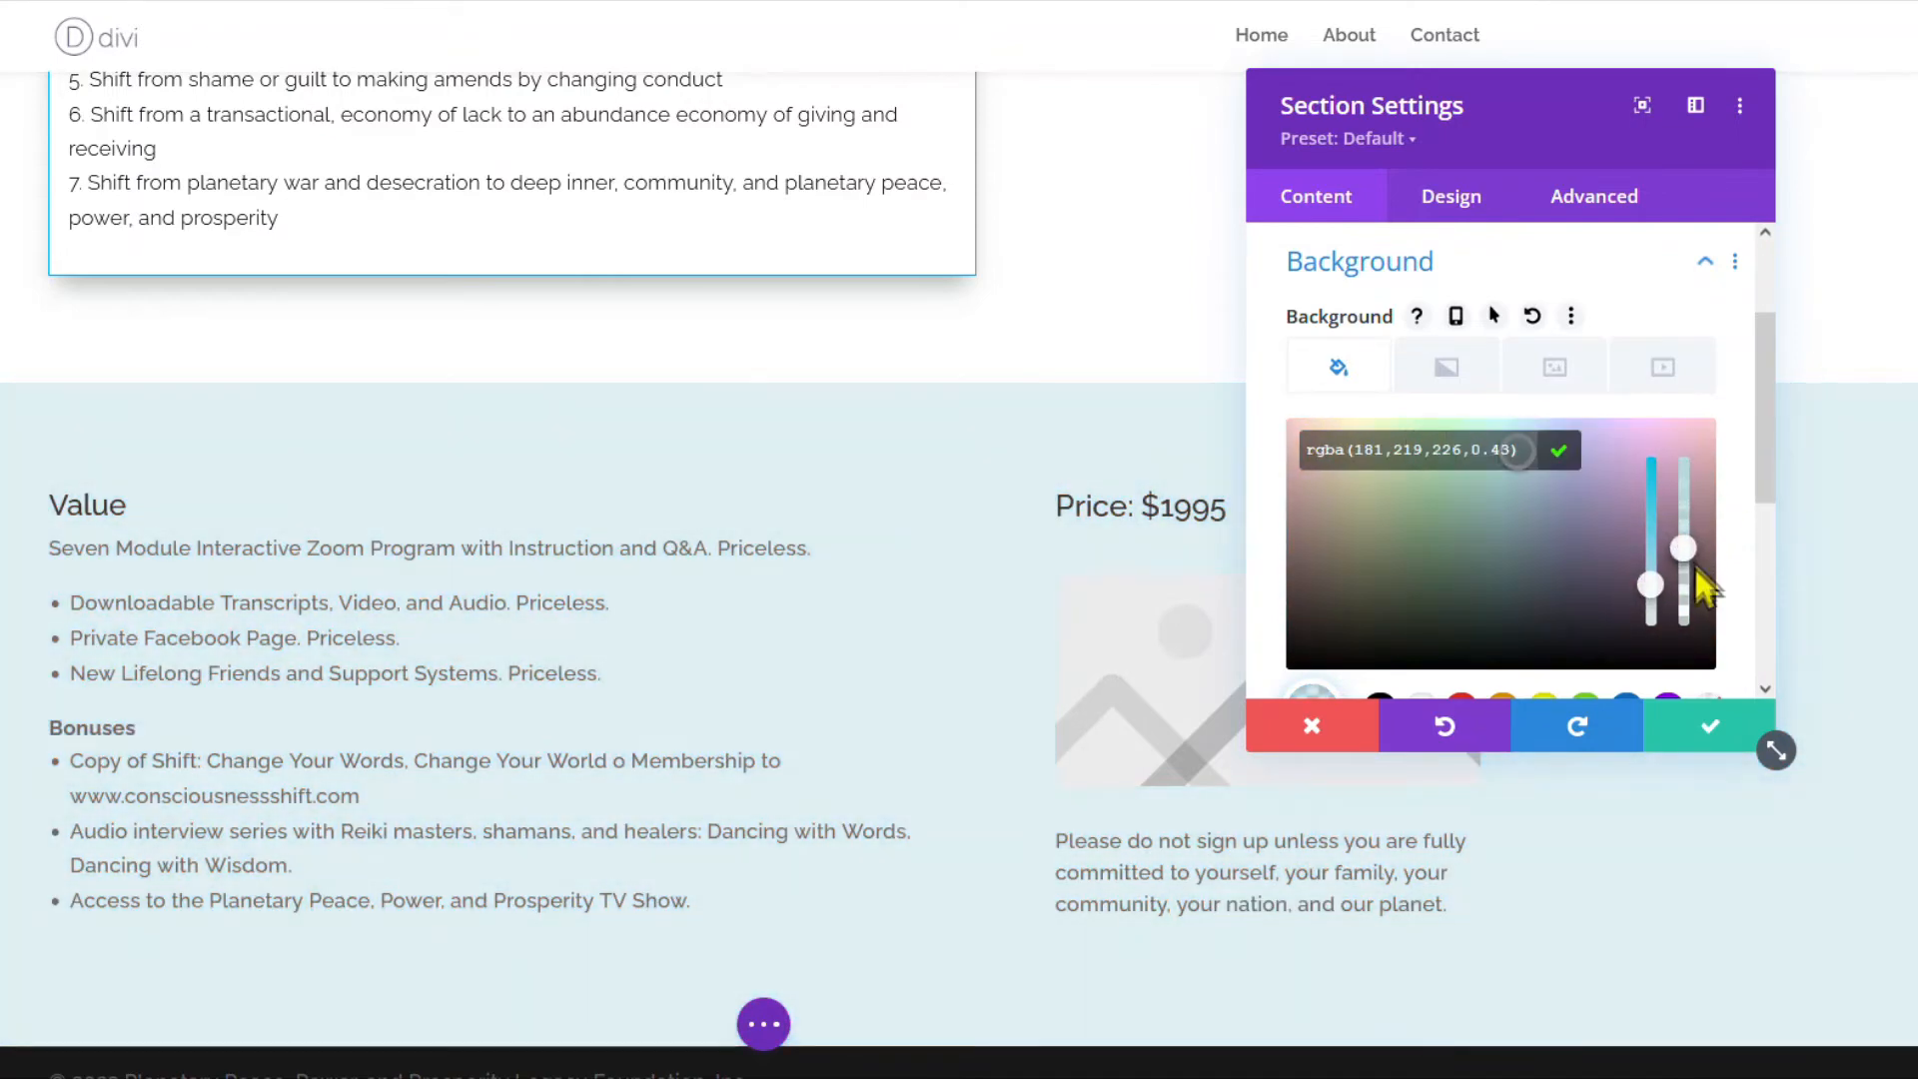
click(1703, 744)
Replace the Value section's image placeholder with yoda.png from the Media Library.
click(1220, 547)
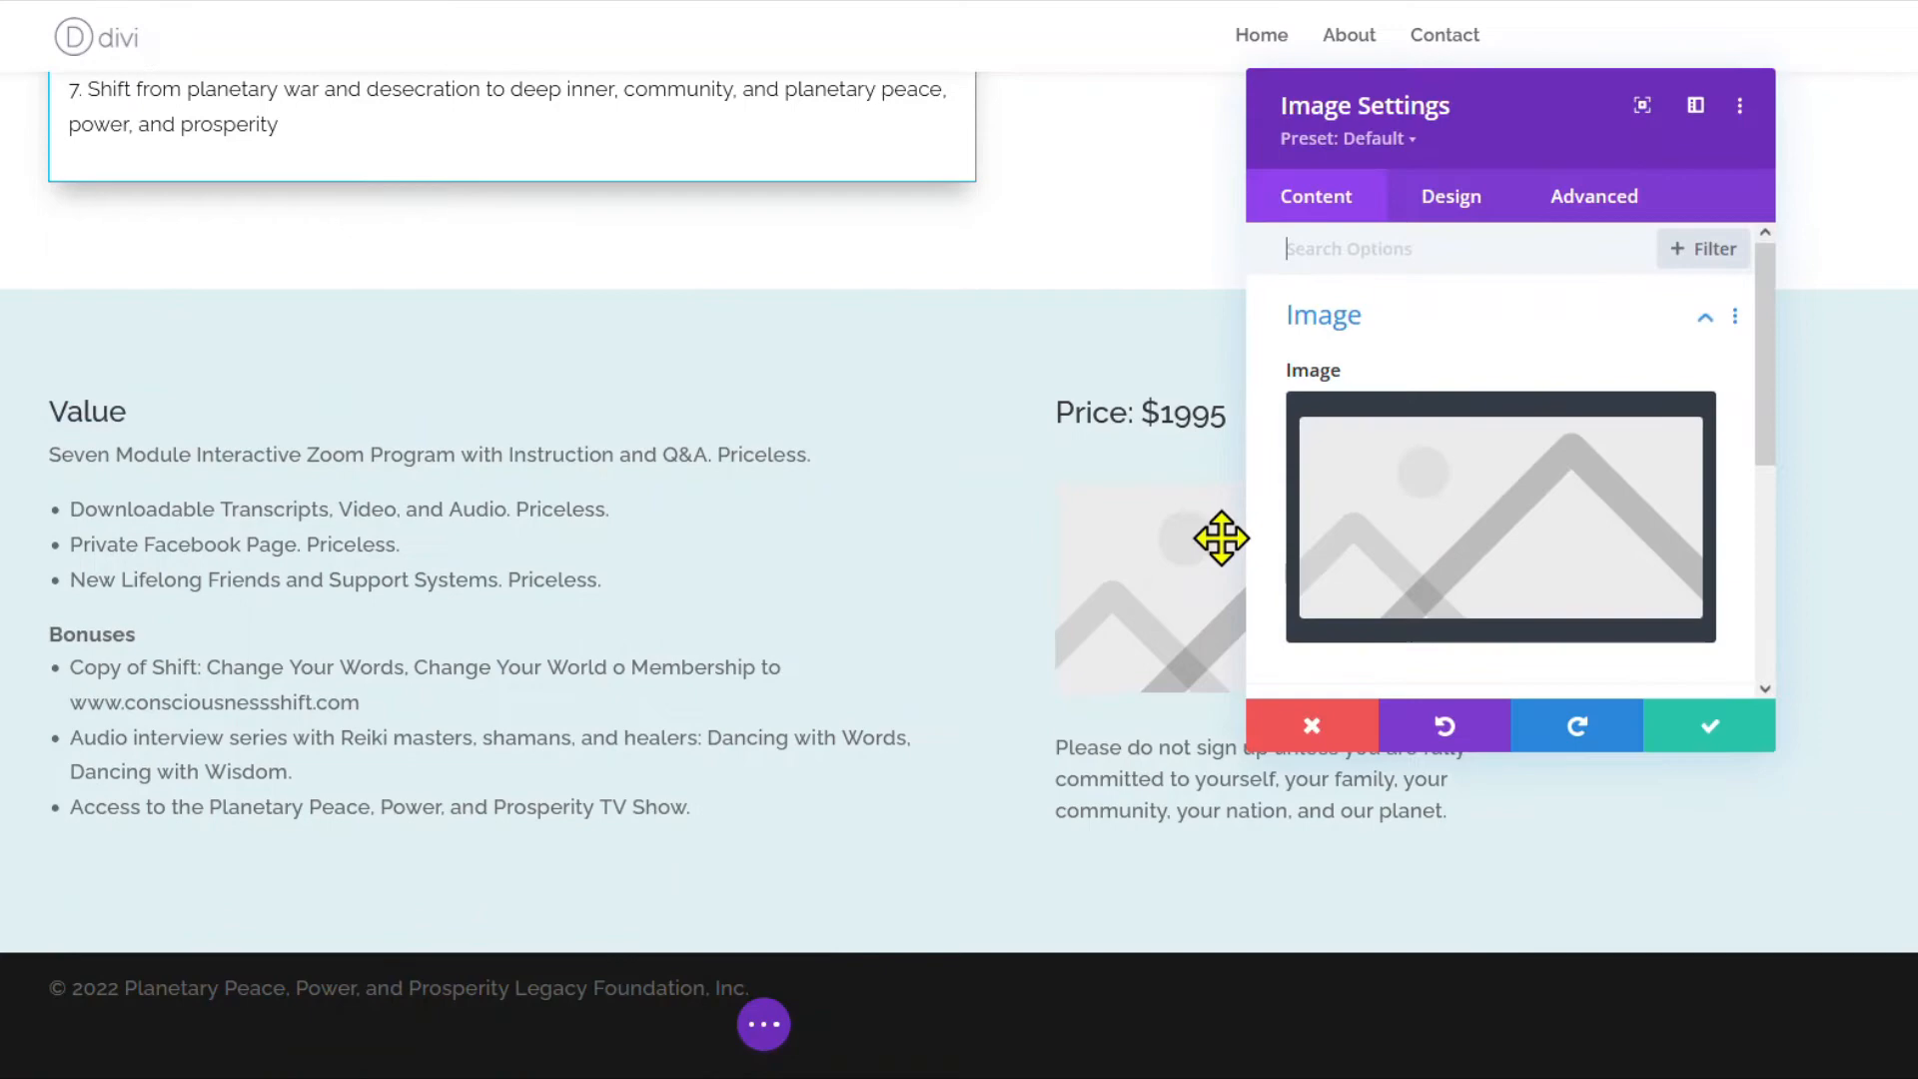
click(1494, 514)
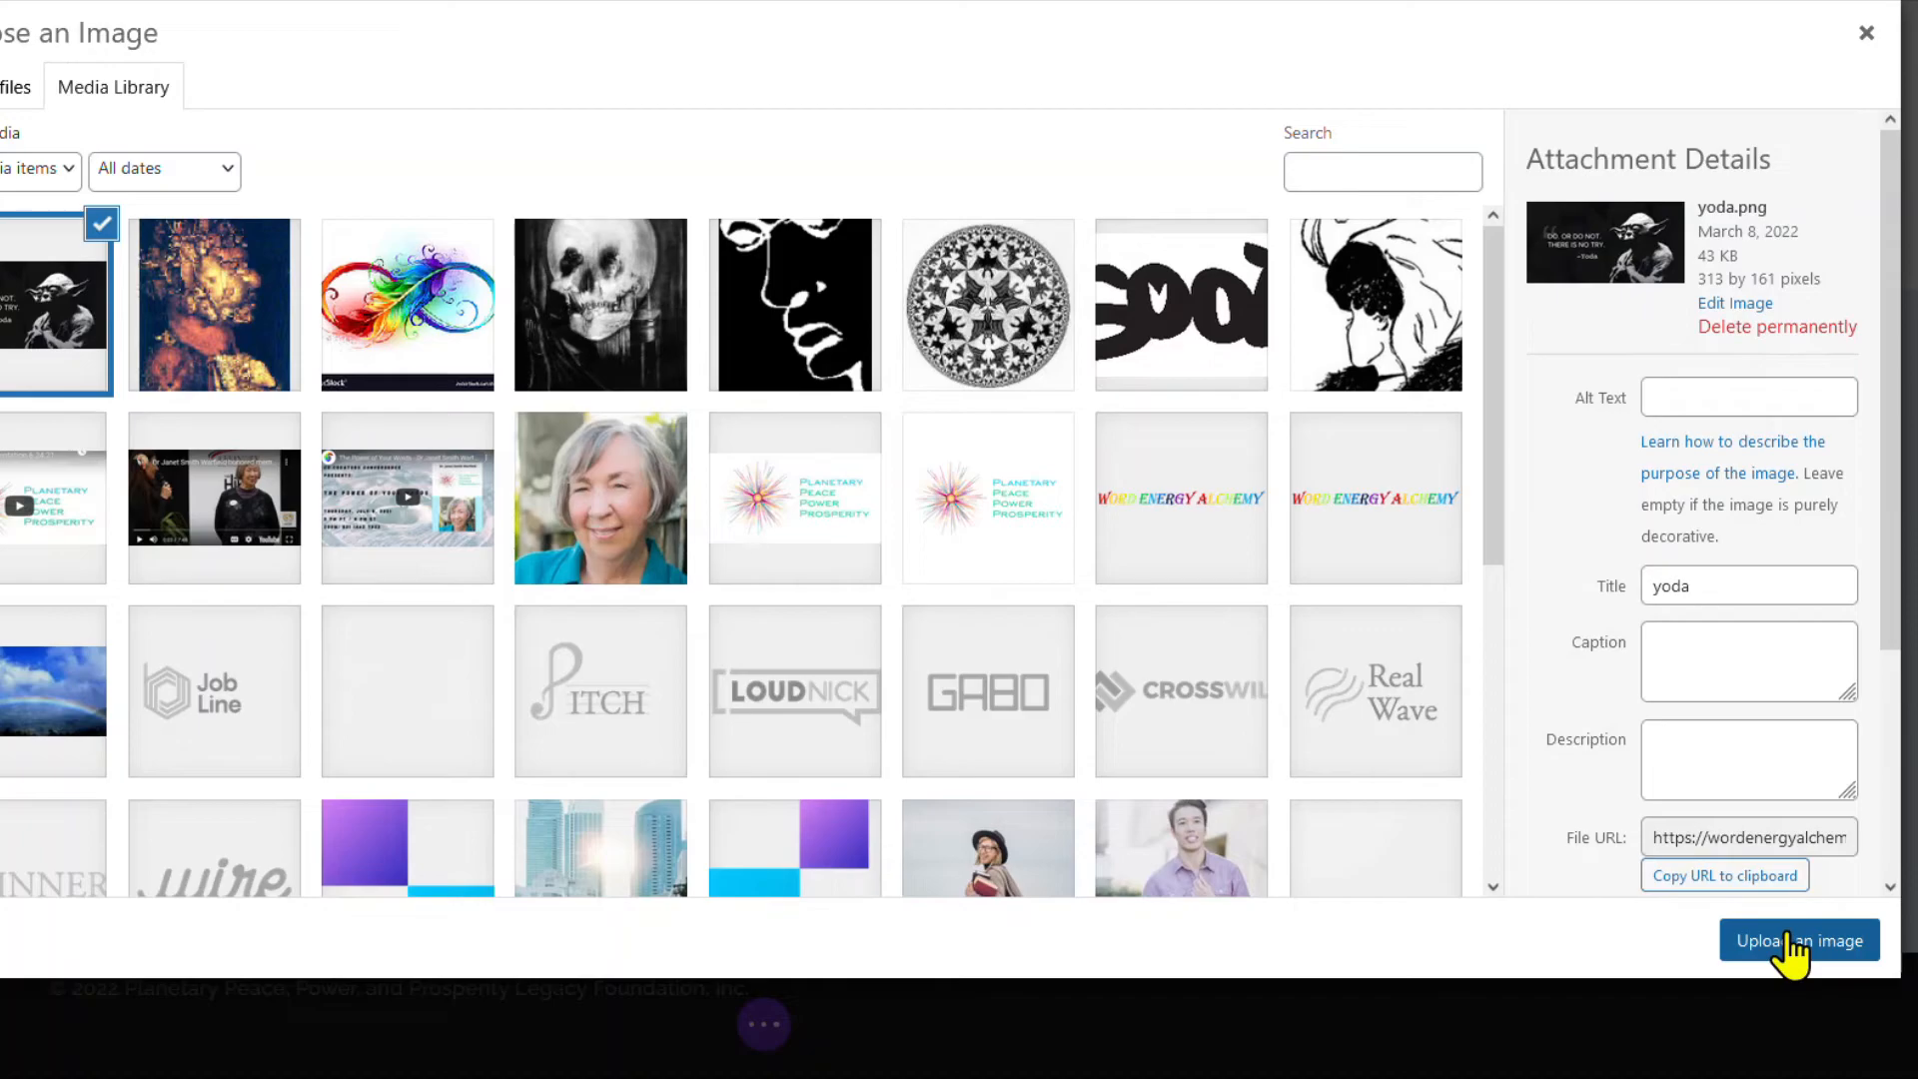
click(1791, 943)
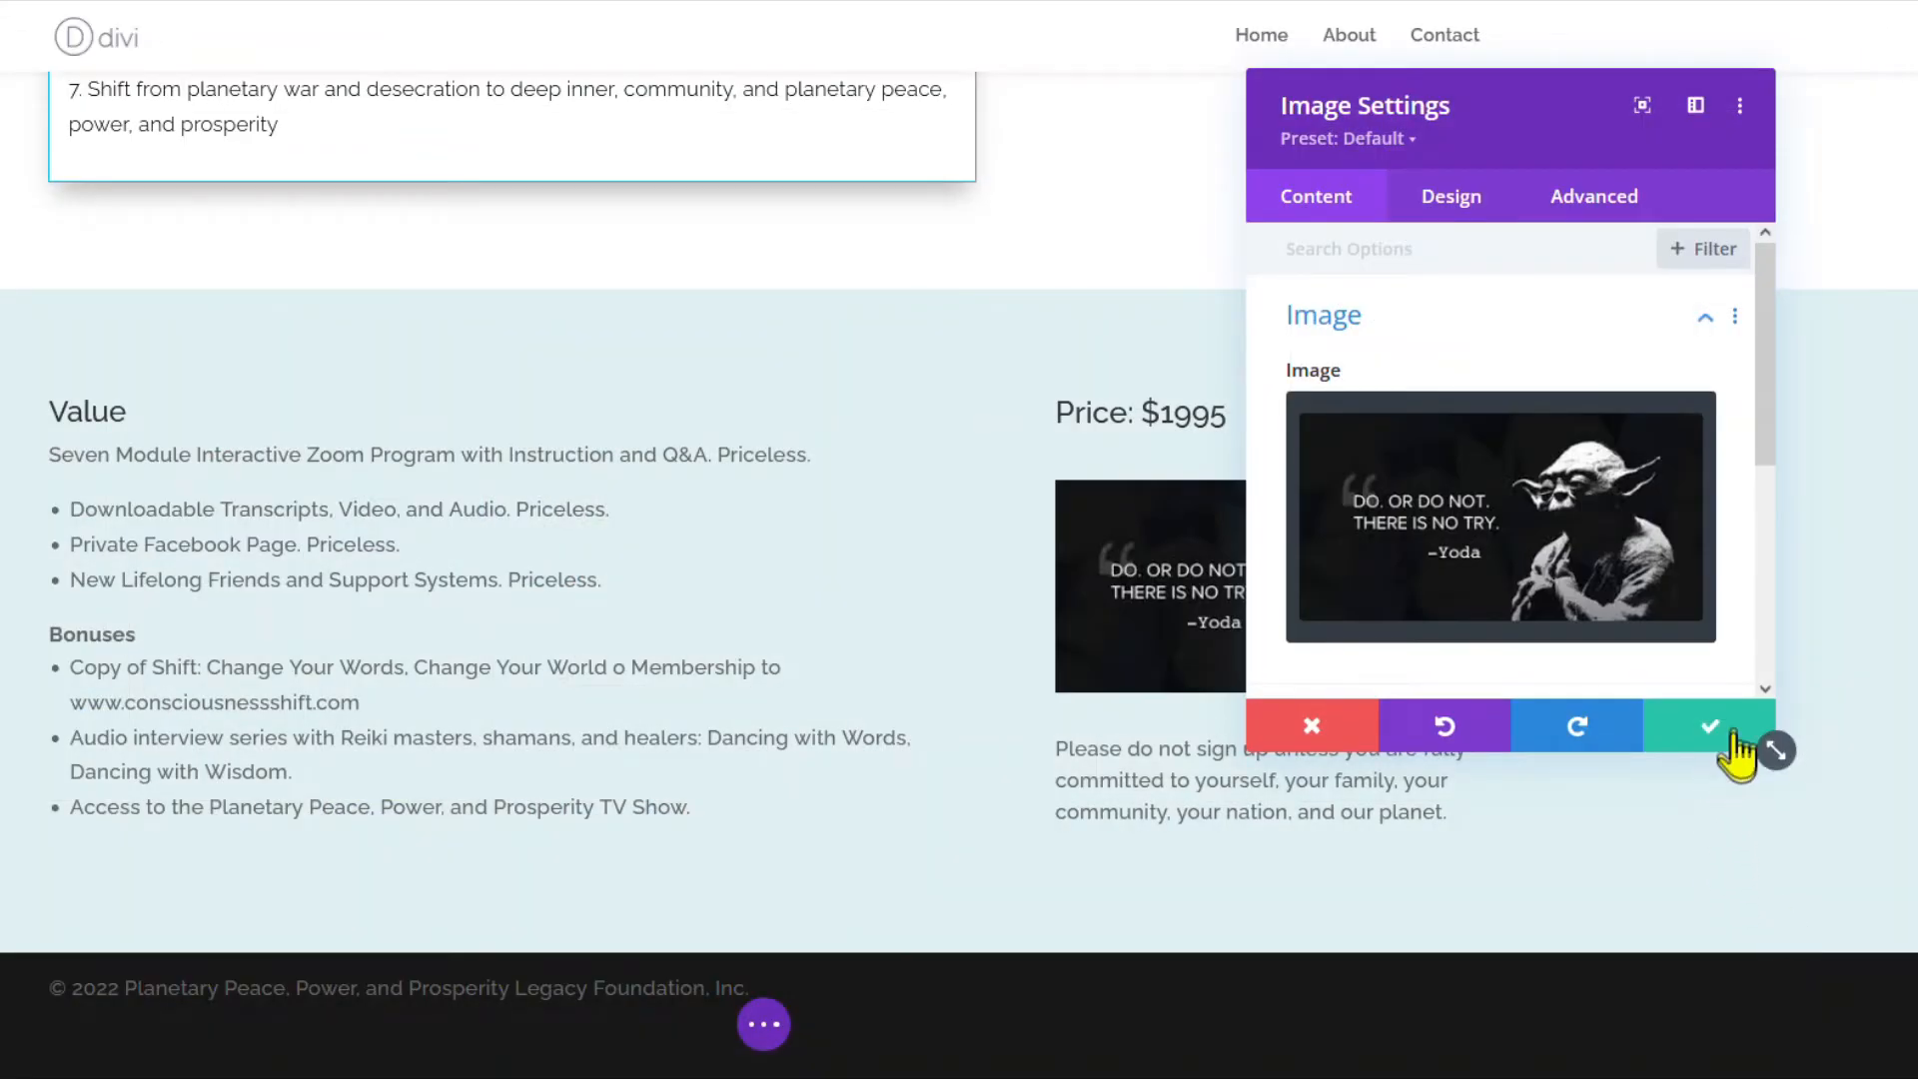
drag(1575, 94, 433, 133)
Give the image a 12px dark grey #545454 border.
click(310, 237)
click(205, 603)
scroll(269, 569, down, 2)
scroll(290, 492, down, 2)
scroll(266, 548, down, 3)
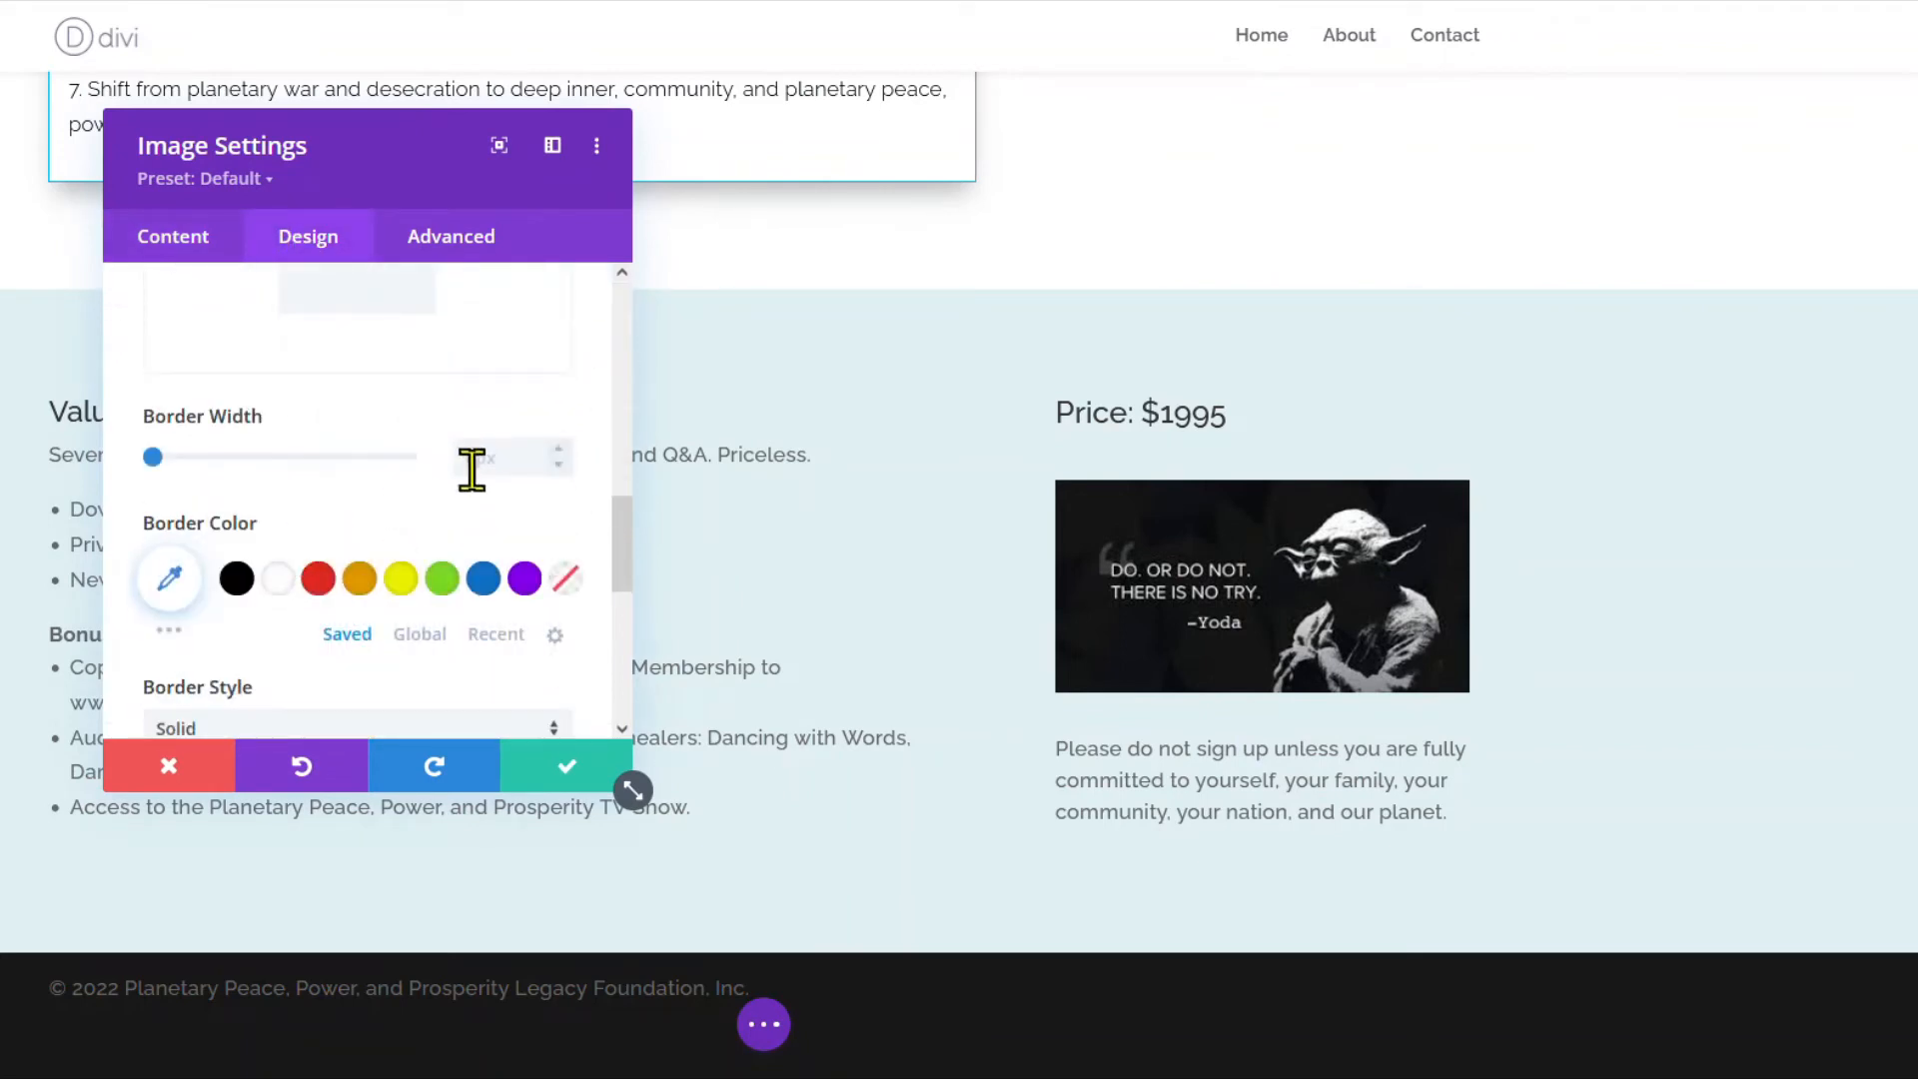
click(178, 582)
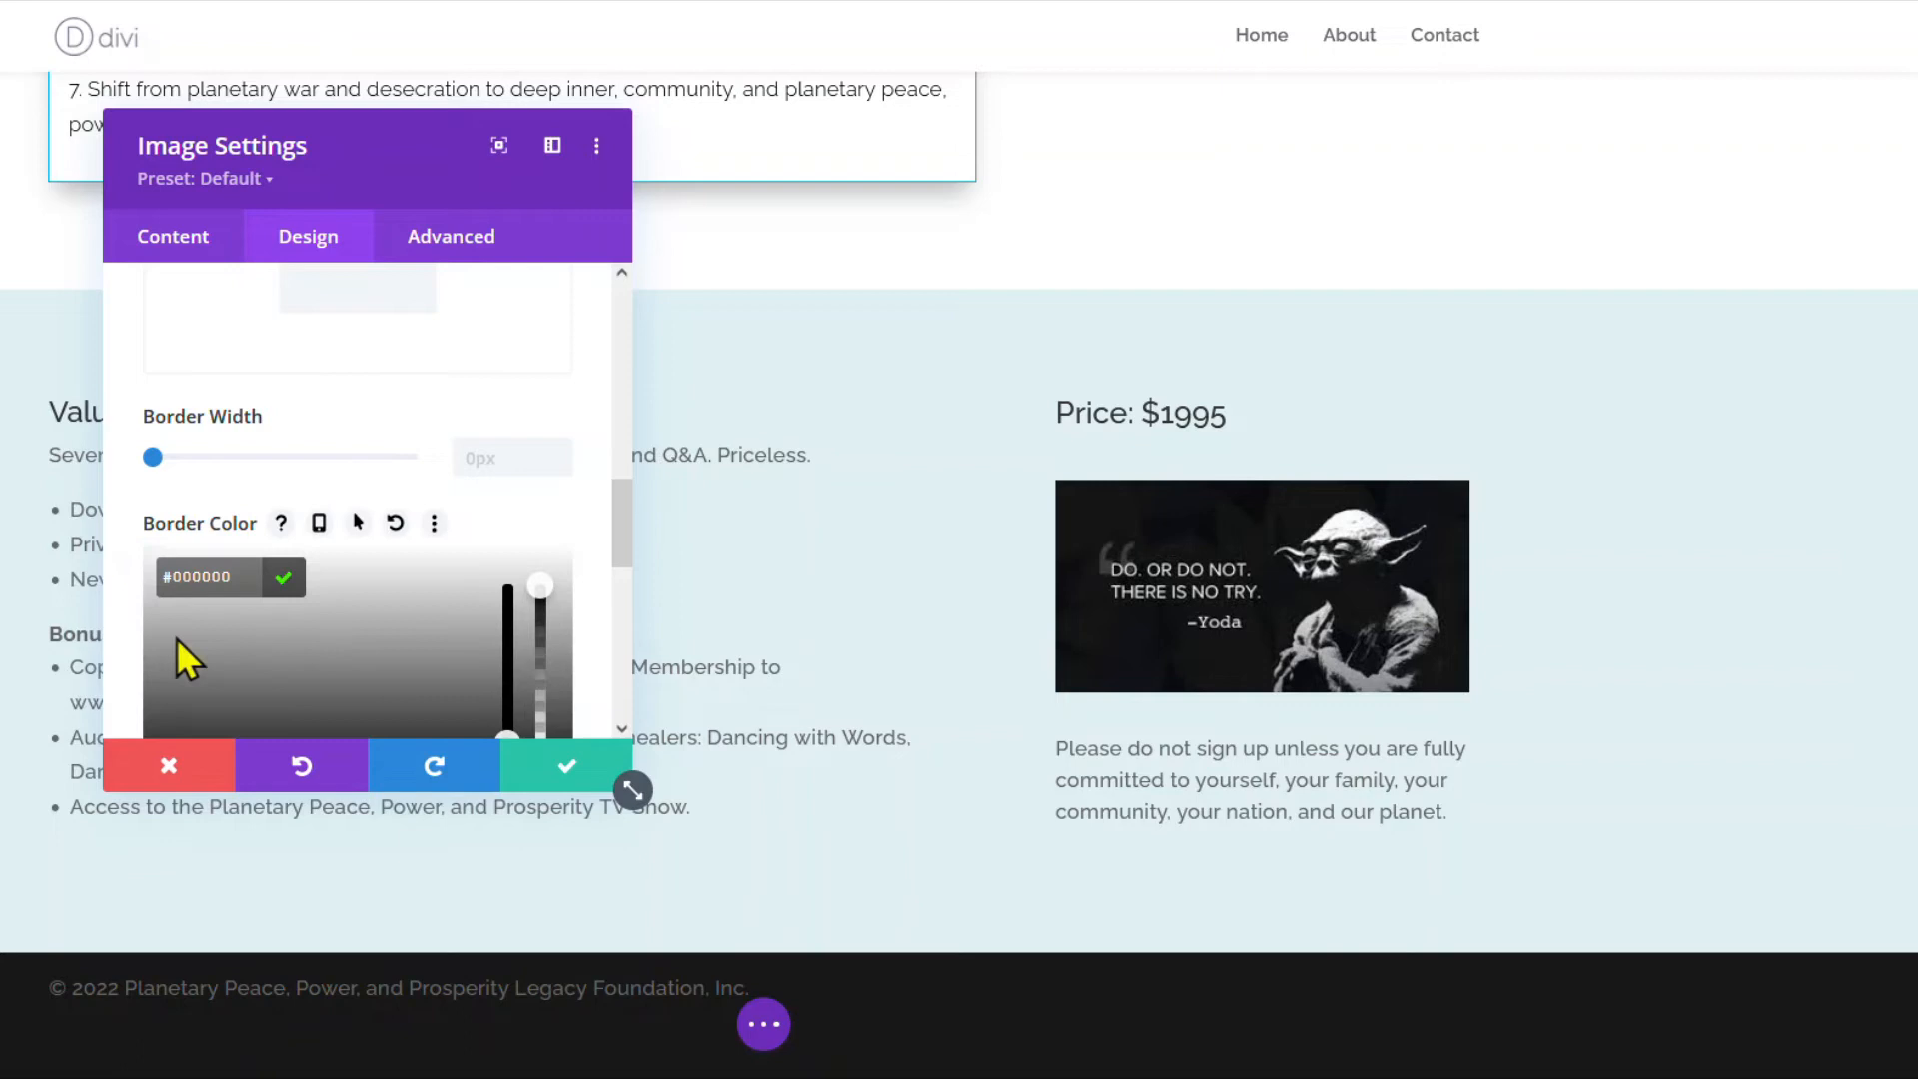
scroll(228, 631, down, 3)
drag(158, 501, 152, 418)
scroll(449, 642, down, 2)
scroll(535, 570, up, 5)
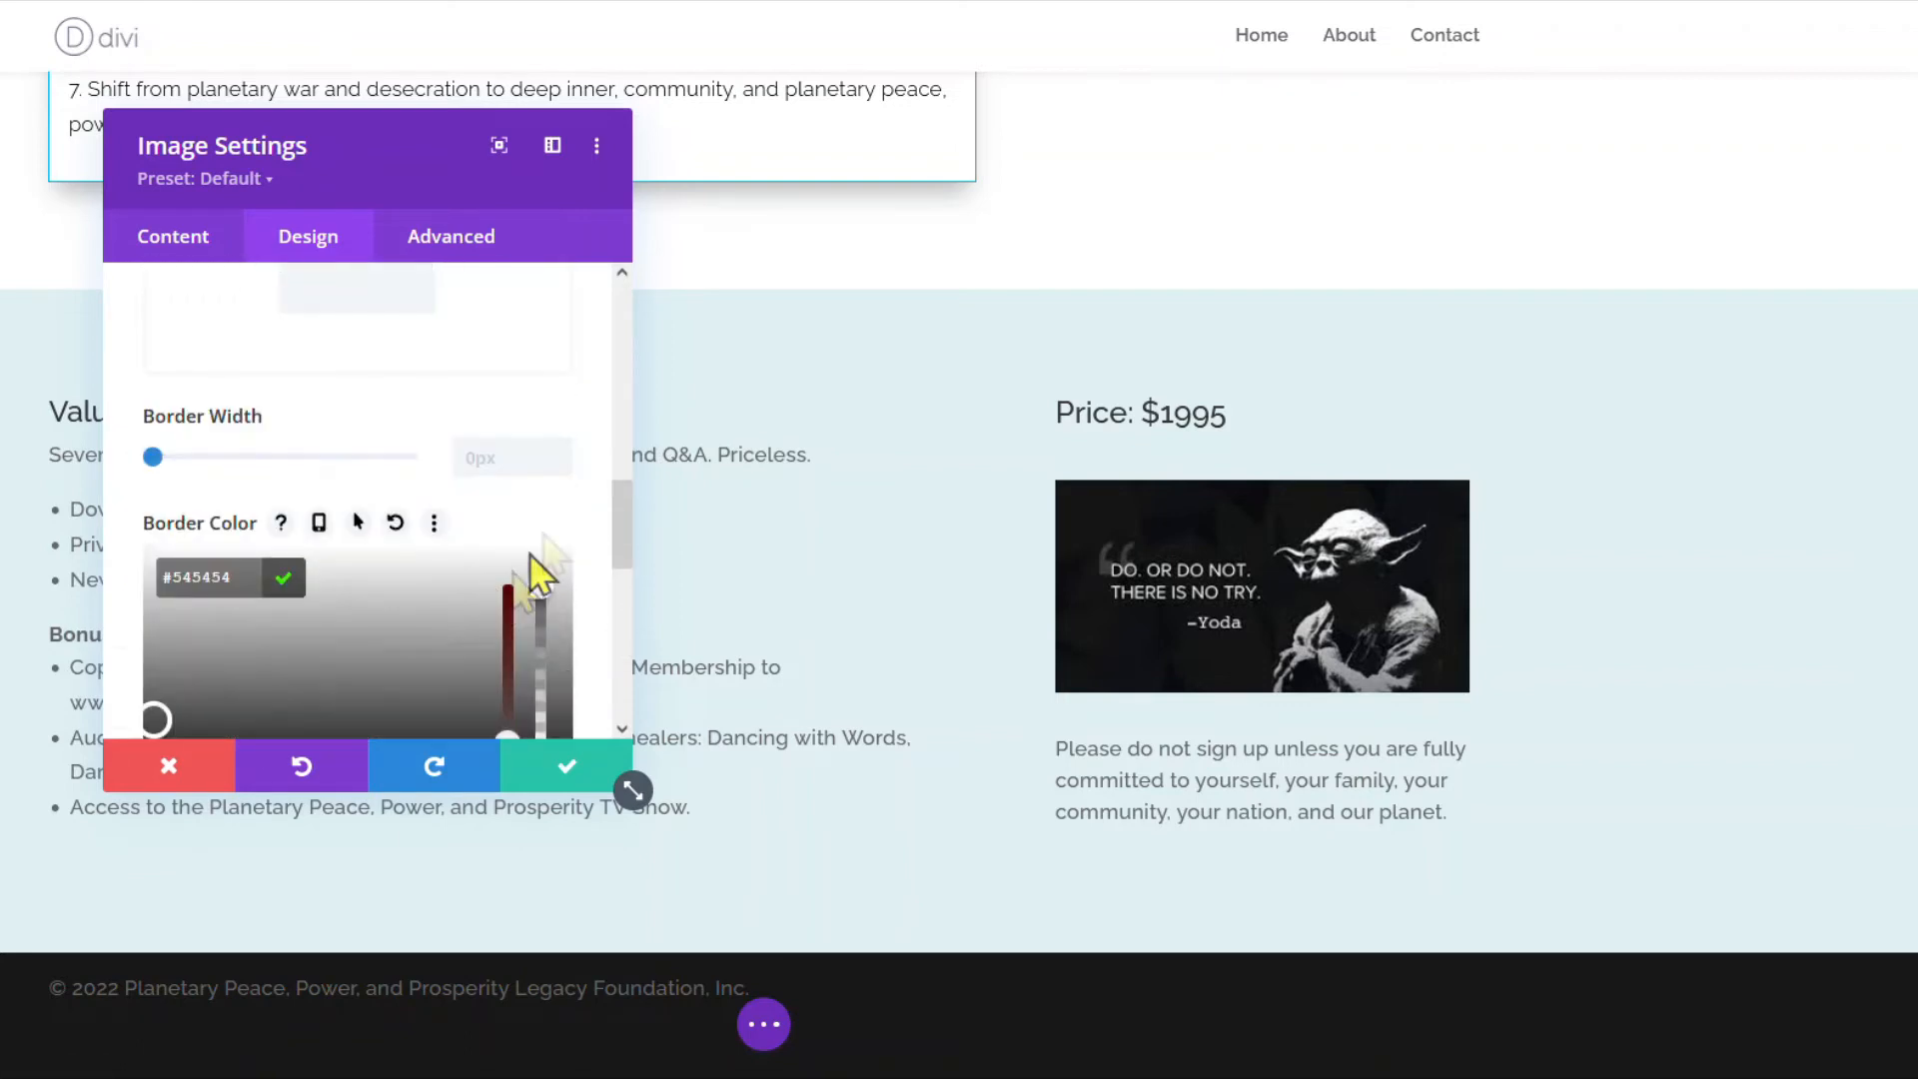
click(559, 458)
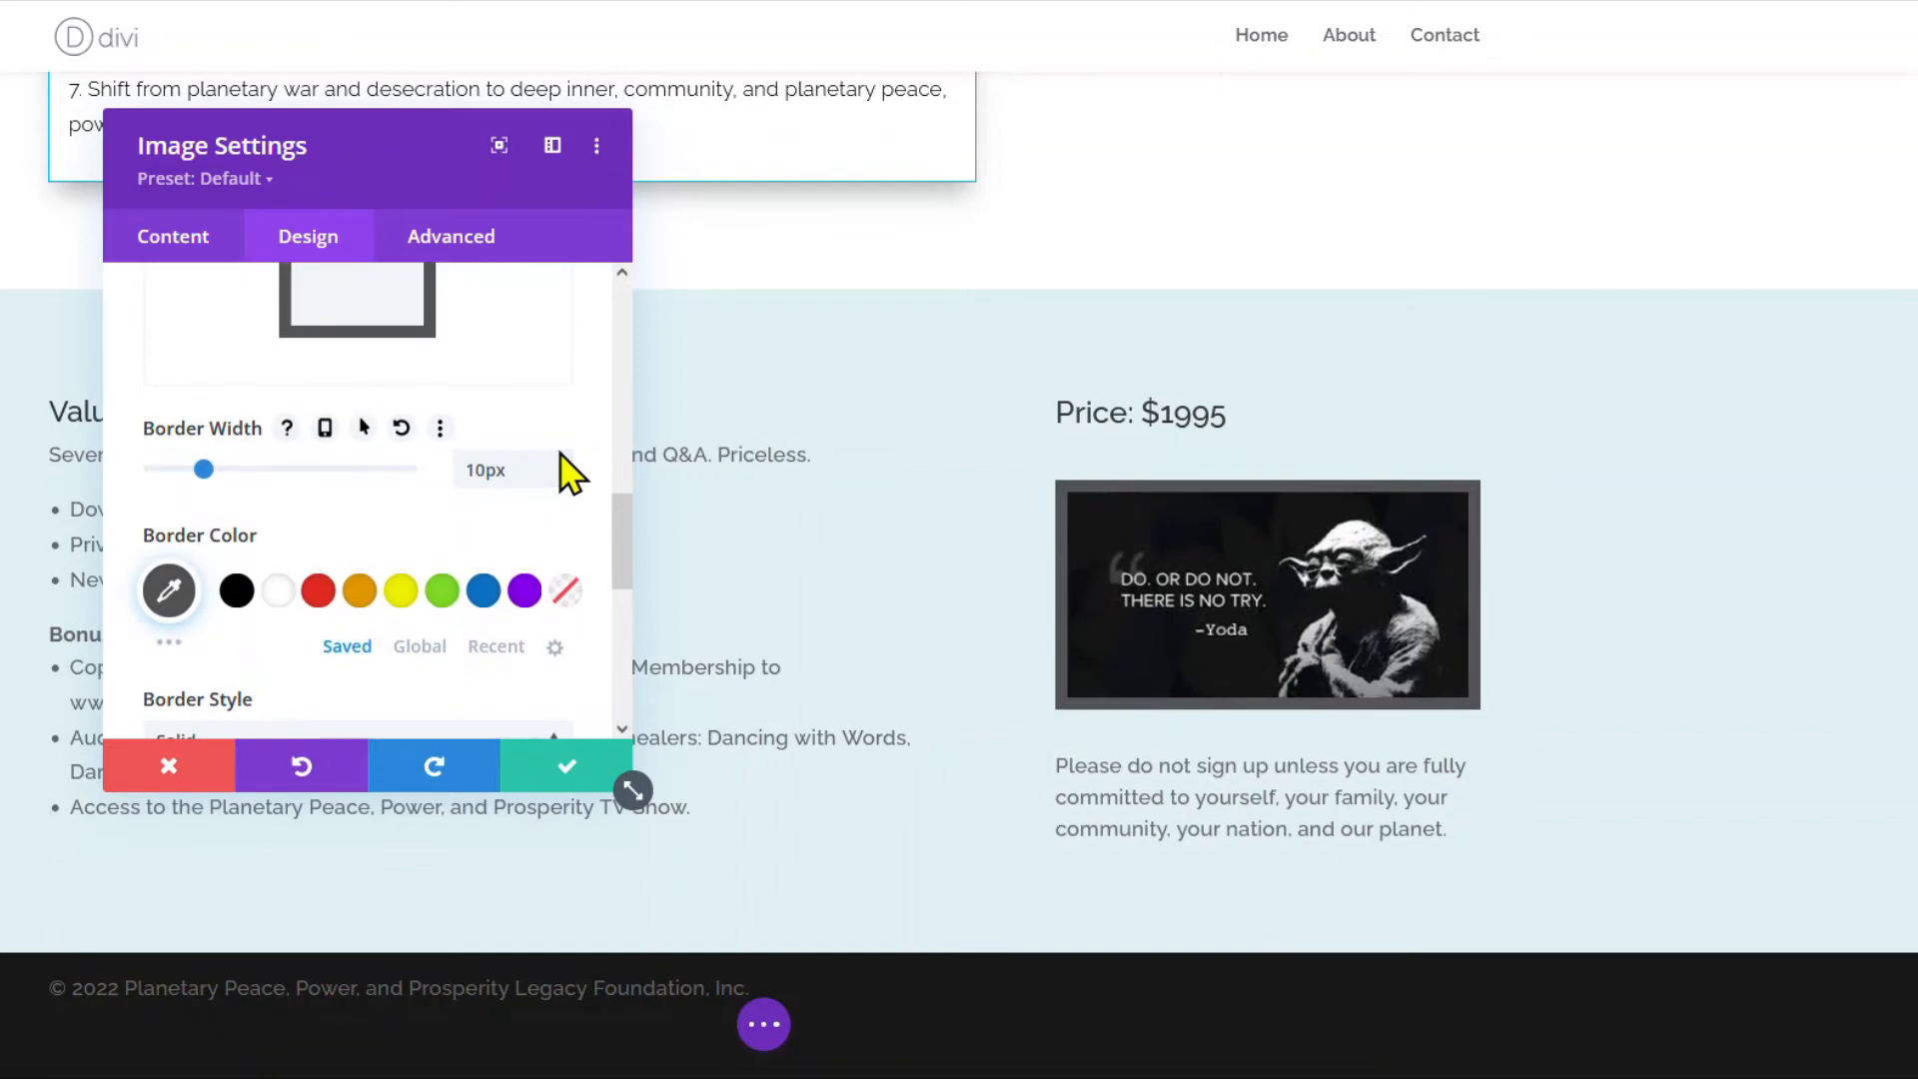
click(559, 459)
click(560, 458)
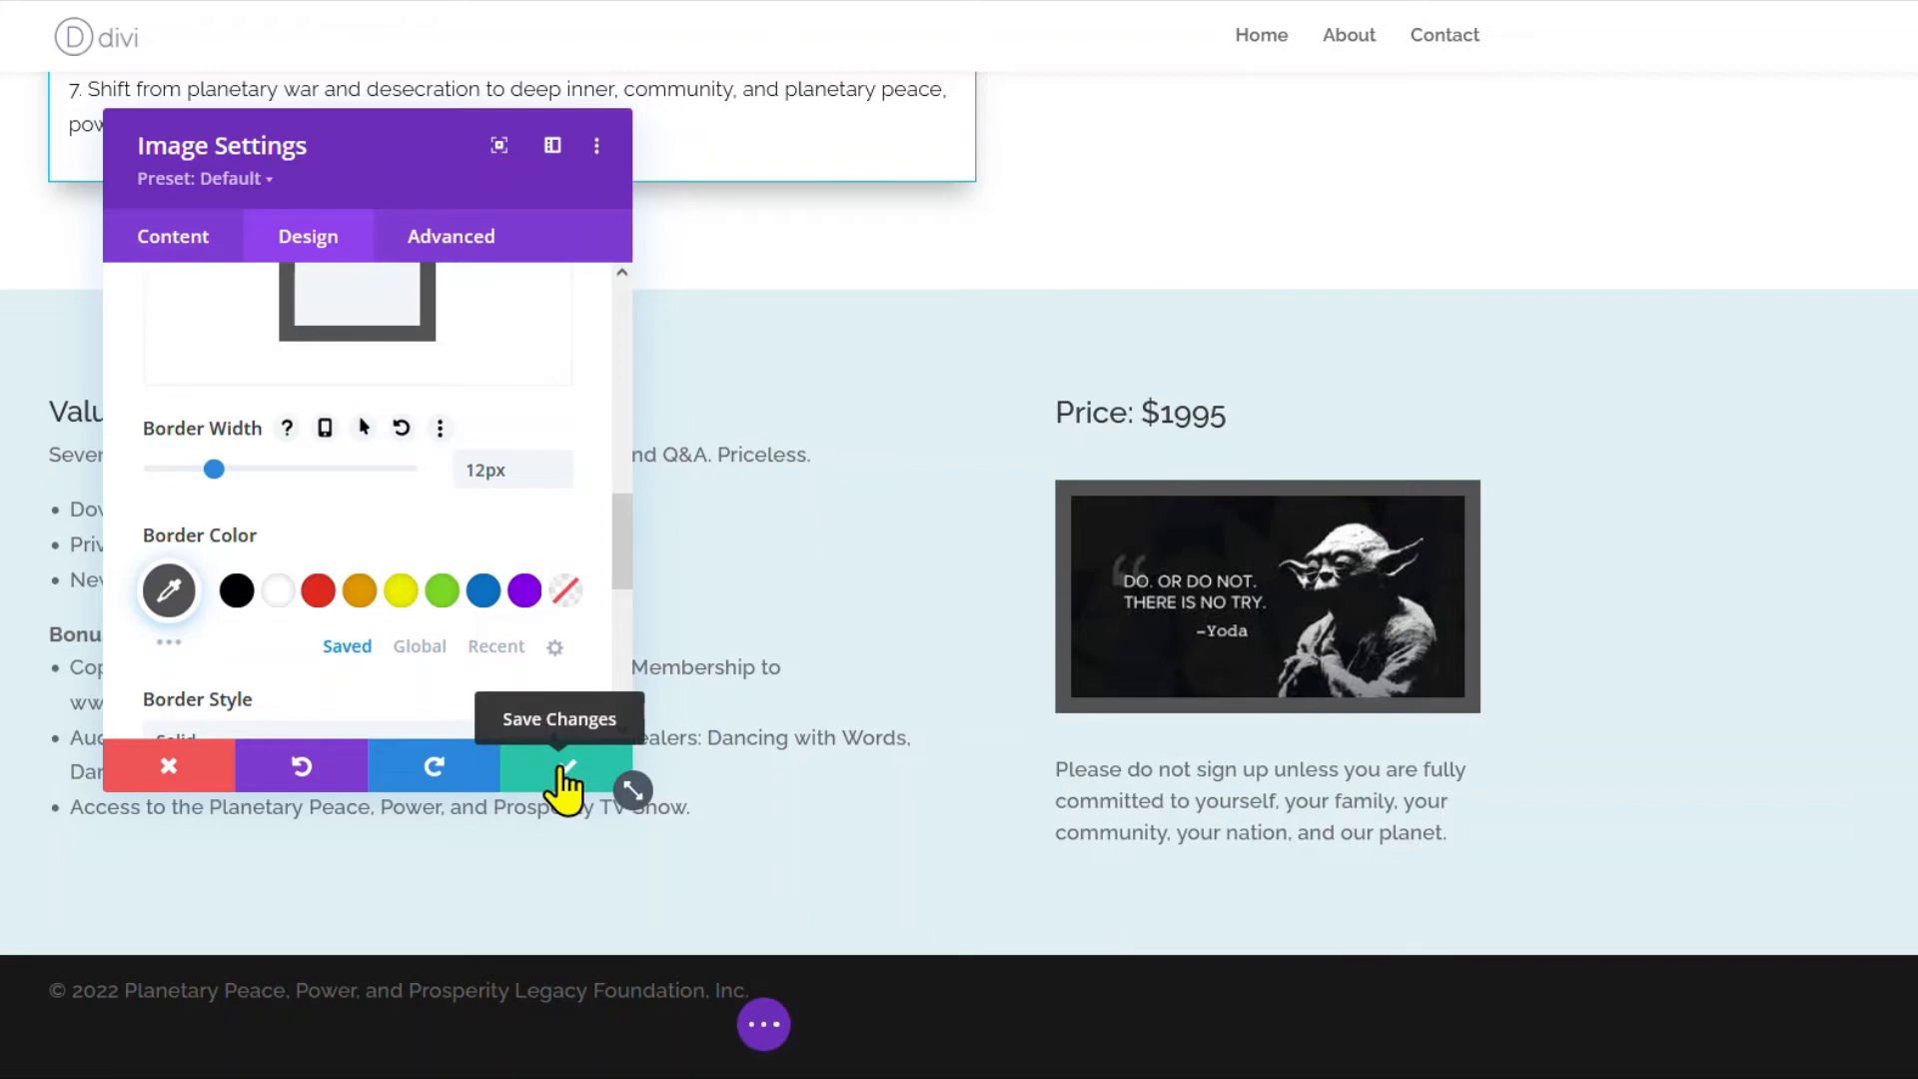
Turn off Show Space Below, set the image's bottom padding to 4%, and save.
scroll(222, 345, up, 5)
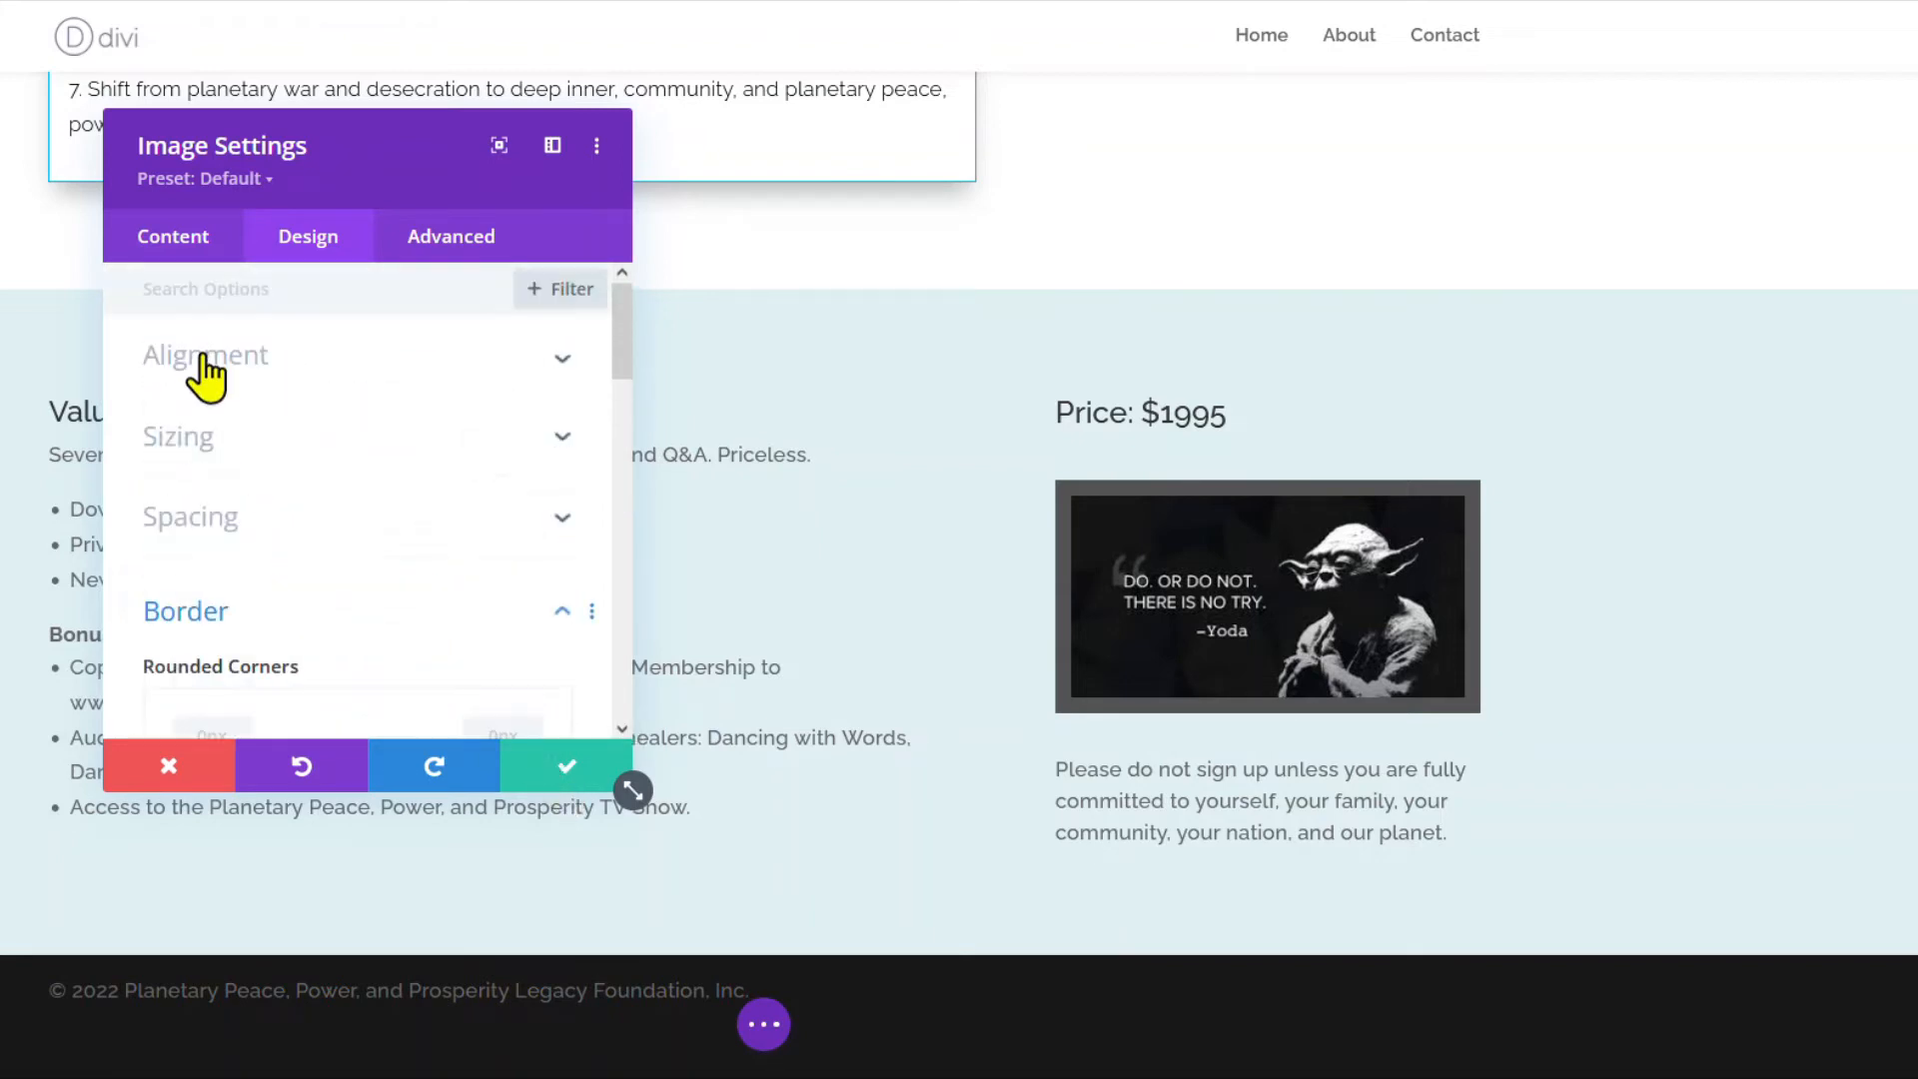
click(206, 359)
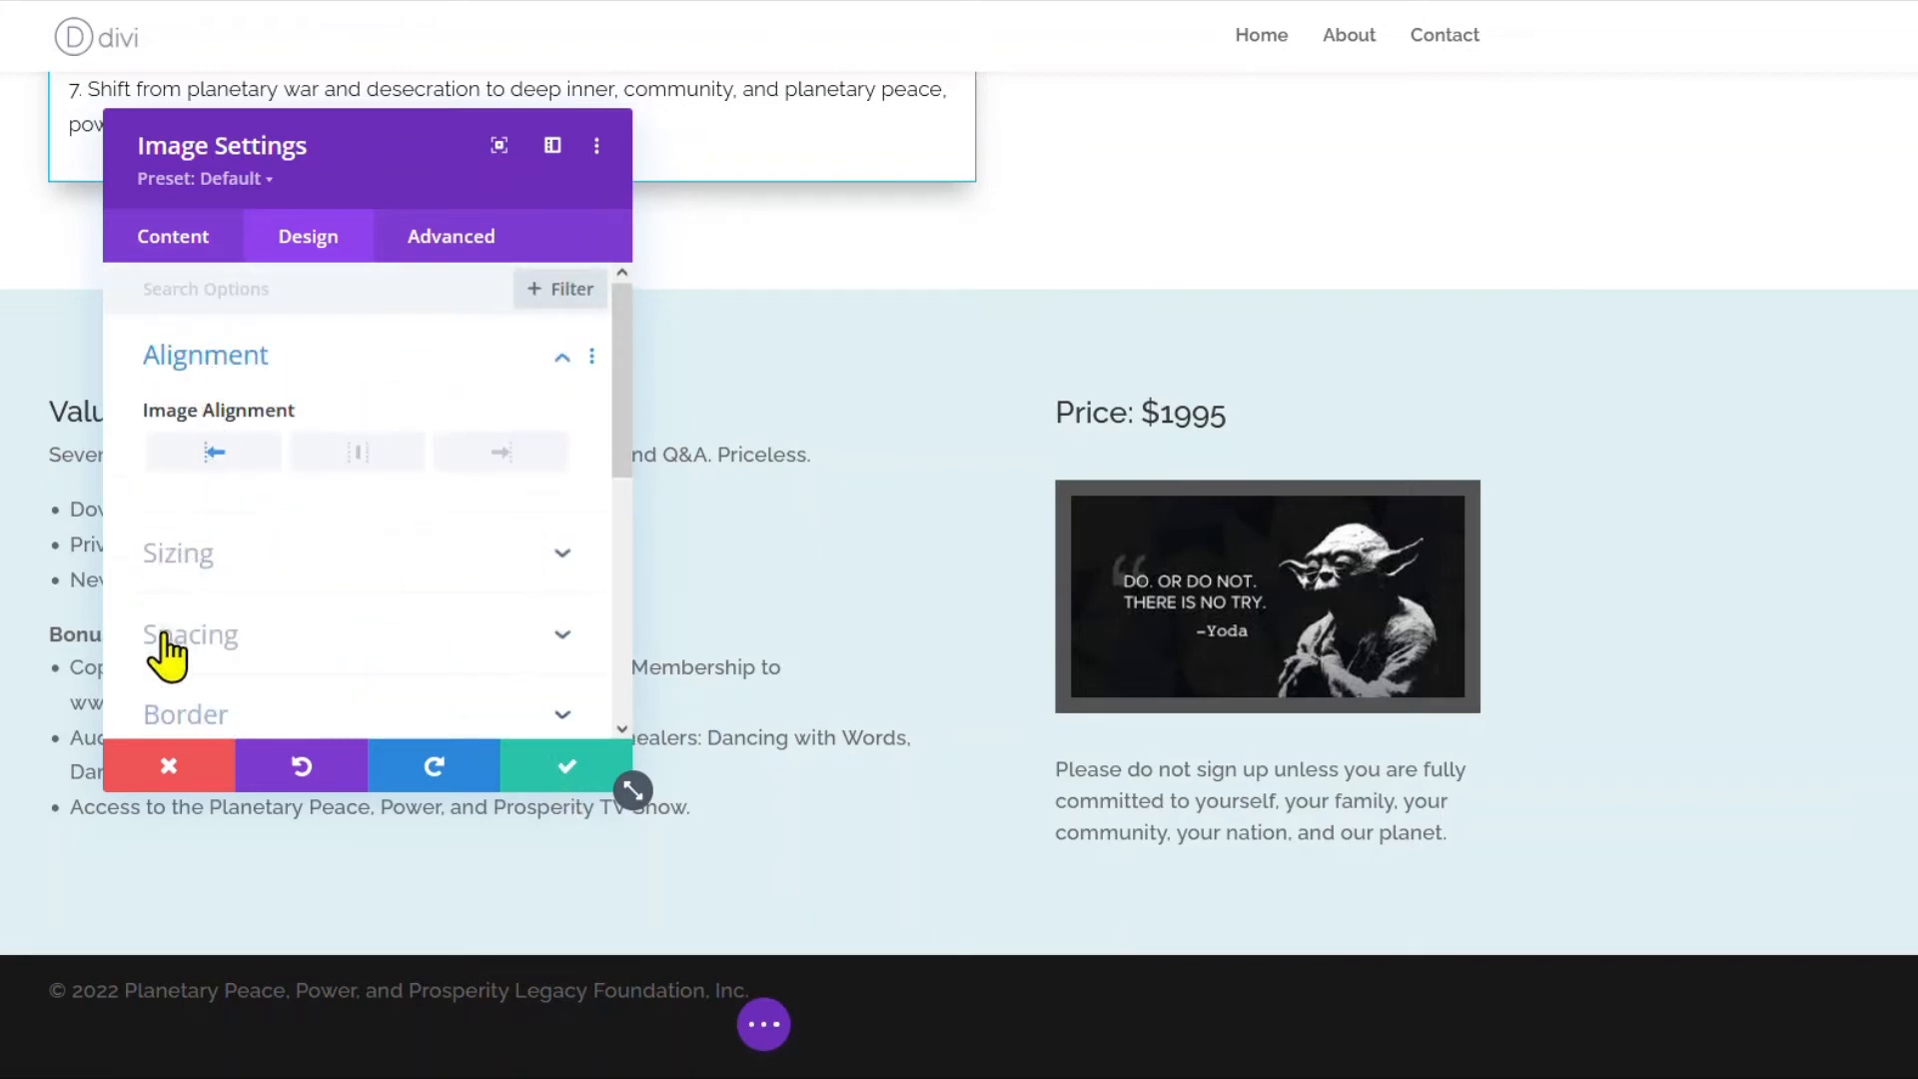
click(165, 649)
click(212, 420)
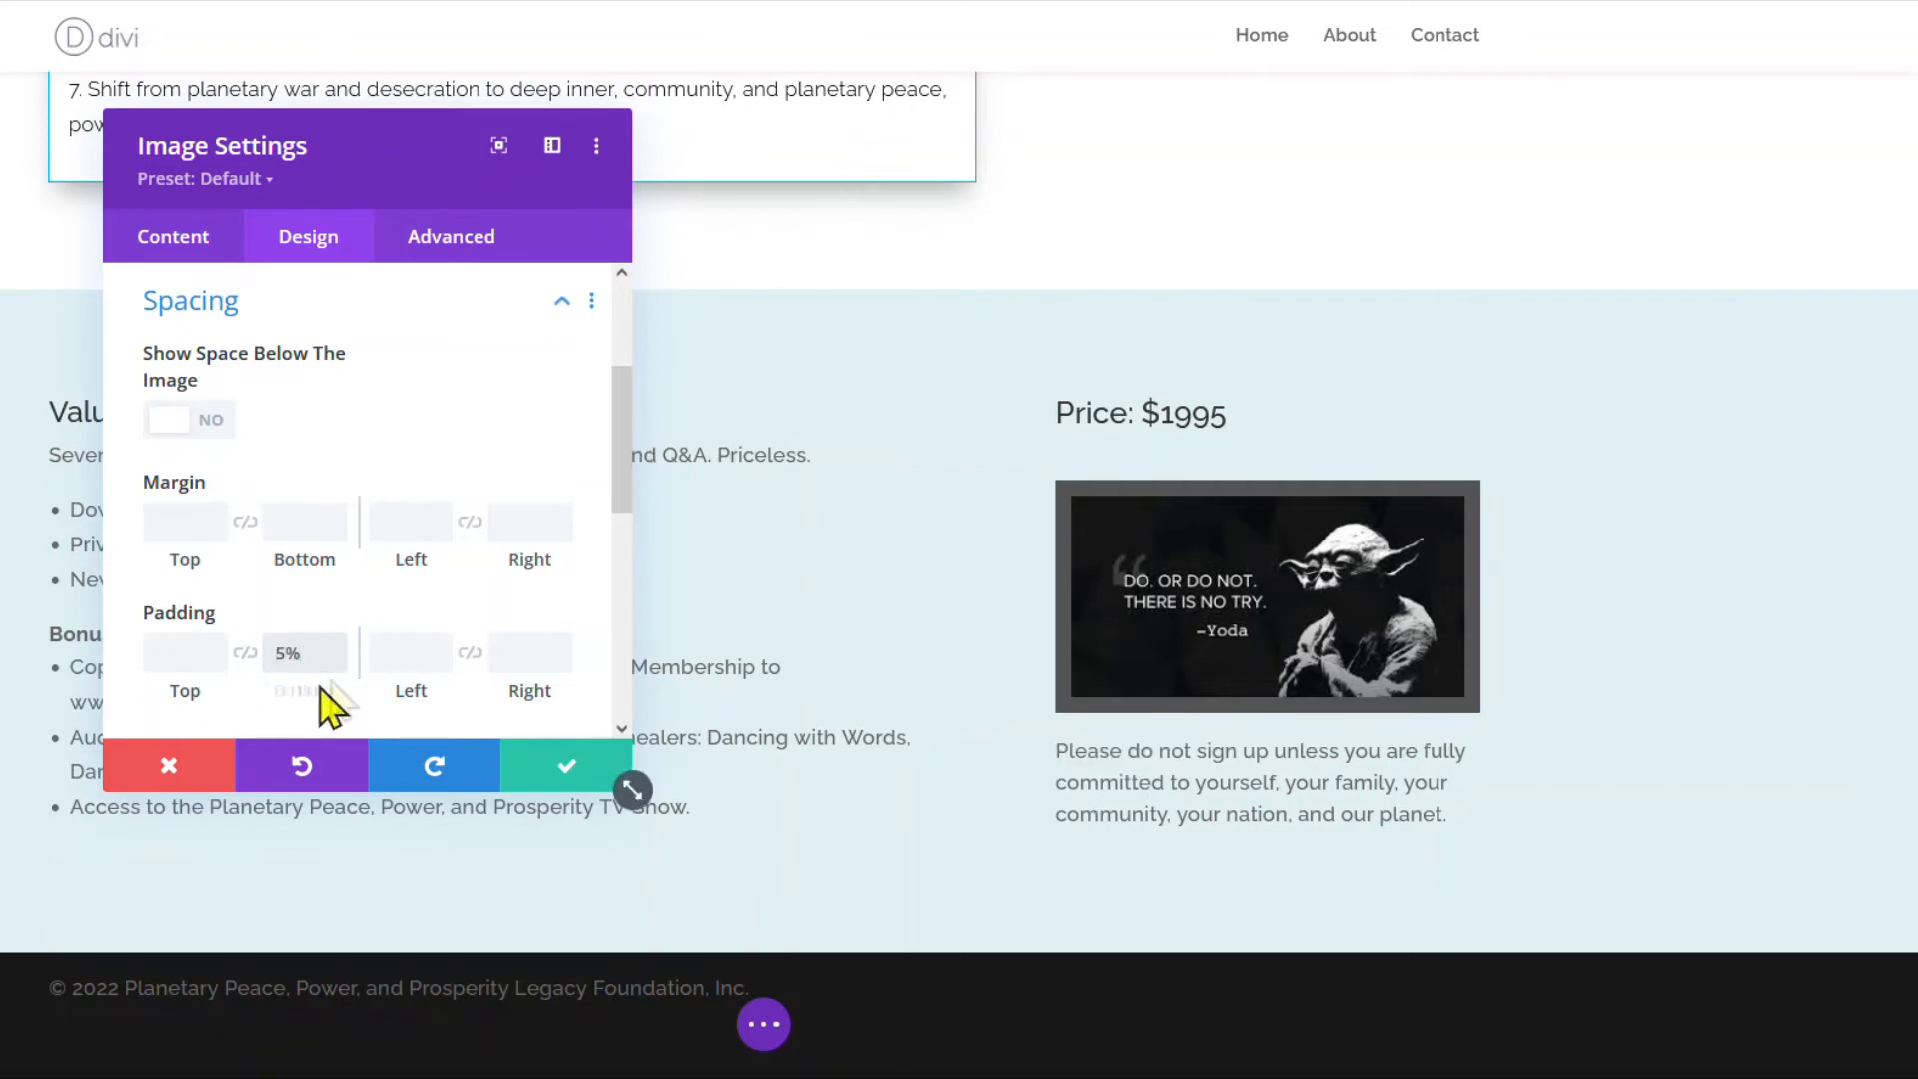
click(334, 663)
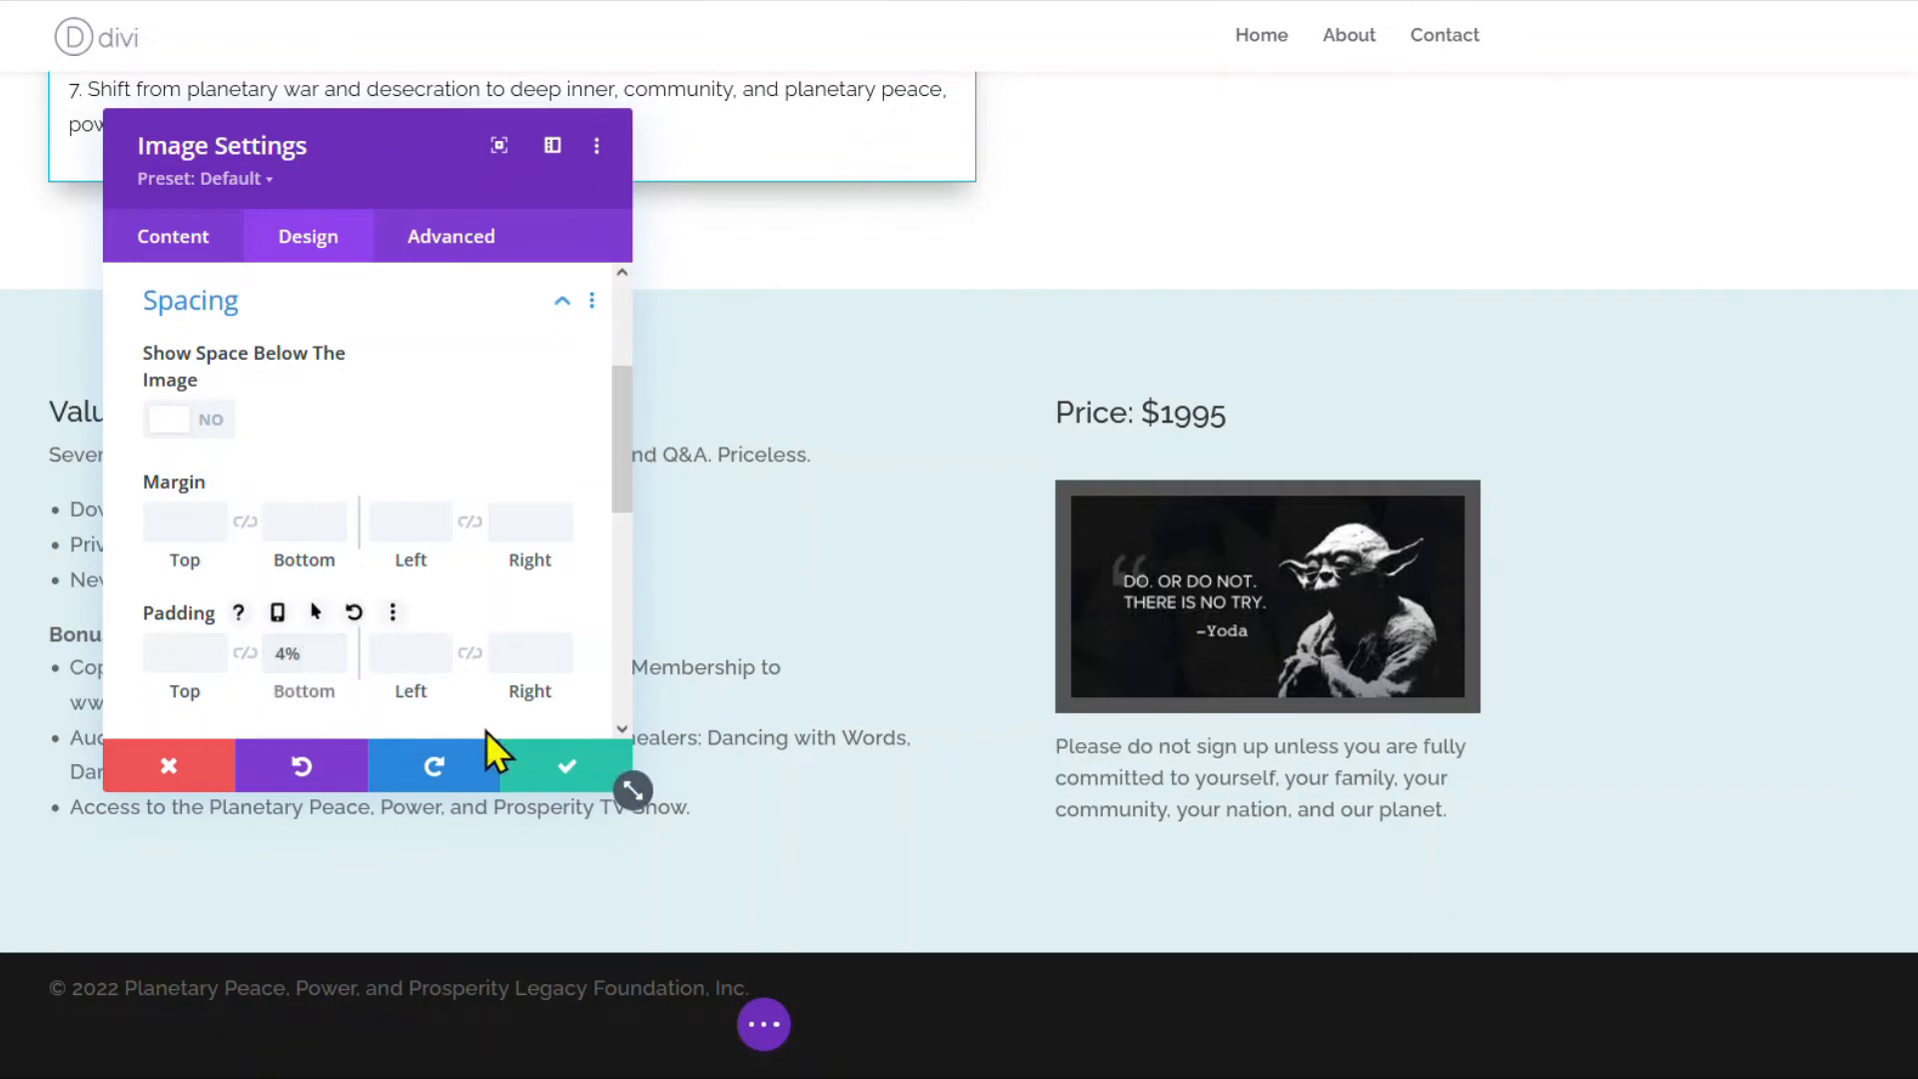
click(552, 774)
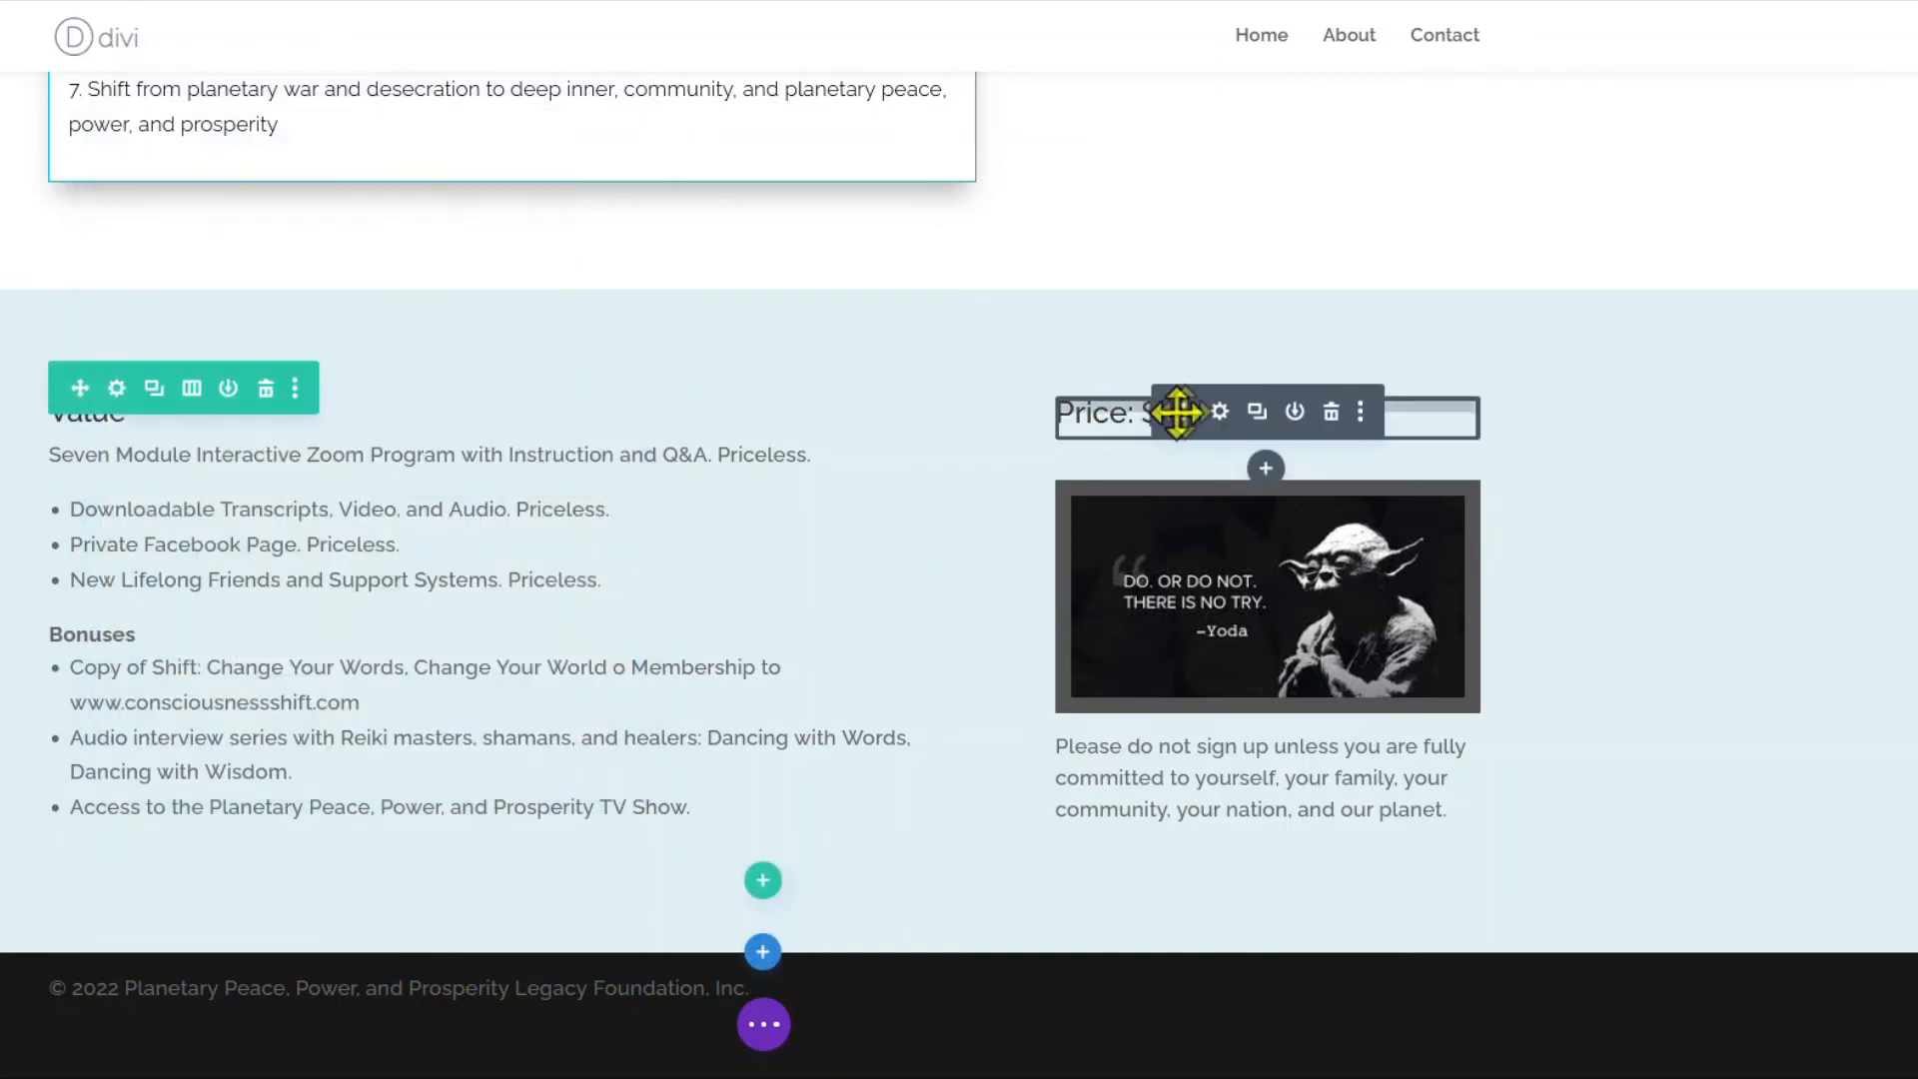
Set the Price: $1995 text module's bottom margin to 4% and close its settings.
click(1219, 411)
click(302, 256)
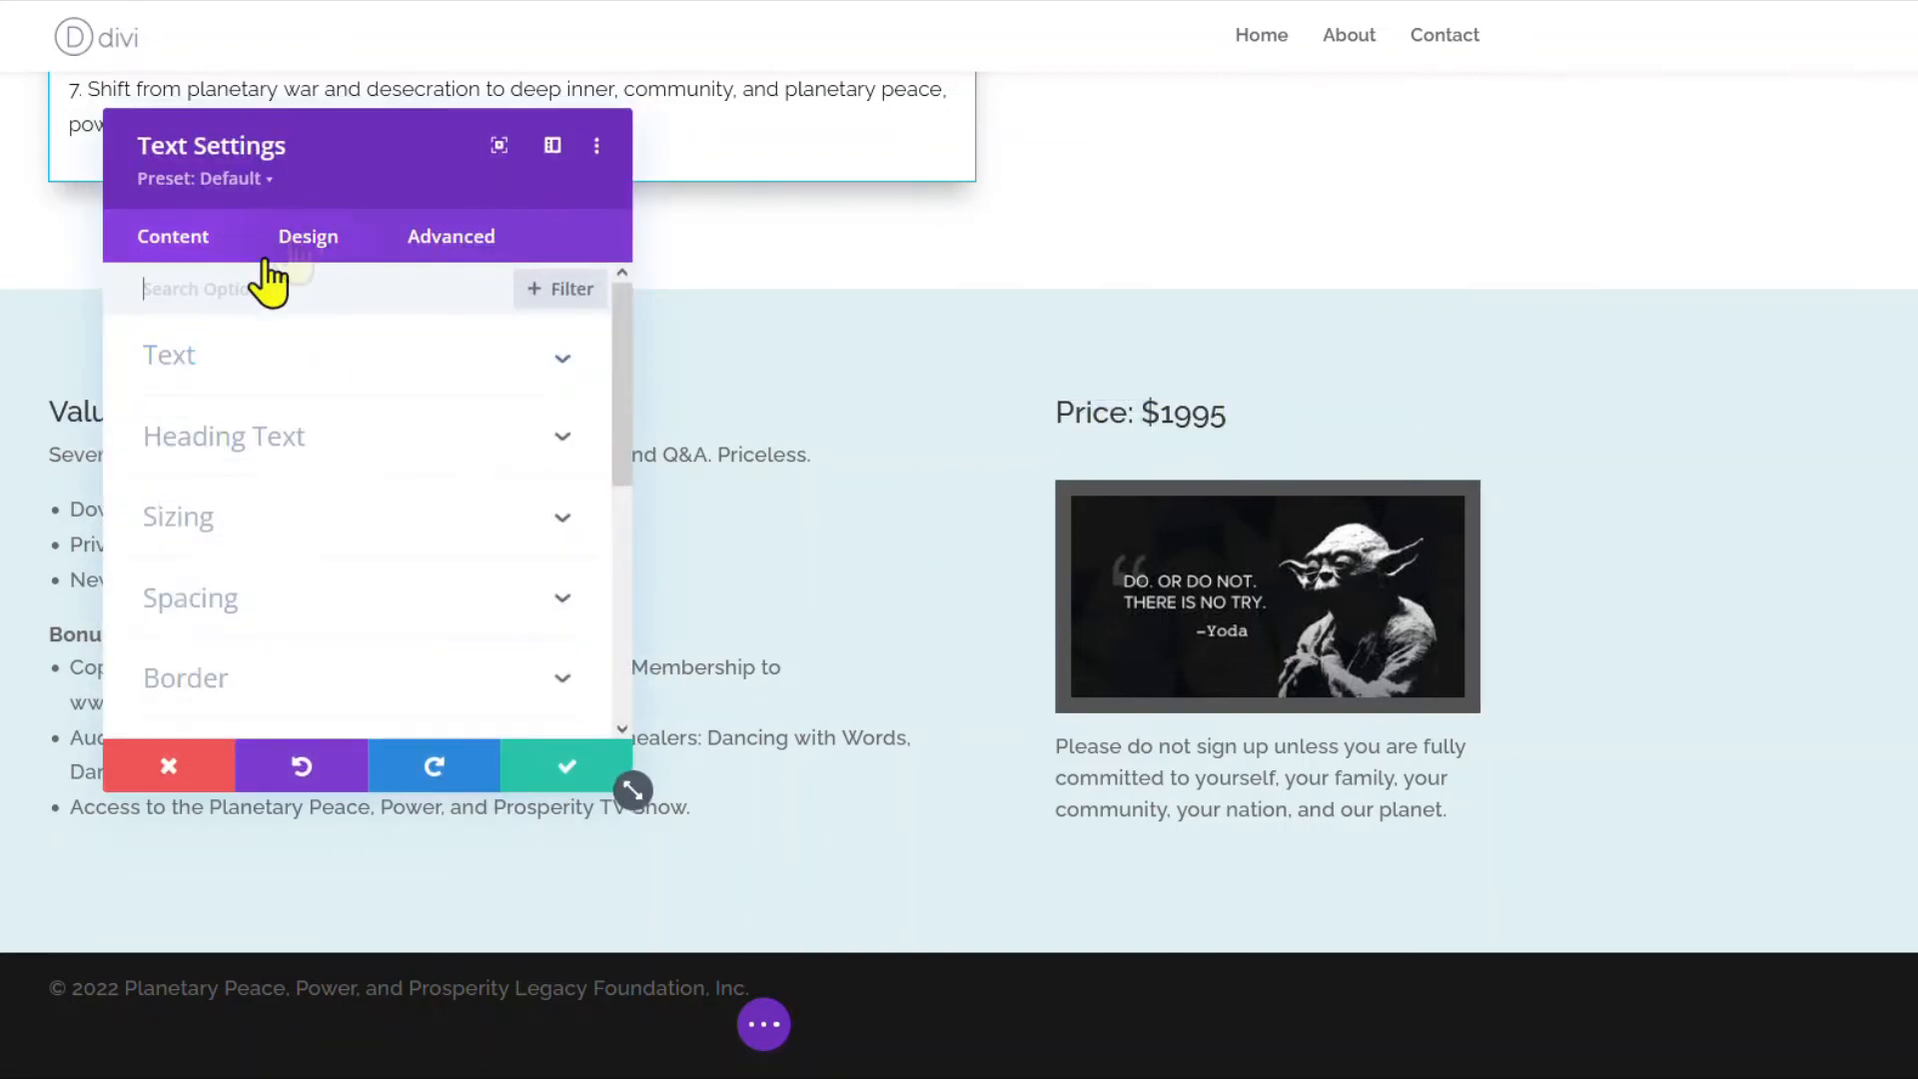
click(182, 596)
click(304, 398)
text(5%)
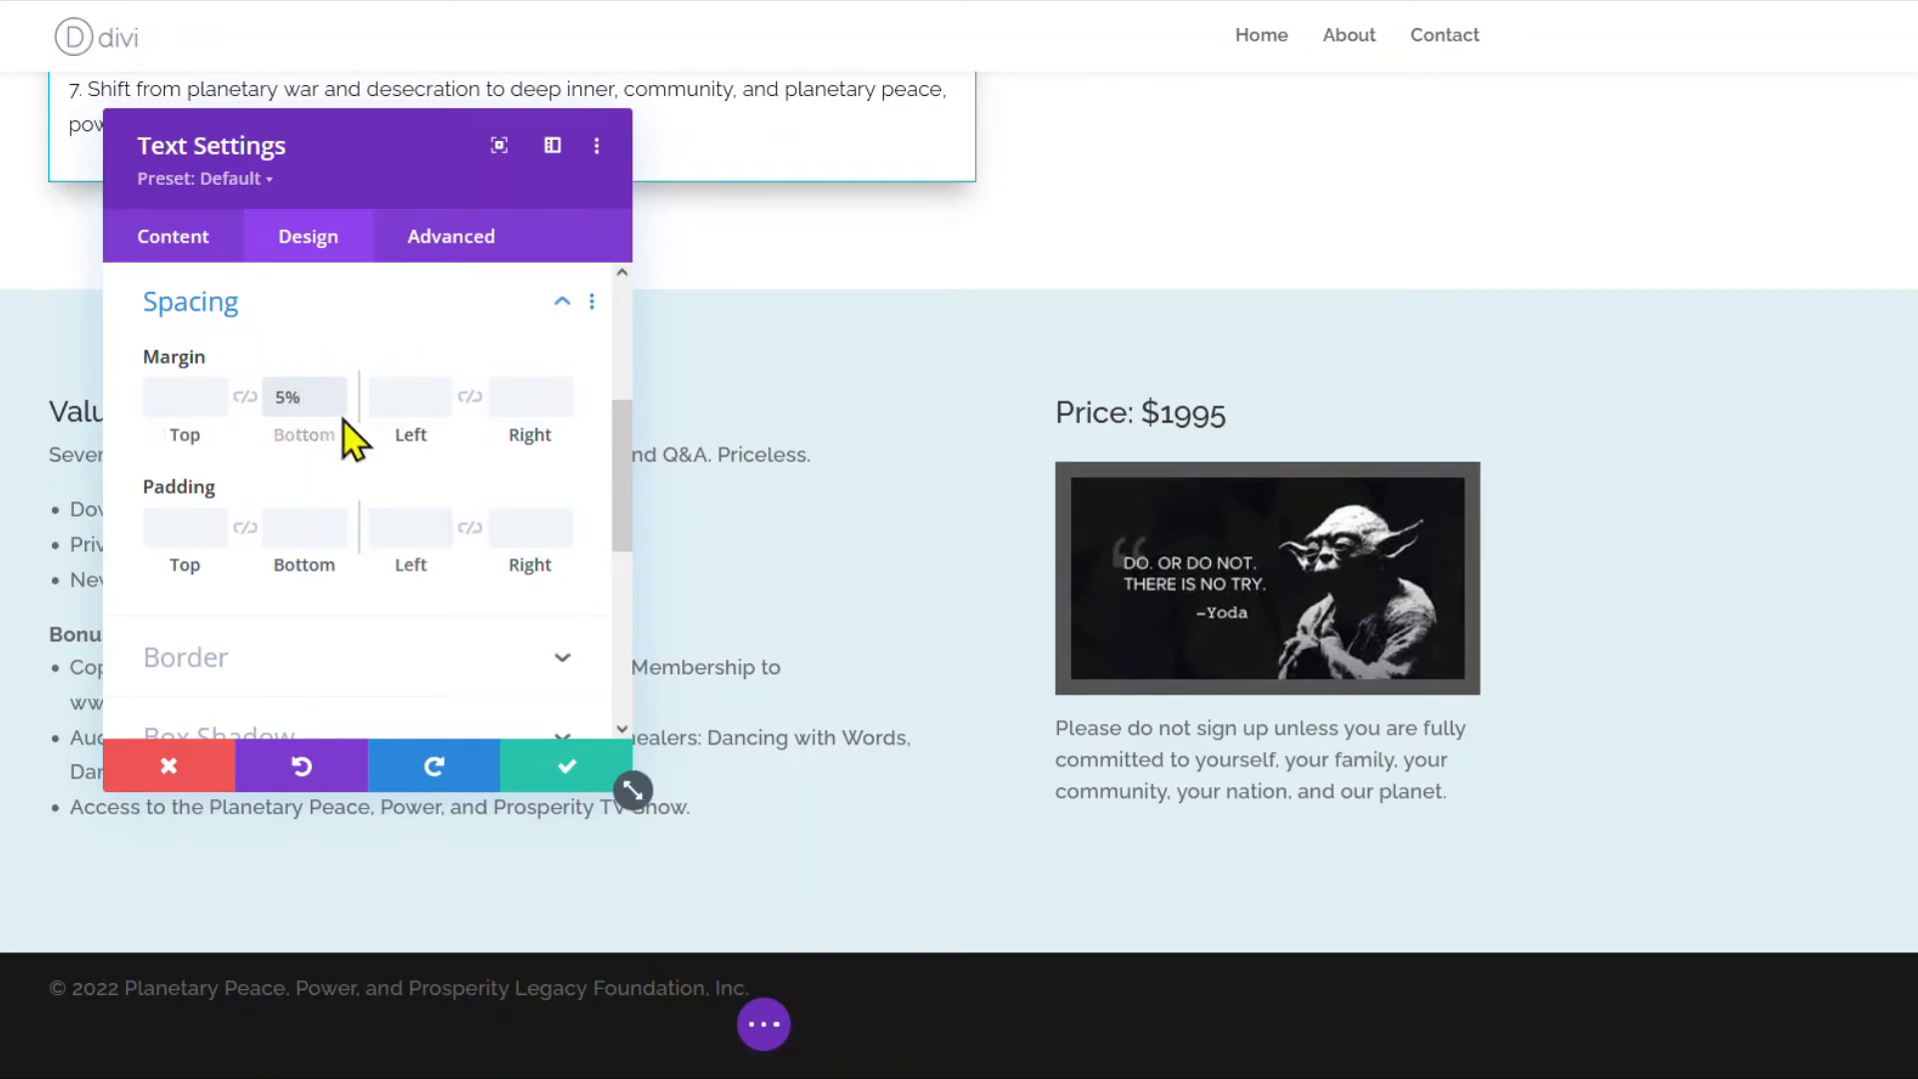
click(336, 411)
click(337, 411)
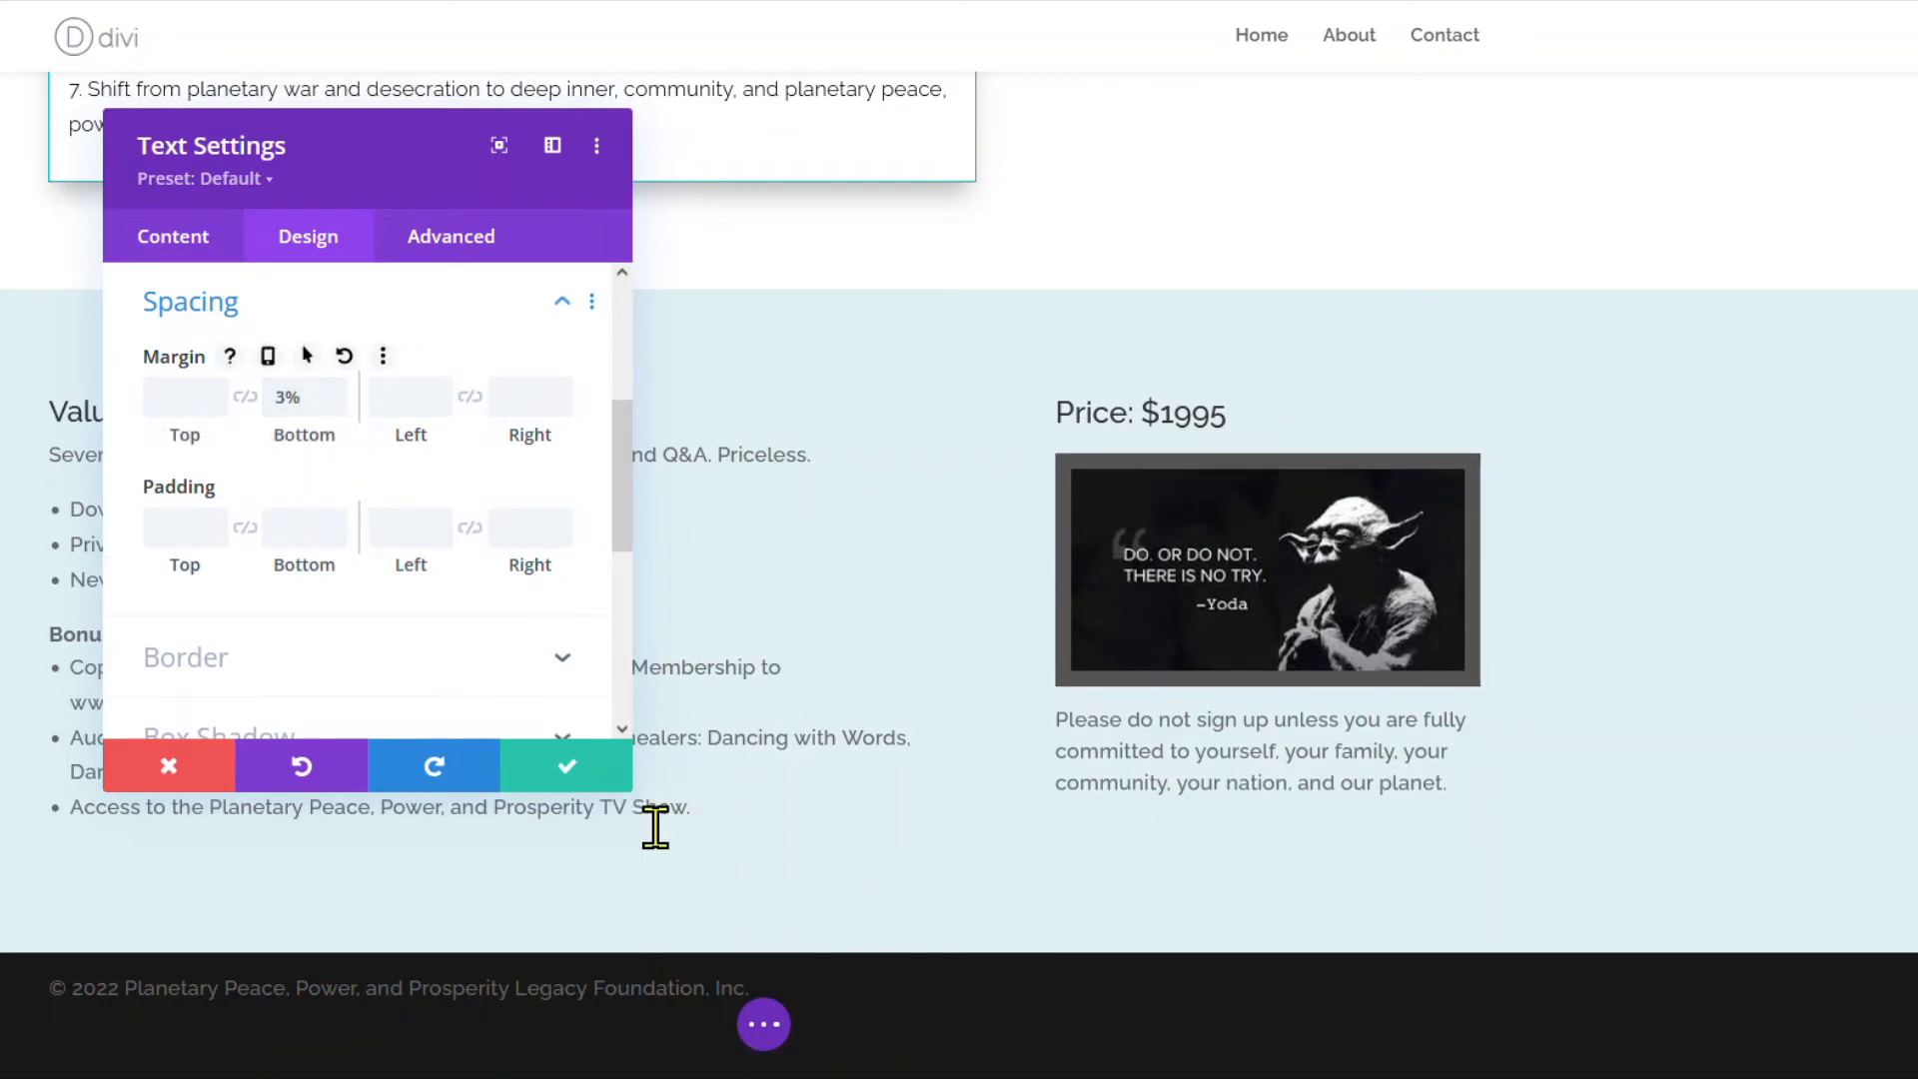
click(336, 390)
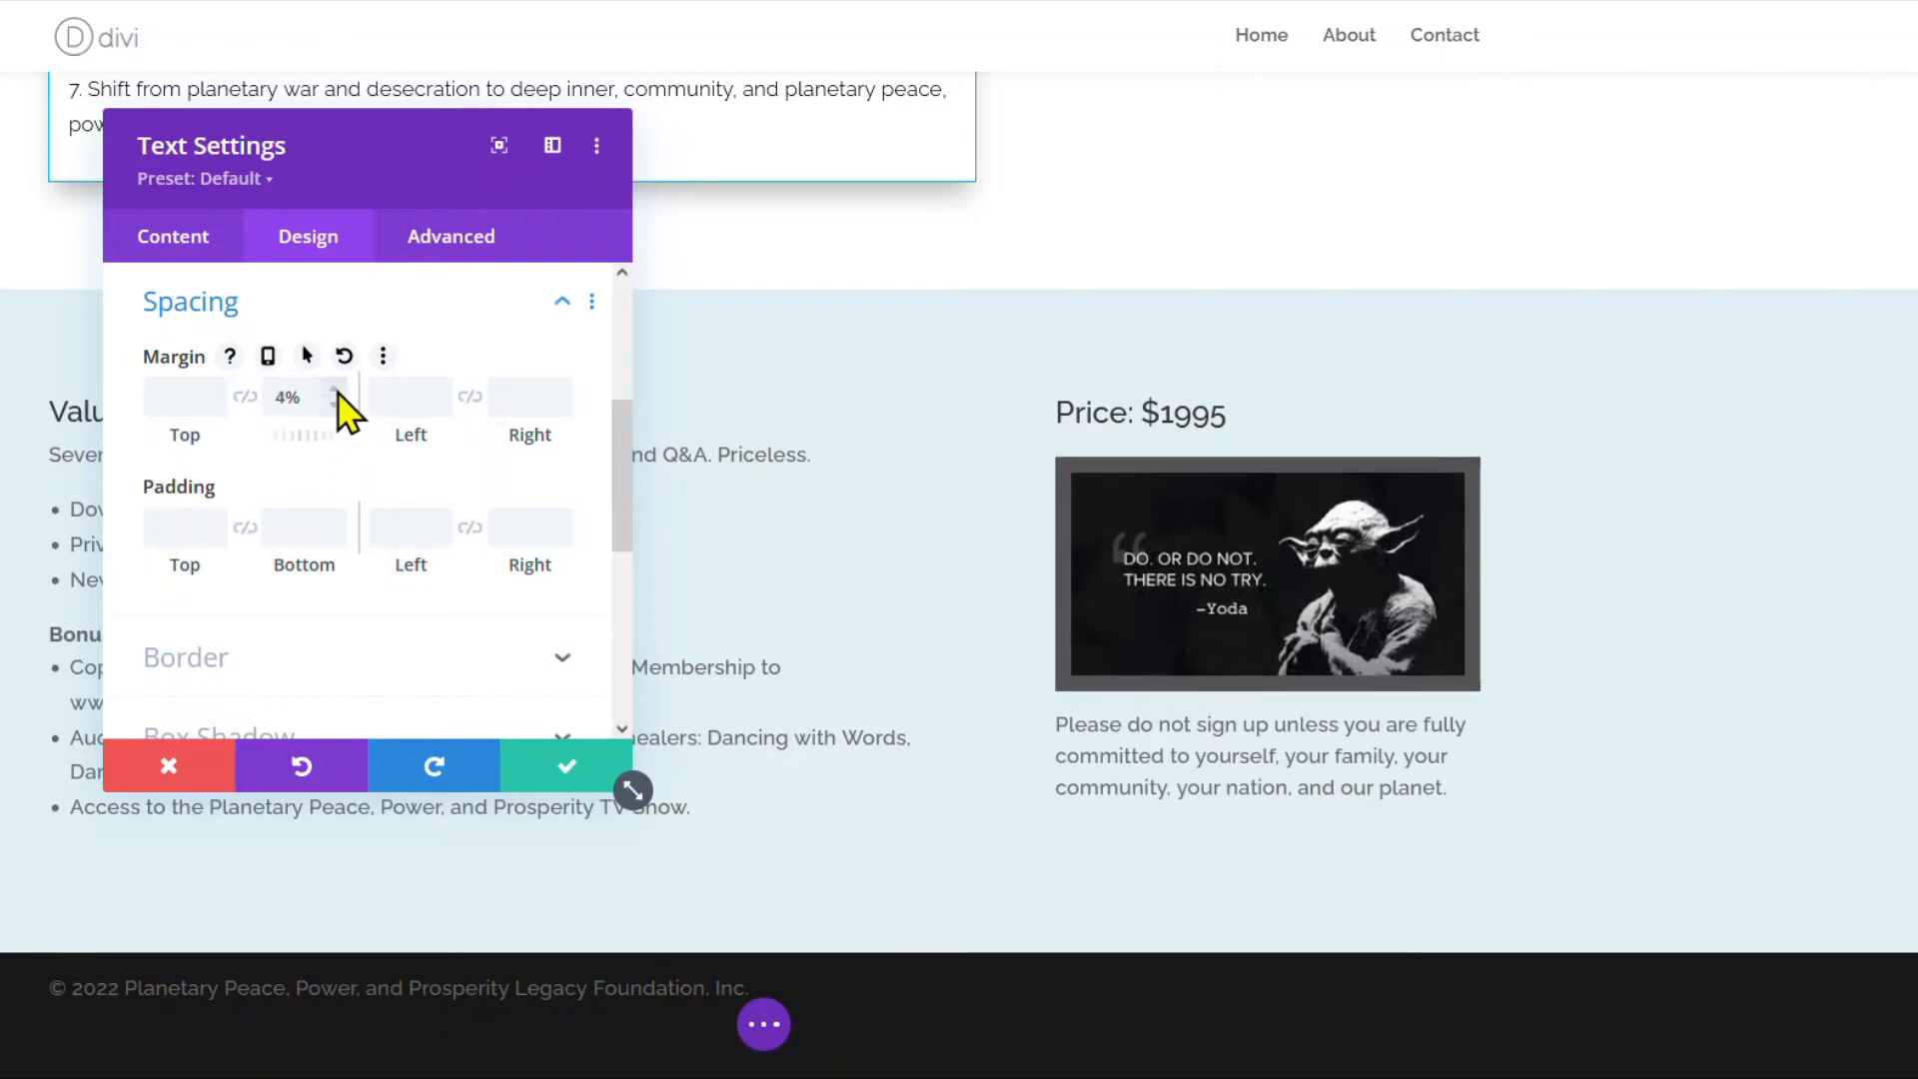
click(555, 769)
click(761, 1026)
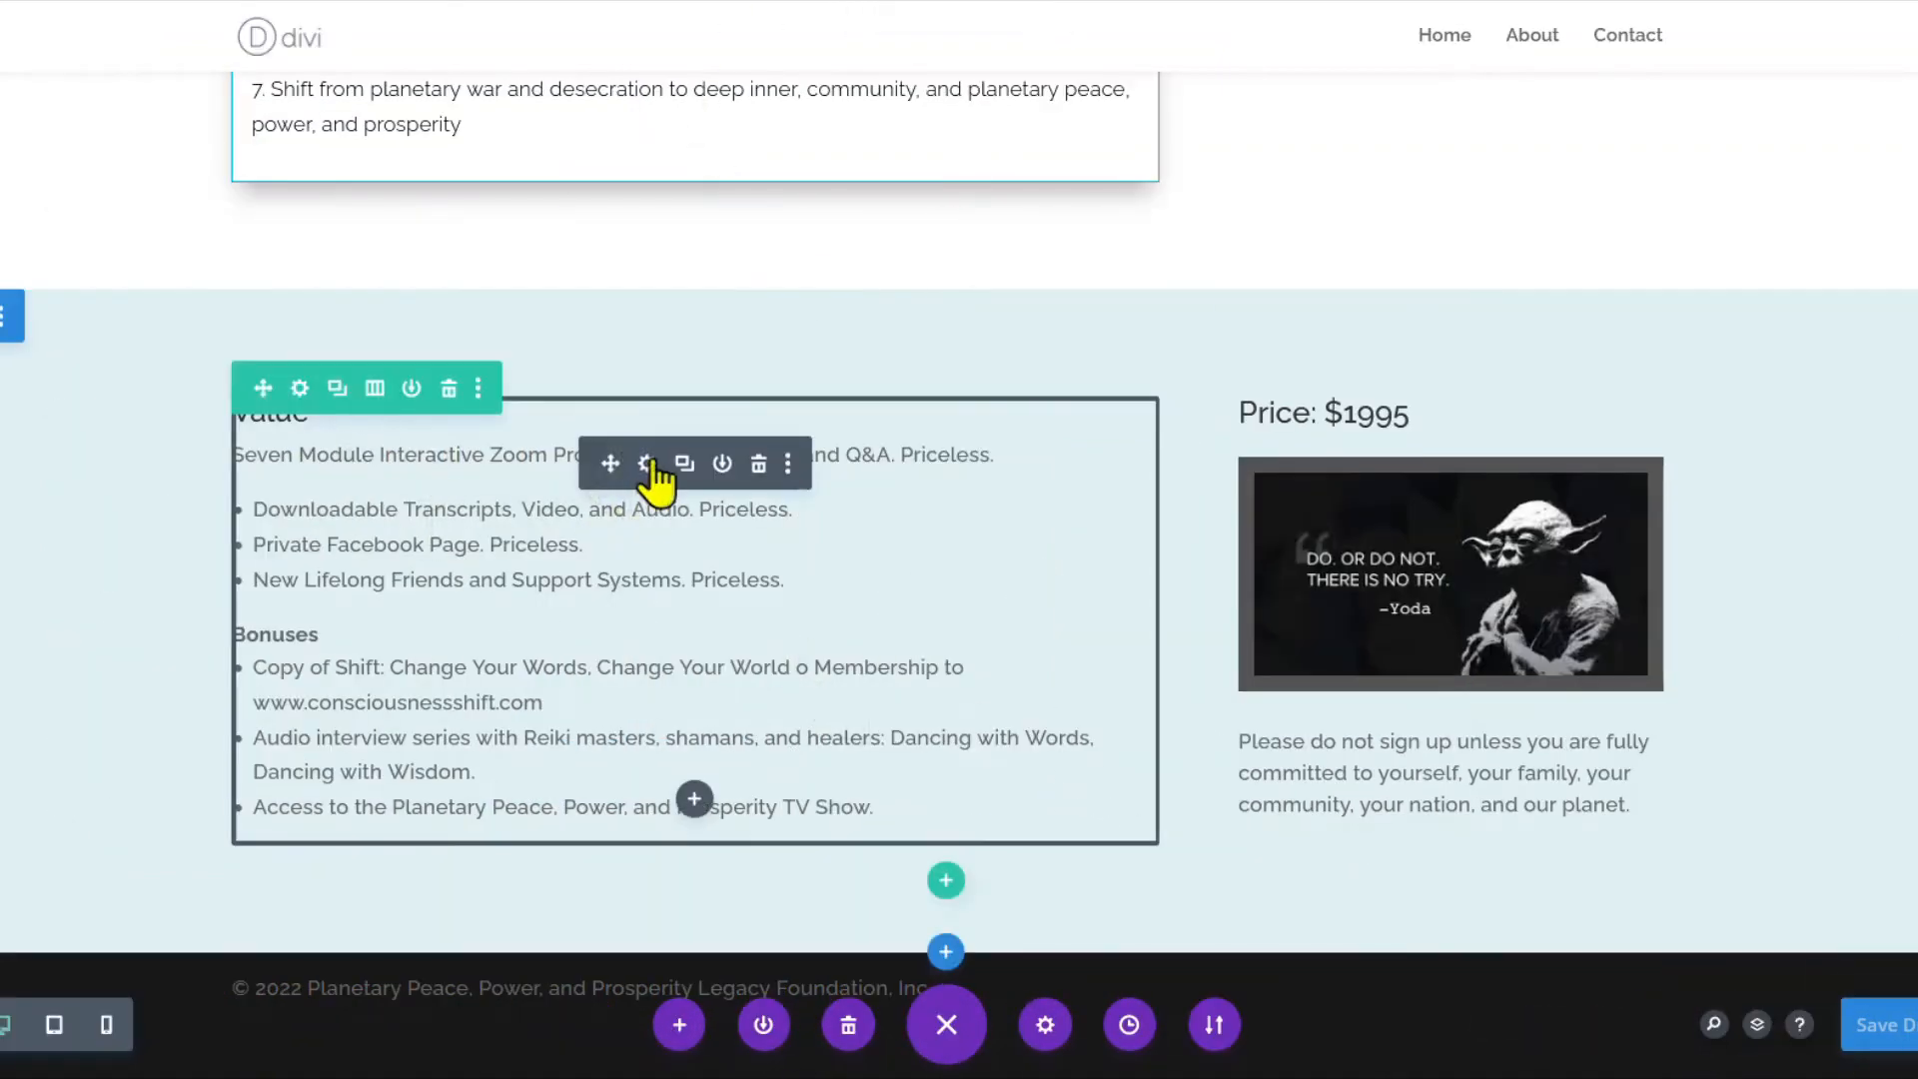
click(472, 475)
key(Return)
double_click(642, 431)
key(ctrl+c)
scroll(698, 398, up, 5)
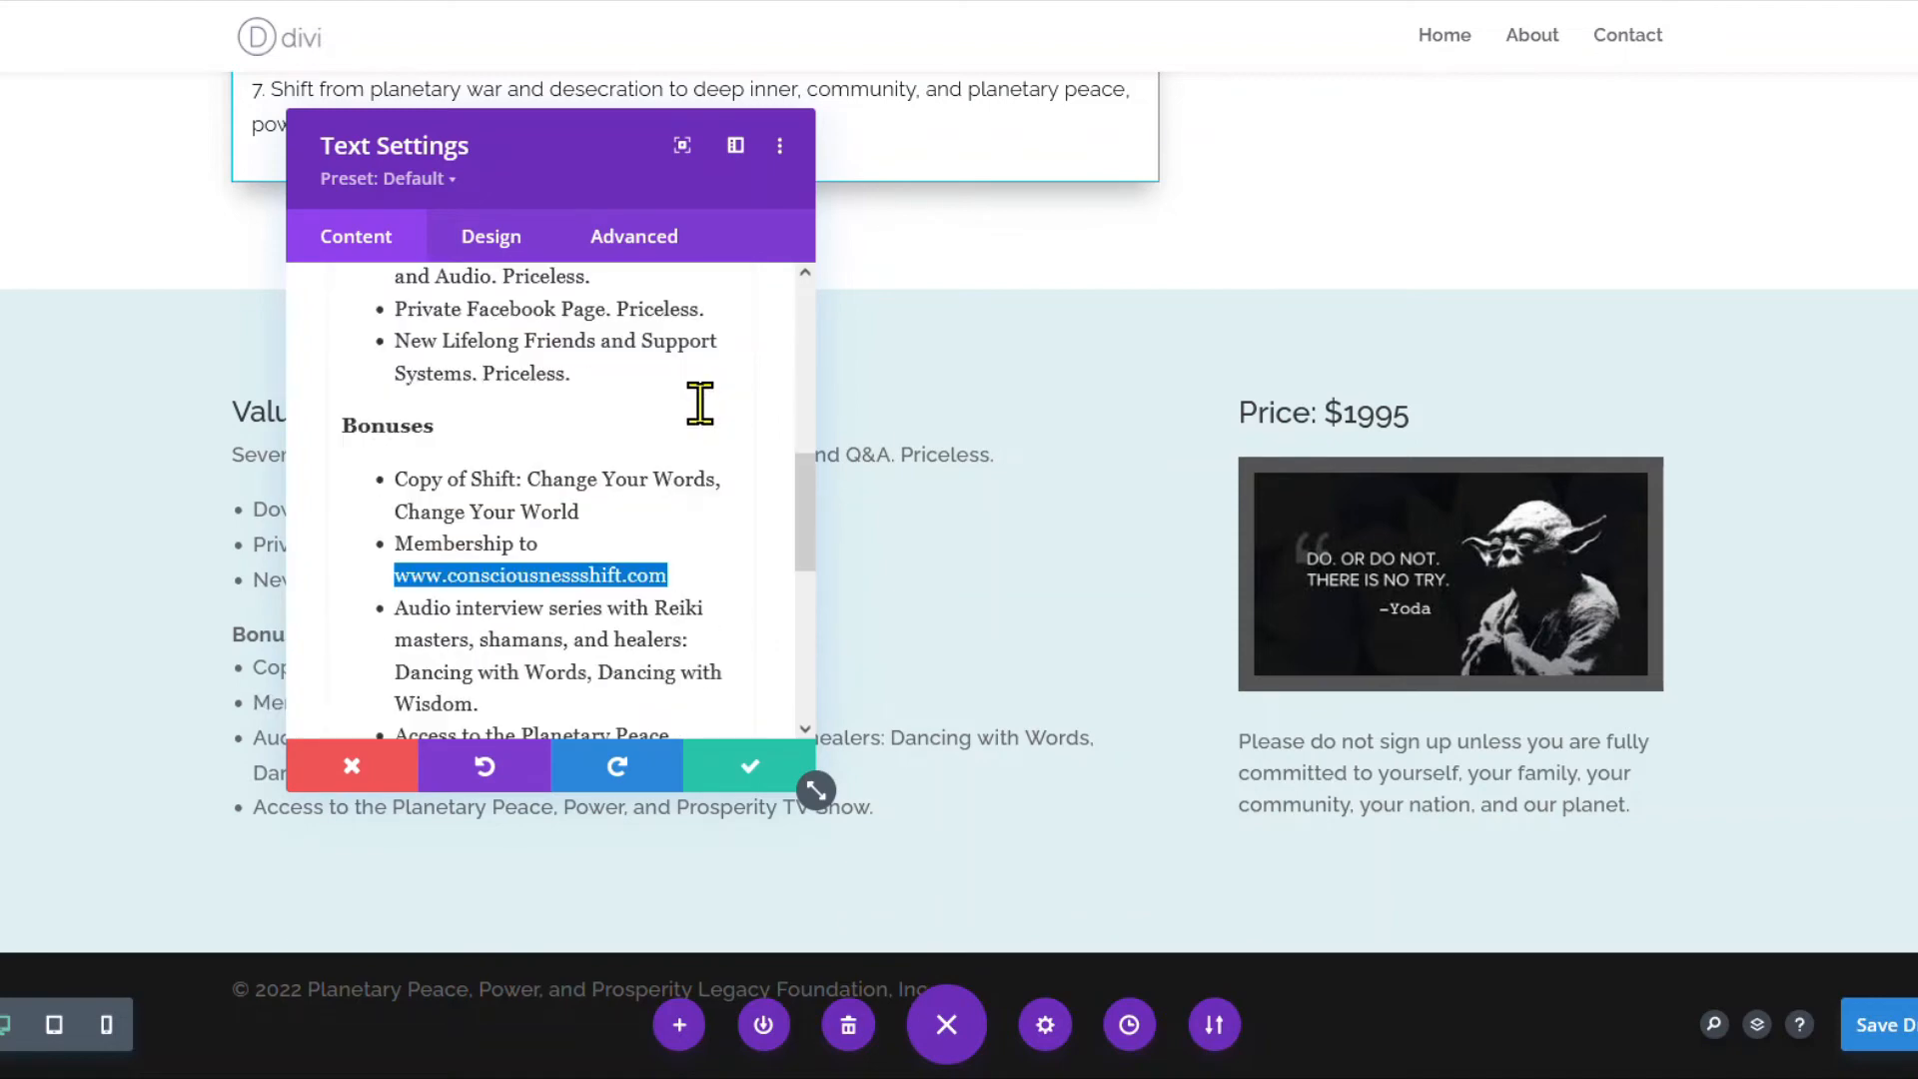
click(699, 360)
text(https://)
key(ctrl+v)
click(910, 594)
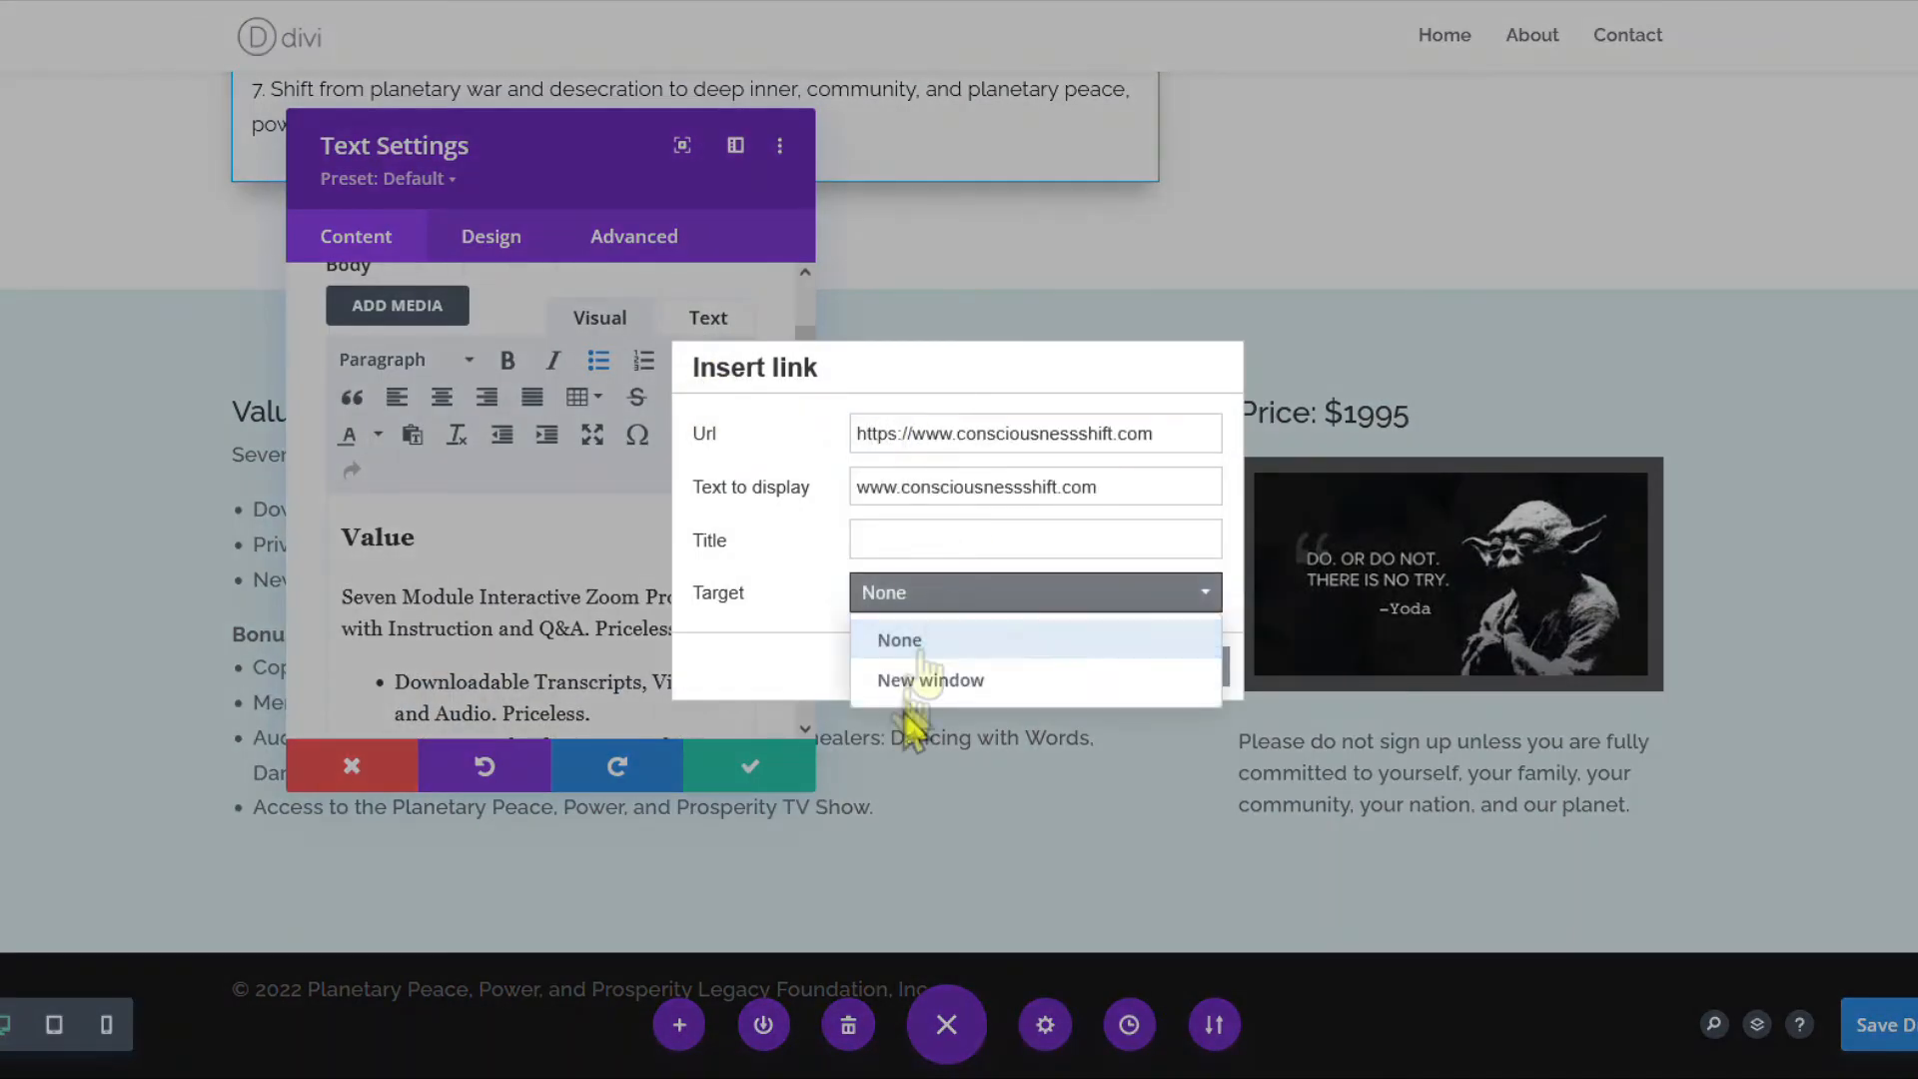
click(921, 683)
click(1107, 667)
Italicise the book and series titles in the bonus list, including Dancing with Words, Dancing with Wisdom.
scroll(672, 595, down, 3)
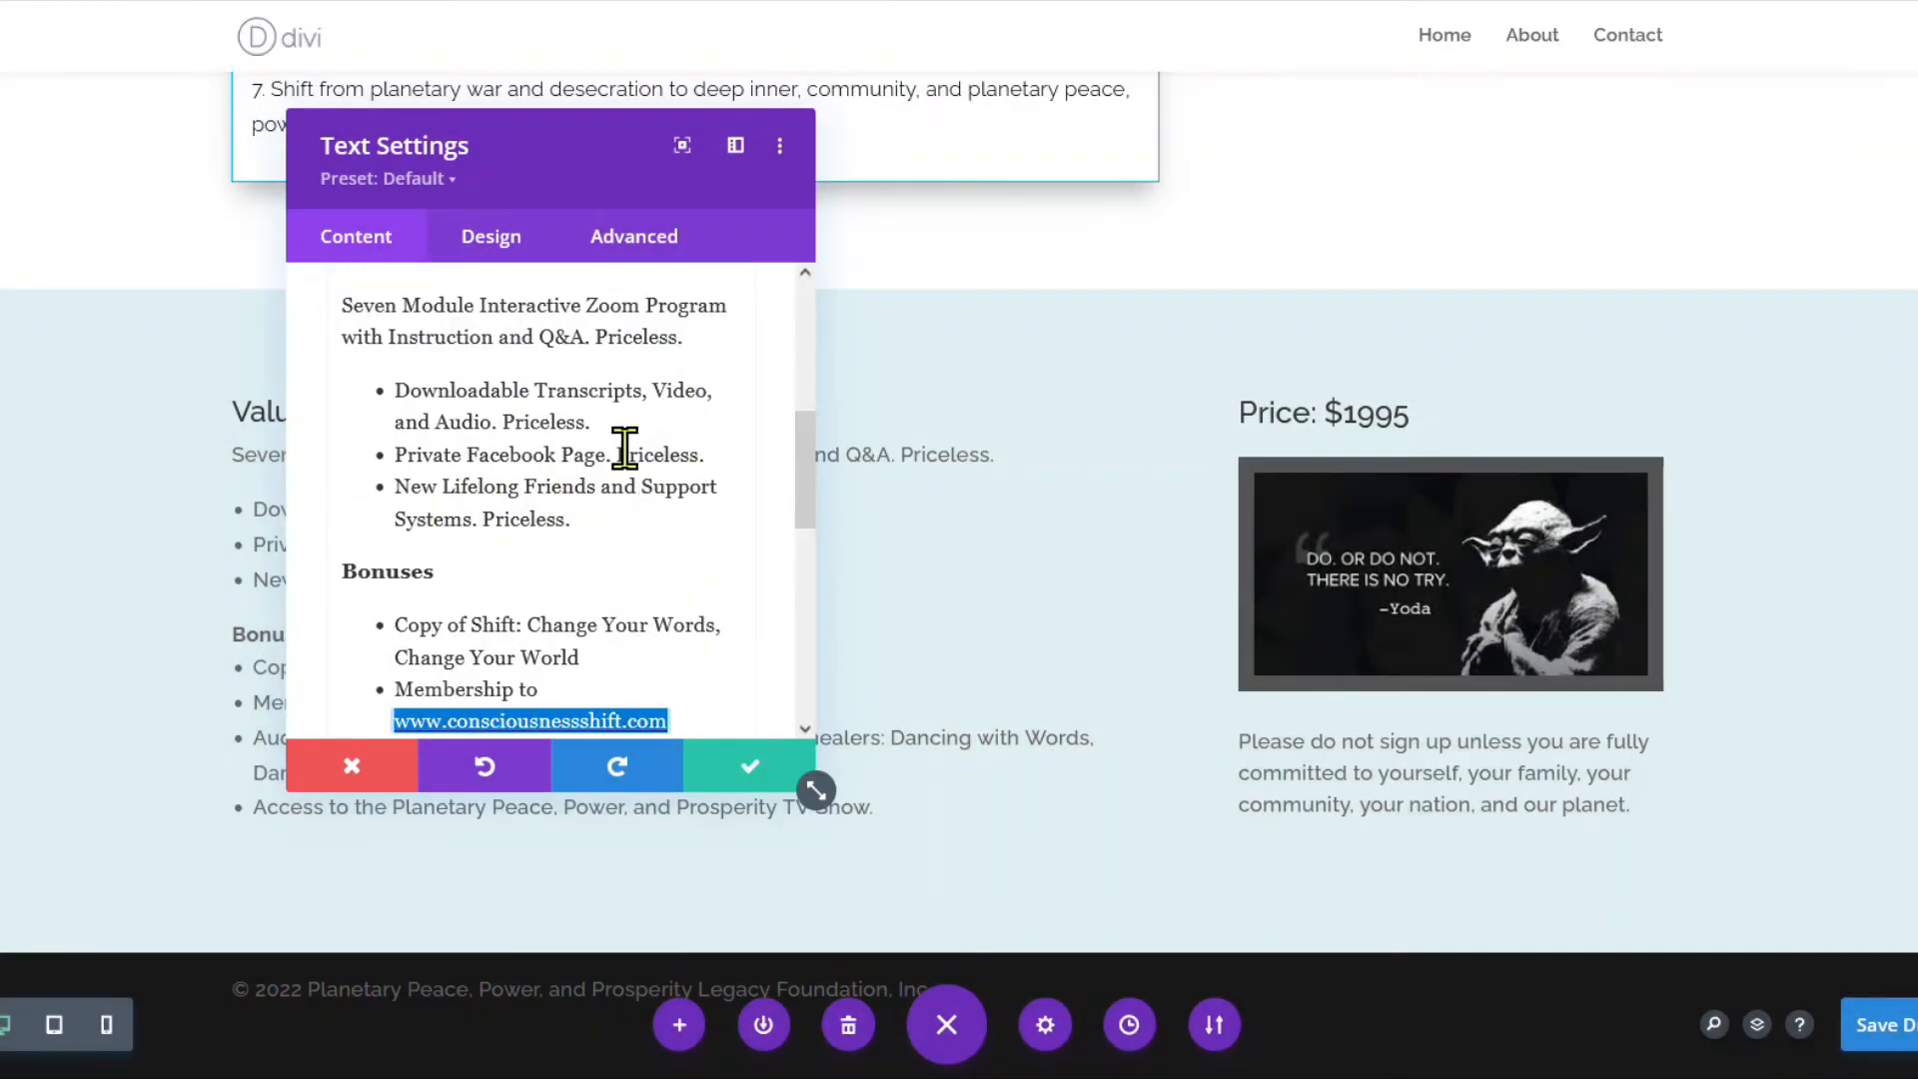
scroll(624, 447, down, 3)
drag(470, 326, 527, 363)
scroll(569, 578, up, 5)
scroll(629, 359, down, 8)
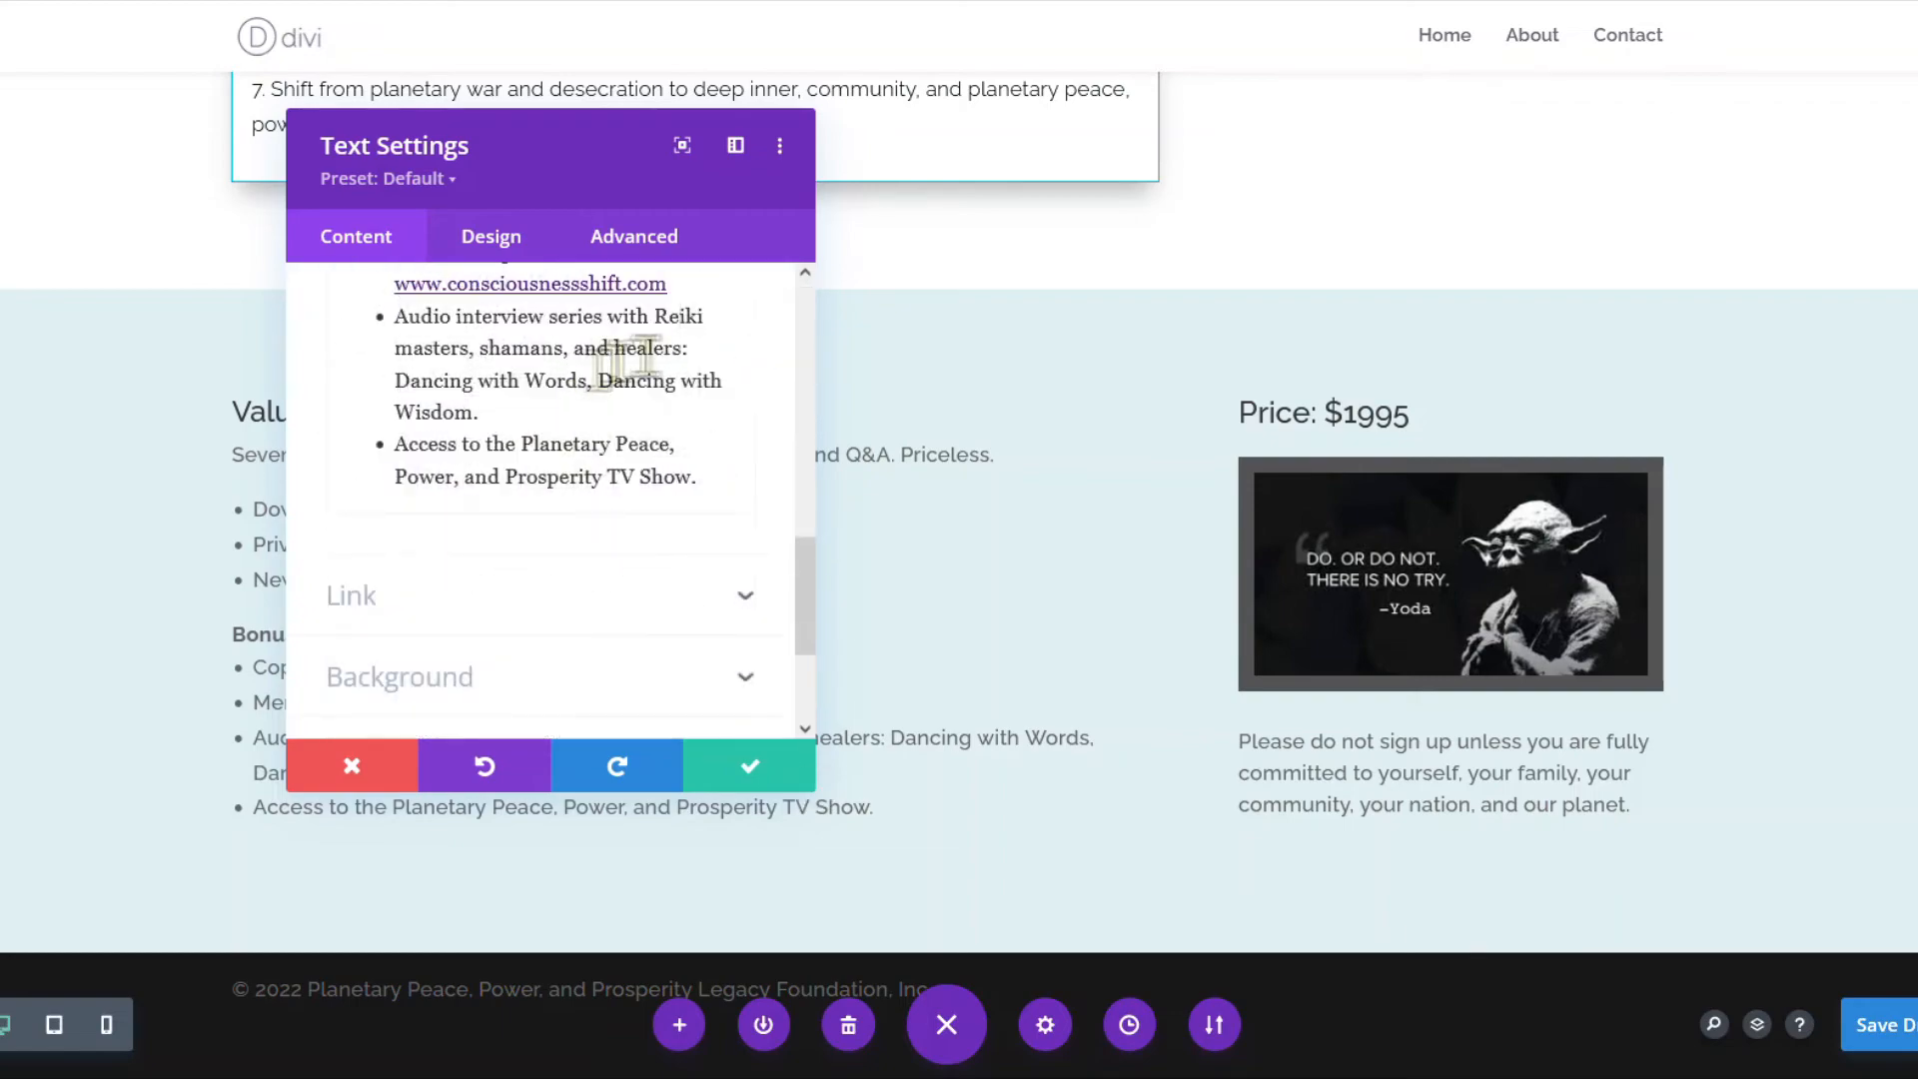
drag(395, 380, 473, 411)
key(ctrl+i)
scroll(521, 499, up, 3)
scroll(600, 490, down, 5)
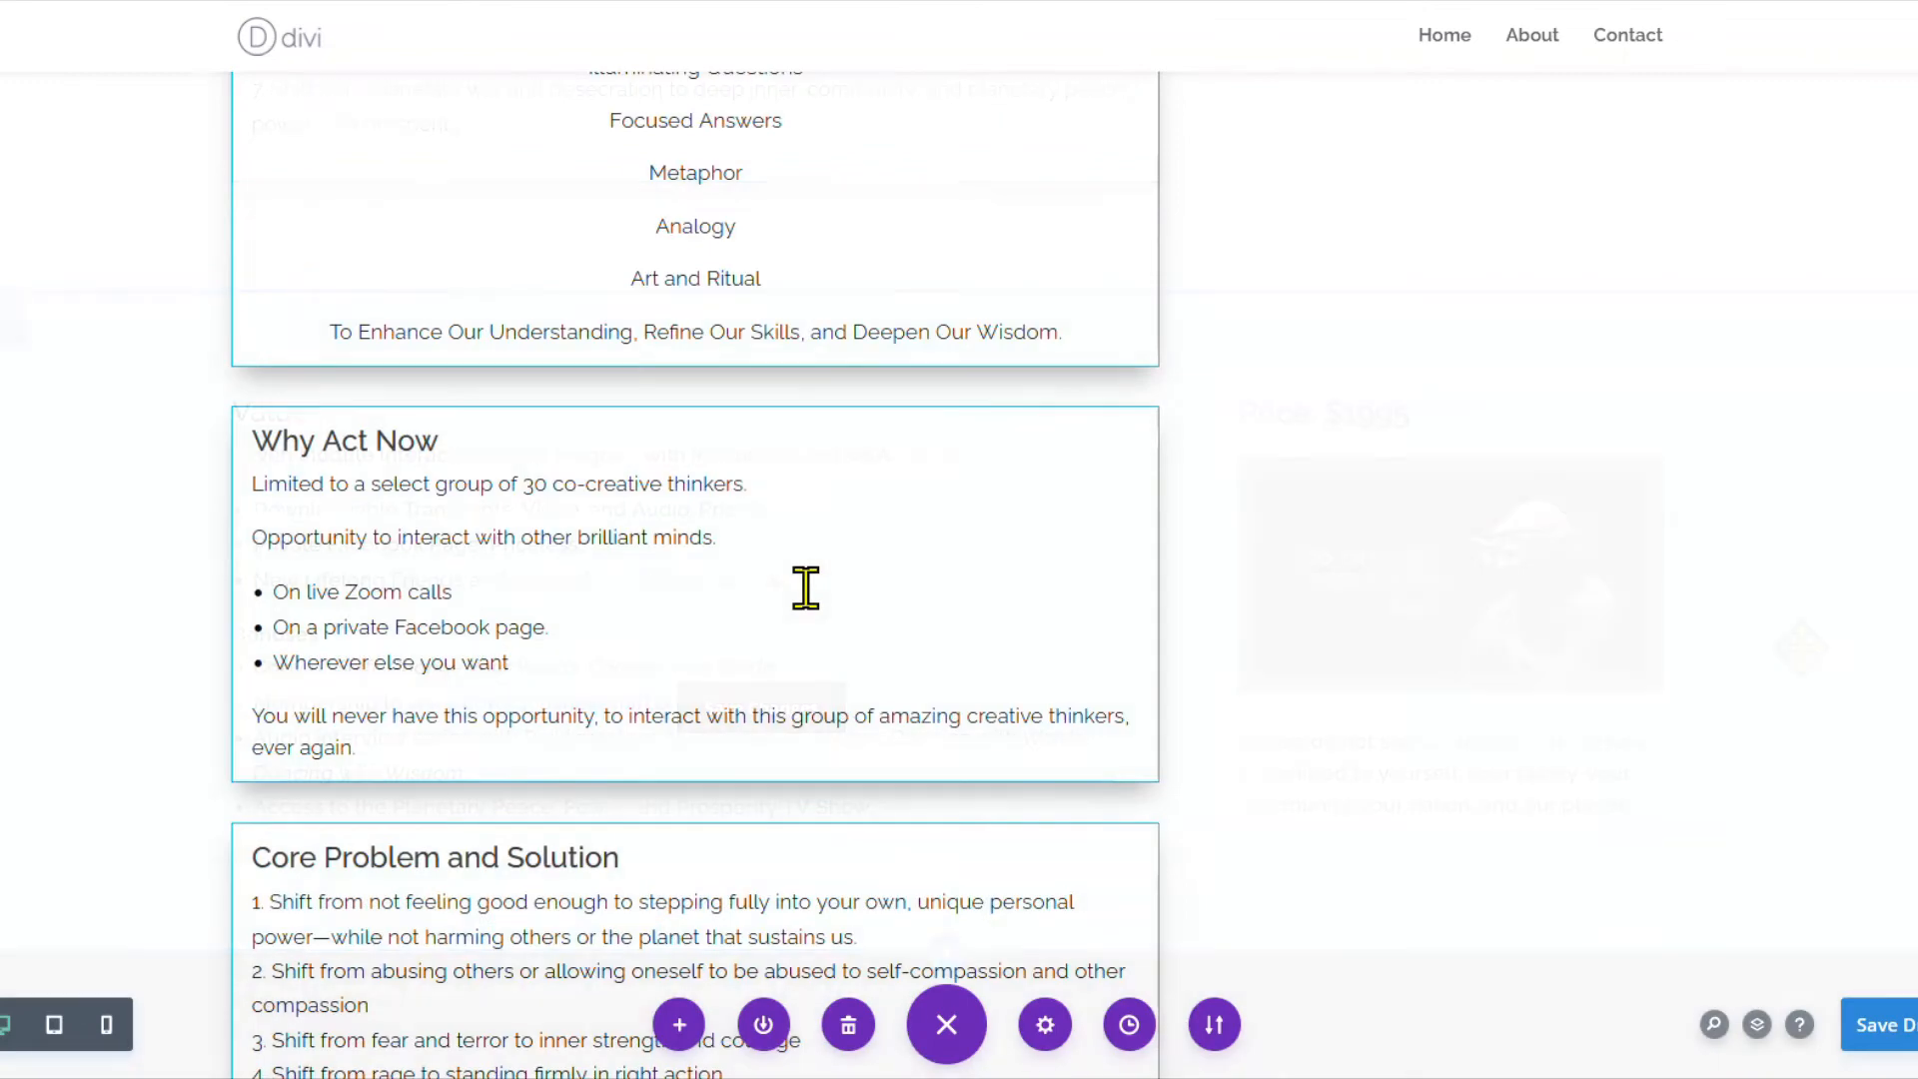
scroll(805, 586, up, 5)
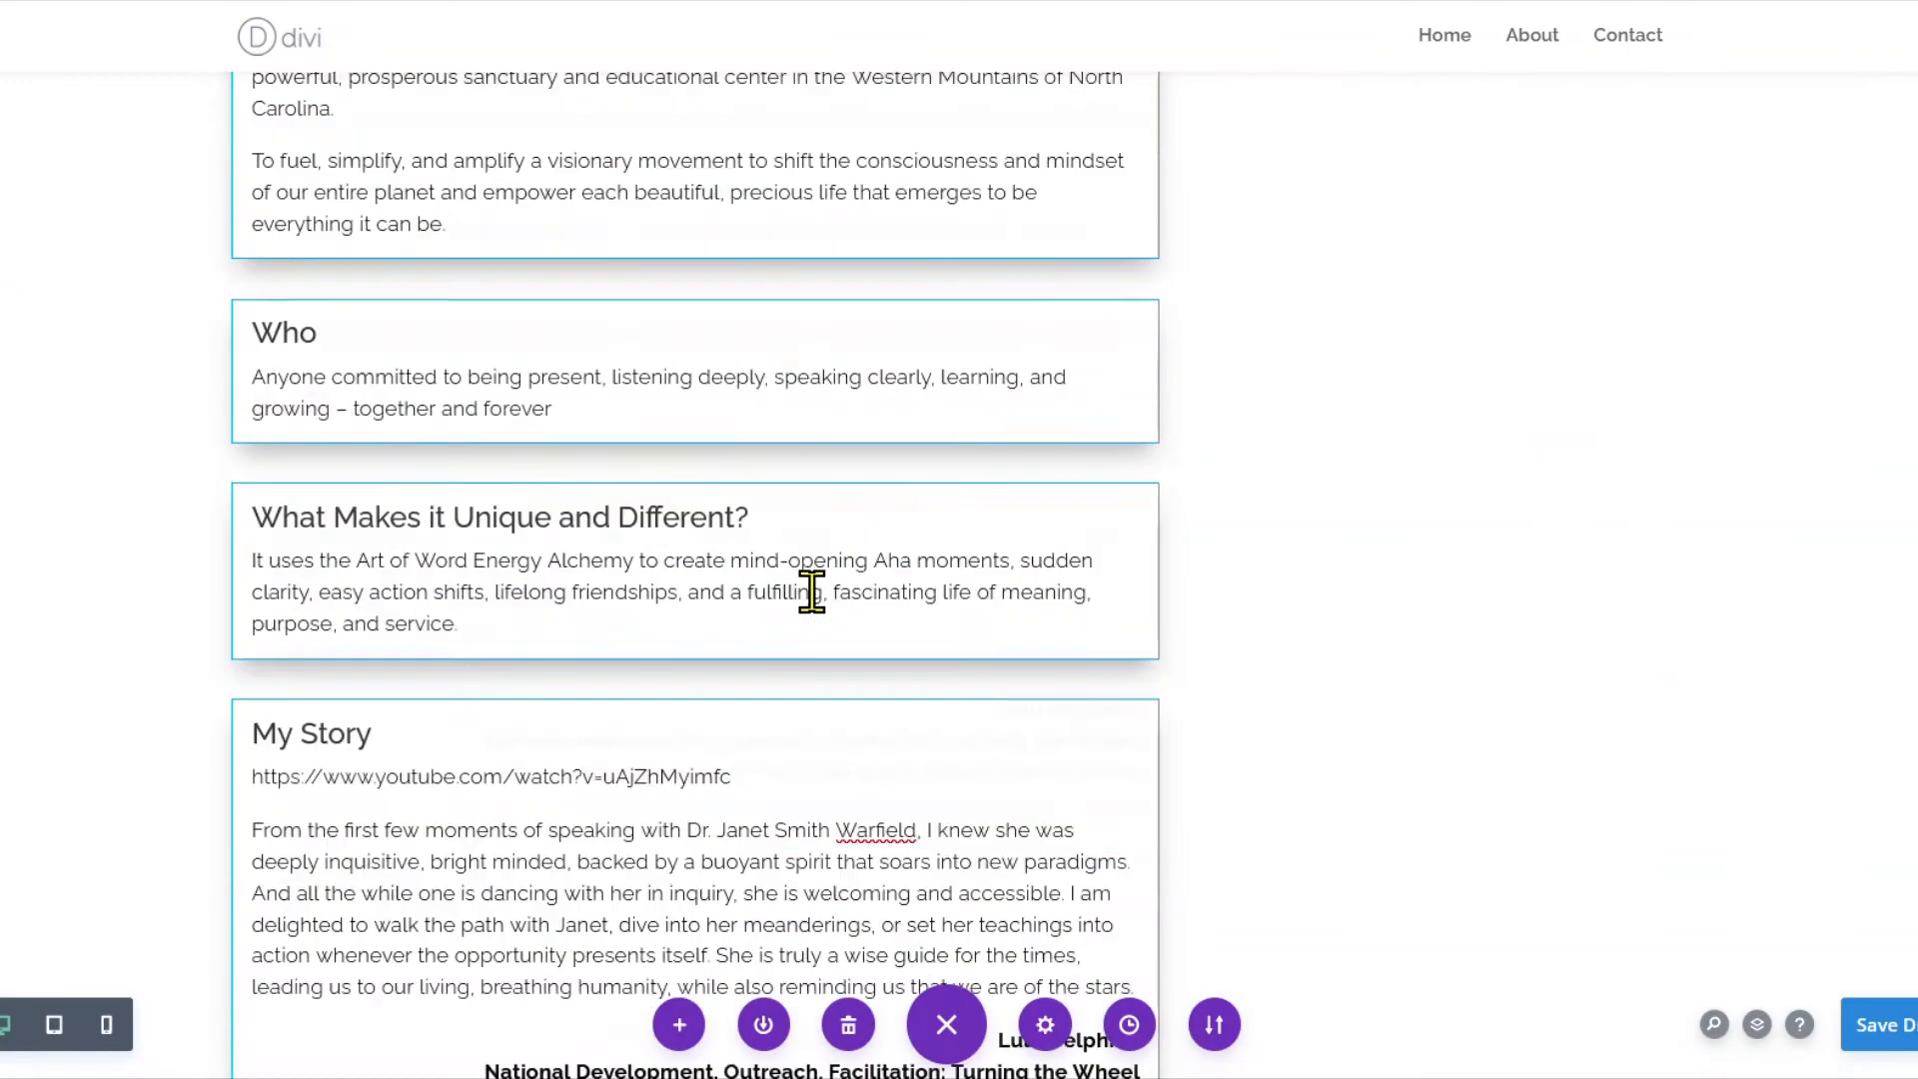
Paste the easy-insights quote into the testimonial body.
scroll(811, 591, up, 6)
mouse_move(1541, 578)
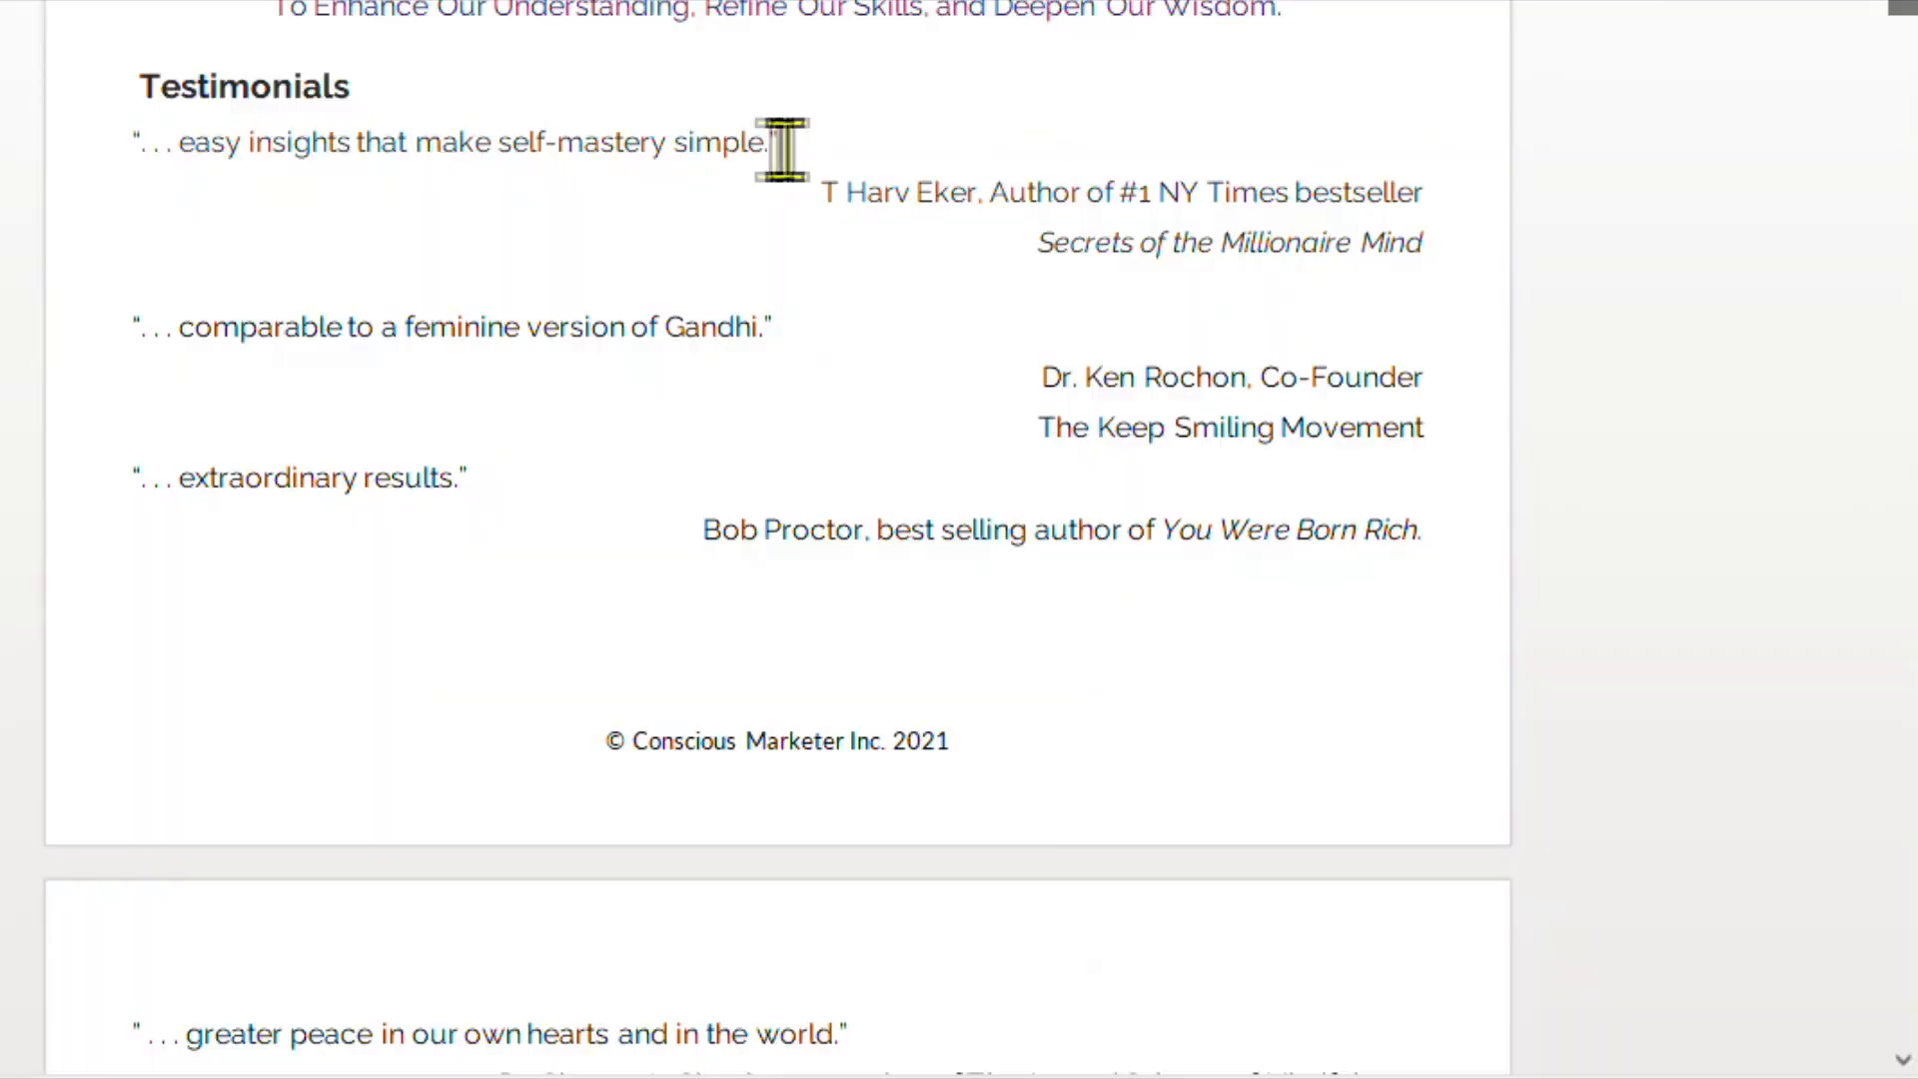
drag(783, 148, 127, 158)
key(ctrl+c)
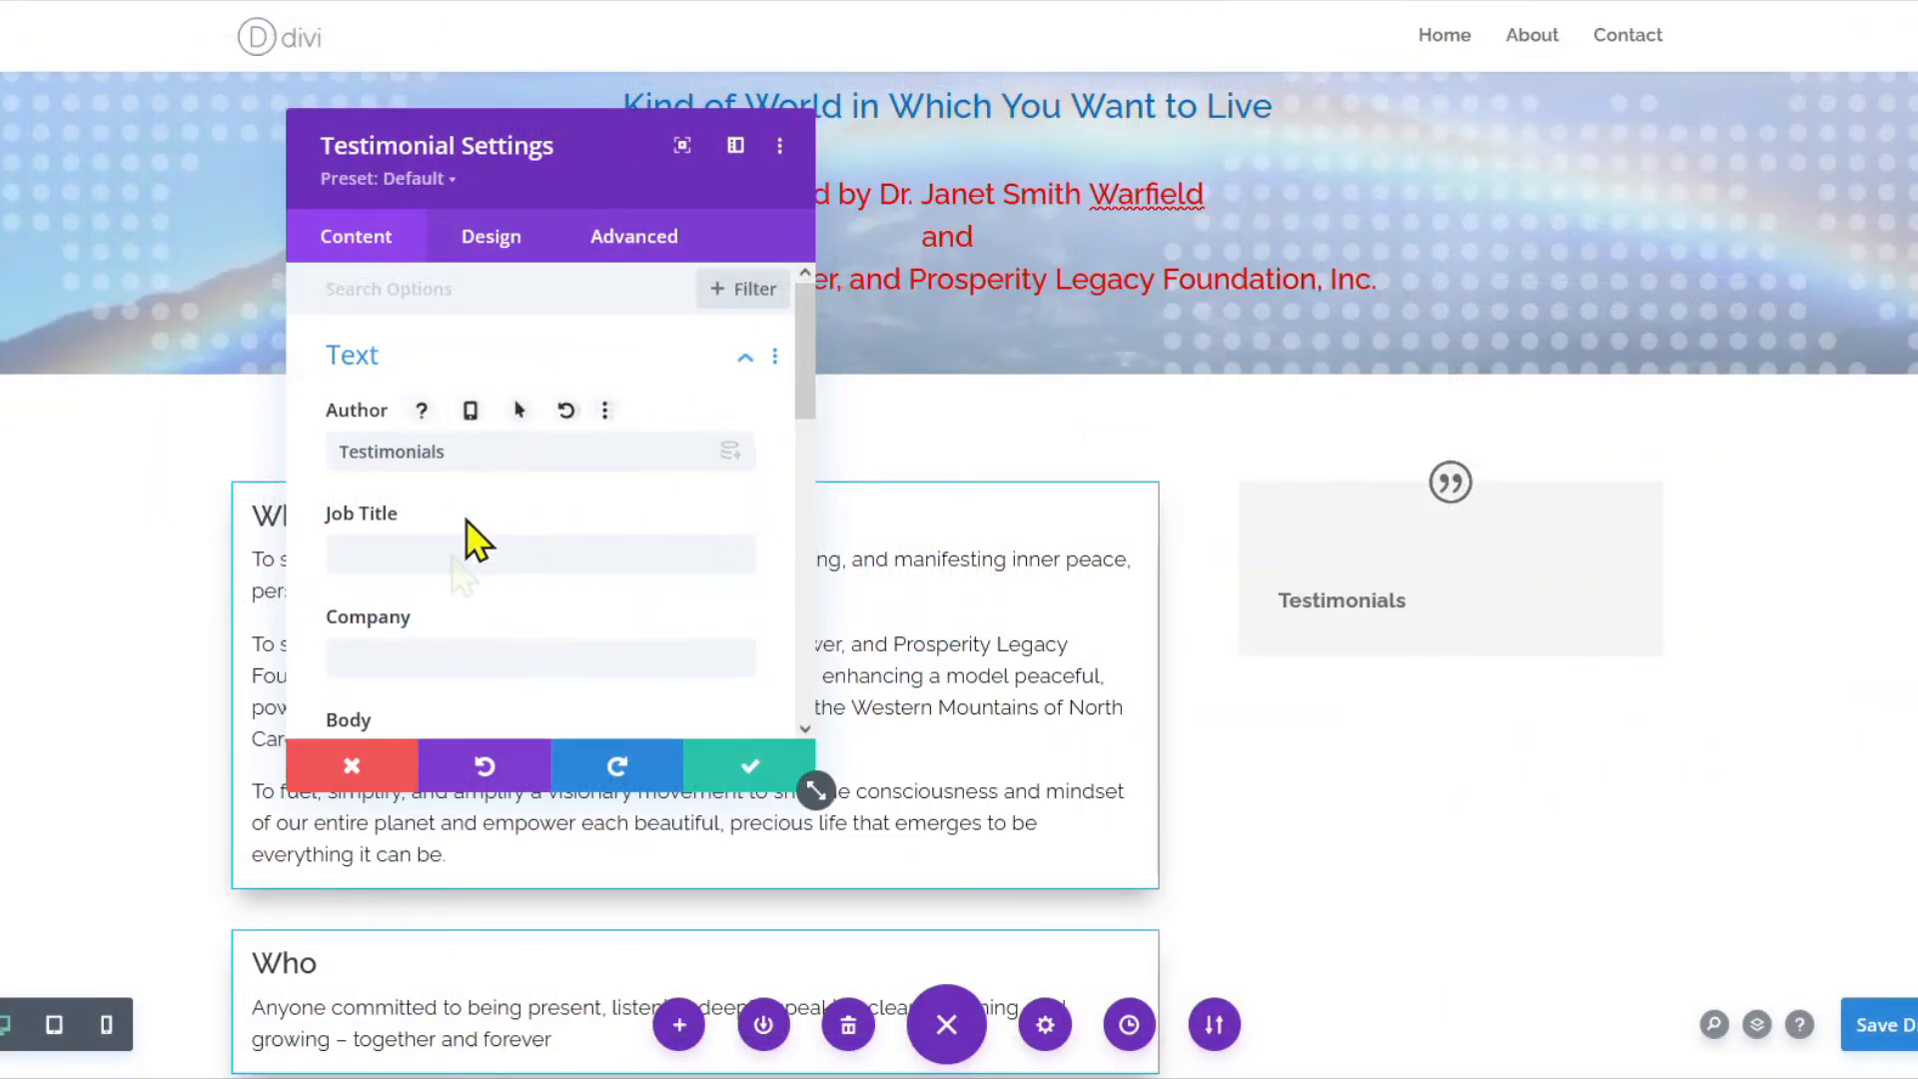
scroll(420, 667, down, 3)
click(711, 337)
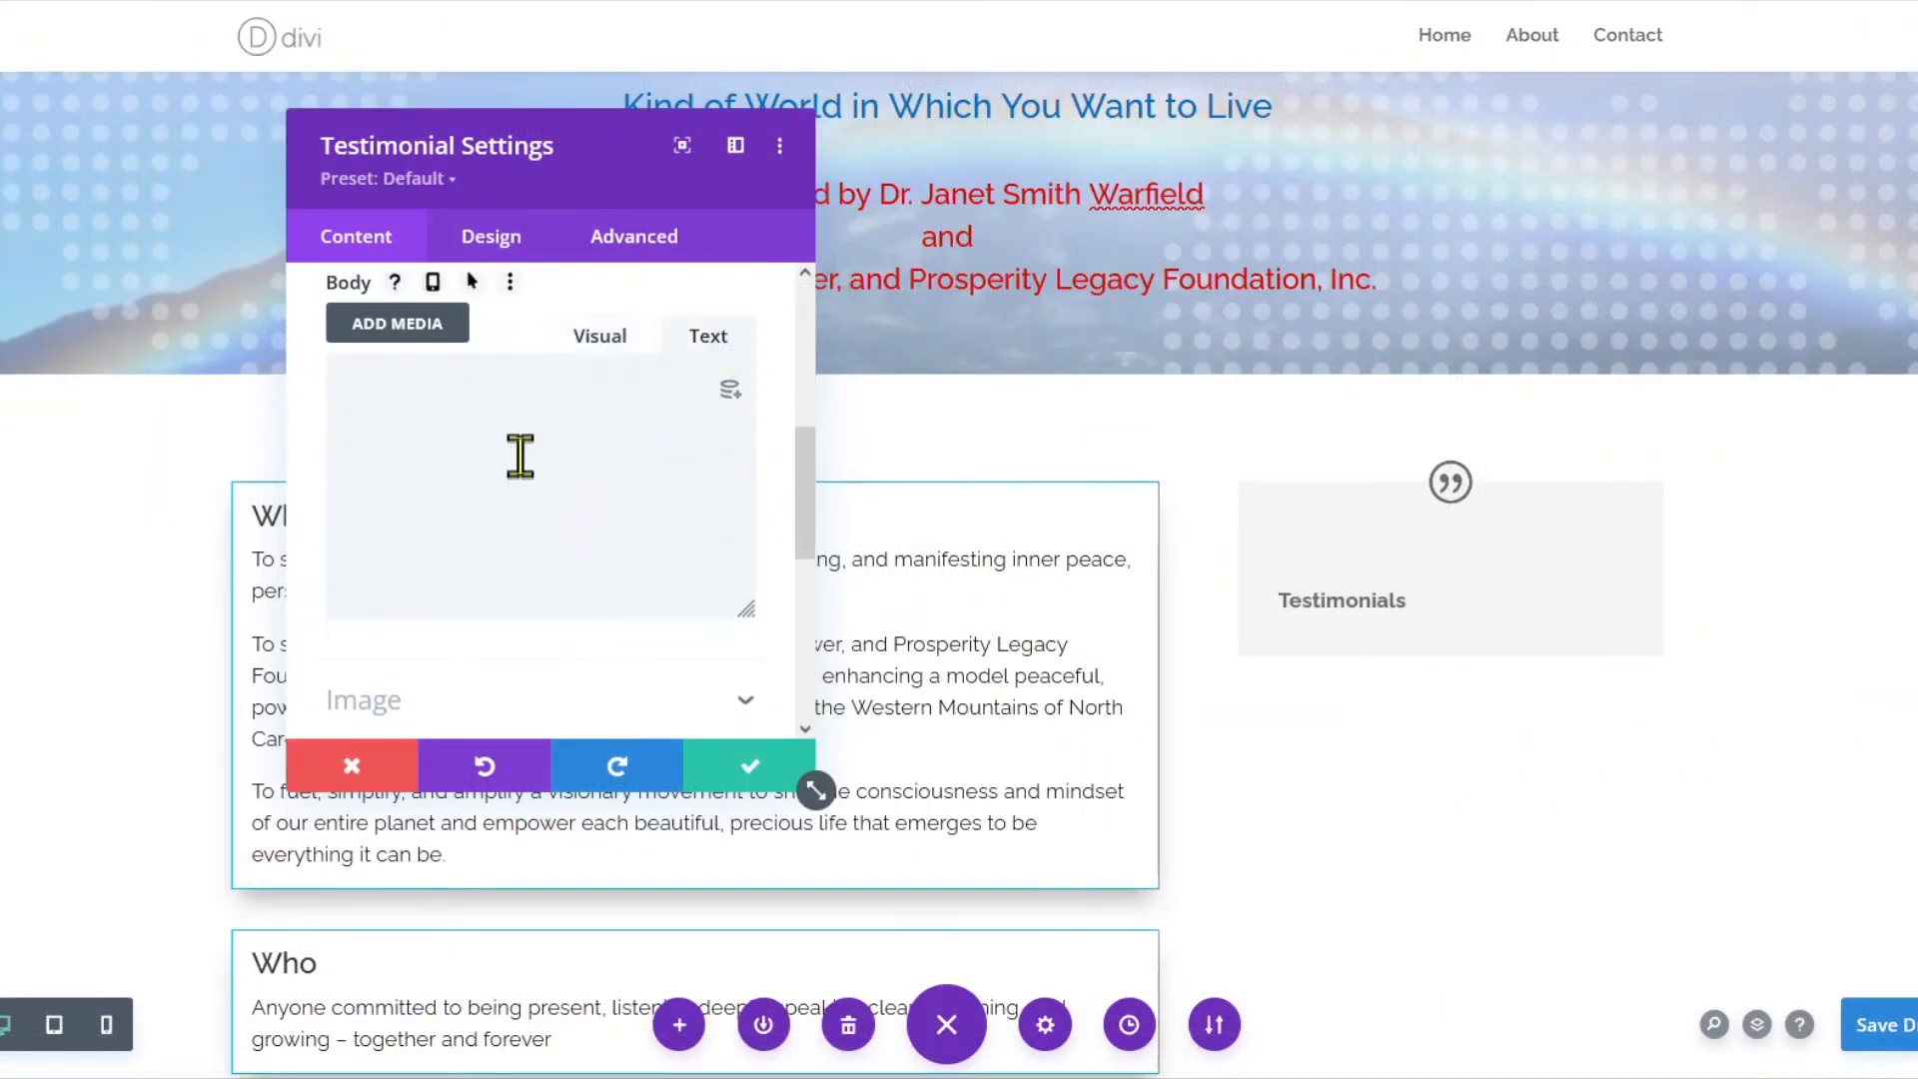
click(520, 452)
key(ctrl+v)
click(597, 340)
scroll(567, 457, up, 3)
Fill in the author's name, 'Author of #1 NY Times bestseller' job title and 'Secrets of the Millionaire Mind' company.
key(alt+Tab)
drag(1783, 275, 1169, 262)
key(alt+Tab)
drag(505, 300, 300, 310)
click(470, 408)
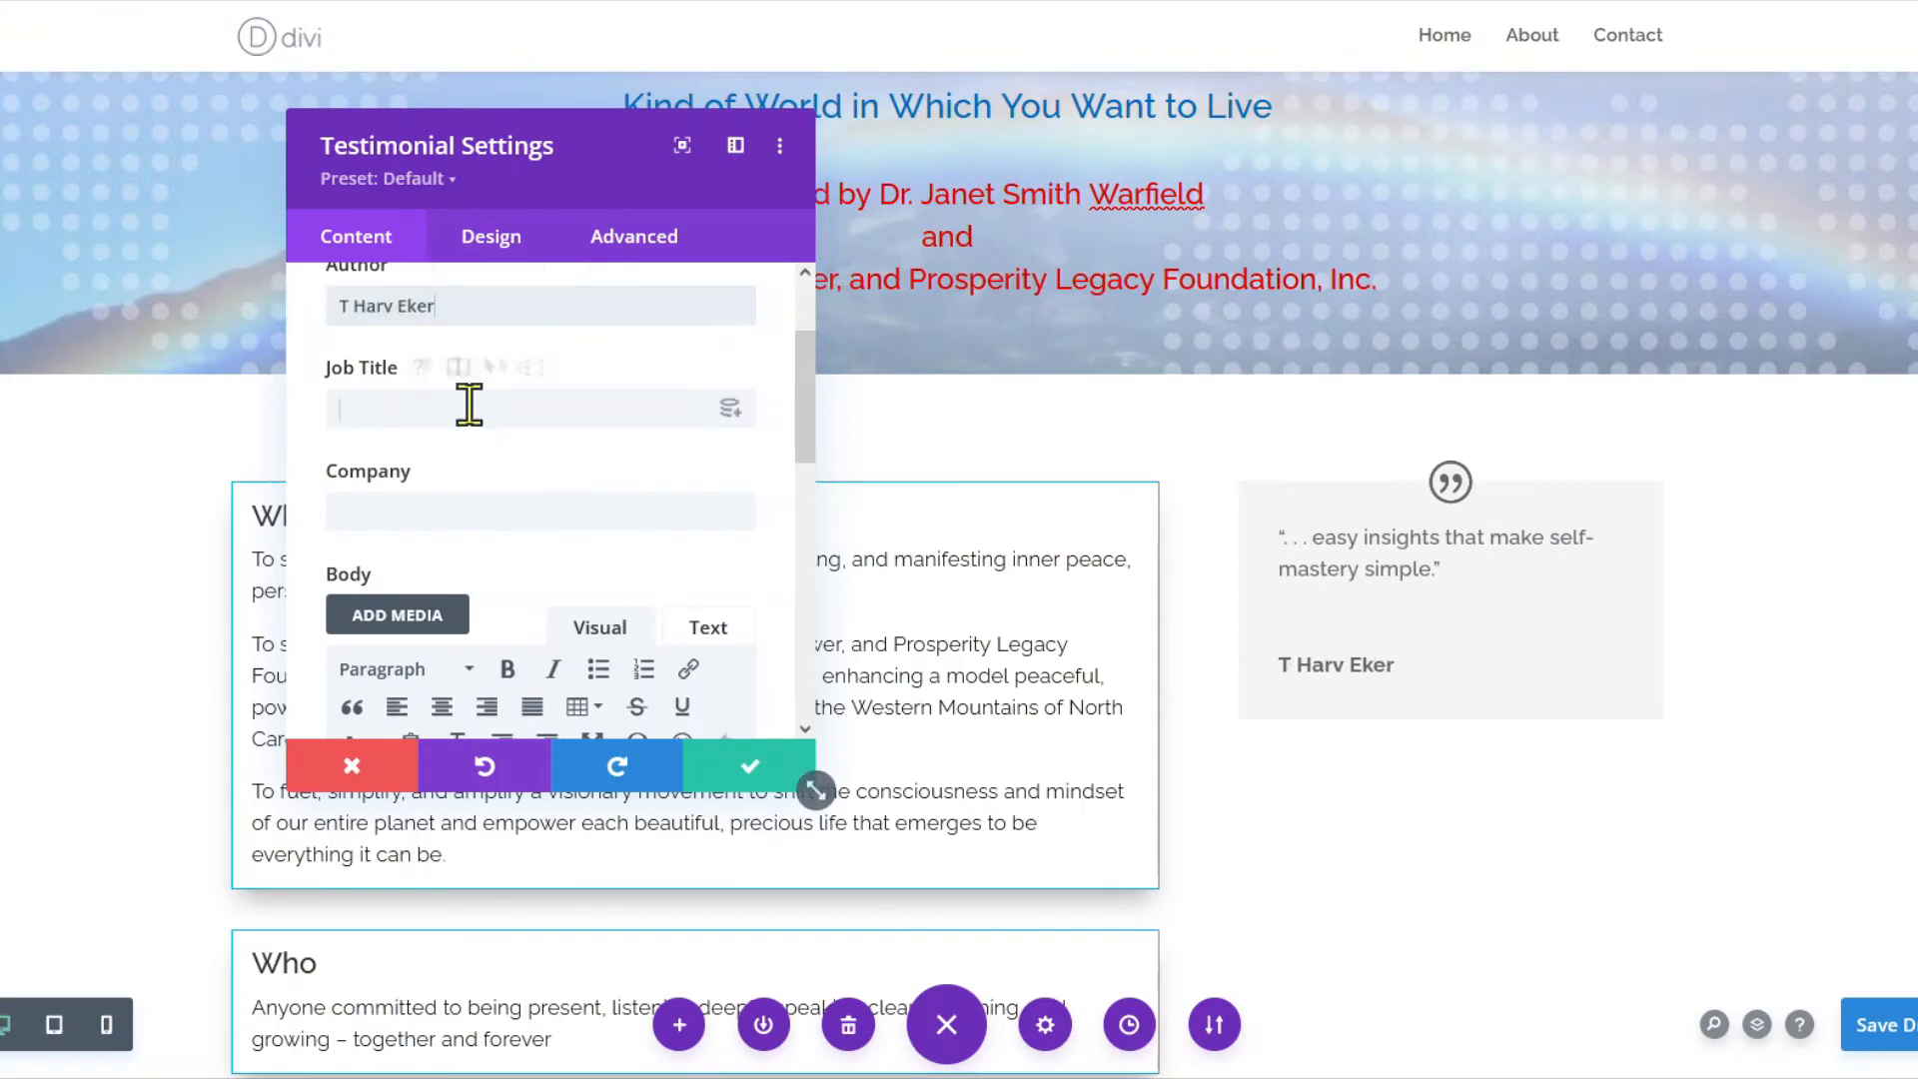
text(Author of #1 NY Times bestseller Secrets of the Millionaire Mind)
drag(489, 410, 788, 410)
key(ctrl+x)
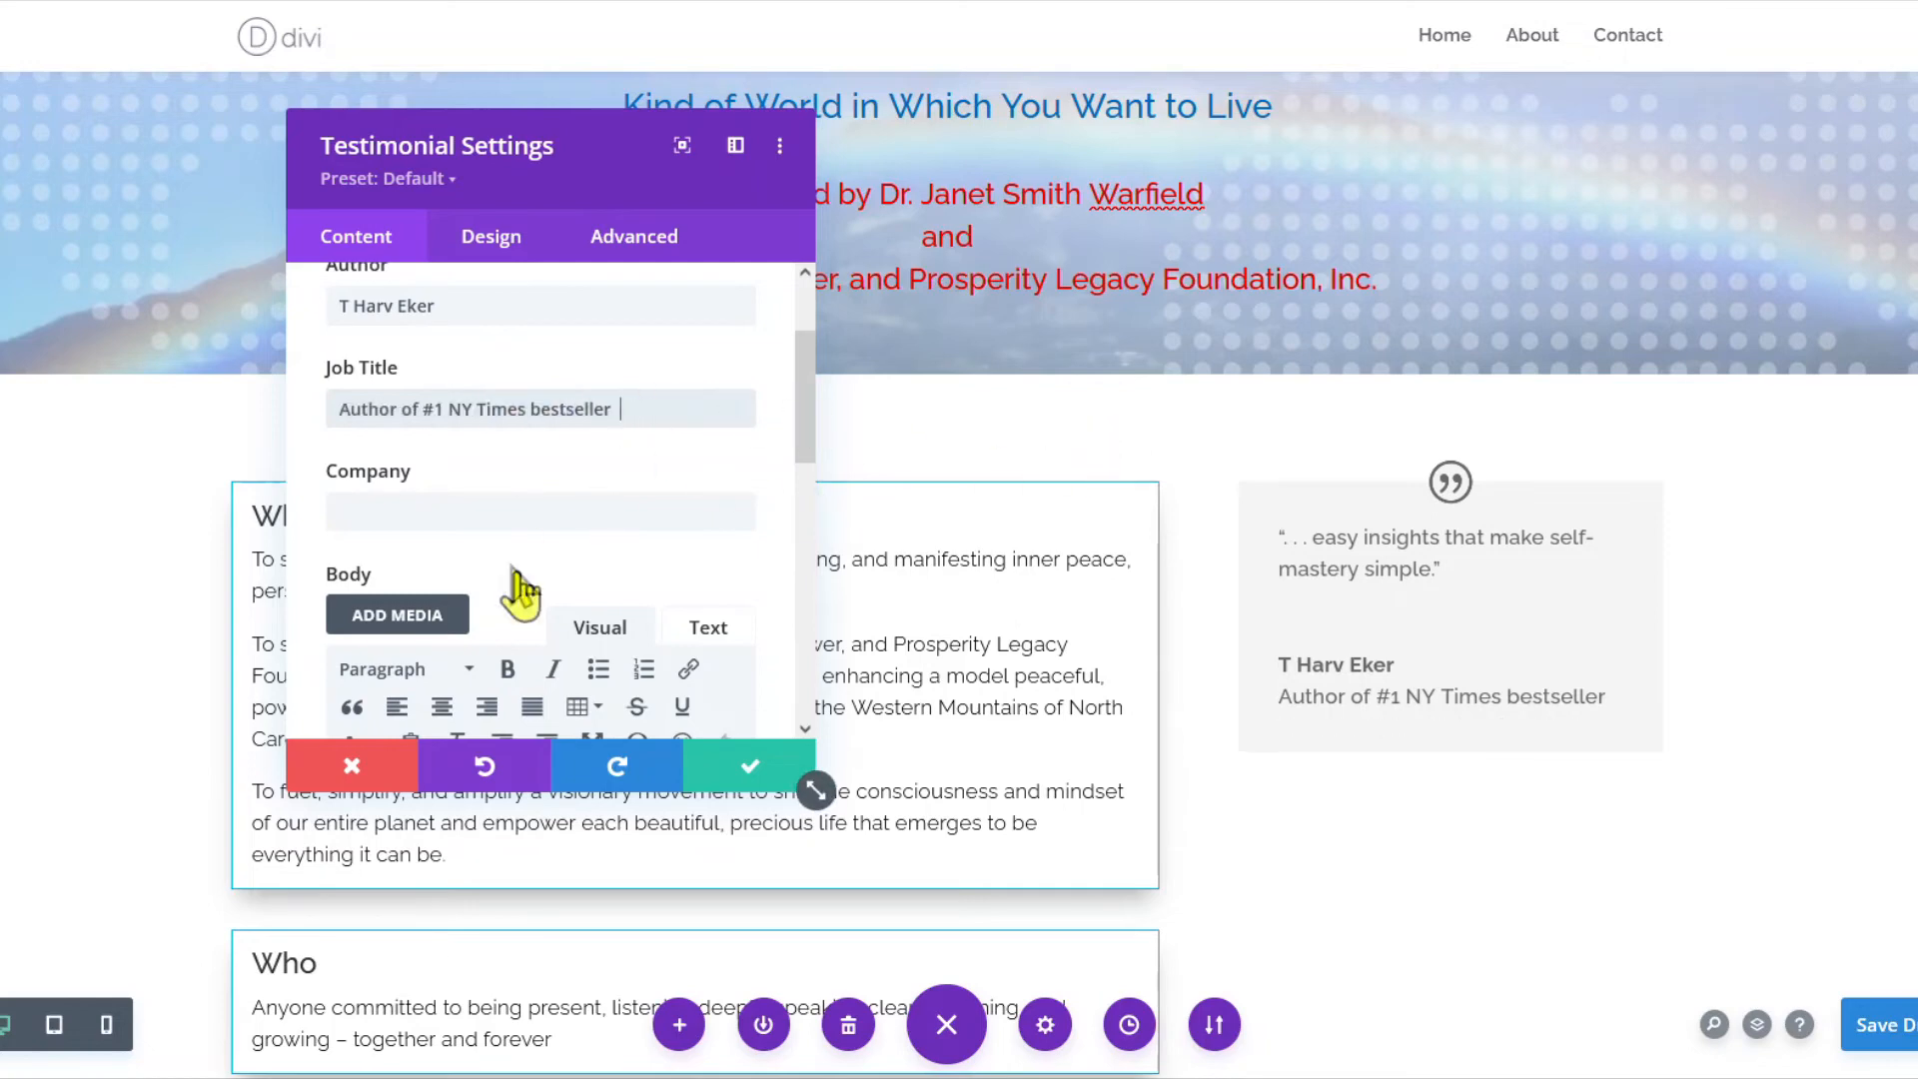
click(450, 508)
key(ctrl+v)
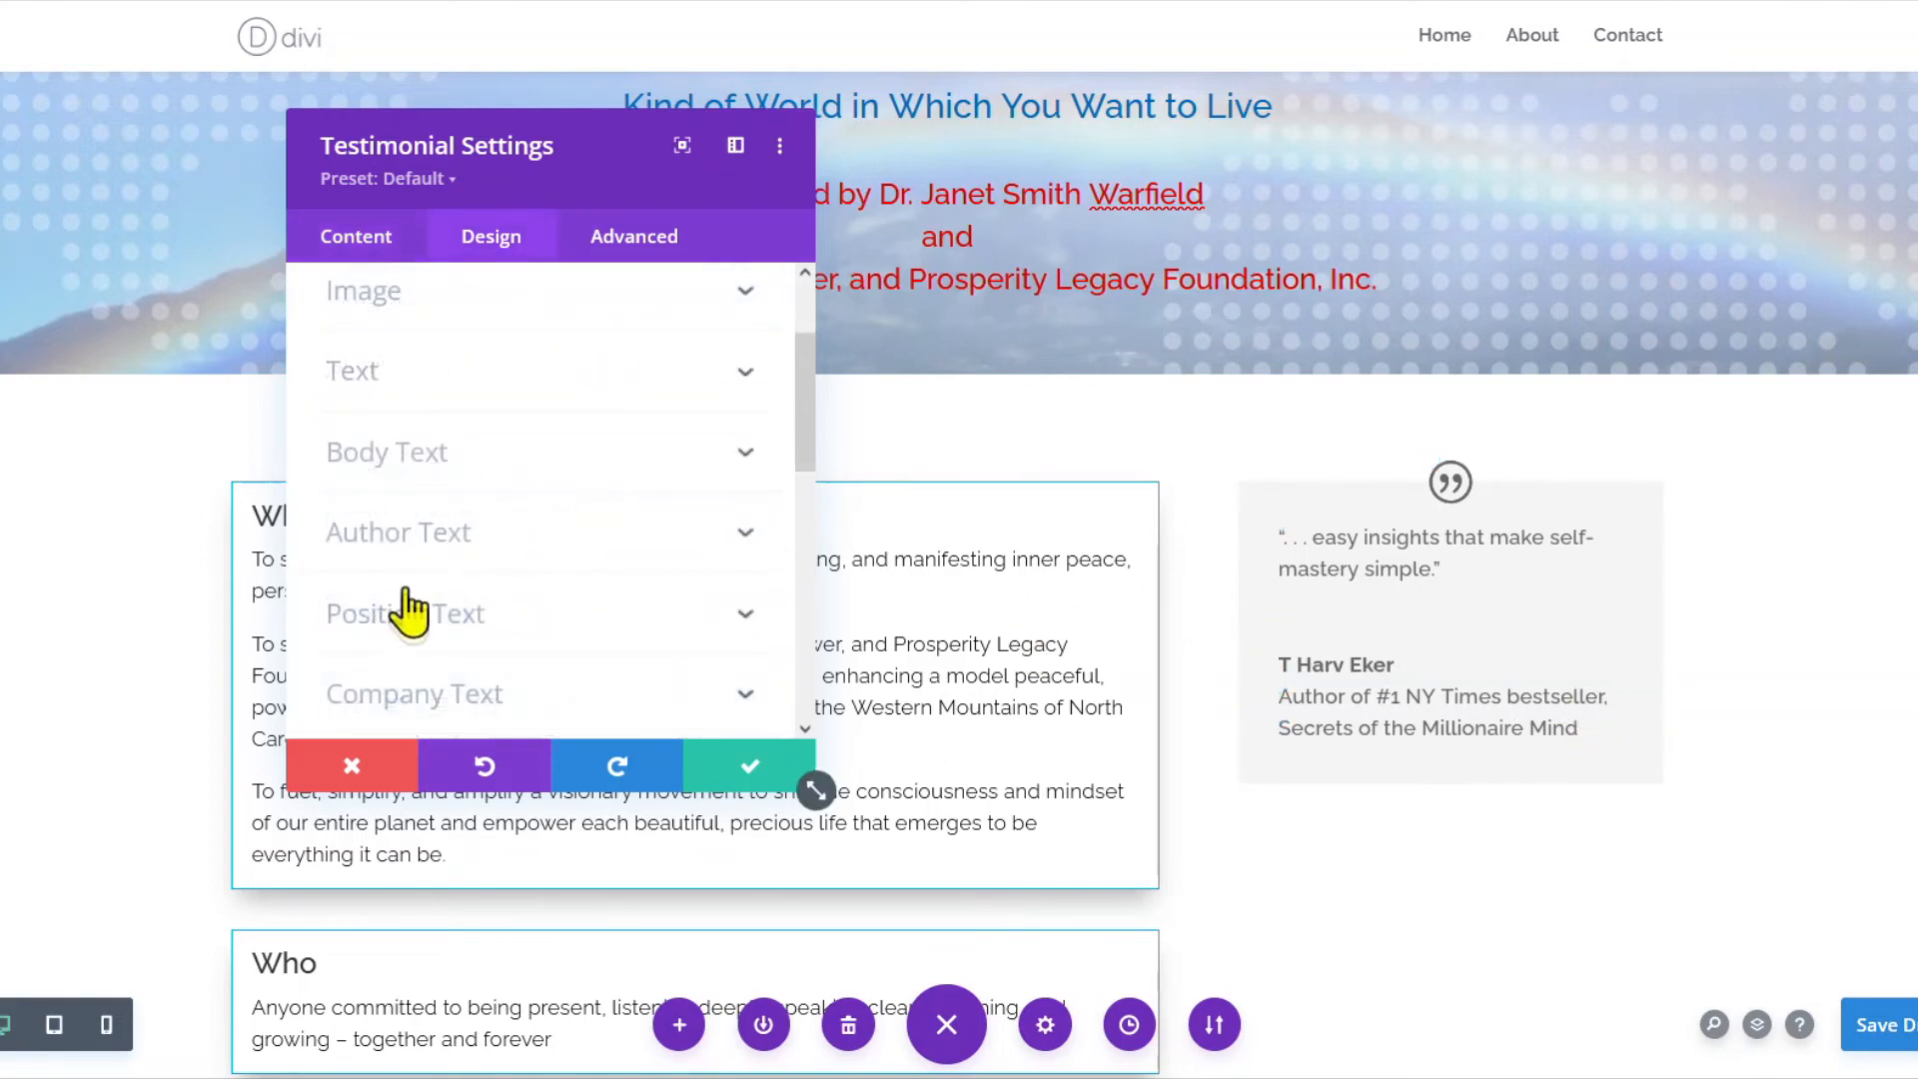
Make the testimonial's company line, Secrets of the Millionaire Mind, italic.
scroll(409, 611, down, 2)
click(425, 560)
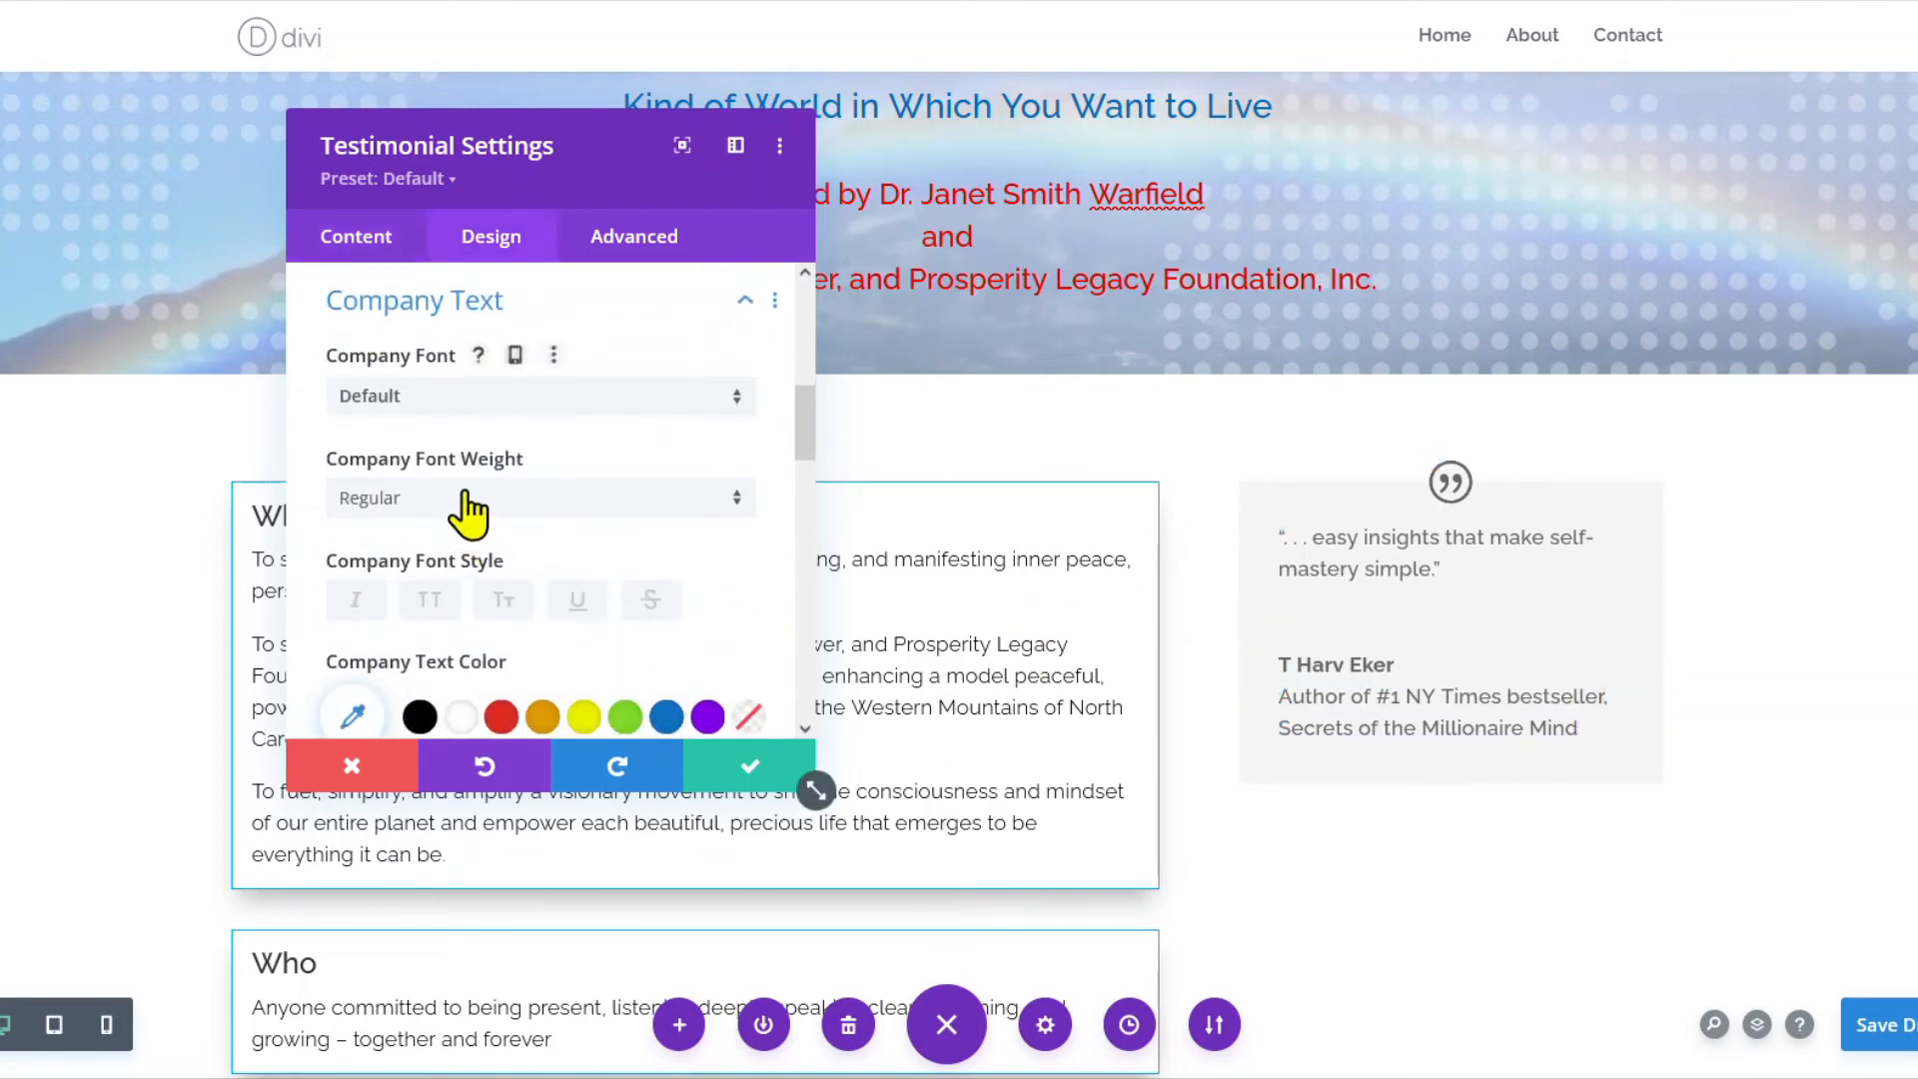
click(359, 601)
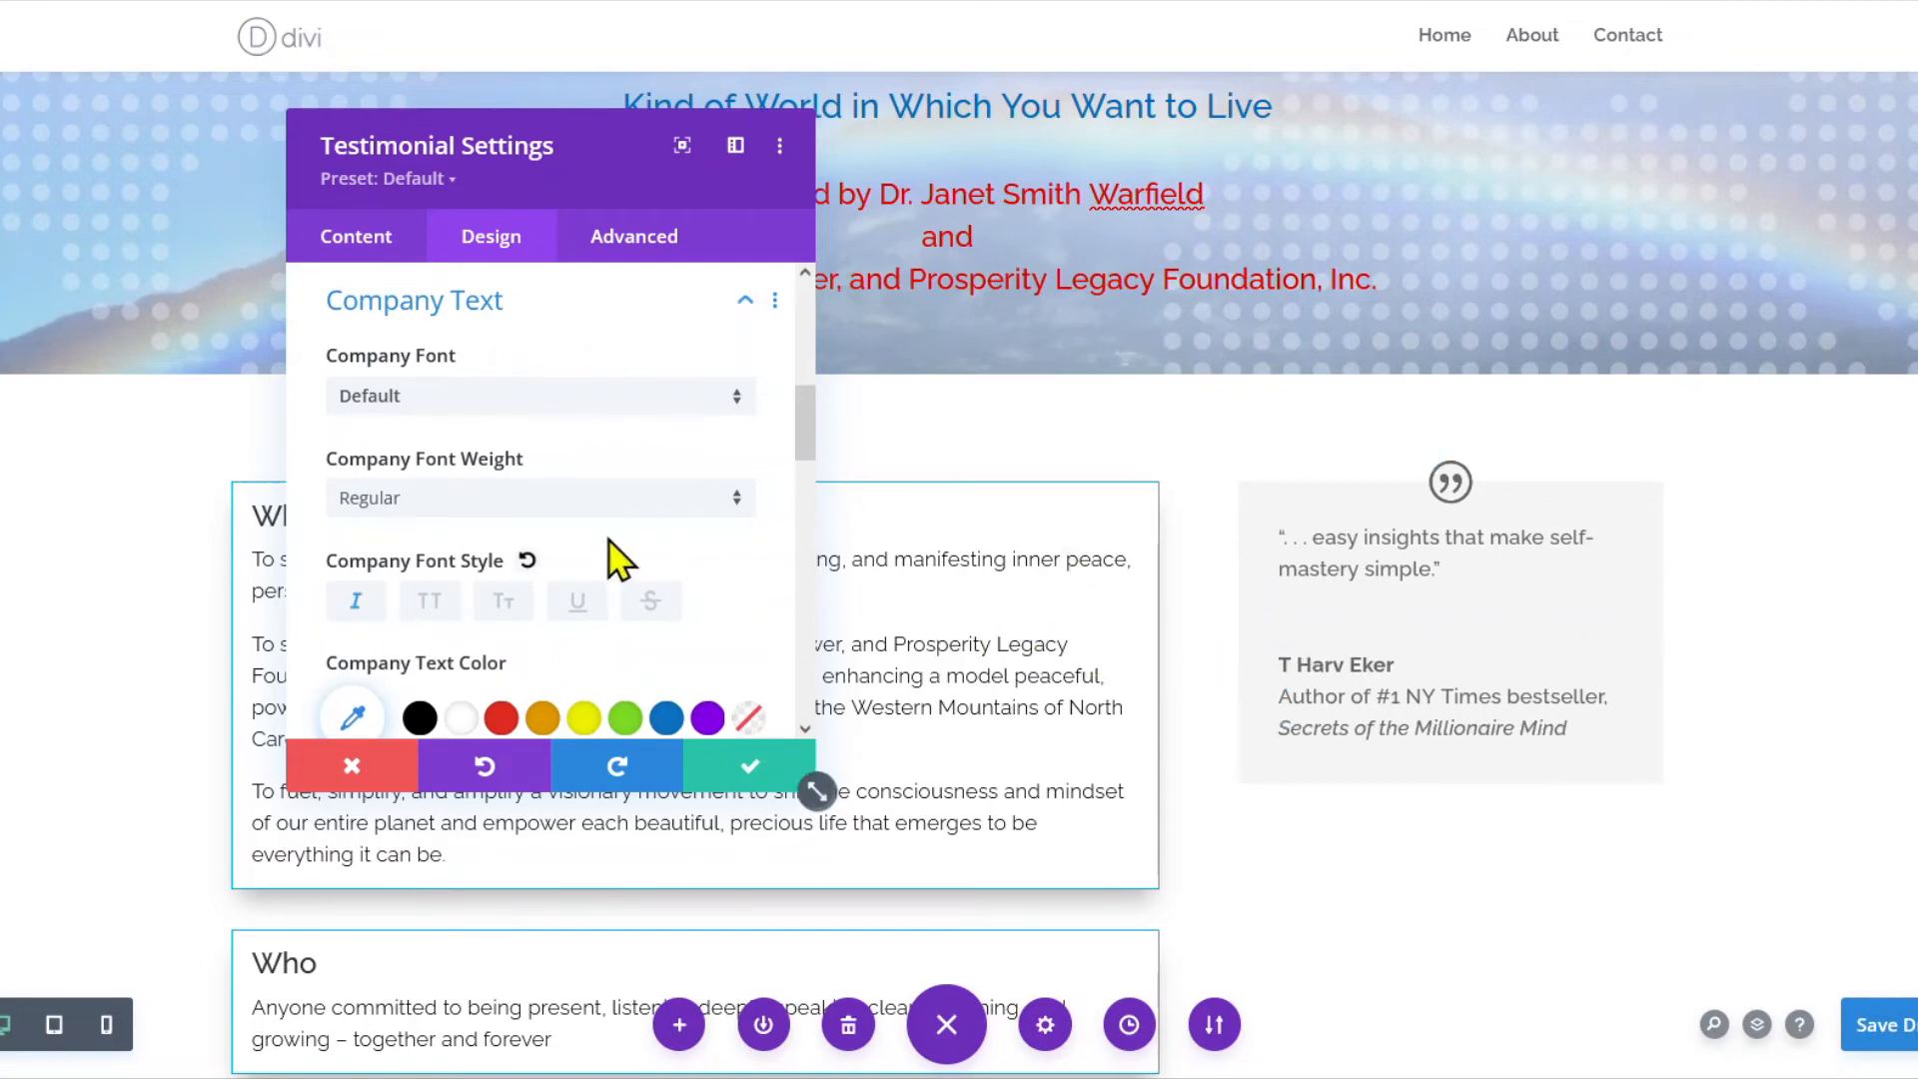
Give the testimonial a 1px blue #0367b6 border.
scroll(580, 544, down, 8)
scroll(562, 544, down, 5)
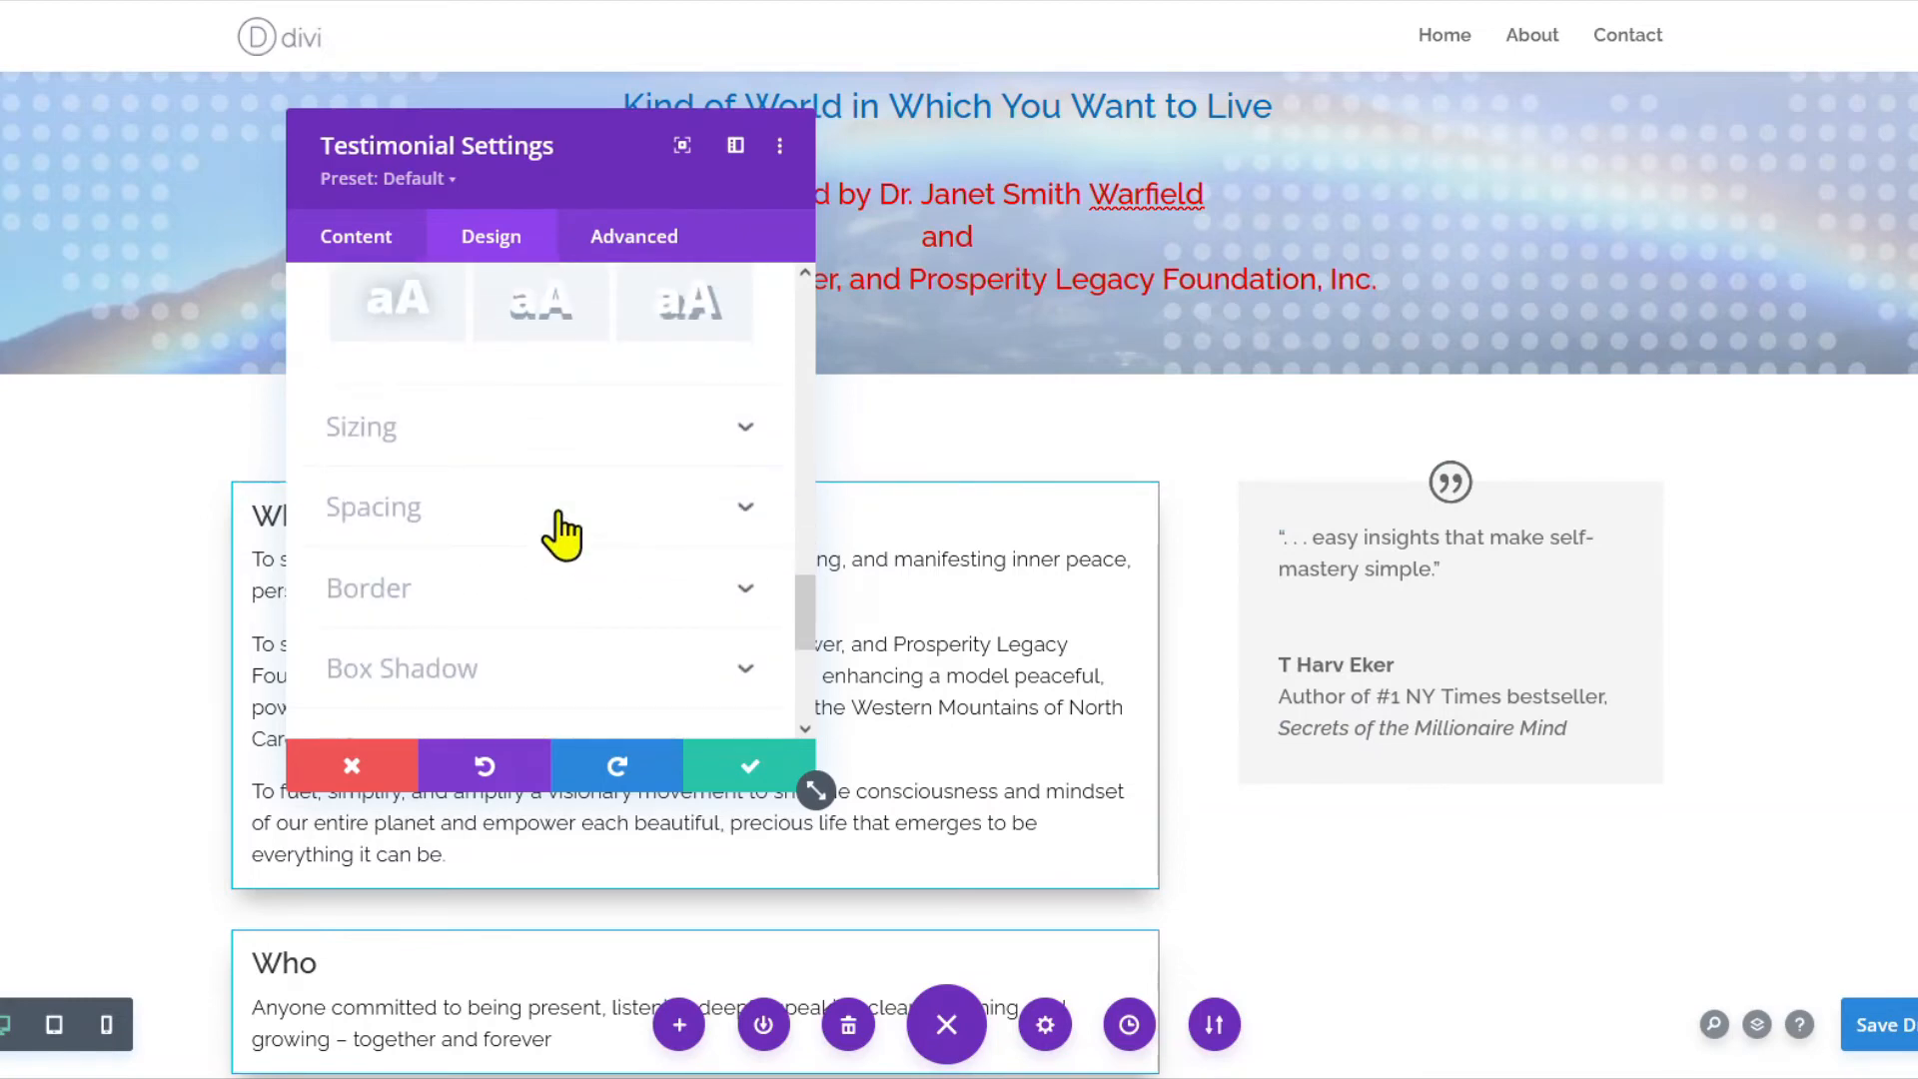
click(371, 590)
scroll(1040, 539, up, 5)
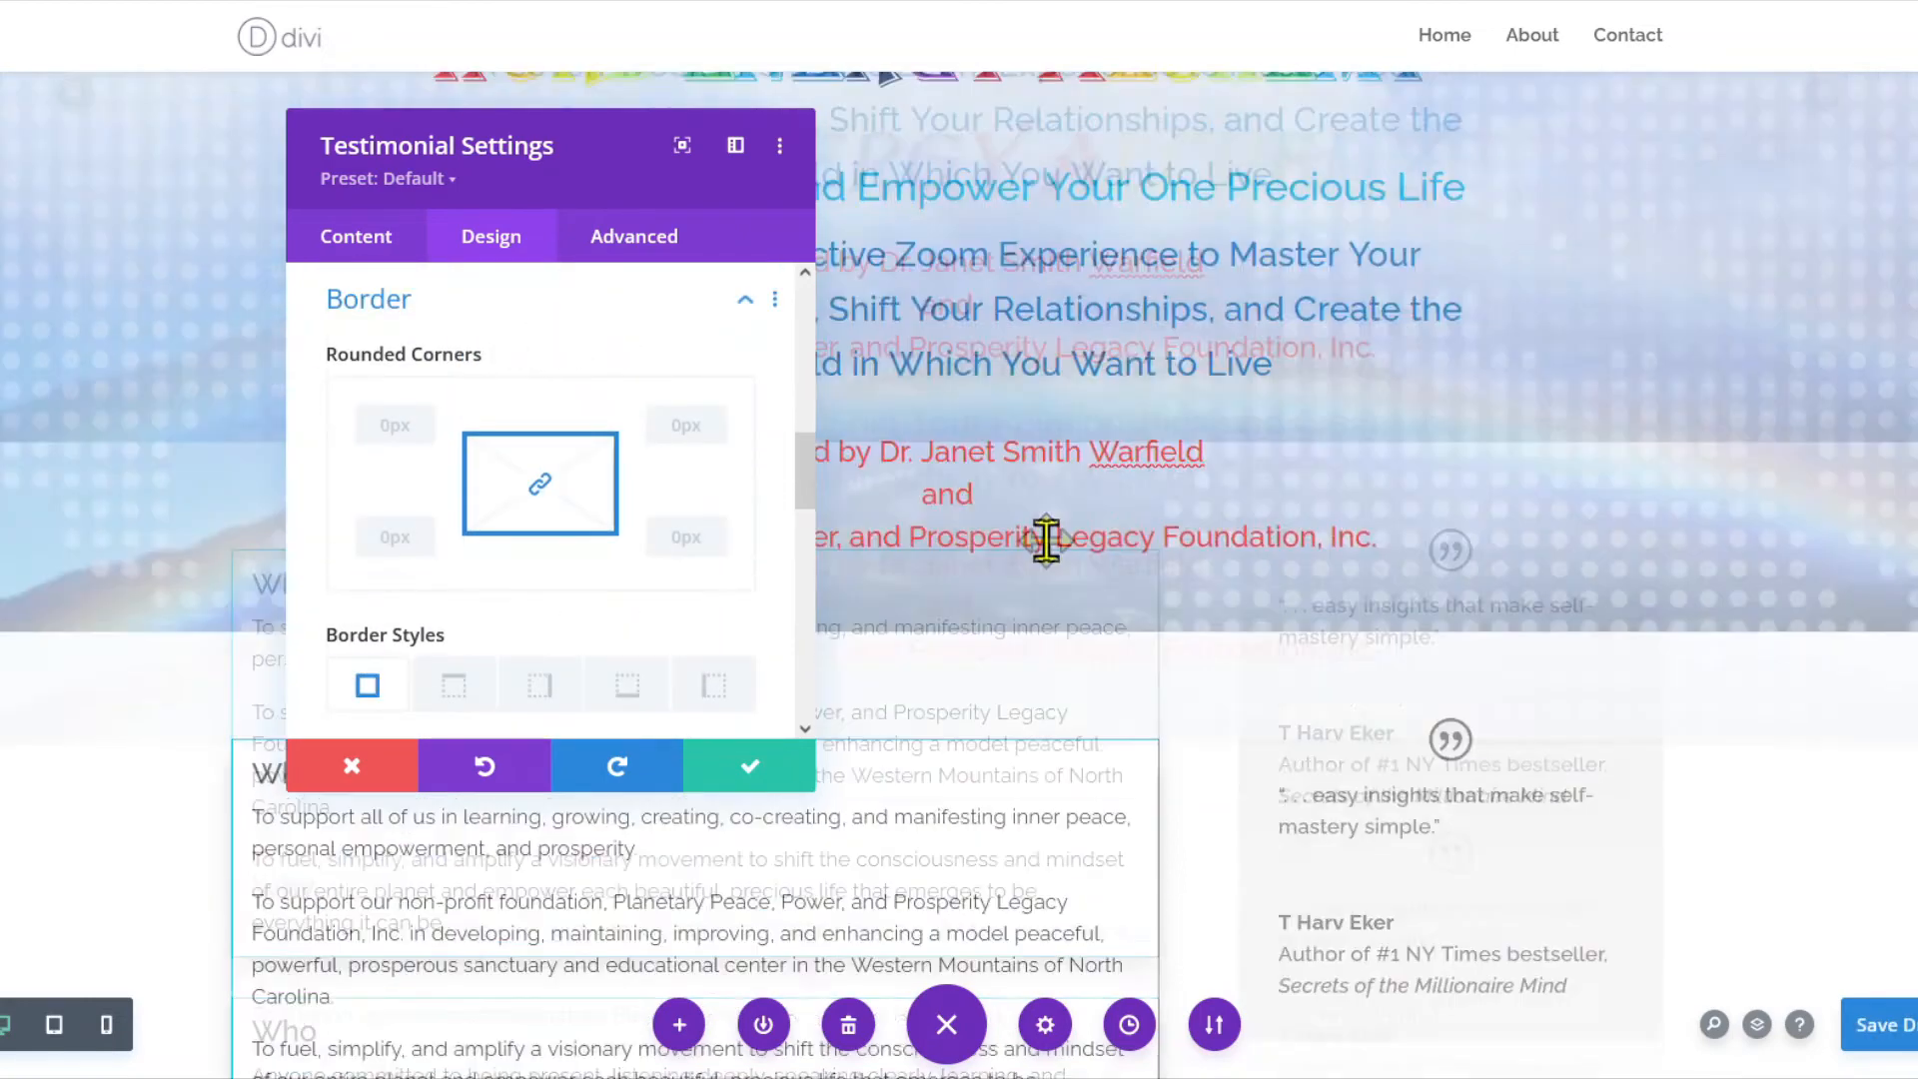
click(1858, 2)
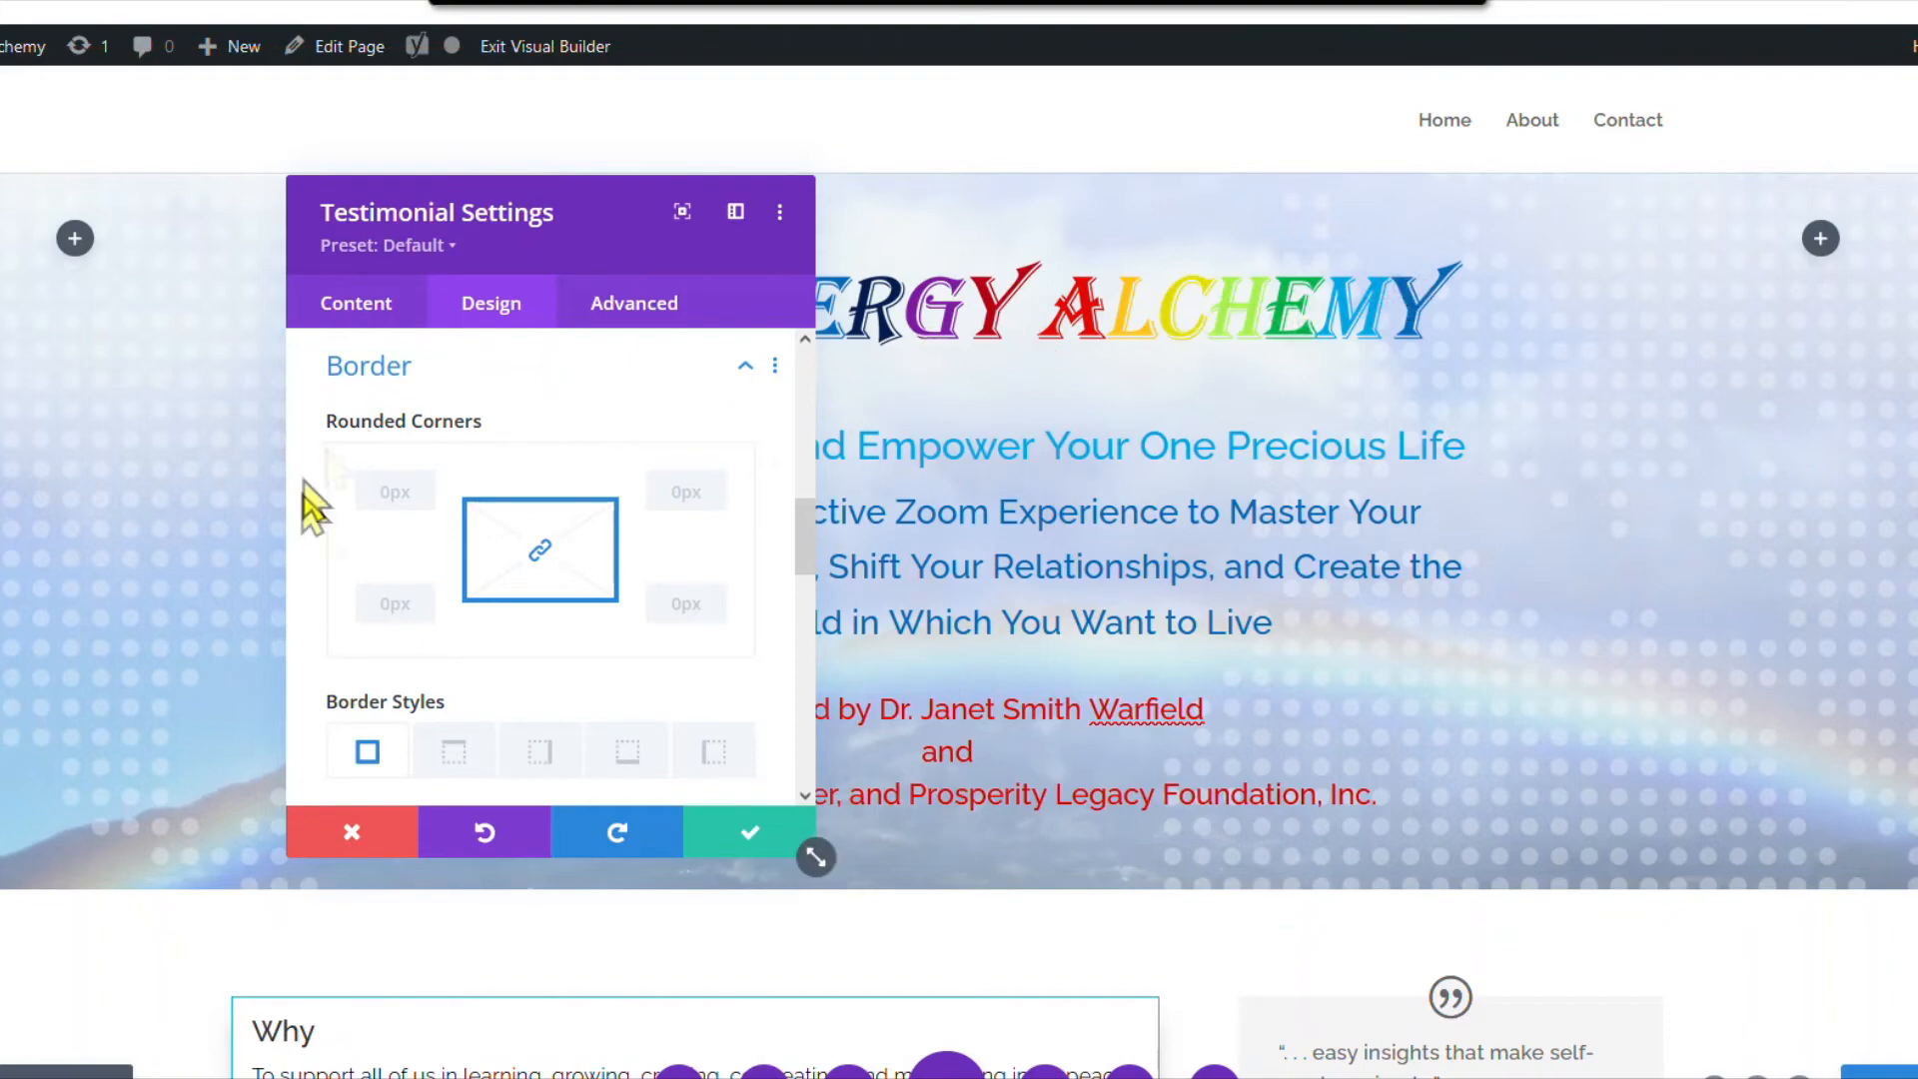
scroll(416, 633, down, 4)
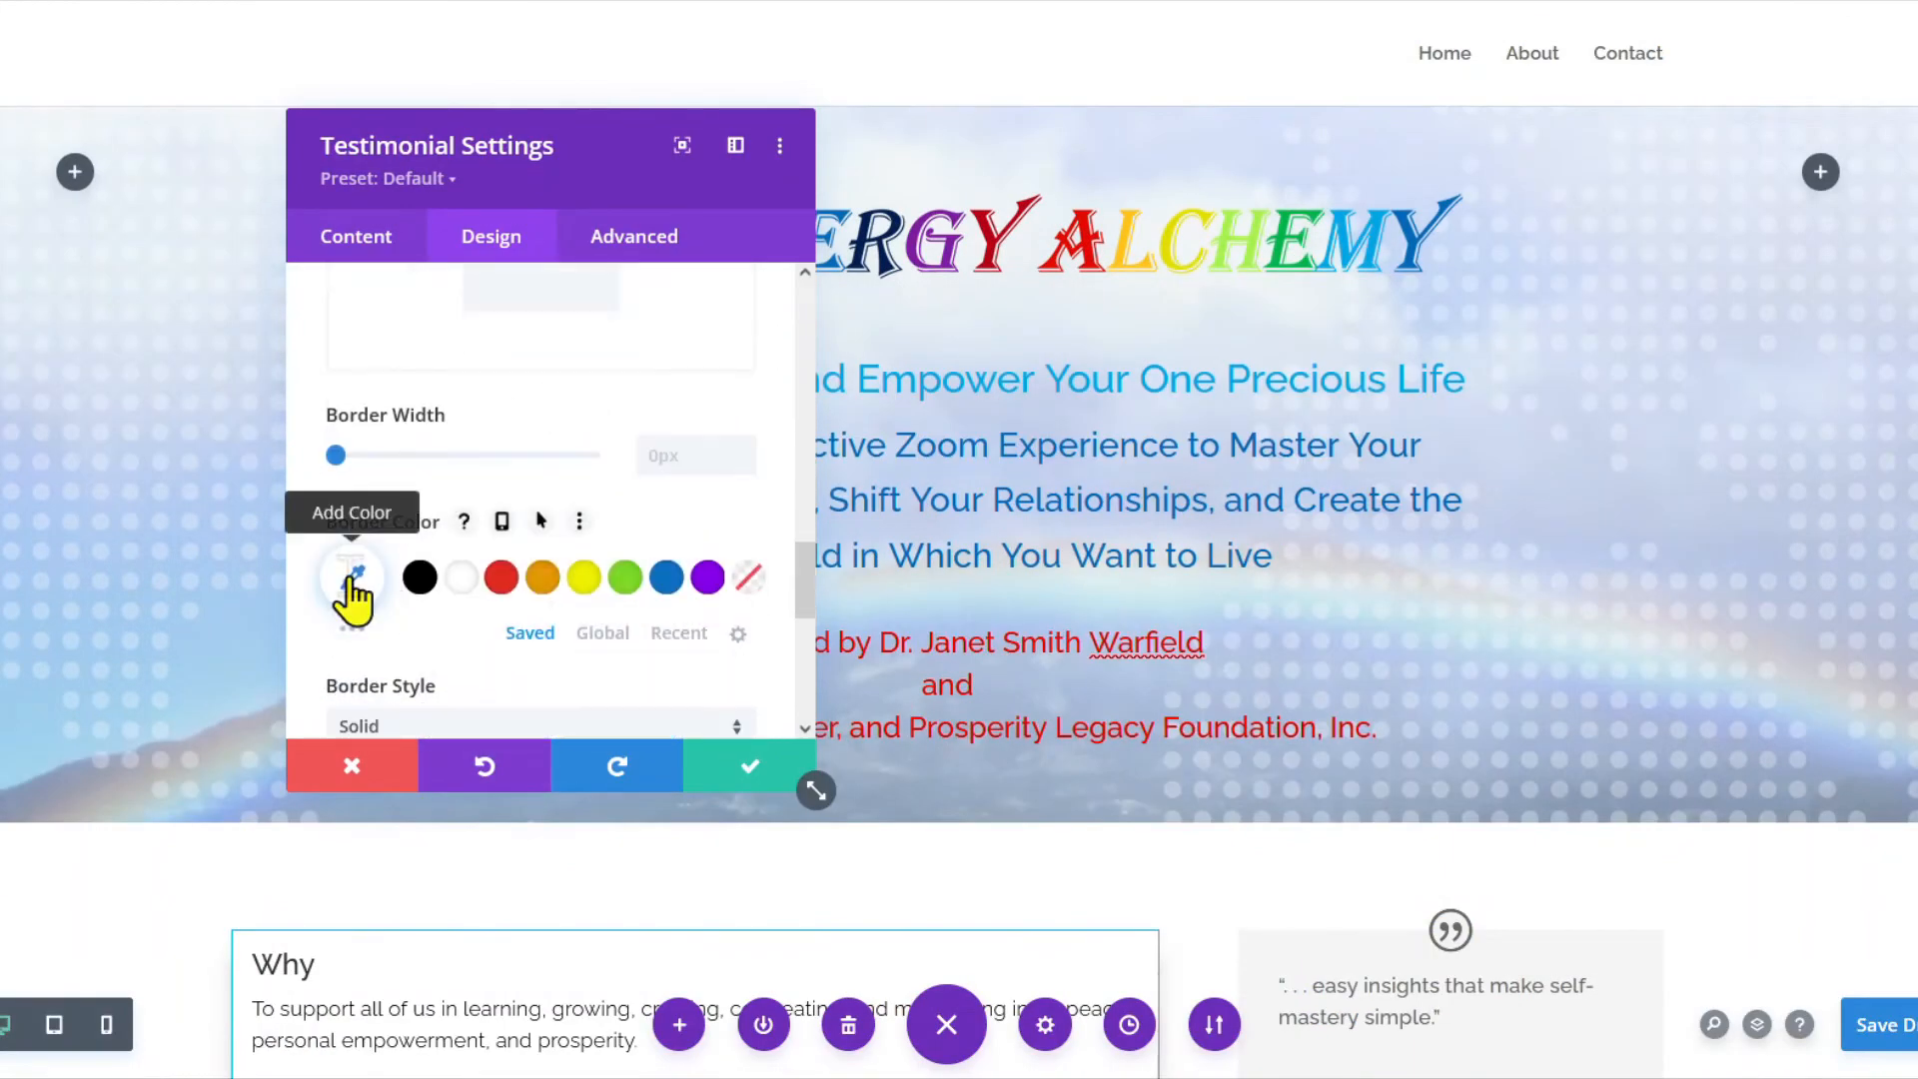
click(351, 585)
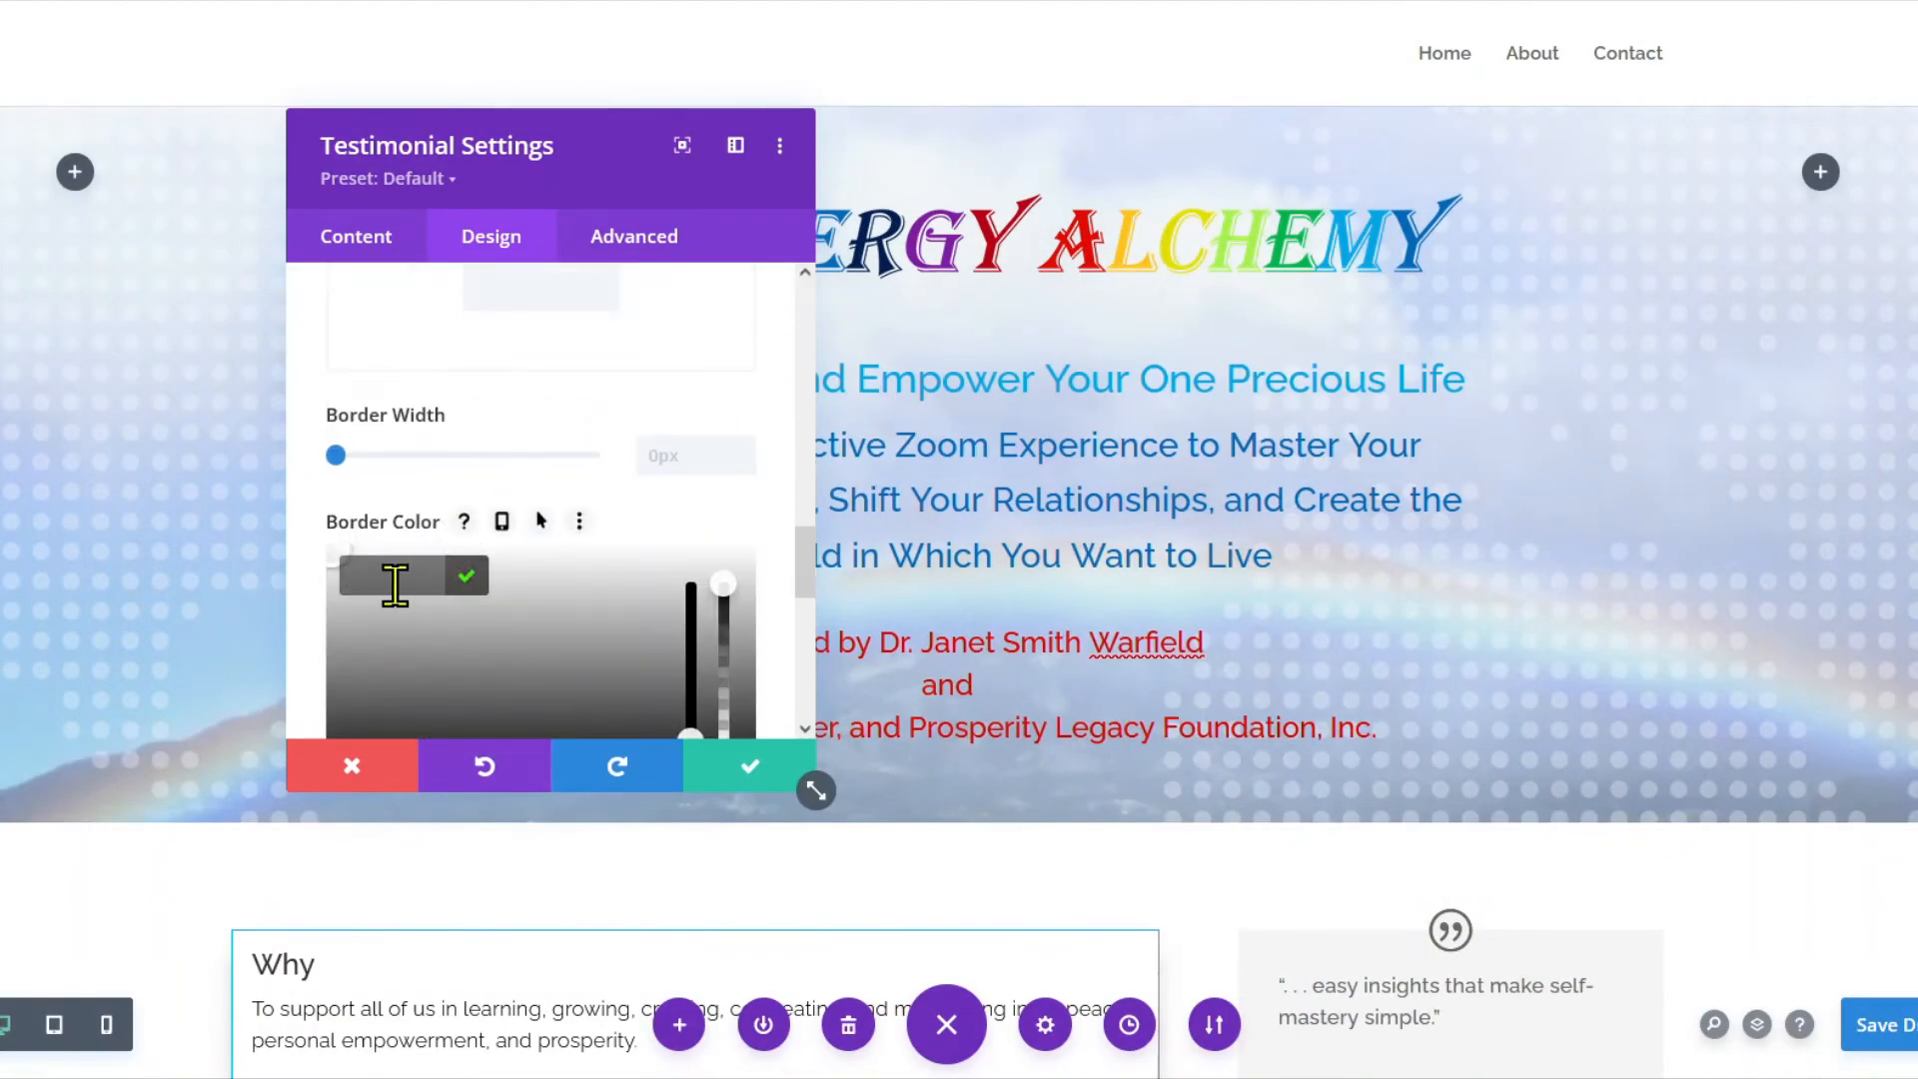
click(743, 449)
scroll(1316, 617, down, 1)
scroll(475, 380, up, 10)
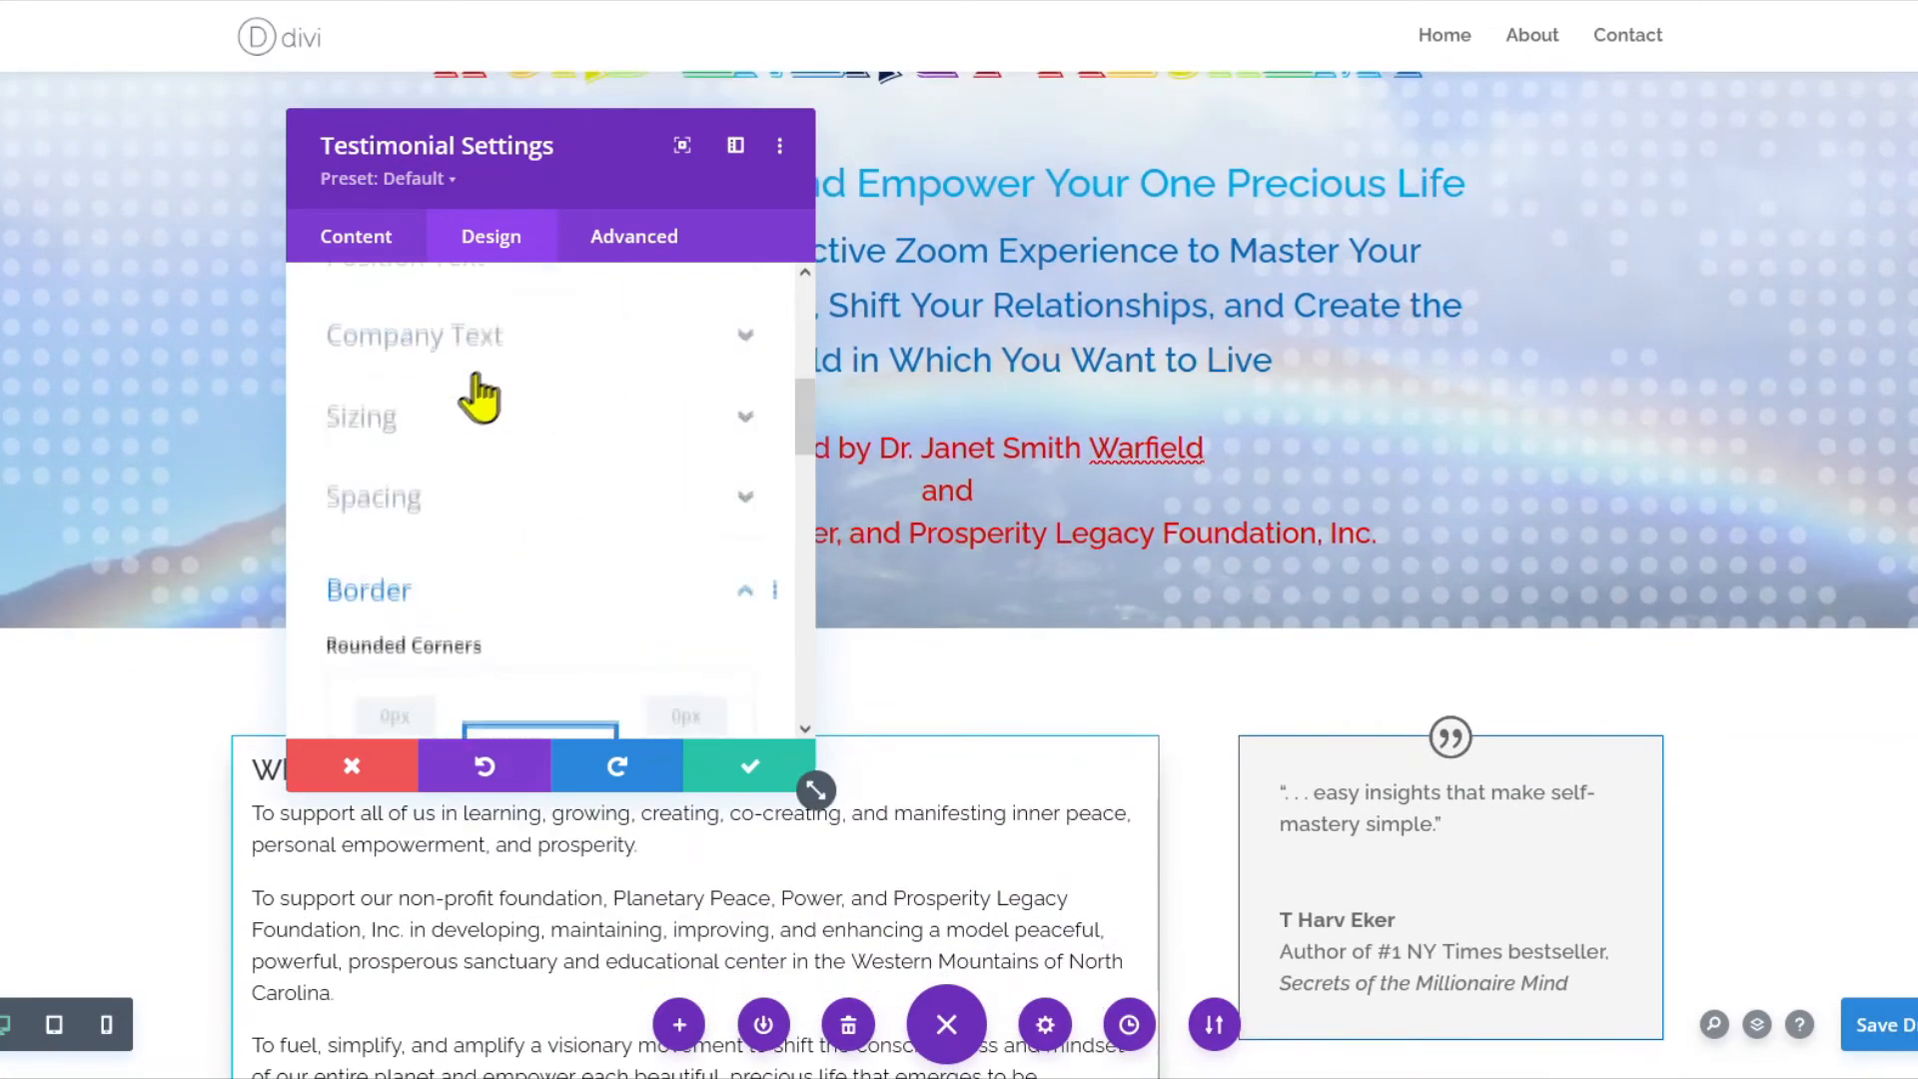
Give the quote icon a blue #0367B6 circle background with white quote marks.
click(429, 356)
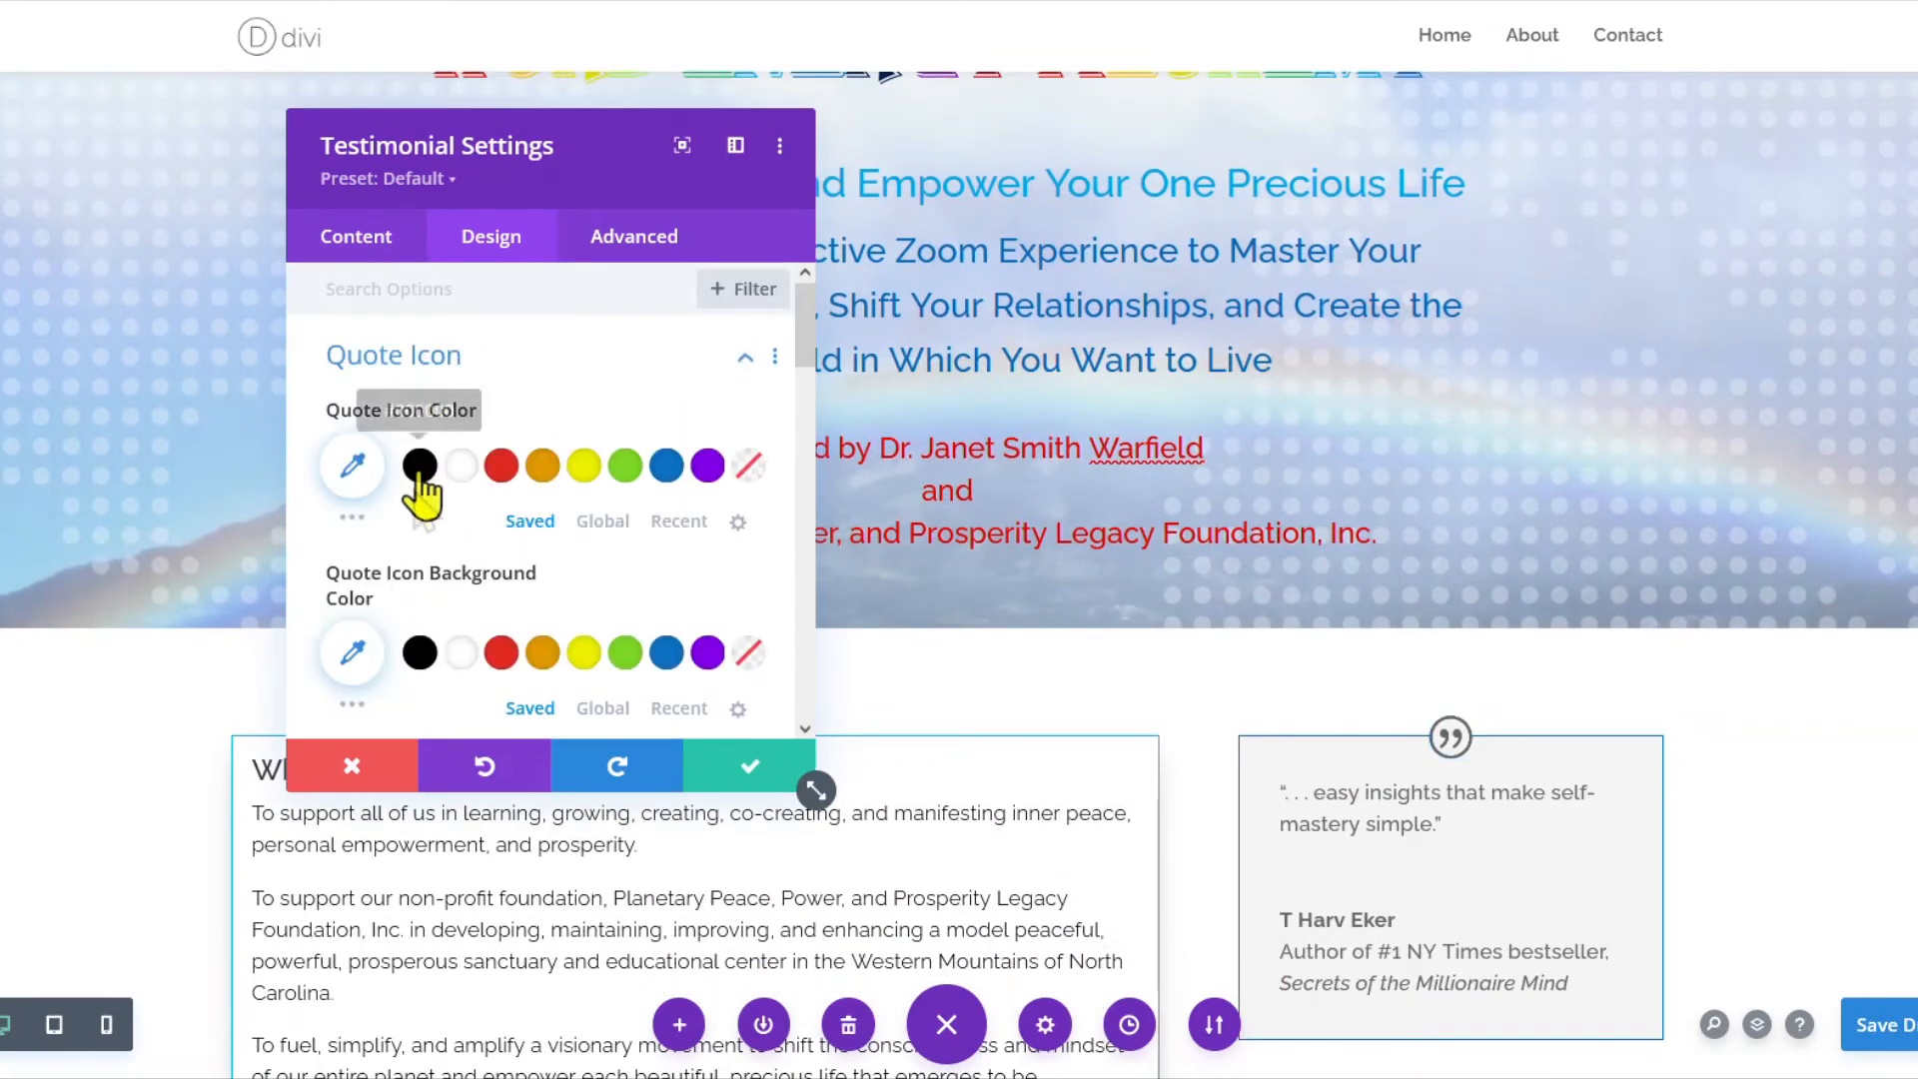
scroll(420, 500, down, 2)
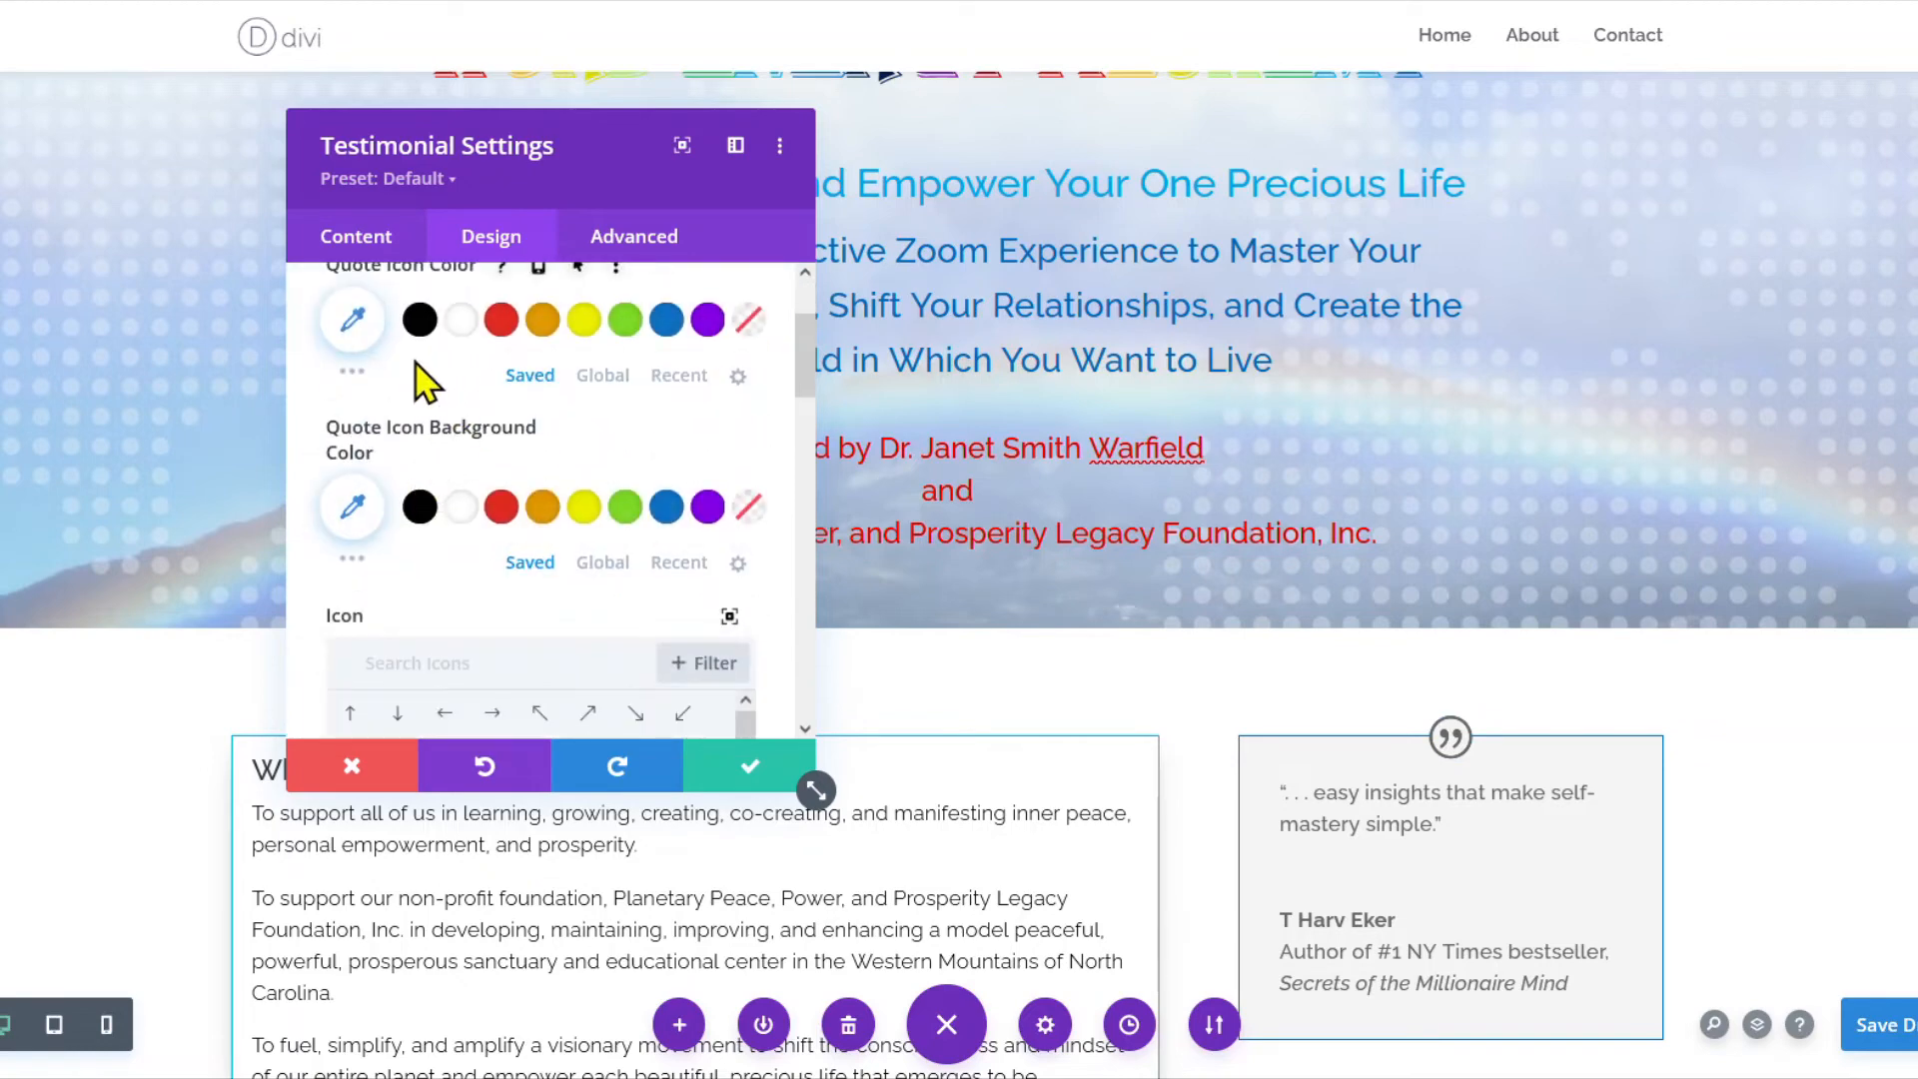
click(370, 497)
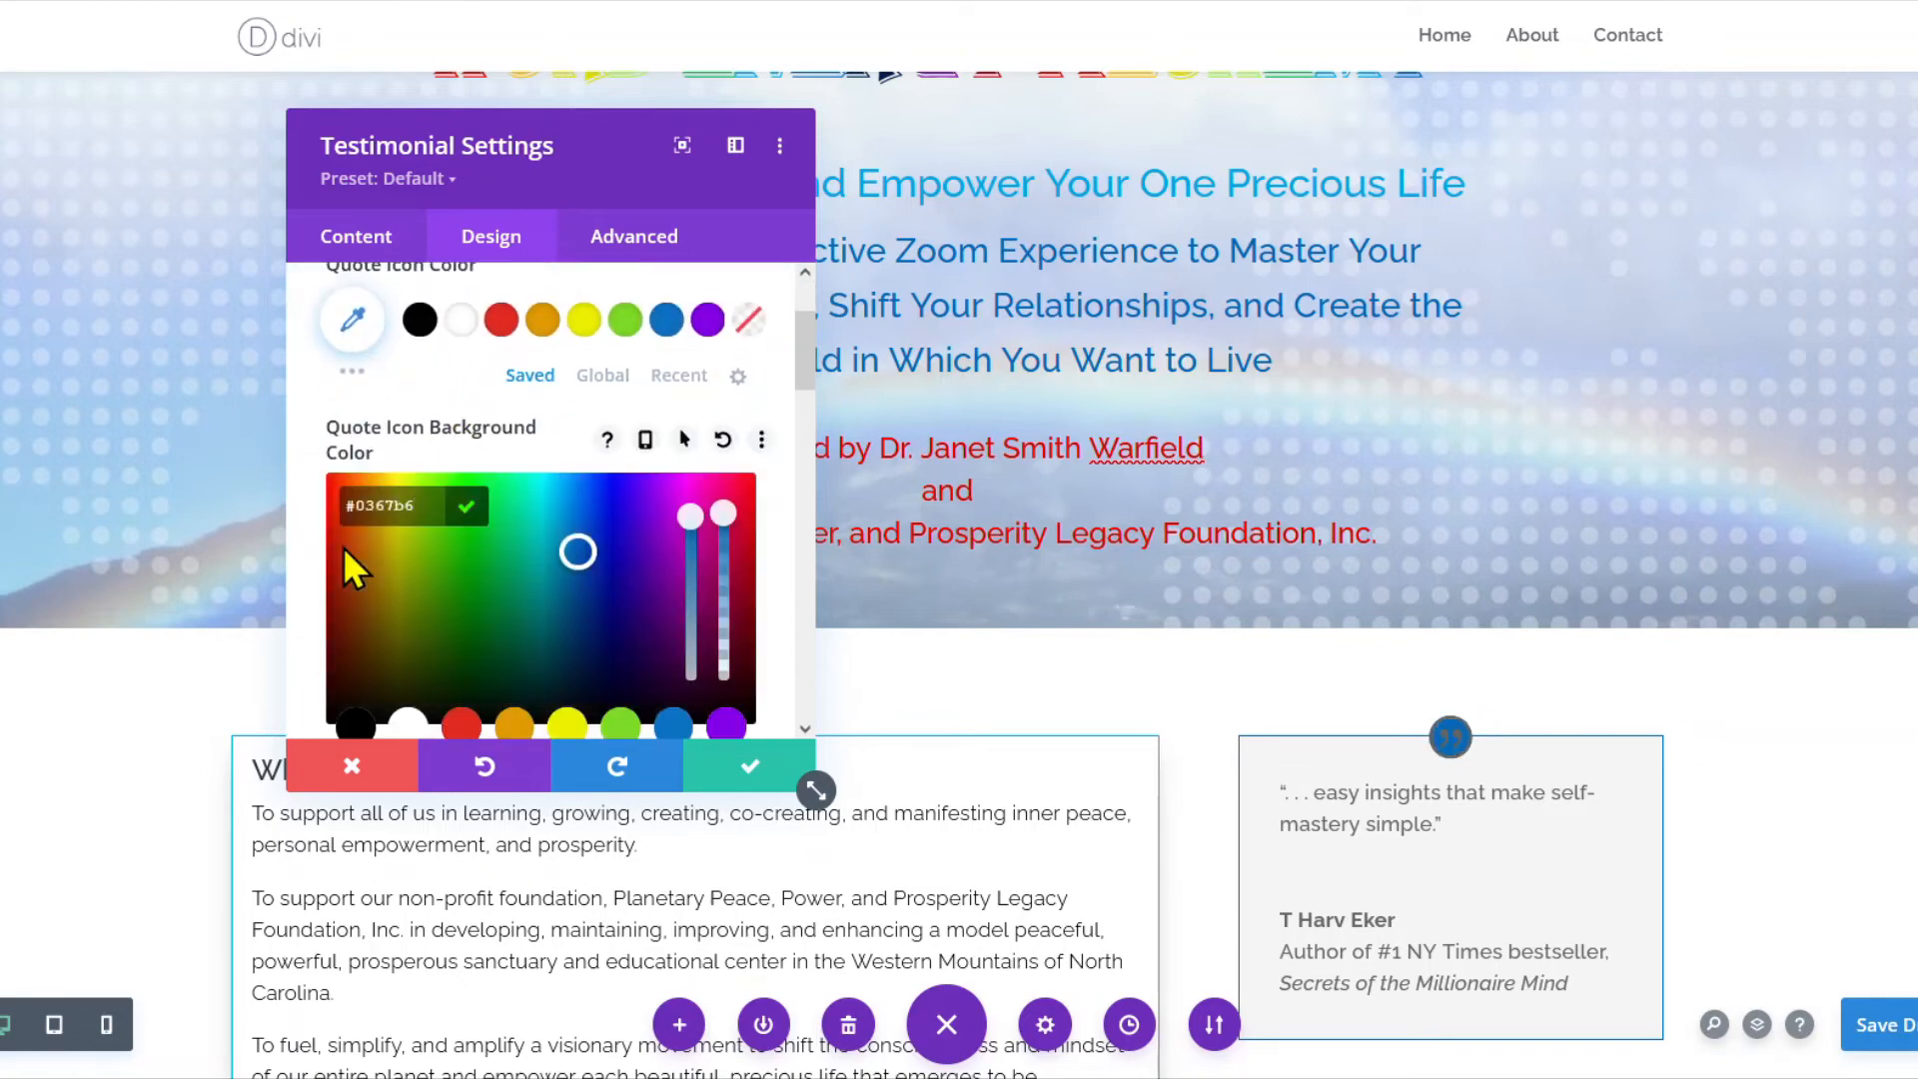
scroll(380, 555, up, 2)
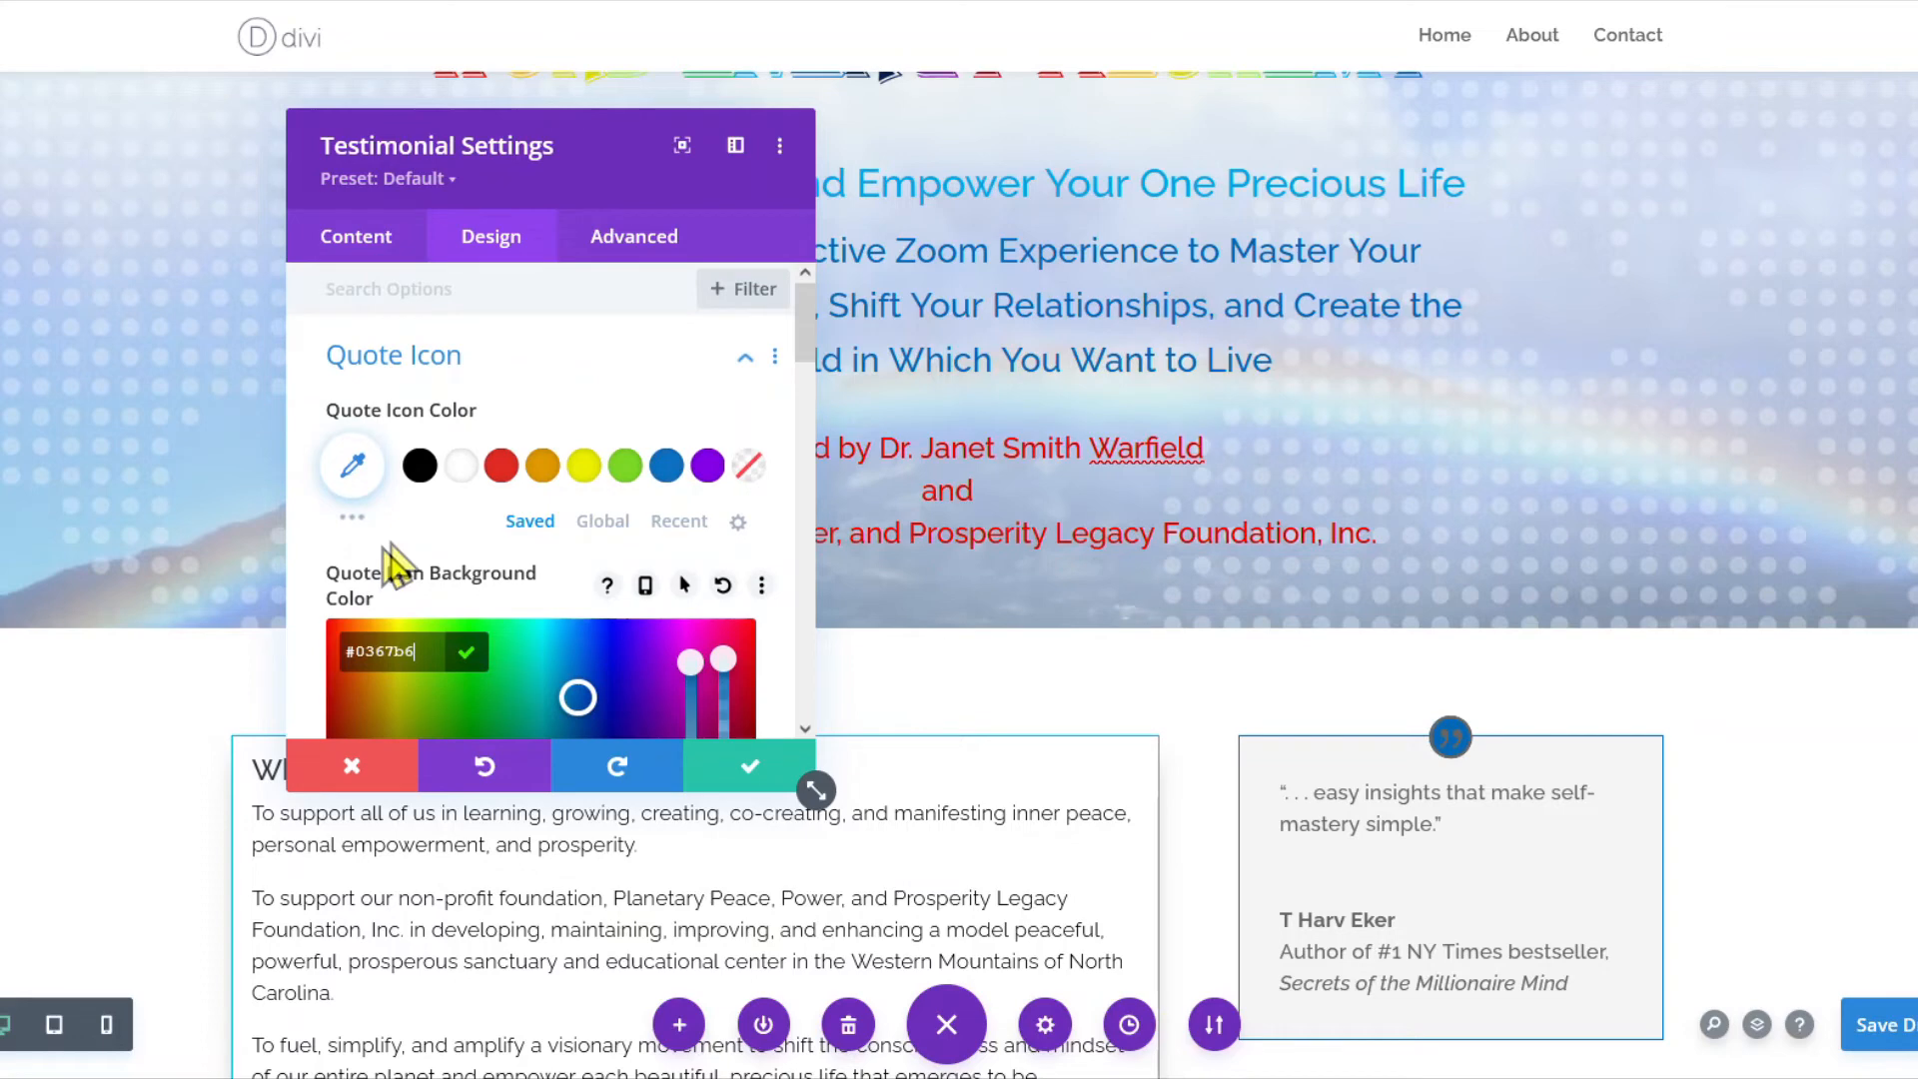
click(460, 466)
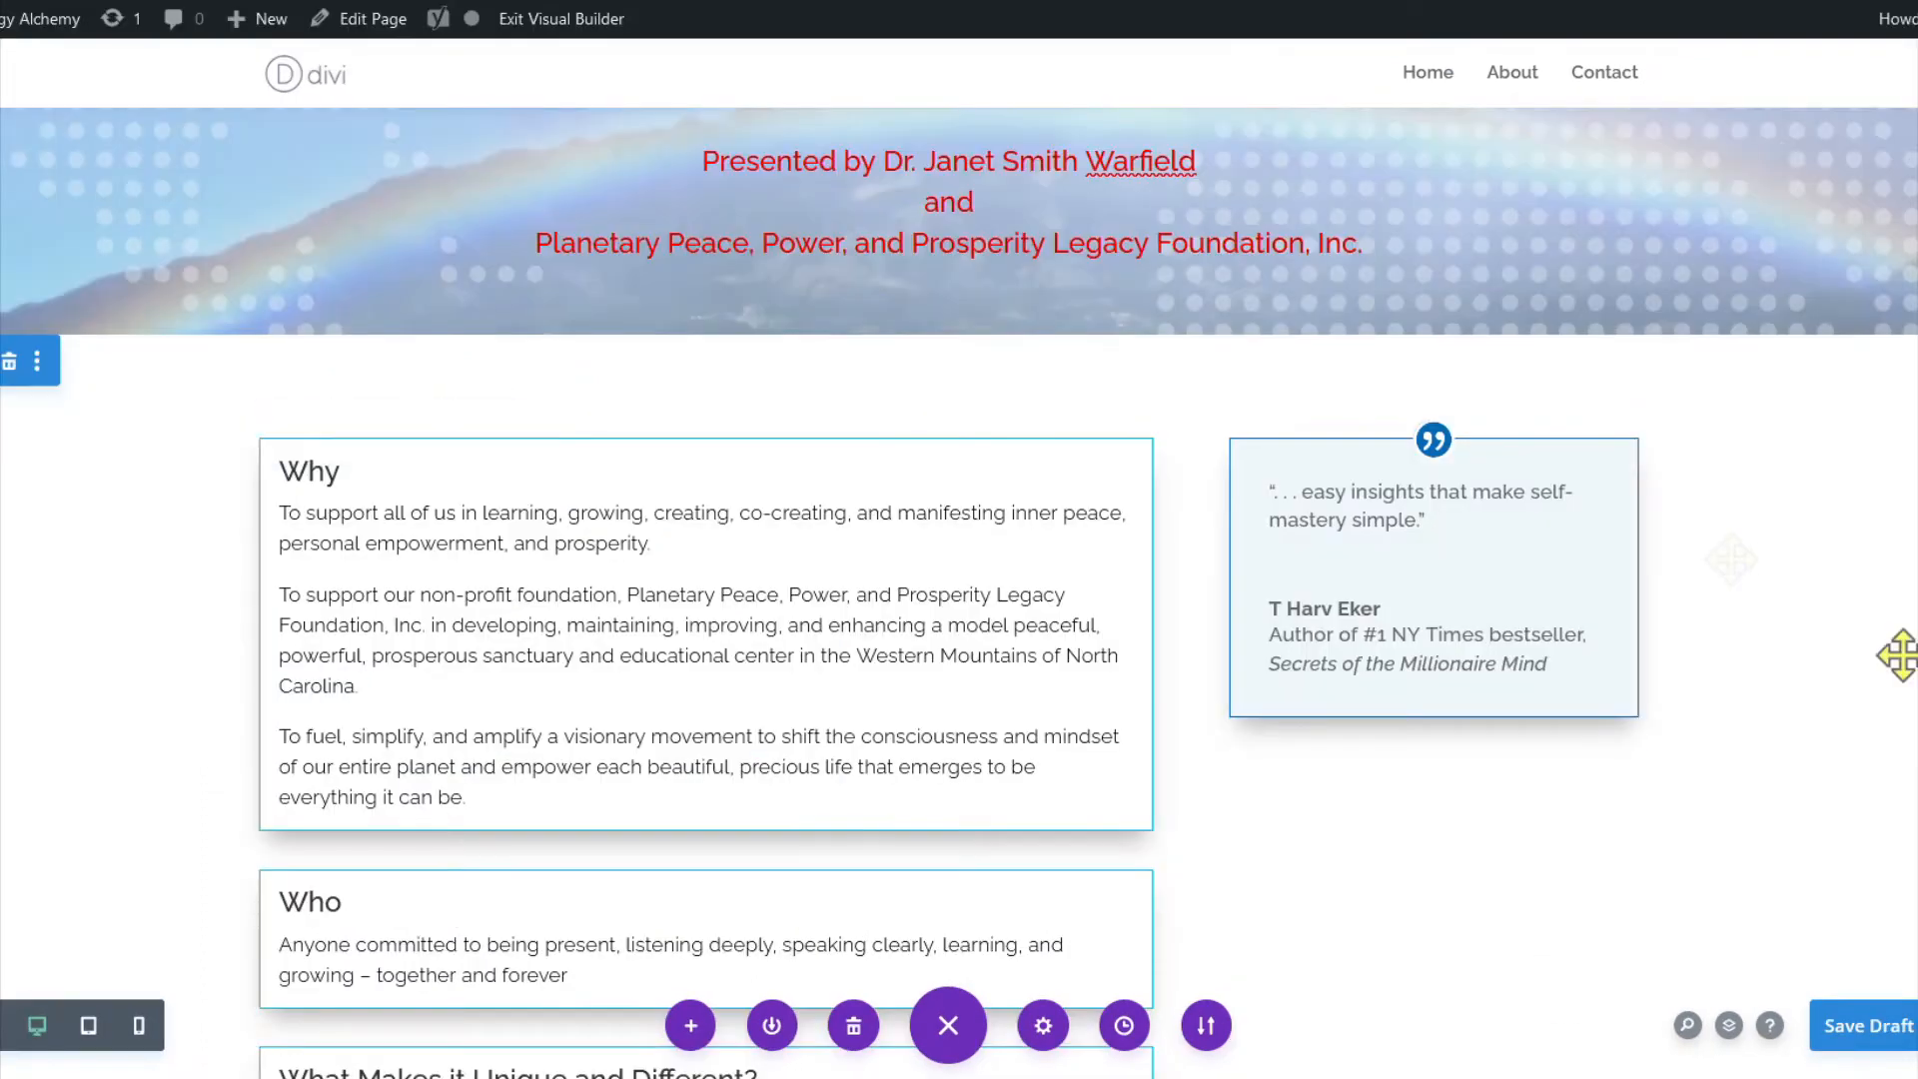
Duplicate the testimonial and paste the 'feminine version of Gandhi' and 'extraordinary results' quotes into the bodies.
click(1421, 502)
click(1387, 801)
scroll(592, 564, down, 5)
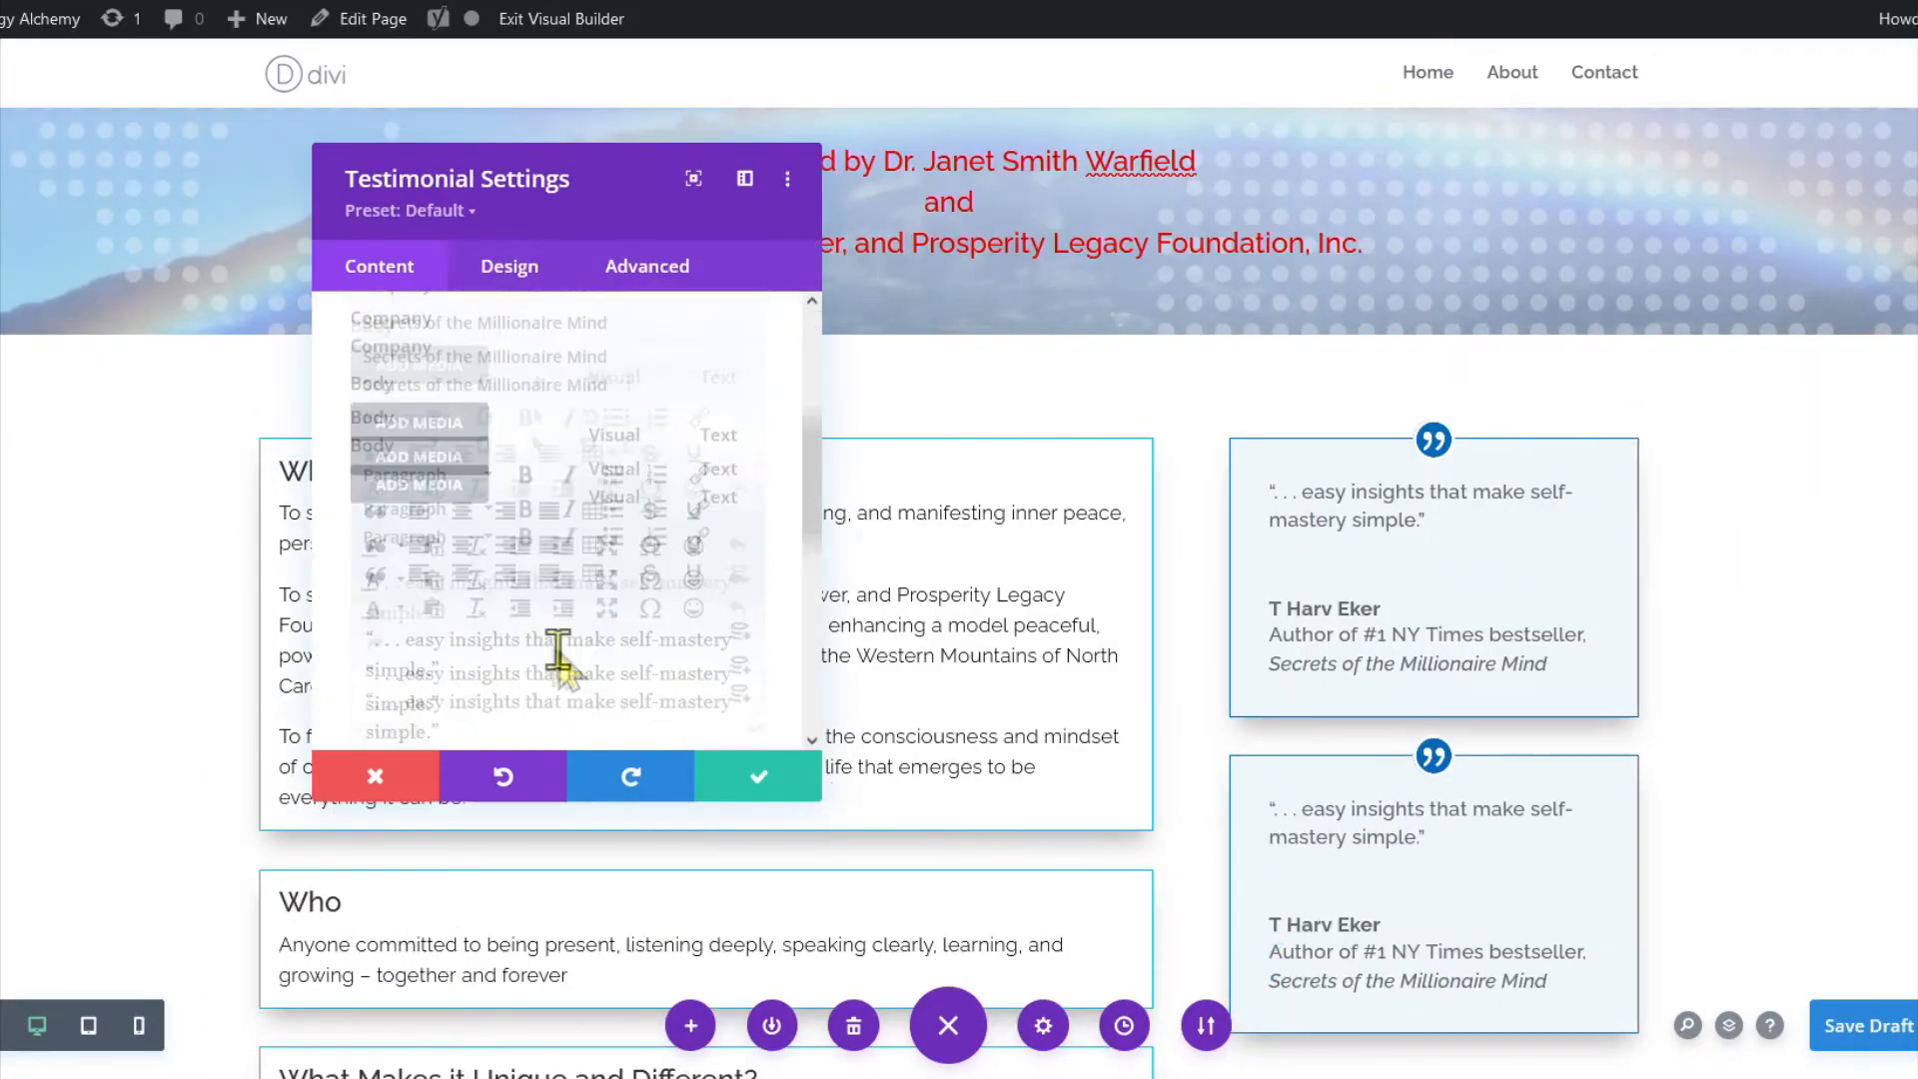
drag(436, 596, 384, 561)
key(ctrl+v)
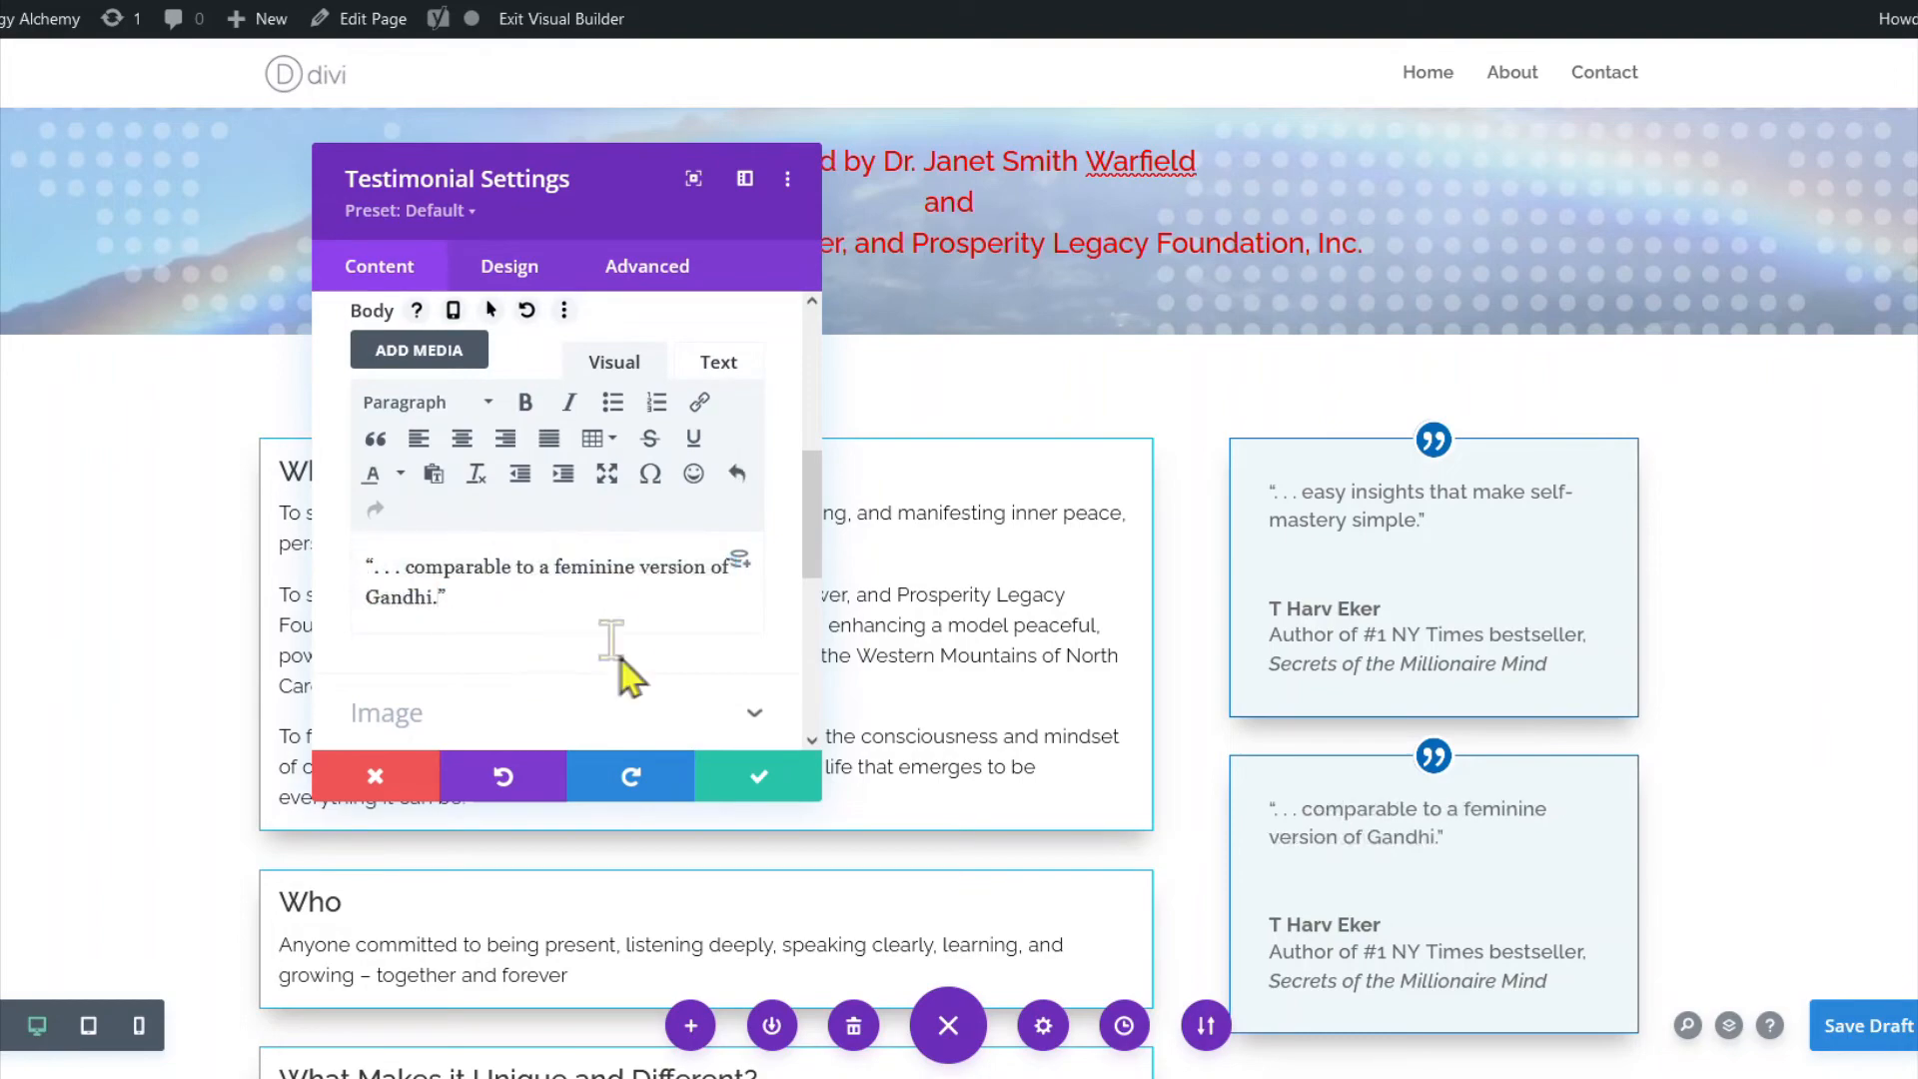
scroll(557, 619, up, 5)
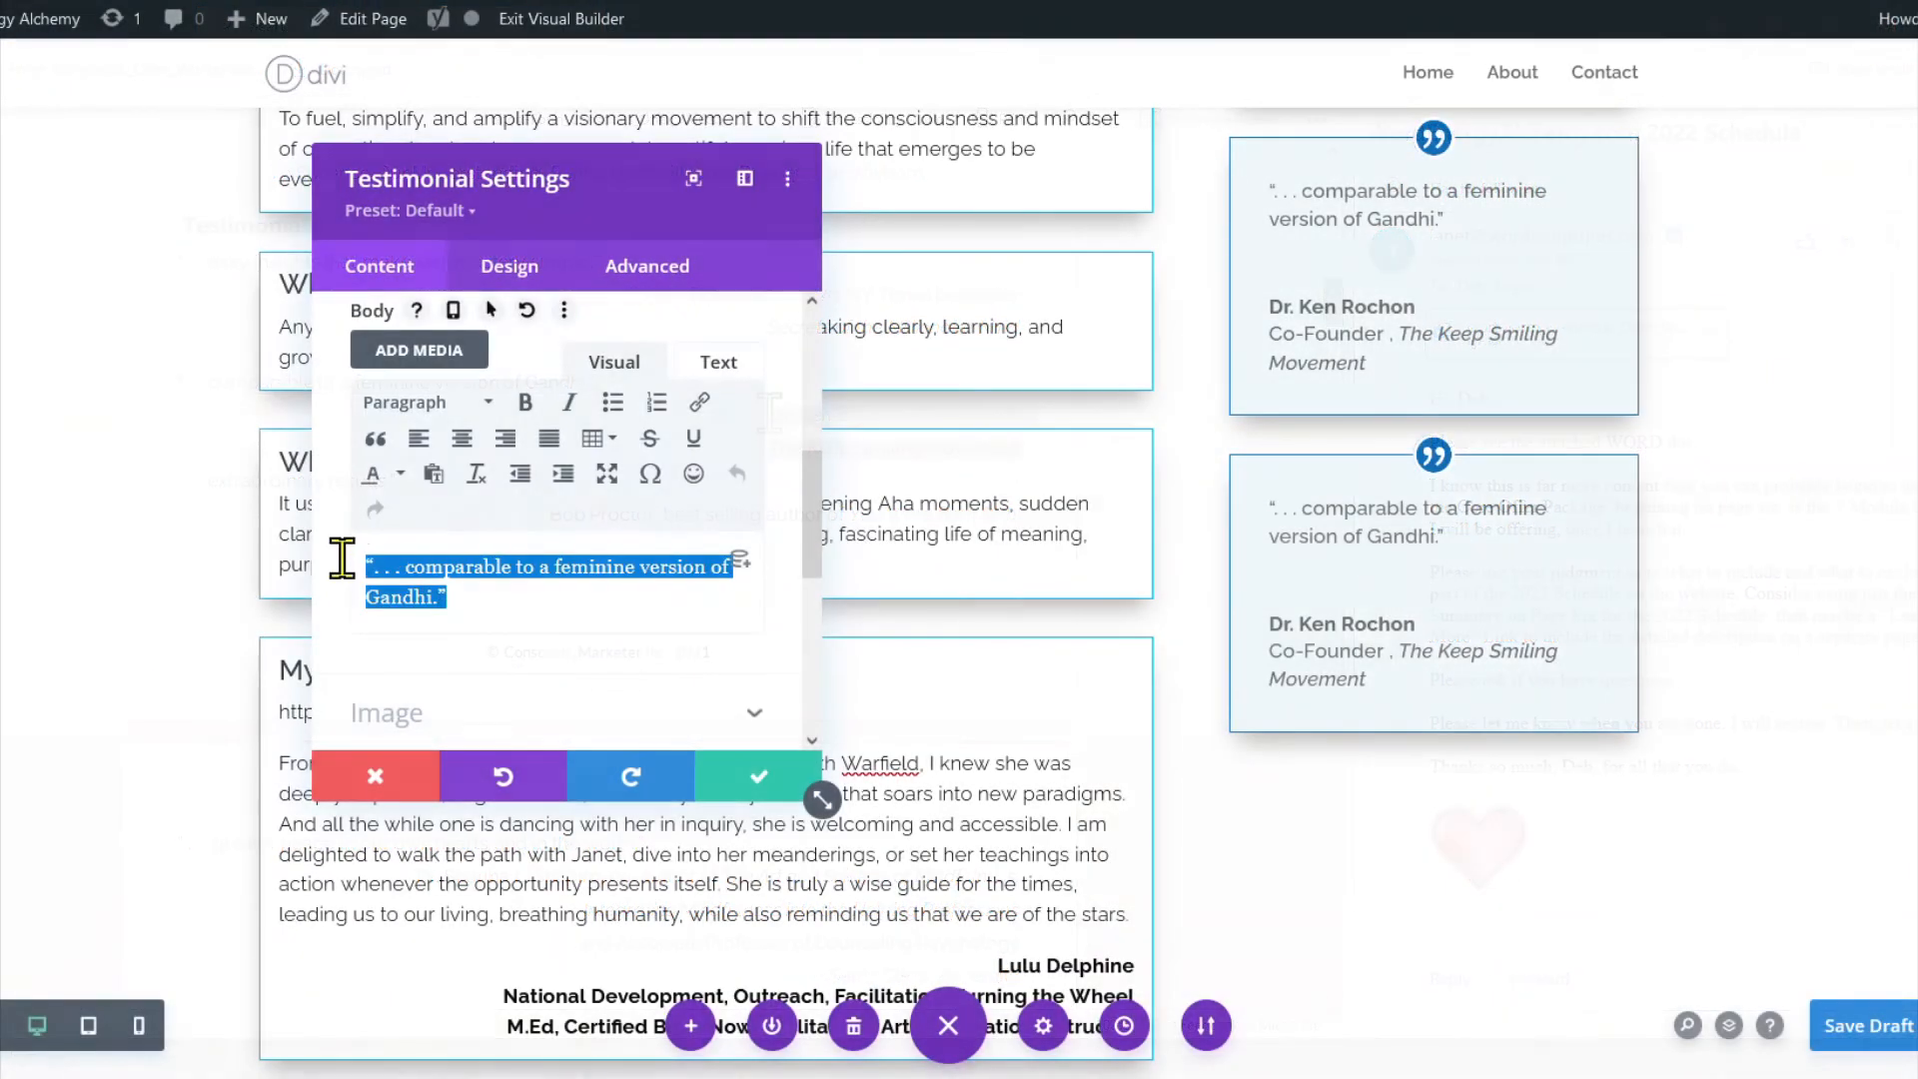
key(ctrl+v)
Replace the testimonial's Author field with the quoted person's name.
drag(491, 612, 377, 609)
scroll(510, 524, up, 5)
drag(510, 480, 358, 477)
key(ctrl+v)
scroll(446, 568, down, 5)
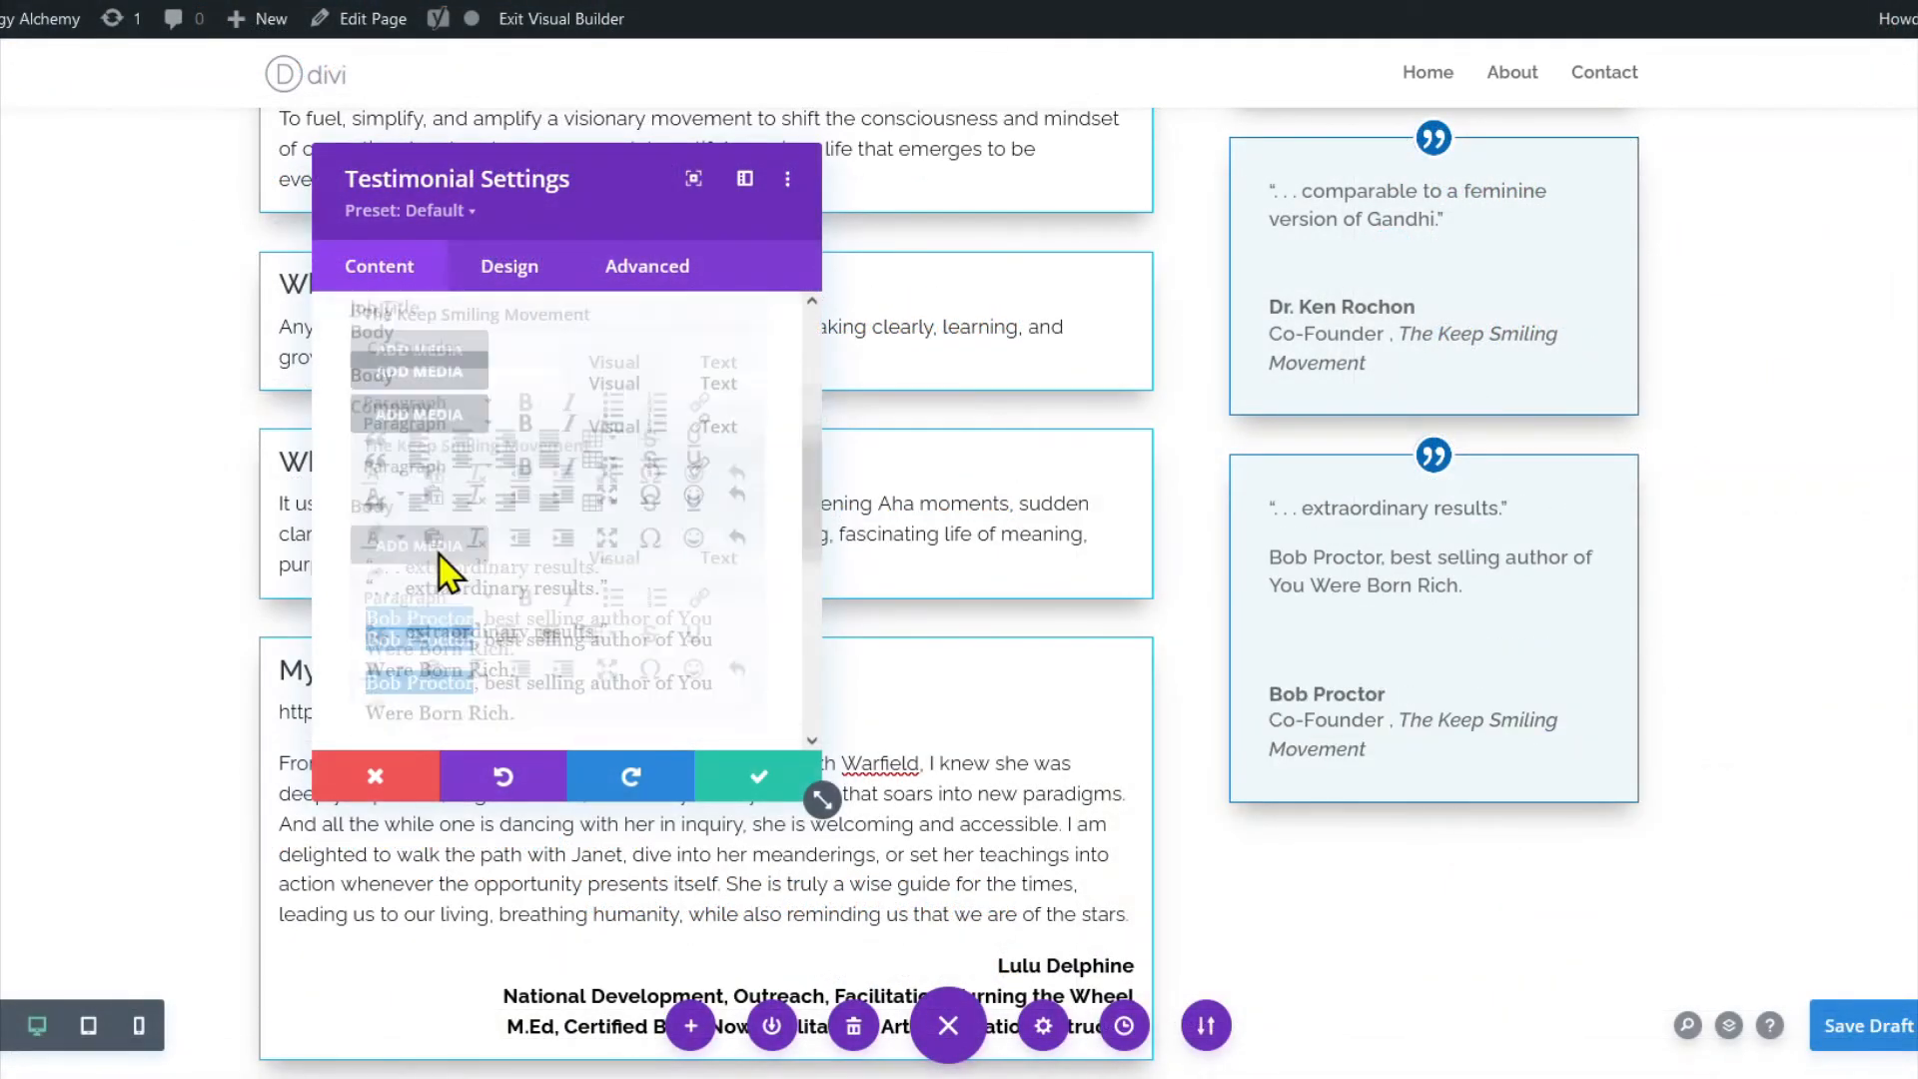
Copy the author's job description from the quote into the Job Title field, replacing Co-Founder.
drag(677, 479, 485, 479)
key(ctrl+c)
scroll(612, 599, up, 5)
drag(450, 572, 357, 572)
key(ctrl+v)
text(B)
Correct the job title to 'Best-selling Author of' with a hyphen and capital A.
click(398, 575)
key(BackSpace)
text(-)
click(466, 573)
key(BackSpace)
text(A)
scroll(639, 599, down, 4)
drag(678, 620, 351, 662)
scroll(520, 649, up, 5)
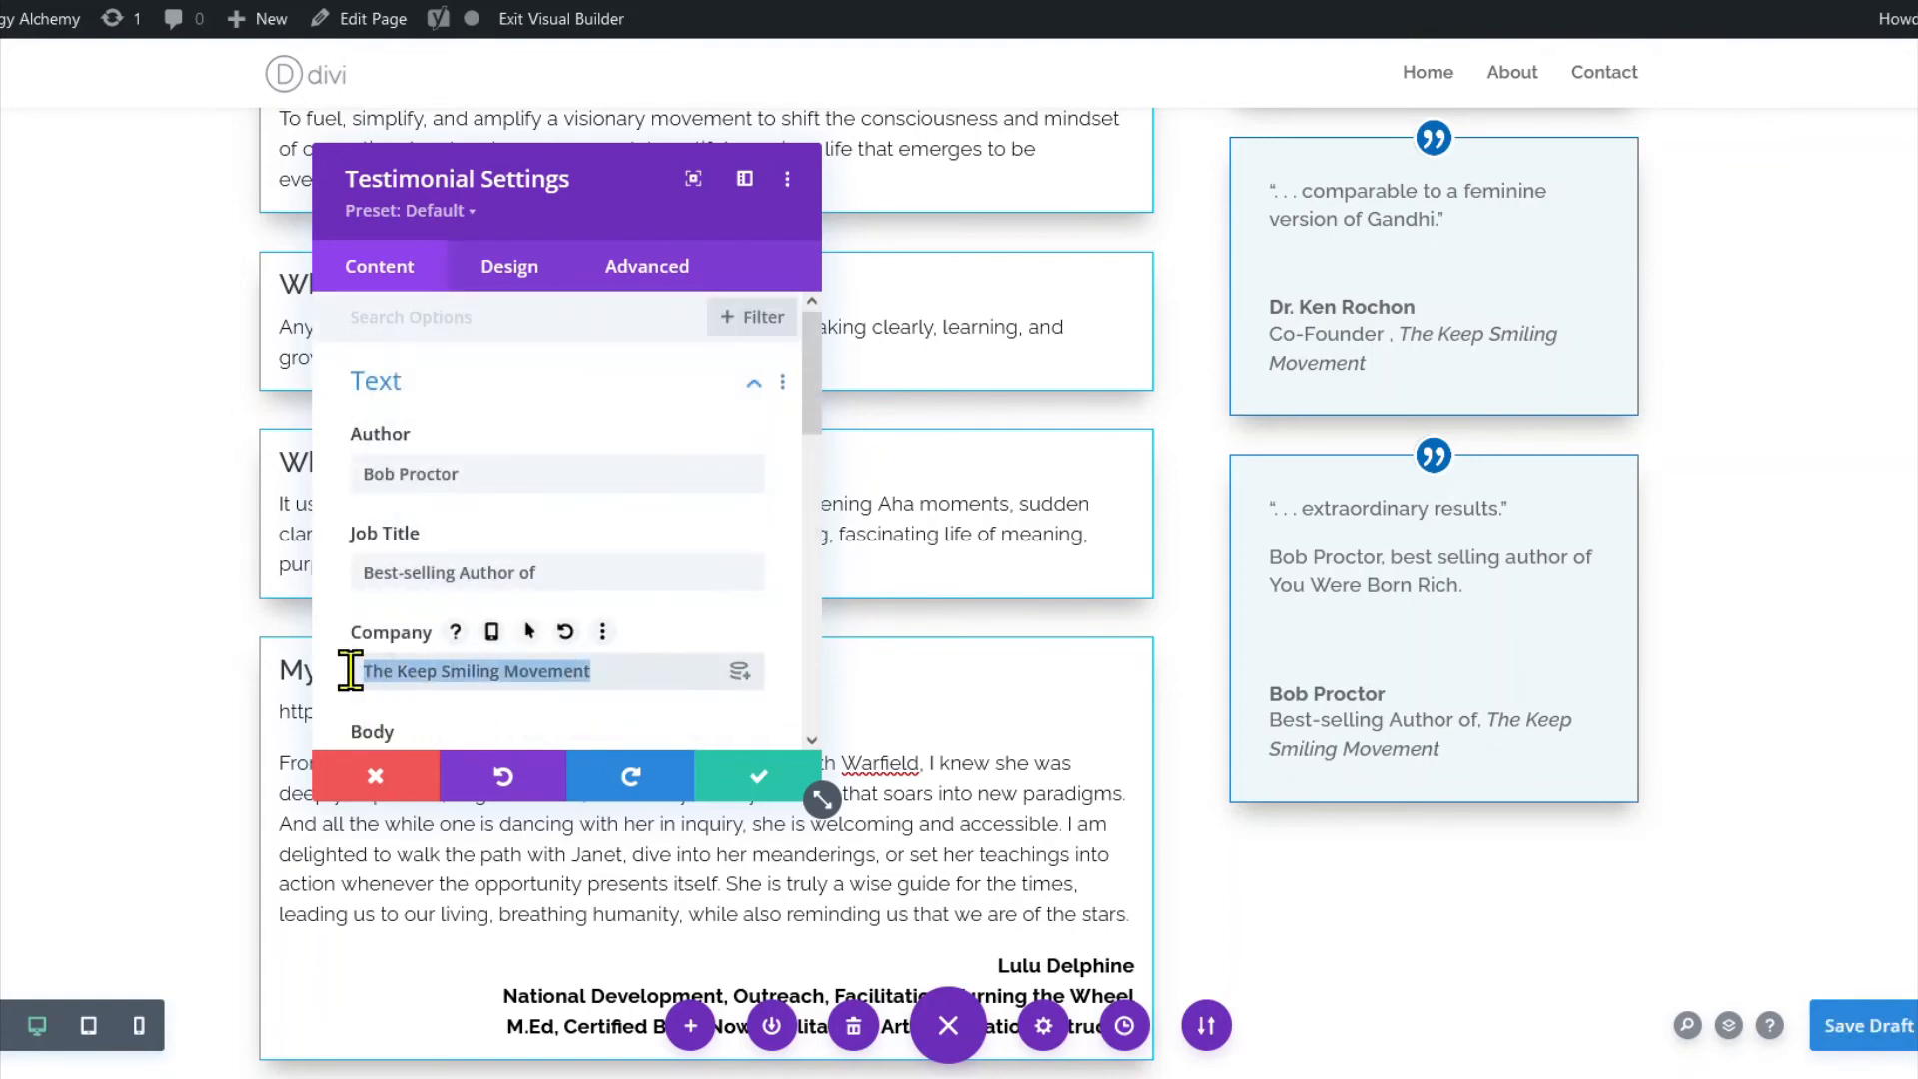
scroll(556, 633, down, 5)
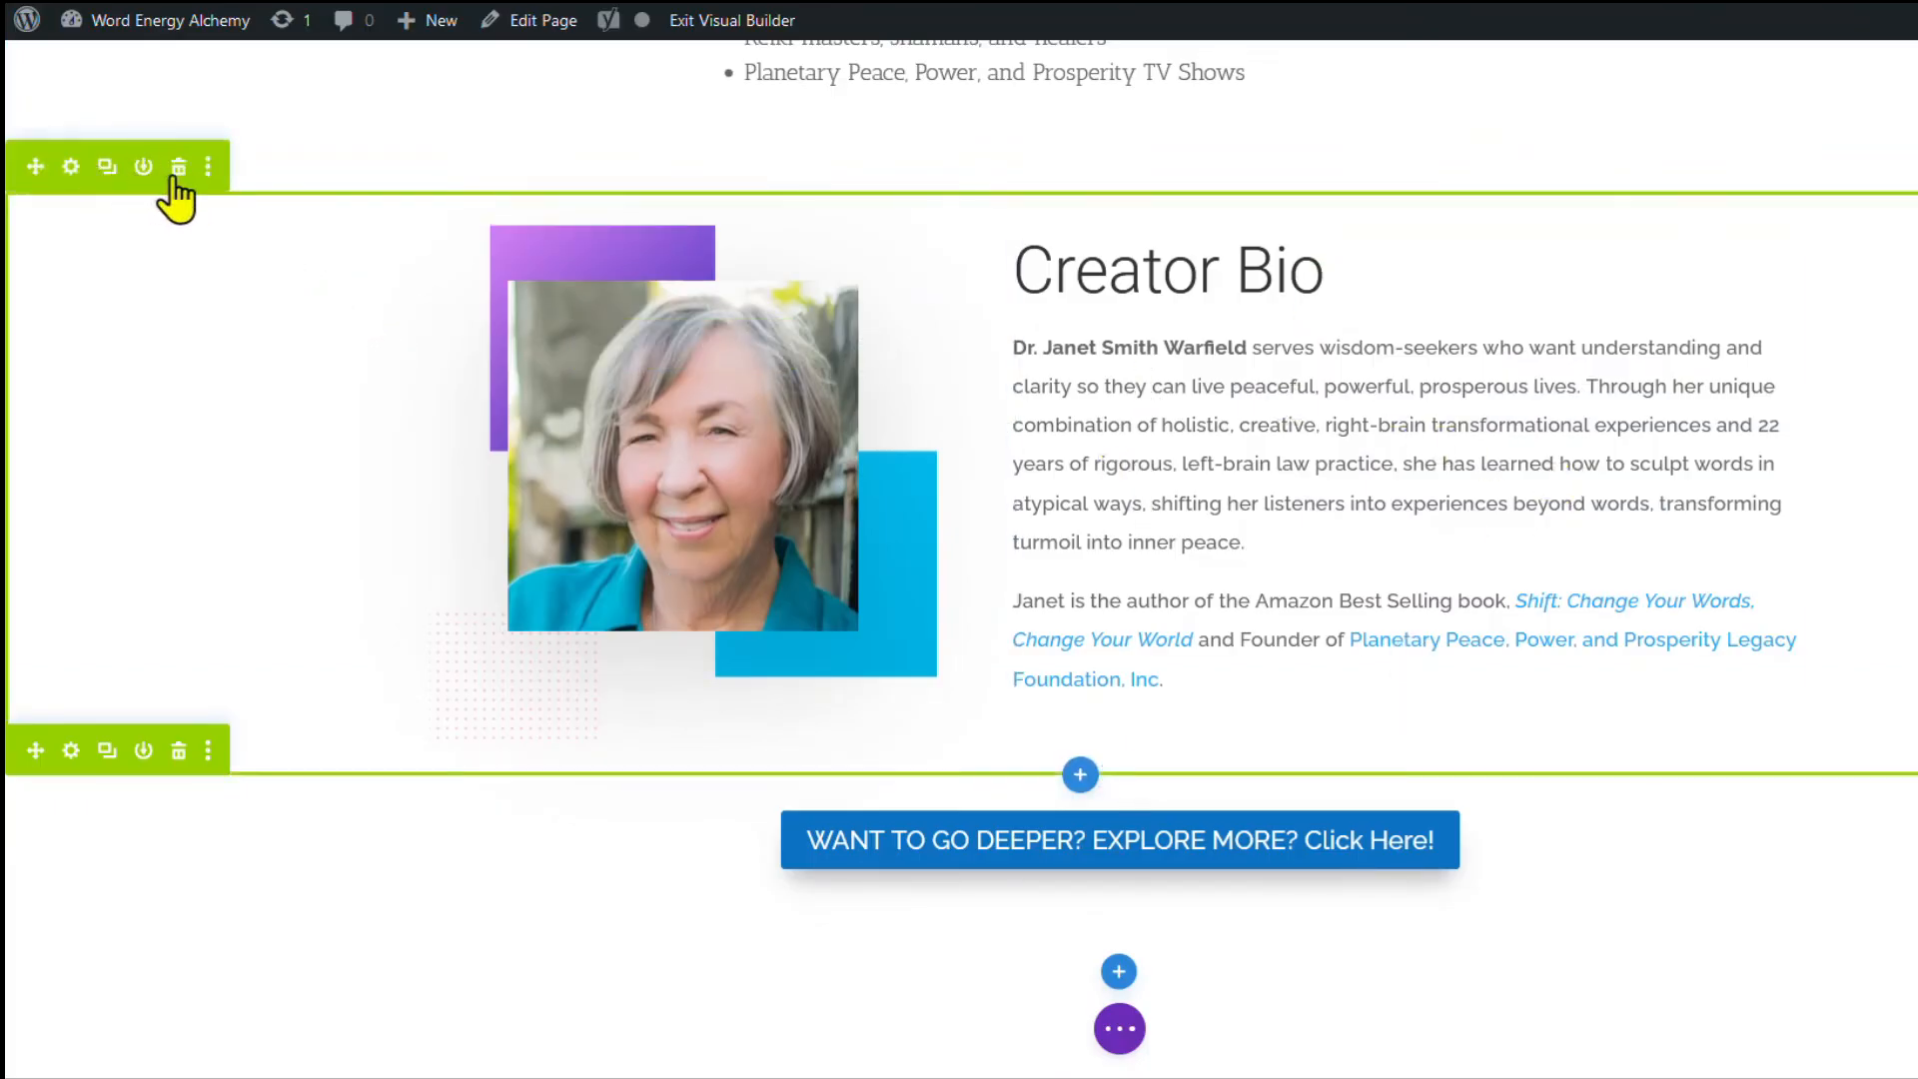
Save the Creator Bio section to the Divi library.
click(207, 166)
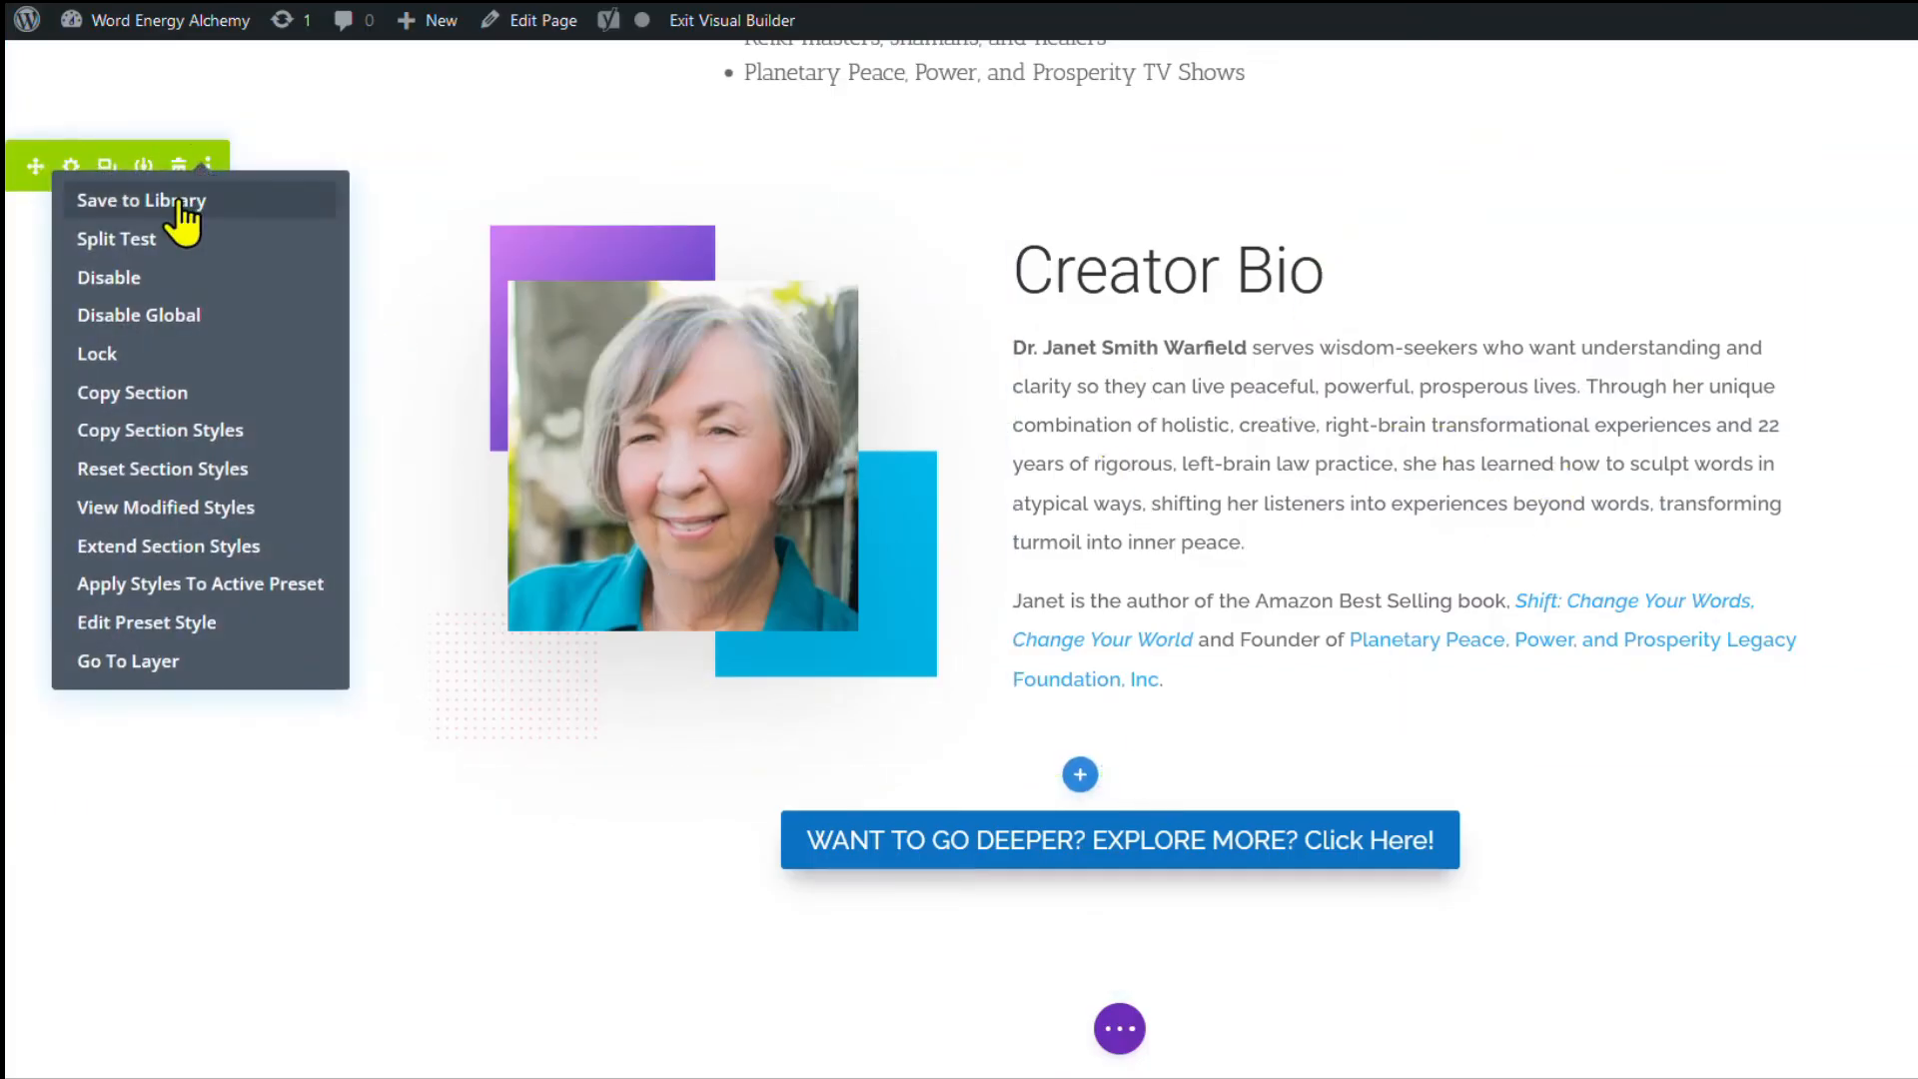
click(172, 198)
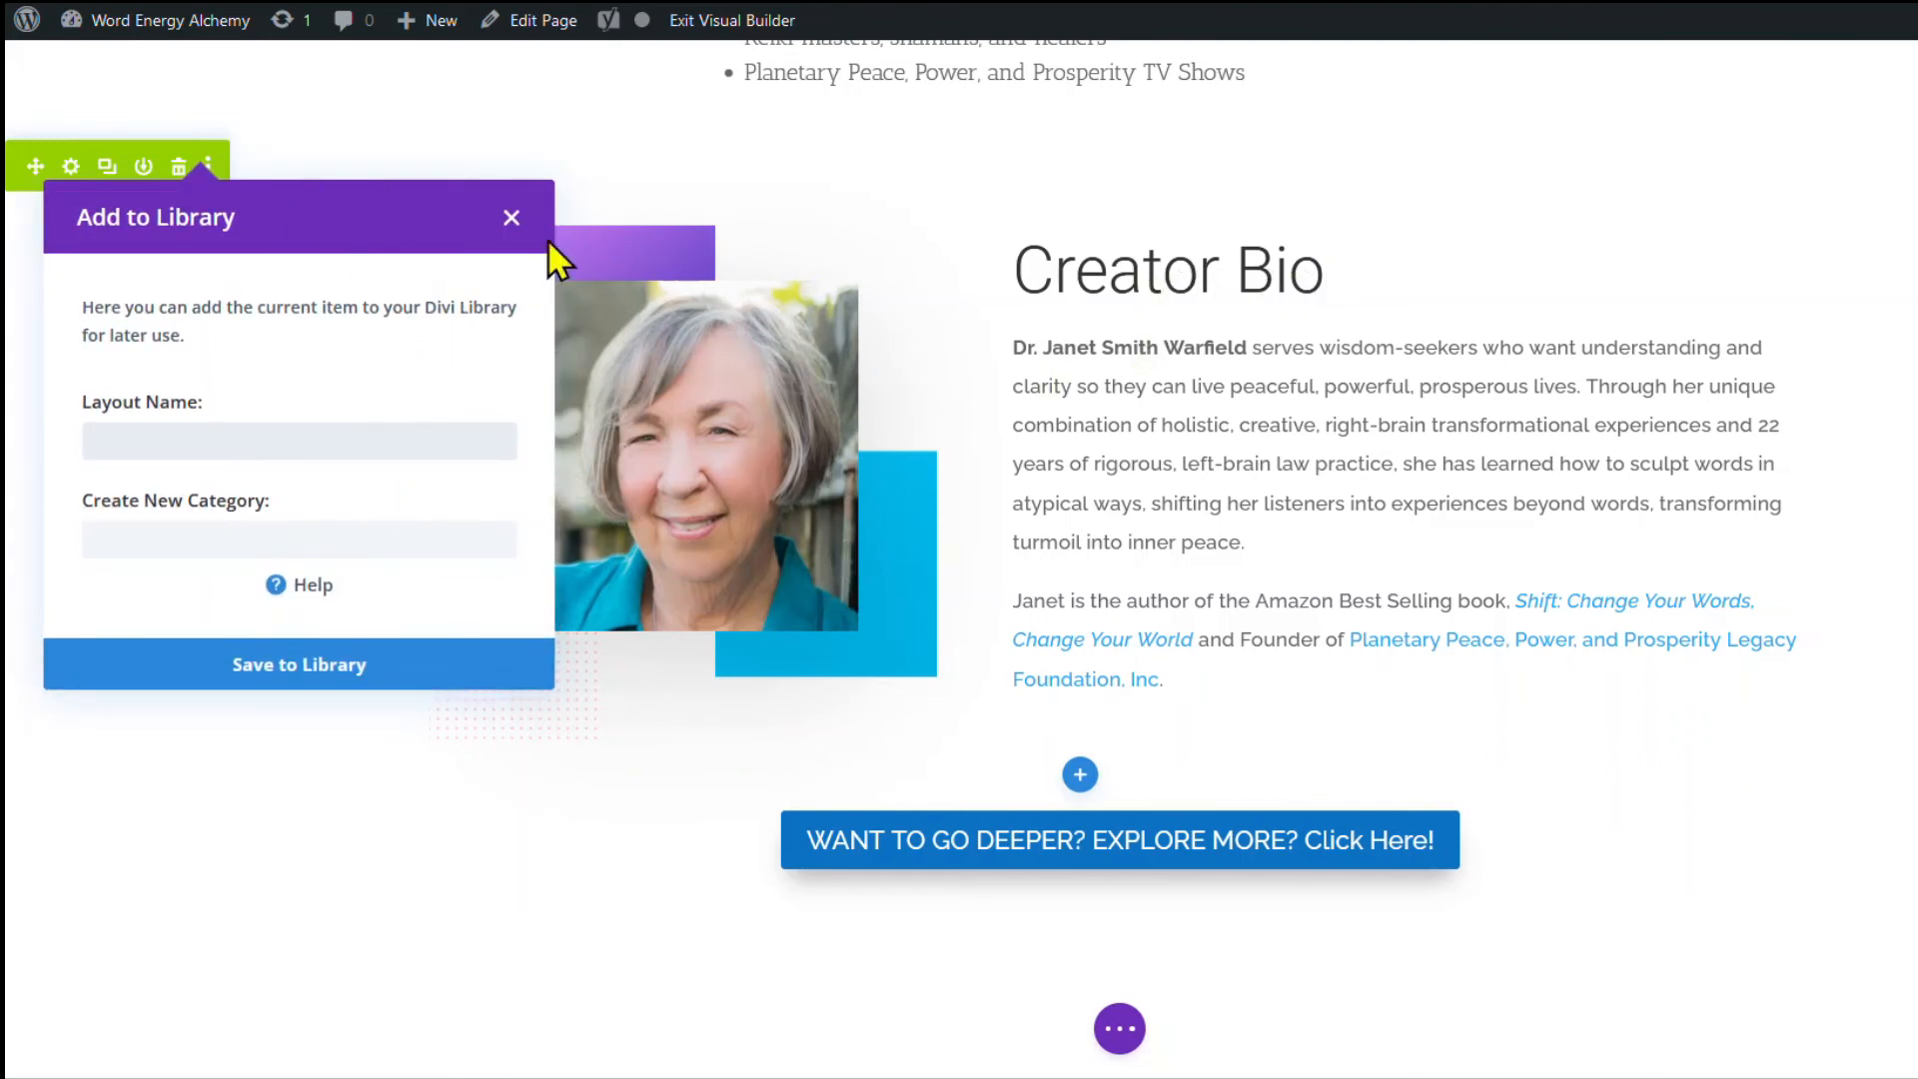
click(510, 218)
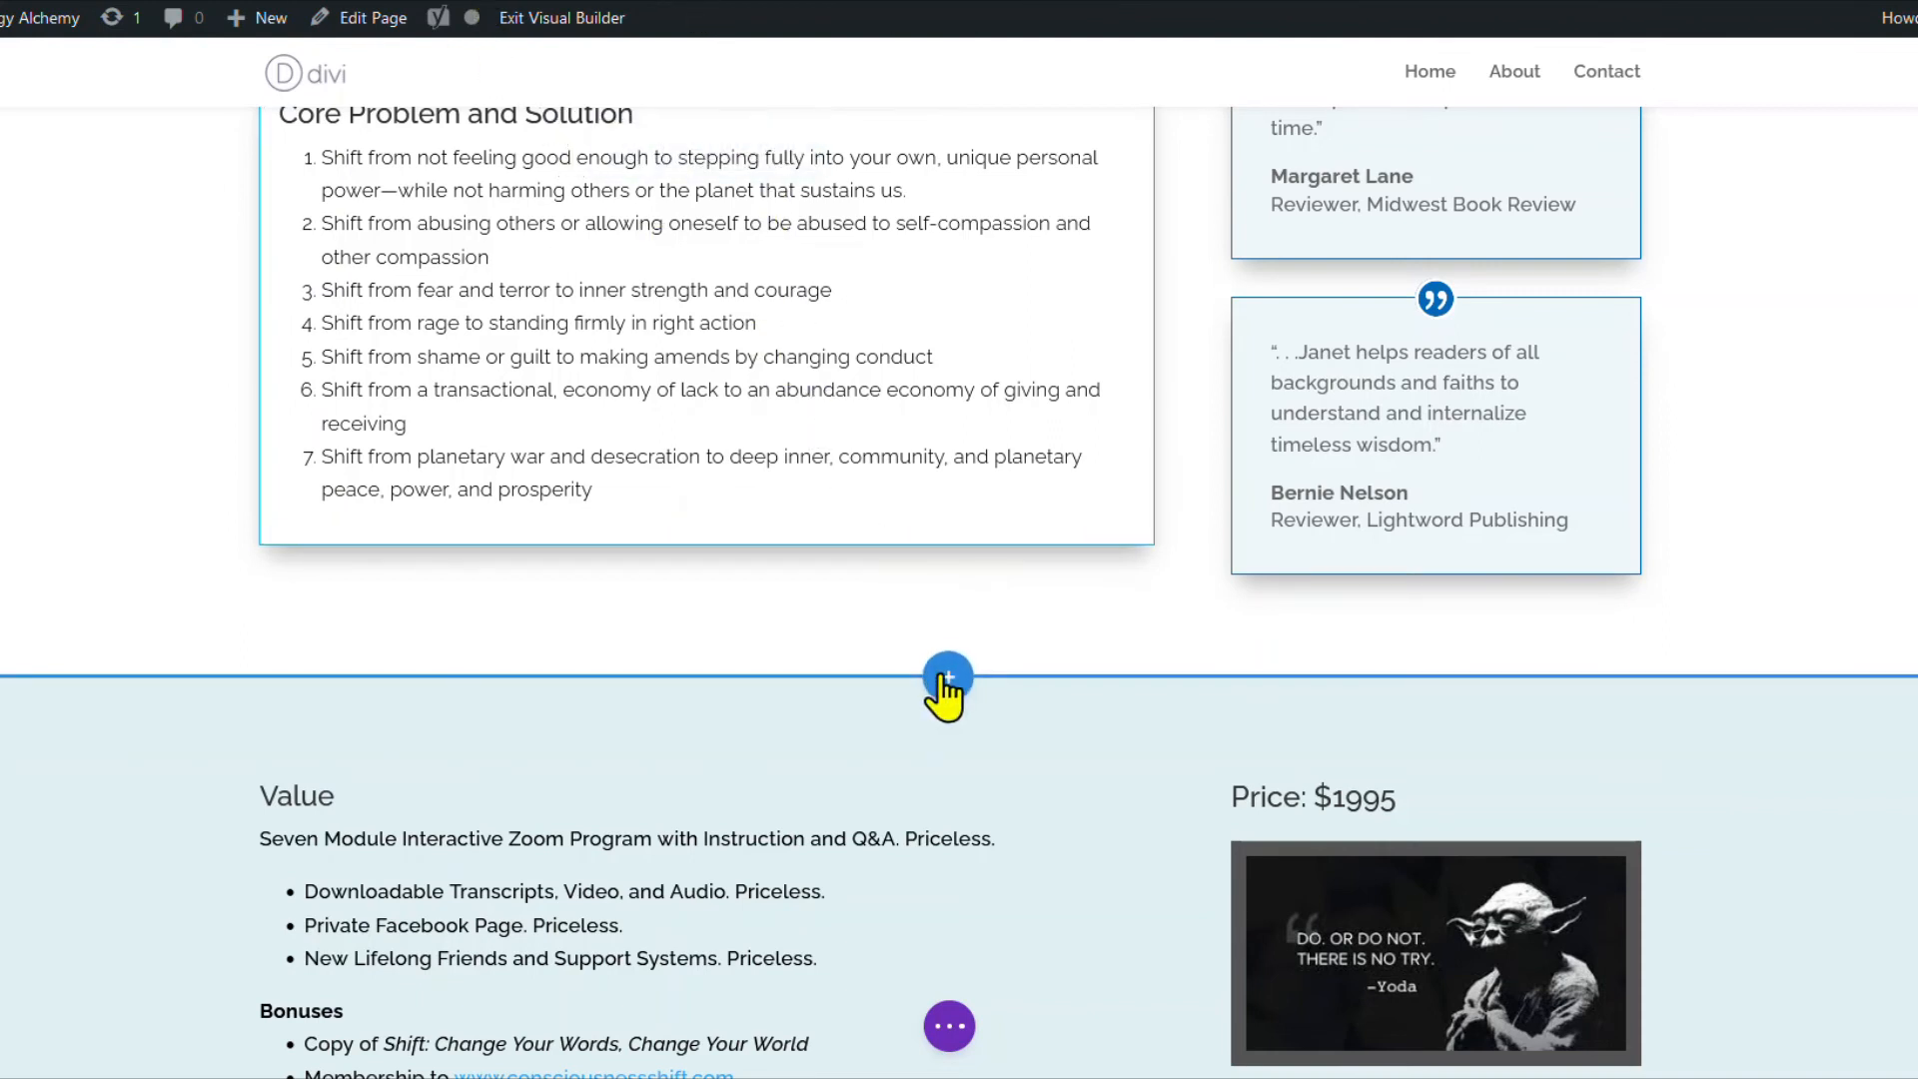
Insert the saved Creator Bio section from the library above the Value section.
click(947, 679)
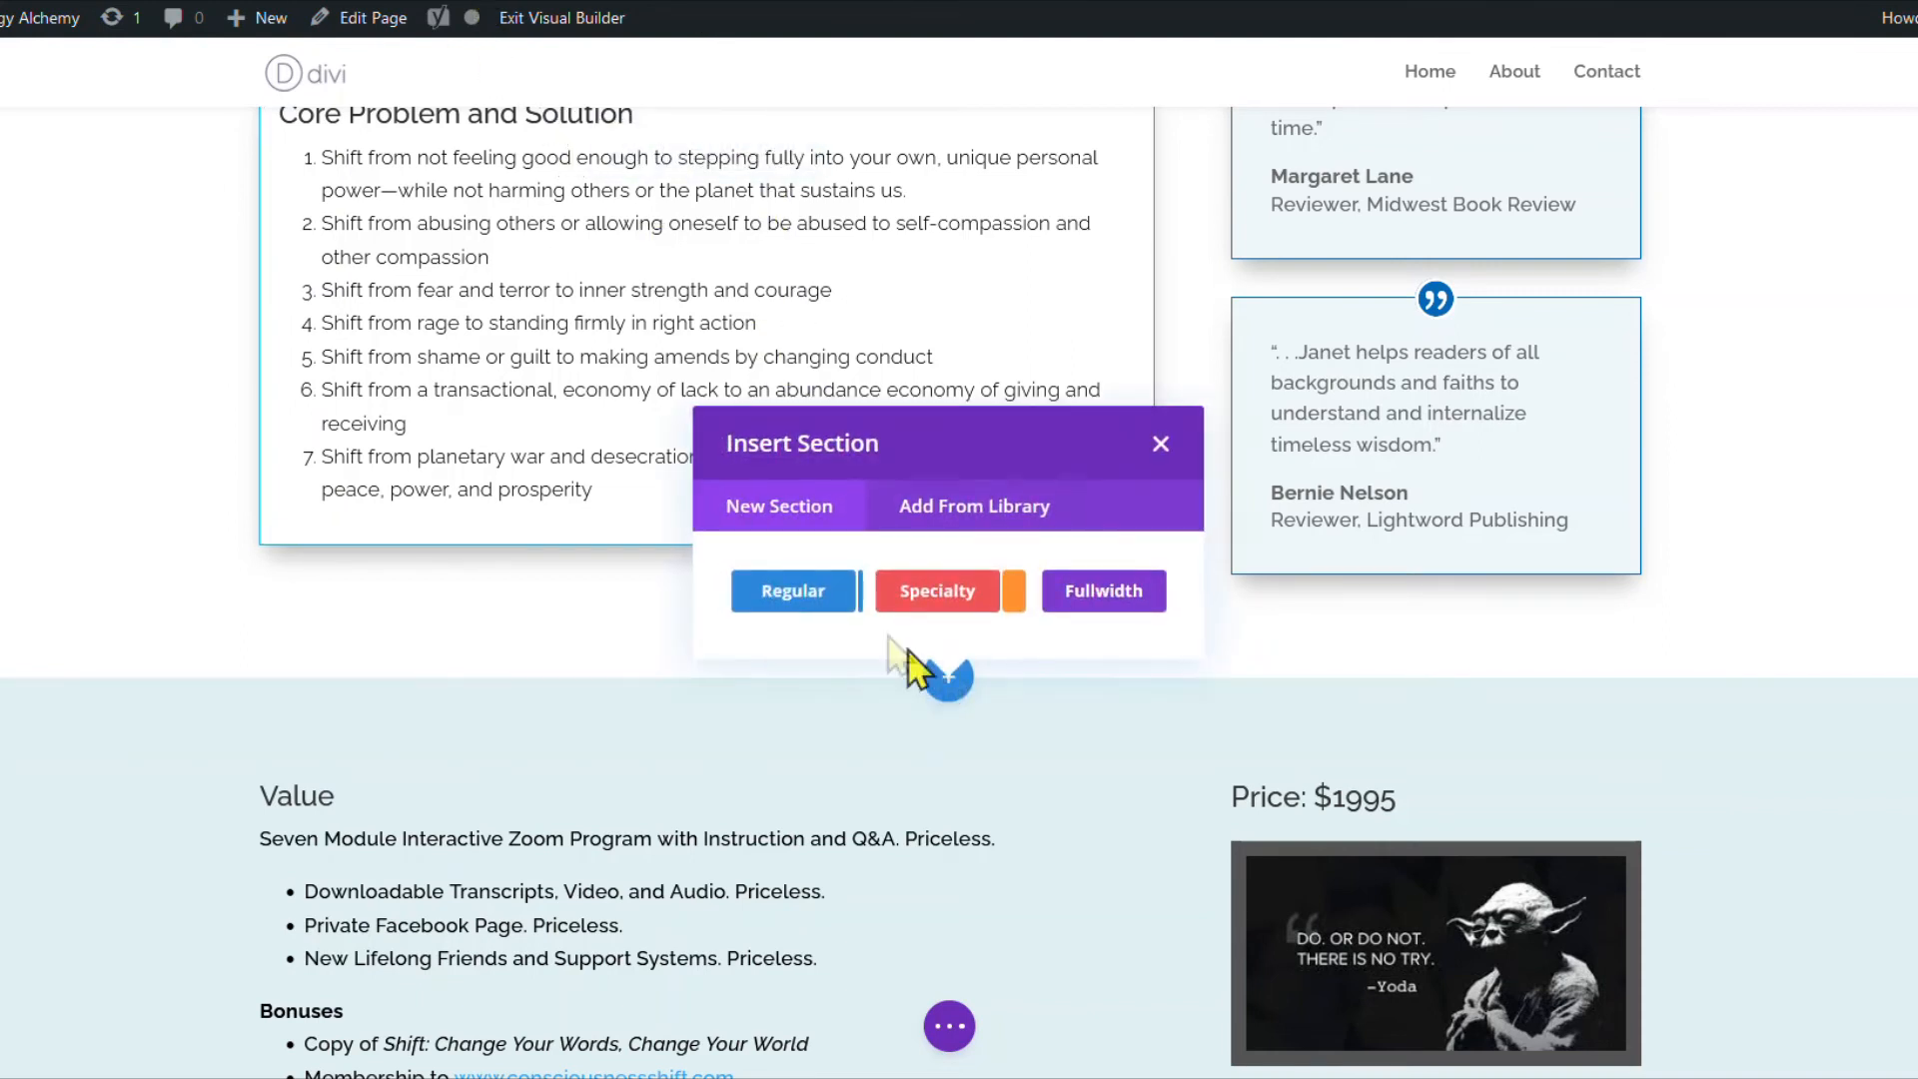
click(962, 514)
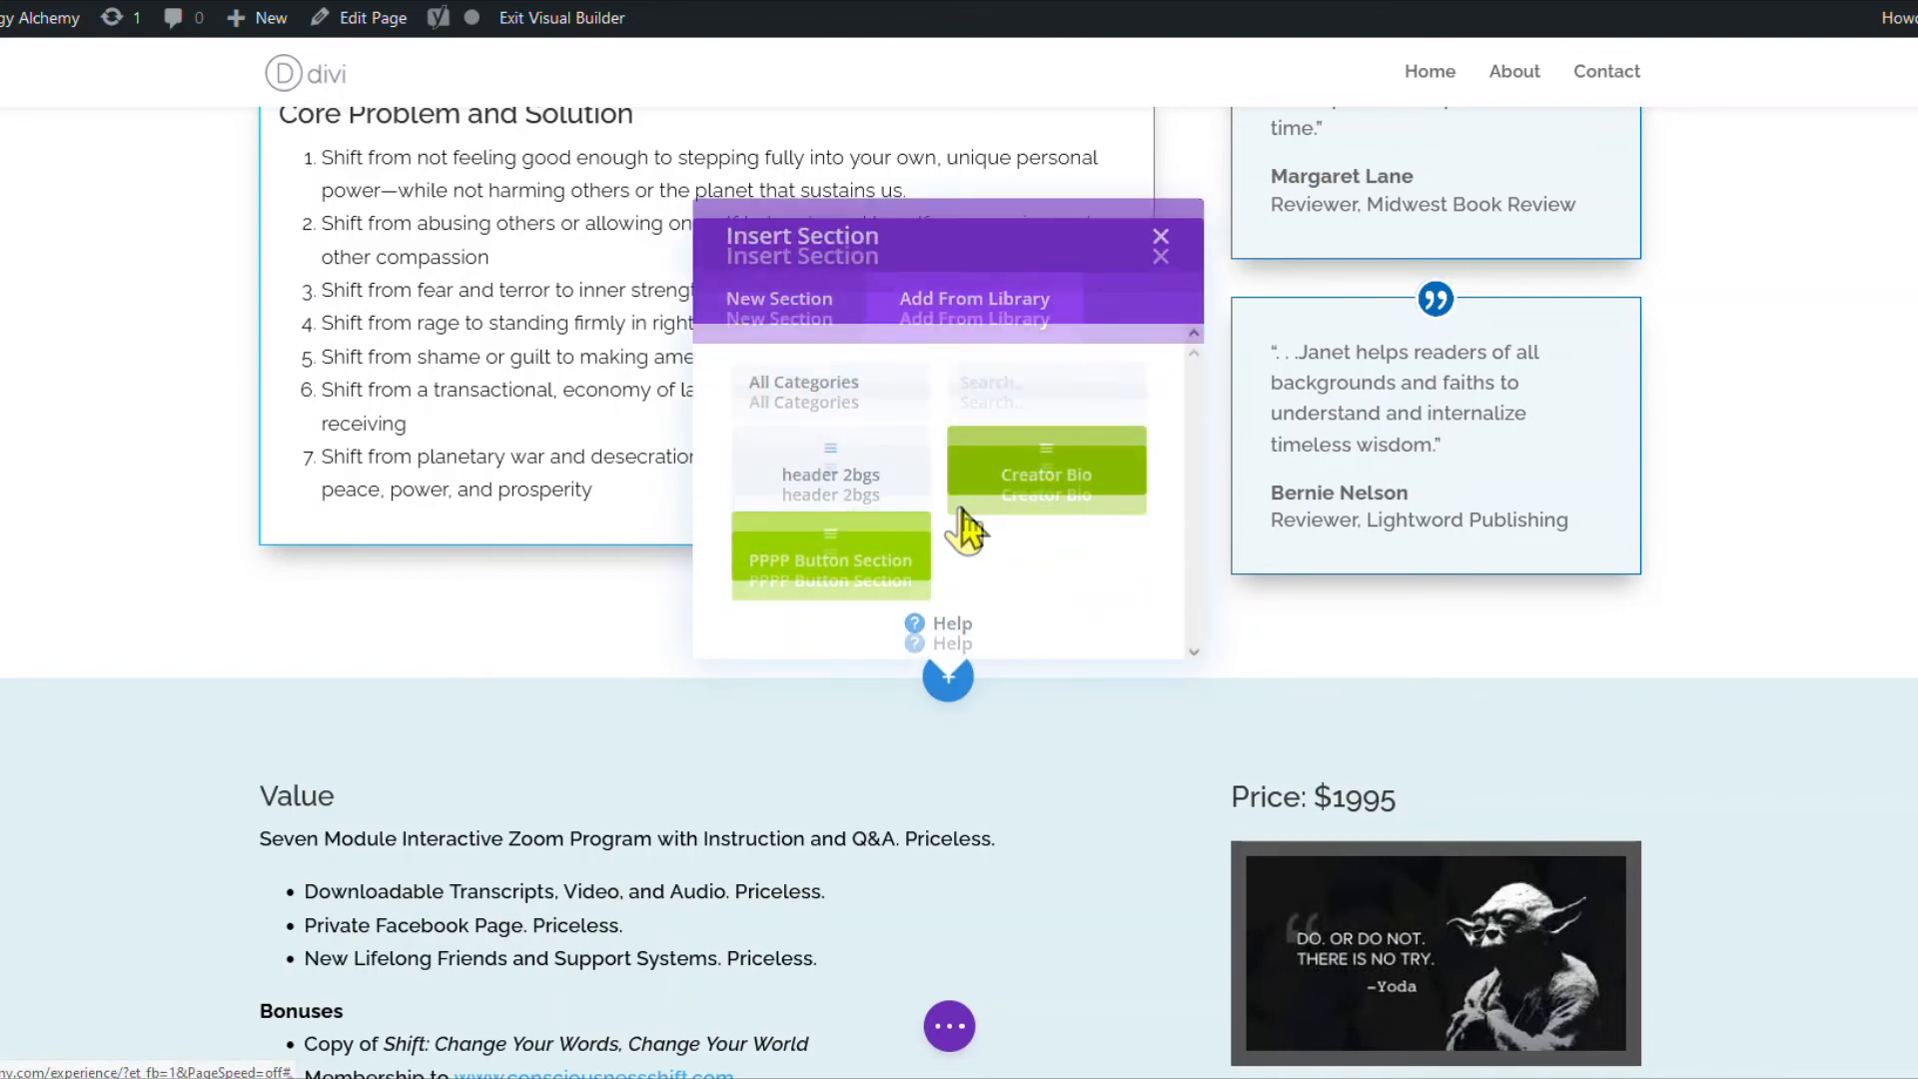
click(1046, 462)
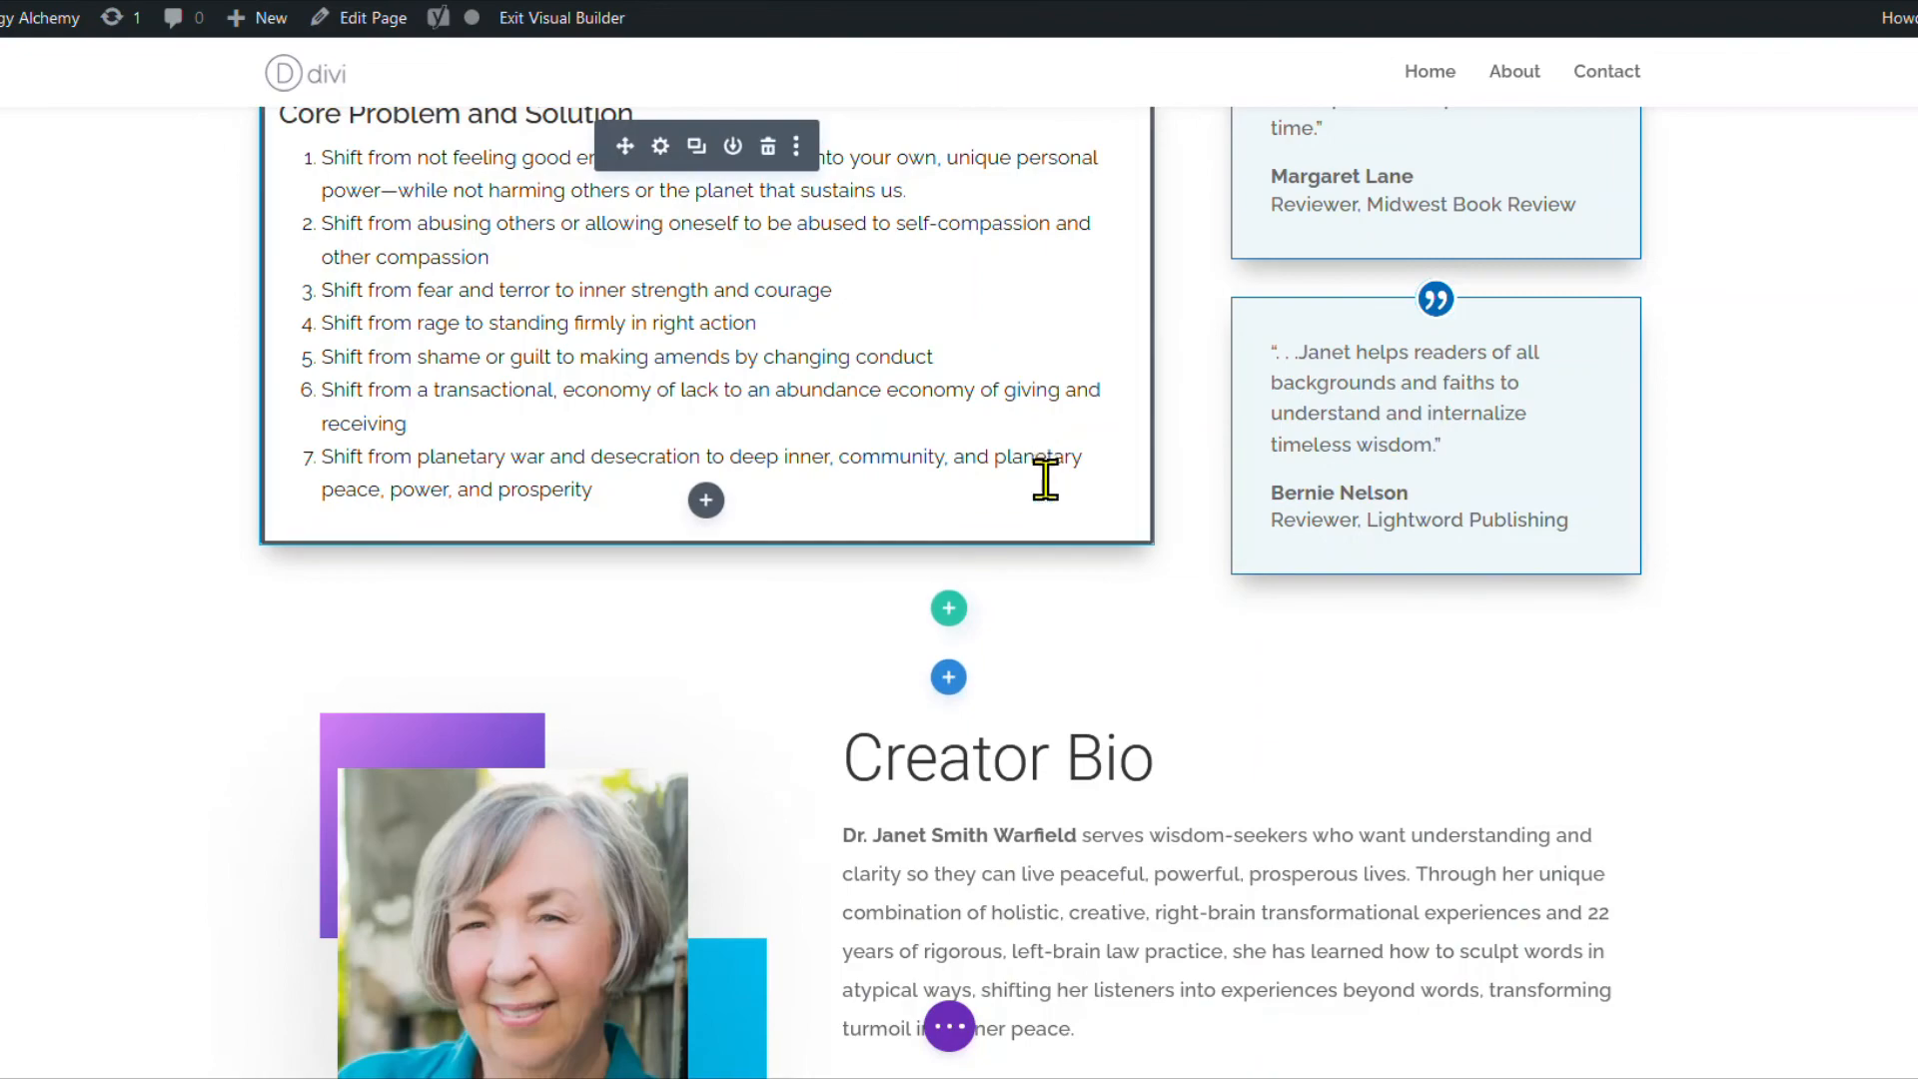
scroll(1043, 469, down, 3)
scroll(1238, 559, up, 20)
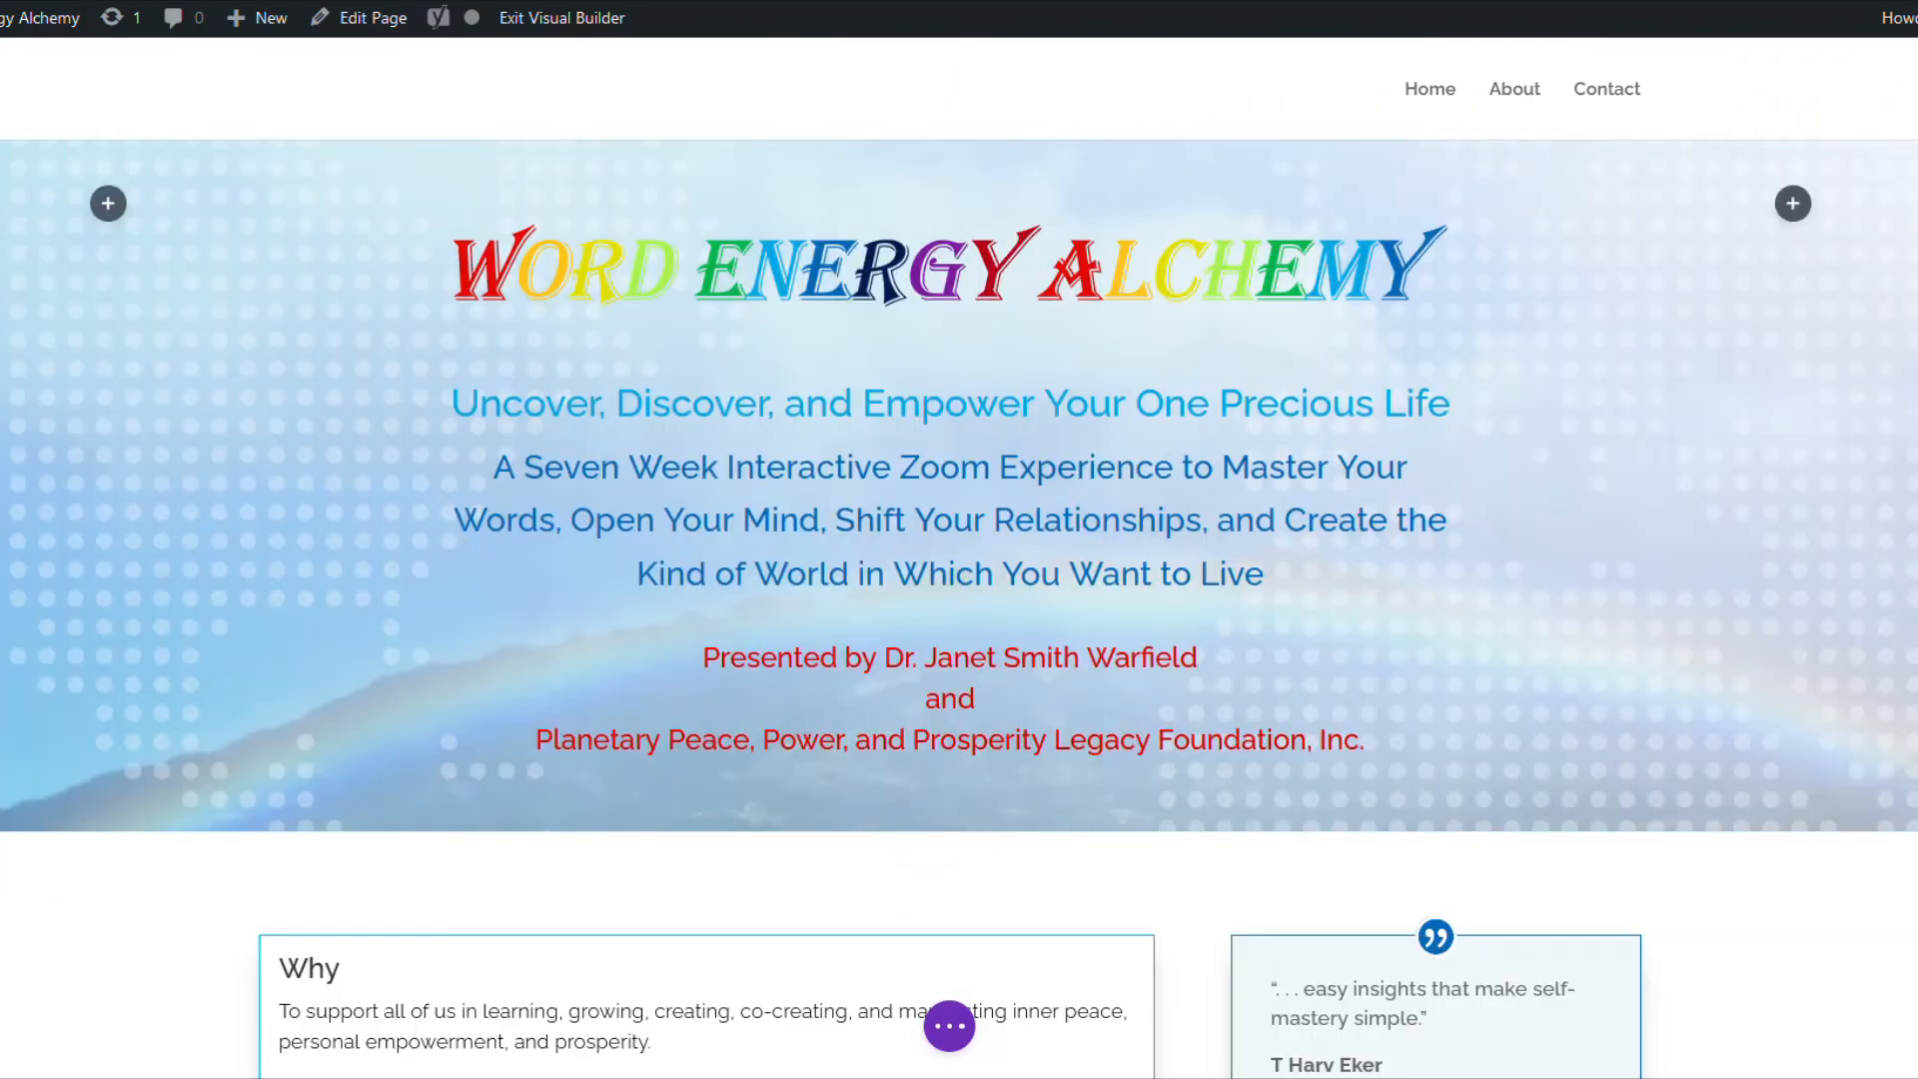
Save and exit the Visual Builder, then open 7-Week Experience in the back-end editor.
click(562, 18)
click(1077, 684)
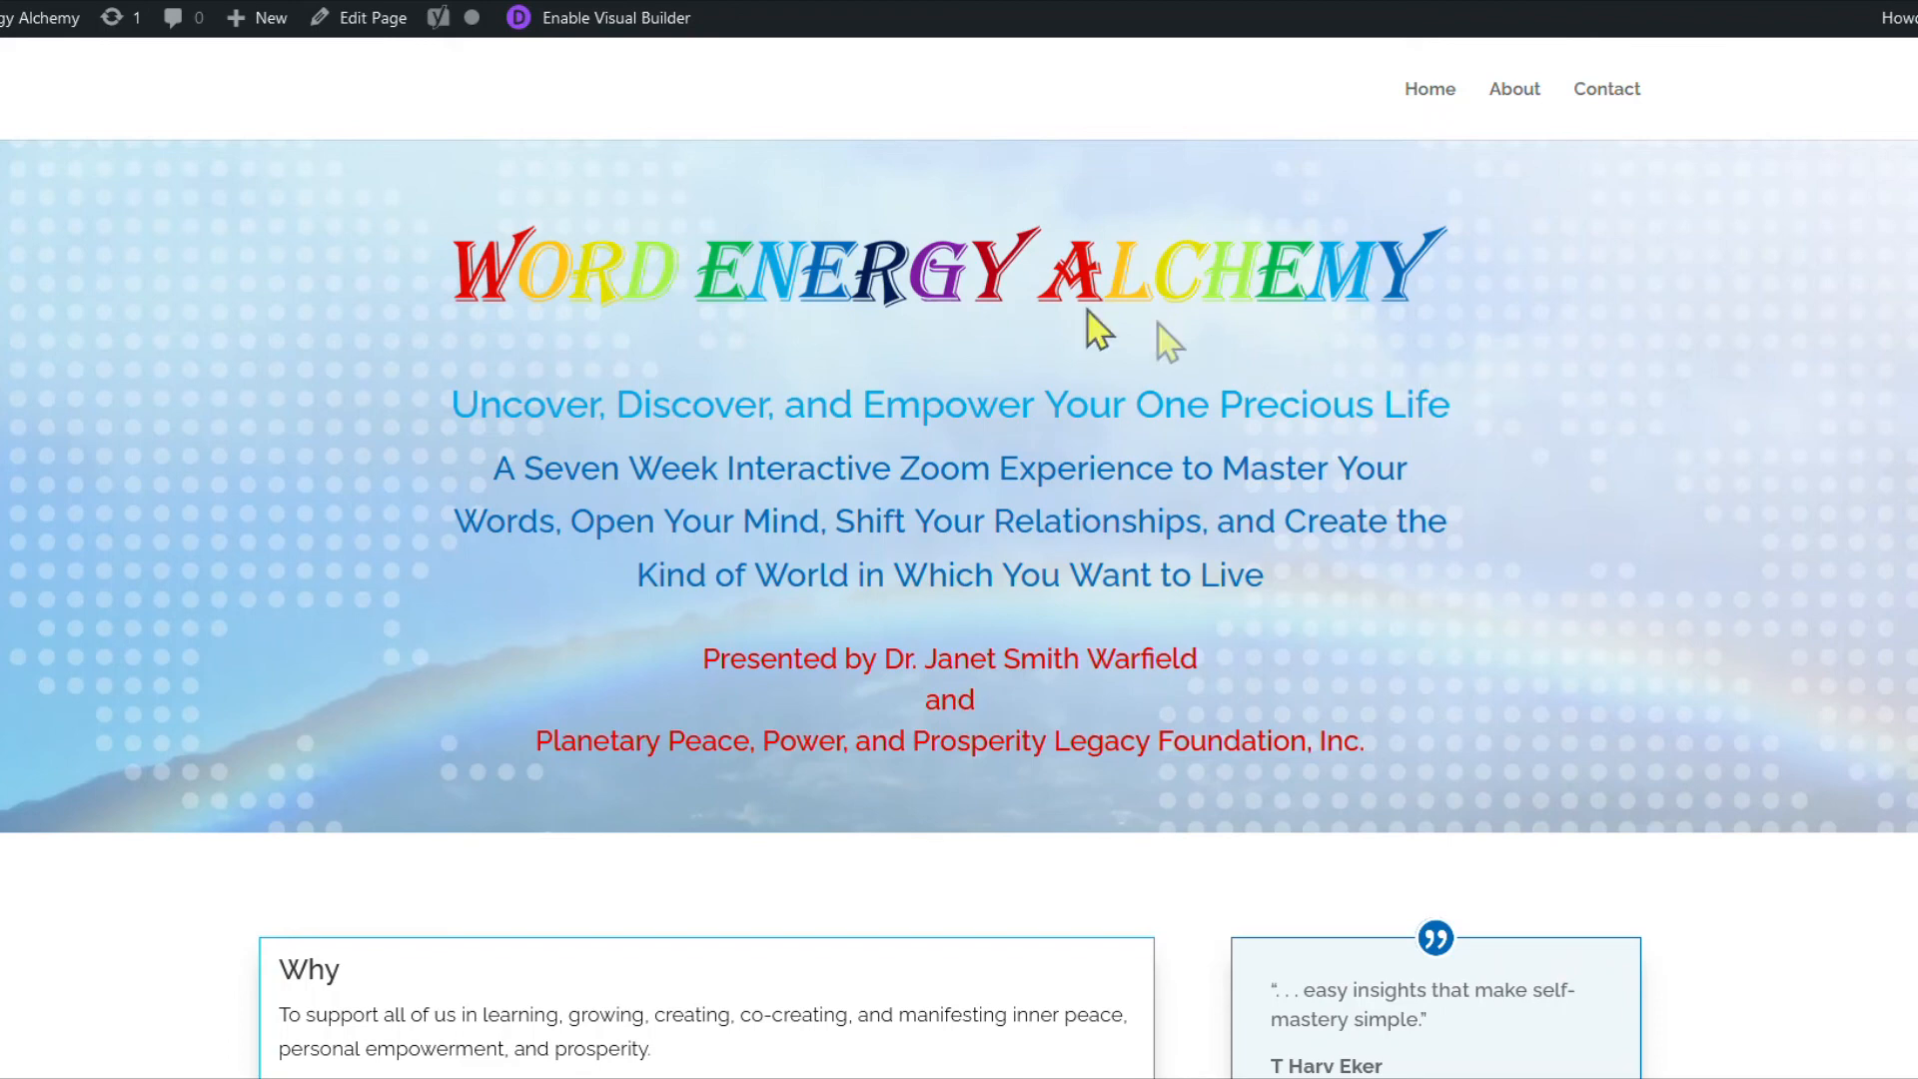
click(360, 20)
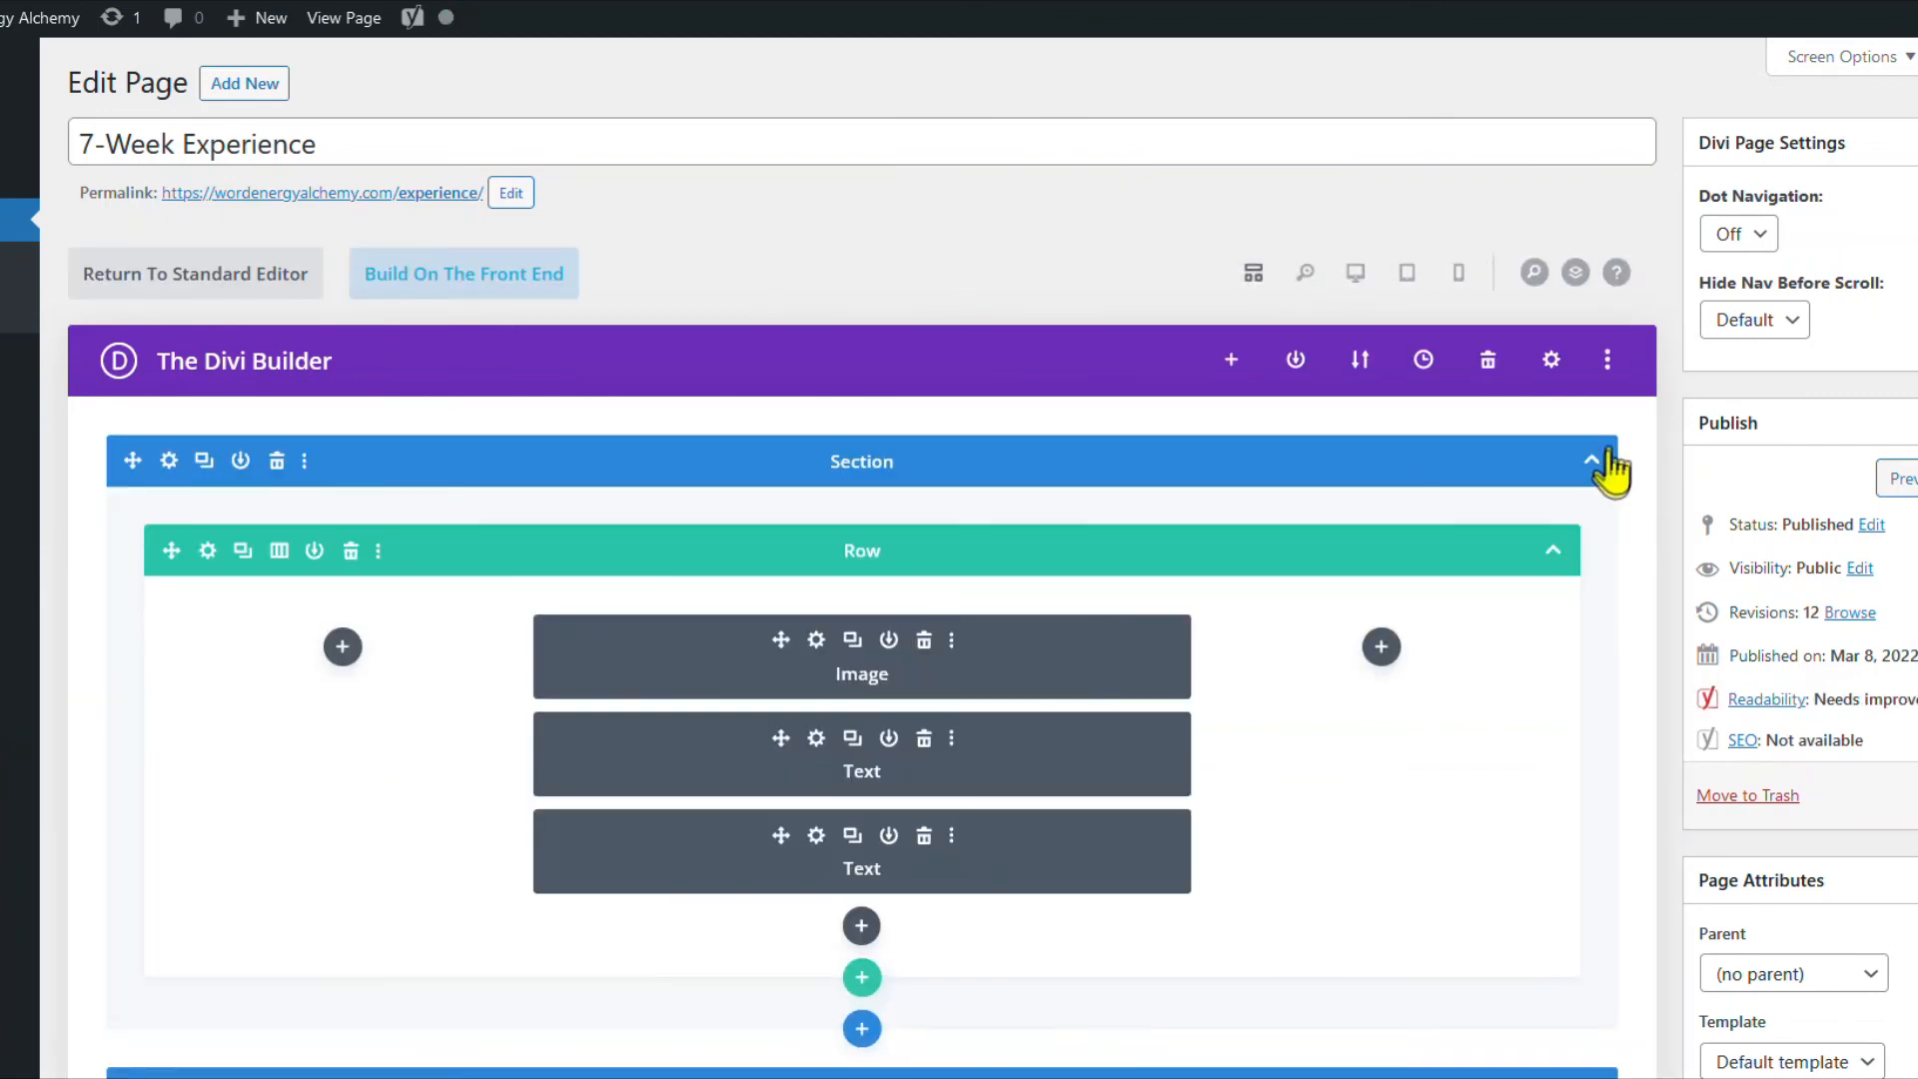
Paste the header-hiding CSS snippet into the page settings' Advanced Custom CSS box.
click(1551, 362)
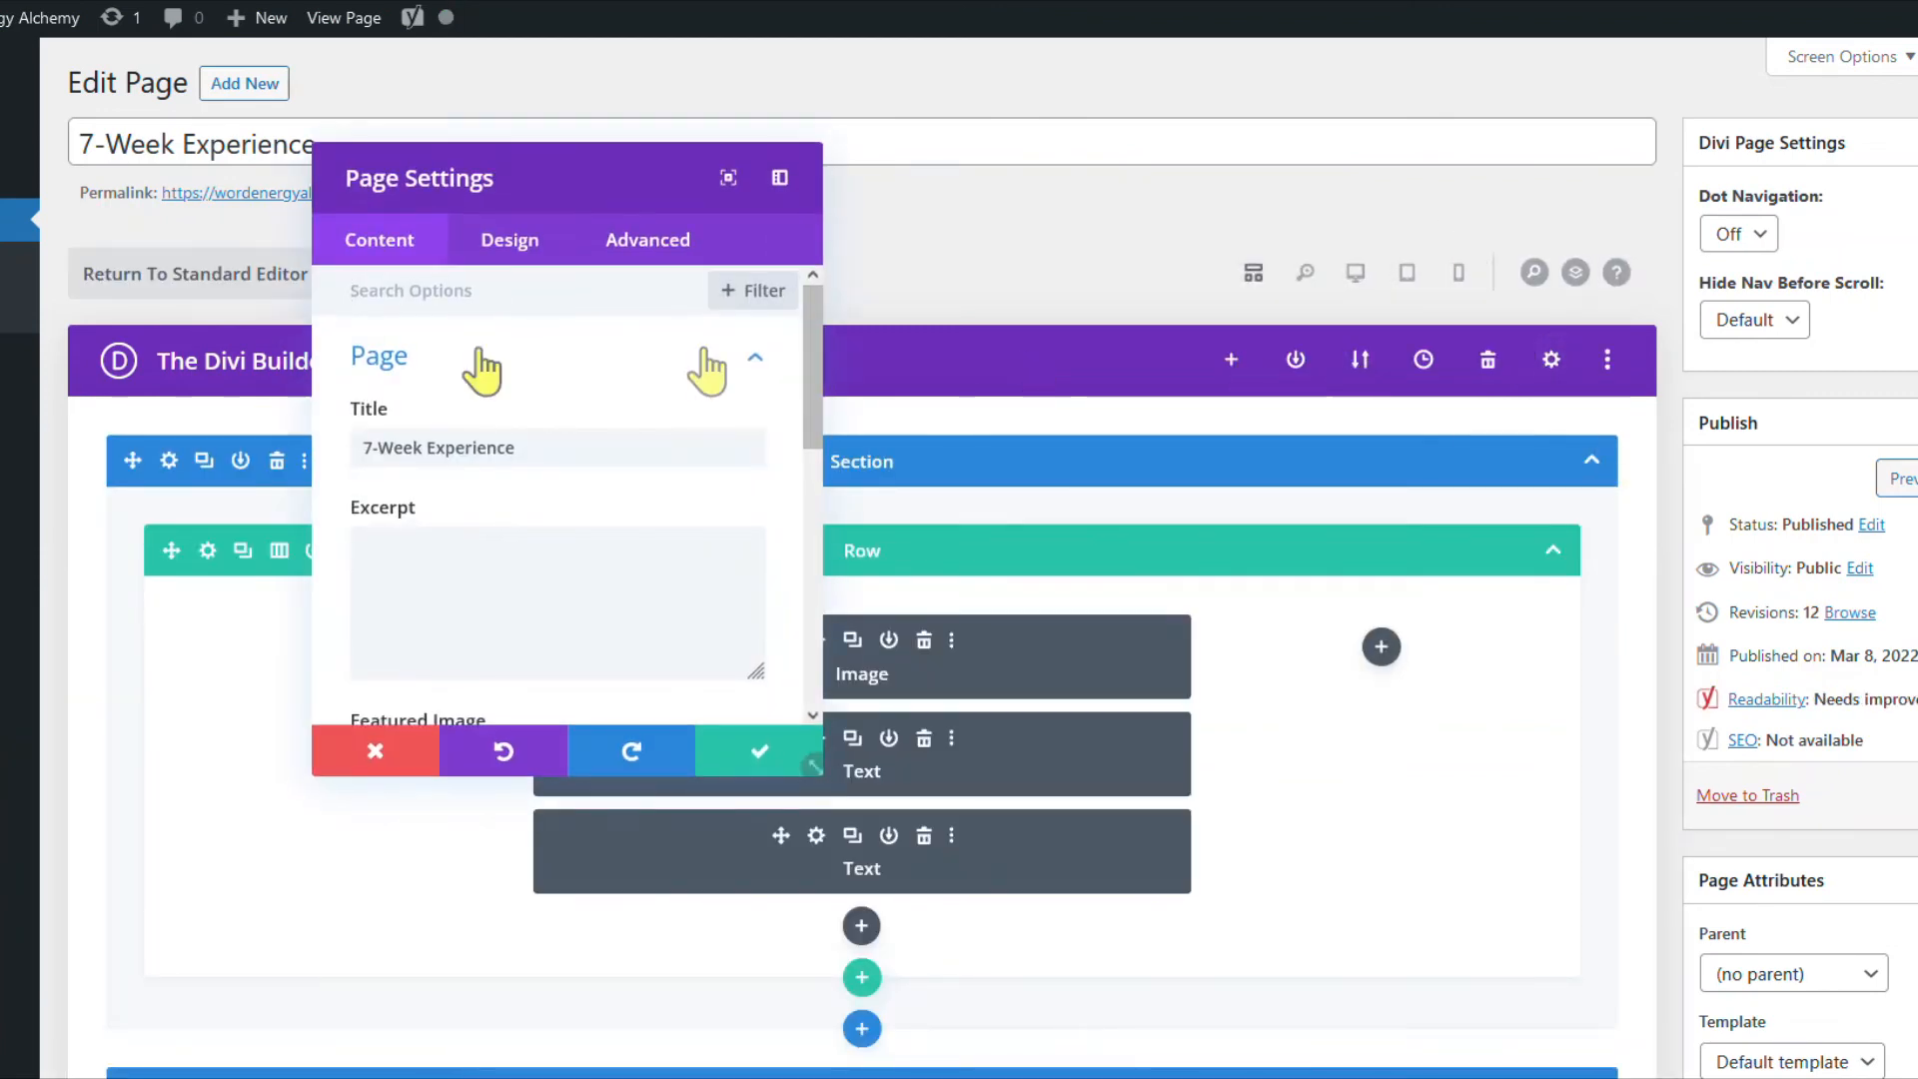
click(640, 258)
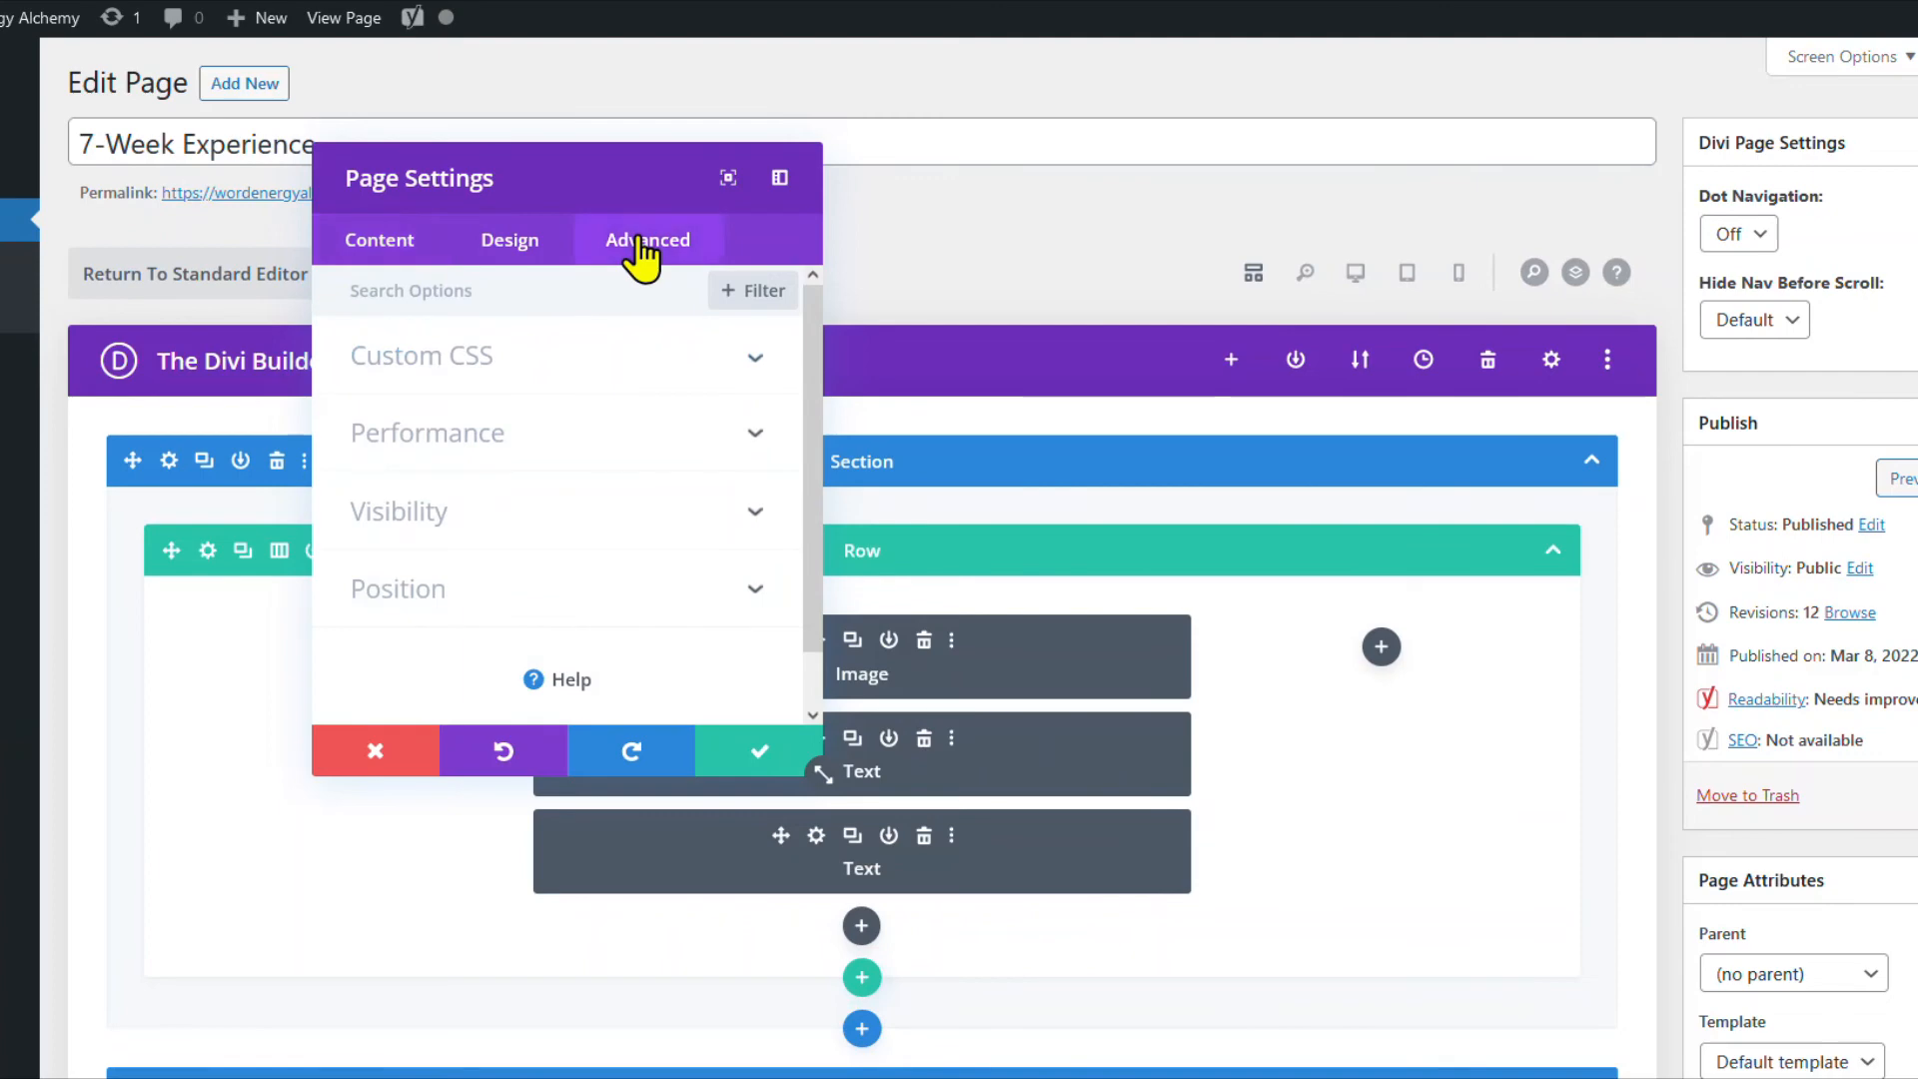
click(449, 369)
click(457, 461)
key(ctrl+v)
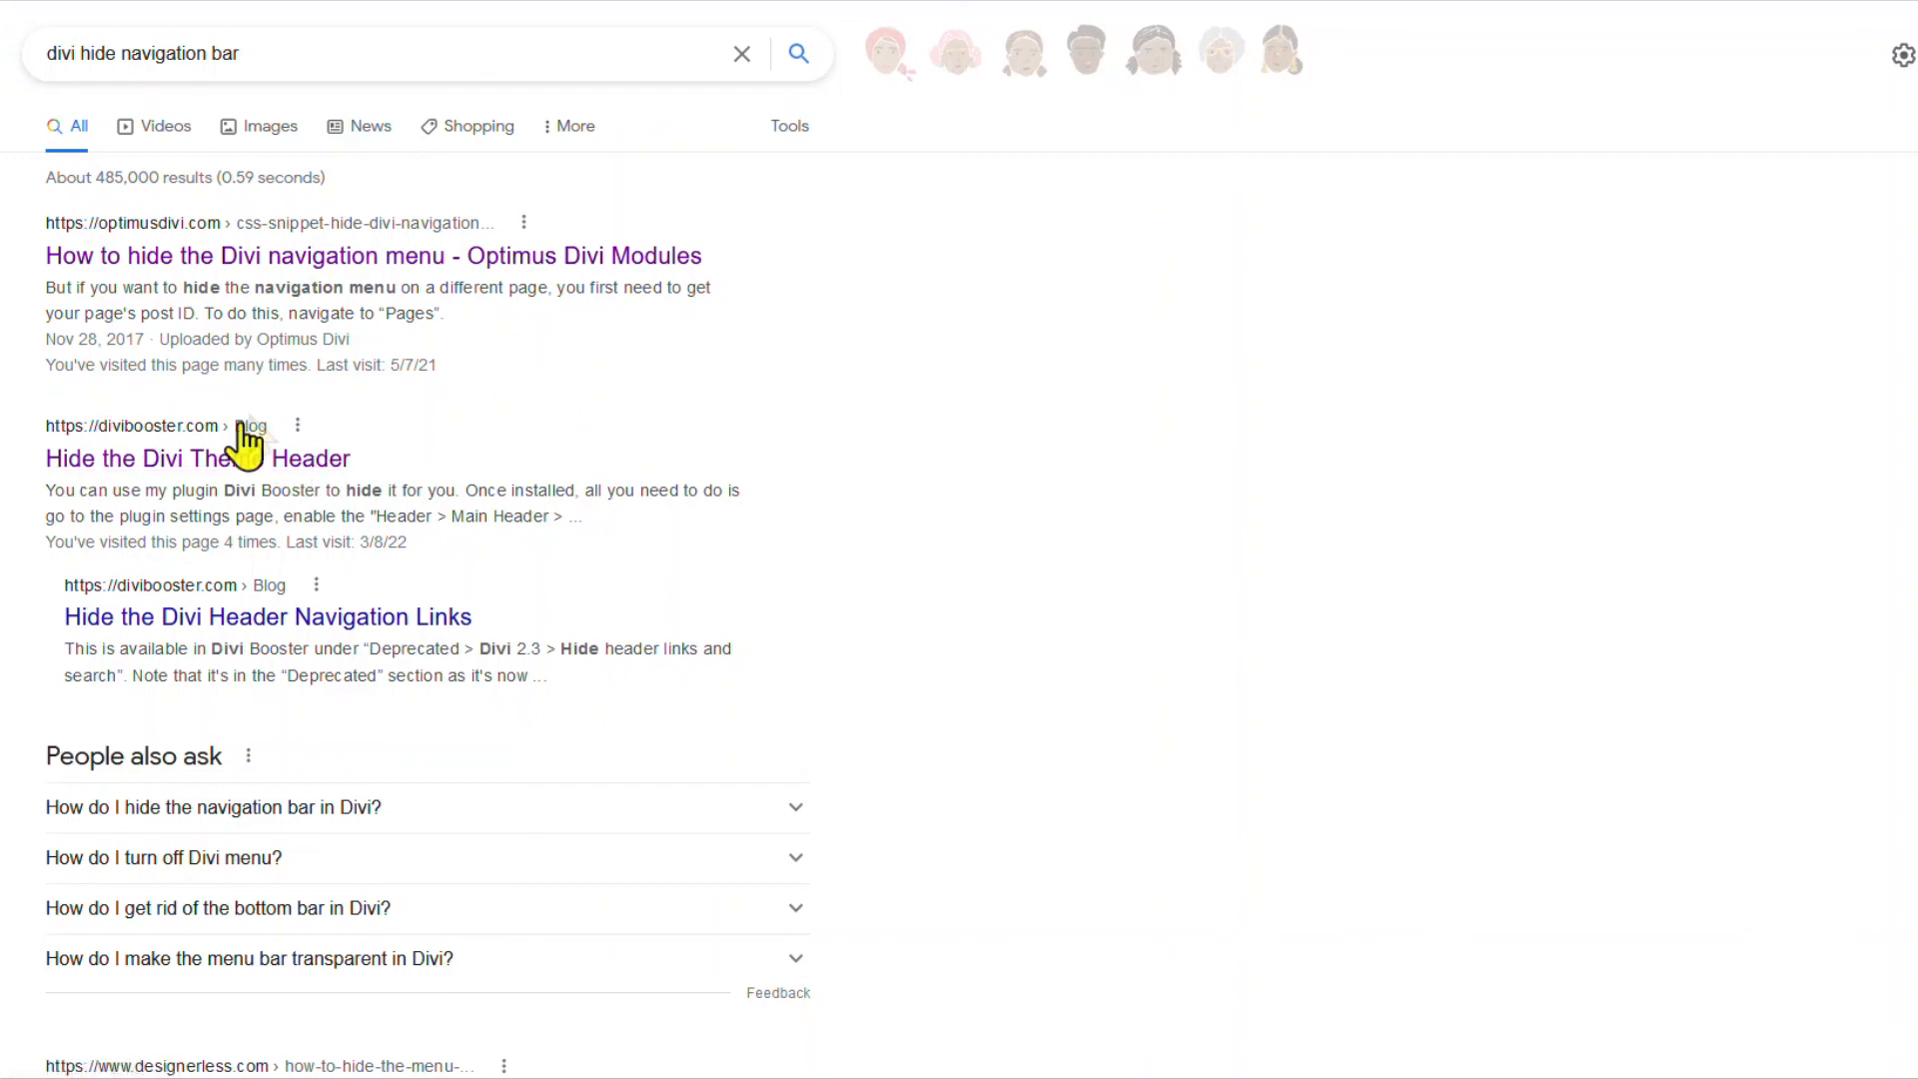
Open divibooster.com's 'Hide the Divi Theme Header' article and select its entire CSS code block.
click(227, 465)
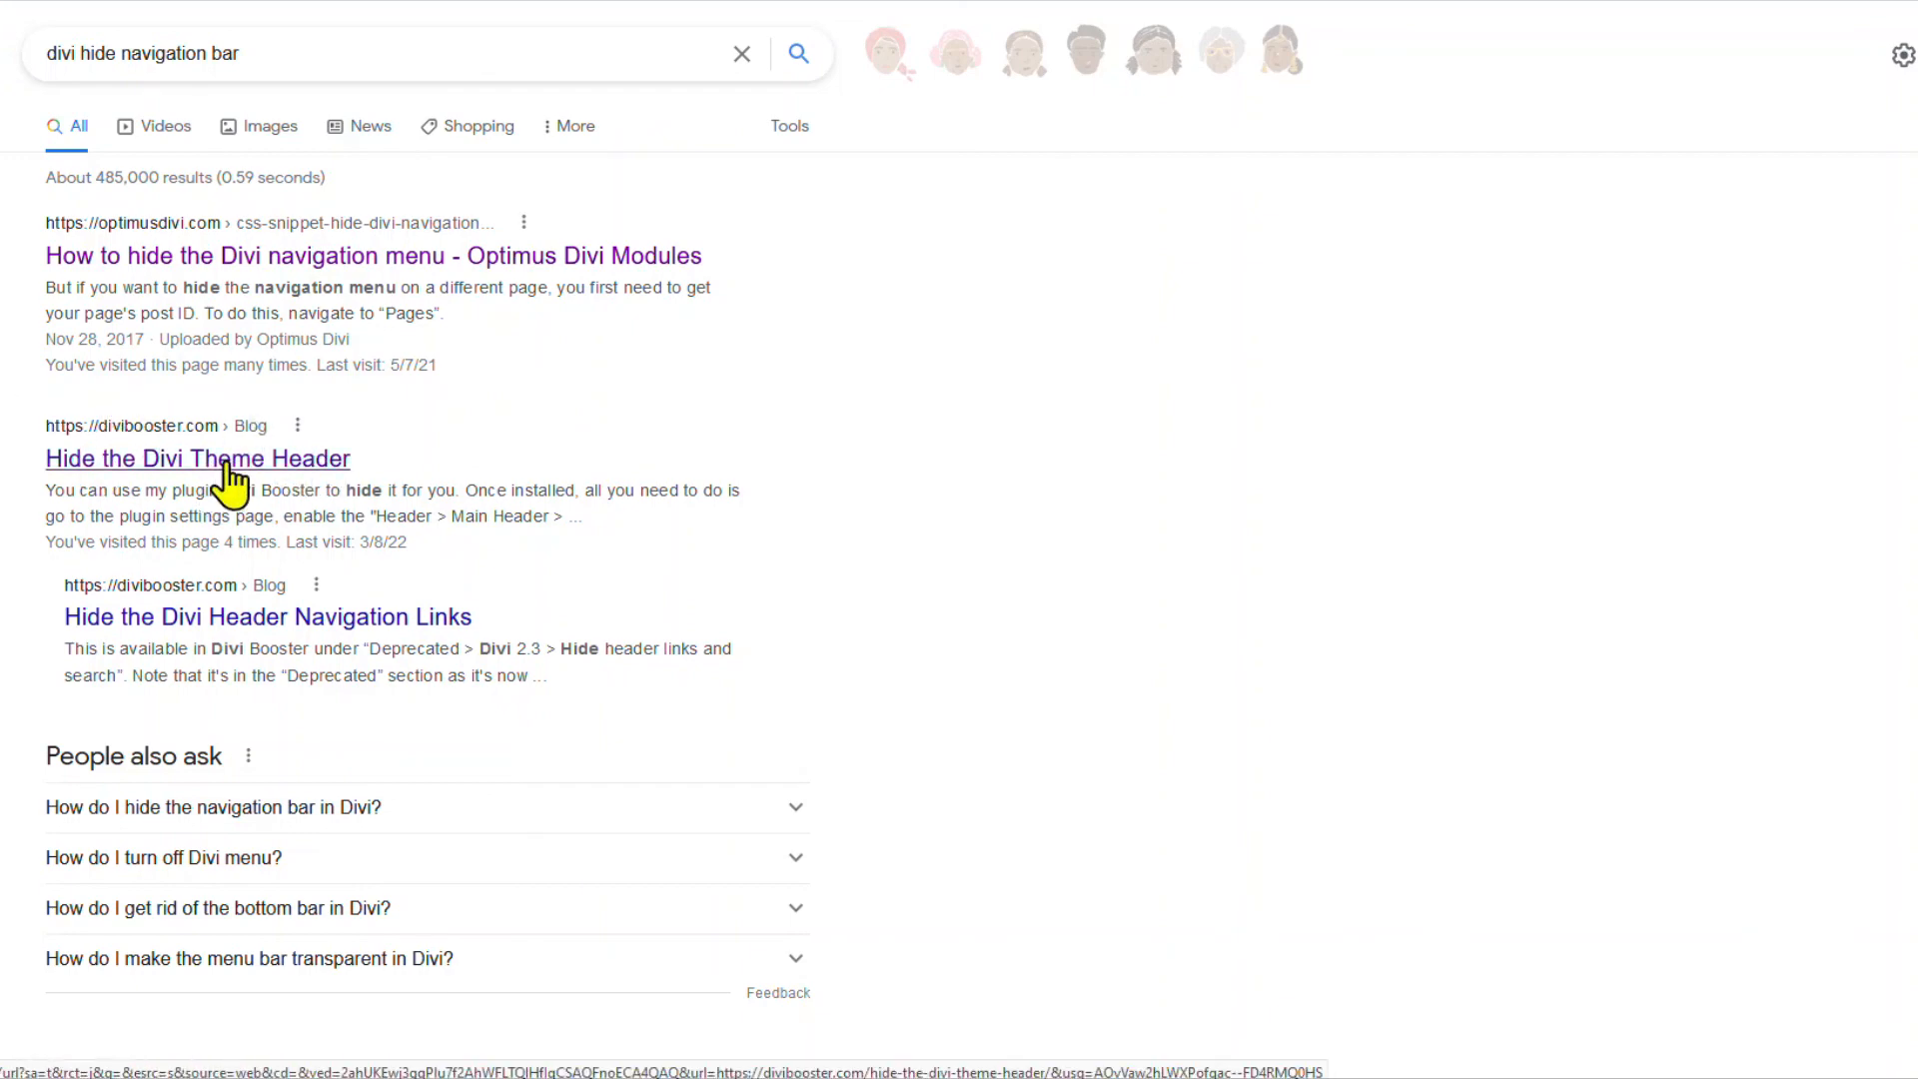
scroll(890, 531, down, 4)
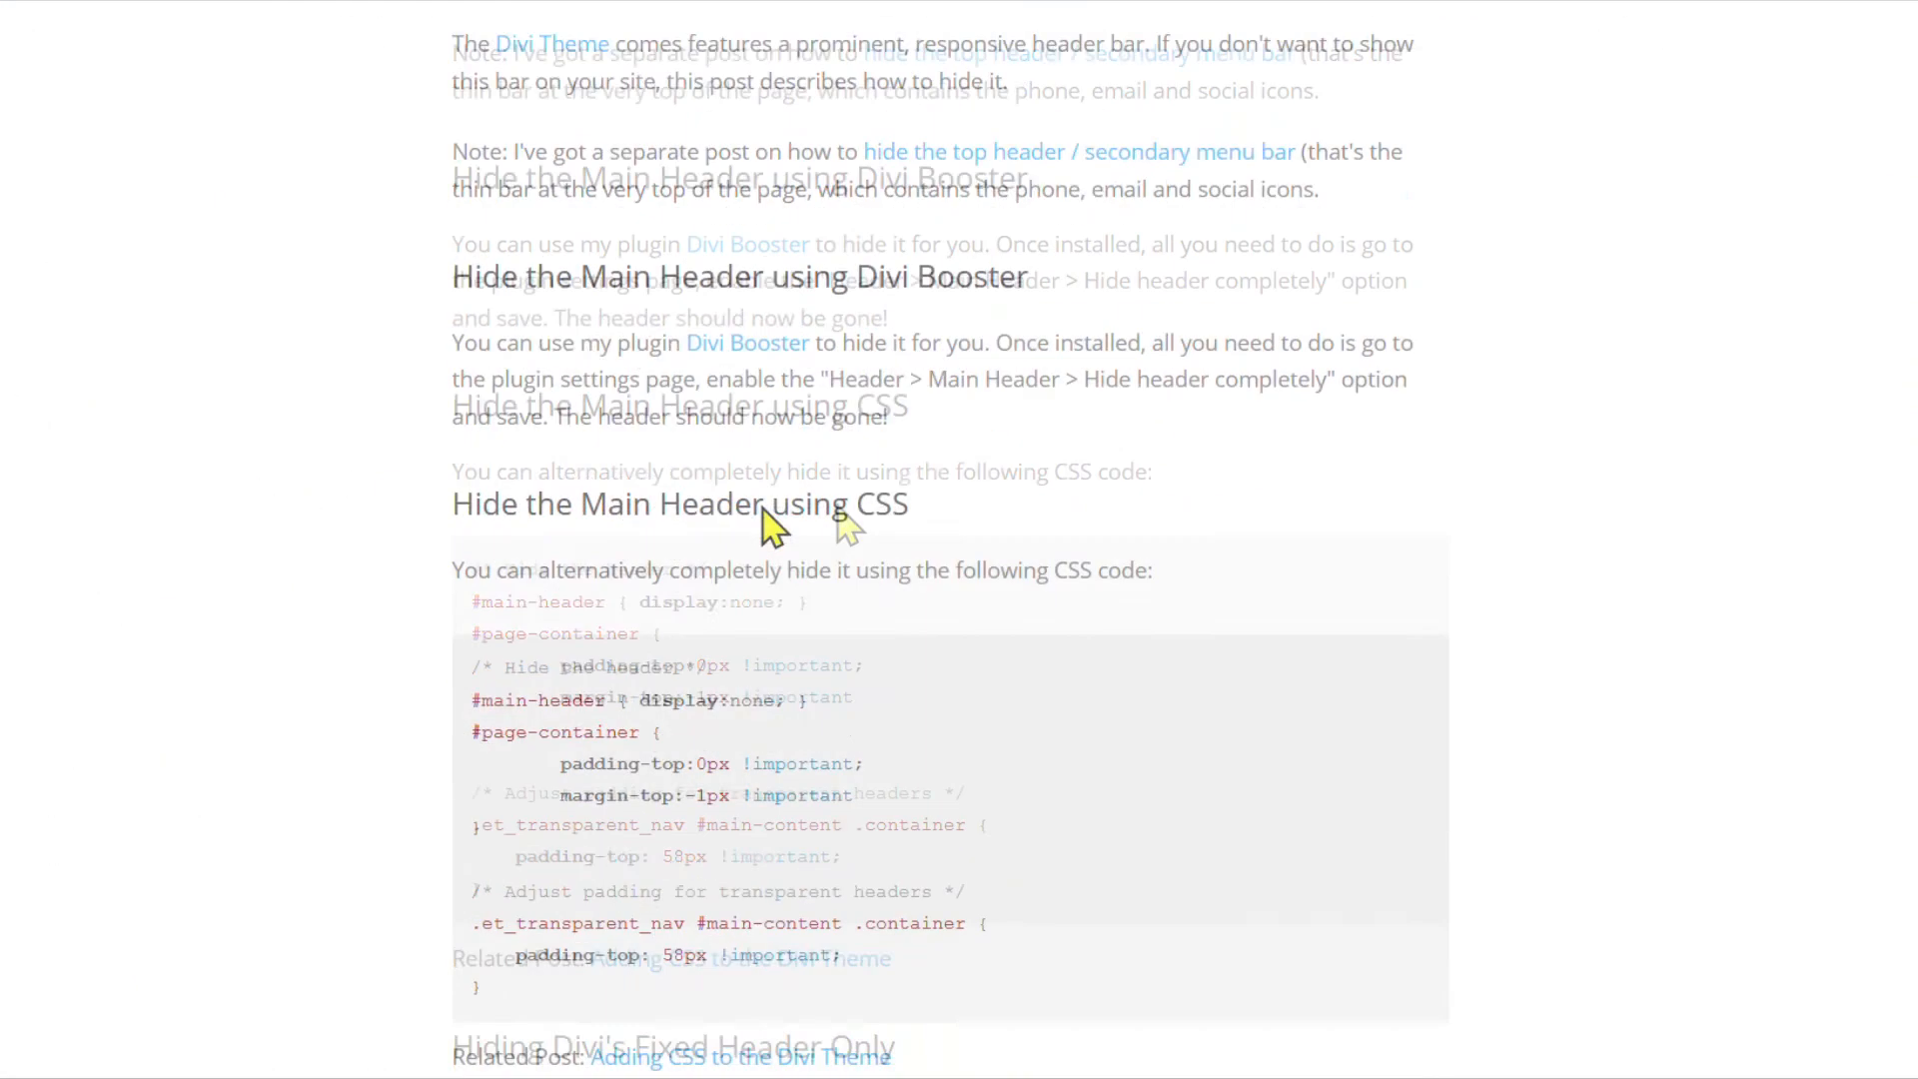
scroll(1261, 582, down, 3)
drag(479, 211, 506, 529)
drag(473, 213, 500, 557)
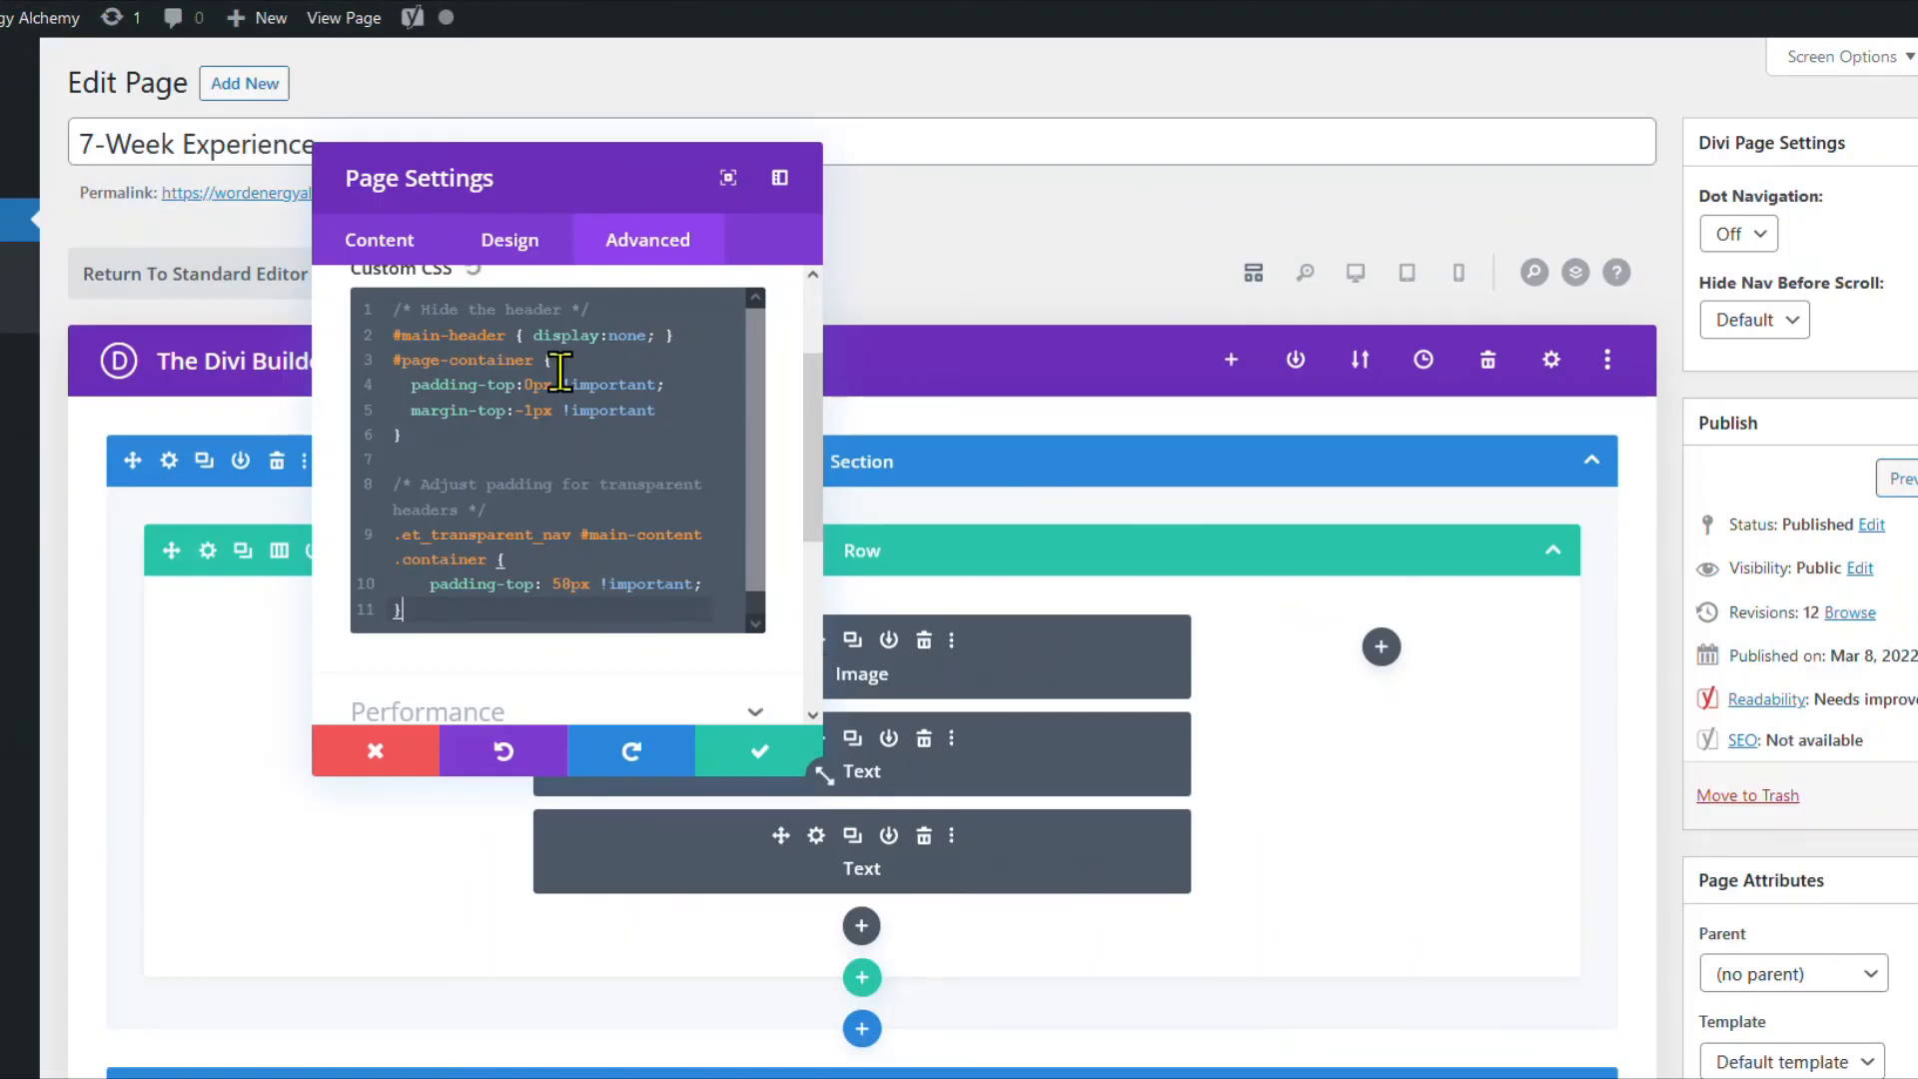
Save the page settings with the new CSS, then view the live page and scroll through it.
click(759, 764)
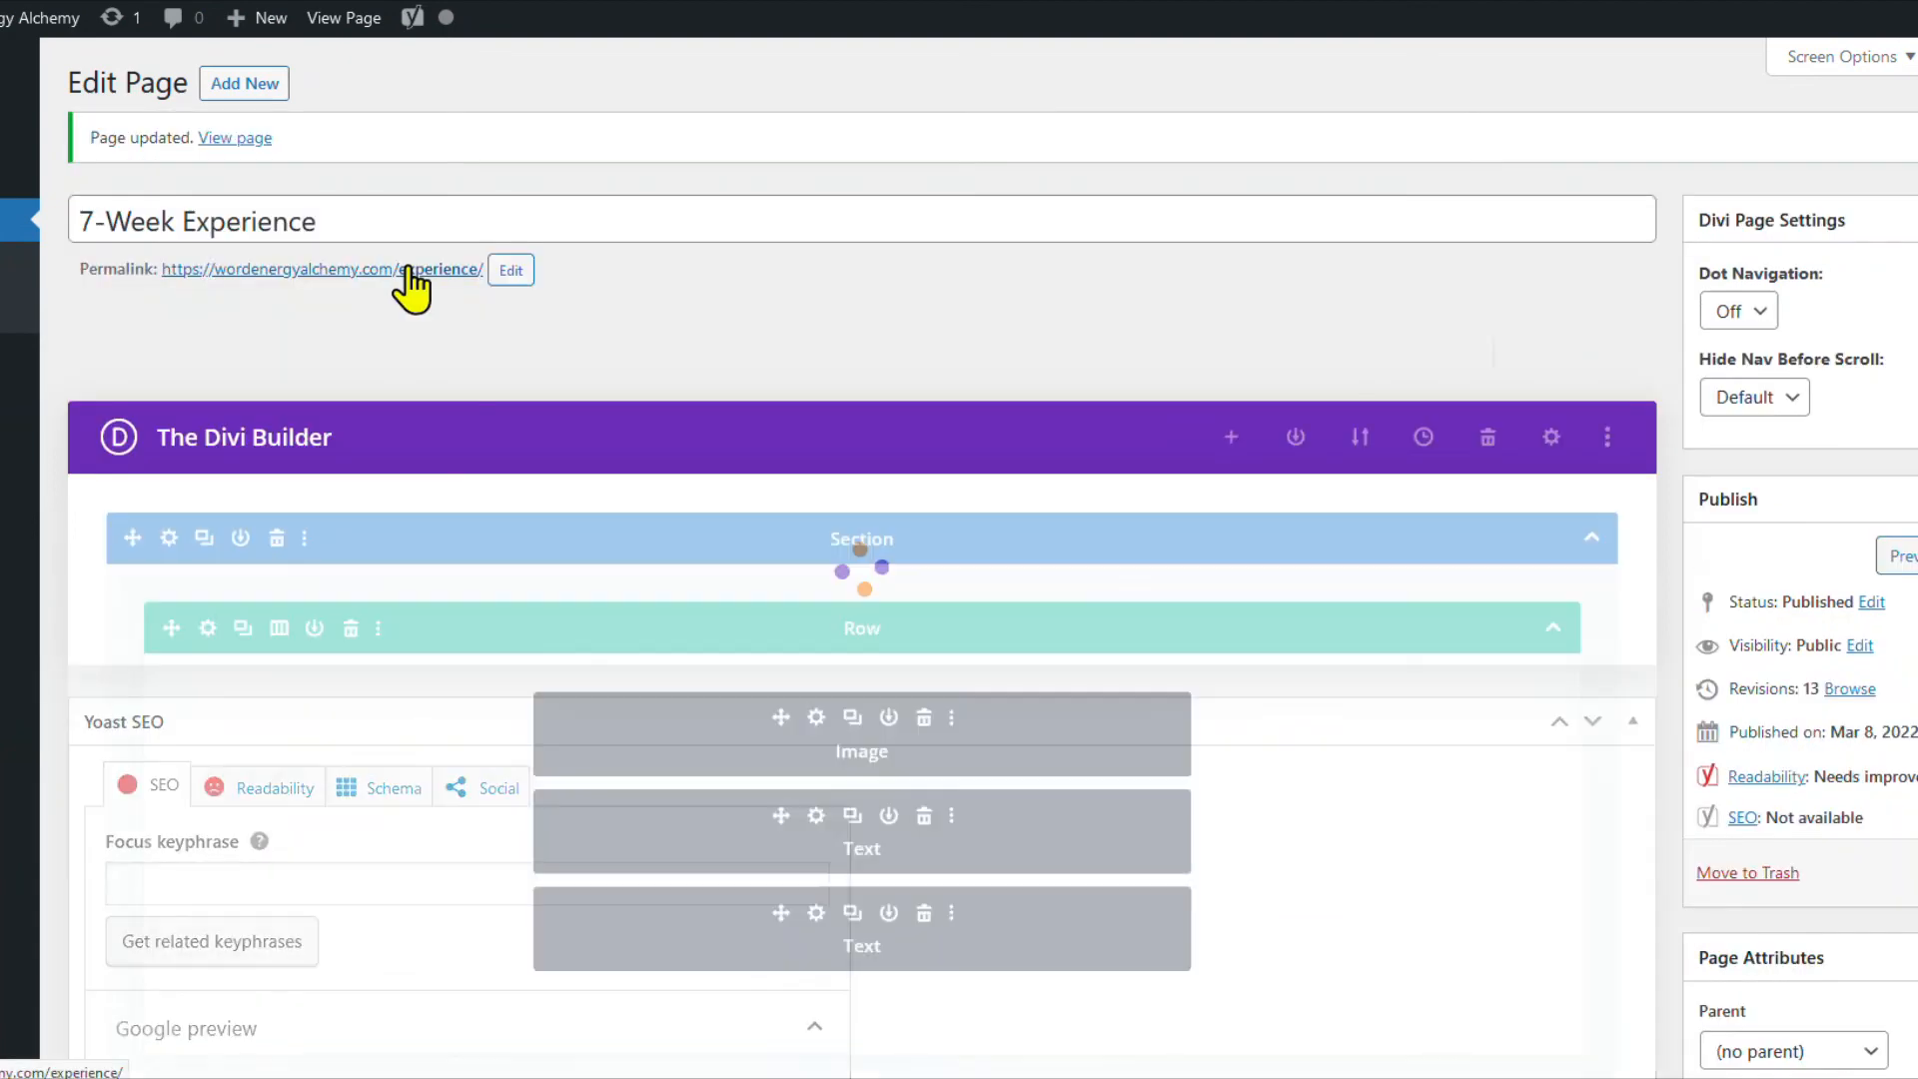
click(222, 139)
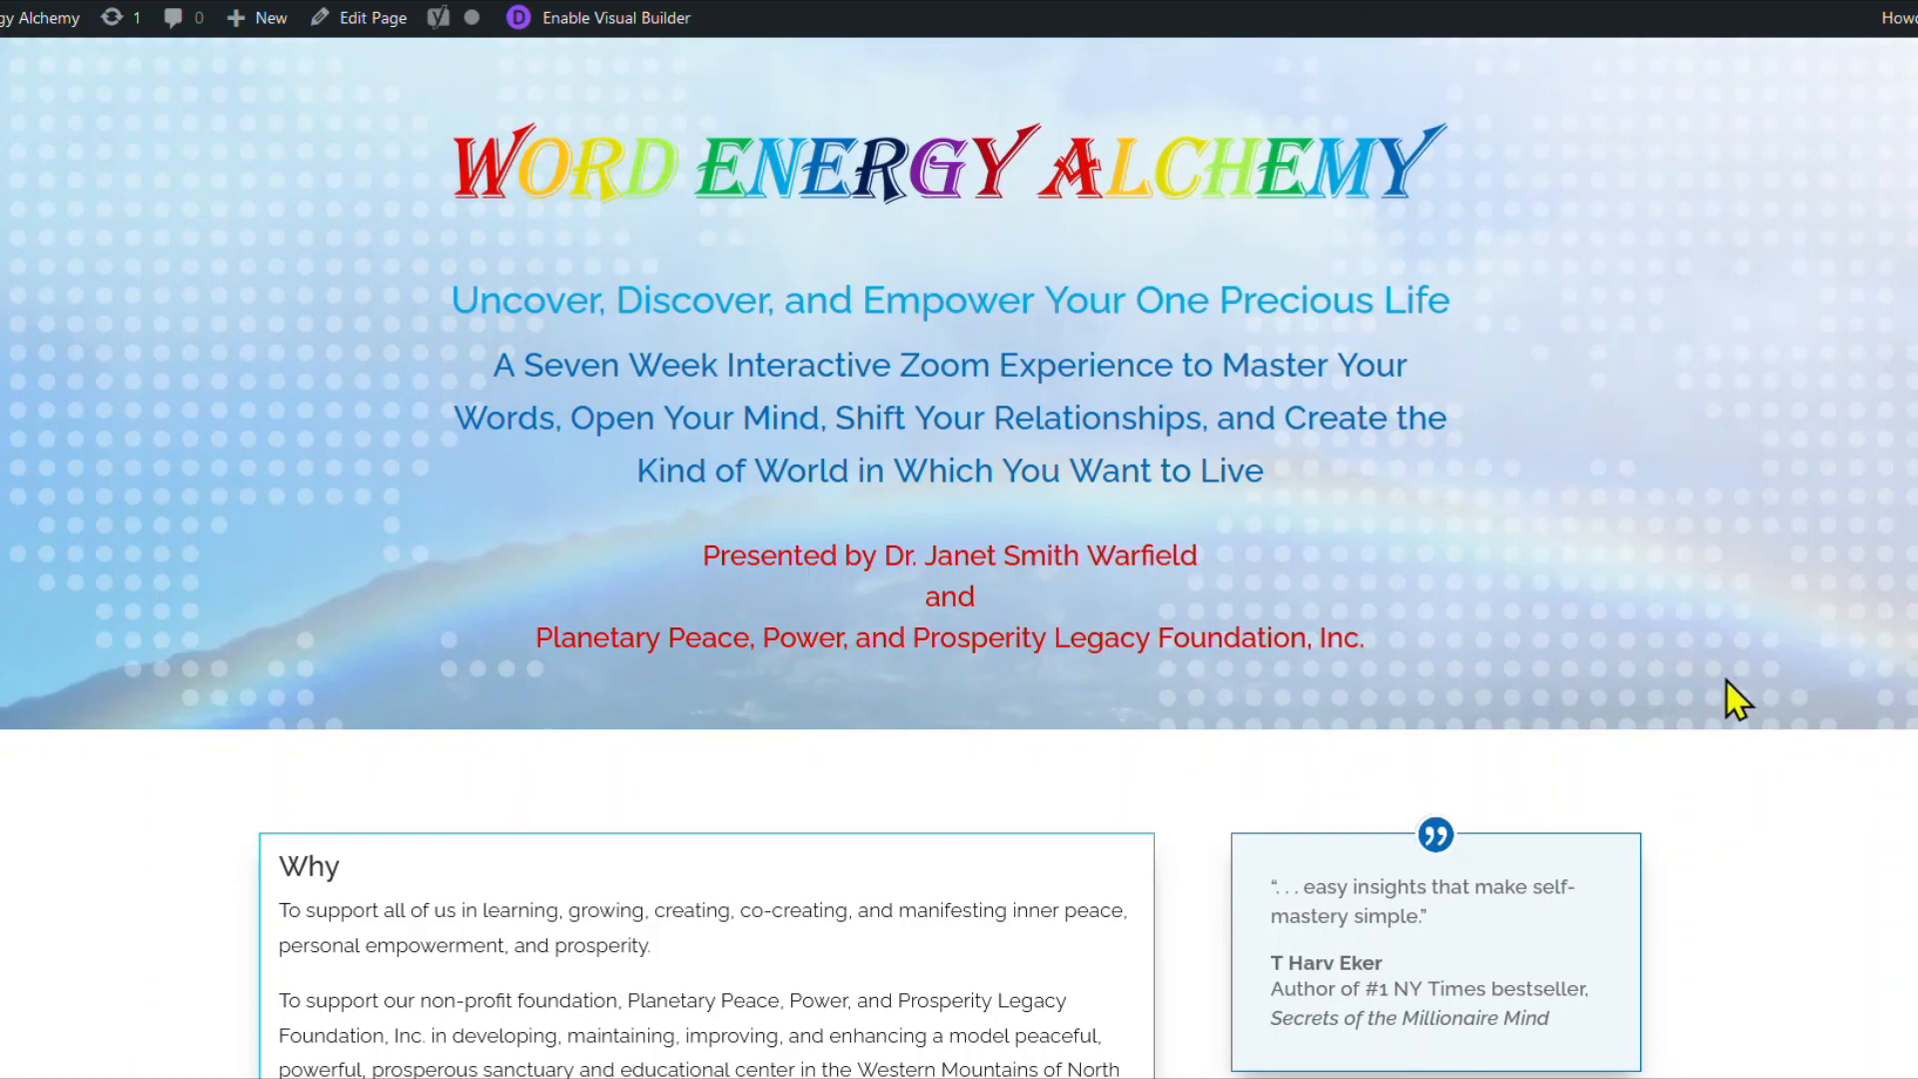
scroll(1803, 680, down, 10)
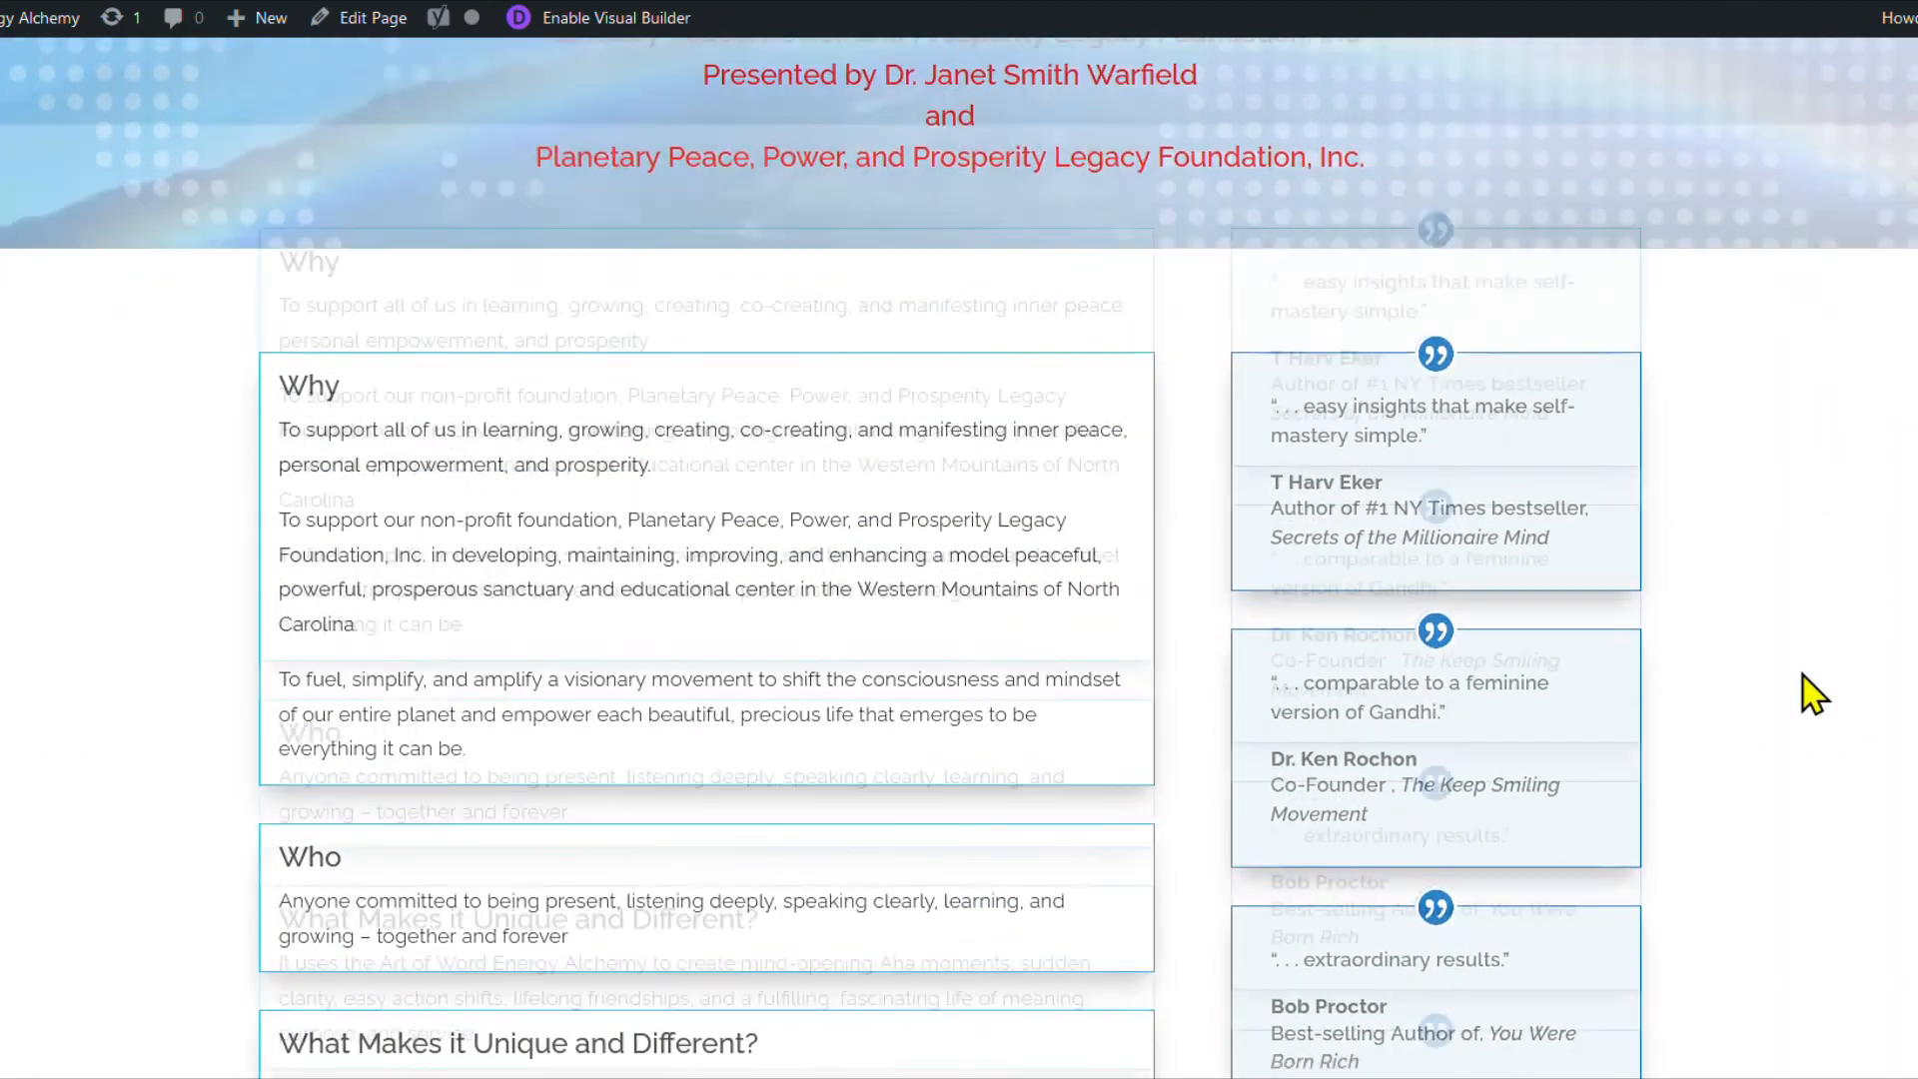
scroll(1813, 694, down, 20)
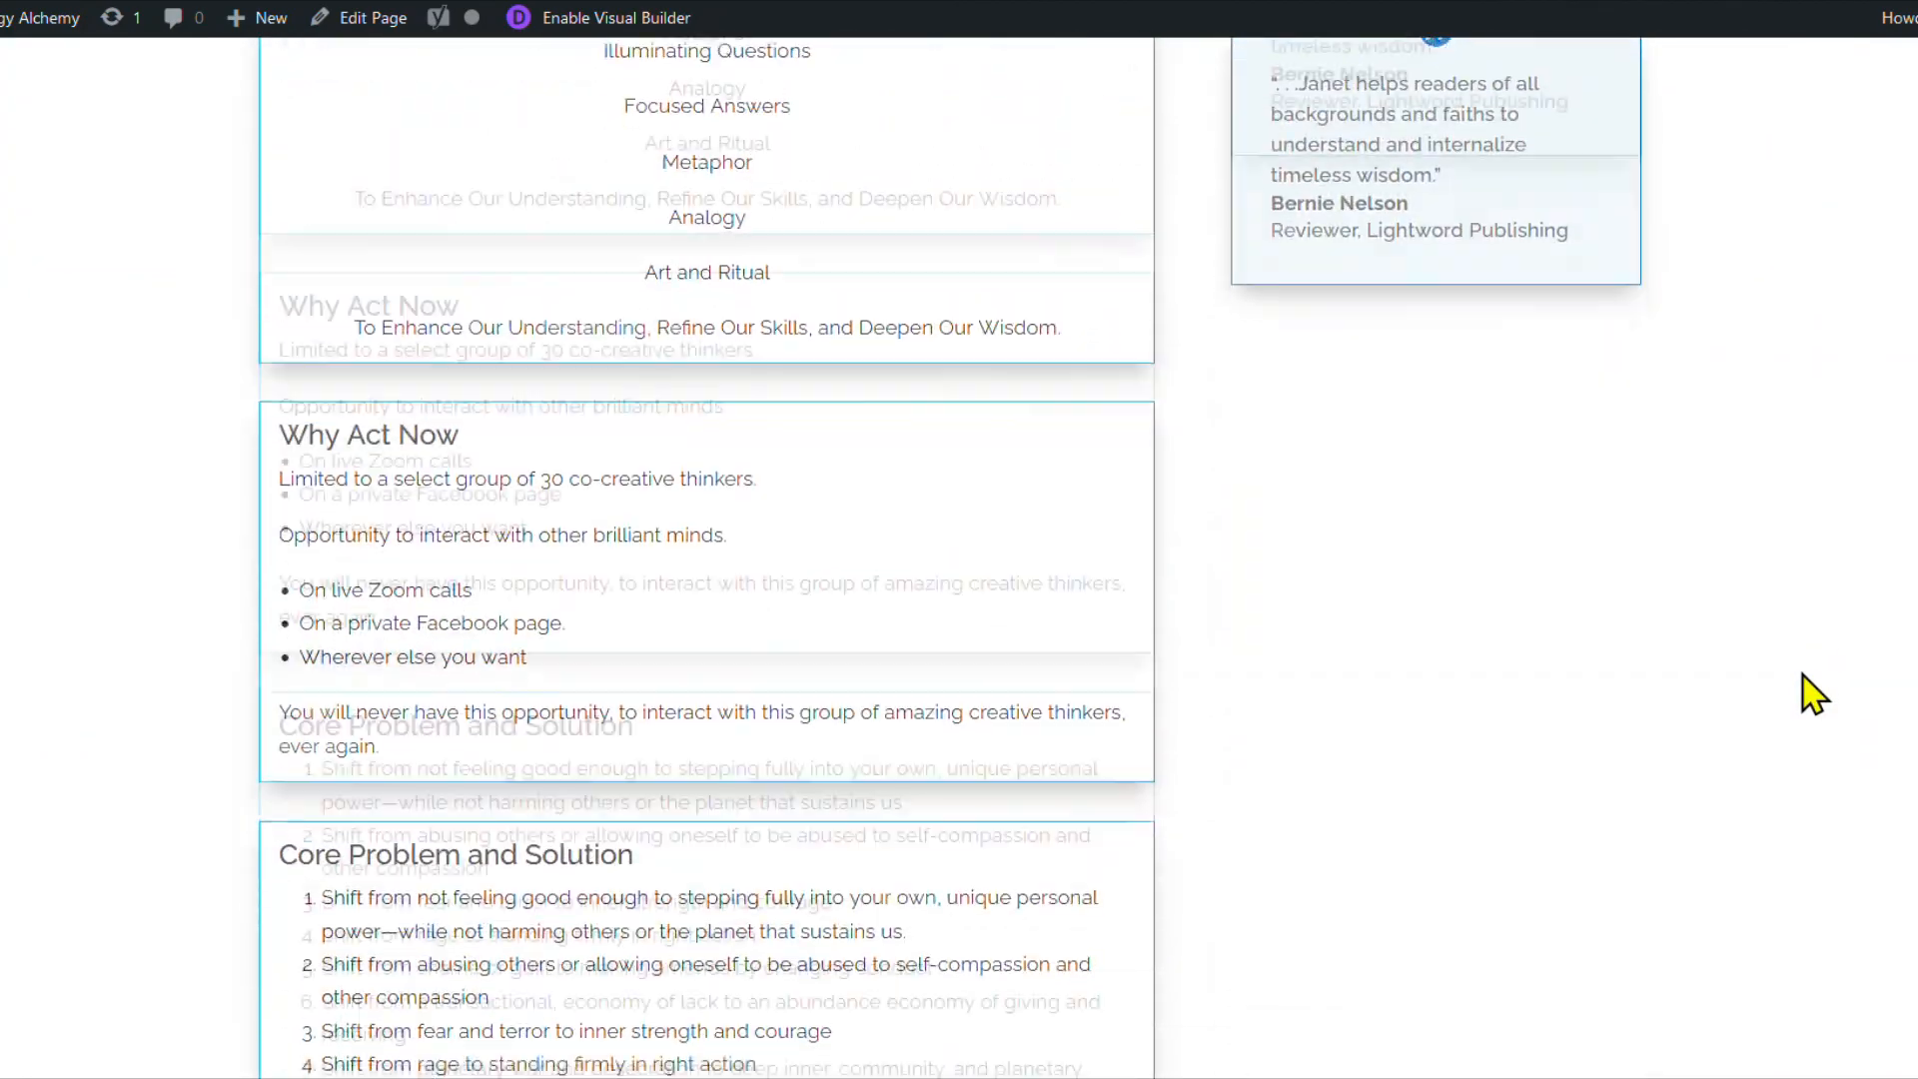
scroll(1813, 694, down, 10)
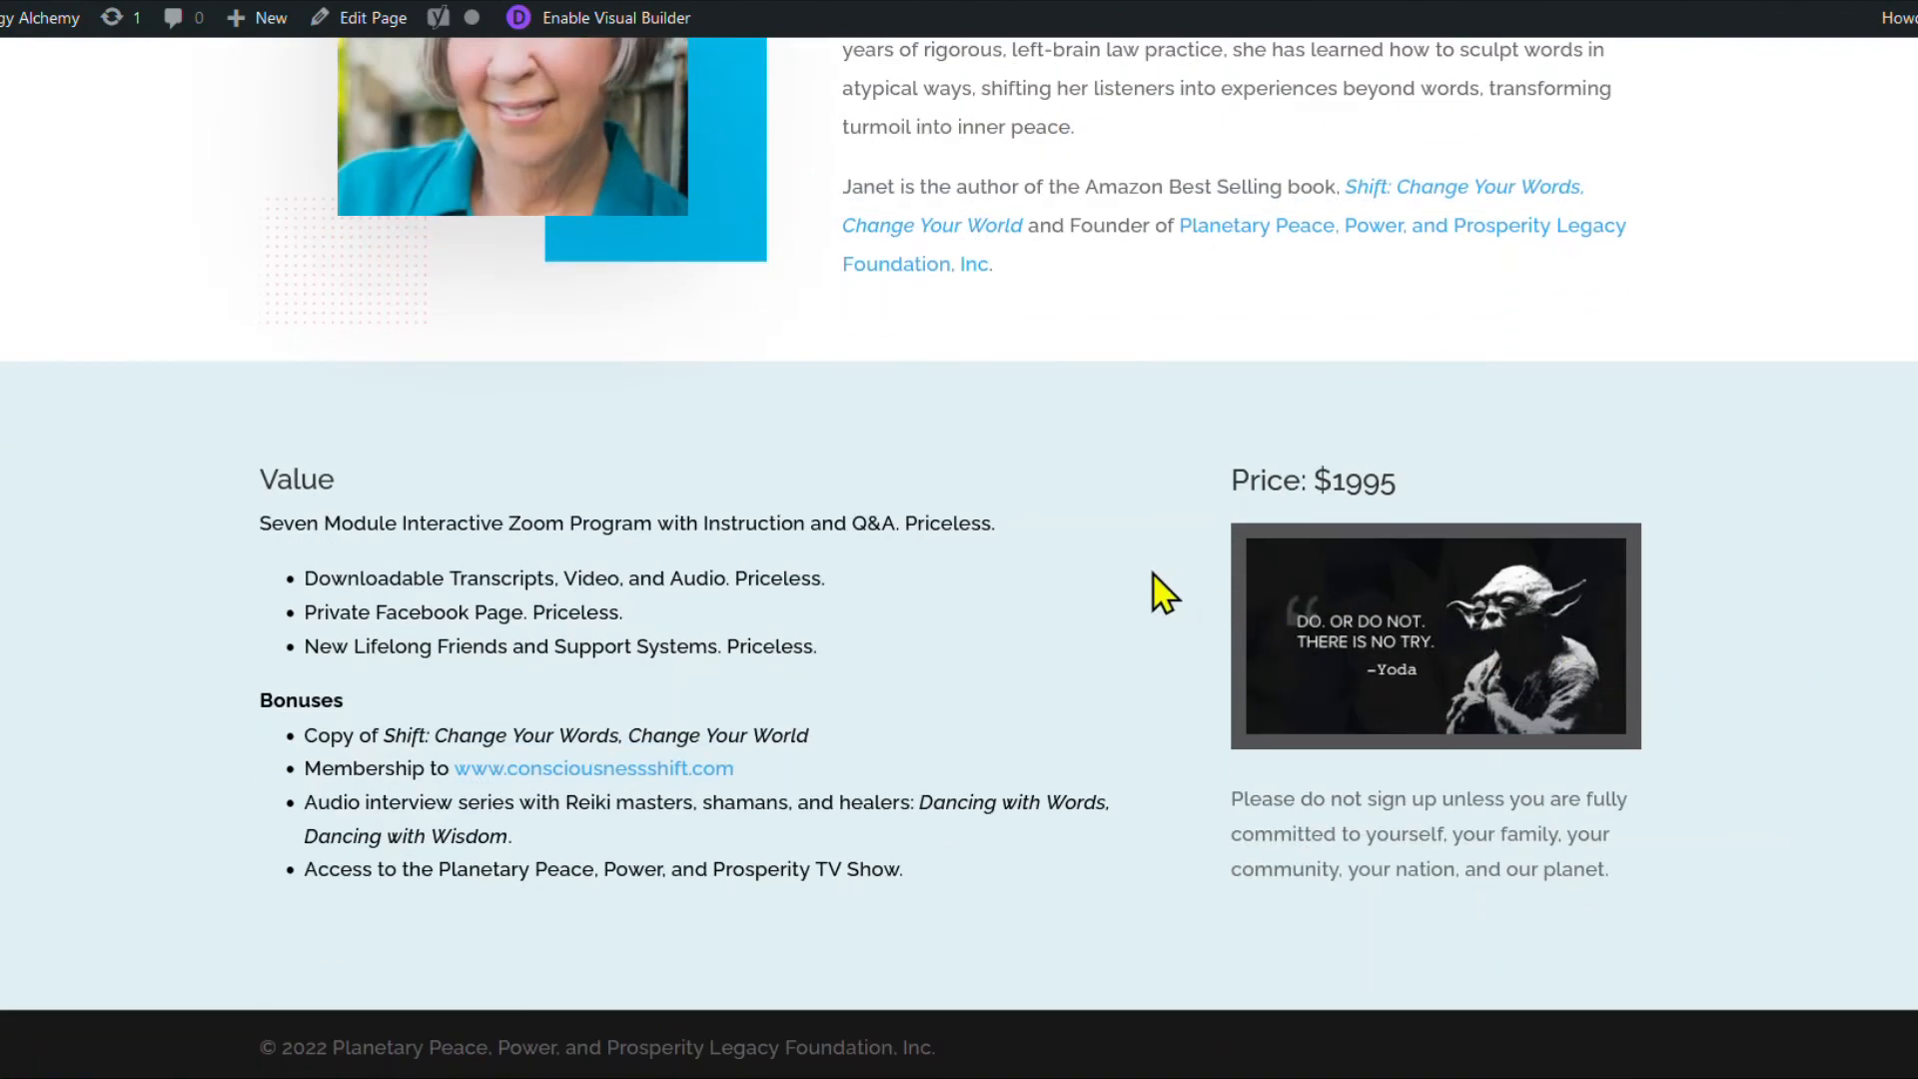
scroll(1142, 577, up, 6)
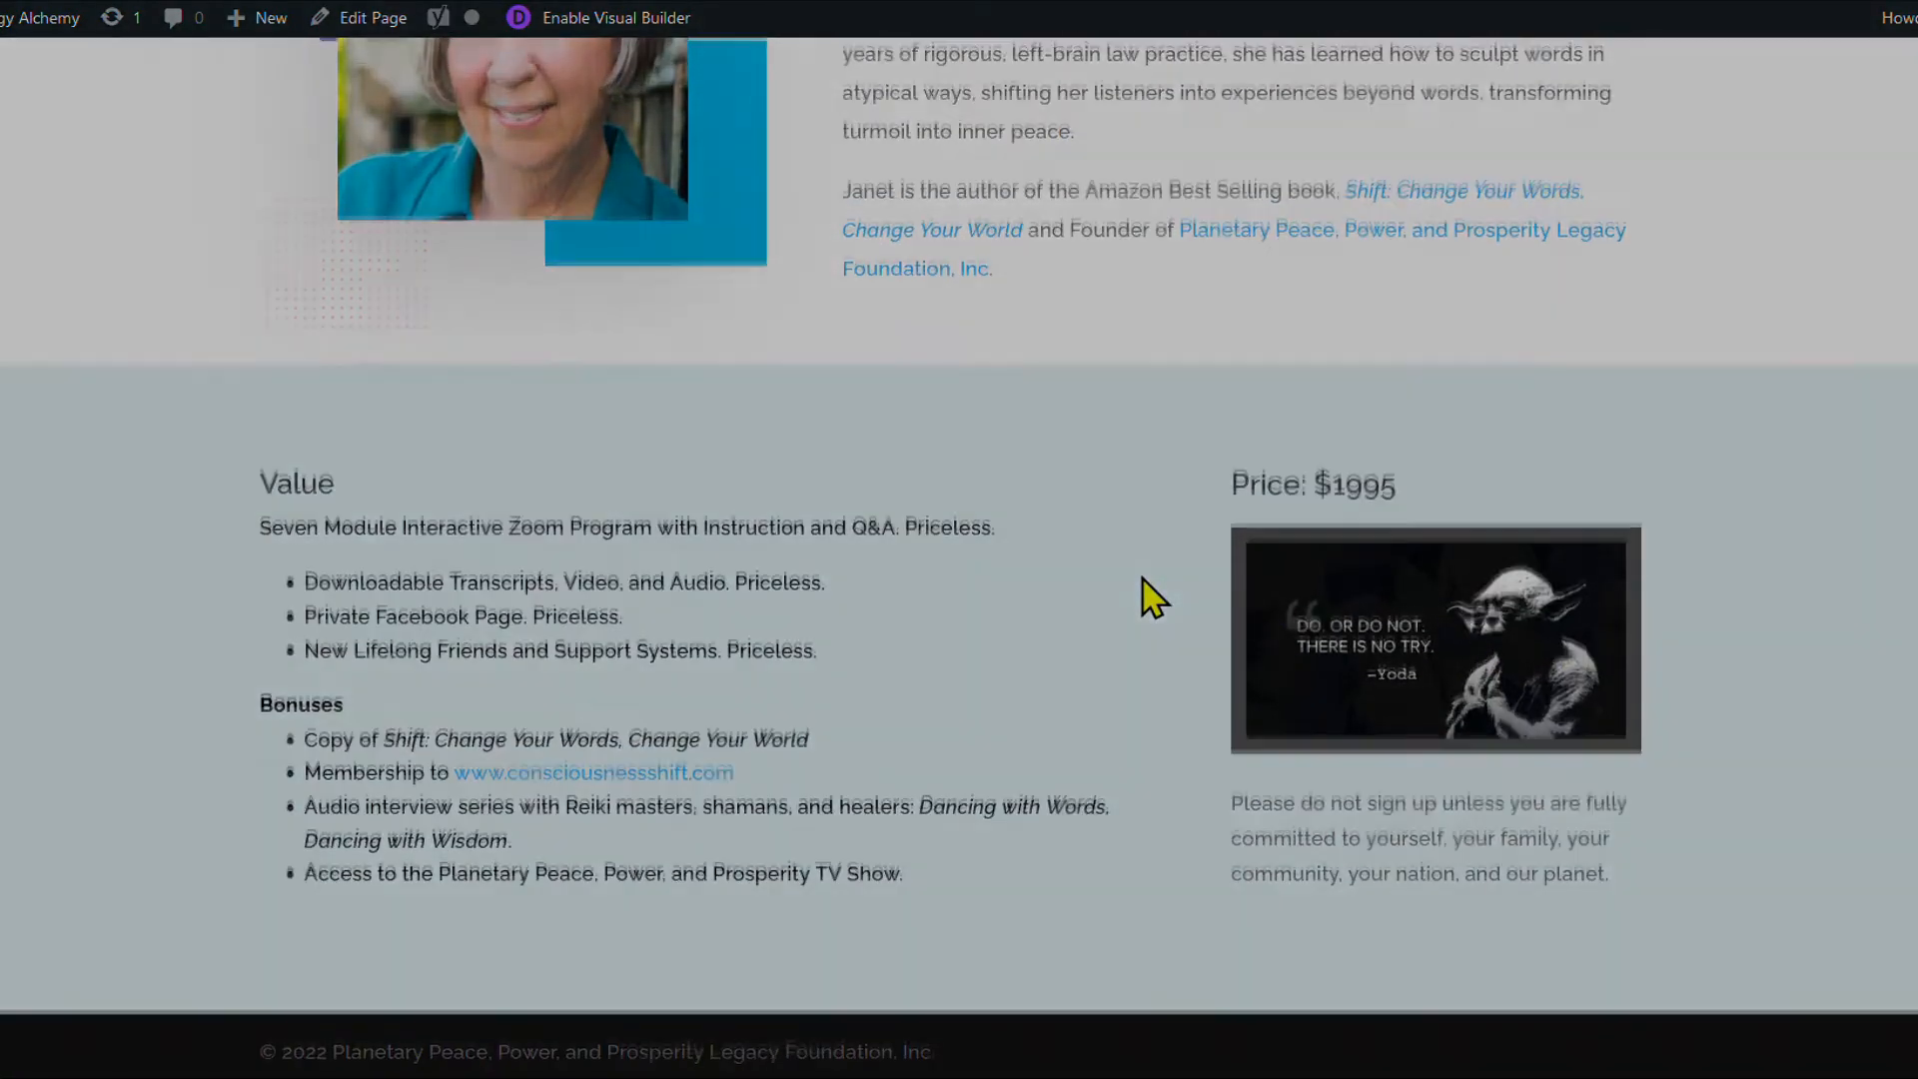
scroll(1144, 589, up, 20)
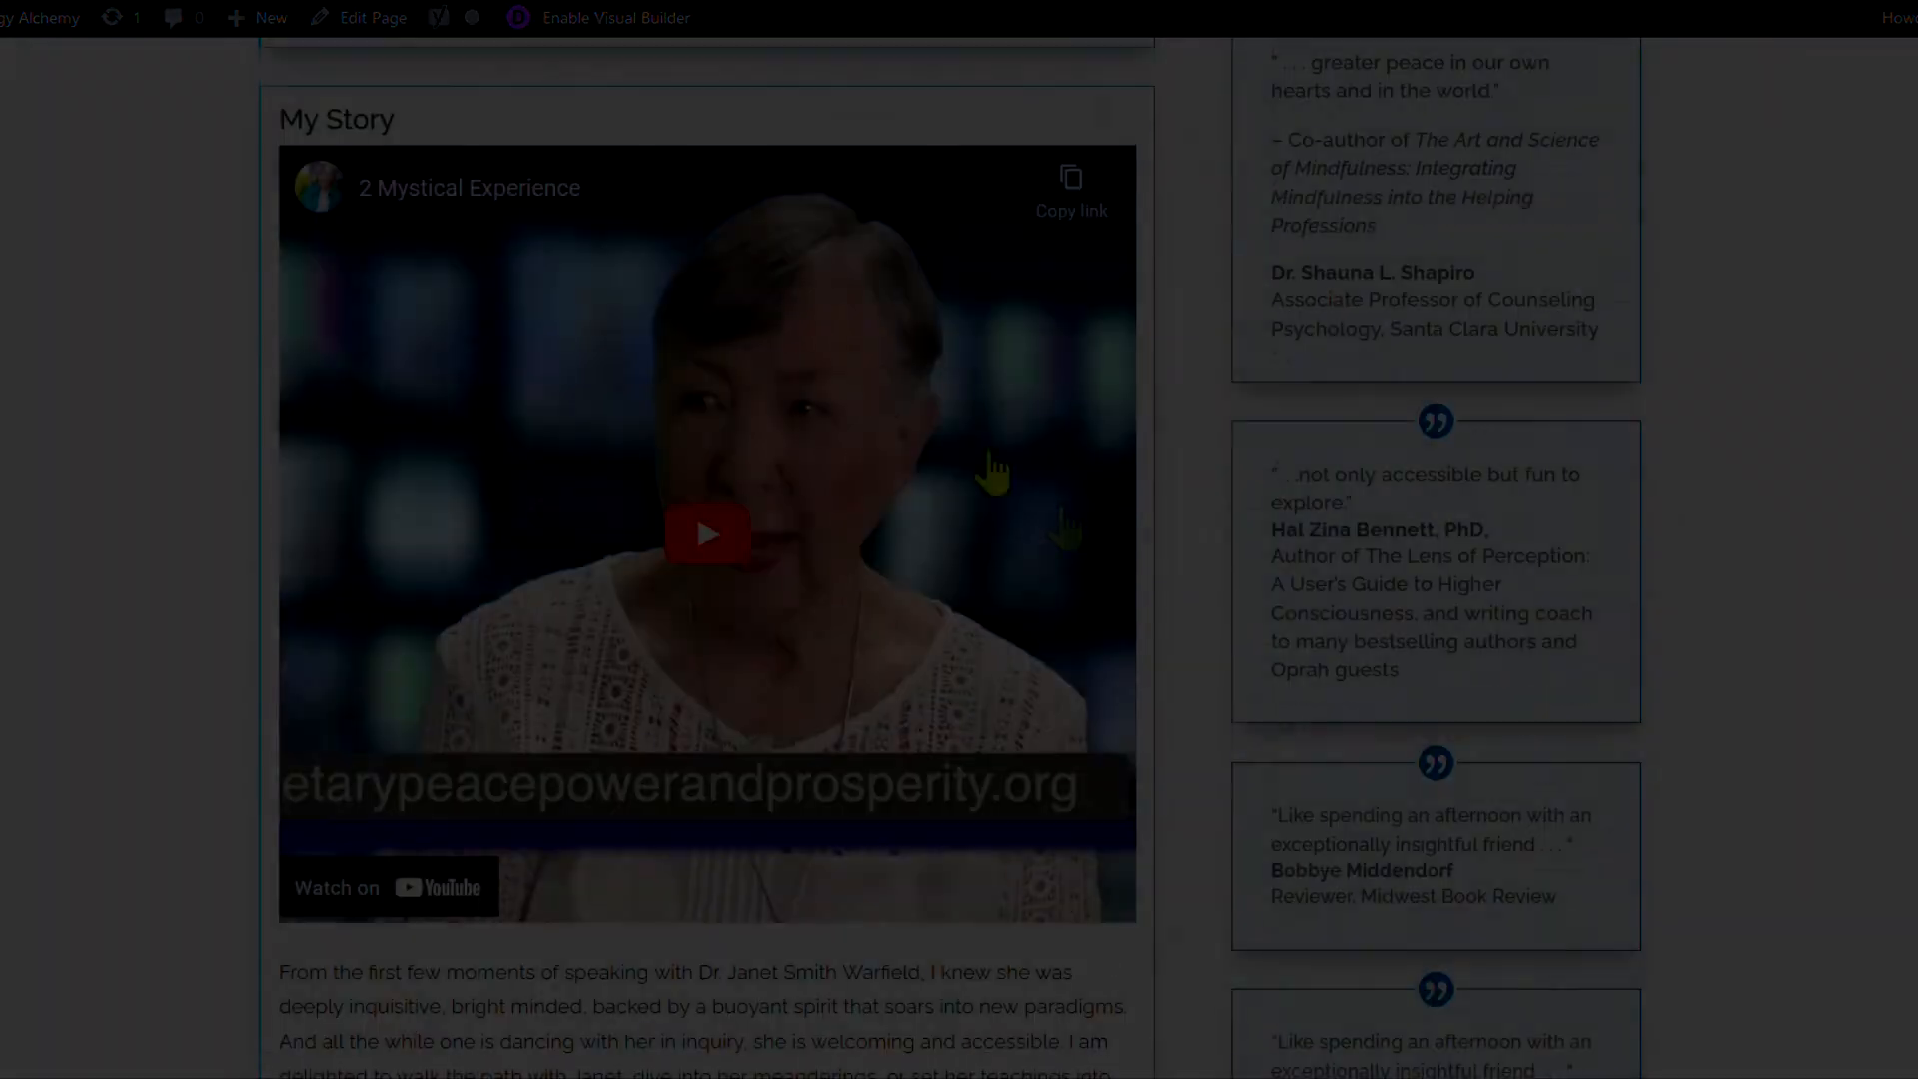